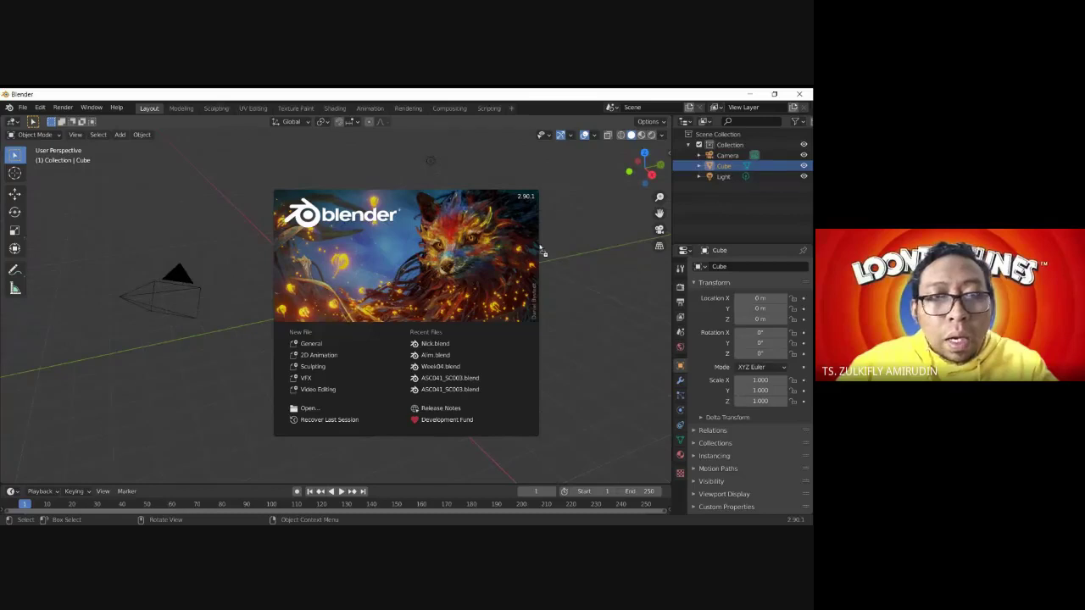
# - Drop the fox turnaround reference image into the viewport so it floats above the default cube
pyautogui.moveTo(554, 234); pyautogui.dragTo(579, 231)
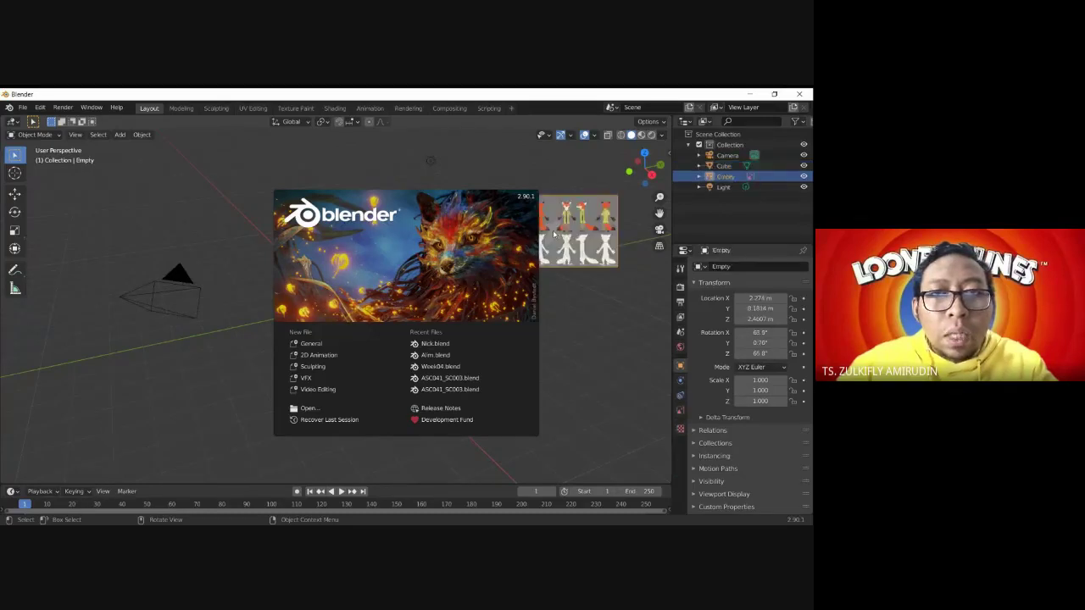
pyautogui.click(579, 306)
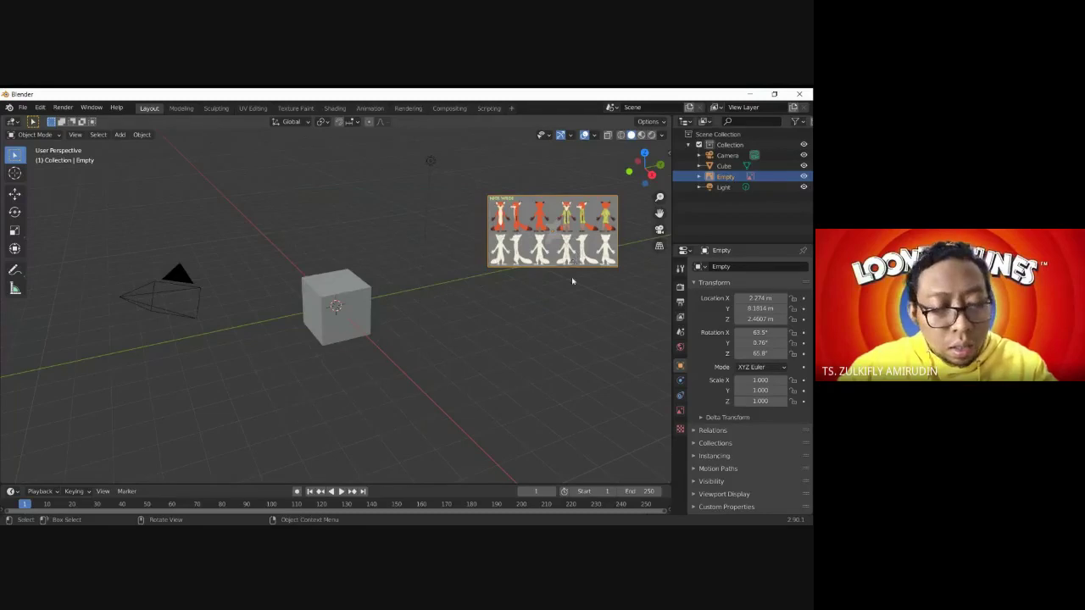
pyautogui.hotkey('ctrl', 'z')
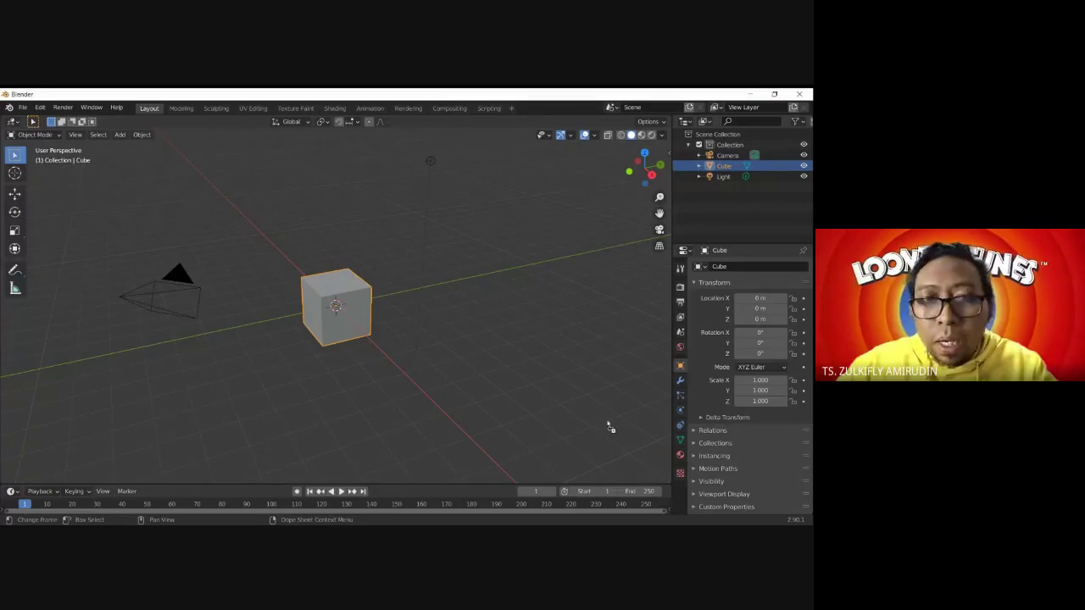
pyautogui.moveTo(605, 424); pyautogui.dragTo(399, 242)
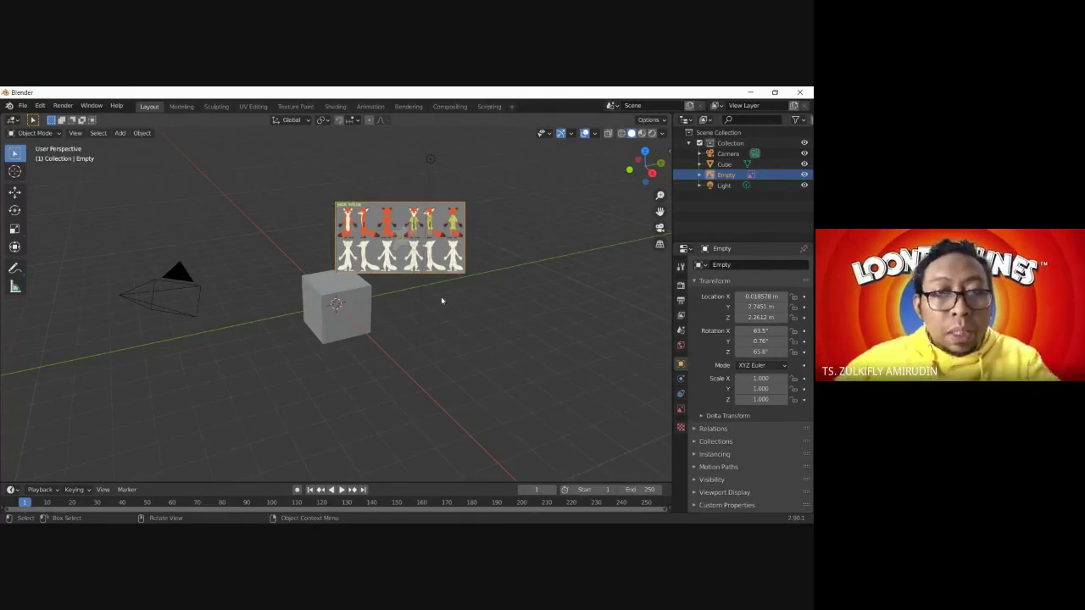
# - Set the reference image's location to 1 m on X, Y and Z in the Transform sidebar
pyautogui.moveTo(451, 296)
pyautogui.mouseDown(button='middle')
pyautogui.moveTo(418, 308)
pyautogui.moveTo(483, 355)
pyautogui.moveTo(615, 290)
pyautogui.moveTo(553, 282)
pyautogui.moveTo(424, 305)
pyautogui.moveTo(443, 317)
pyautogui.mouseUp(button='middle')
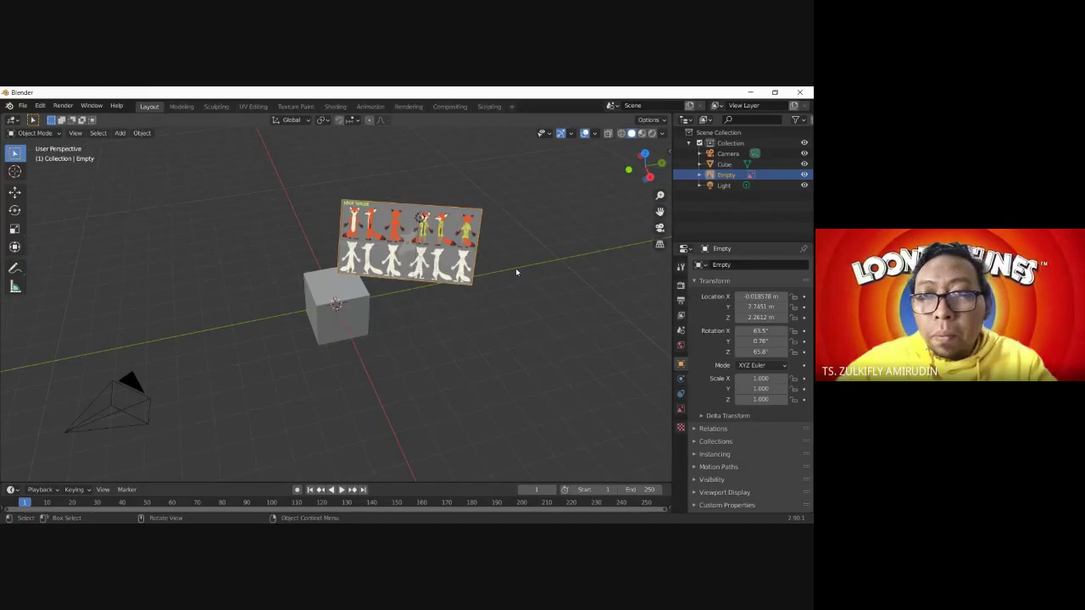
pyautogui.press('n')
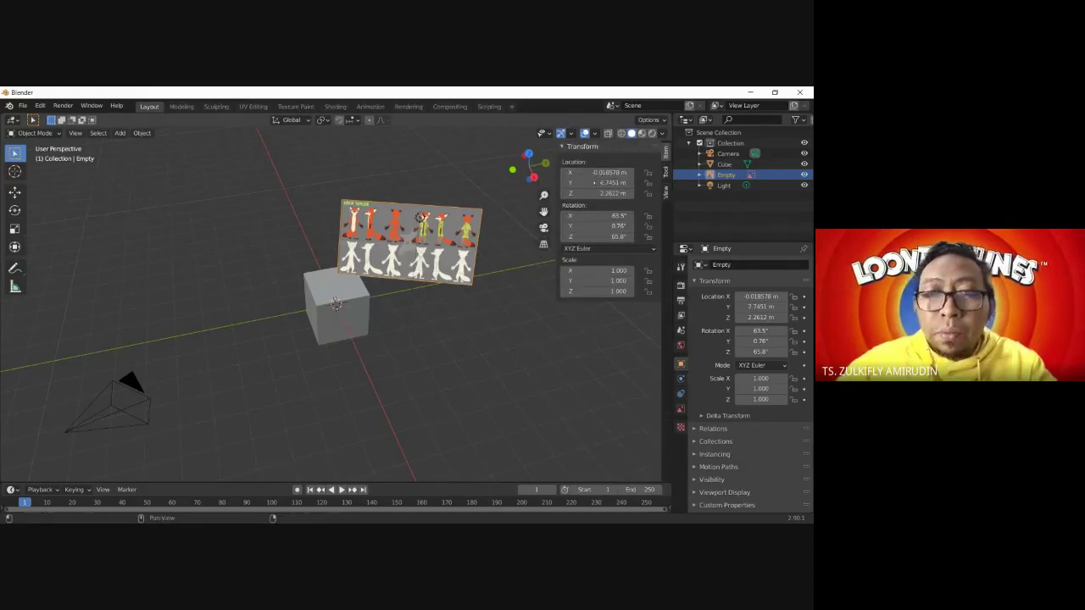
pyautogui.click(598, 173)
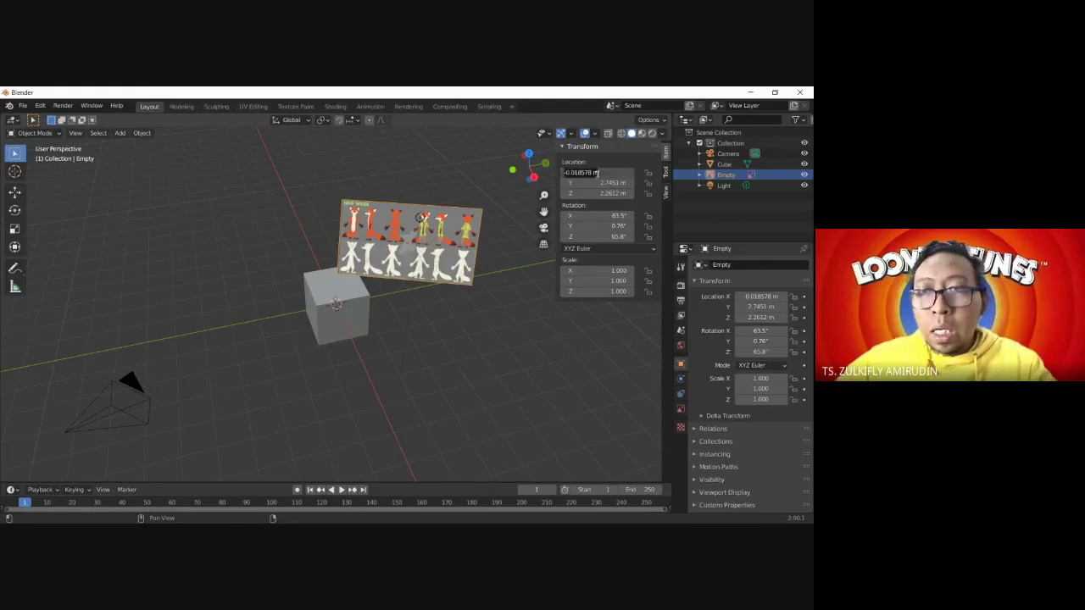
pyautogui.press('BackSpace')
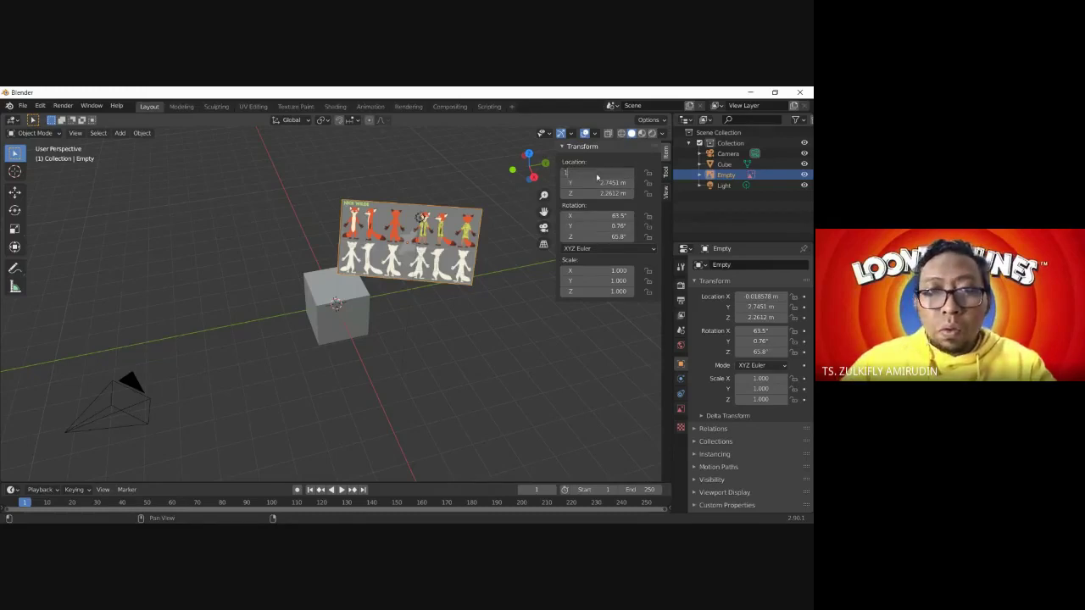
pyautogui.press('Return')
pyautogui.click(598, 183)
pyautogui.write('1')
pyautogui.press('Return')
pyautogui.click(607, 195)
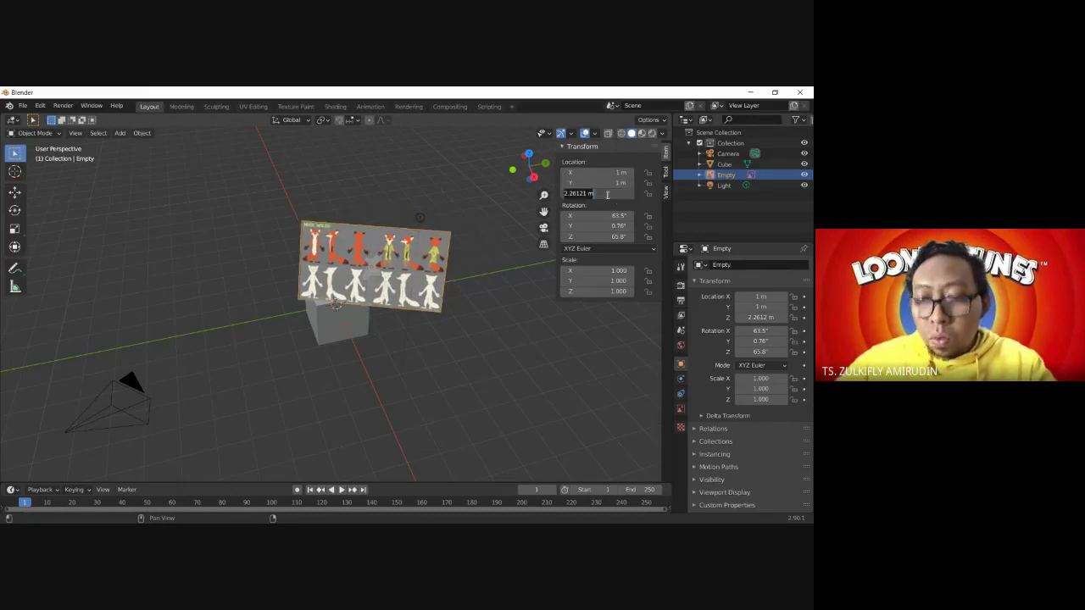
pyautogui.write('1')
pyautogui.press('Return')
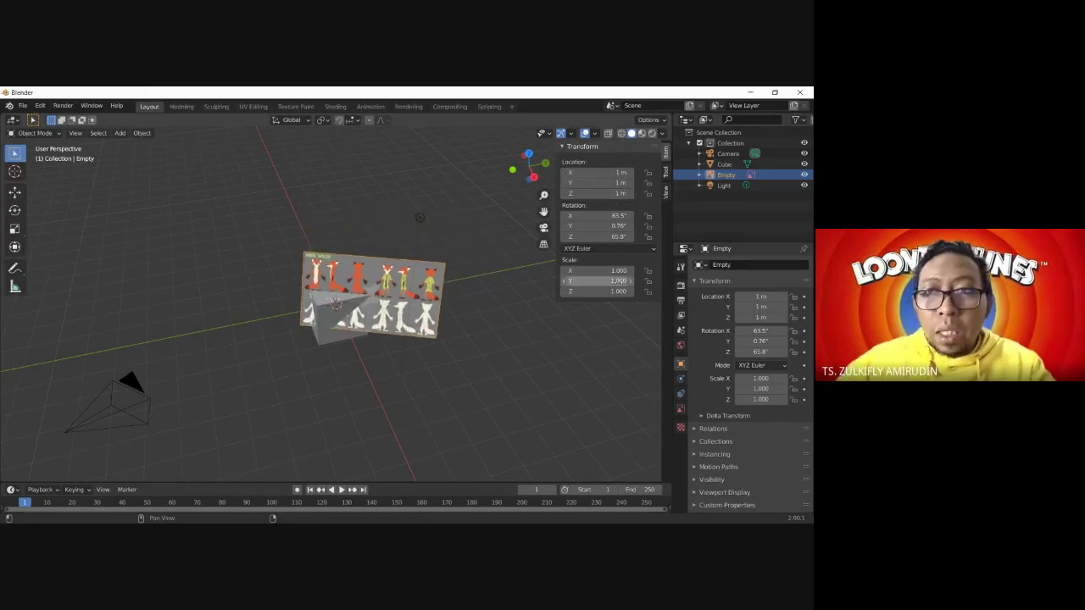
# - Set the image's X rotation to 90° so it stands upright
pyautogui.click(609, 217)
pyautogui.write('0')
pyautogui.press('Return')
pyautogui.click(607, 217)
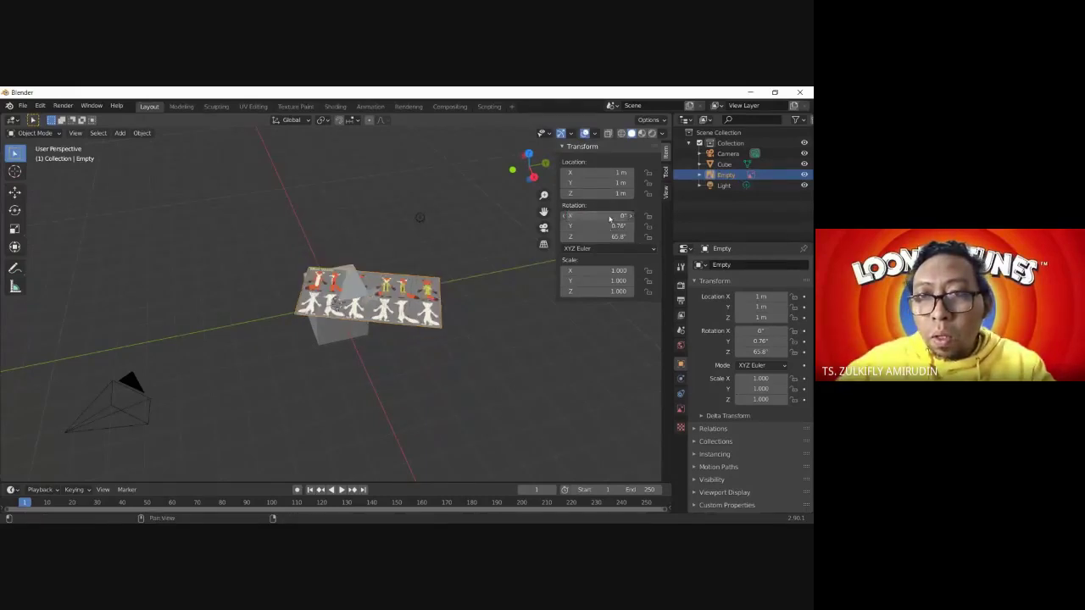
pyautogui.write('90')
pyautogui.press('Return')
# - From top view, set the image's Z rotation to 90° and Y rotation to 0°
pyautogui.moveTo(509, 331); pyautogui.dragTo(428, 347, button='middle')
pyautogui.press('KP_7')
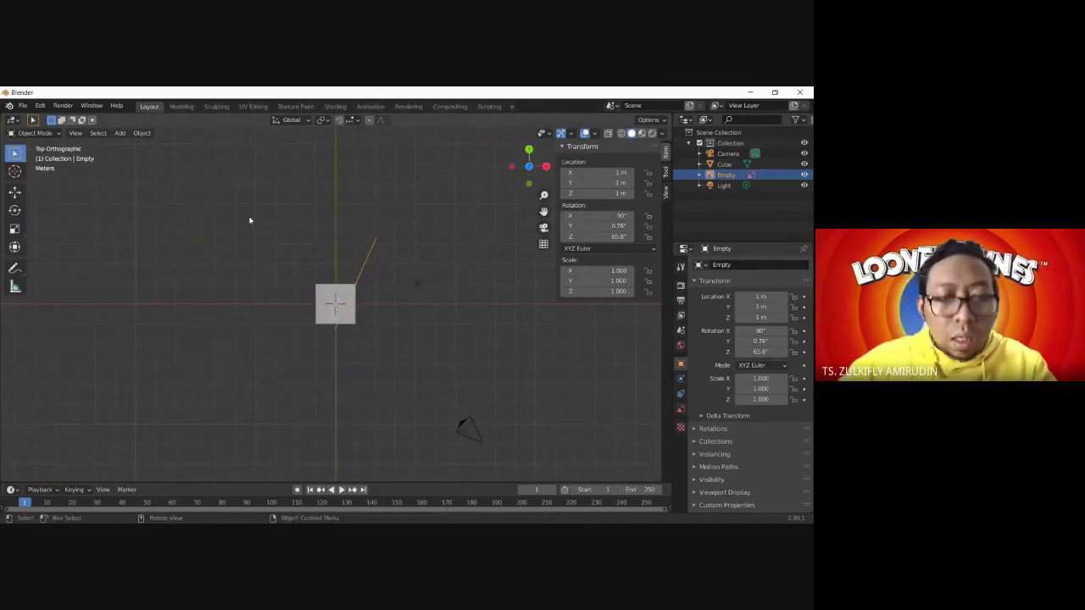
pyautogui.press('r')
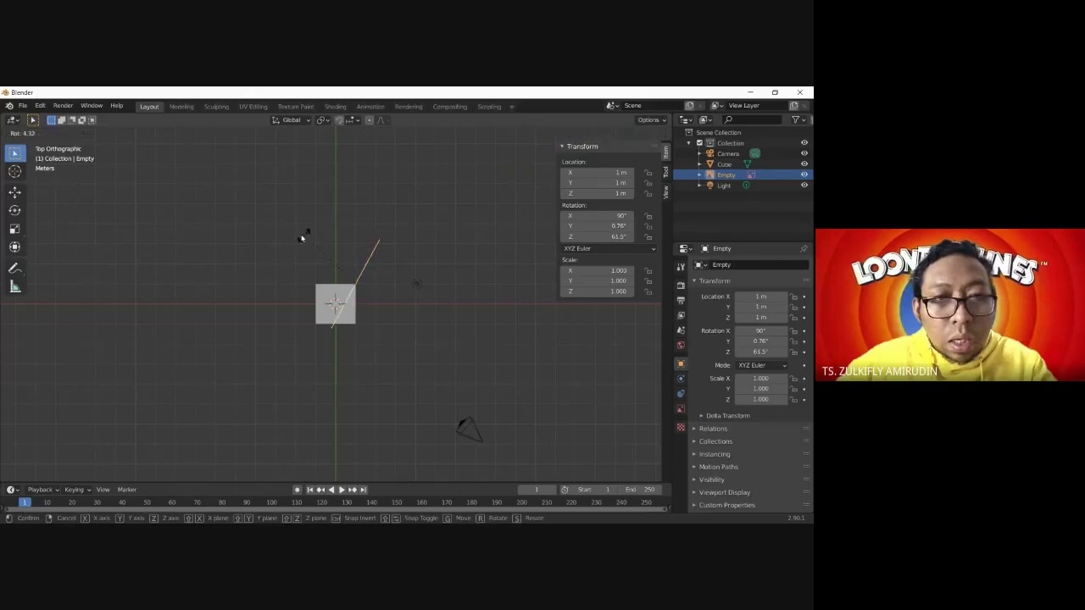
pyautogui.click(258, 260)
pyautogui.click(605, 237)
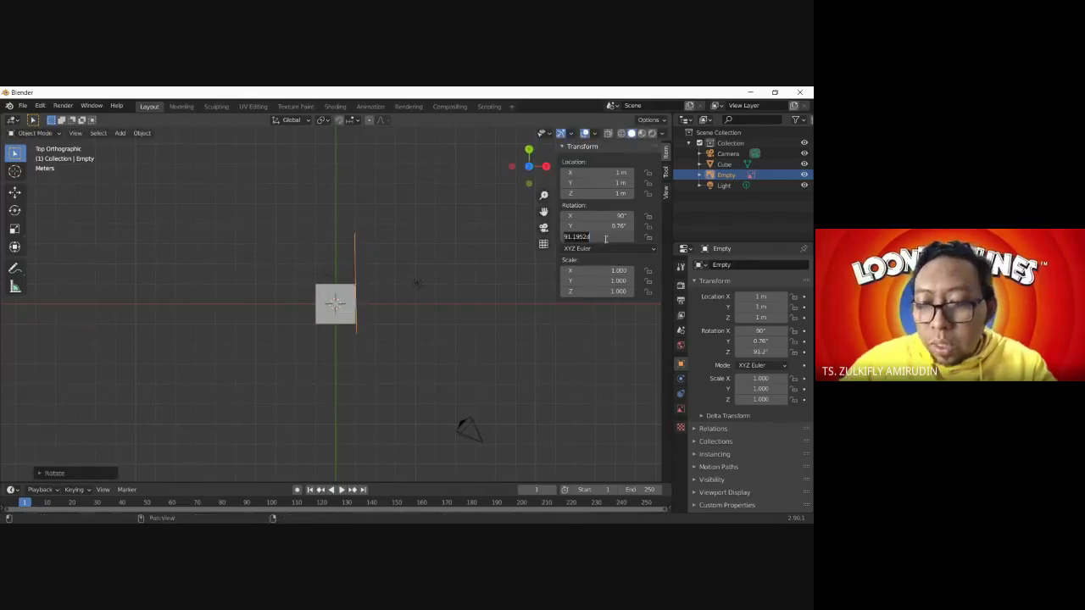
pyautogui.write('90')
pyautogui.press('Return')
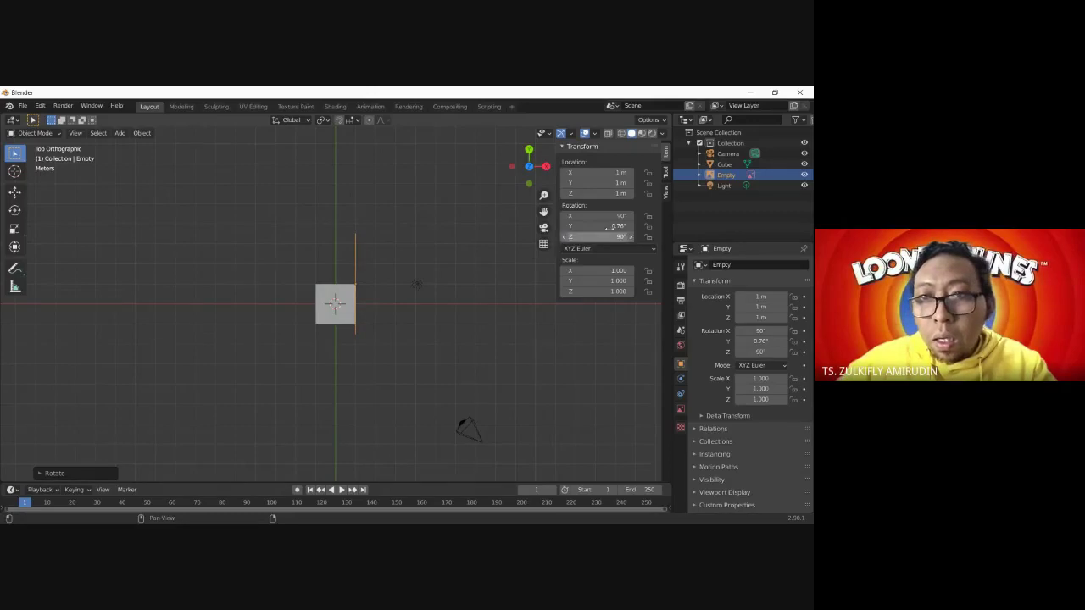
pyautogui.click(616, 226)
pyautogui.write('0')
pyautogui.press('Return')
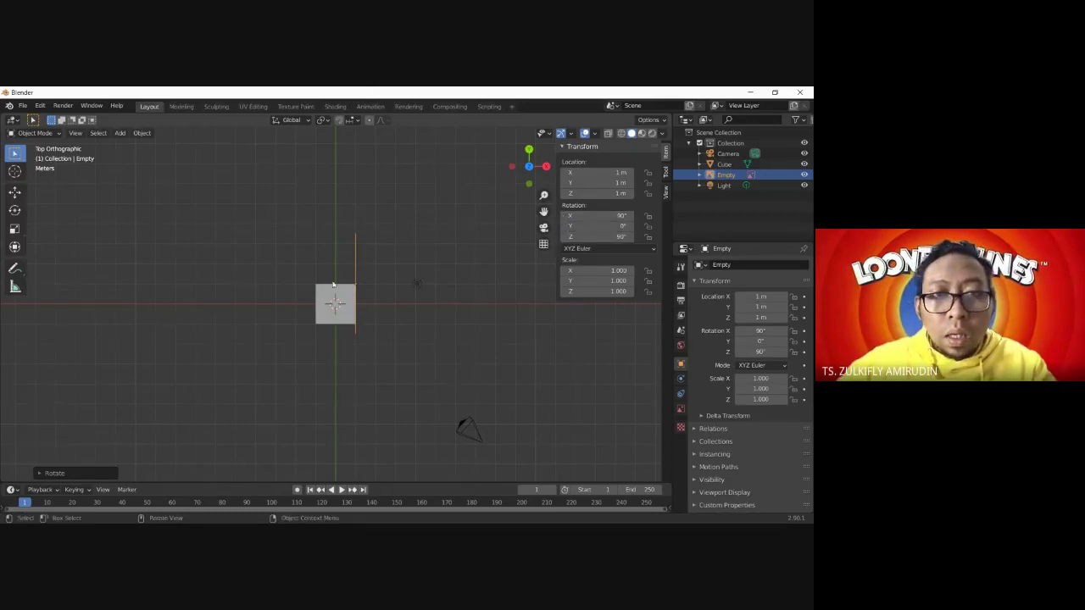
# - Move the reference image left of the cube in front view and set its Z location to 1 m
pyautogui.scroll(-2, 380, 251)
pyautogui.moveTo(278, 243)
pyautogui.mouseDown(button='middle')
pyautogui.moveTo(217, 170)
pyautogui.moveTo(248, 203)
pyautogui.mouseUp(button='middle')
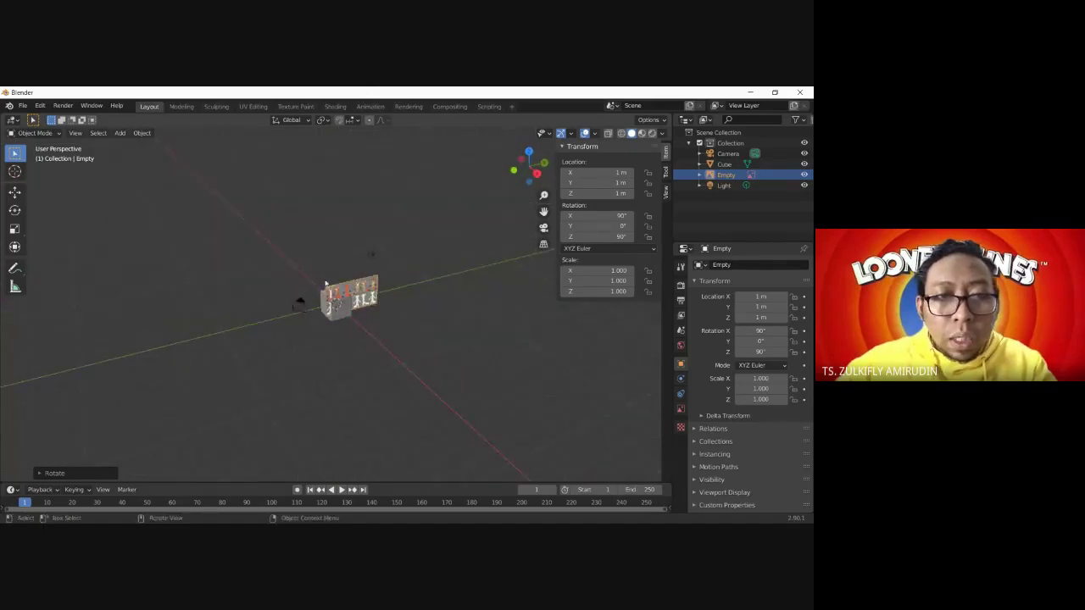
pyautogui.scroll(2, 366, 307)
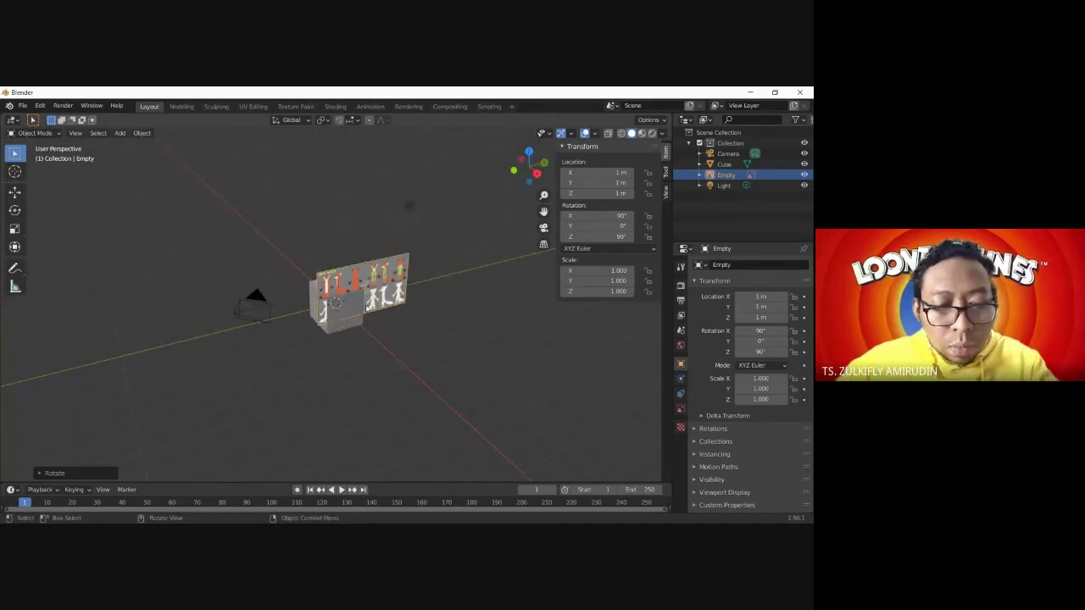
pyautogui.press('g')
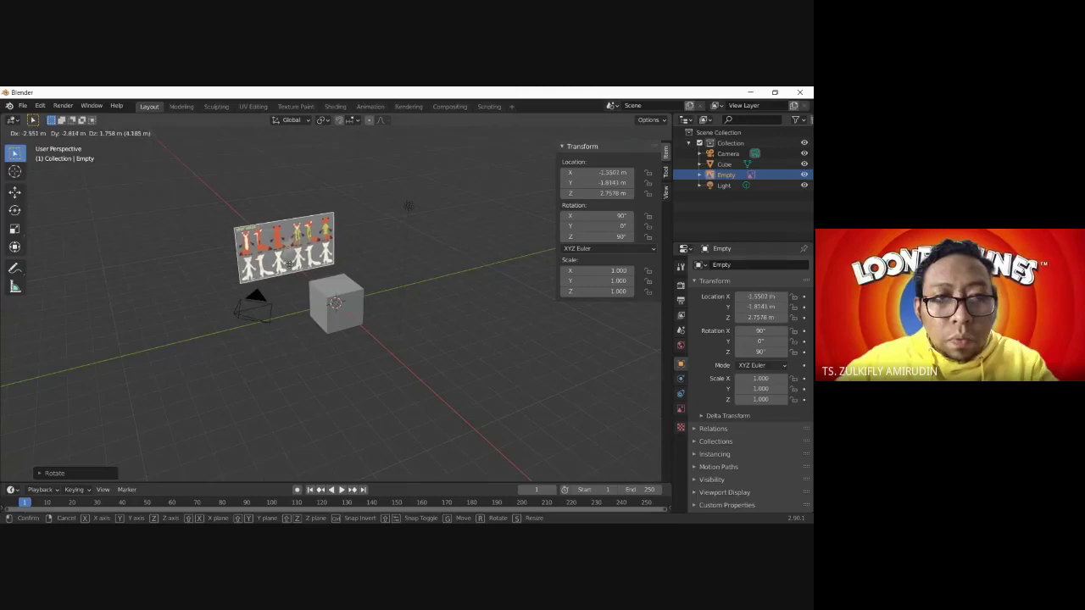
pyautogui.click(293, 270)
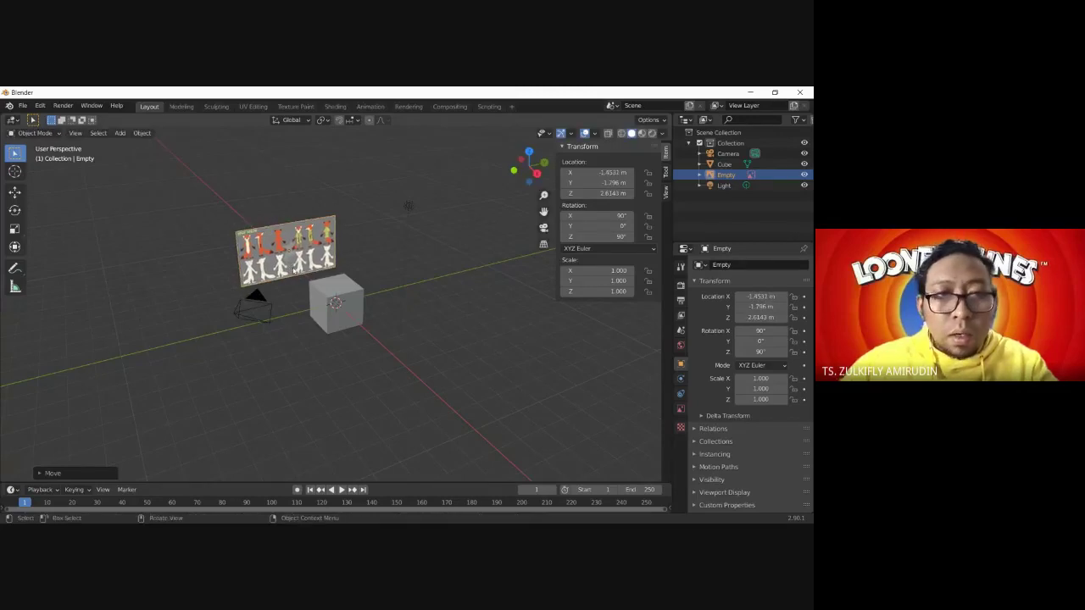
pyautogui.press('KP_1')
pyautogui.press('g')
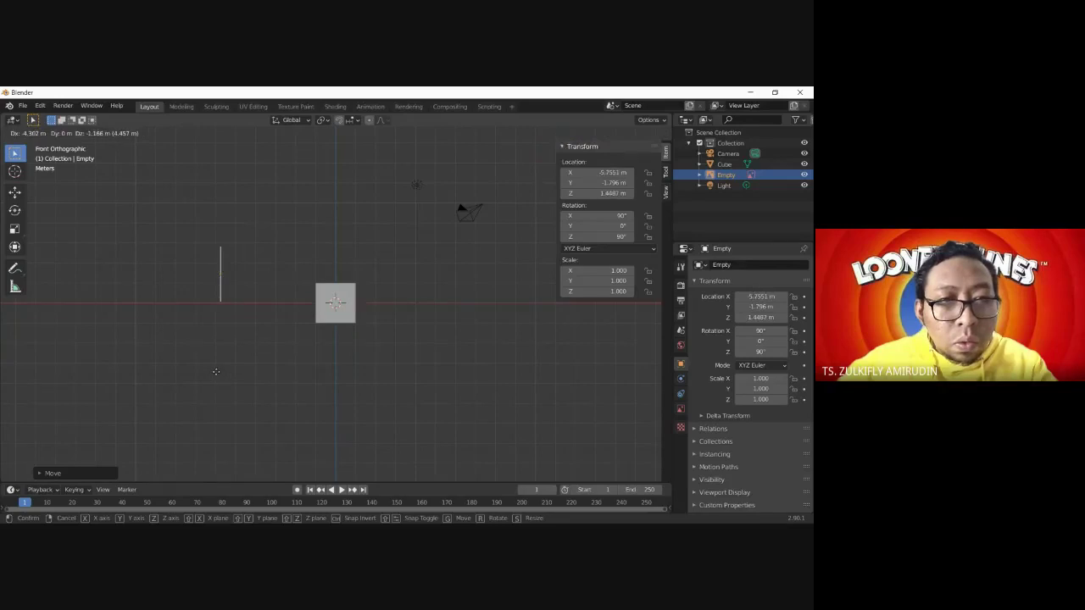
pyautogui.click(216, 371)
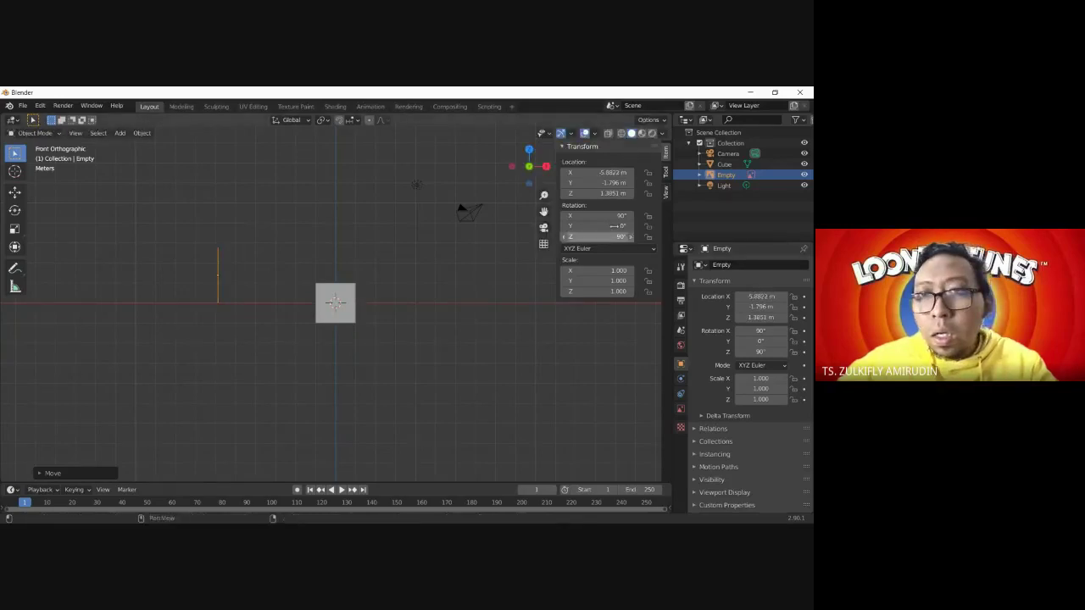
pyautogui.click(593, 194)
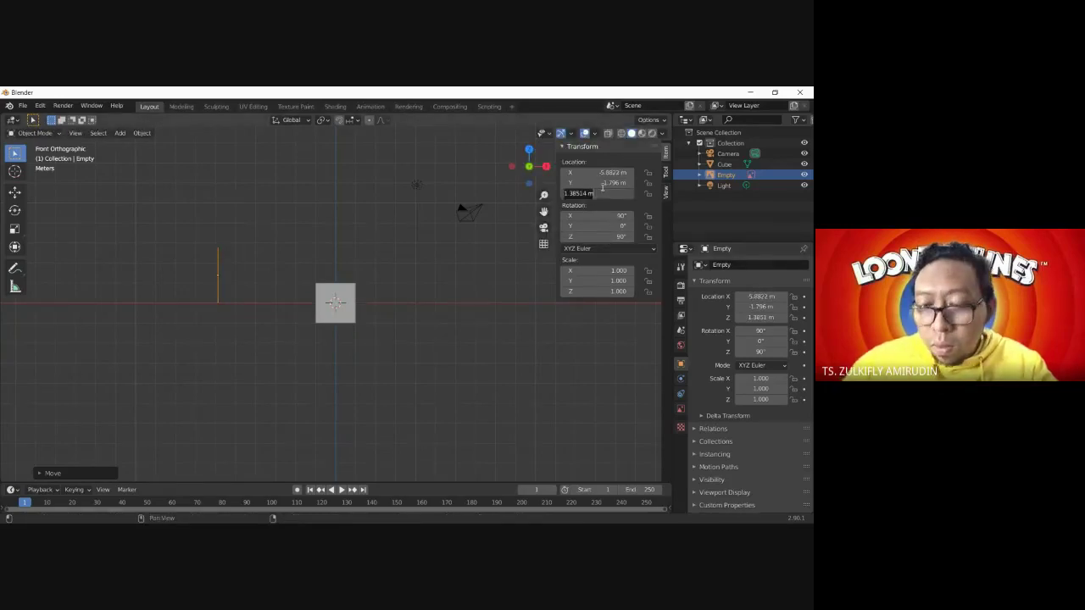
pyautogui.write('1')
pyautogui.press('Return')
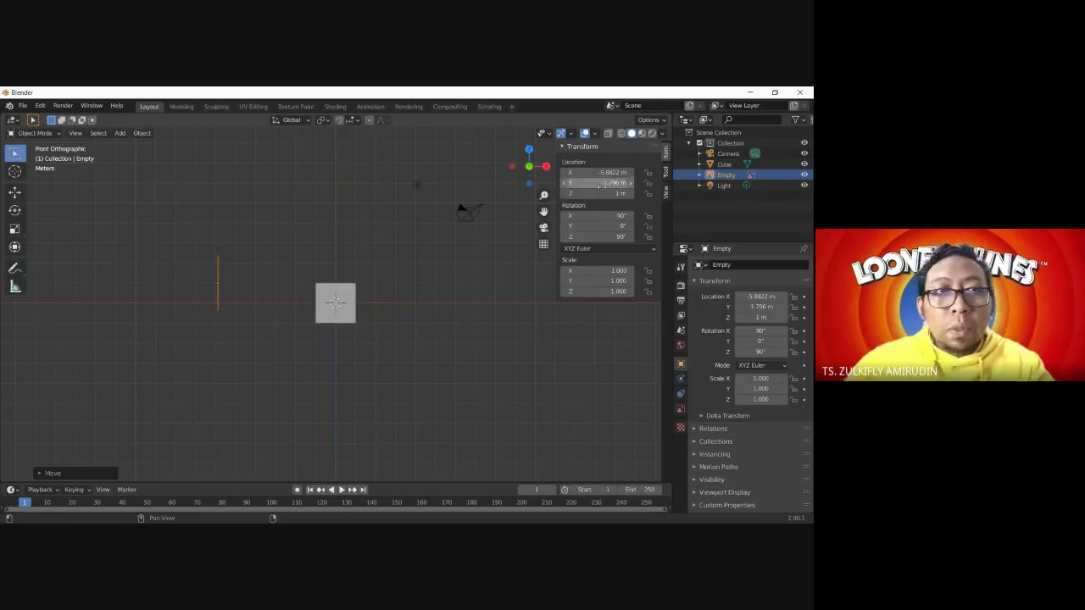
# - Drag the image's corner handles up and left to enlarge the reference sheet
pyautogui.moveTo(269, 298); pyautogui.dragTo(325, 366, button='middle')
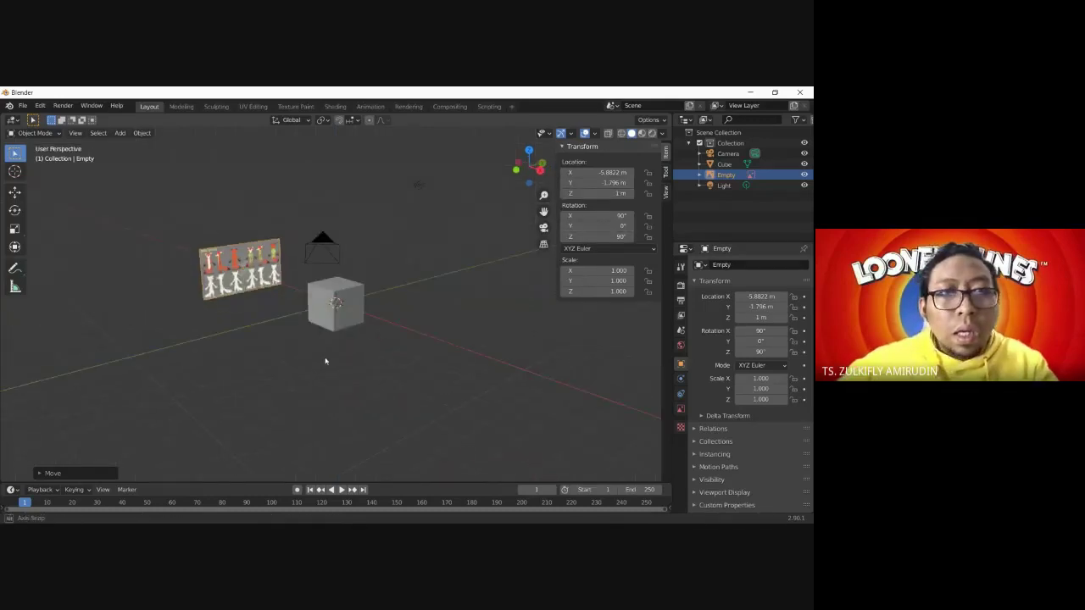
pyautogui.click(228, 286)
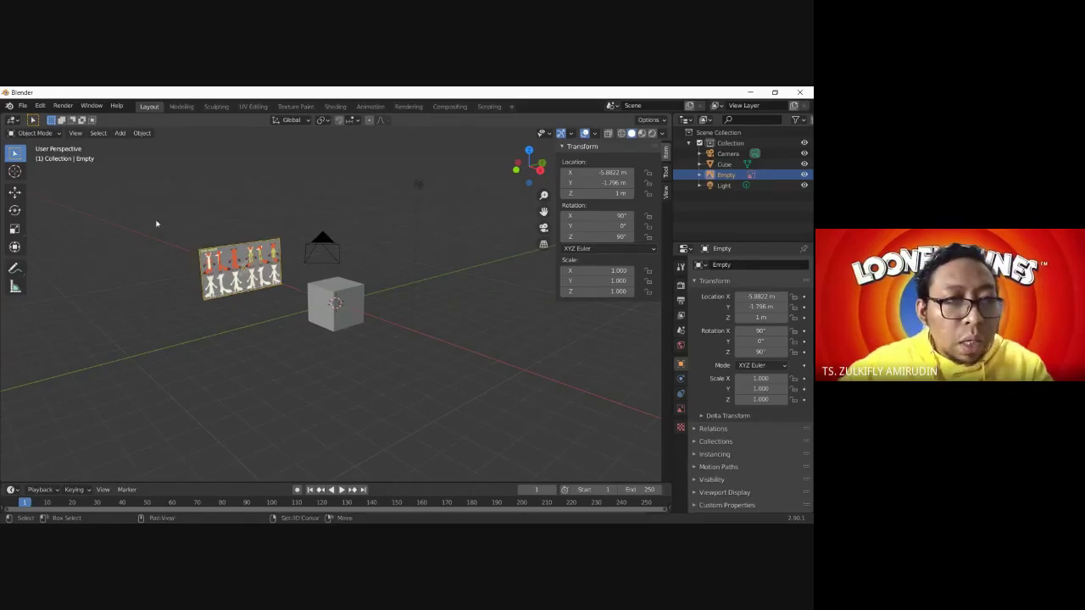
pyautogui.click(233, 273)
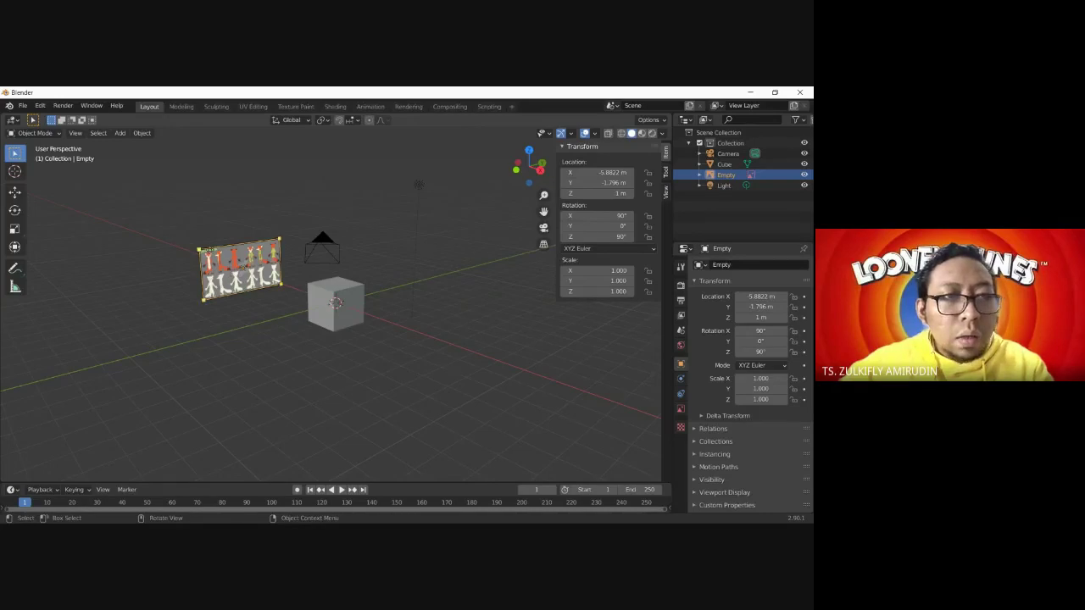
pyautogui.moveTo(199, 249); pyautogui.dragTo(36, 182)
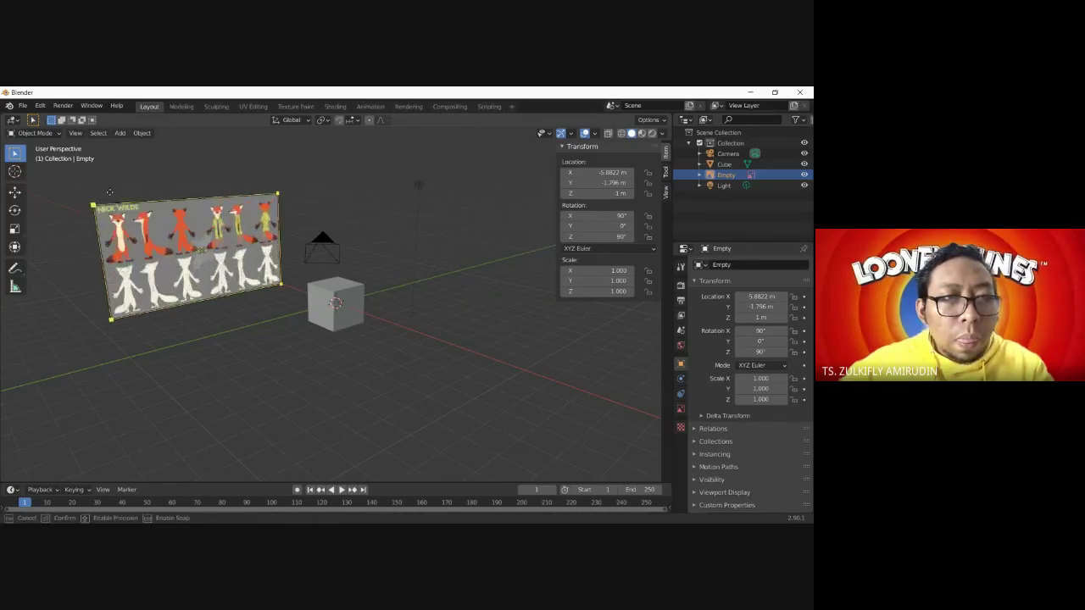
pyautogui.moveTo(35, 182); pyautogui.dragTo(18, 161)
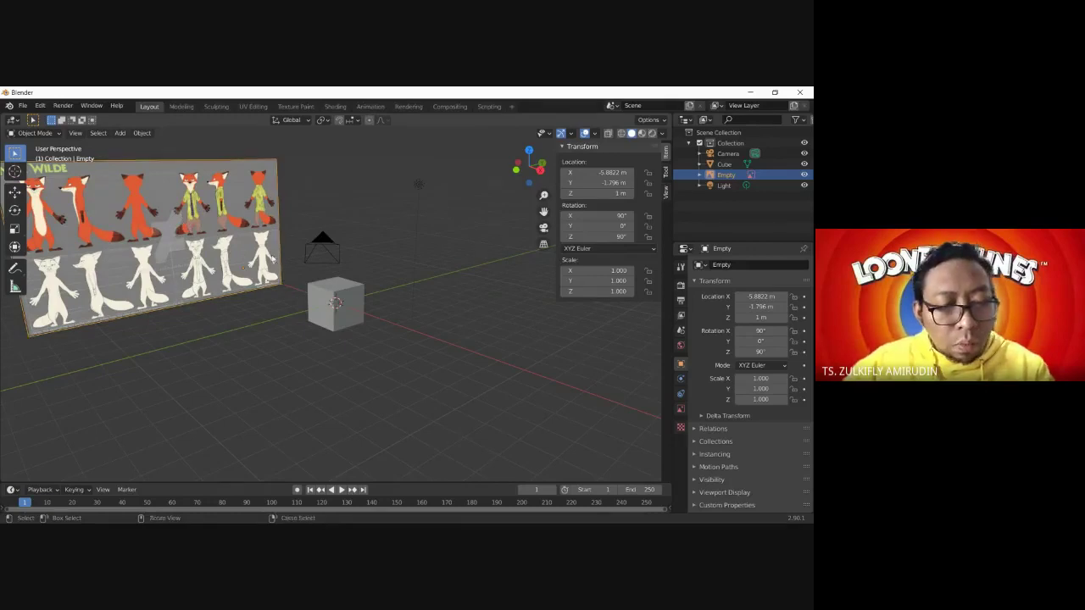
# - Duplicate the fox reference sheet and move the copy aside
pyautogui.hotkey('ctrl', 'c')
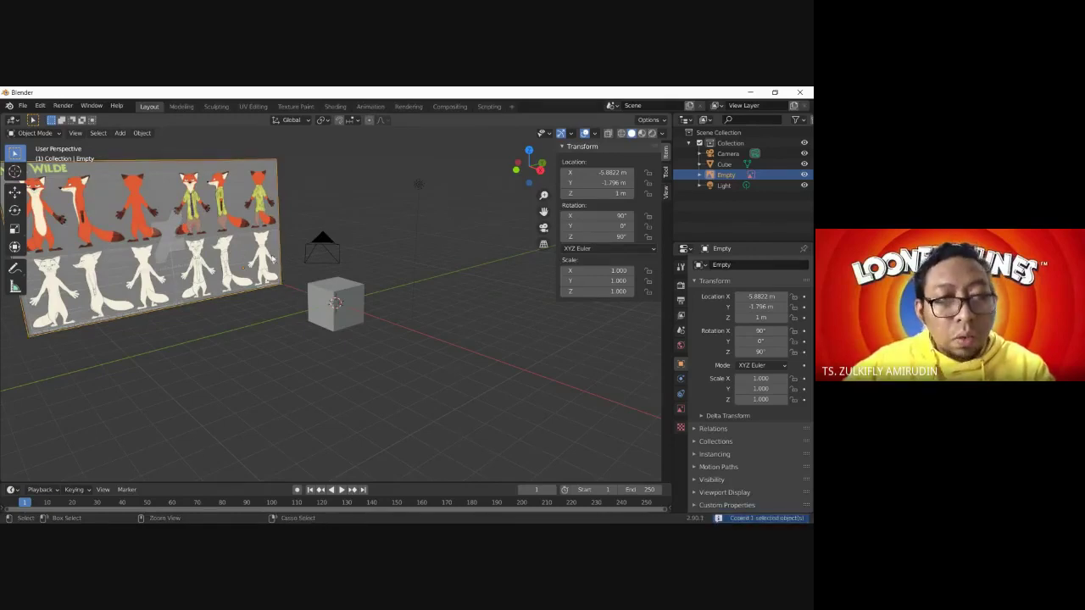
pyautogui.hotkey('ctrl', 'v')
pyautogui.press('g')
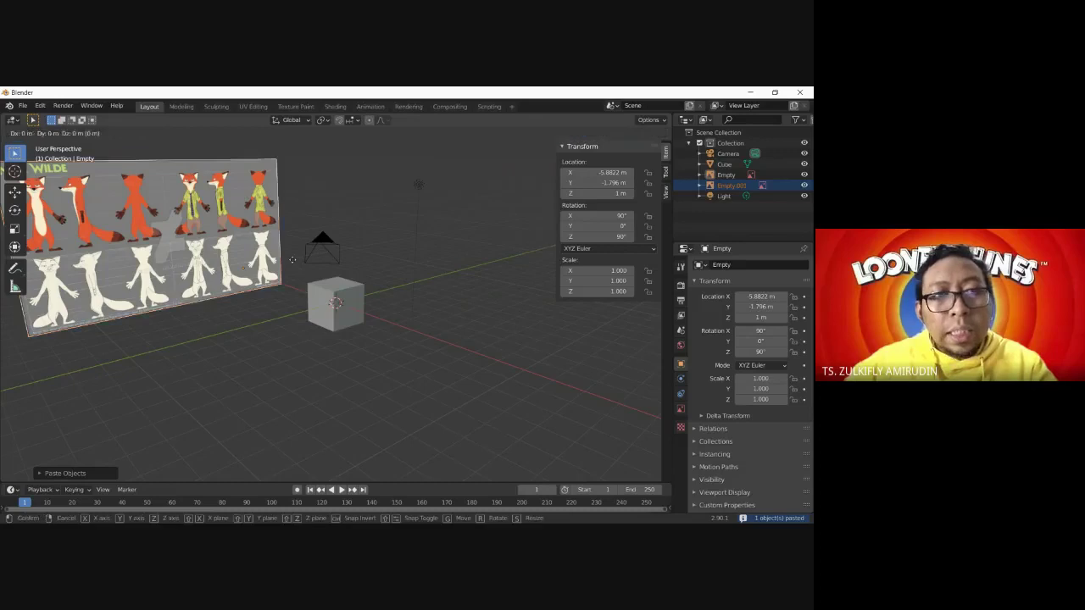
pyautogui.click(543, 266)
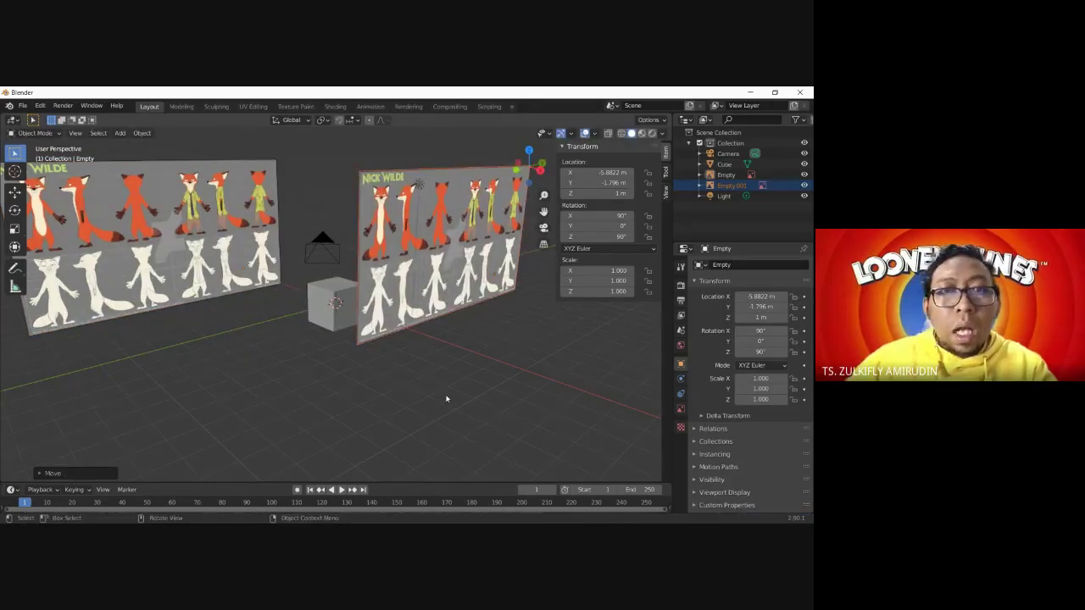
# - In top view, turn the copied sheet 90° and reposition it behind the cube
pyautogui.press('KP_7')
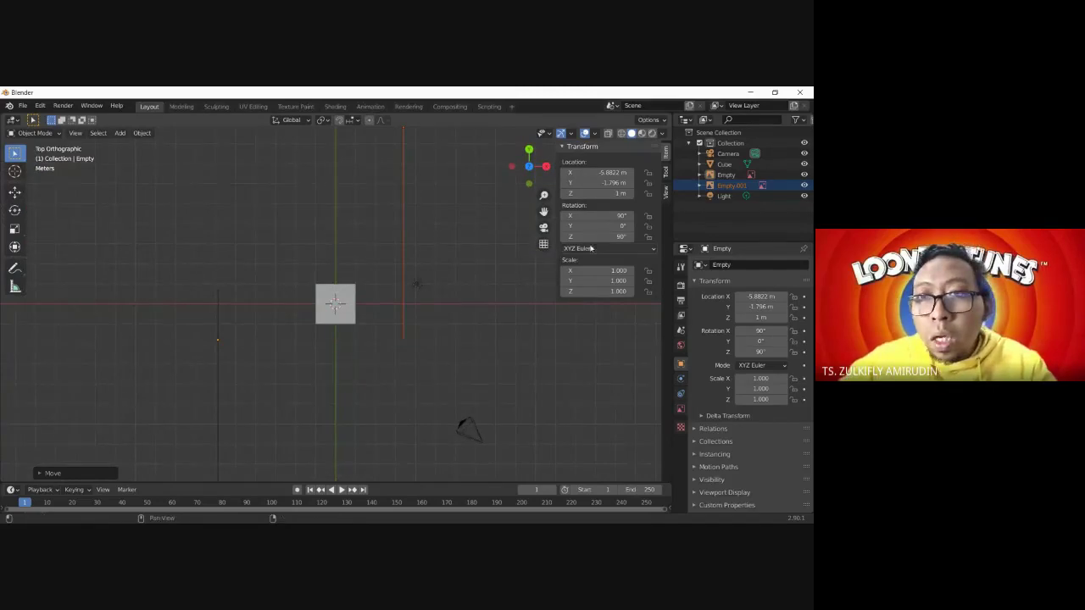
pyautogui.press('r')
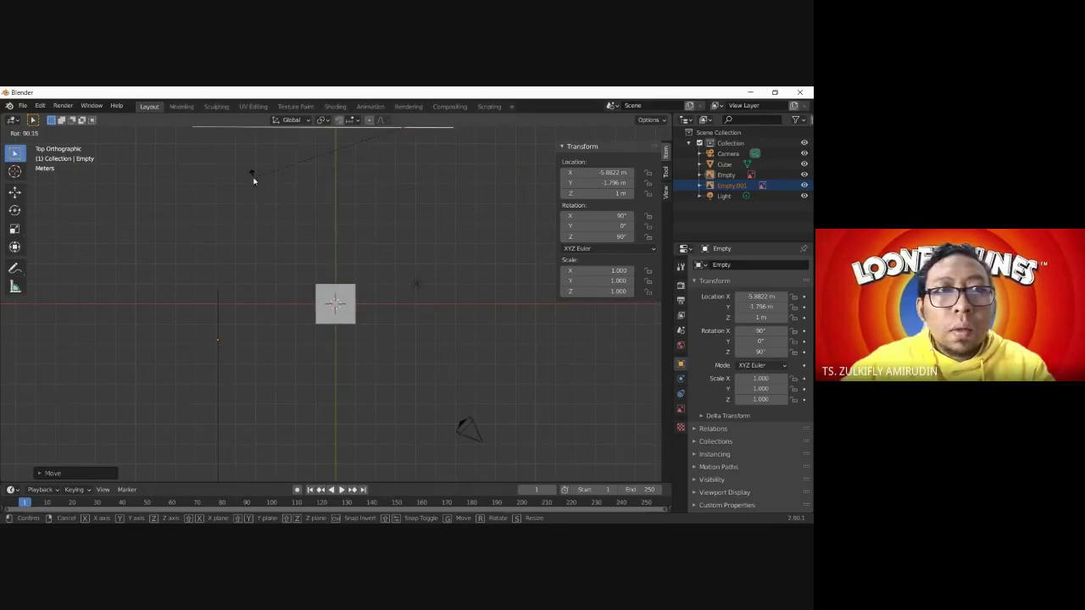
pyautogui.click(253, 181)
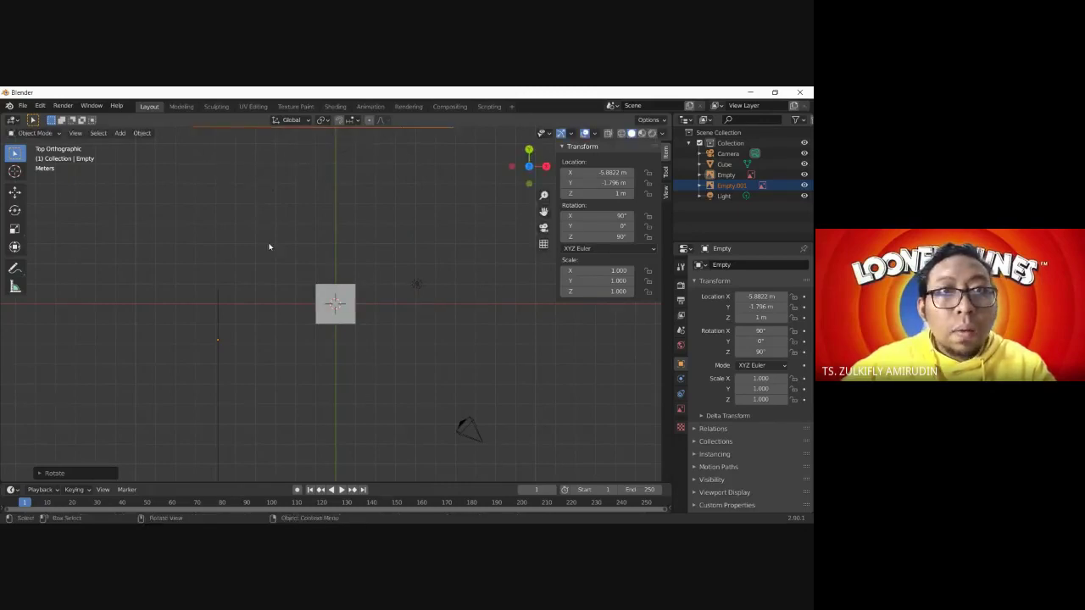
pyautogui.press('g')
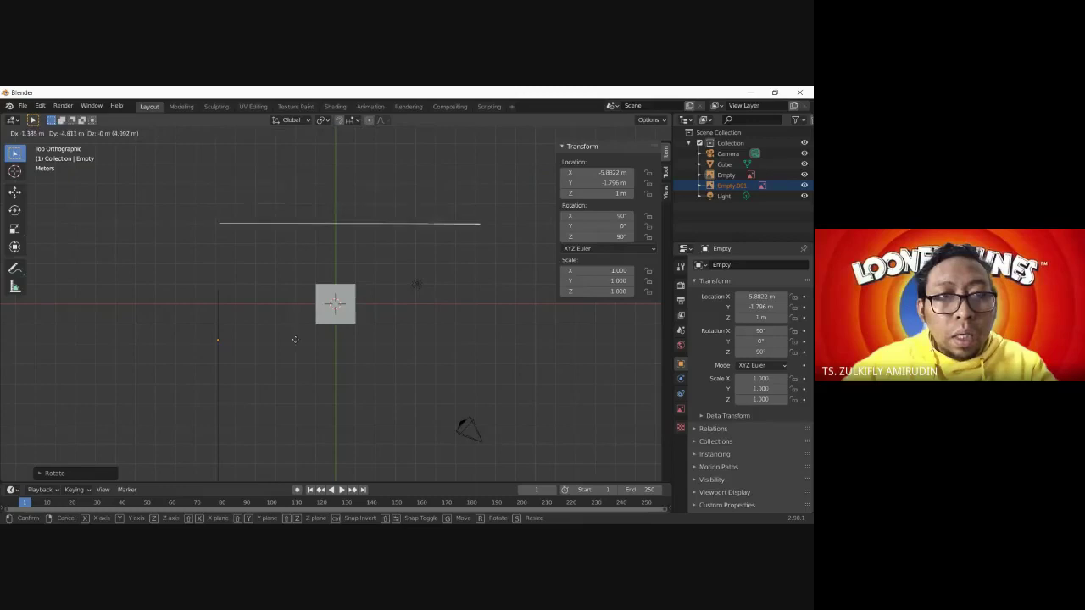
pyautogui.click(408, 395)
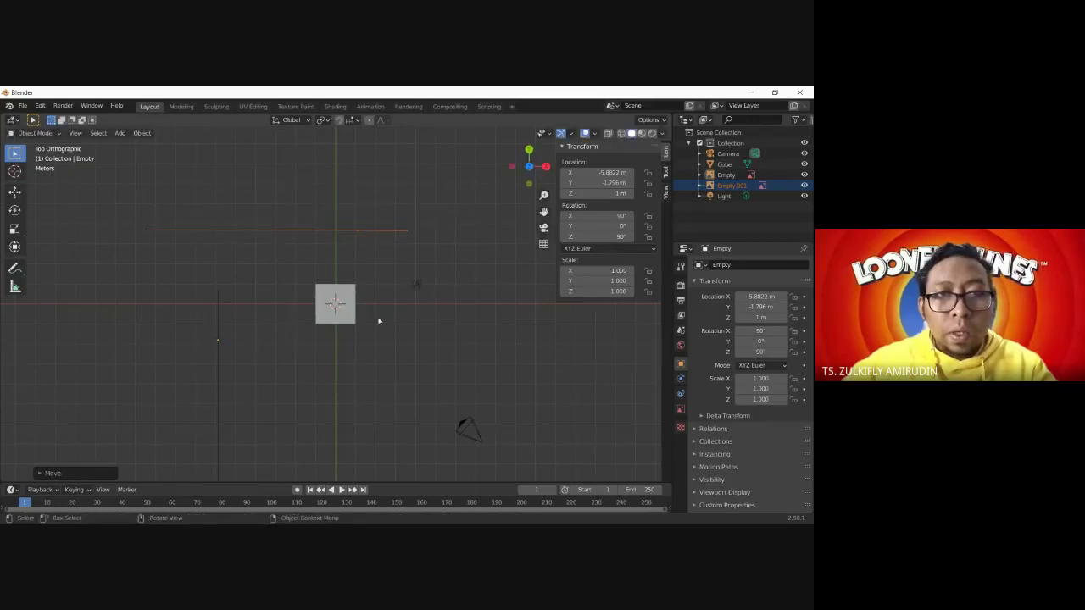
# - Slide the first reference sheet so the cube lines up with it, checking front and side views
pyautogui.moveTo(415, 361)
pyautogui.mouseDown(button='middle')
pyautogui.moveTo(358, 271)
pyautogui.moveTo(319, 287)
pyautogui.moveTo(254, 185)
pyautogui.mouseUp(button='middle')
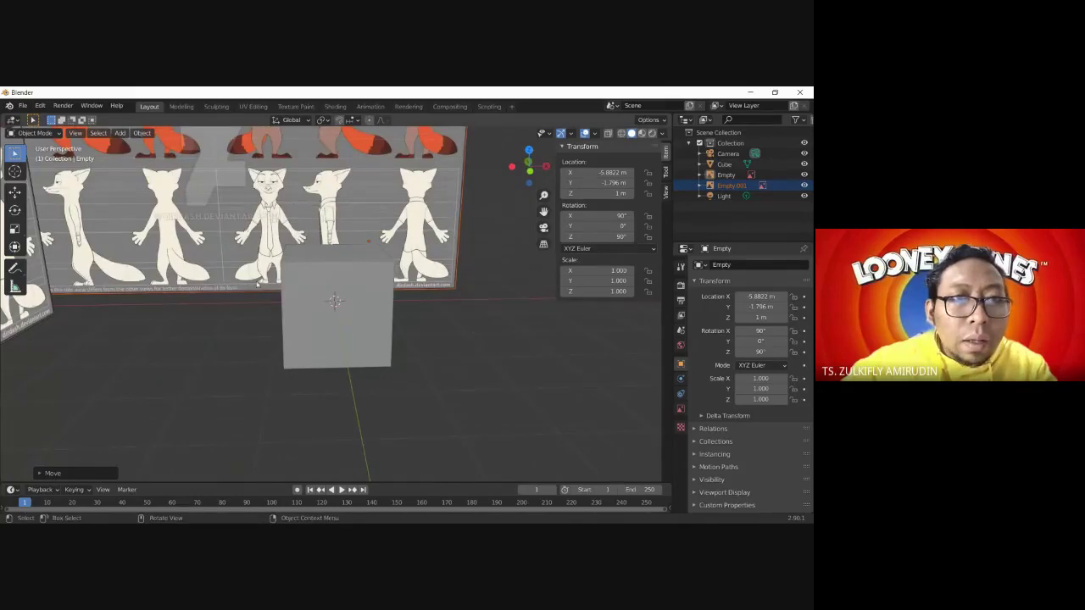
pyautogui.moveTo(448, 314)
pyautogui.mouseDown(button='middle')
pyautogui.moveTo(380, 315)
pyautogui.moveTo(440, 310)
pyautogui.mouseUp(button='middle')
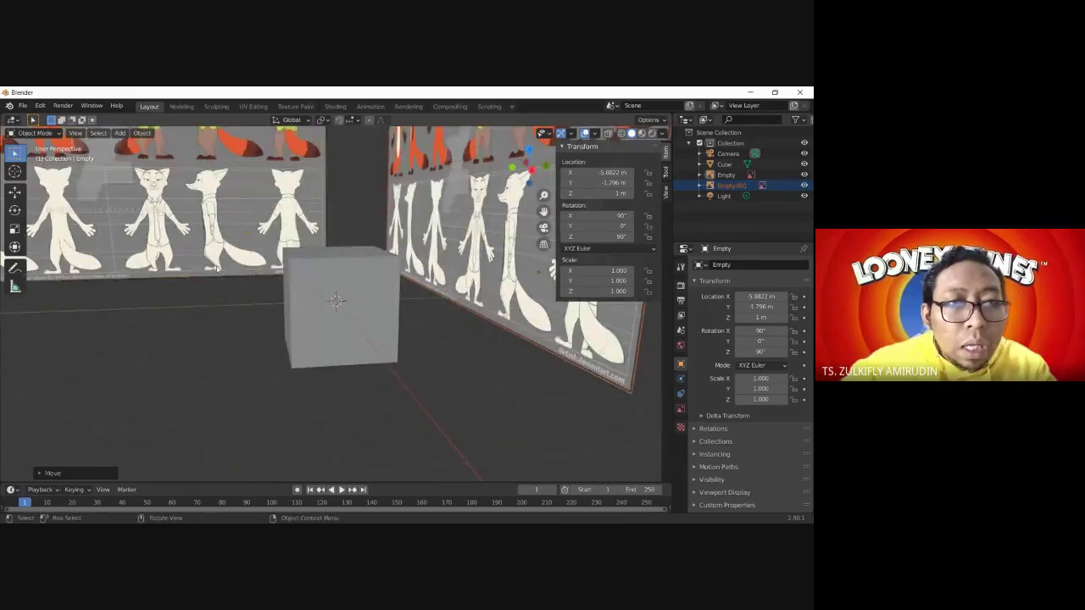
pyautogui.click(367, 297)
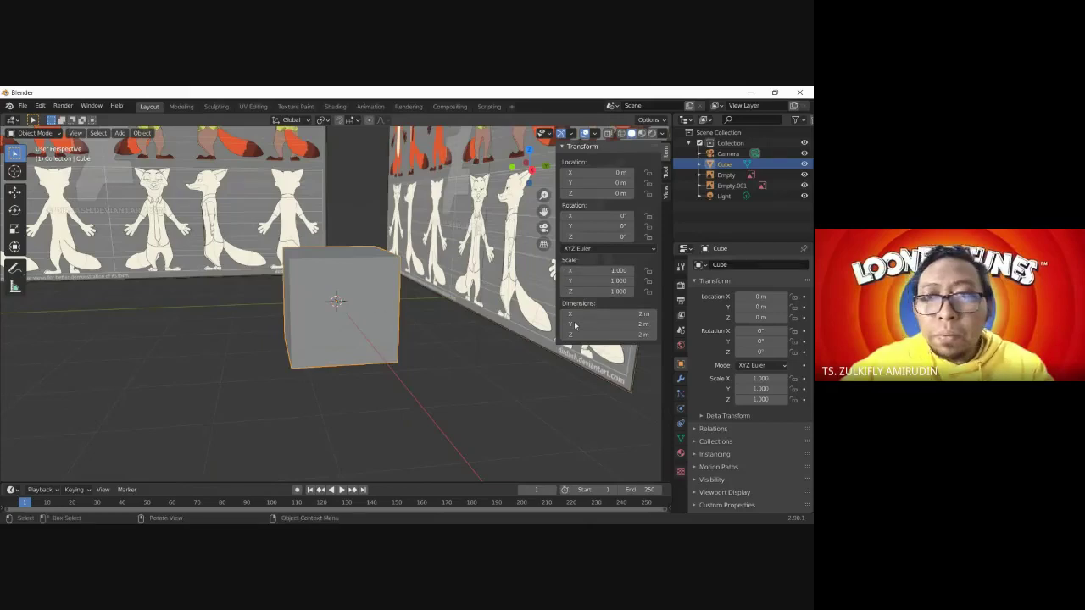
pyautogui.click(241, 229)
pyautogui.press('g')
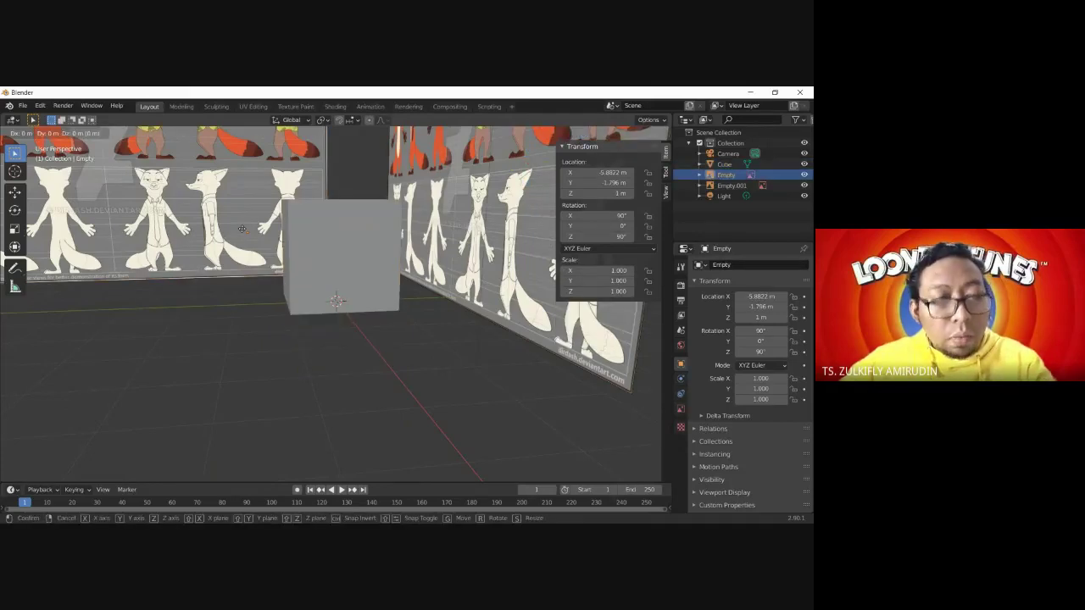
pyautogui.click(342, 239)
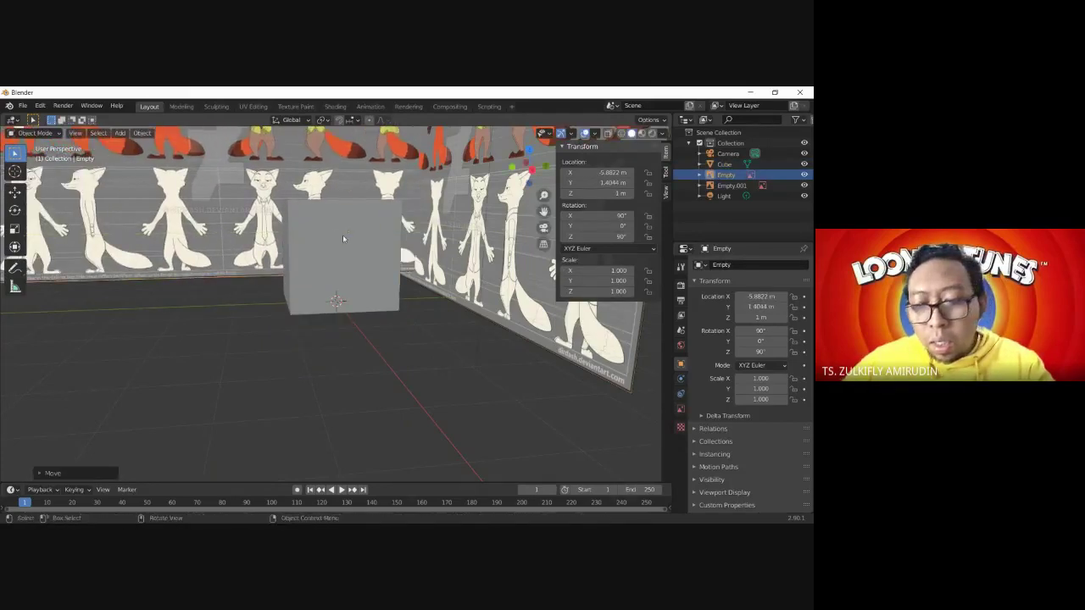
pyautogui.press('KP_3')
pyautogui.press('g')
pyautogui.press('Escape')
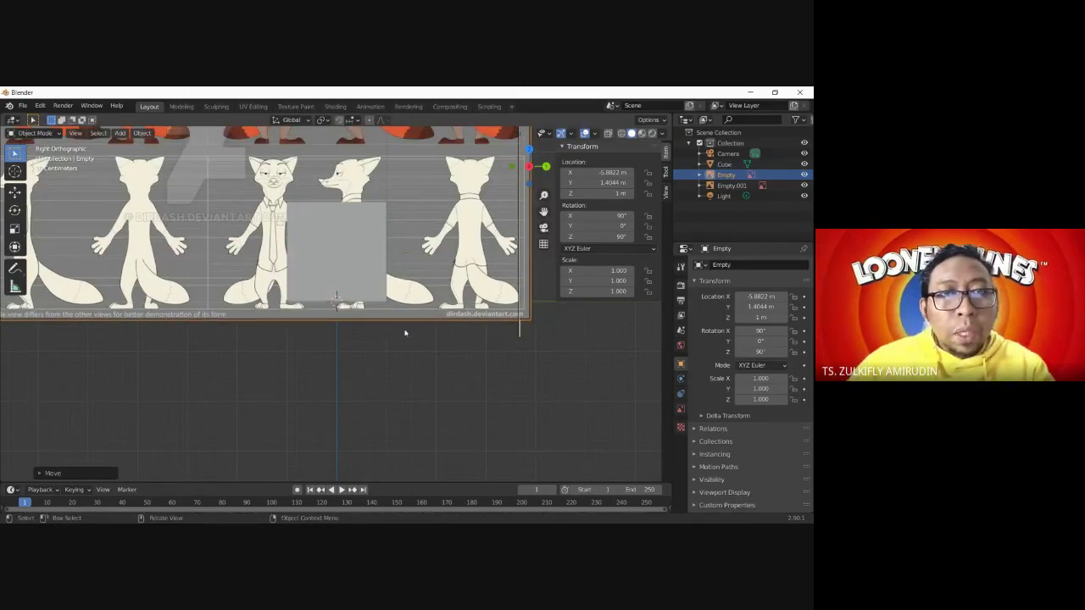
pyautogui.press('KP_1')
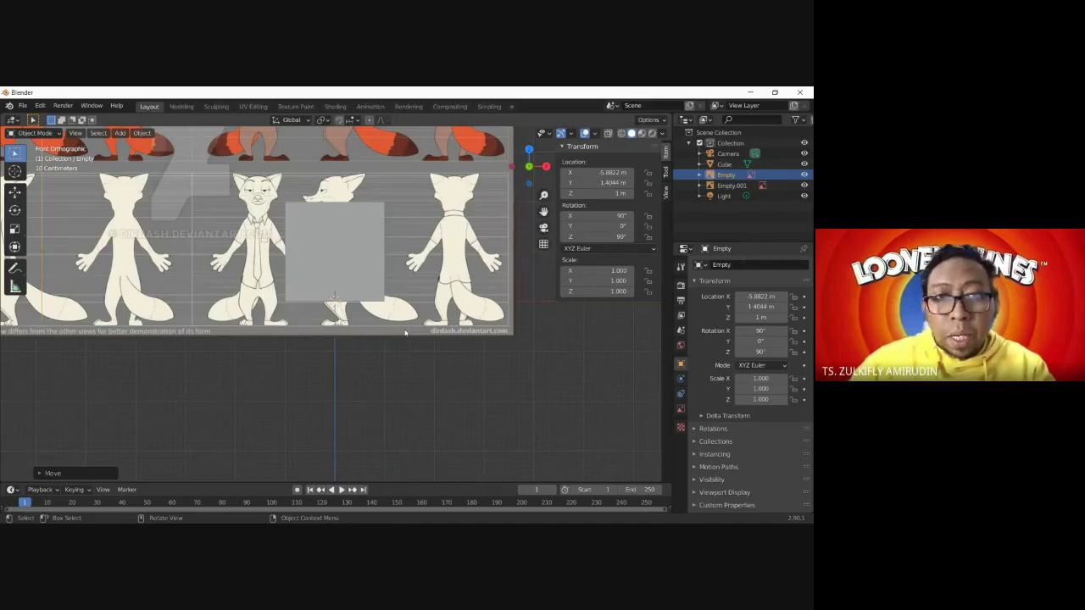
pyautogui.press('KP_3')
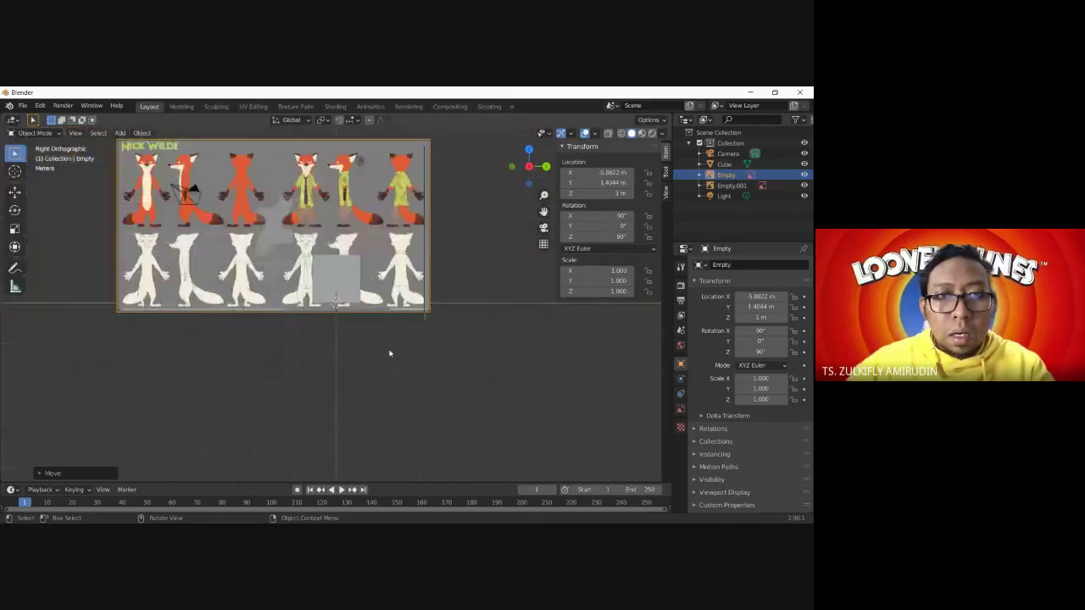
pyautogui.press('KP_1')
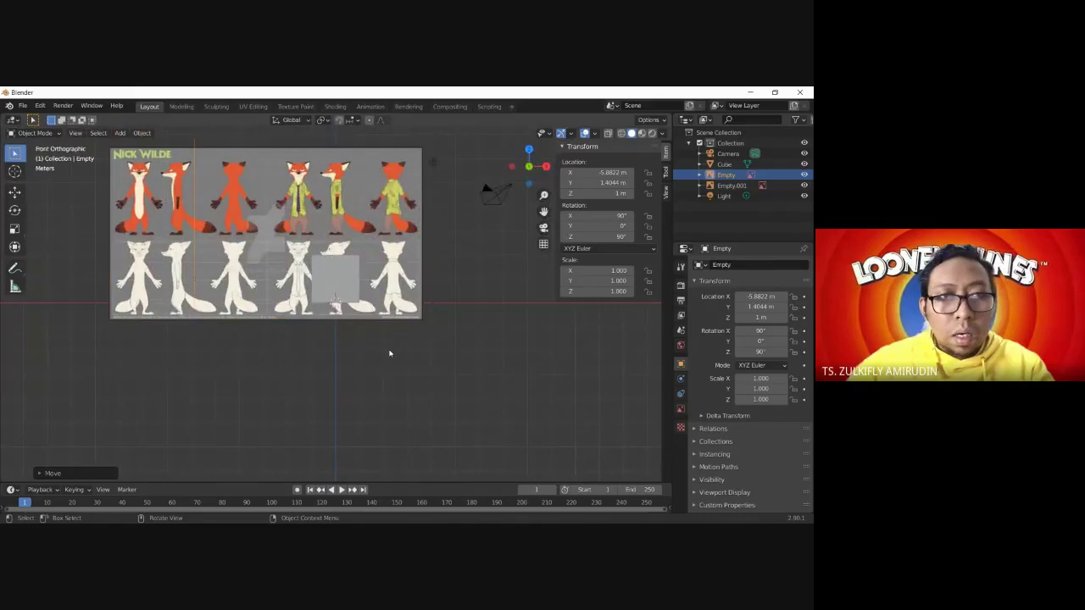
# - Move the second sheet, Empty.001, to X 2.6592 m, Y 12.083 m, Z 1 m to line up with the cube
pyautogui.moveTo(371, 347)
pyautogui.mouseDown(button='middle')
pyautogui.moveTo(347, 390)
pyautogui.moveTo(268, 388)
pyautogui.moveTo(367, 384)
pyautogui.moveTo(321, 353)
pyautogui.mouseUp(button='middle')
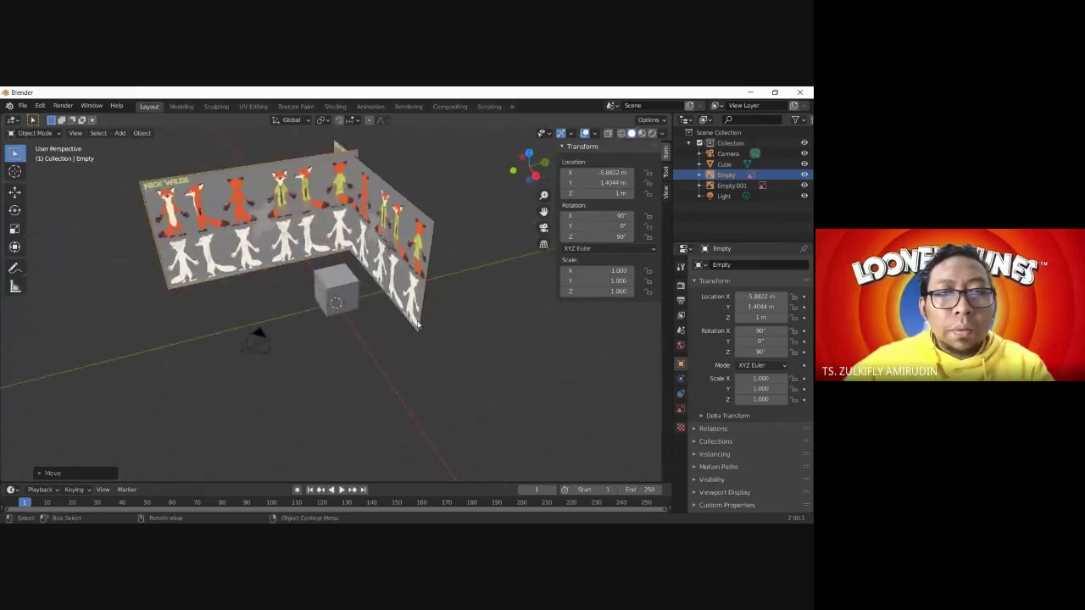
pyautogui.click(356, 351)
pyautogui.press('KP_1')
pyautogui.press('KP_Decimal')
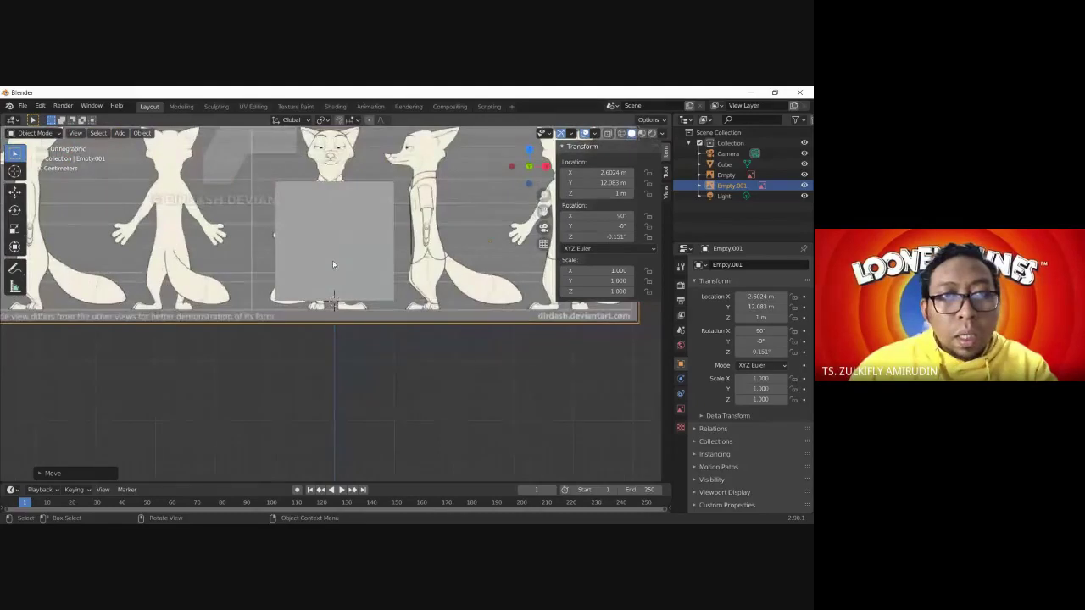
pyautogui.press('KP_3')
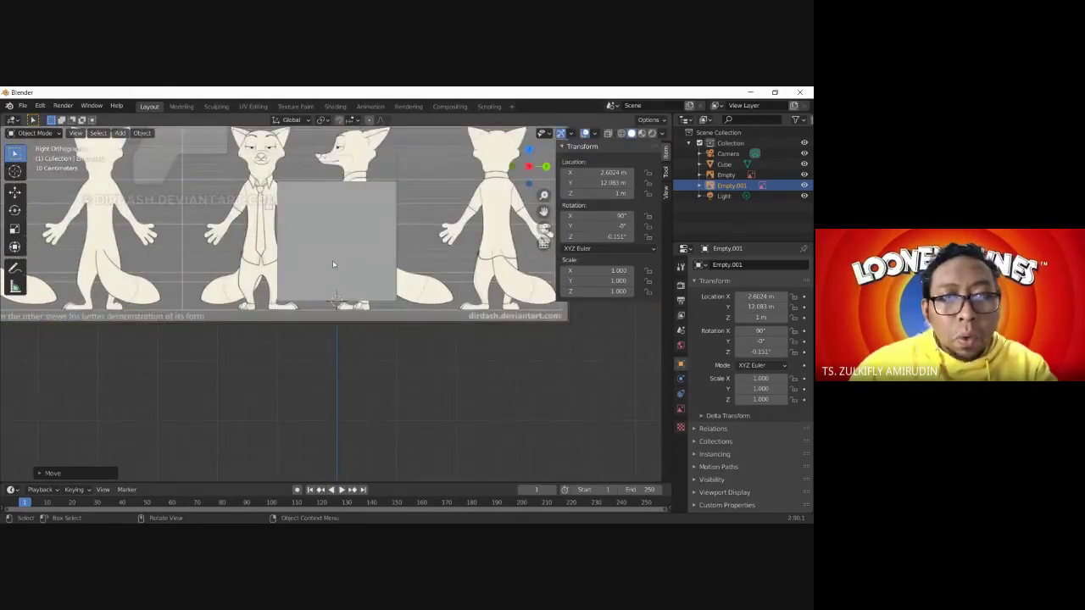
pyautogui.press('g')
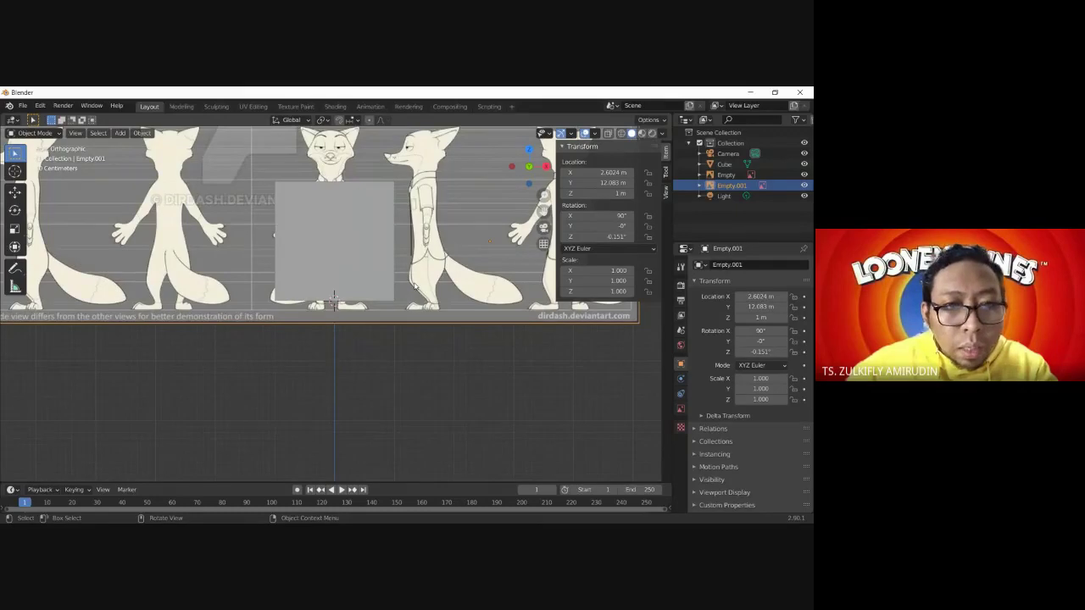
pyautogui.click(438, 316)
pyautogui.scroll(-2, 438, 316)
pyautogui.scroll(-1, 438, 316)
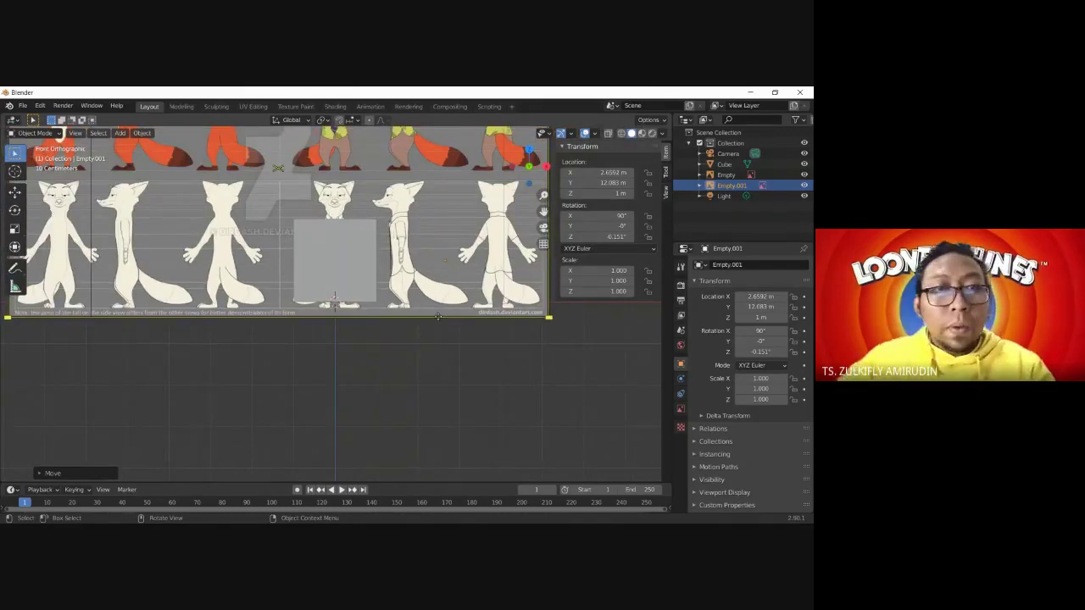
pyautogui.moveTo(412, 286)
pyautogui.mouseDown(button='middle')
pyautogui.moveTo(406, 317)
pyautogui.moveTo(426, 315)
pyautogui.mouseUp(button='middle')
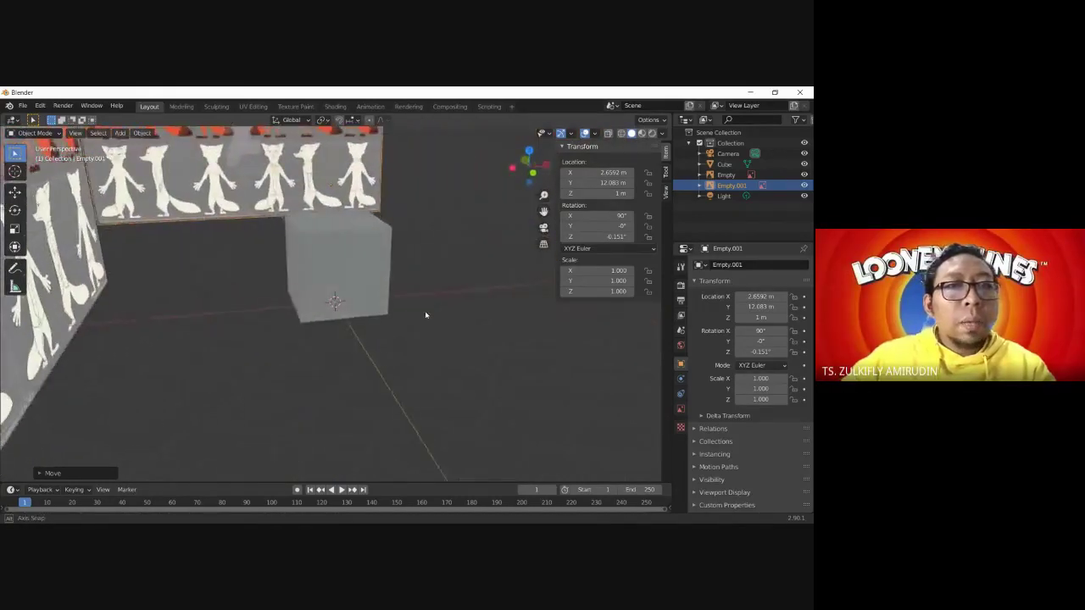
pyautogui.moveTo(463, 292)
pyautogui.mouseDown(button='middle')
pyautogui.moveTo(342, 297)
pyautogui.moveTo(438, 314)
pyautogui.moveTo(399, 315)
pyautogui.moveTo(426, 310)
pyautogui.moveTo(343, 269)
pyautogui.mouseUp(button='middle')
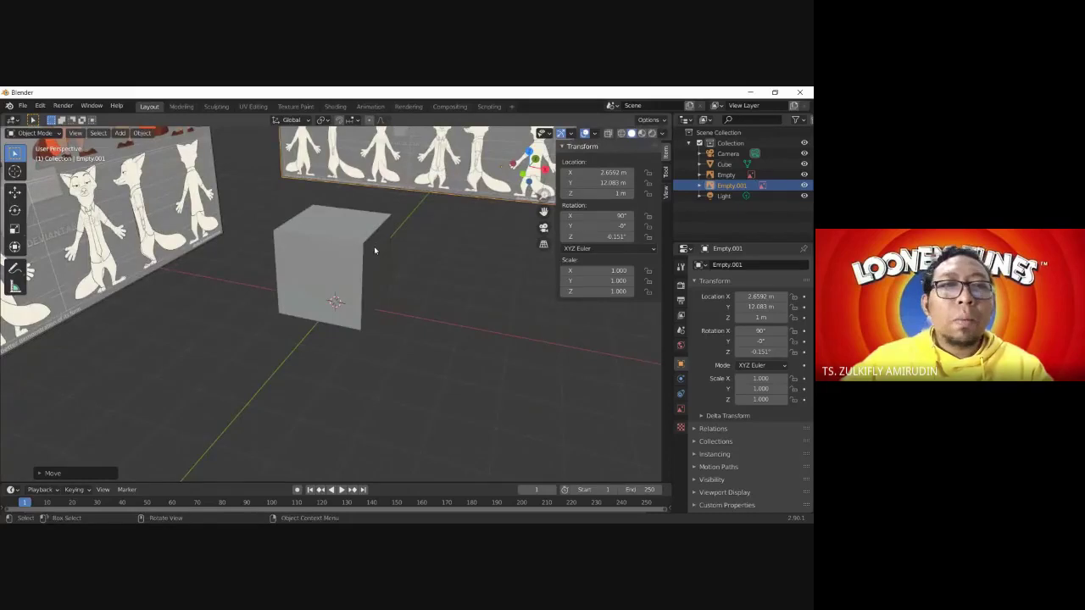
pyautogui.moveTo(371, 252); pyautogui.dragTo(401, 235, button='middle')
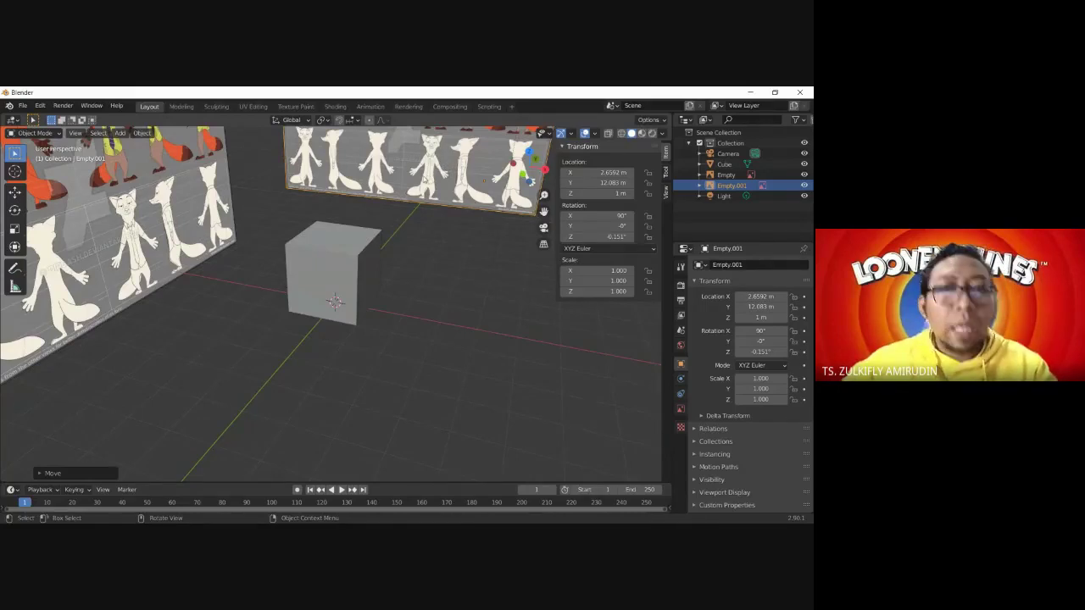
# - Select the grey cube from the front view
pyautogui.press('KP_7')
pyautogui.scroll(-2, 311, 211)
pyautogui.press('KP_1')
pyautogui.click(347, 250)
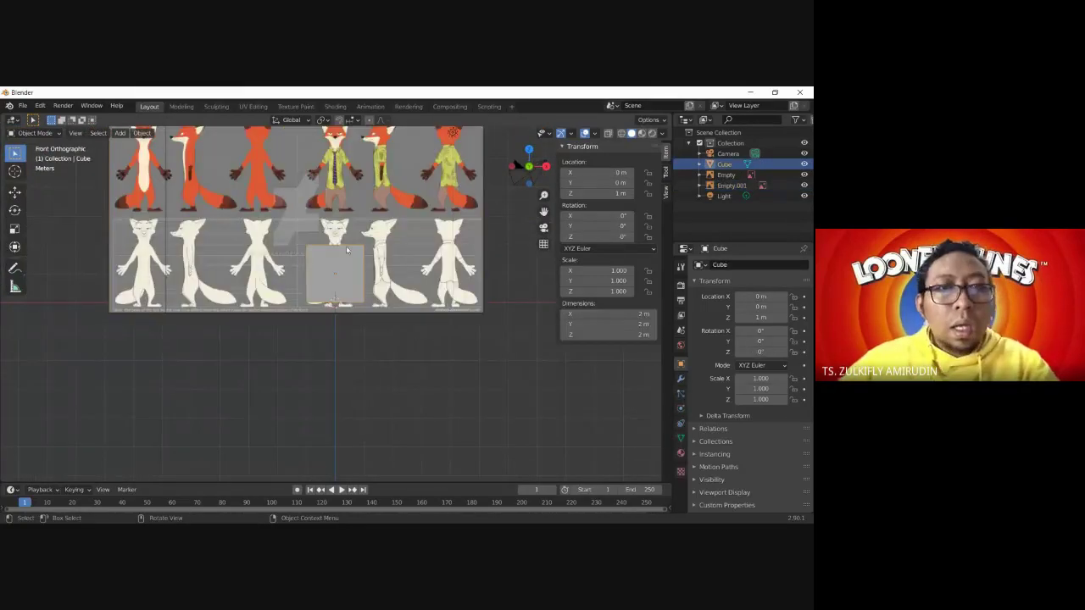
# - Enter Edit Mode on the cube and scale its geometry down
pyautogui.scroll(2, 338, 240)
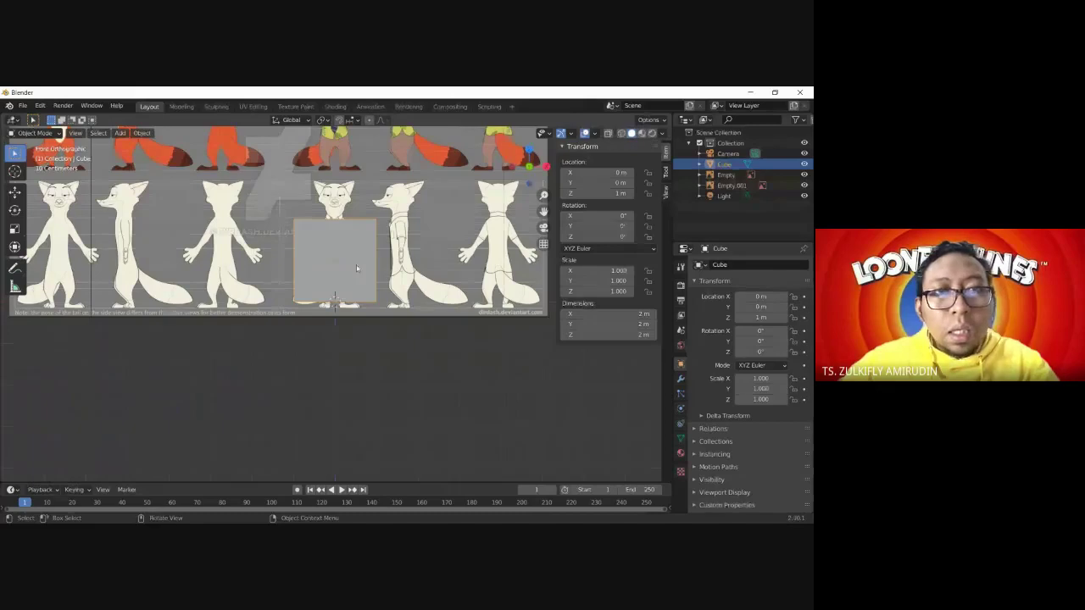
pyautogui.click(36, 134)
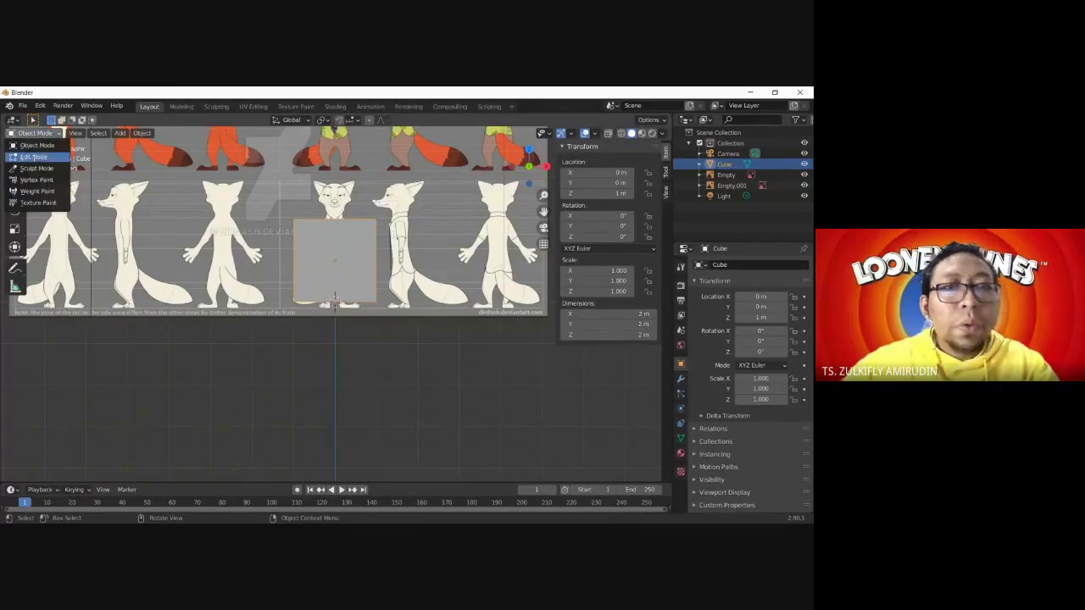
pyautogui.click(34, 157)
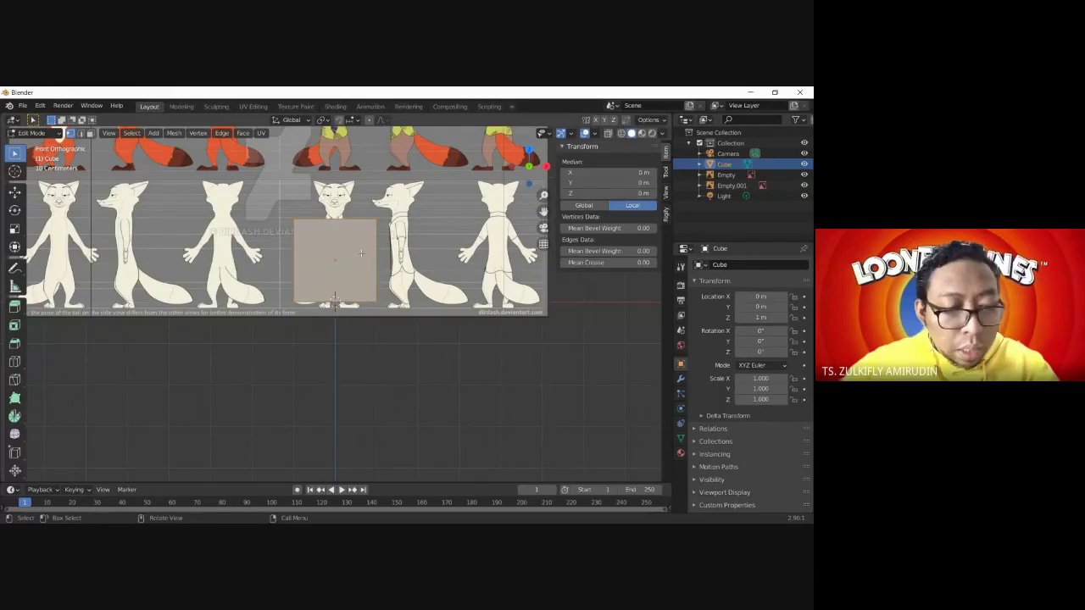
pyautogui.press('s')
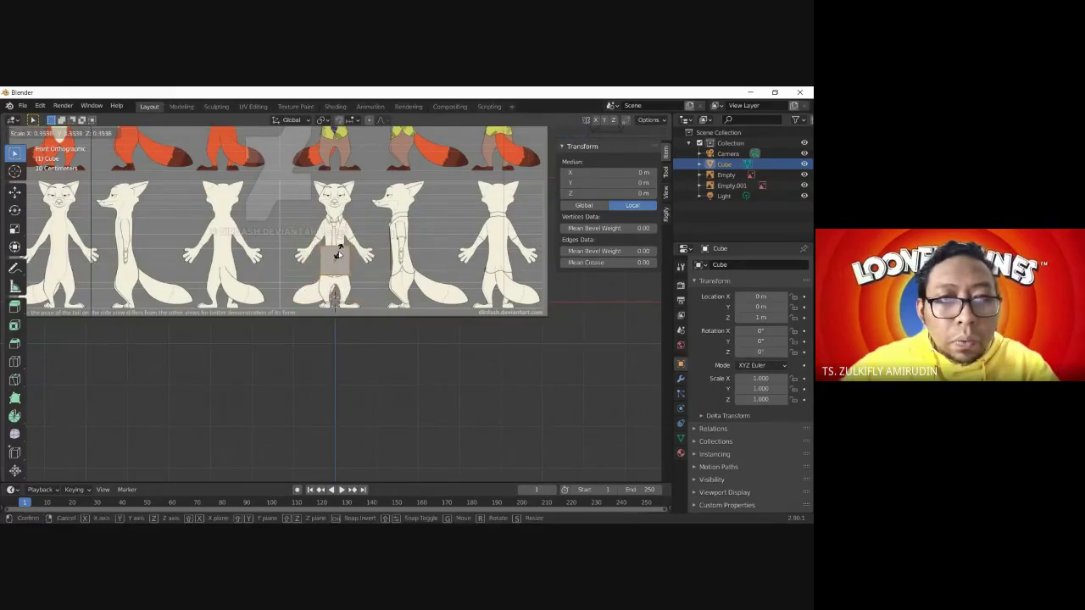
pyautogui.click(337, 251)
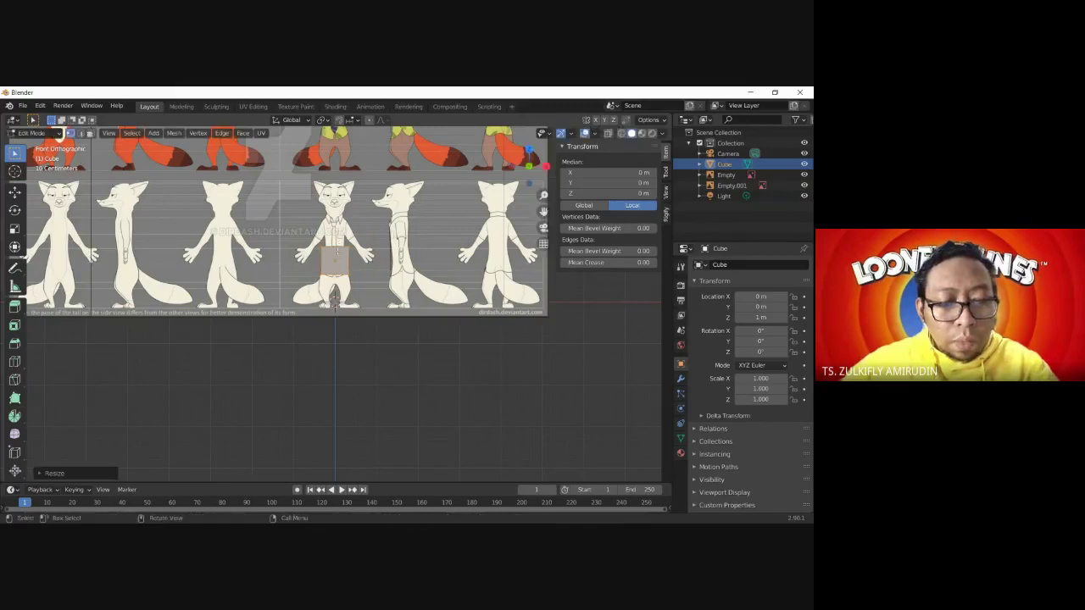
# - Raise the shrunken cube along Z onto the fox's head in the front reference
pyautogui.press('g')
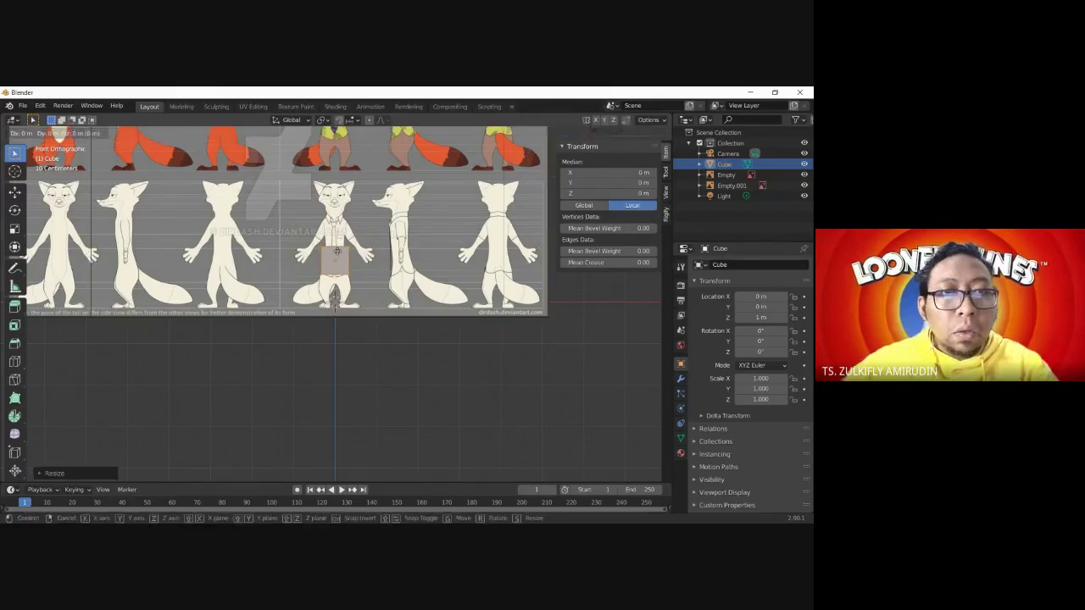
pyautogui.press('z')
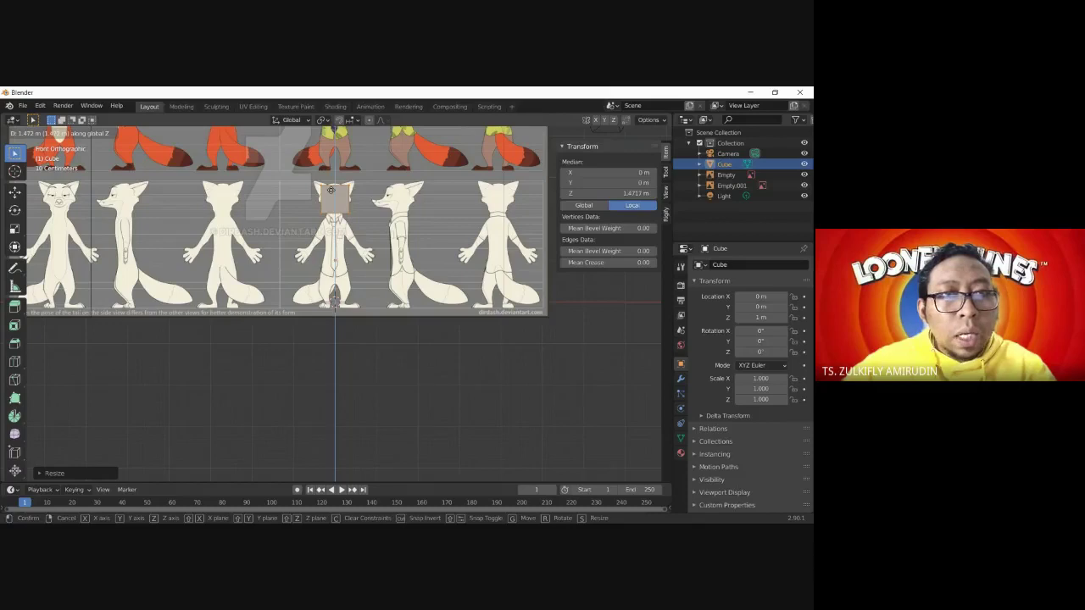
pyautogui.click(336, 194)
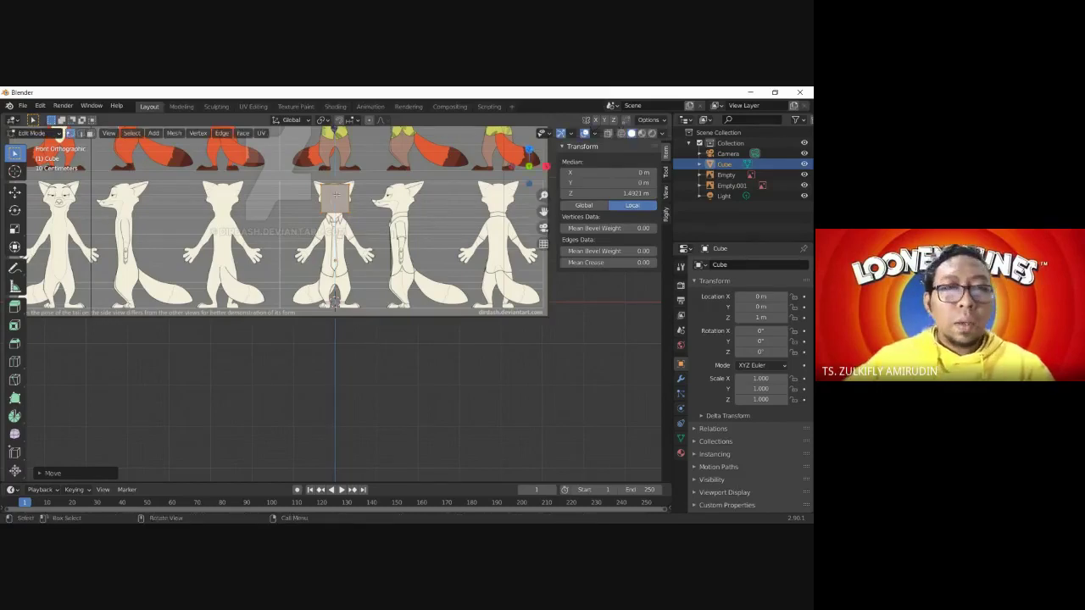
pyautogui.moveTo(543, 211); pyautogui.dragTo(533, 280)
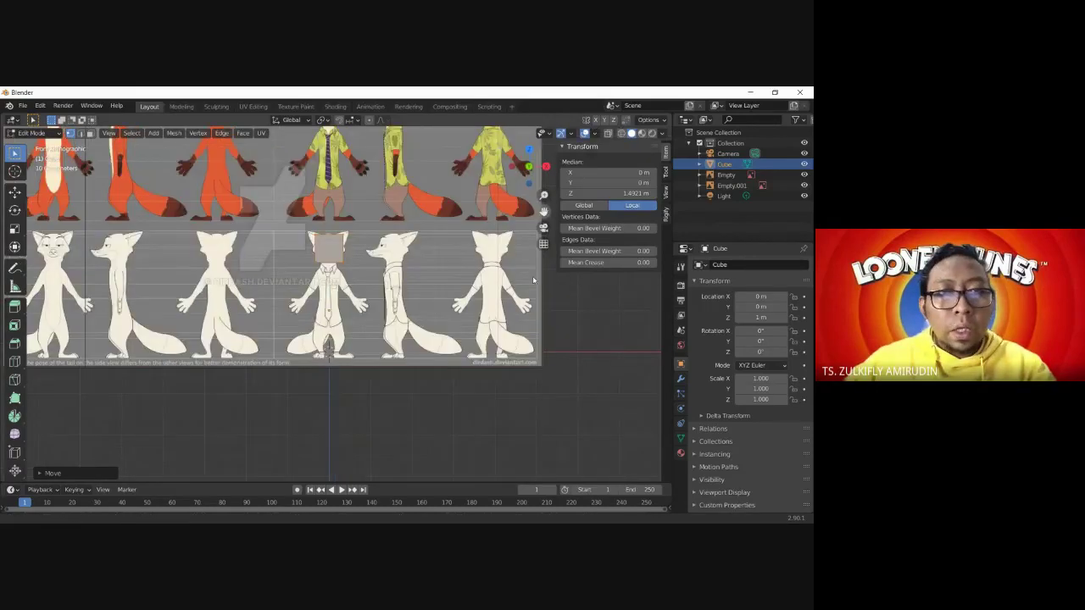
# - Insert a centred vertical edge loop through the head cube with Ctrl+R, without sliding it
pyautogui.scroll(3, 256, 275)
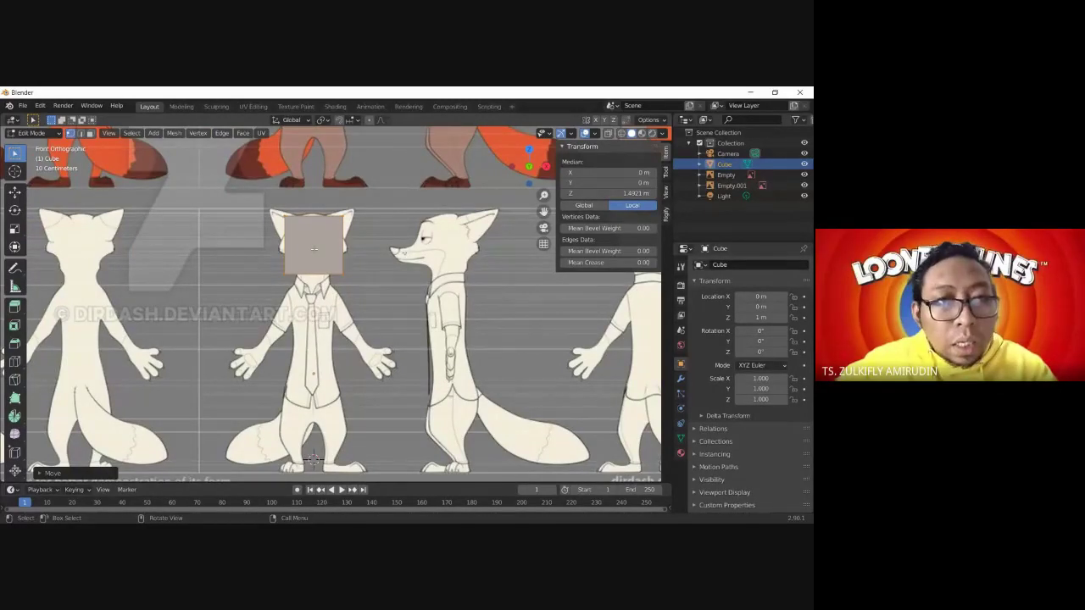
pyautogui.hotkey('ctrl', 'r')
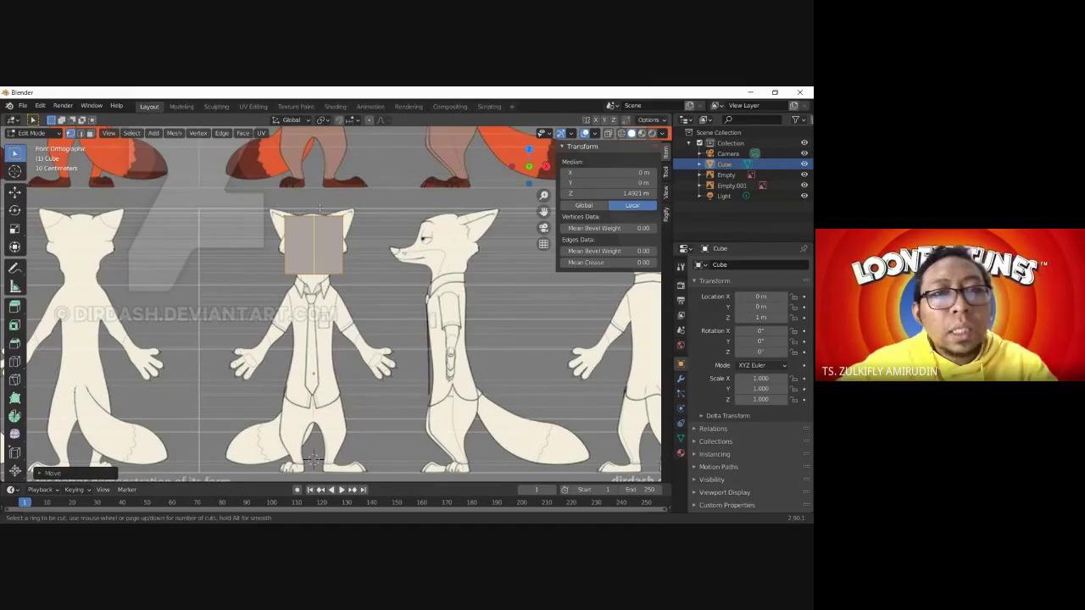
pyautogui.click(320, 211)
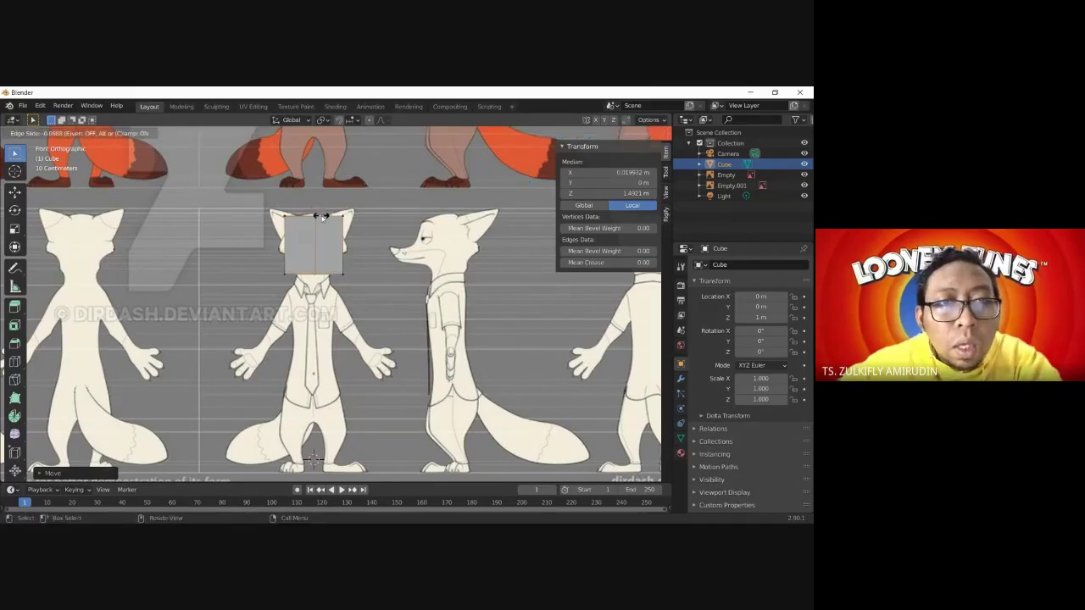
pyautogui.rightClick(315, 218)
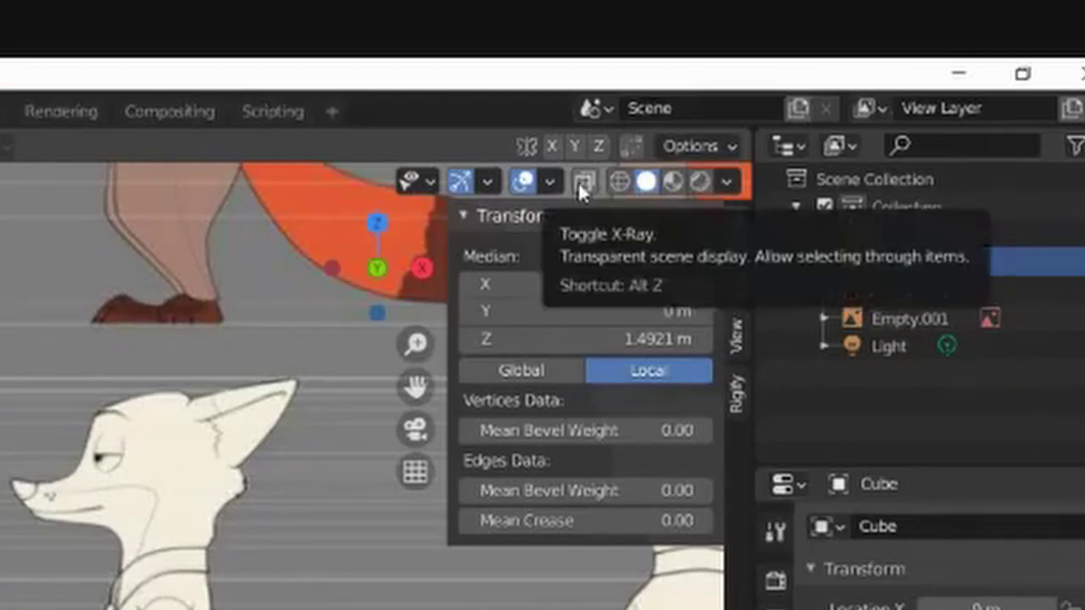
# - Turn on X-Ray and delete the vertices of the cube's left half
pyautogui.click(580, 183)
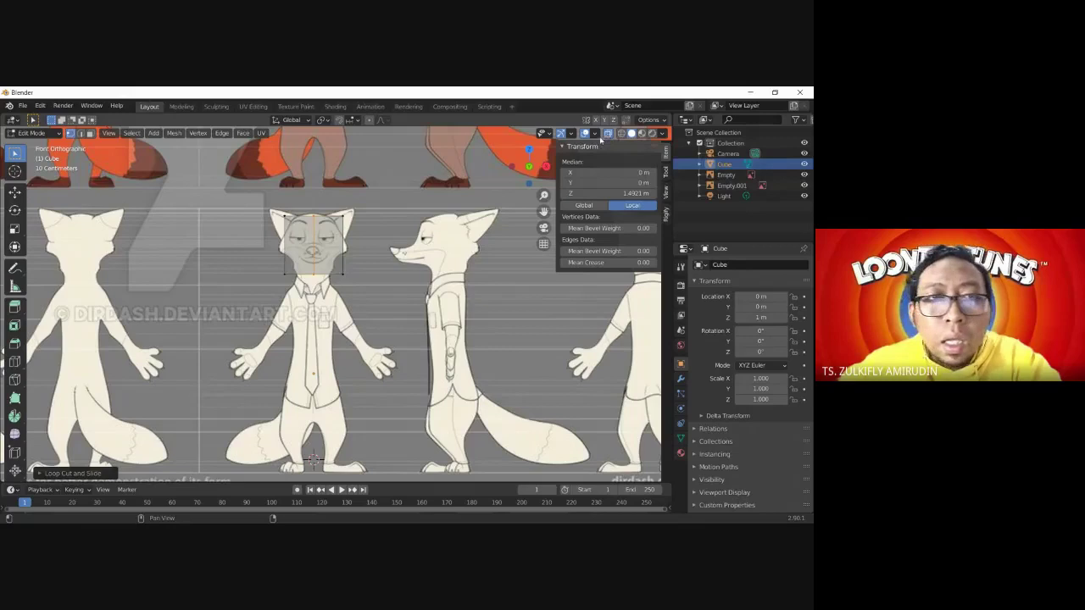
pyautogui.scroll(-3, 312, 381)
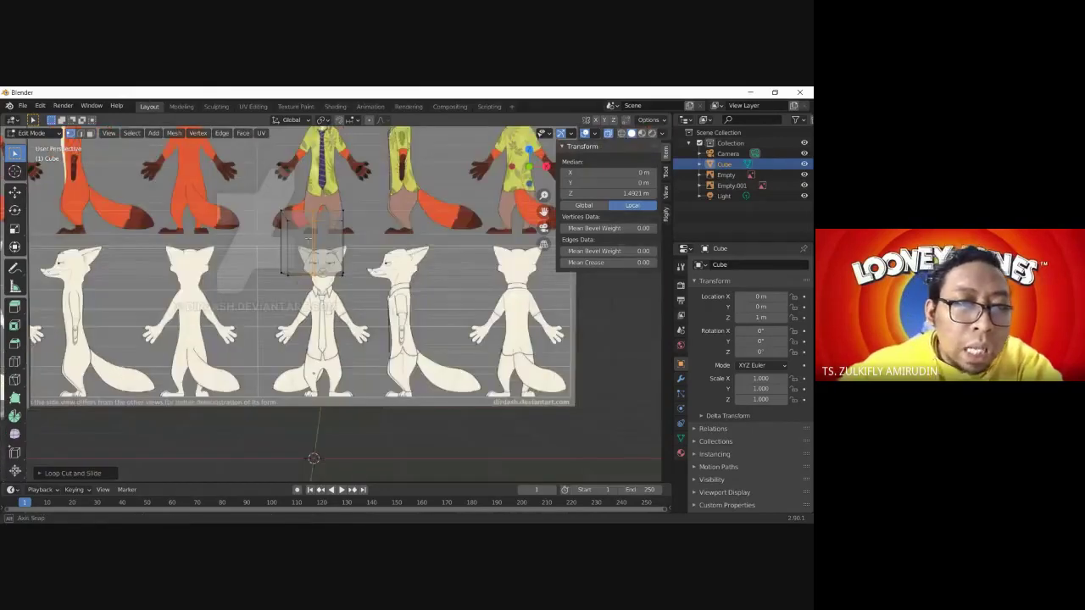
pyautogui.moveTo(312, 382); pyautogui.dragTo(318, 280, button='middle')
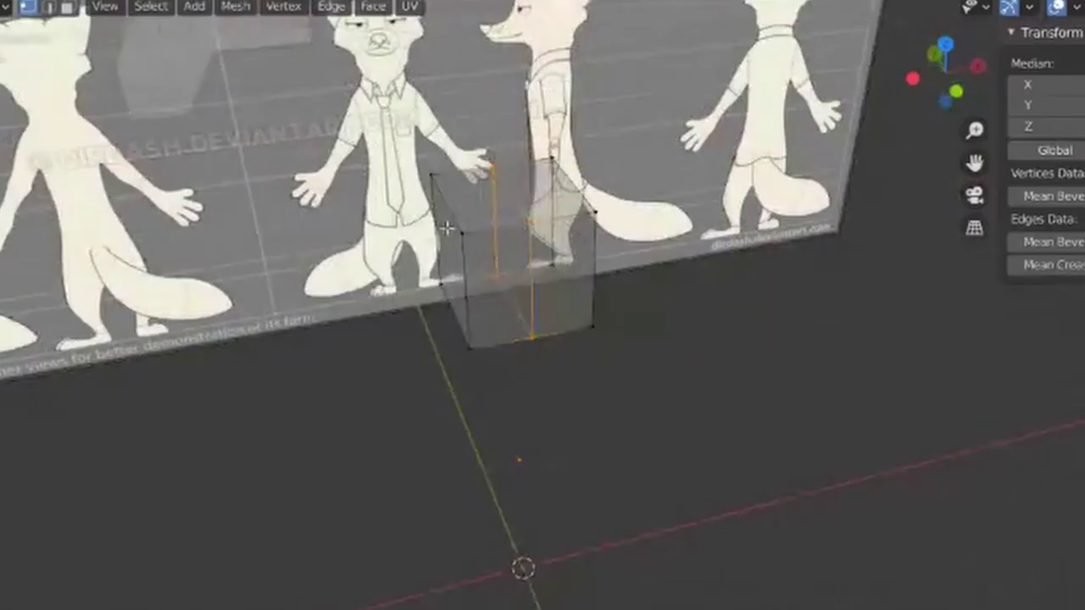
pyautogui.moveTo(360, 172); pyautogui.dragTo(479, 394)
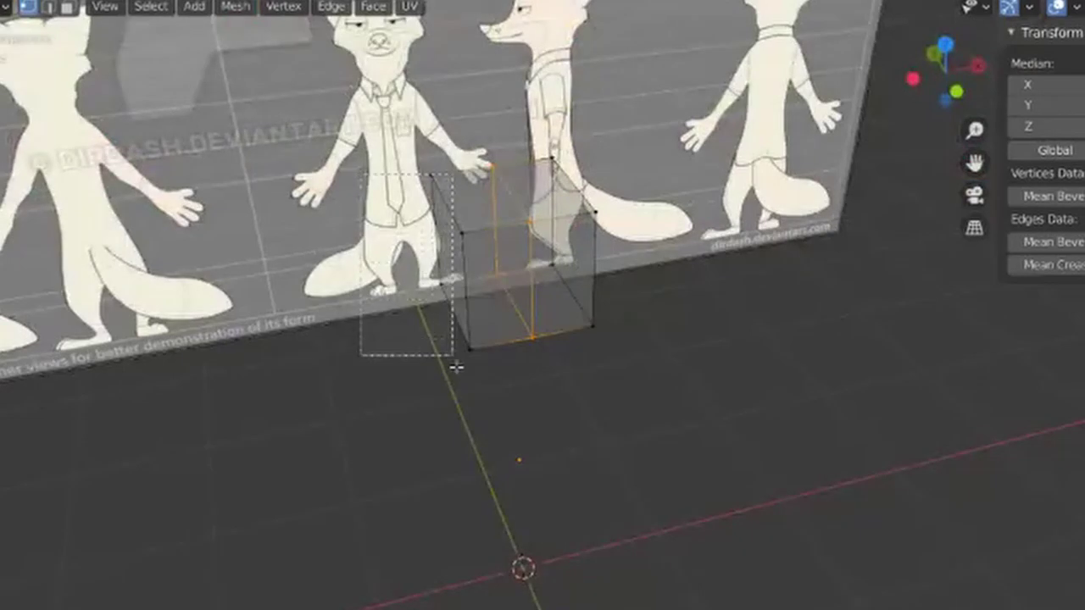
pyautogui.moveTo(410, 179); pyautogui.dragTo(487, 375)
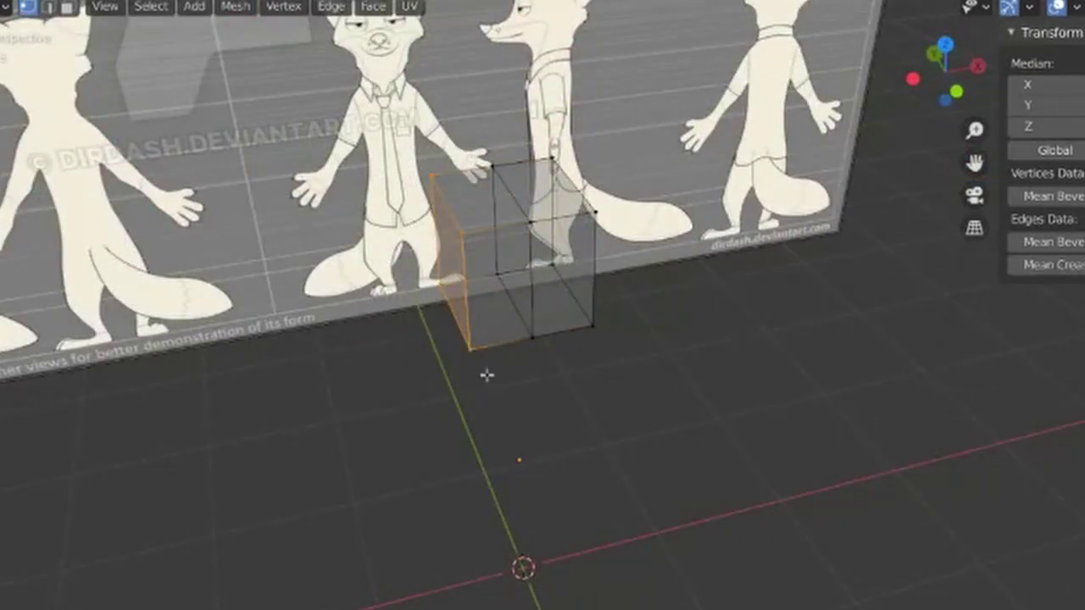
pyautogui.press('x')
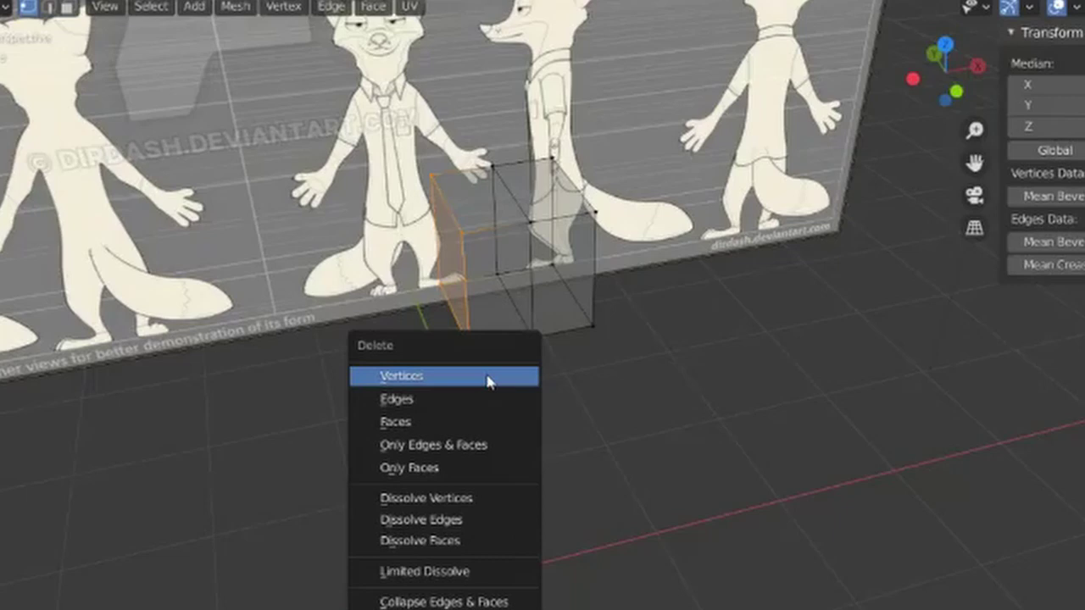
pyautogui.click(432, 376)
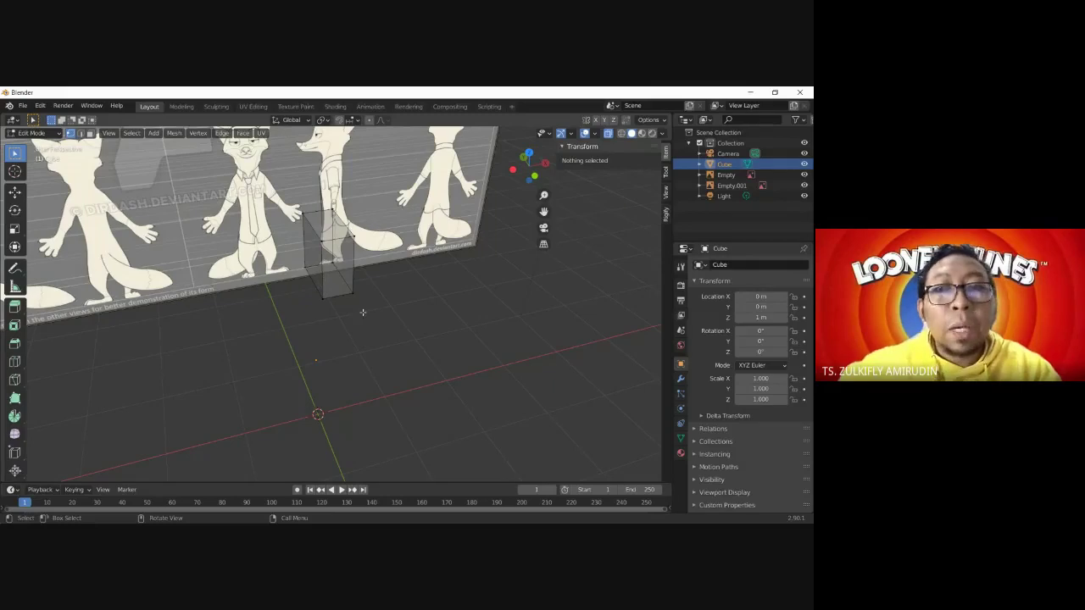
# - Box-select all vertices of the remaining half cube
pyautogui.click(349, 289)
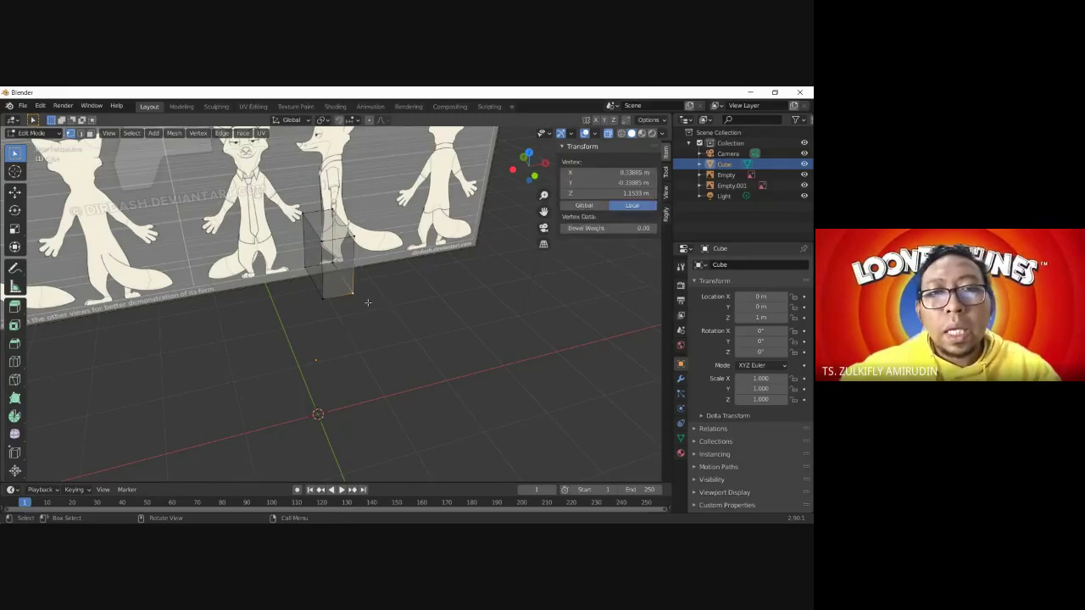
pyautogui.moveTo(385, 300); pyautogui.dragTo(347, 217, button='middle')
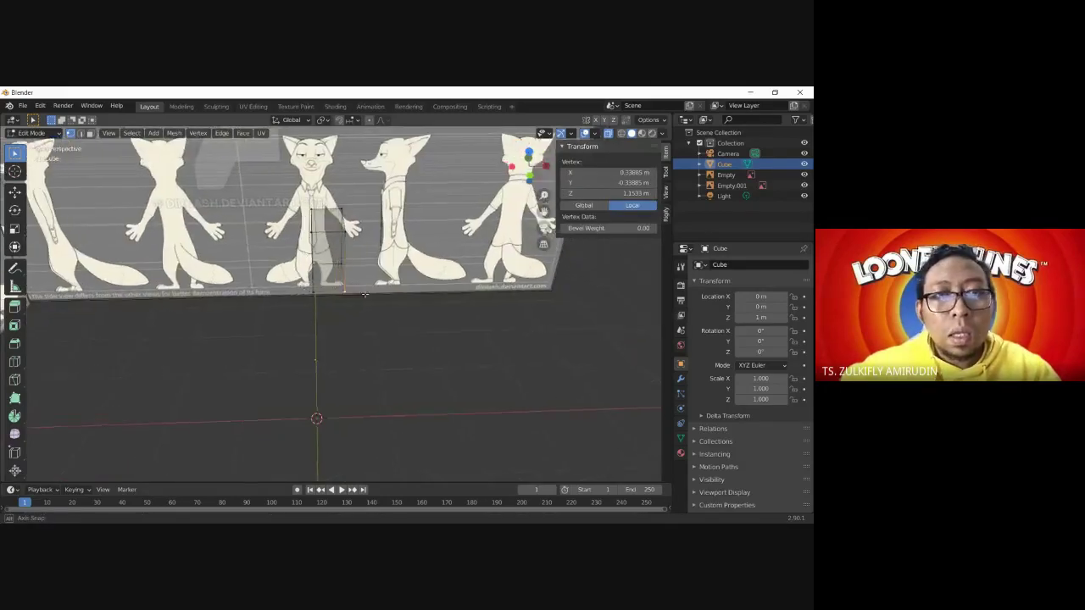
pyautogui.press('b')
pyautogui.moveTo(327, 295); pyautogui.dragTo(383, 332)
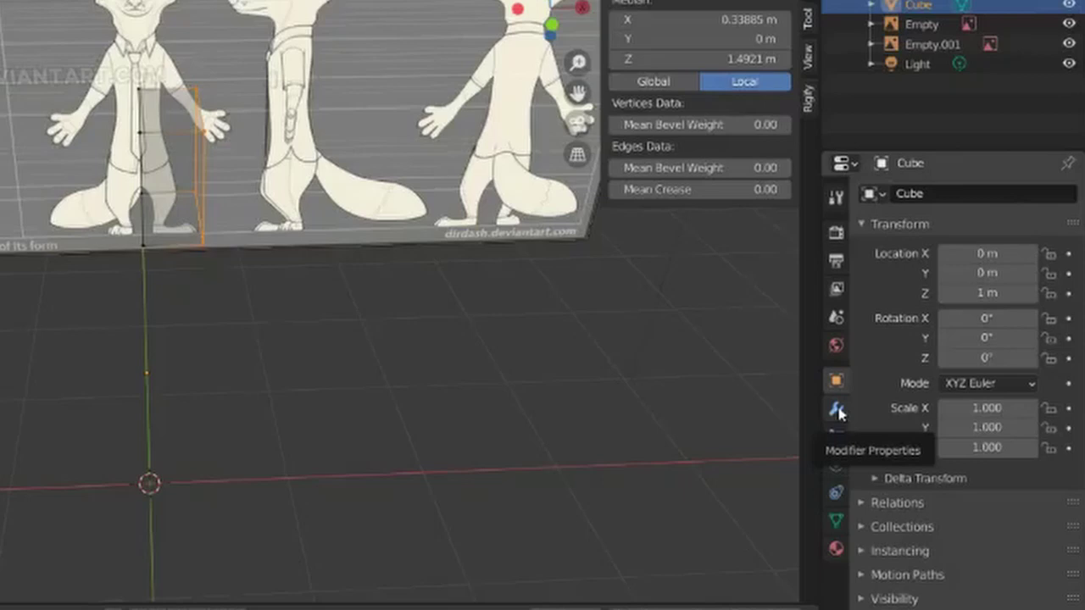
# - Add an X-axis Mirror modifier with 0.001 m merge to the half head cube
pyautogui.click(837, 410)
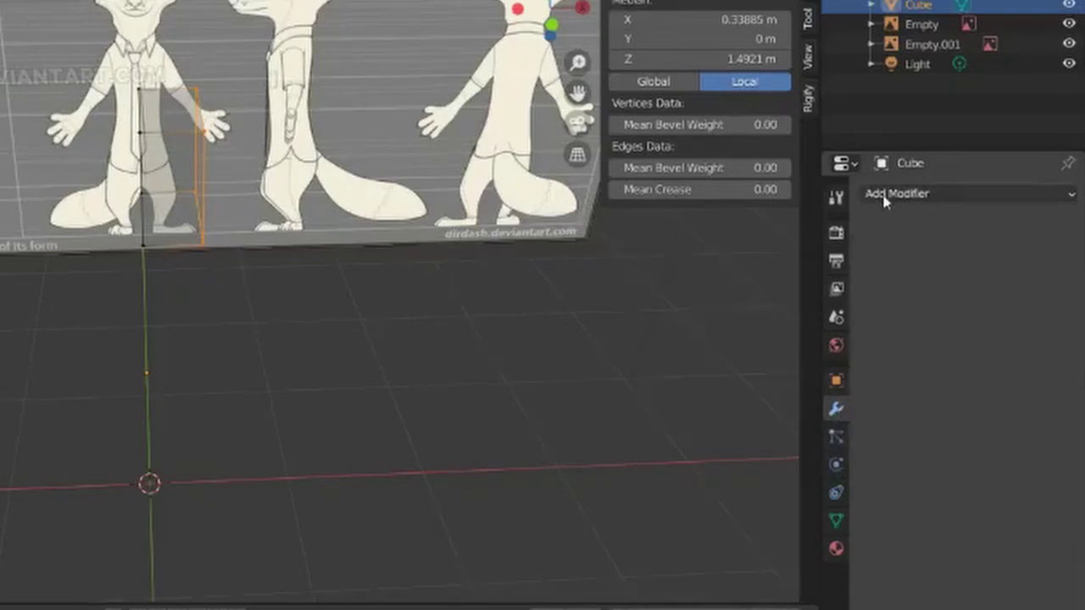
pyautogui.click(883, 196)
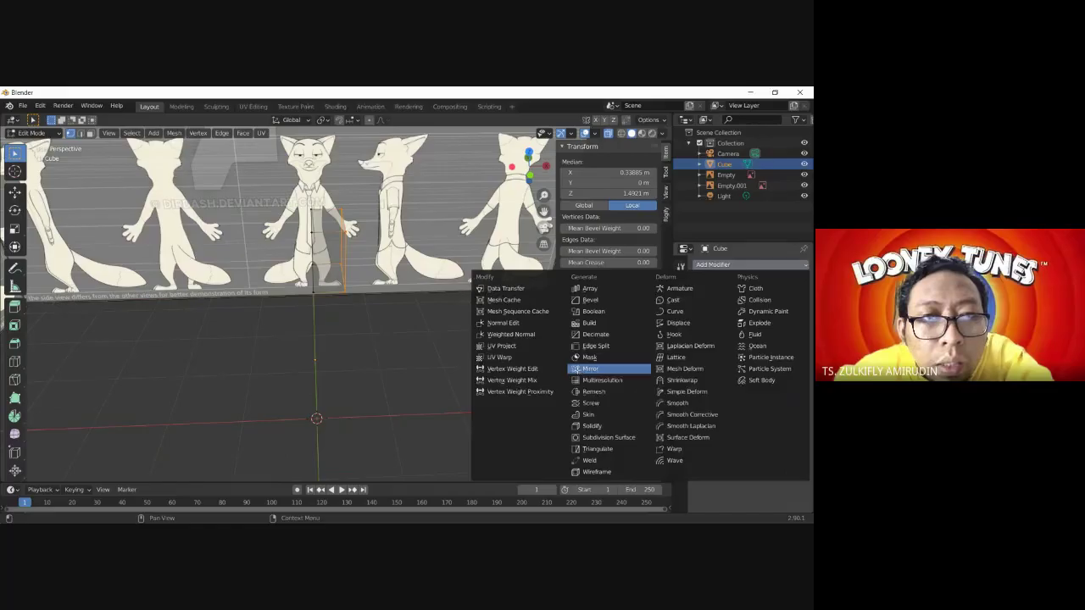
pyautogui.click(585, 368)
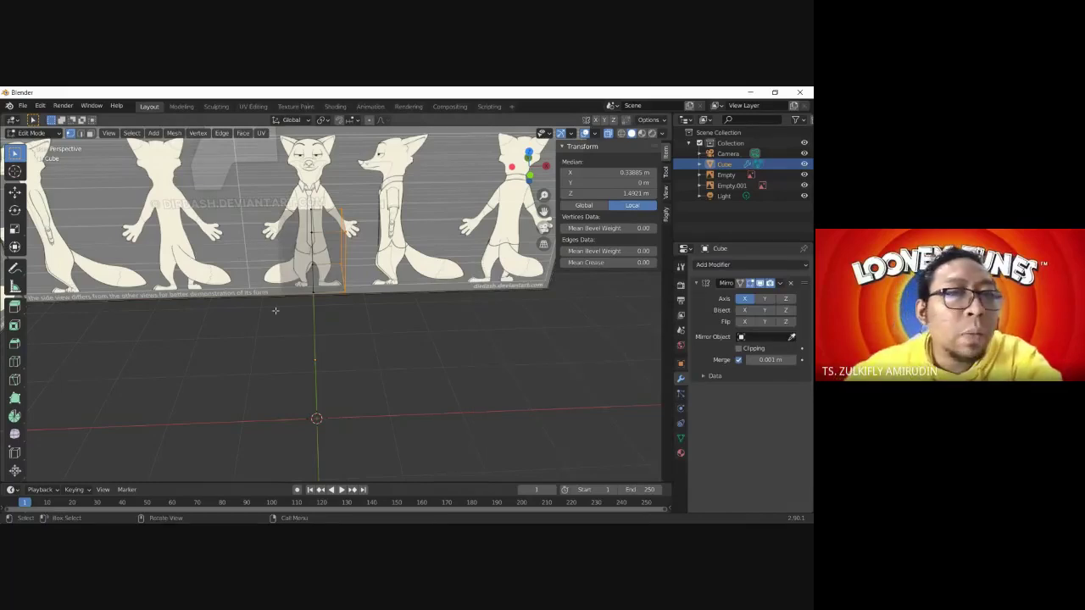
pyautogui.press('KP_3')
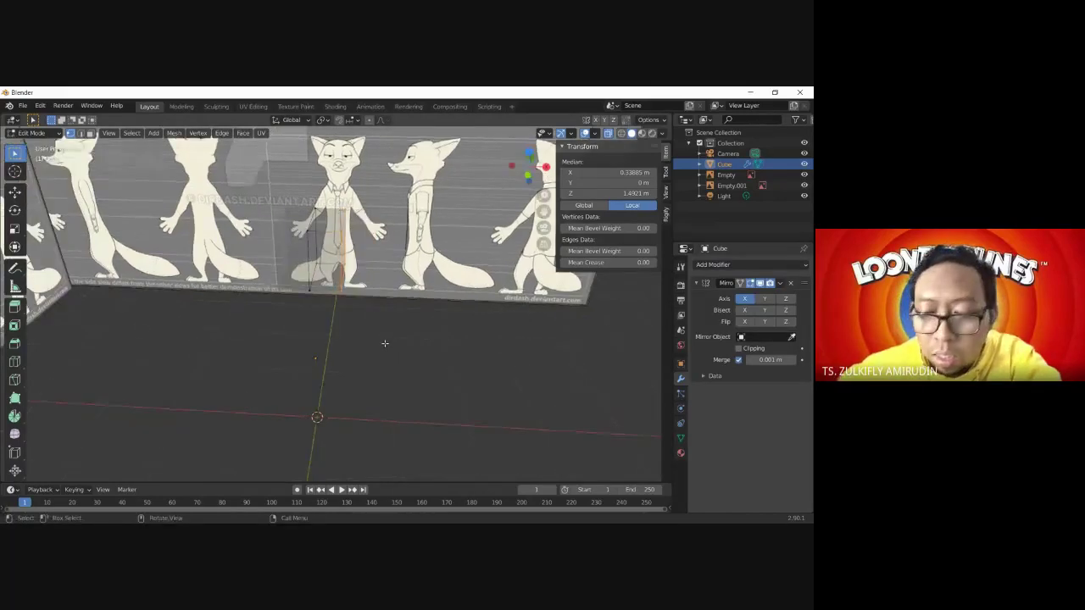
pyautogui.scroll(3, 384, 343)
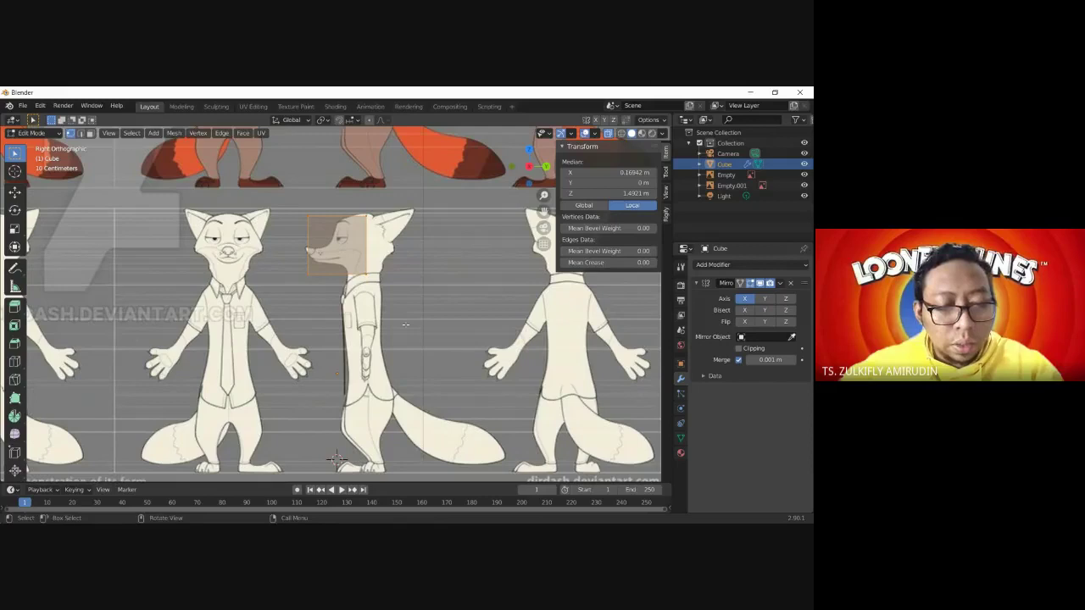
# - Move the head mesh along Y to sit over the side-view fox head
pyautogui.press('g')
pyautogui.press('y')
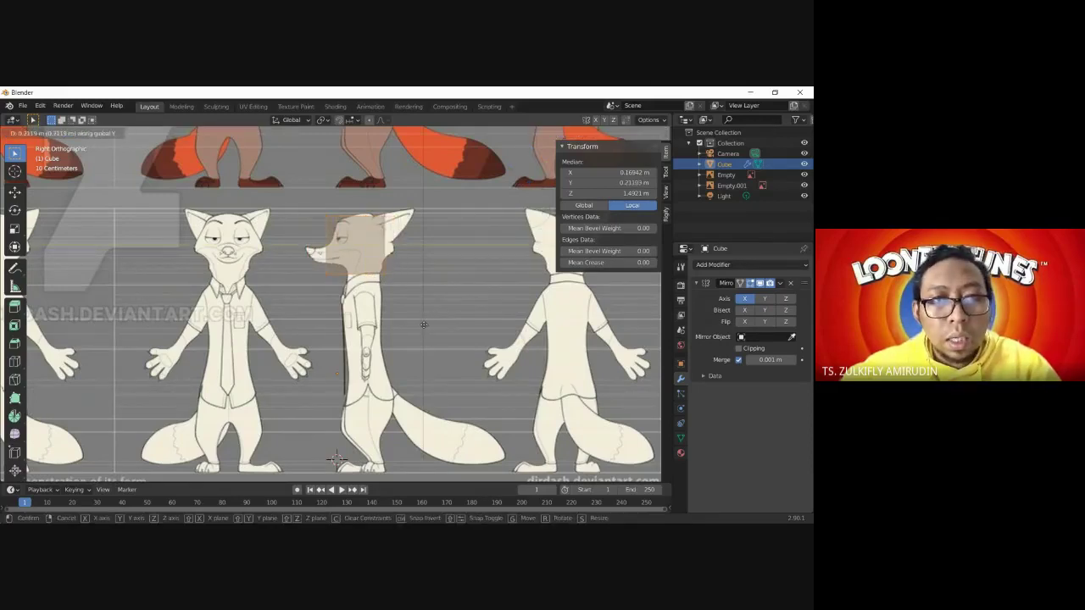
pyautogui.click(431, 322)
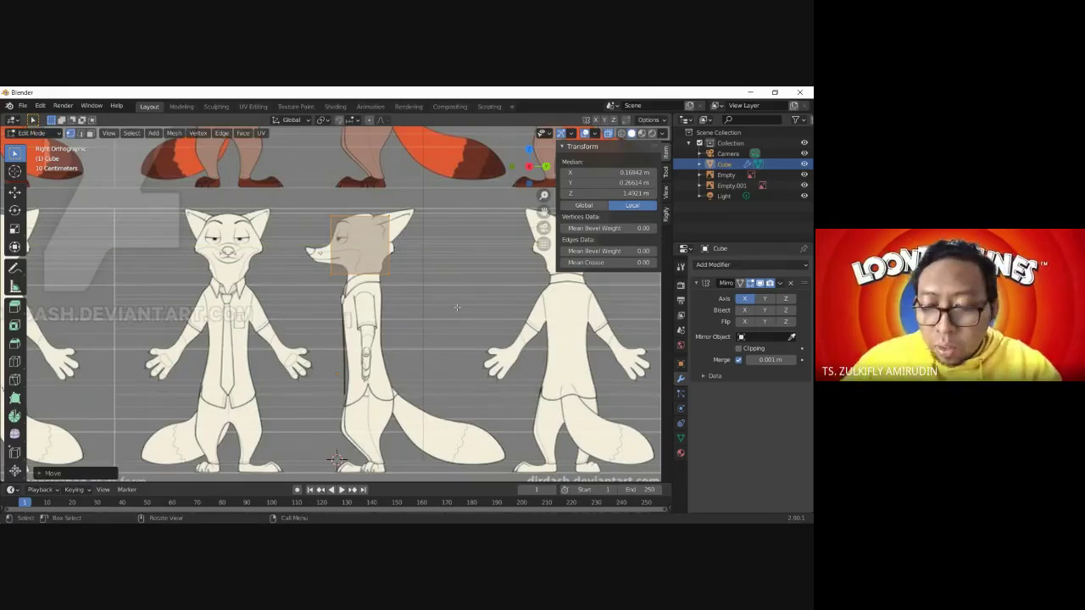
# - In front view, add two unslid edge loops across the head mesh
pyautogui.press('KP_1')
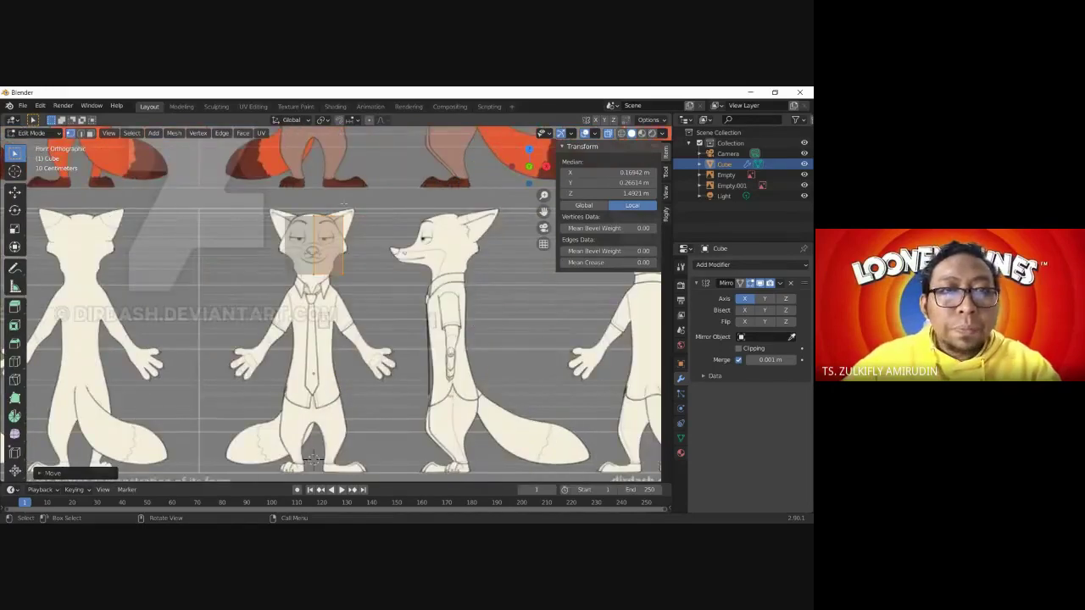
pyautogui.scroll(3, 326, 207)
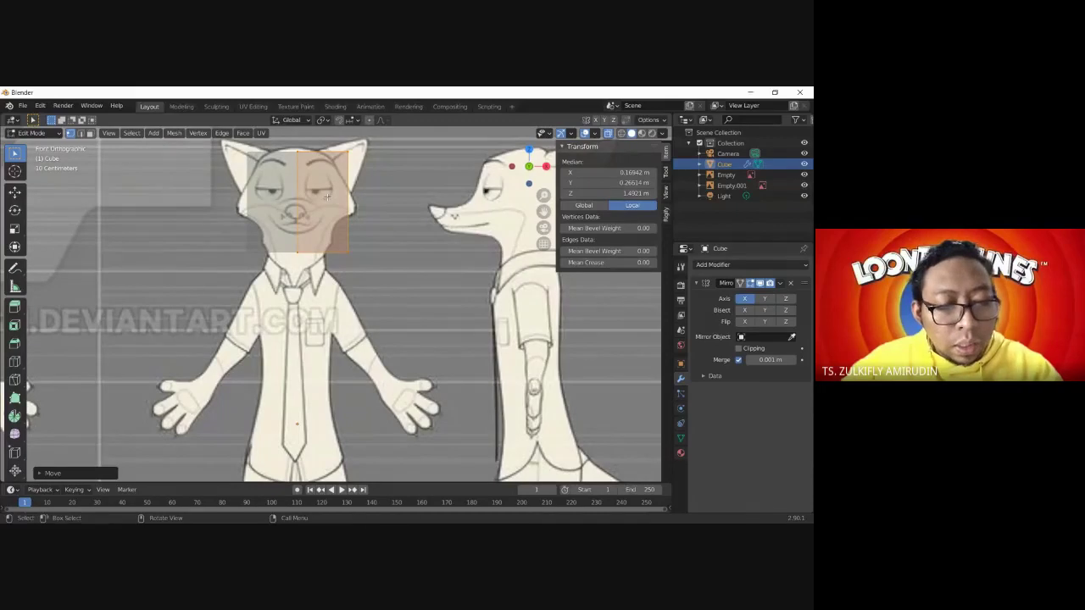
pyautogui.hotkey('ctrl', 'r')
pyautogui.scroll(1, 327, 198)
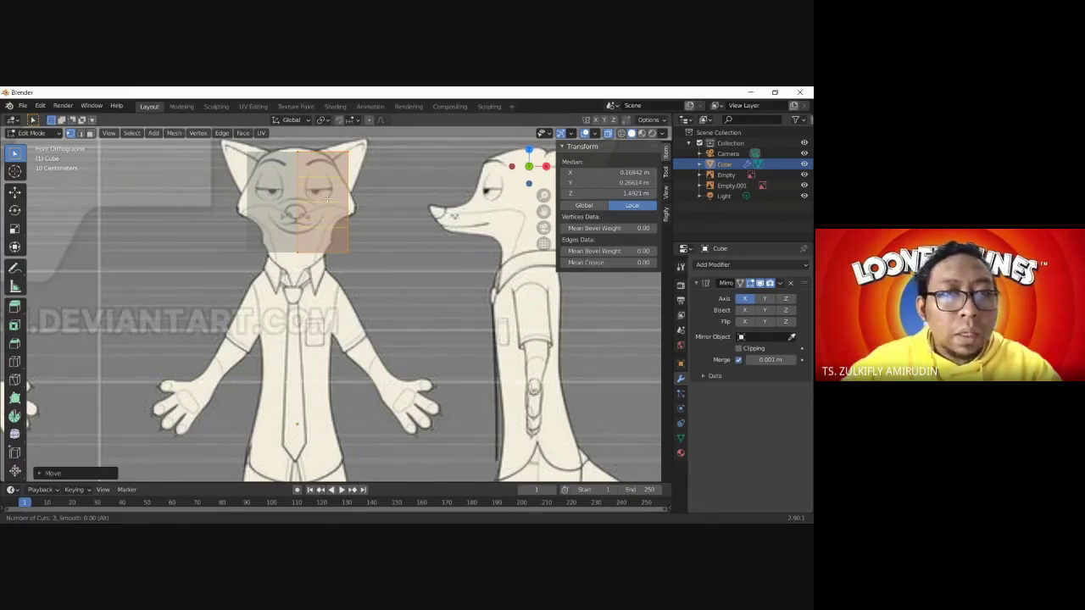
pyautogui.click(327, 198)
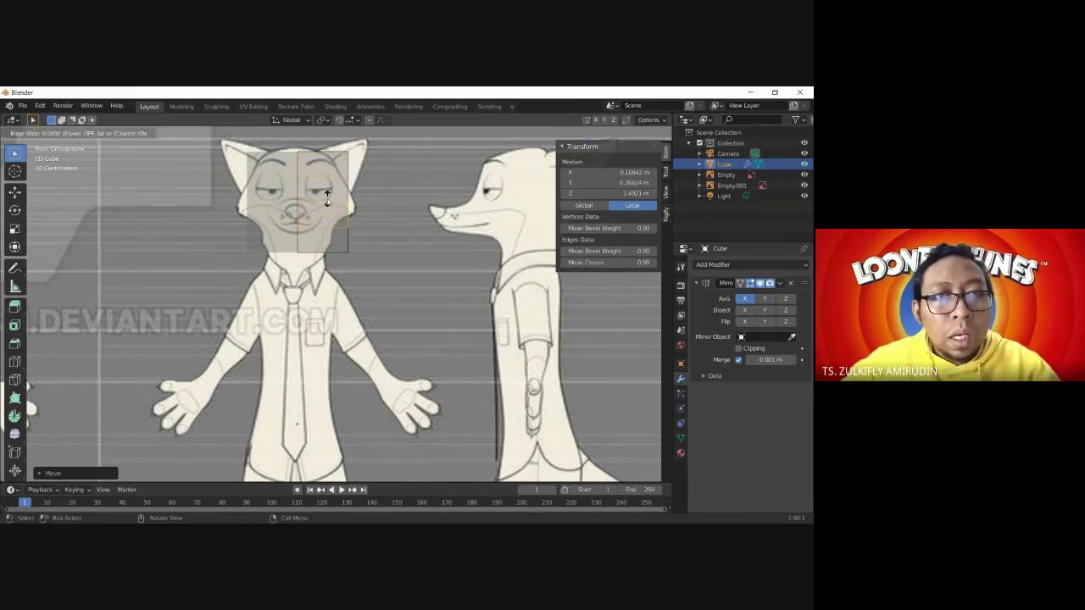
pyautogui.rightClick(327, 198)
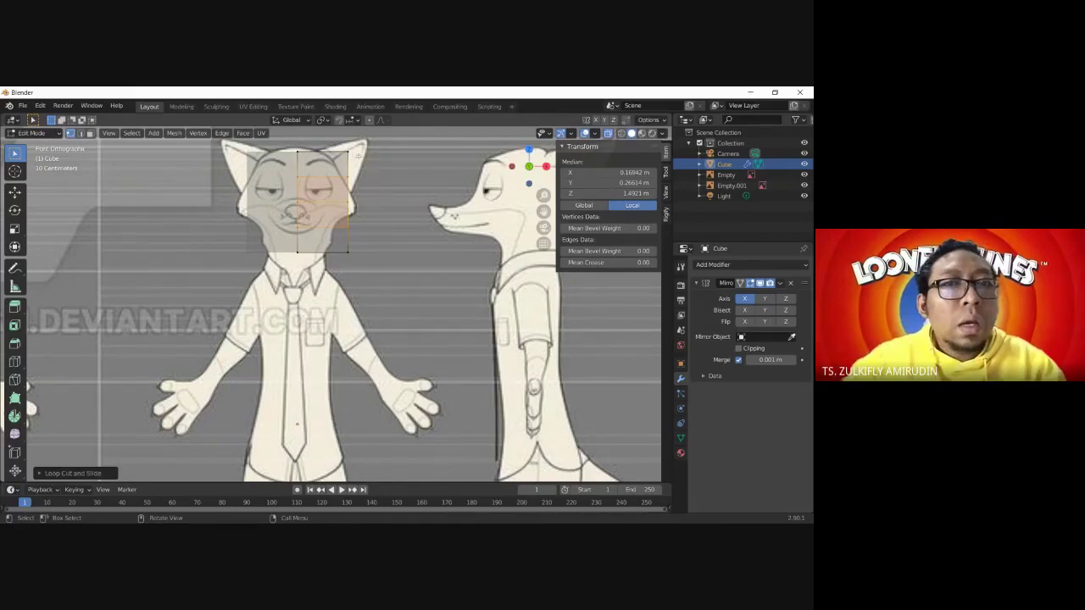
# - Move an upper edge so the mesh matches the face outline from forehead to chin
pyautogui.click(347, 178)
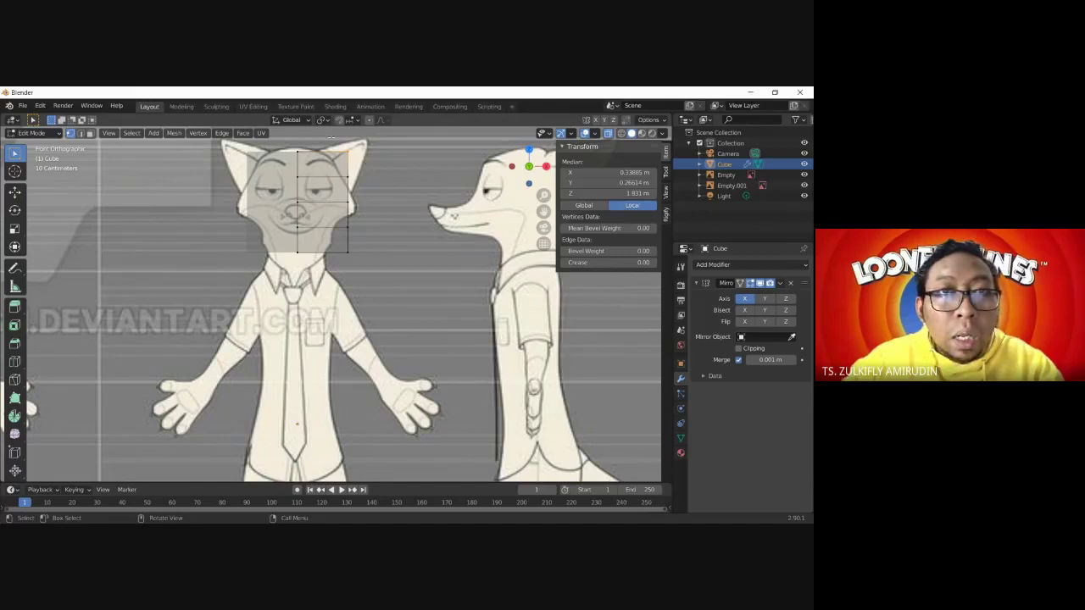
pyautogui.press('g')
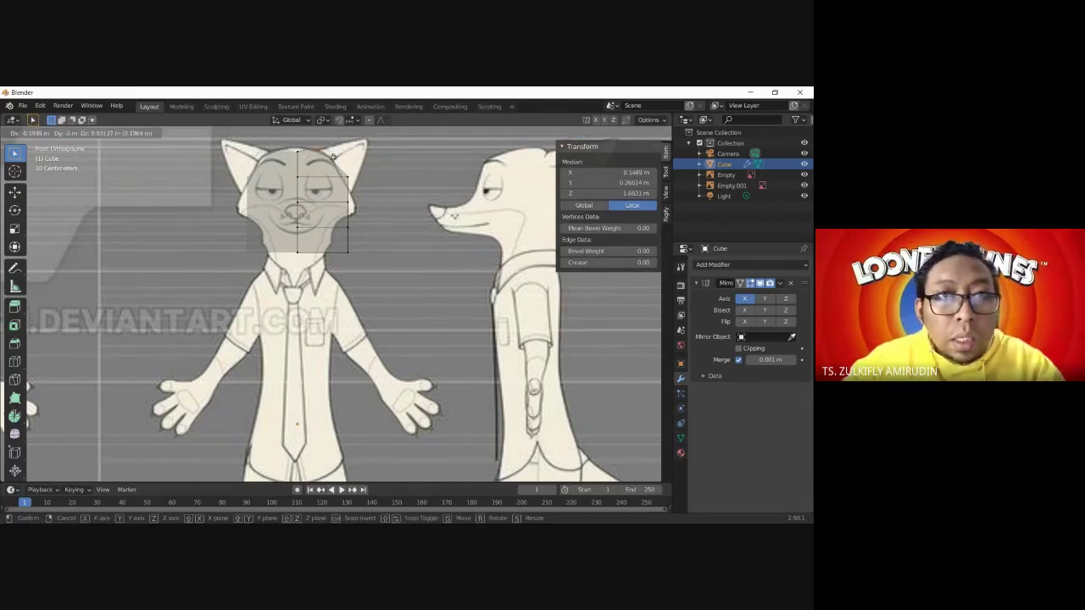
pyautogui.click(359, 191)
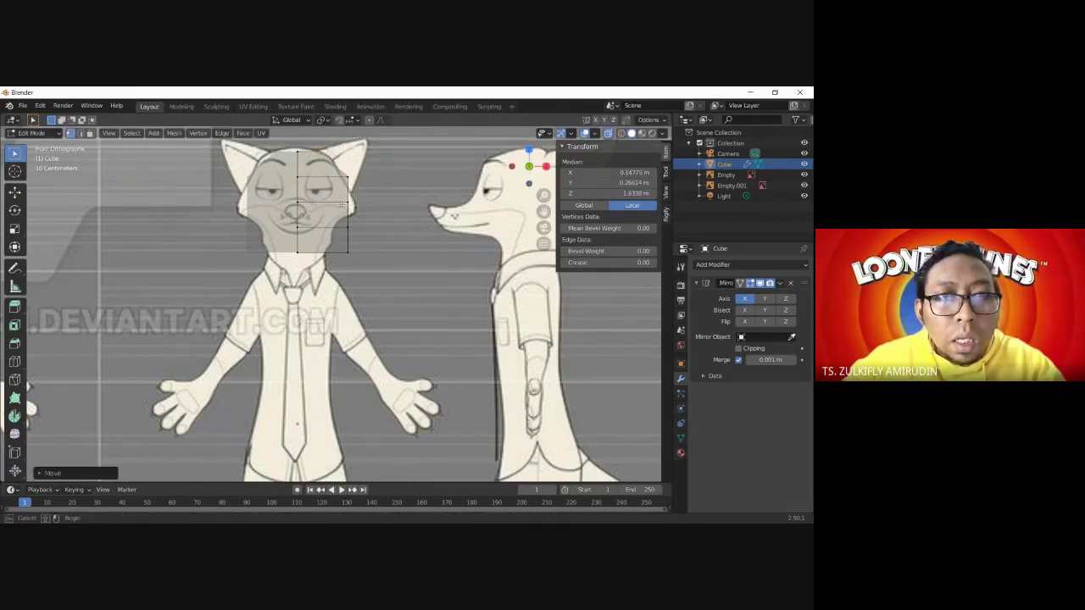
pyautogui.press('g')
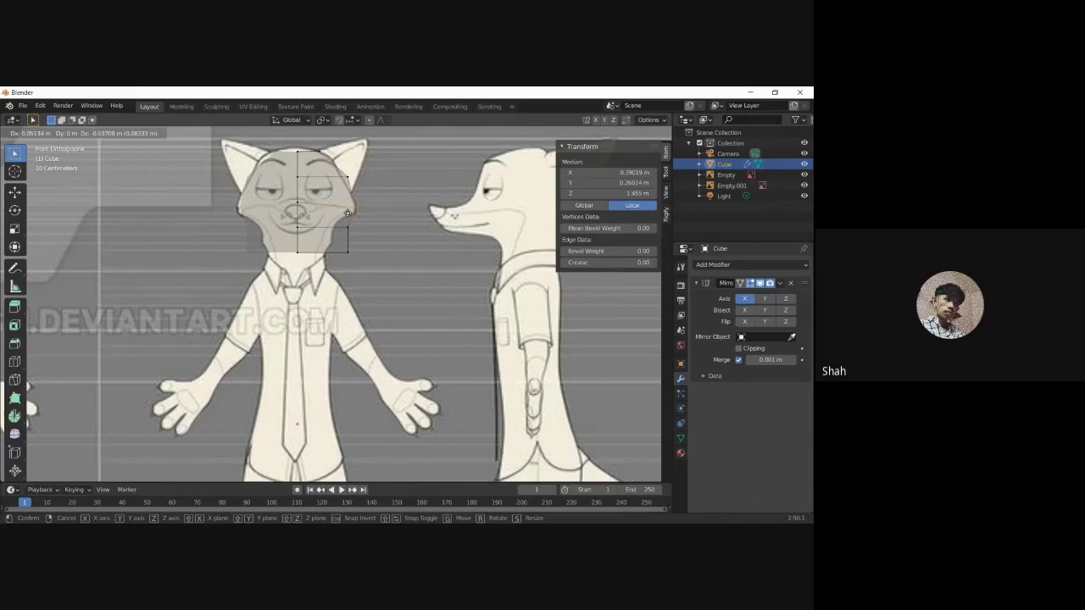
pyautogui.click(359, 219)
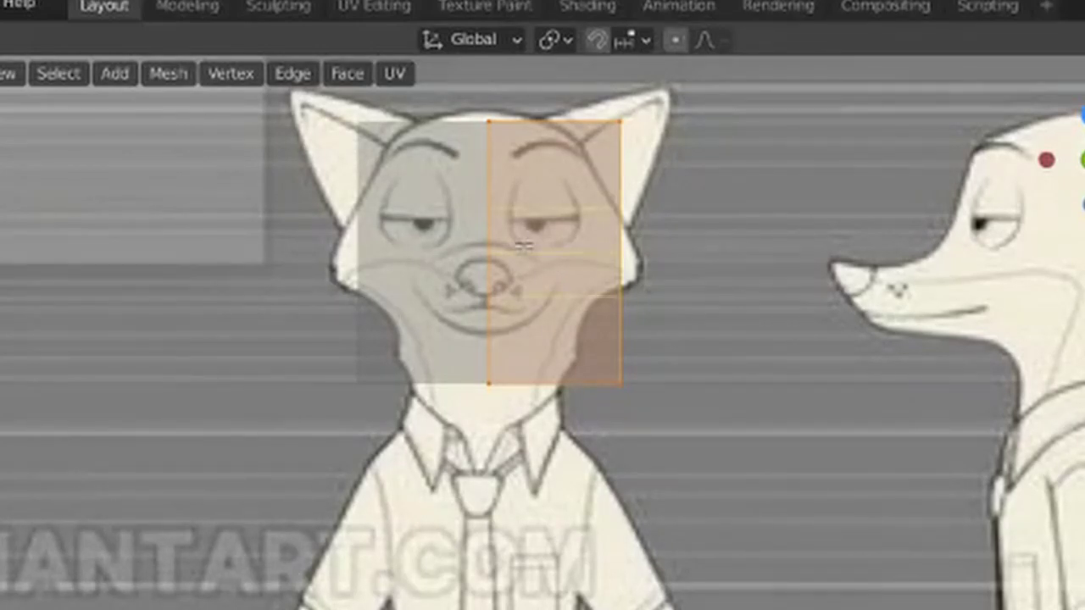
# - Add three horizontal edge loops across the right half of the face mesh
pyautogui.scroll(2, 524, 246)
pyautogui.scroll(1, 524, 246)
pyautogui.scroll(1, 523, 245)
pyautogui.scroll(1, 523, 245)
pyautogui.scroll(1, 524, 246)
pyautogui.click(524, 246)
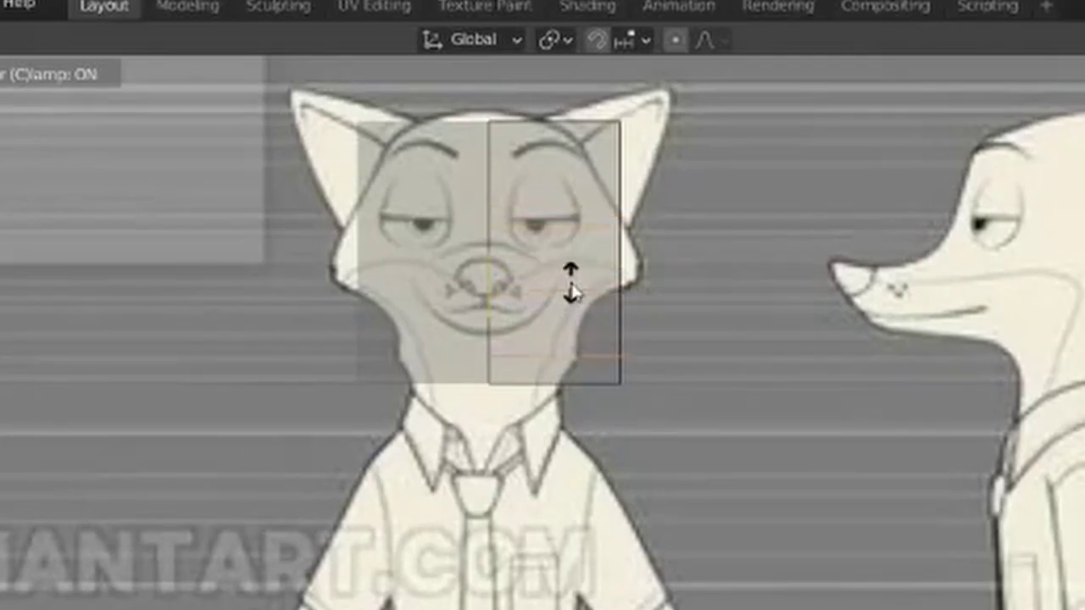
pyautogui.click(570, 288)
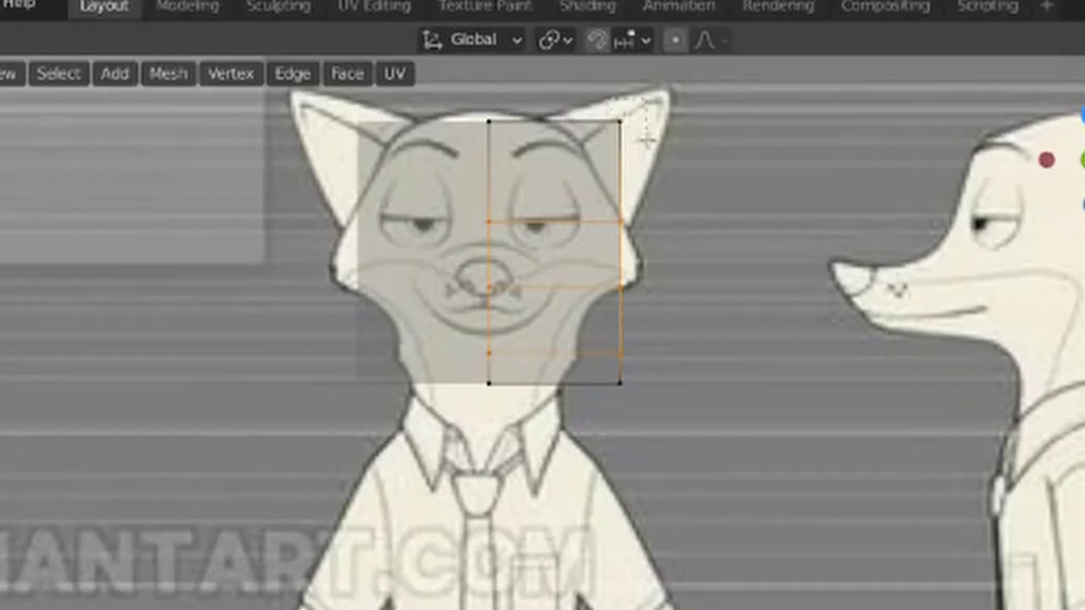
# - Raise the top edge to the forehead and move the top-right corner onto the head outline
pyautogui.click(623, 126)
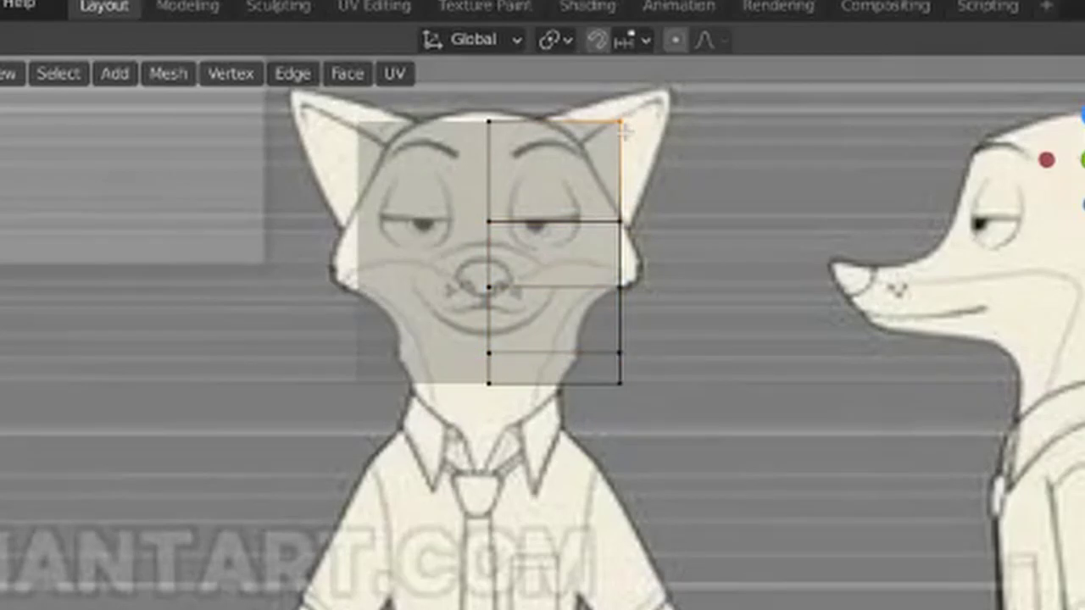
pyautogui.keyDown('shift'); pyautogui.click(487, 122); pyautogui.keyUp('shift')
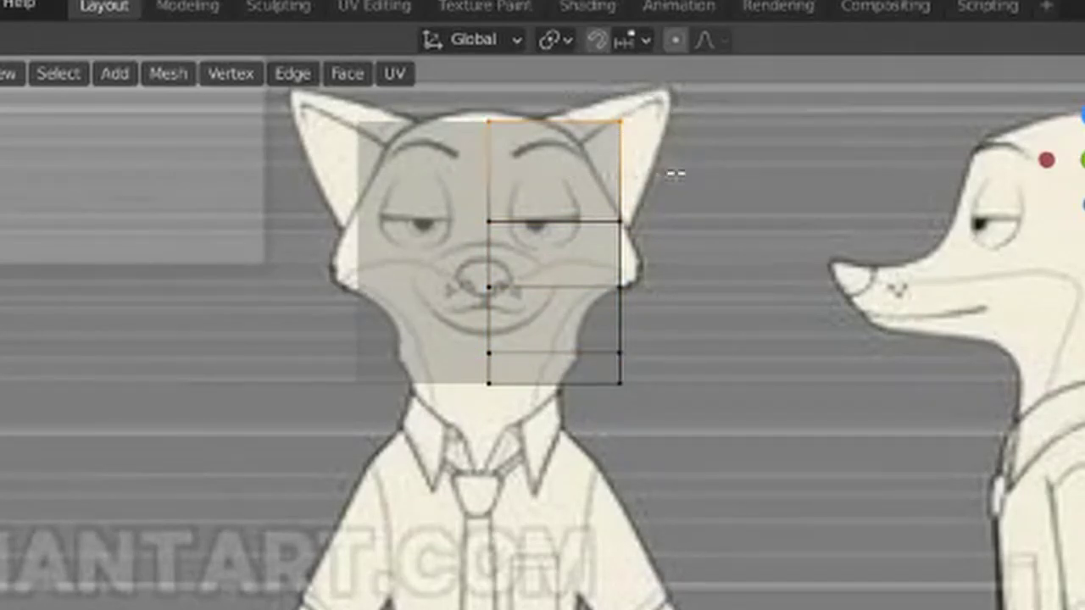
pyautogui.press('g')
pyautogui.press('z')
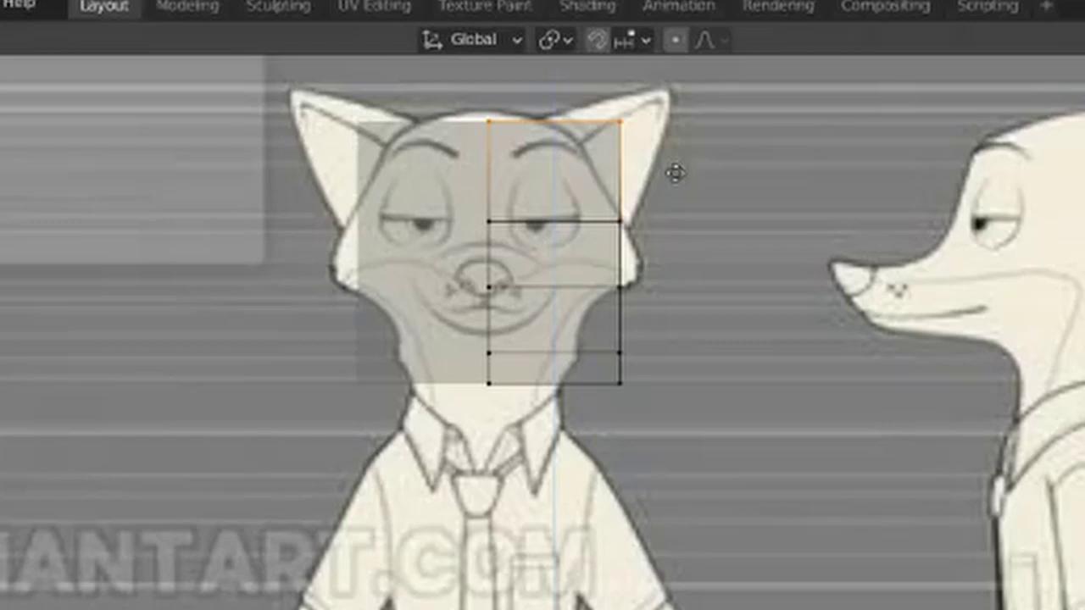
pyautogui.click(678, 159)
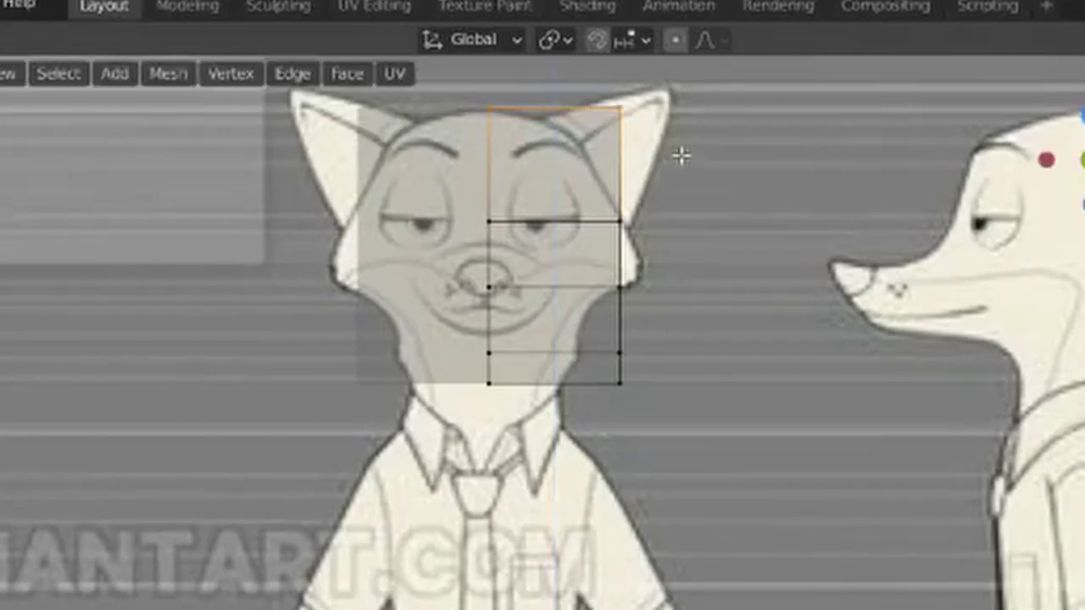
pyautogui.click(616, 108)
pyautogui.press('g')
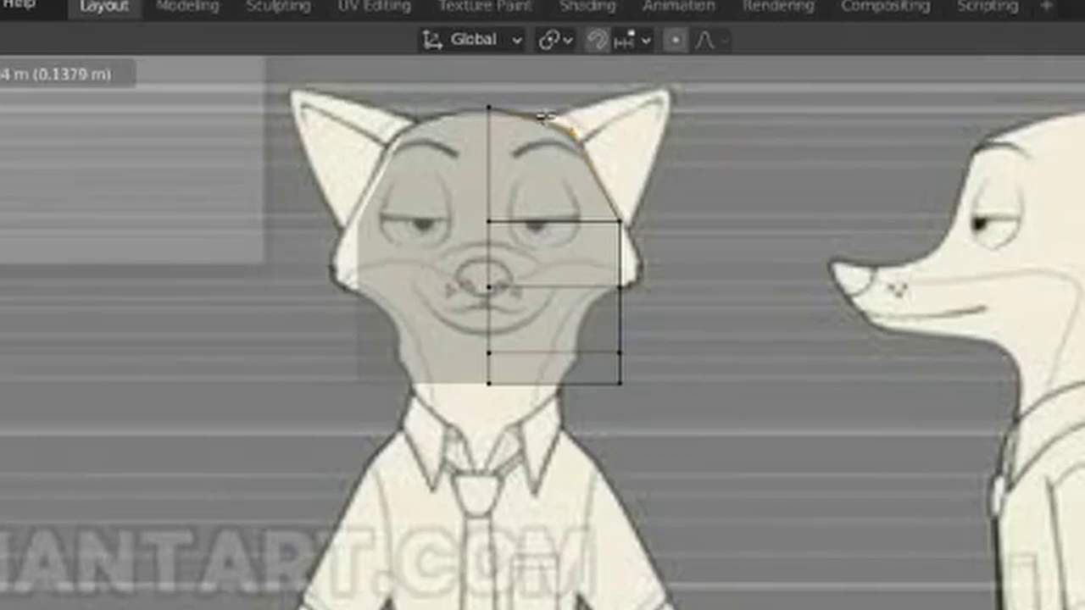
pyautogui.click(547, 114)
# - Push the cheek vertex outward and pull the jaw vertex in to form a pointed chin
pyautogui.click(608, 302)
pyautogui.press('g')
pyautogui.click(616, 290)
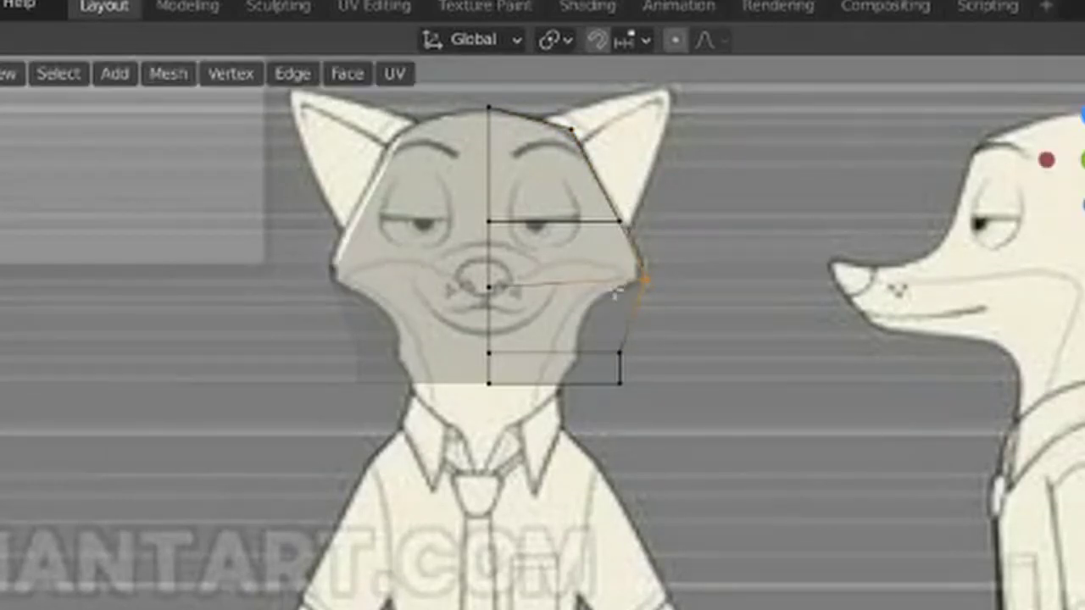
pyautogui.keyDown('ctrl'); pyautogui.rightClick(627, 365); pyautogui.keyUp('ctrl')
pyautogui.press('e')
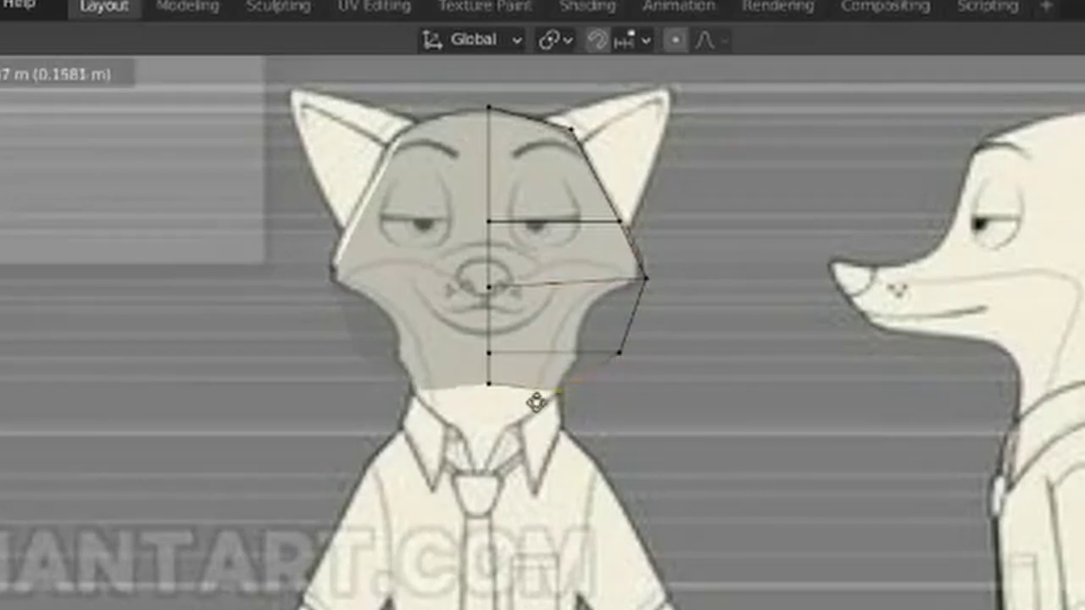
pyautogui.press('Escape')
pyautogui.moveTo(659, 343); pyautogui.dragTo(600, 373)
pyautogui.press('g')
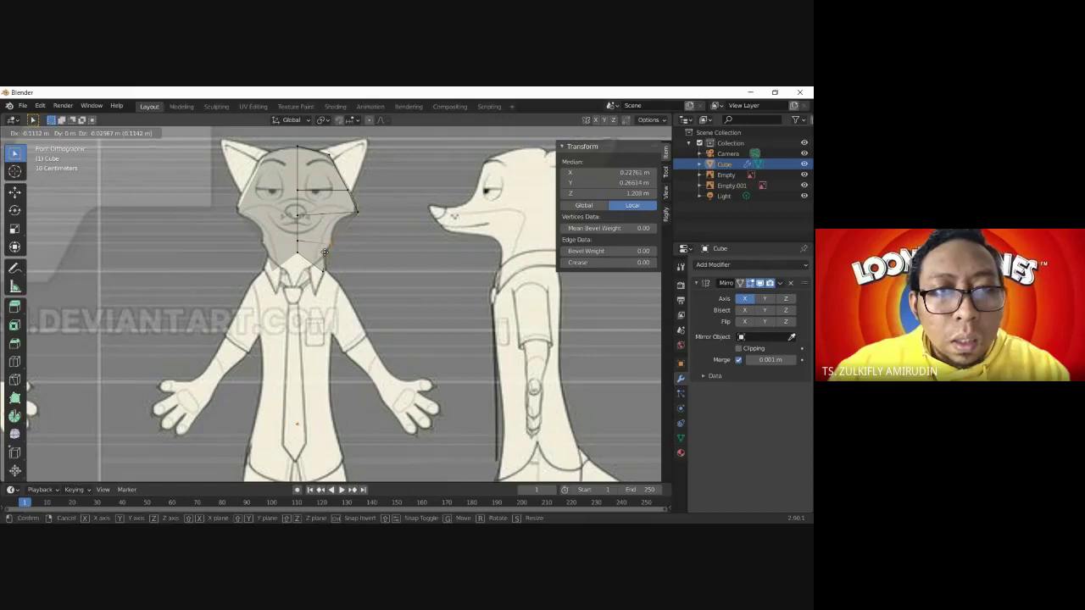
pyautogui.click(325, 251)
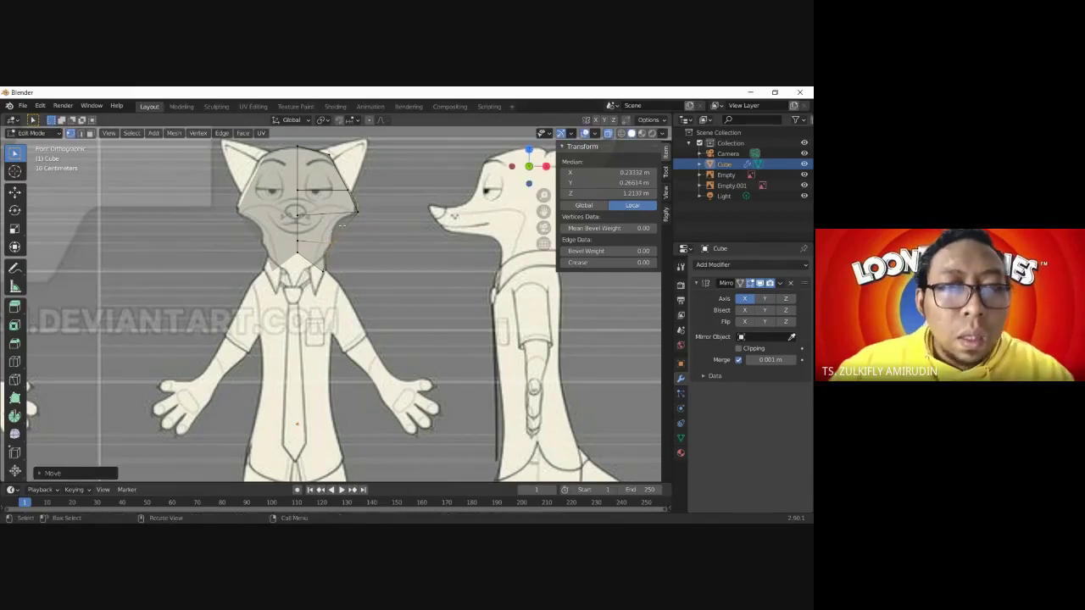
# - Add an edge loop across the lower face and fit its side vertex to the cheek outline
pyautogui.scroll(1, 341, 226)
pyautogui.scroll(2, 341, 226)
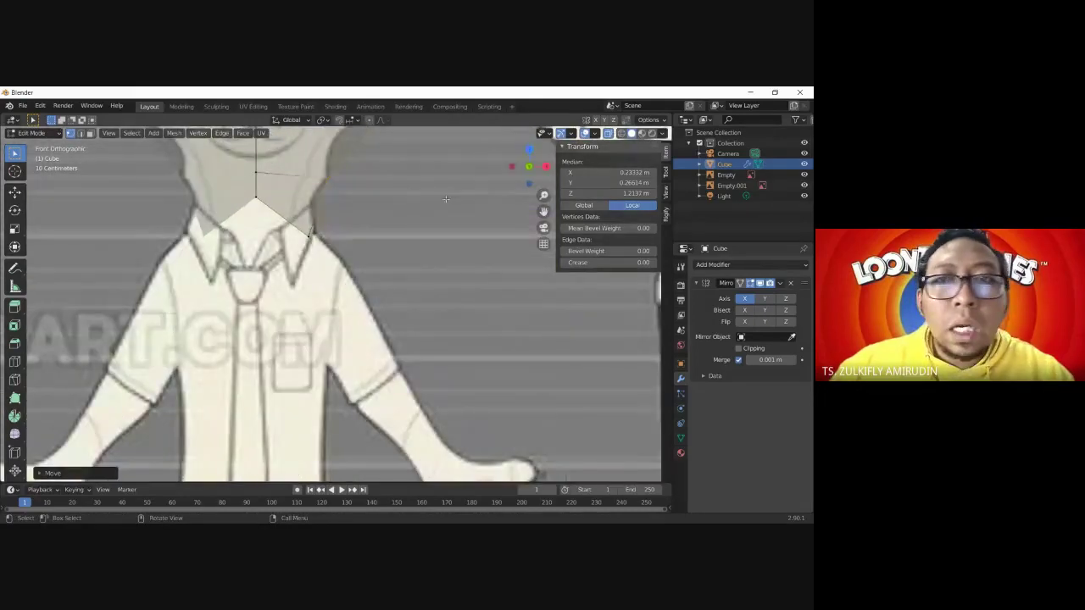
pyautogui.moveTo(539, 211); pyautogui.dragTo(539, 322)
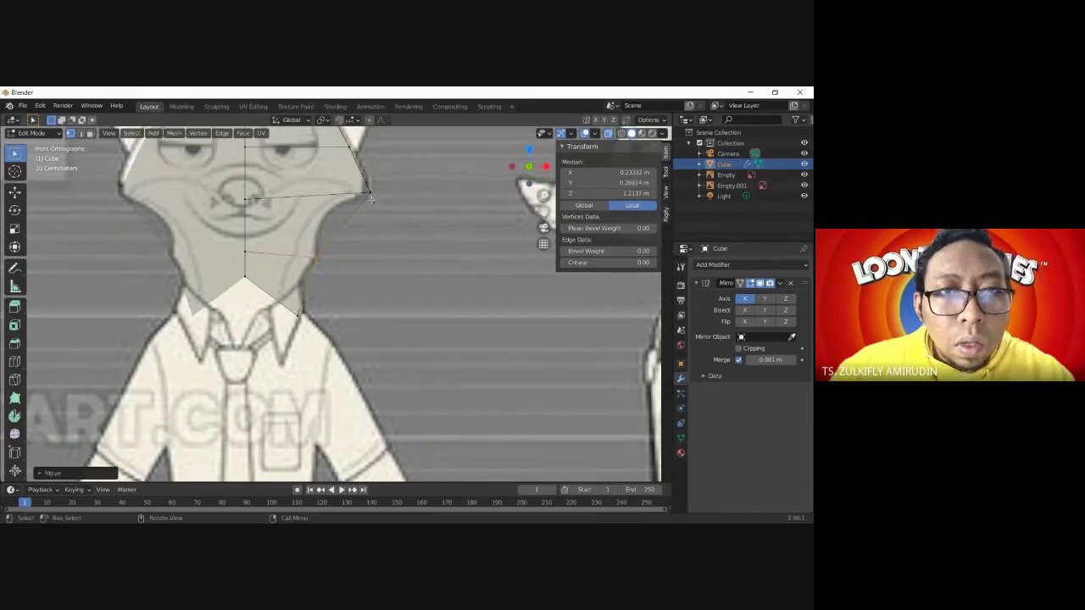
pyautogui.hotkey('ctrl', 'r')
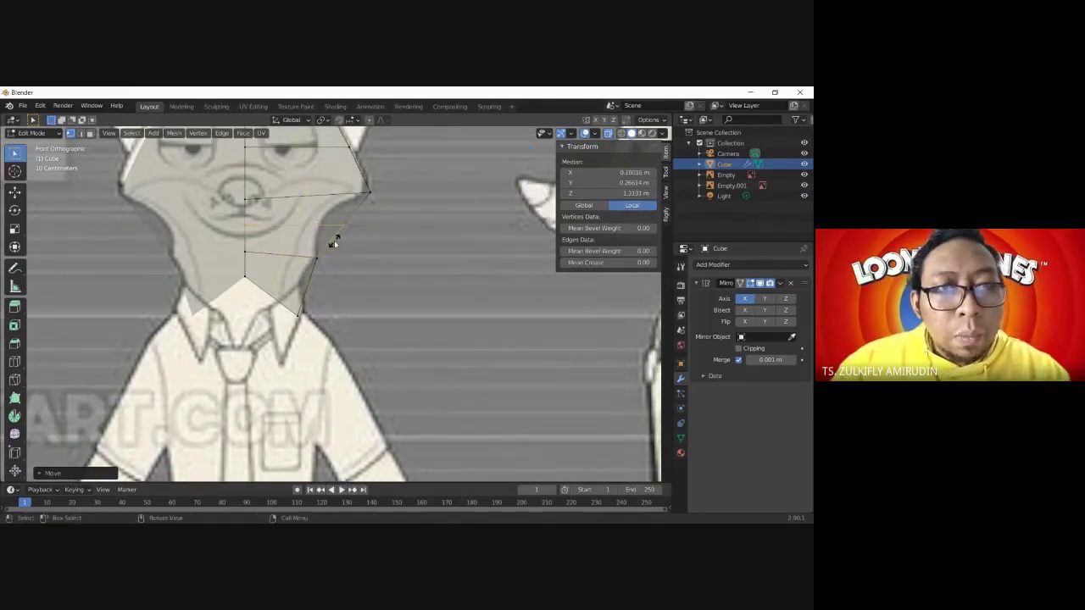
pyautogui.click(334, 240)
pyautogui.click(343, 243)
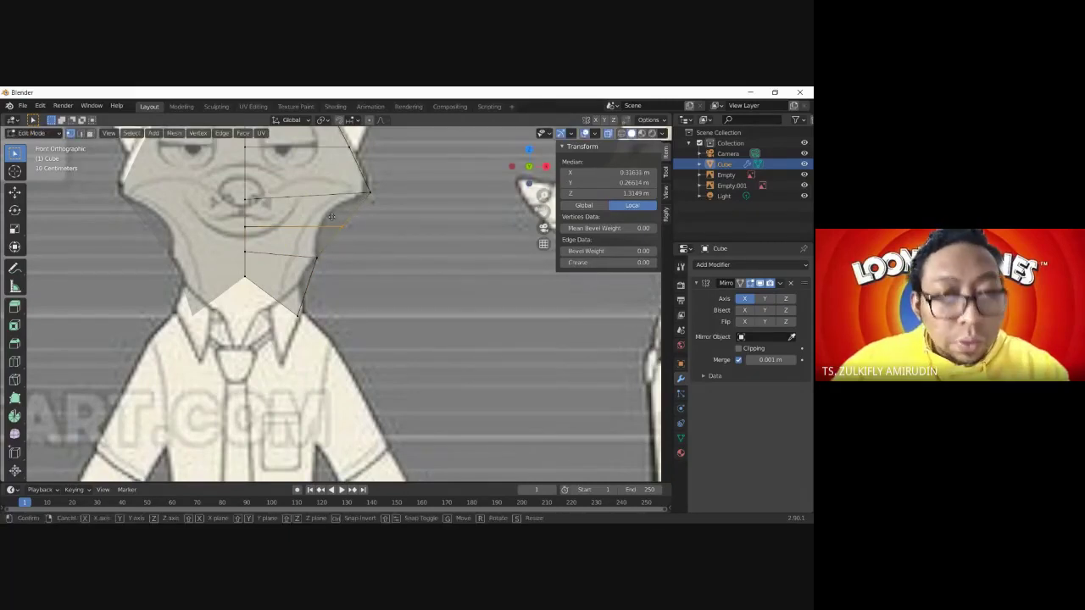
pyautogui.press('g')
pyautogui.click(314, 220)
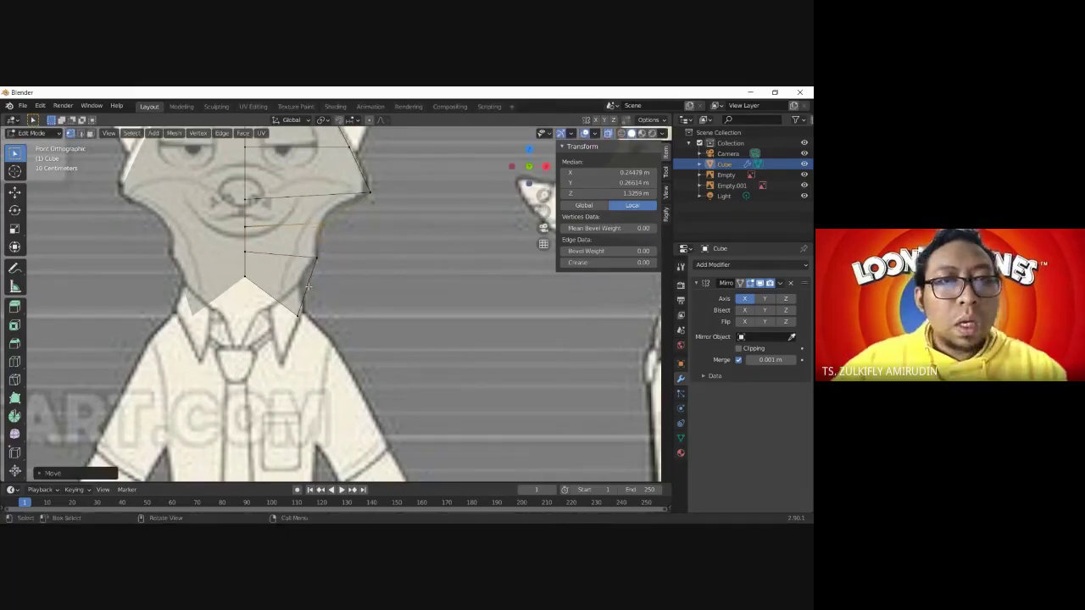
# - Drop the chin and lower-jaw side vertices down to the shirt collar
pyautogui.click(296, 318)
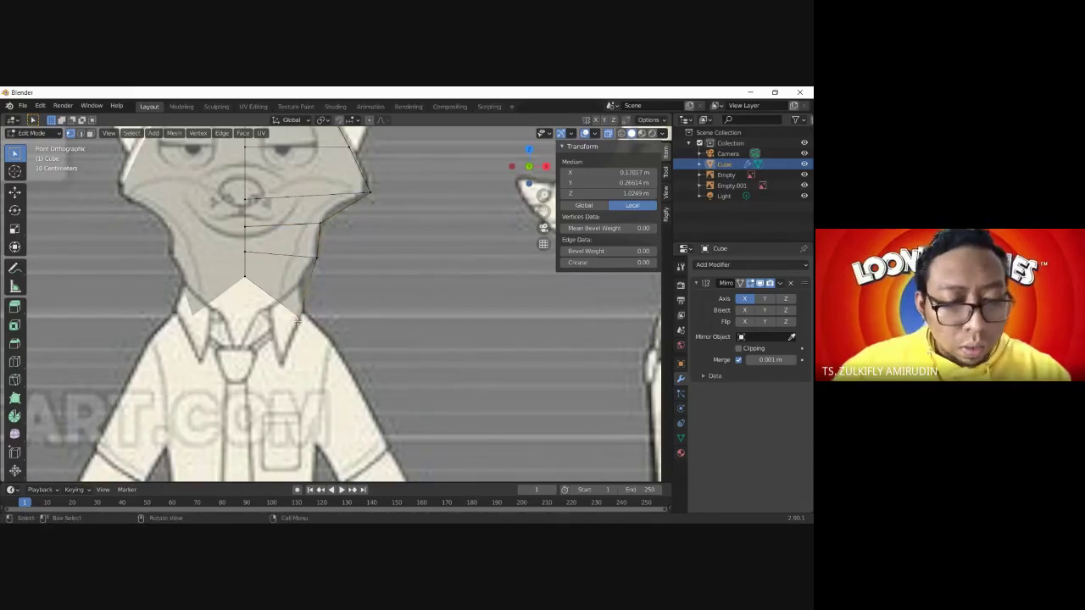
pyautogui.click(245, 278)
pyautogui.press('g')
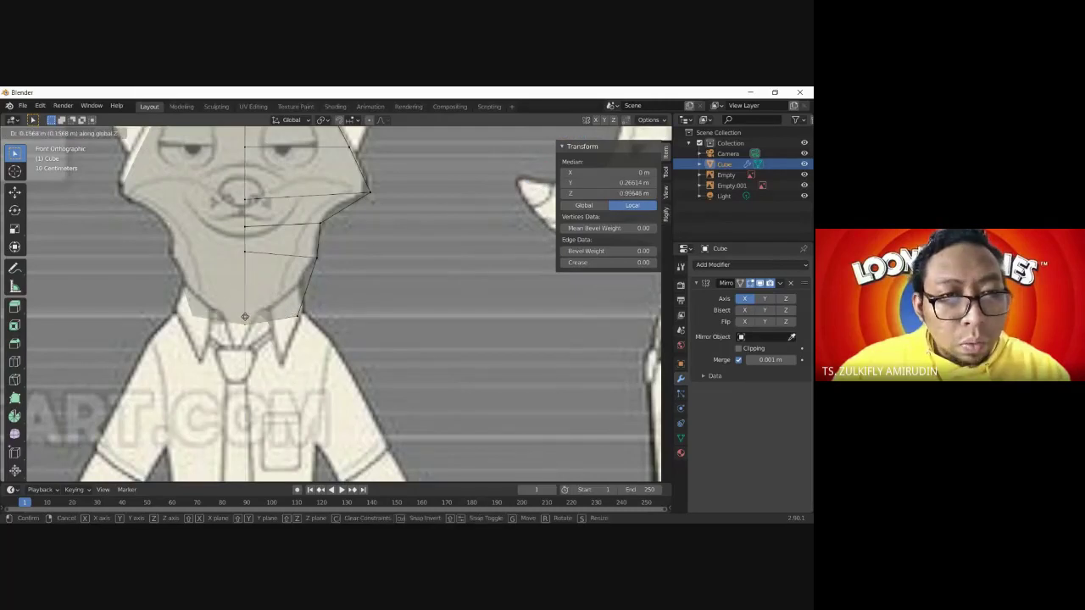
pyautogui.click(323, 313)
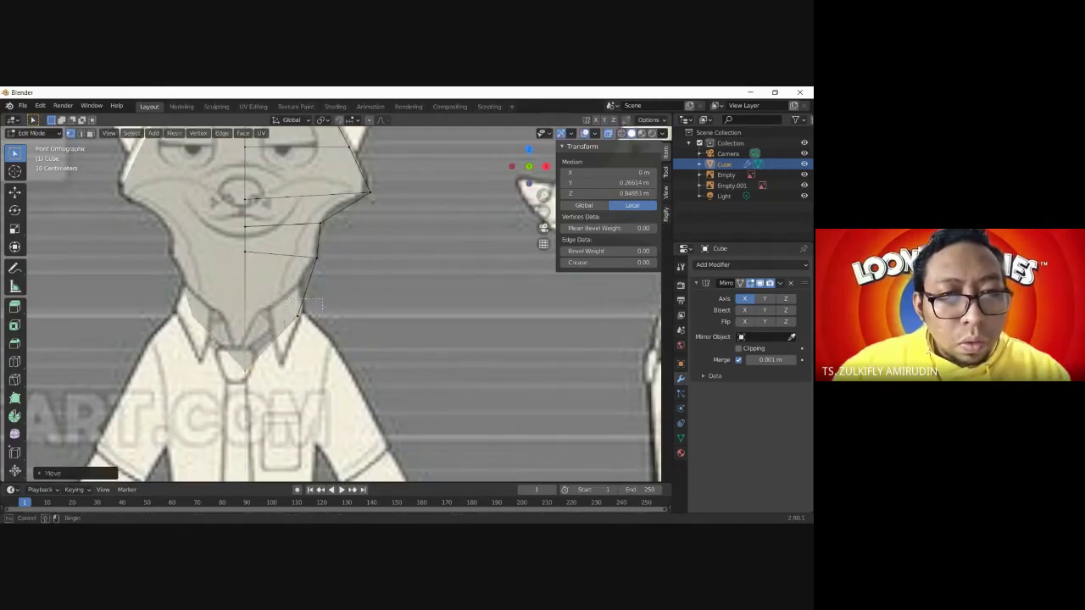
pyautogui.click(281, 328)
pyautogui.press('g')
pyautogui.press('z')
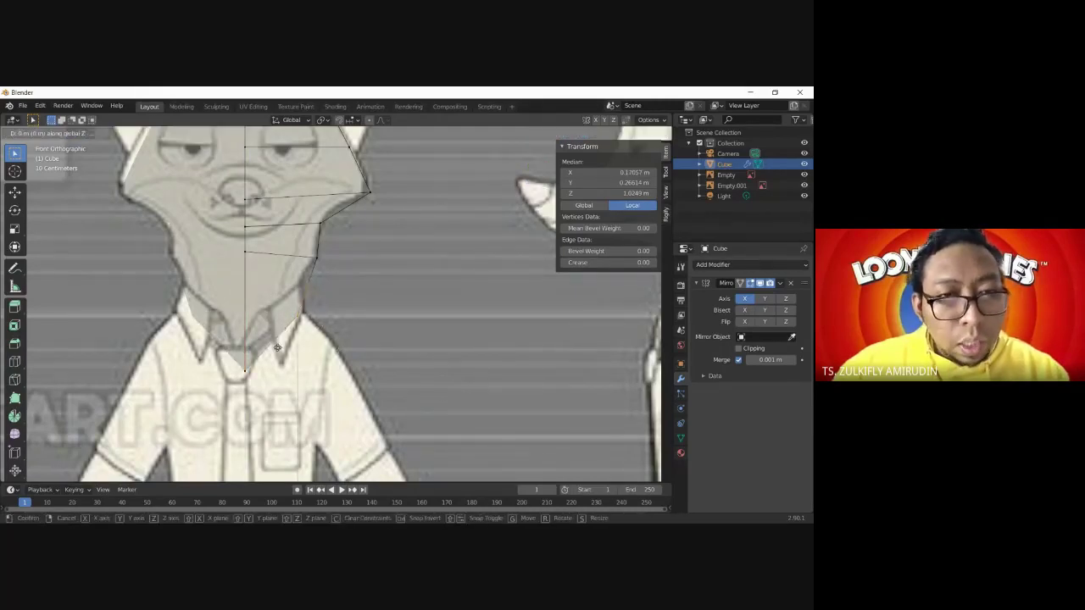
pyautogui.click(284, 379)
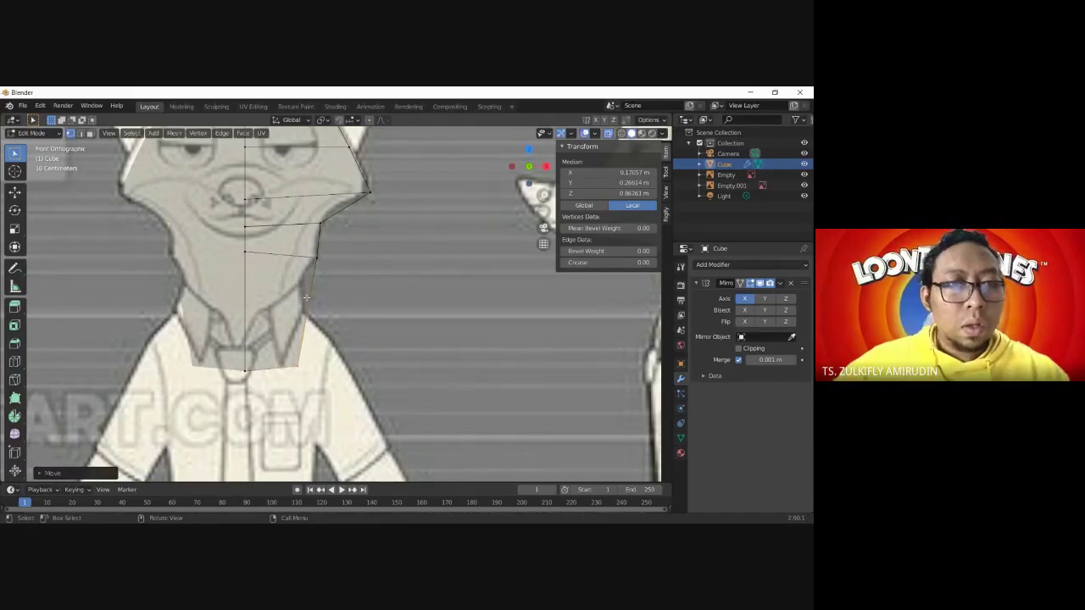
# - Add an edge loop across the neck and tuck its vertices onto the neck outline
pyautogui.hotkey('ctrl', 'r')
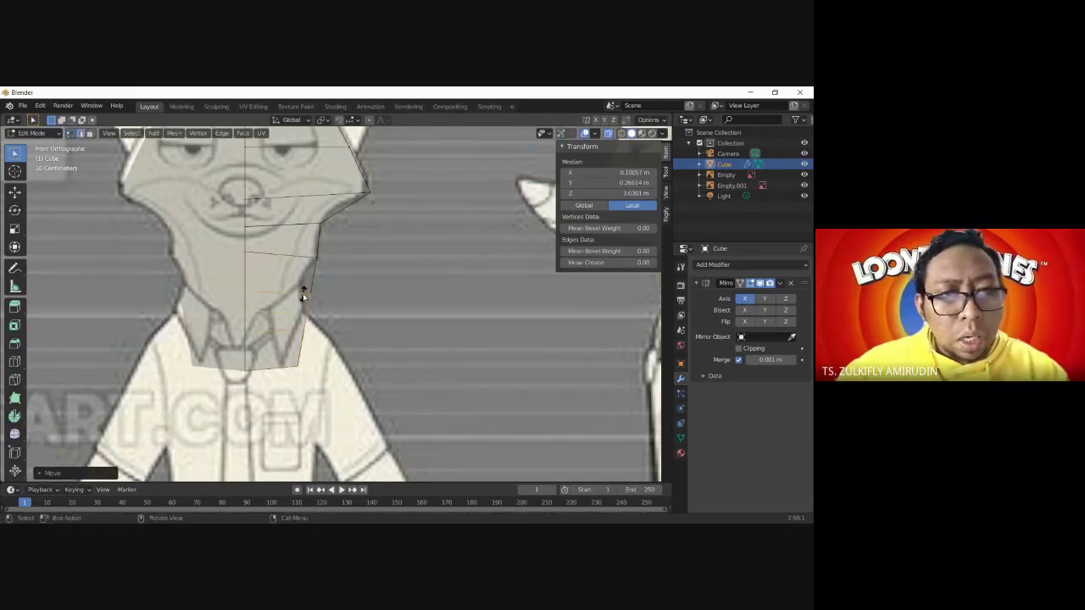
pyautogui.click(302, 293)
pyautogui.click(327, 301)
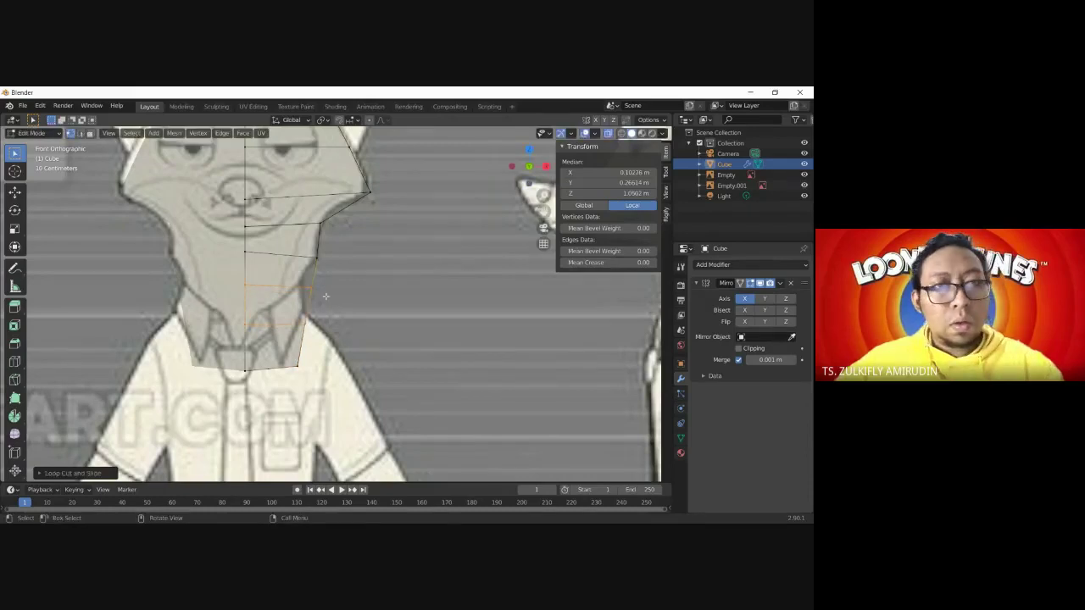
pyautogui.click(309, 293)
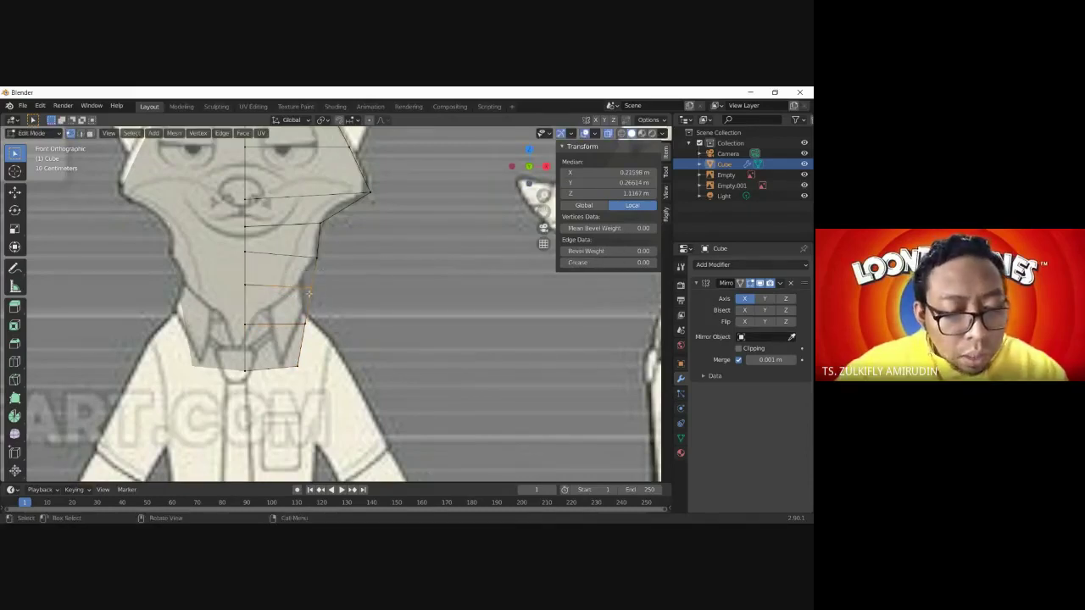
pyautogui.press('g')
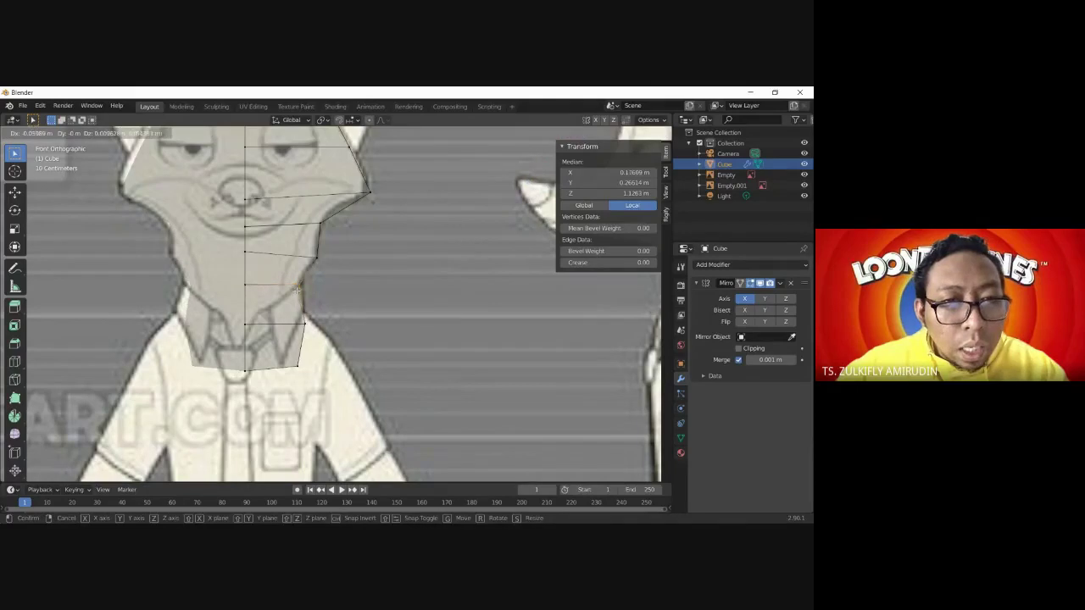
pyautogui.click(305, 310)
pyautogui.press('g')
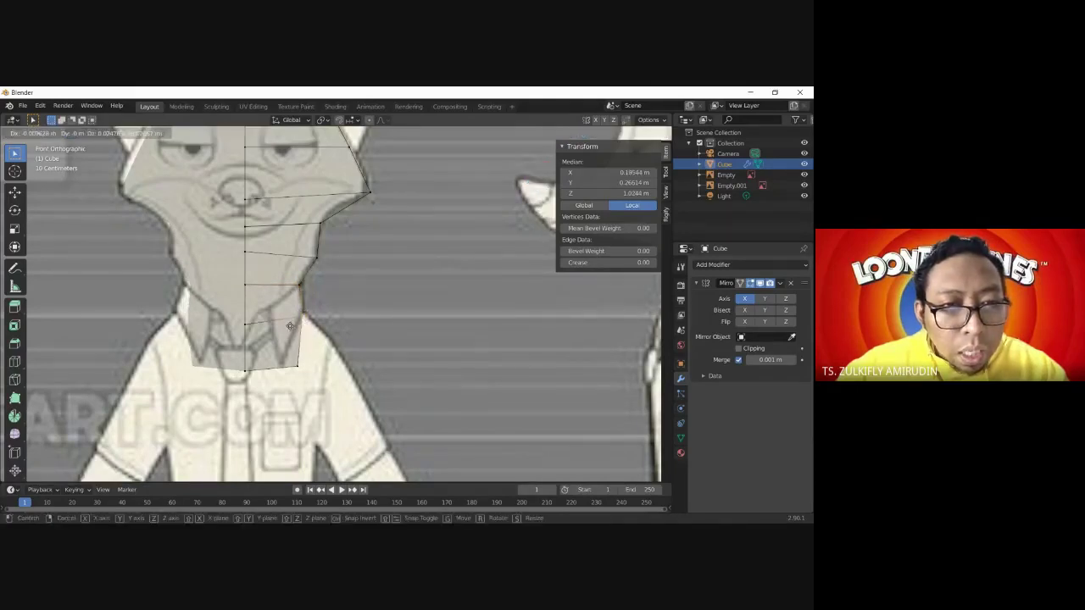
pyautogui.click(288, 326)
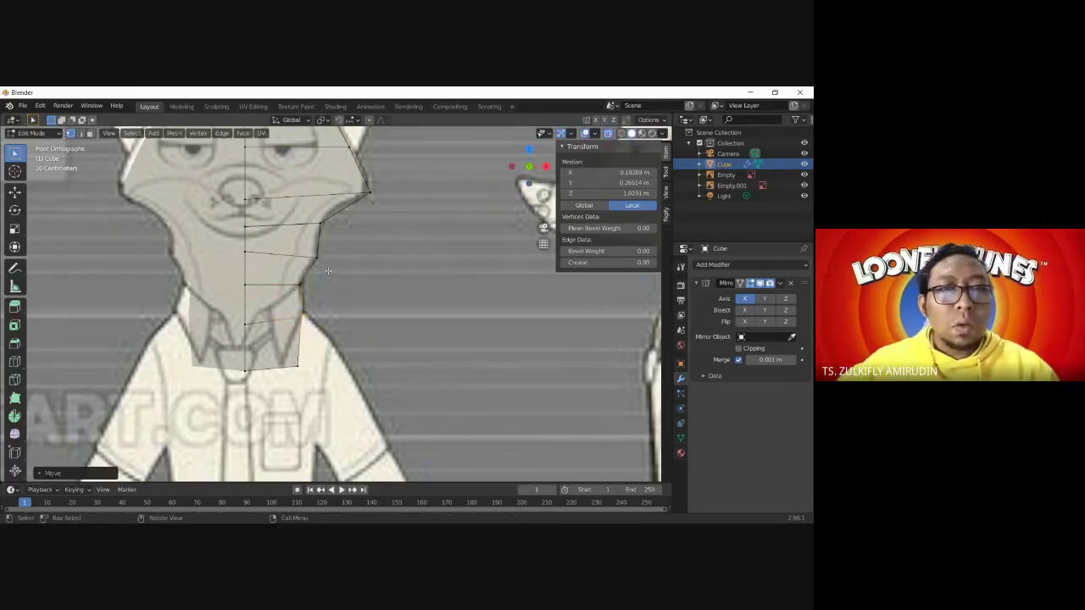
pyautogui.scroll(-3, 328, 270)
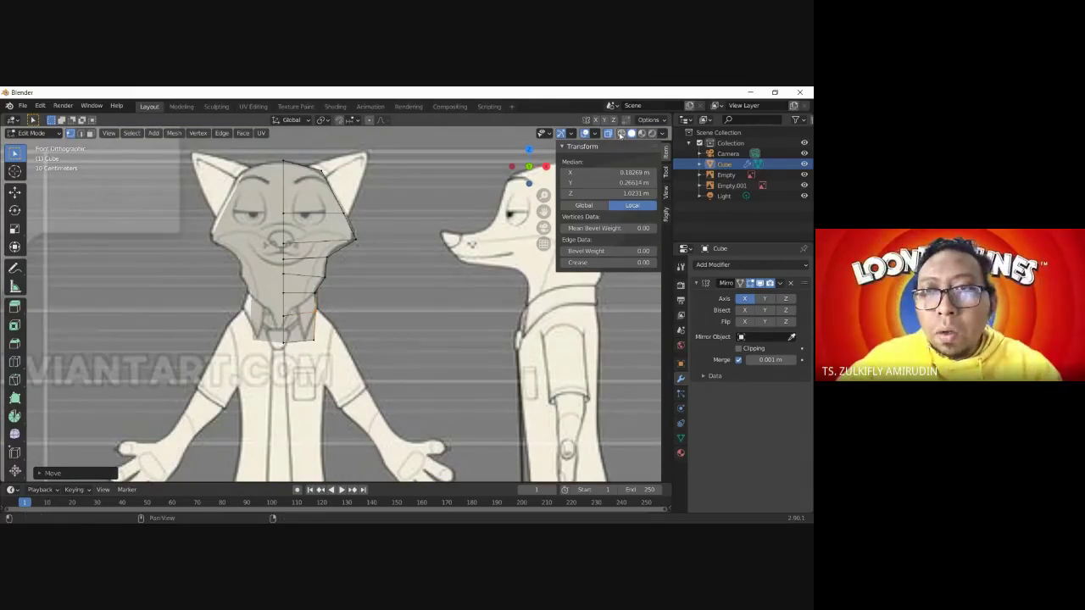
# - Turn off X-ray and orbit to a perspective view of the mesh between the reference planes
pyautogui.click(609, 134)
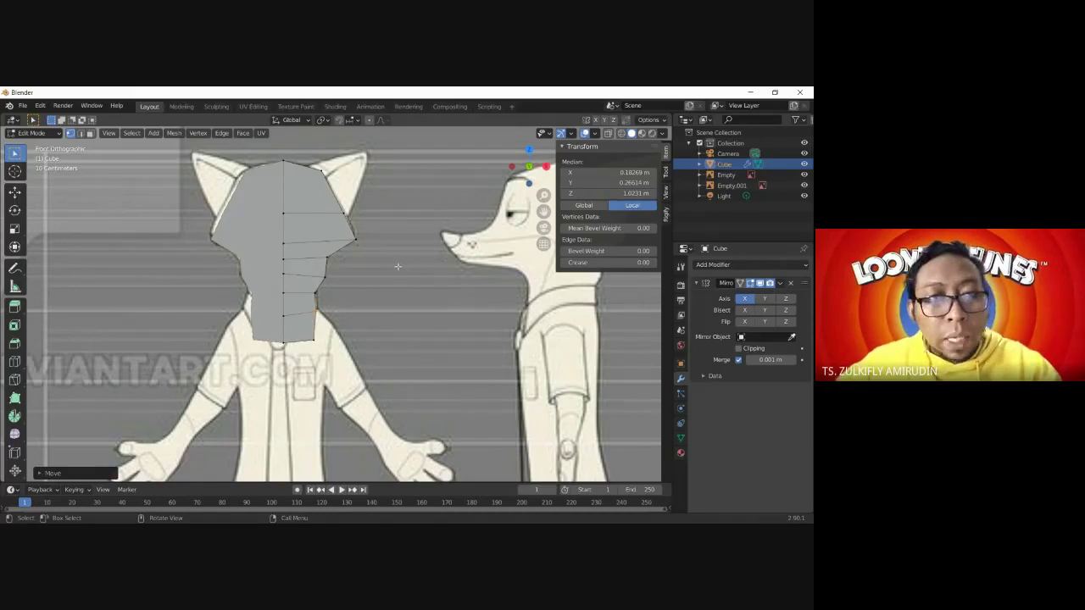
pyautogui.moveTo(394, 263)
pyautogui.mouseDown(button='middle')
pyautogui.moveTo(376, 316)
pyautogui.moveTo(342, 310)
pyautogui.mouseUp(button='middle')
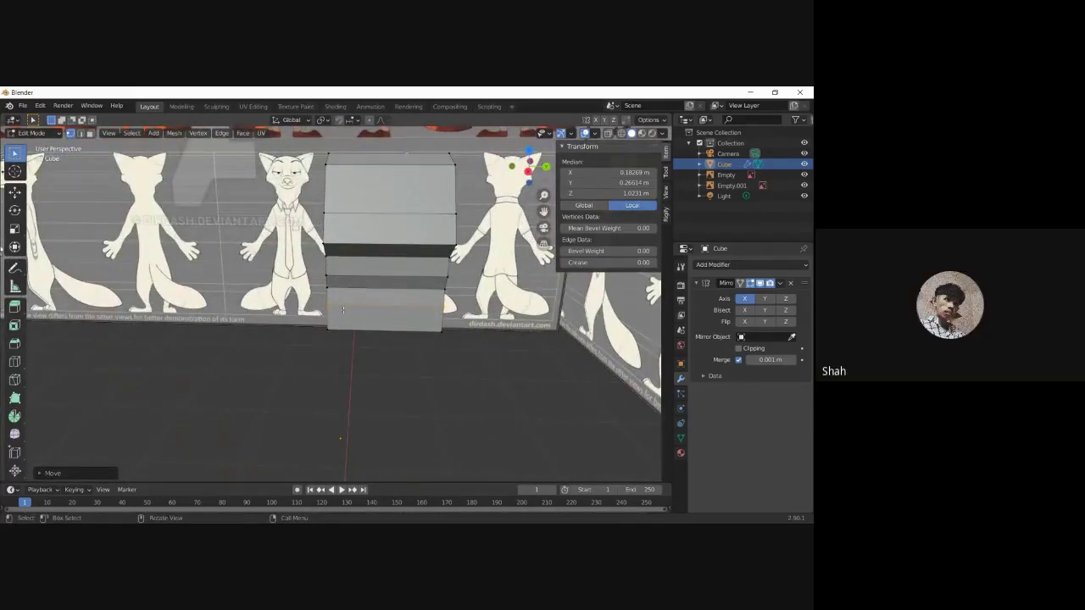
# - In the X-ray Right view, fit the mesh's top edge and corner vertex to the side head outline
pyautogui.press('KP_3')
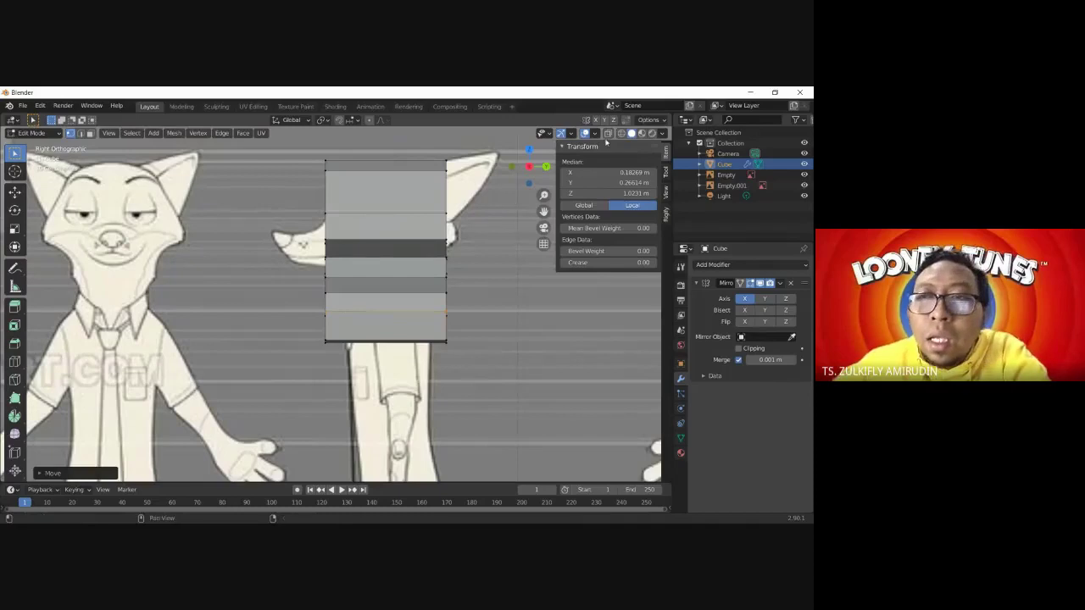
pyautogui.click(609, 135)
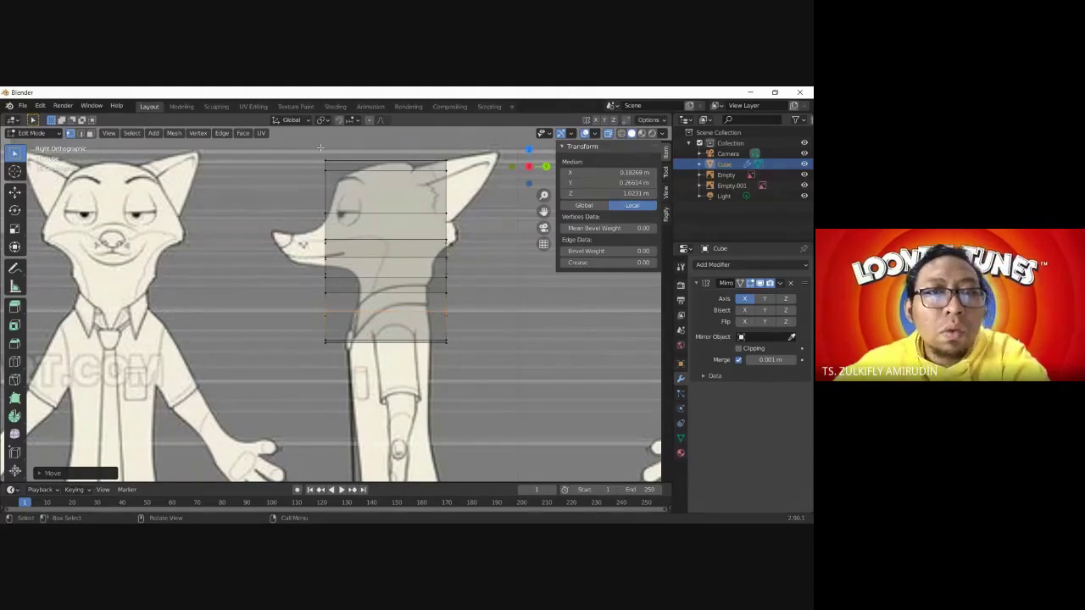
pyautogui.moveTo(313, 154); pyautogui.dragTo(337, 178)
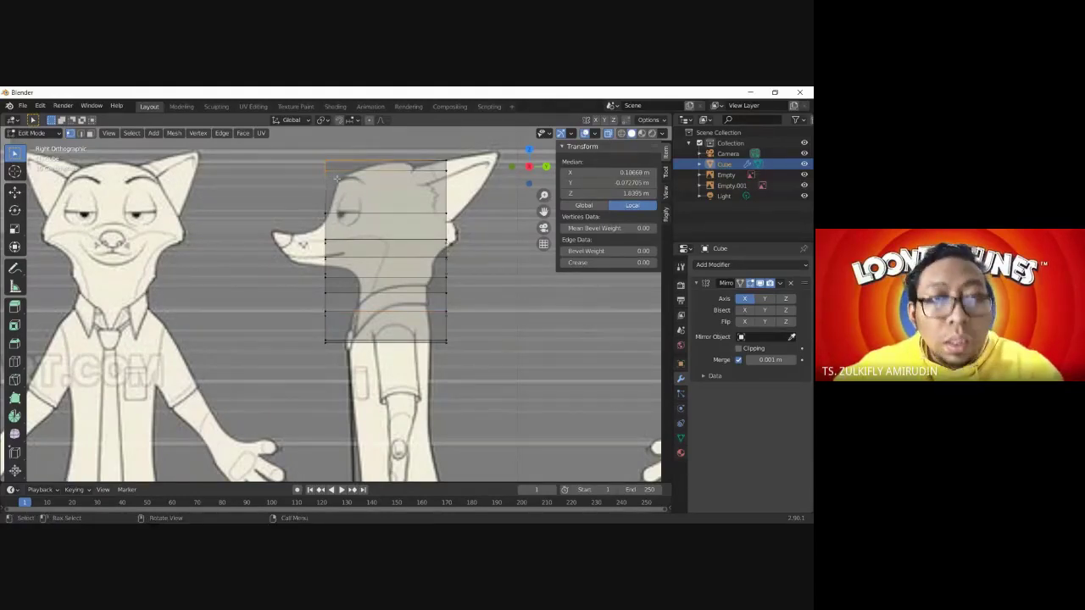
pyautogui.press('g')
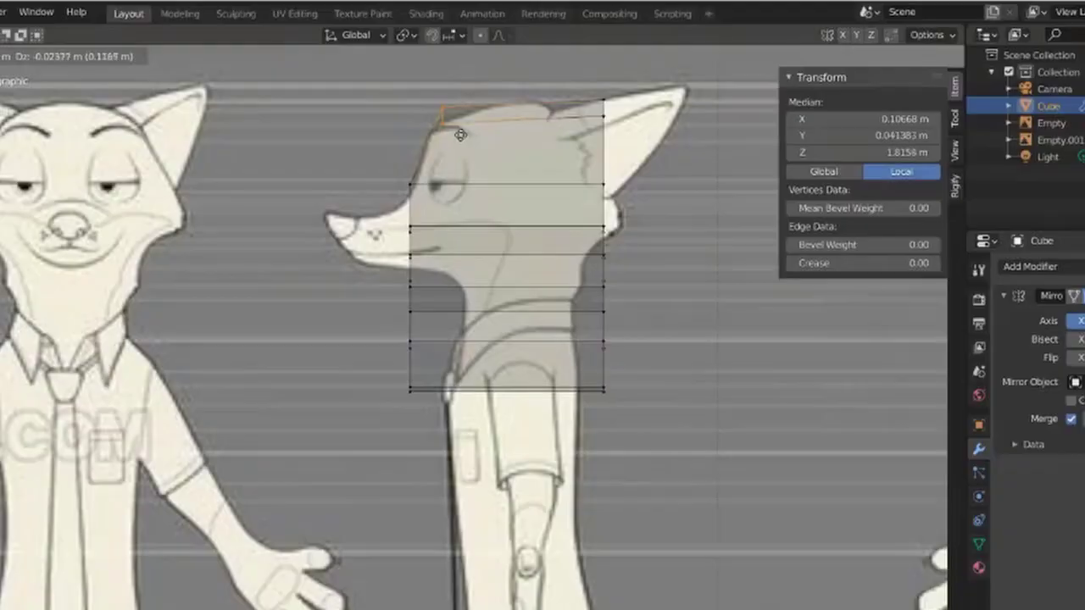
pyautogui.click(360, 177)
pyautogui.moveTo(464, 127); pyautogui.dragTo(464, 127)
pyautogui.press('g')
pyautogui.click(455, 195)
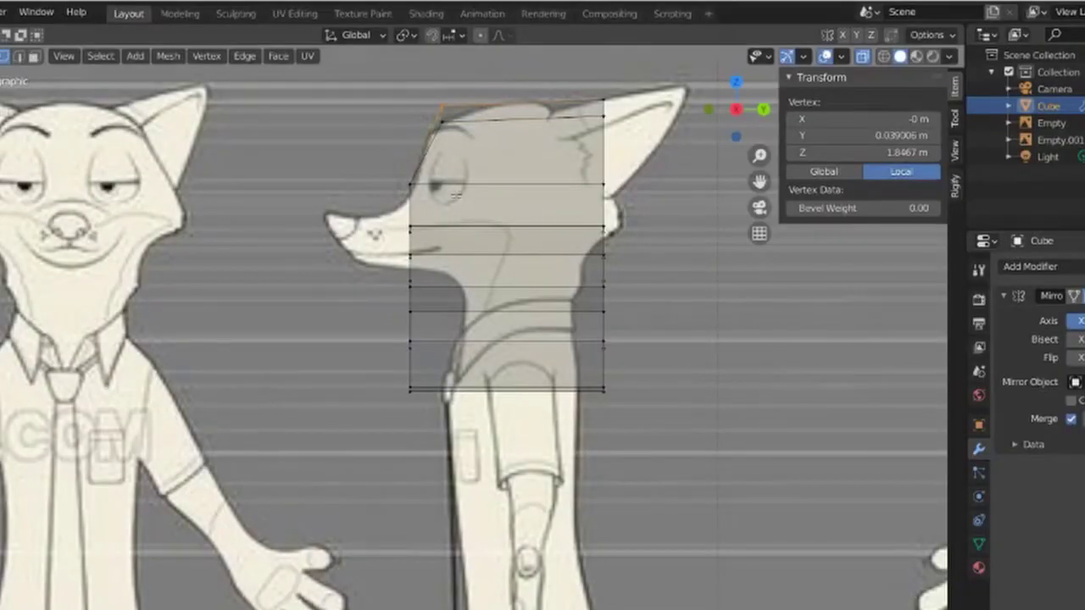
# - Shape the back-of-head edge and top-right vertex along the side silhouette
pyautogui.click(604, 246)
pyautogui.press('g')
pyautogui.click(559, 271)
pyautogui.press('g')
pyautogui.click(611, 199)
pyautogui.click(604, 102)
pyautogui.press('g')
pyautogui.click(587, 296)
pyautogui.press('g')
pyautogui.click(598, 316)
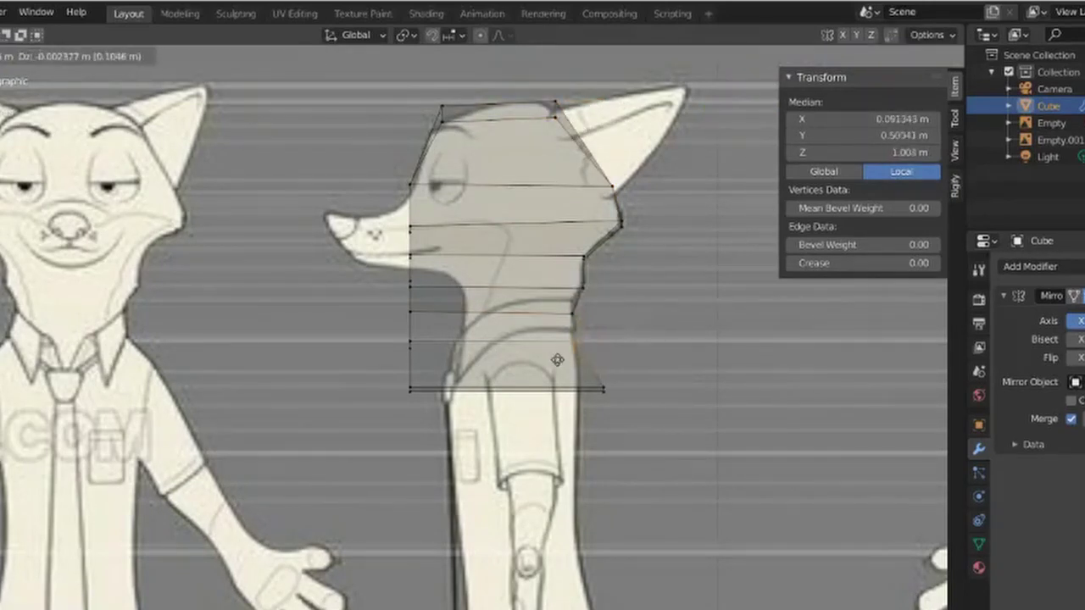
pyautogui.press('Return')
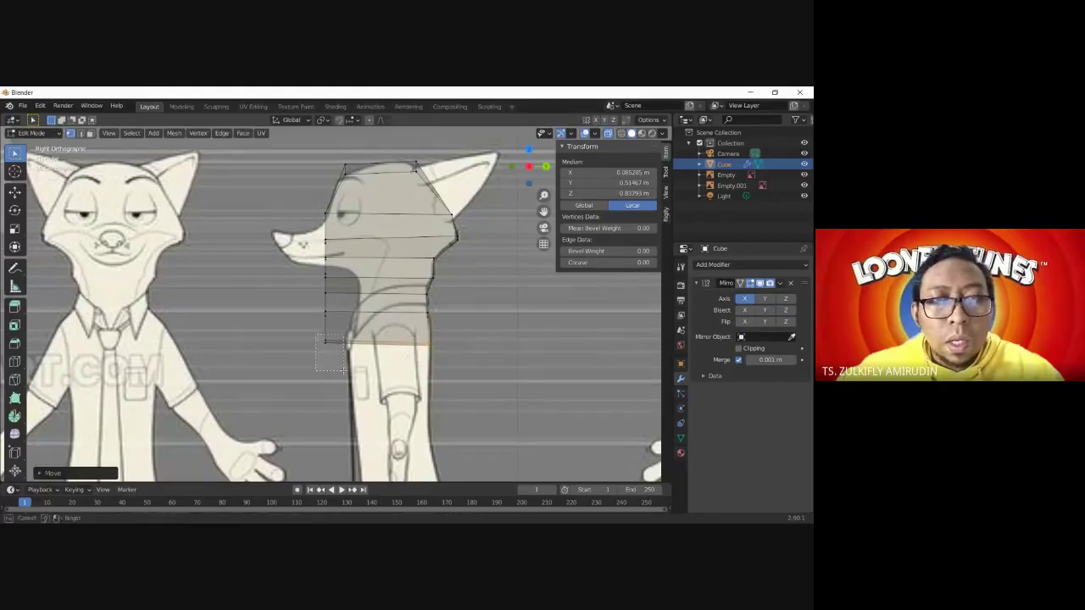
# - Refine the lower vertices and place the front neck vertex under the jaw outline
pyautogui.press('g')
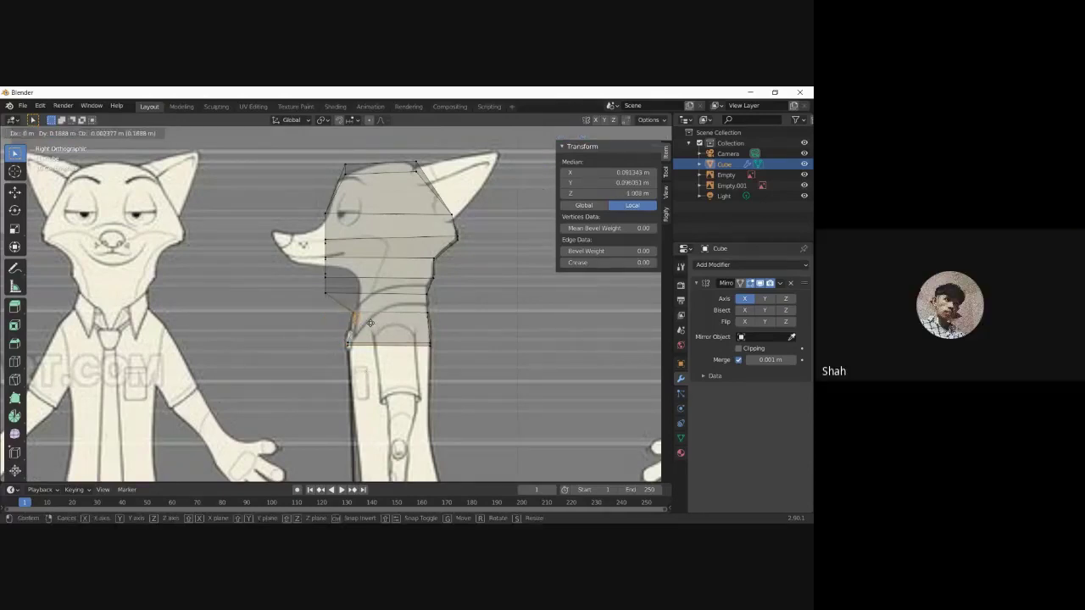
pyautogui.press('Return')
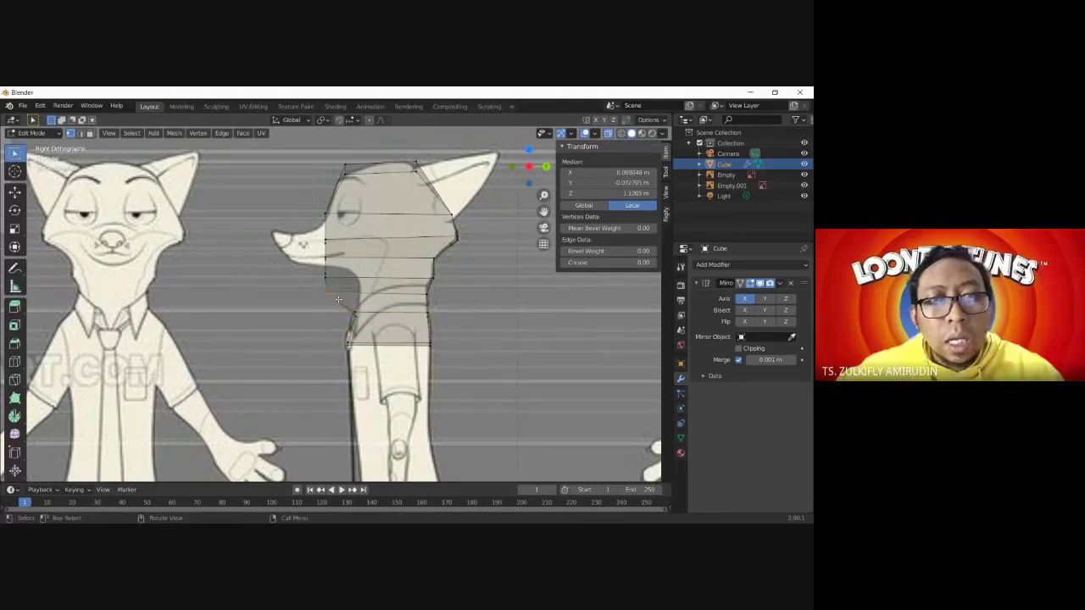
pyautogui.press('g')
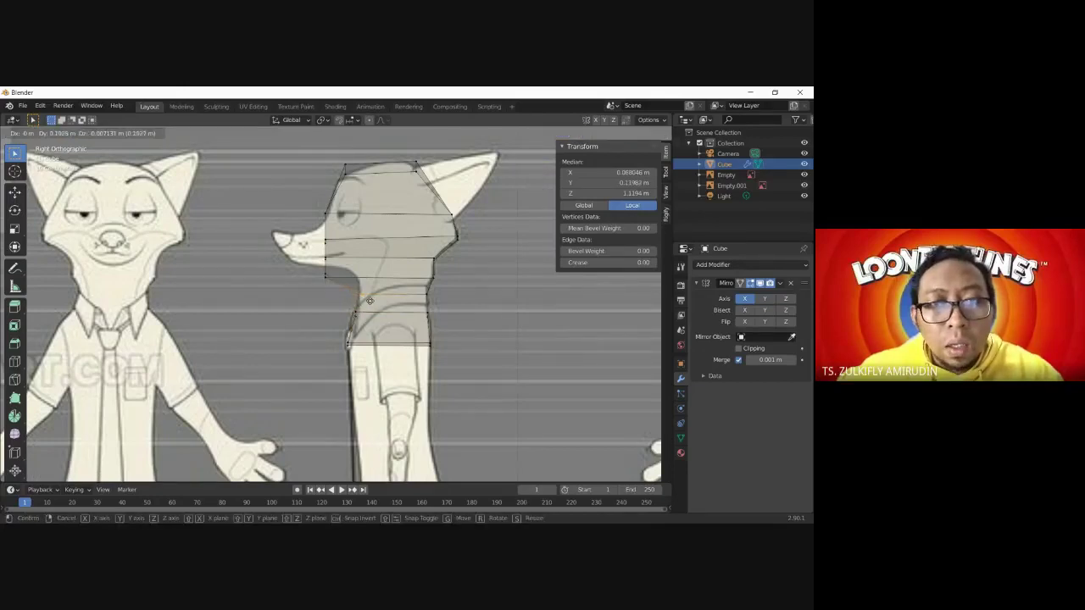
pyautogui.click(364, 295)
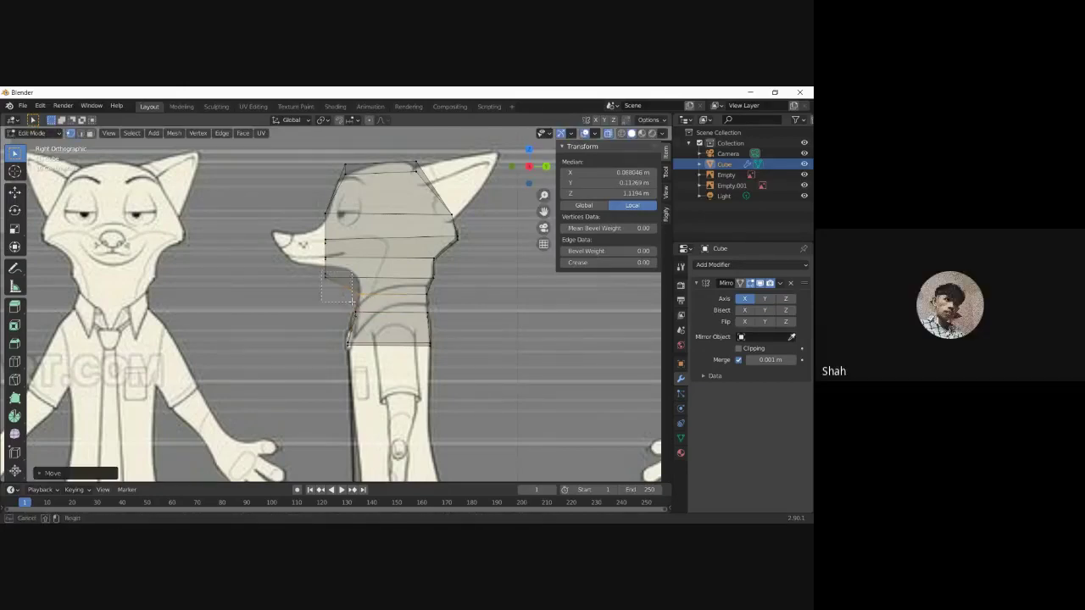
pyautogui.click(353, 293)
pyautogui.press('g')
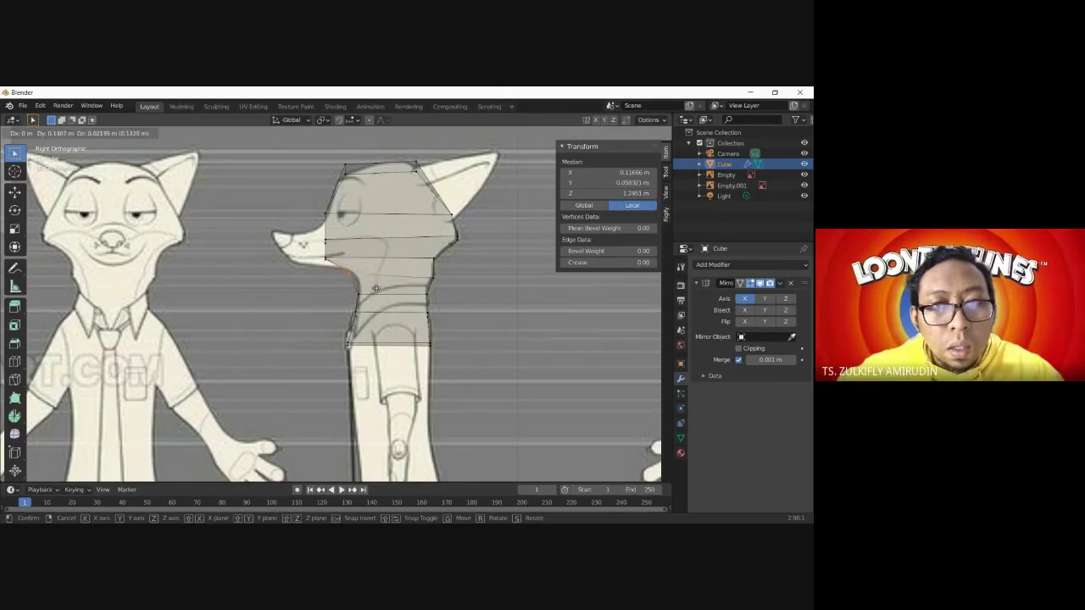
pyautogui.click(362, 274)
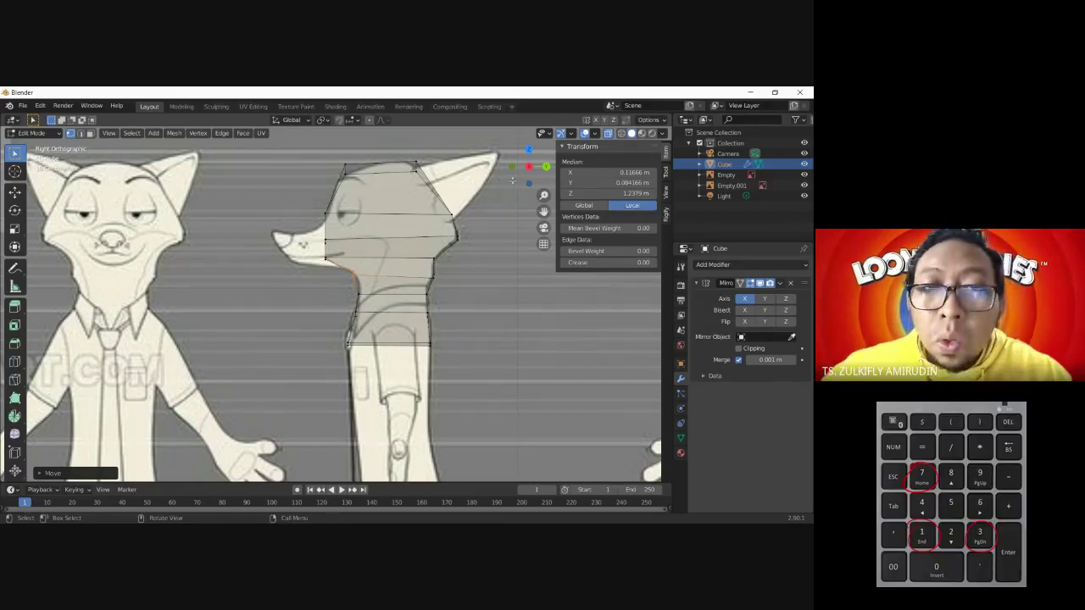
# - Check the mesh from the front, side and top views, then orbit into perspective
pyautogui.press('KP_1')
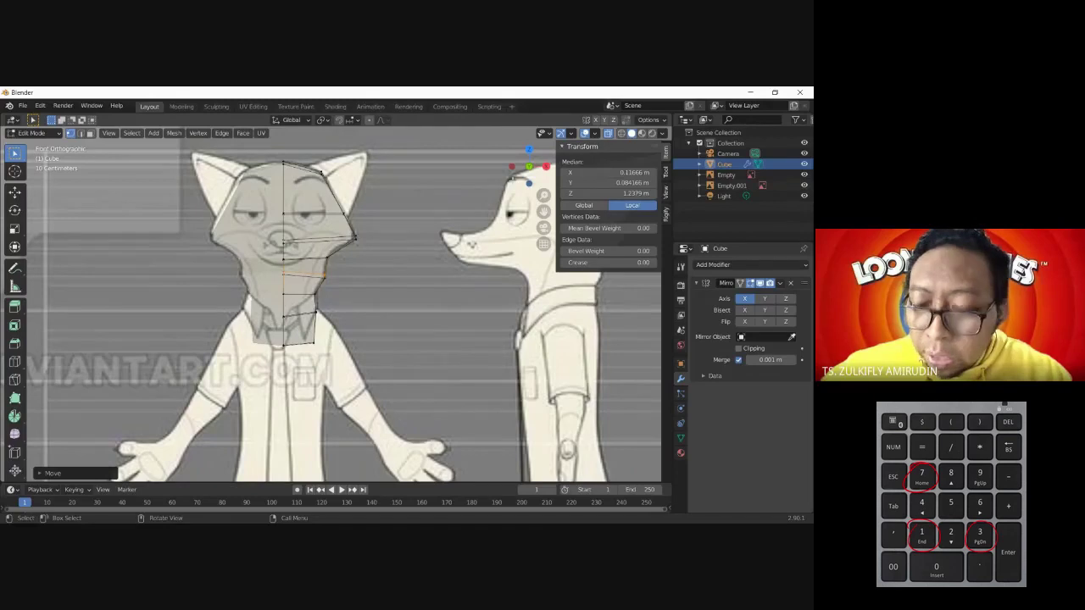
pyautogui.press('KP_3')
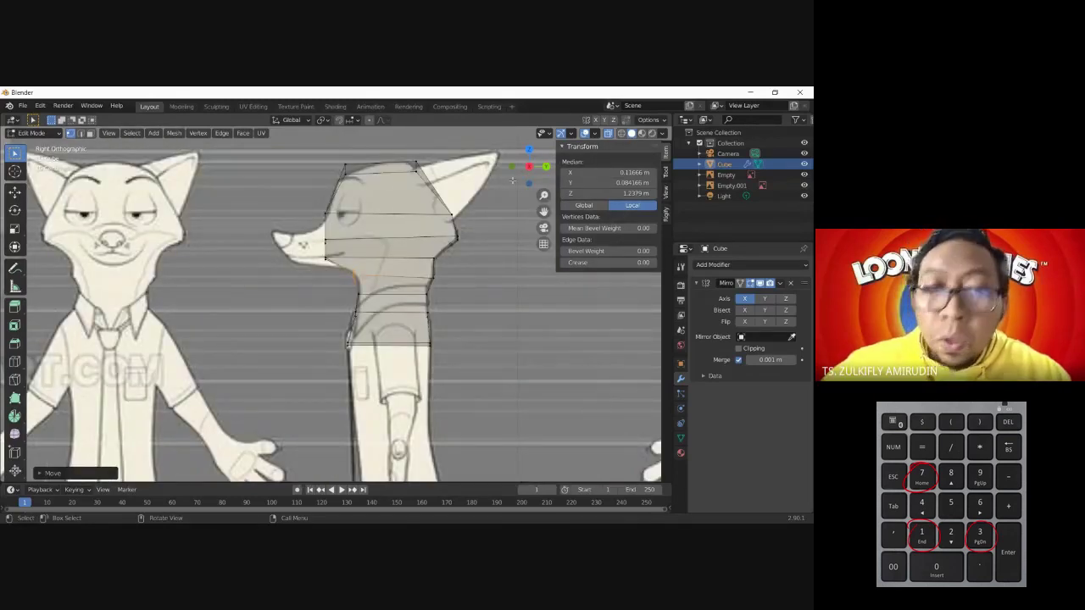
pyautogui.press('KP_7')
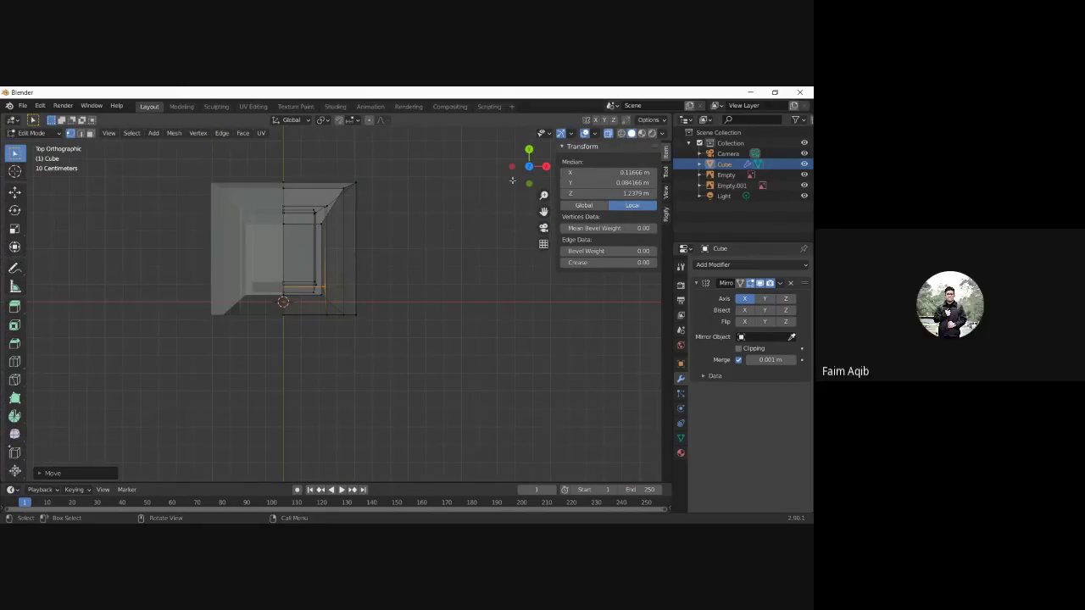
pyautogui.press('KP_1')
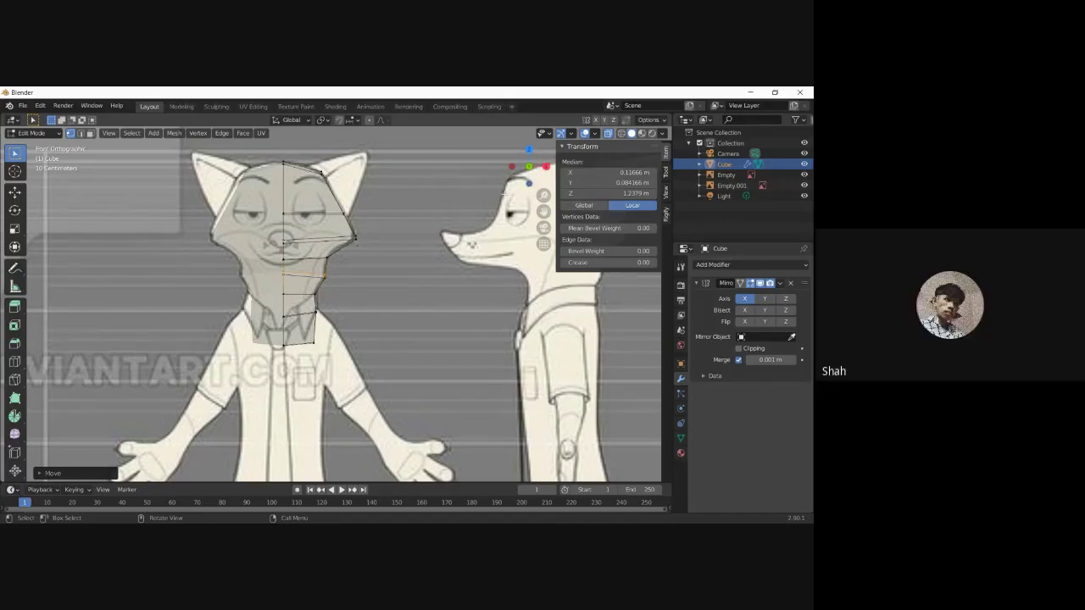
pyautogui.moveTo(520, 172)
pyautogui.mouseDown()
pyautogui.moveTo(529, 181)
pyautogui.moveTo(521, 172)
pyautogui.mouseUp()
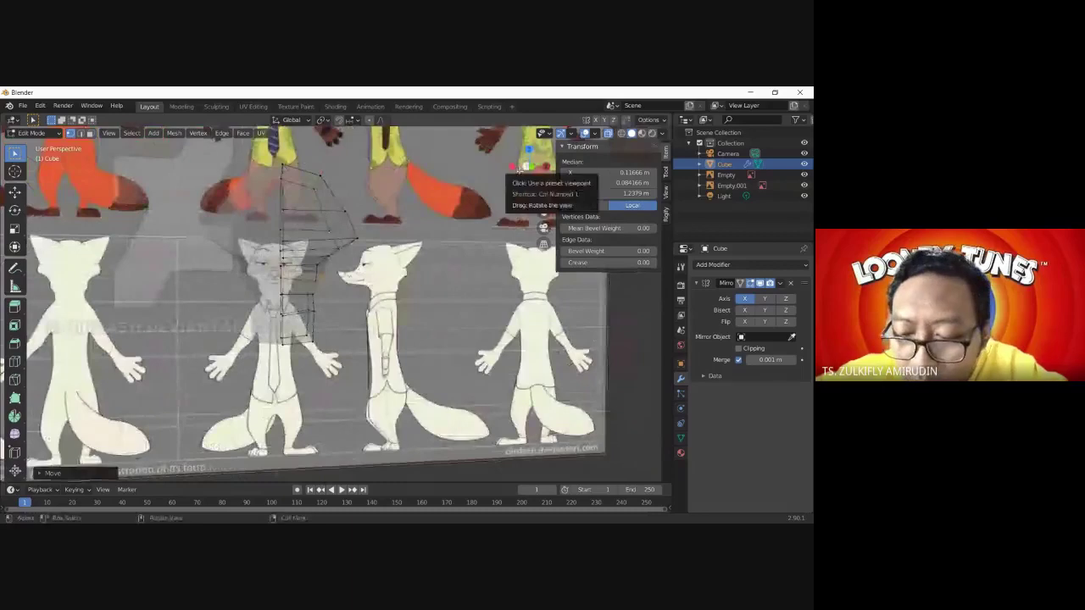
# - Back in side view, box-select the front vertices and move them toward the snout
pyautogui.click(528, 167)
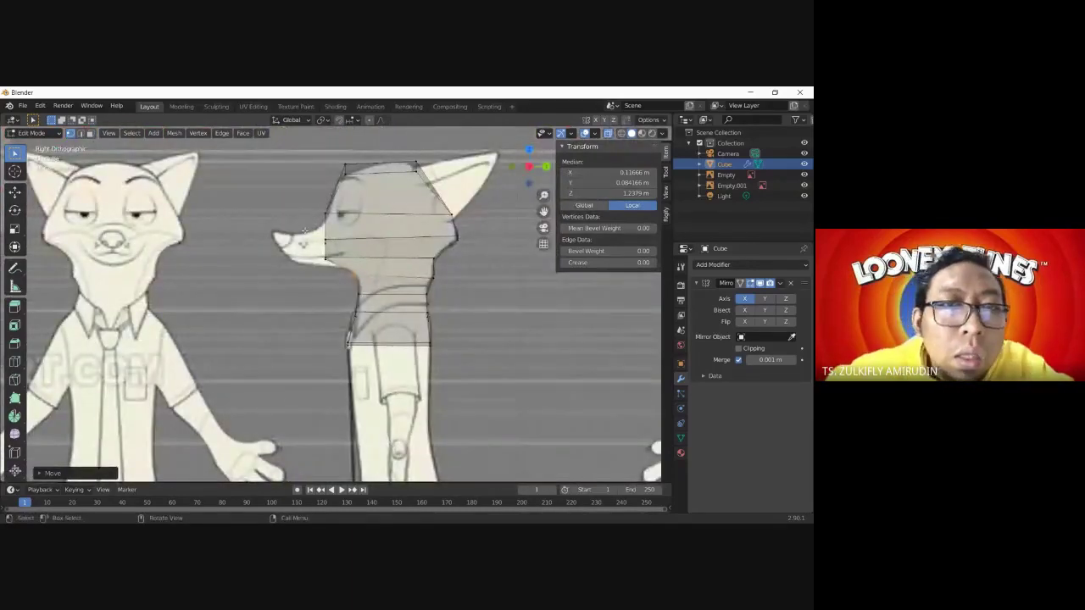
pyautogui.press('b')
pyautogui.moveTo(333, 267); pyautogui.dragTo(312, 205)
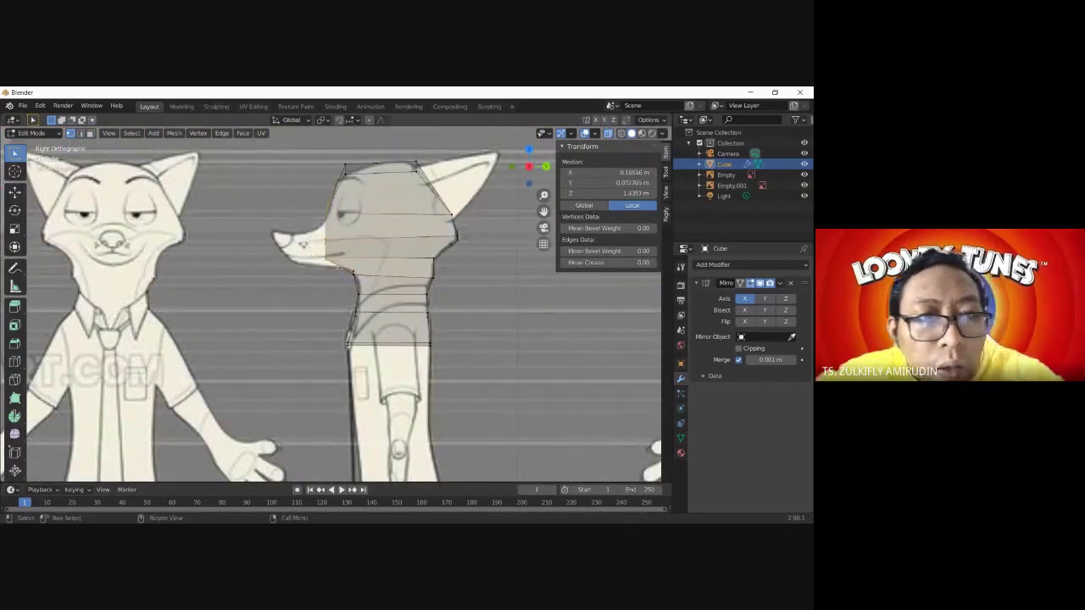
pyautogui.press('g')
pyautogui.click(300, 301)
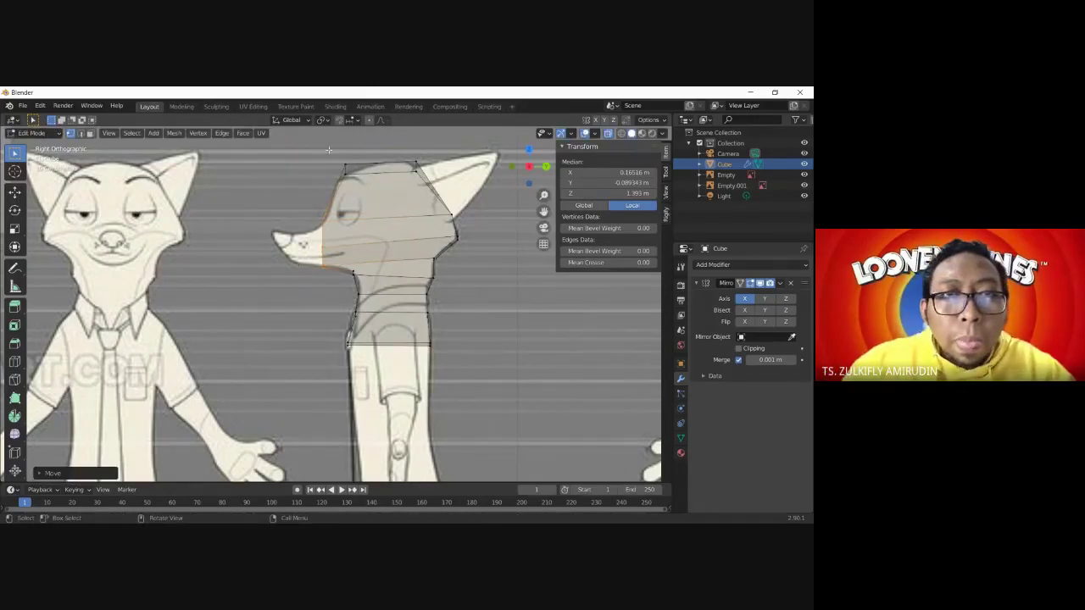
# - Fit the top-left vertex to the forehead outline and the top-right vertex to the ear base
pyautogui.click(345, 171)
pyautogui.press('g')
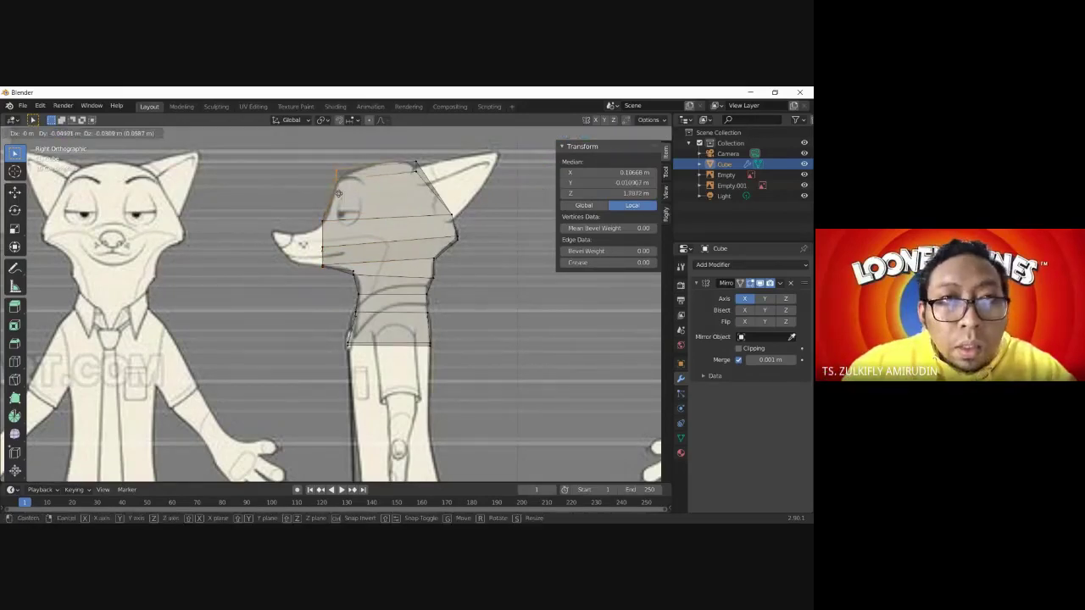
pyautogui.click(341, 191)
pyautogui.click(416, 167)
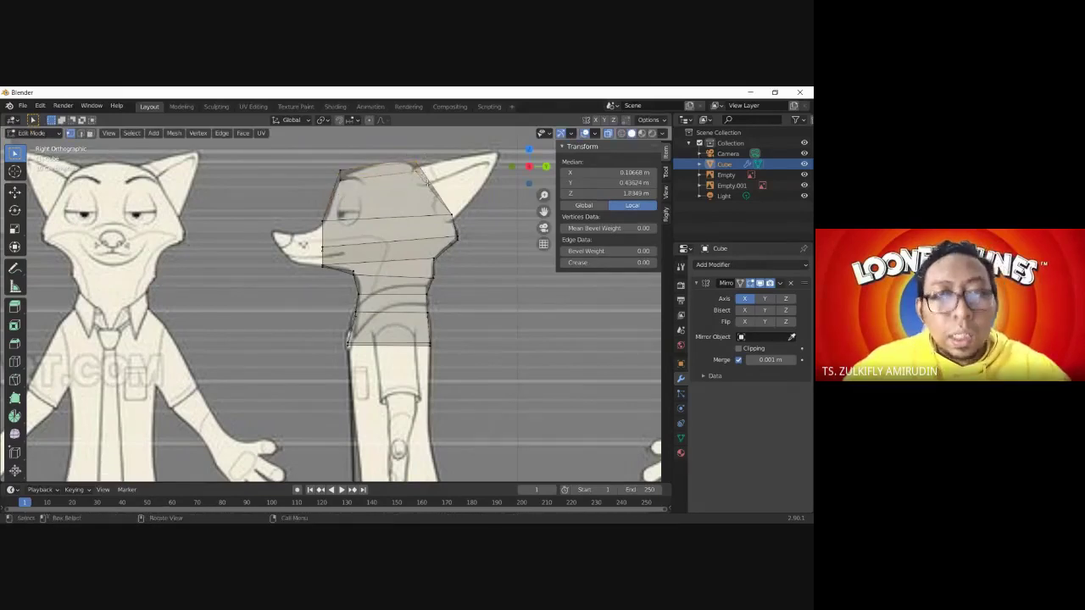
pyautogui.press('g')
pyautogui.click(416, 183)
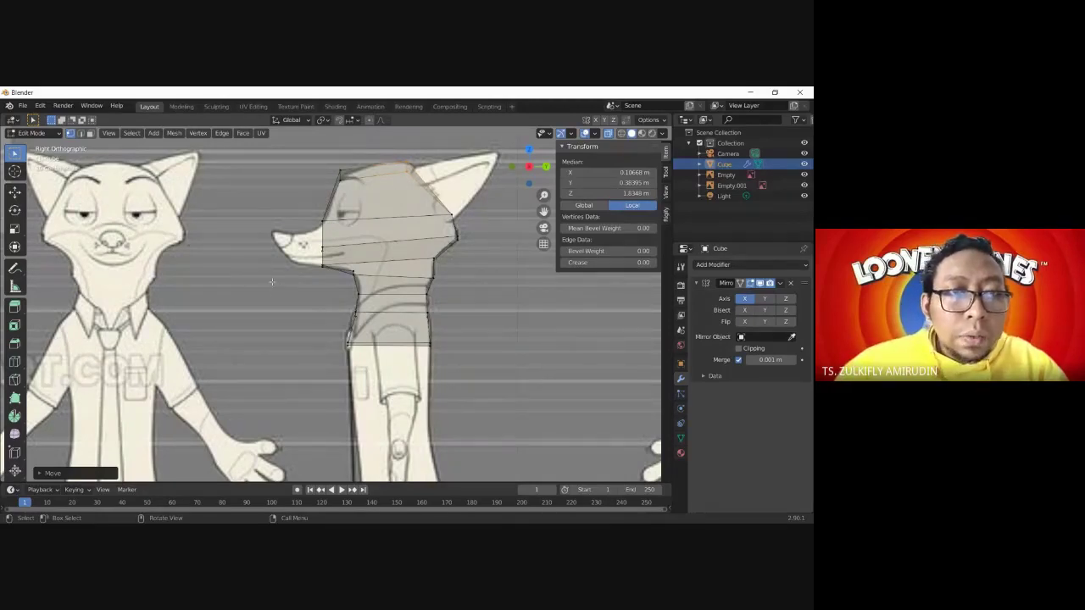
pyautogui.moveTo(298, 298); pyautogui.dragTo(362, 324, button='middle')
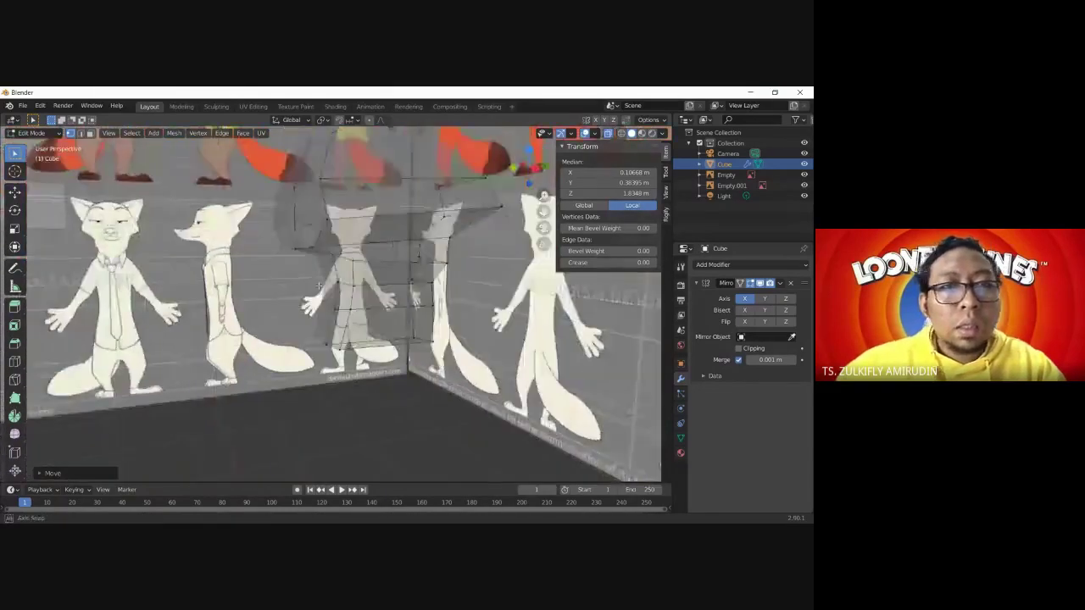
pyautogui.moveTo(362, 325); pyautogui.dragTo(306, 322, button='middle')
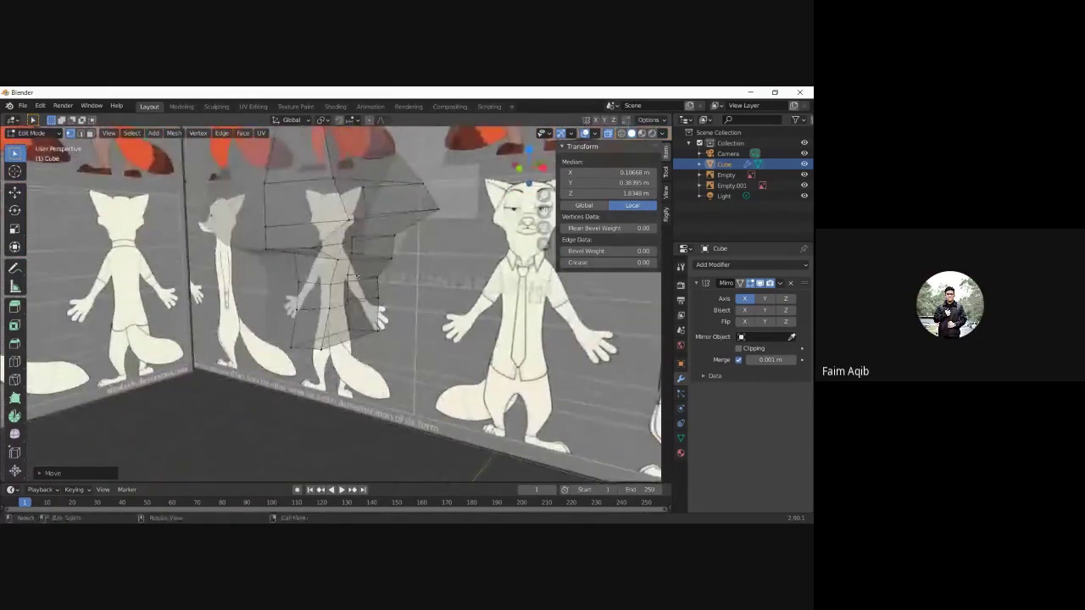
pyautogui.moveTo(371, 274); pyautogui.dragTo(374, 273, button='middle')
pyautogui.scroll(6, 375, 273)
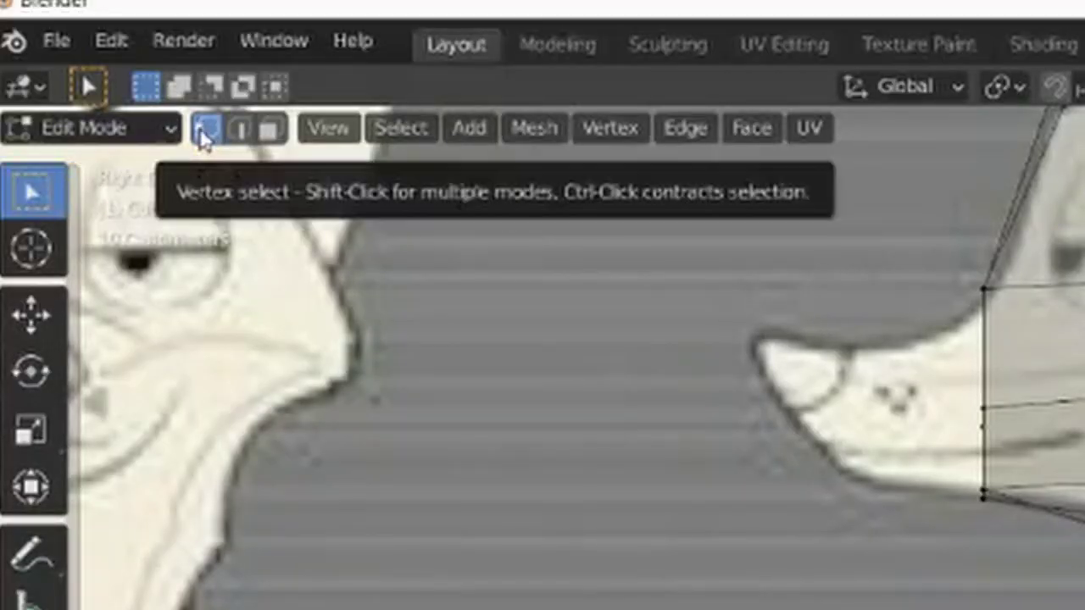
pyautogui.press('2')
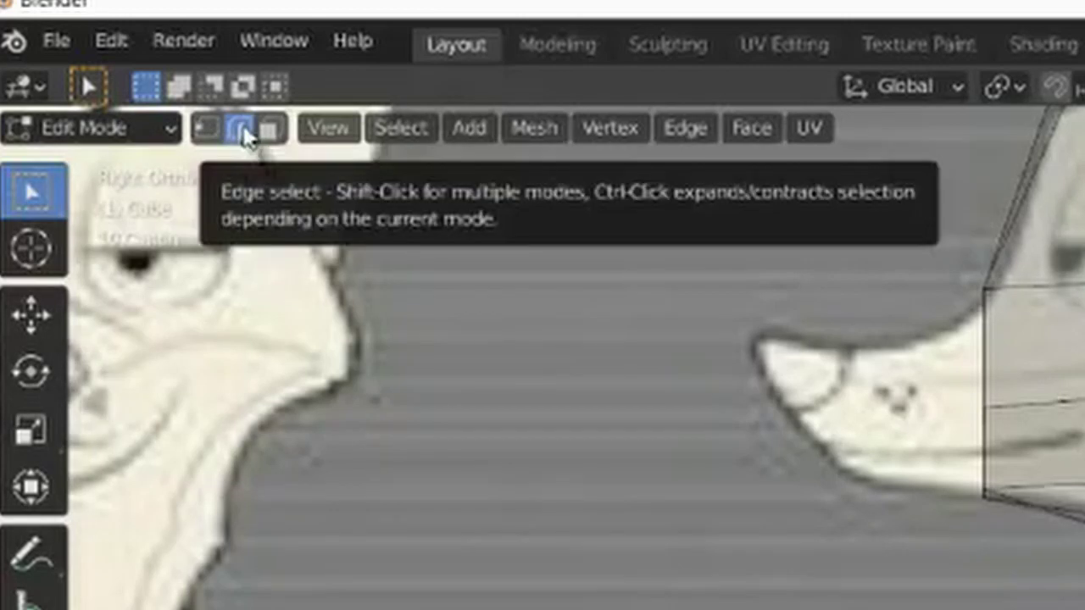
pyautogui.click(1034, 288)
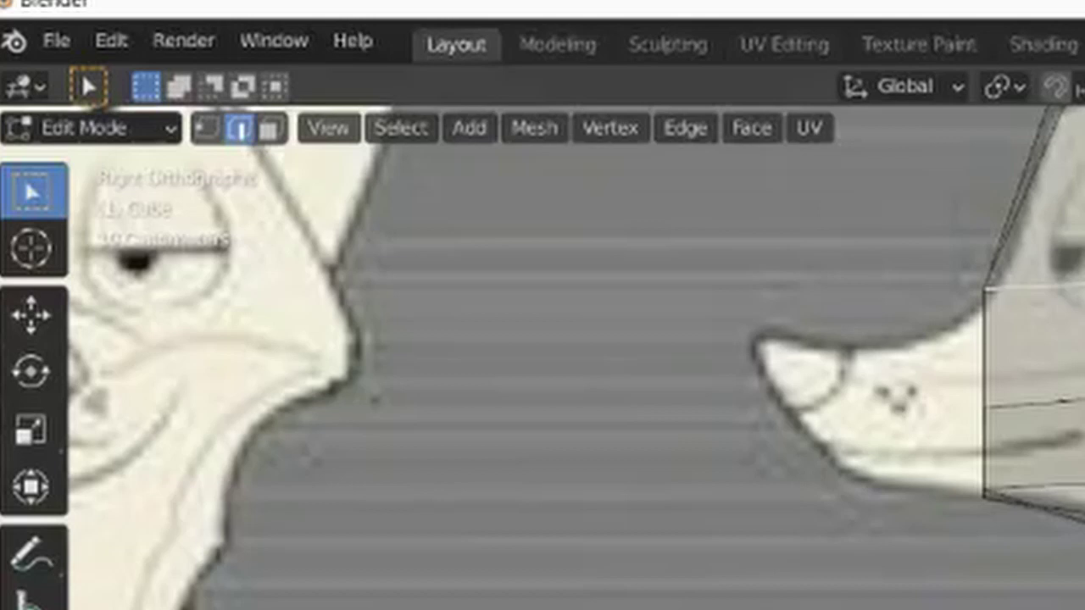
pyautogui.press('3')
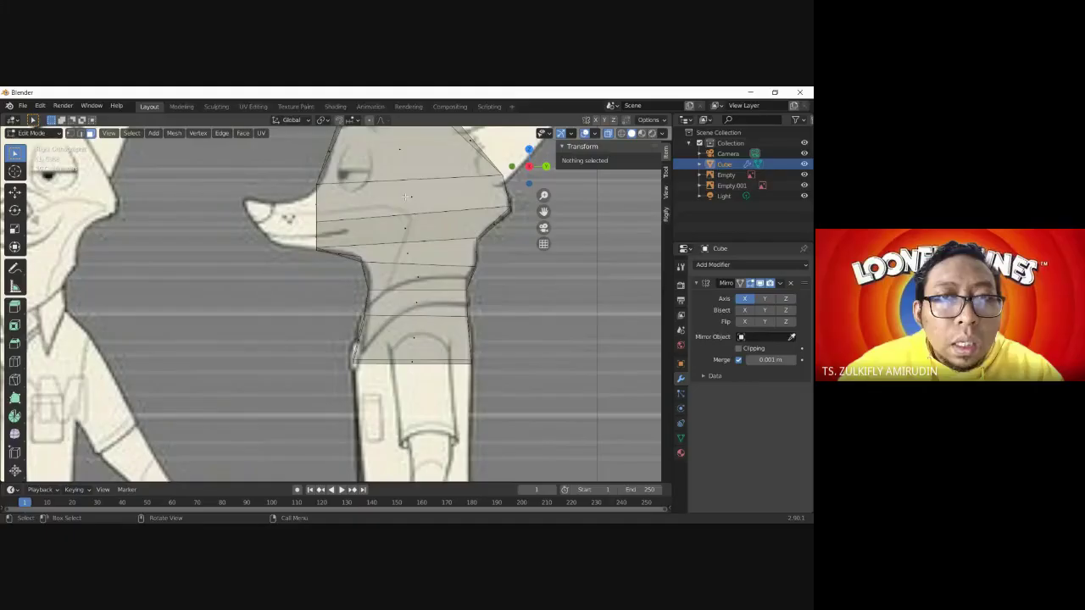
pyautogui.click(444, 227)
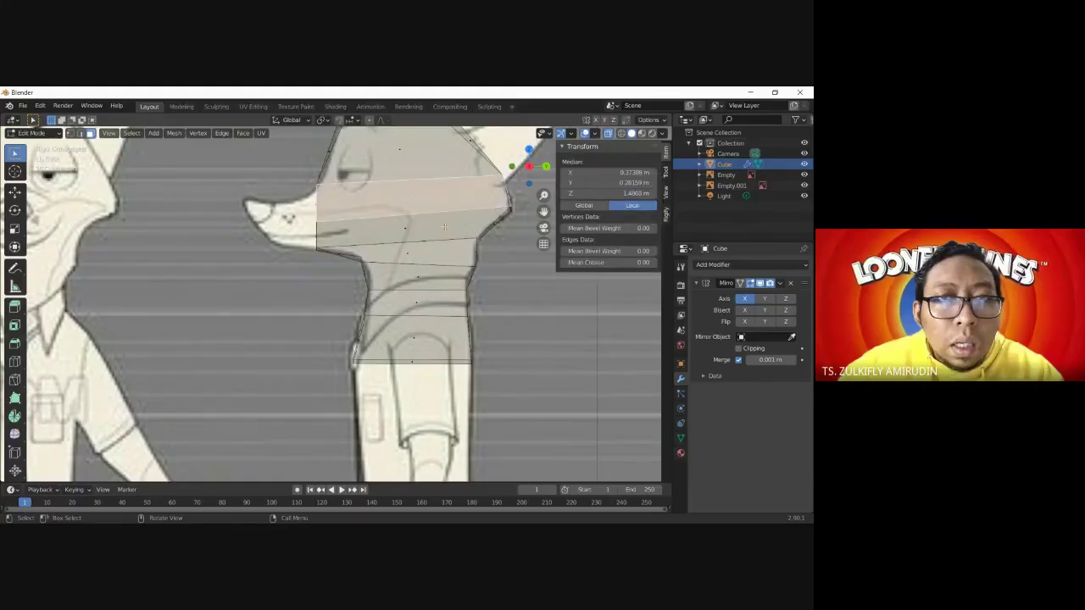
# - Select the head's front face and pull it forward in side view over the drawn snout
pyautogui.click(440, 156)
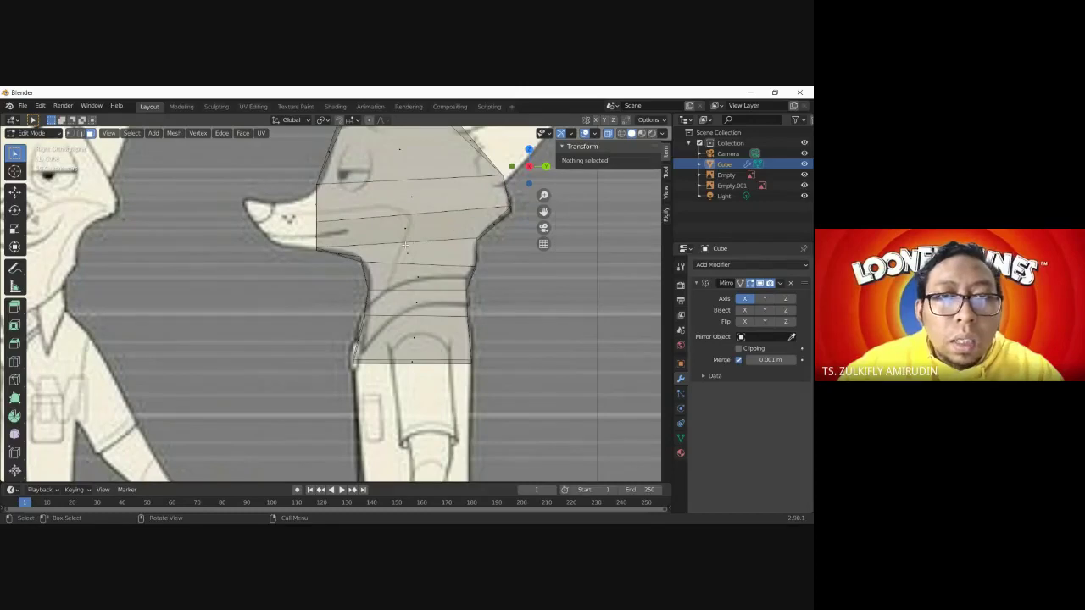
pyautogui.moveTo(407, 254); pyautogui.dragTo(313, 178, button='middle')
pyautogui.click(312, 178)
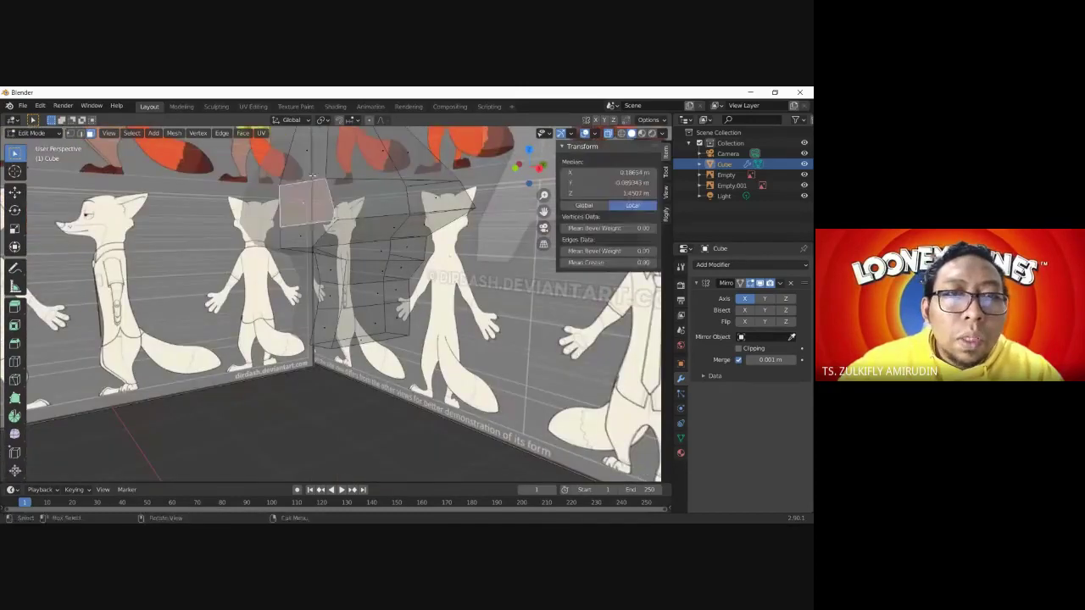
pyautogui.press('g')
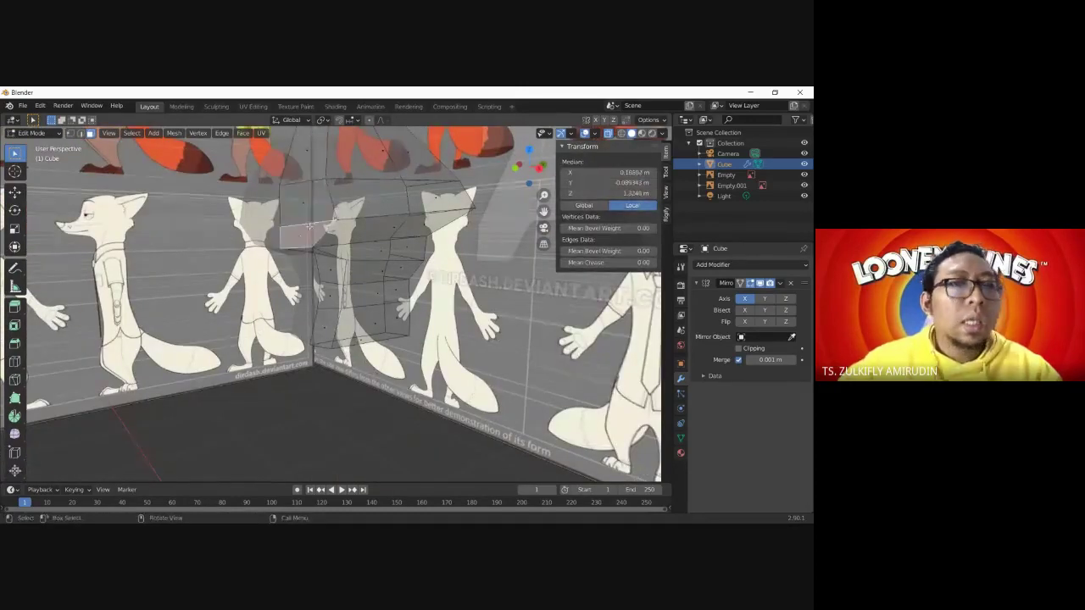
pyautogui.click(310, 227)
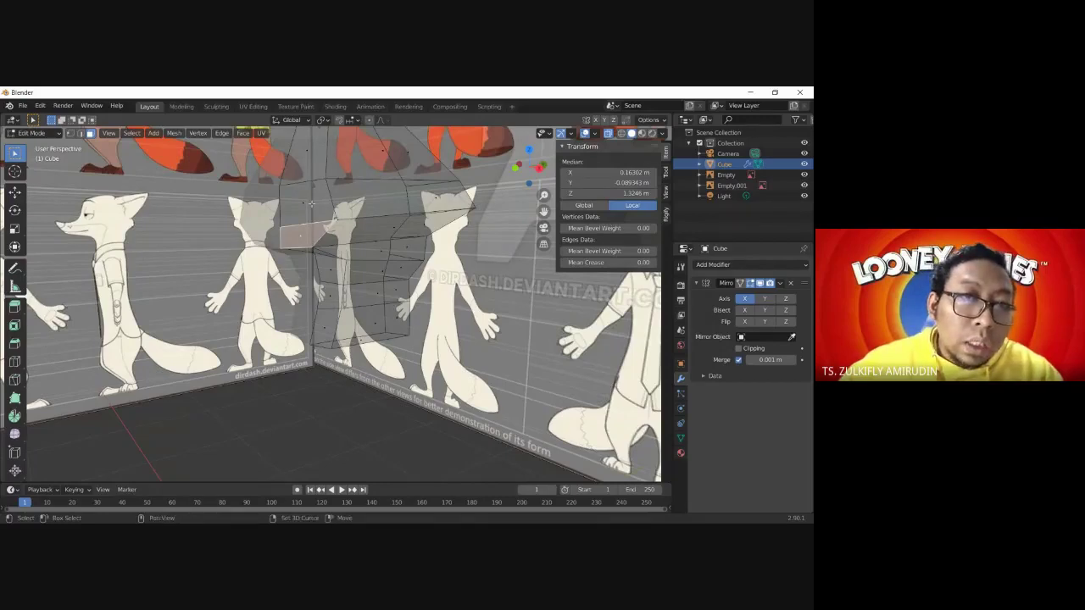
pyautogui.click(311, 203)
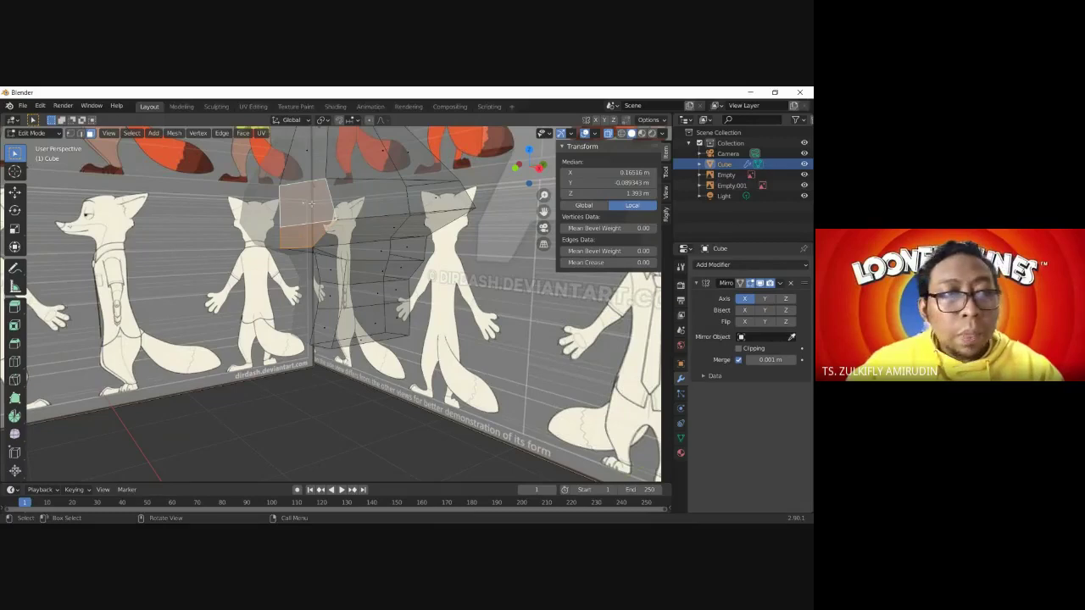
pyautogui.press('KP_3')
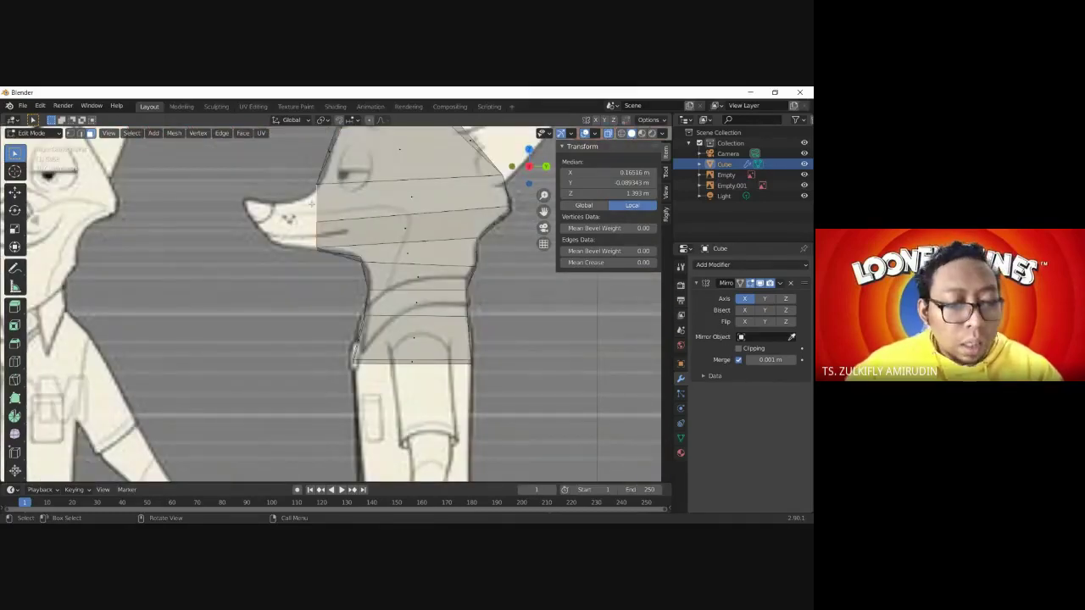
pyautogui.press('g')
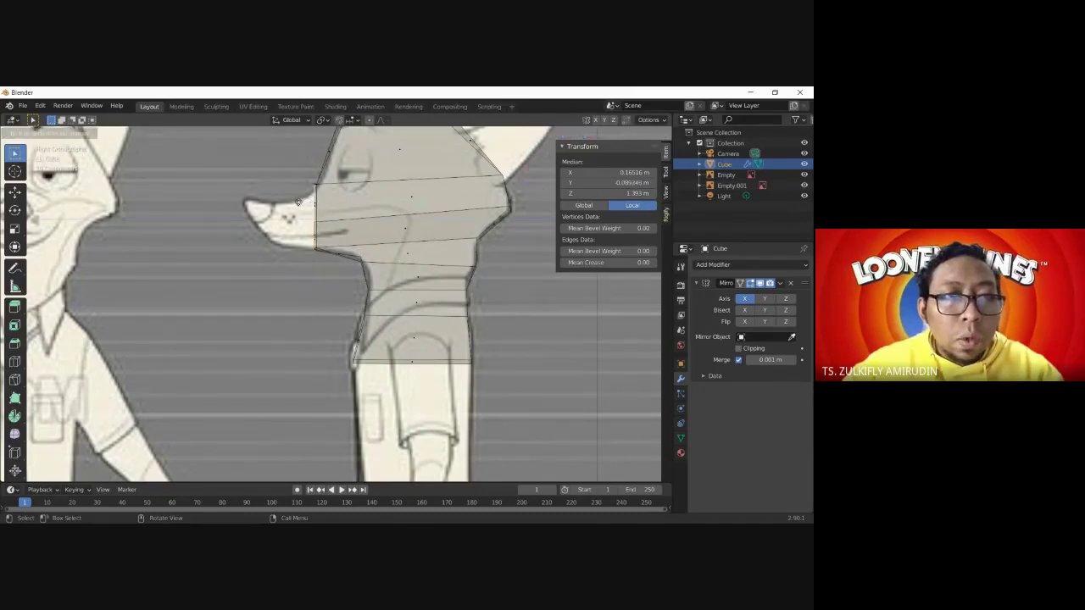
pyautogui.click(238, 197)
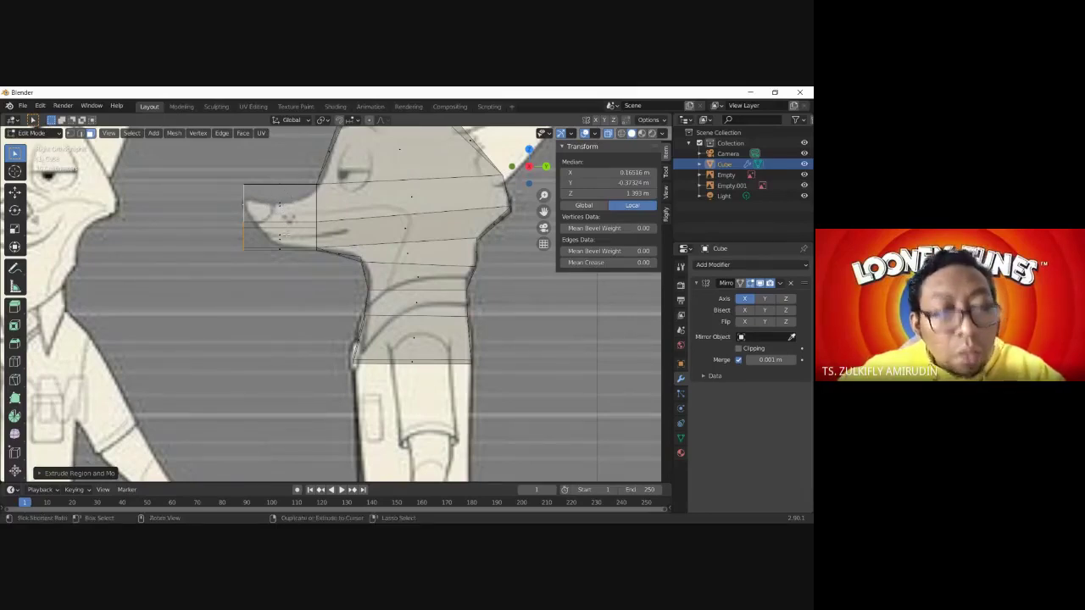
# - Cancel the loop cut and undo the snout extrusion
pyautogui.hotkey('ctrl', 'r')
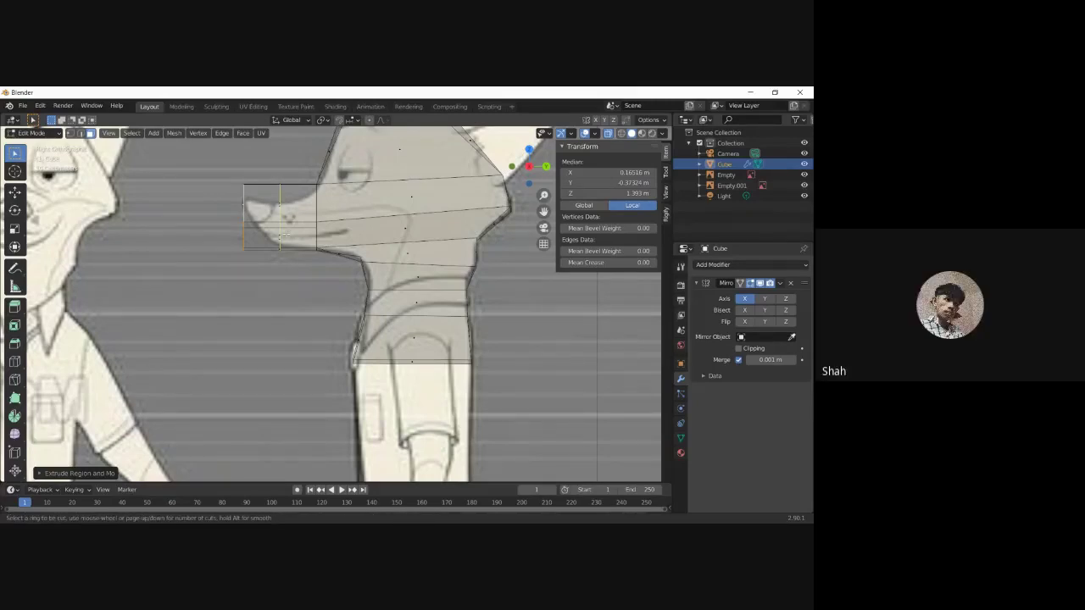
pyautogui.rightClick(286, 235)
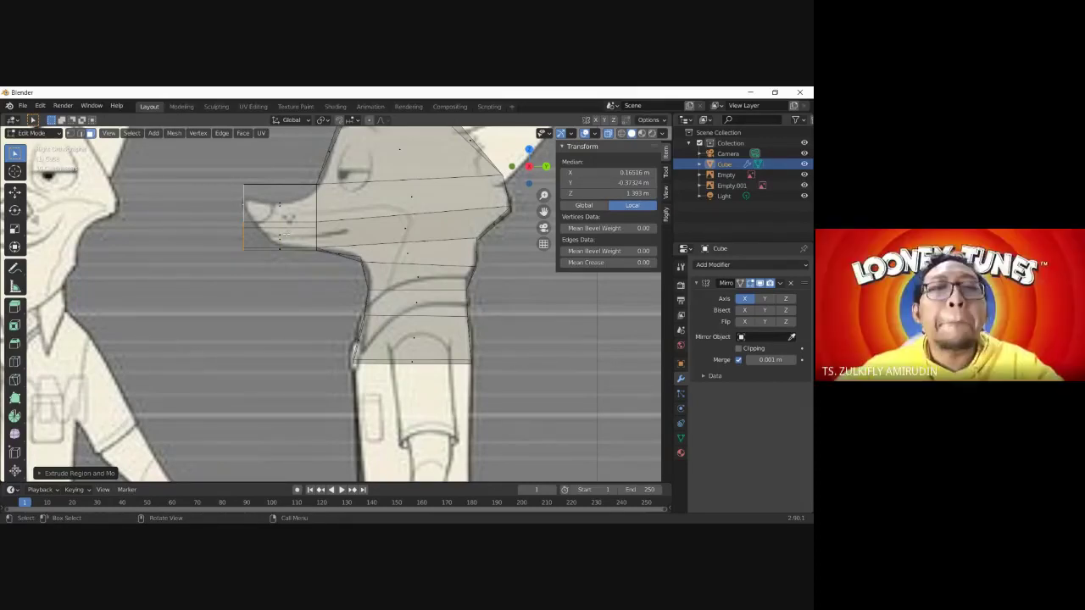
pyautogui.hotkey('ctrl', 'z')
pyautogui.hotkey('ctrl', 'z')
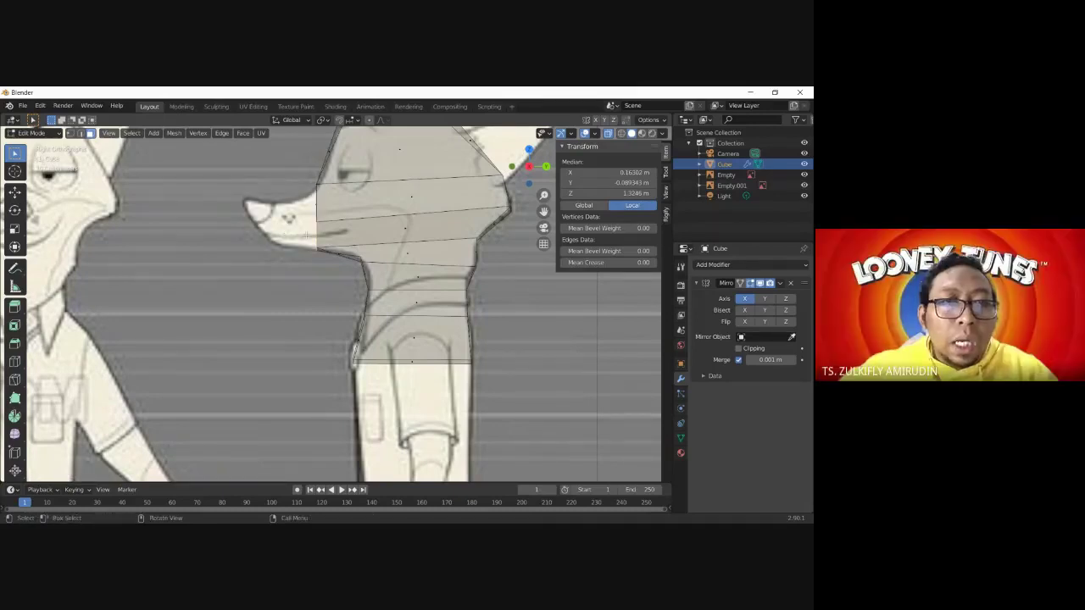
pyautogui.scroll(-5, 306, 235)
pyautogui.moveTo(306, 235); pyautogui.dragTo(279, 347, button='middle')
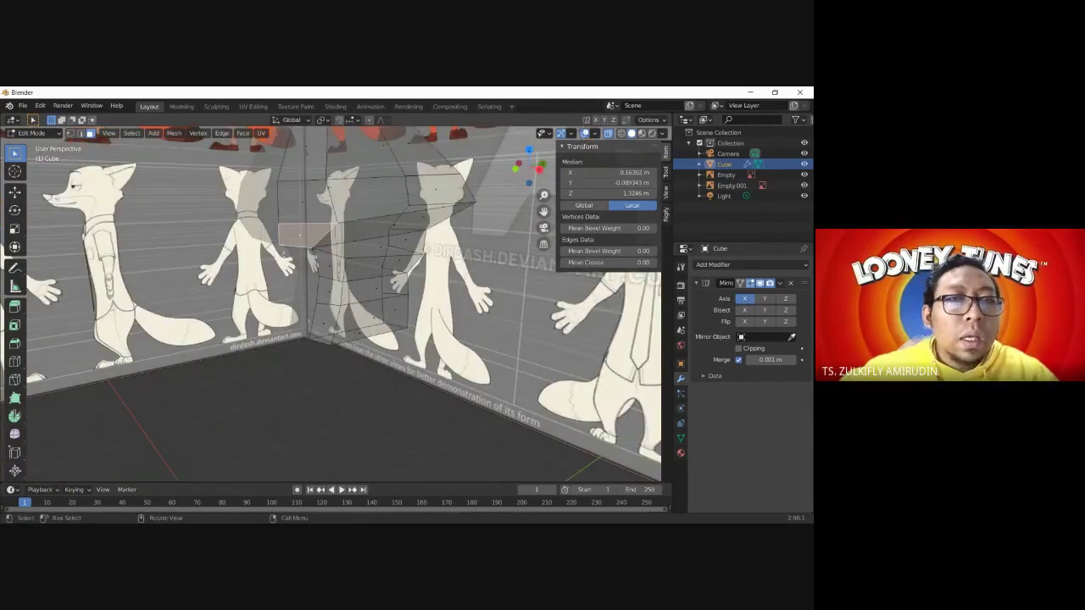
# - Reselect the head's front face and switch to the side view
pyautogui.hotkey('alt', 'a')
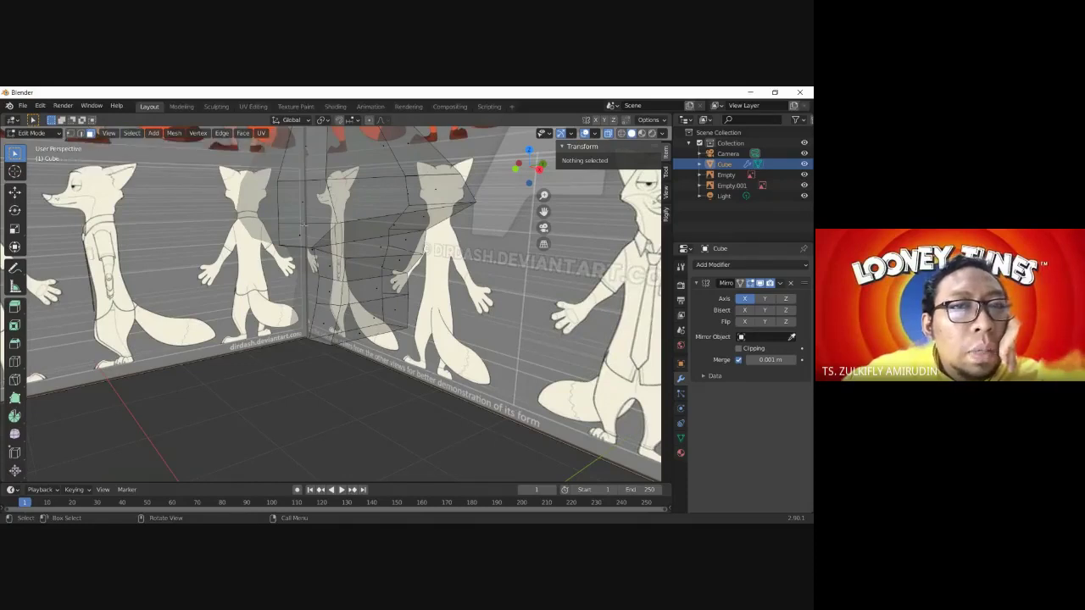
pyautogui.click(313, 213)
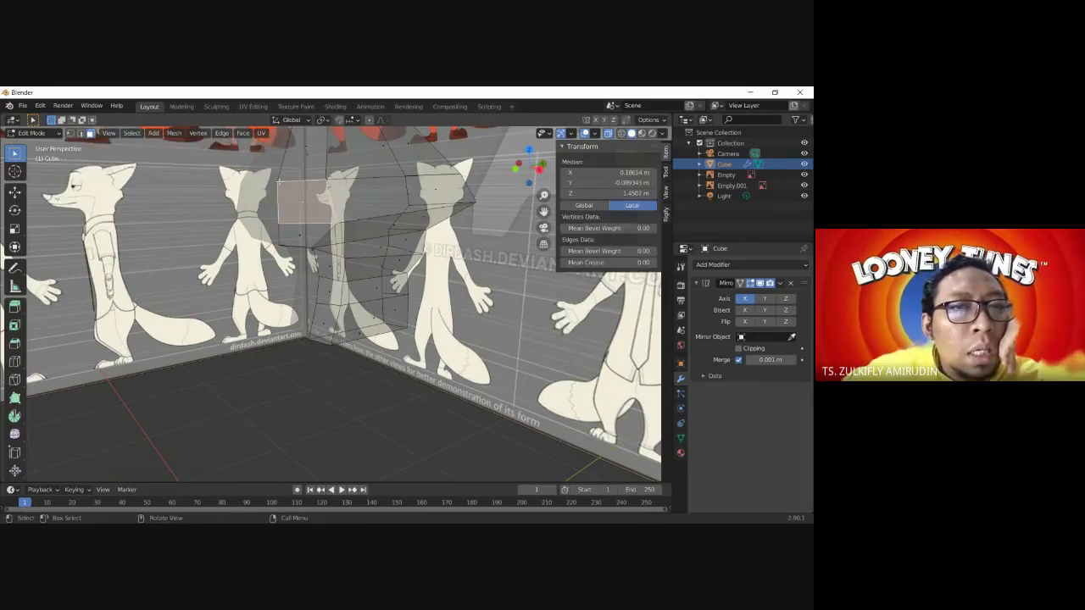
pyautogui.click(295, 235)
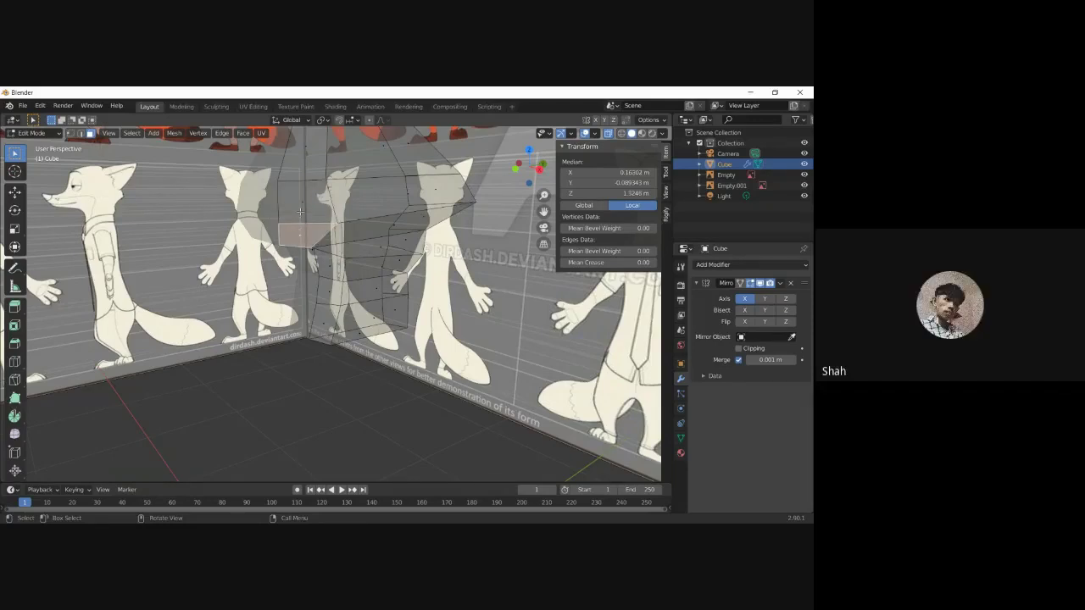
pyautogui.click(300, 211)
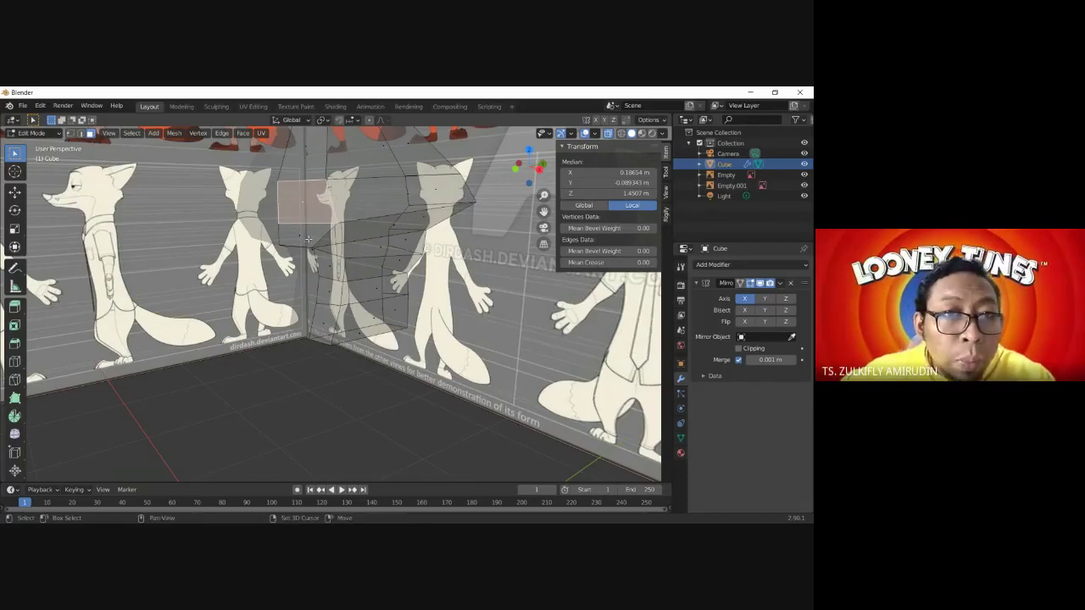
pyautogui.keyDown('shift'); pyautogui.click(309, 239); pyautogui.keyUp('shift')
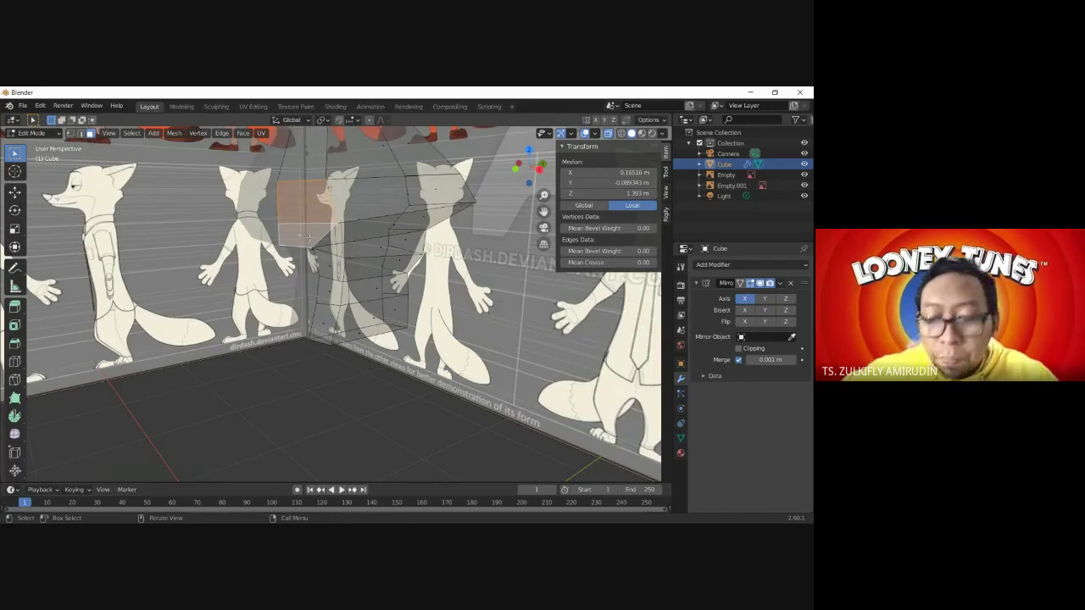
pyautogui.press('KP_3')
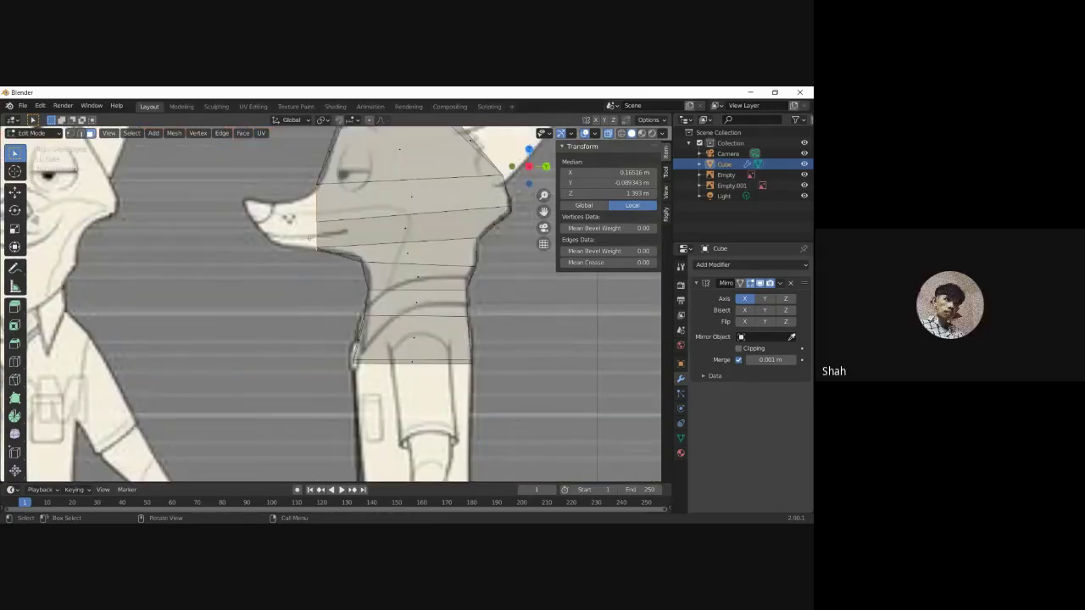
# - Extrude the front face forward over the drawn snout and cut two vertical loops across it
pyautogui.press('e')
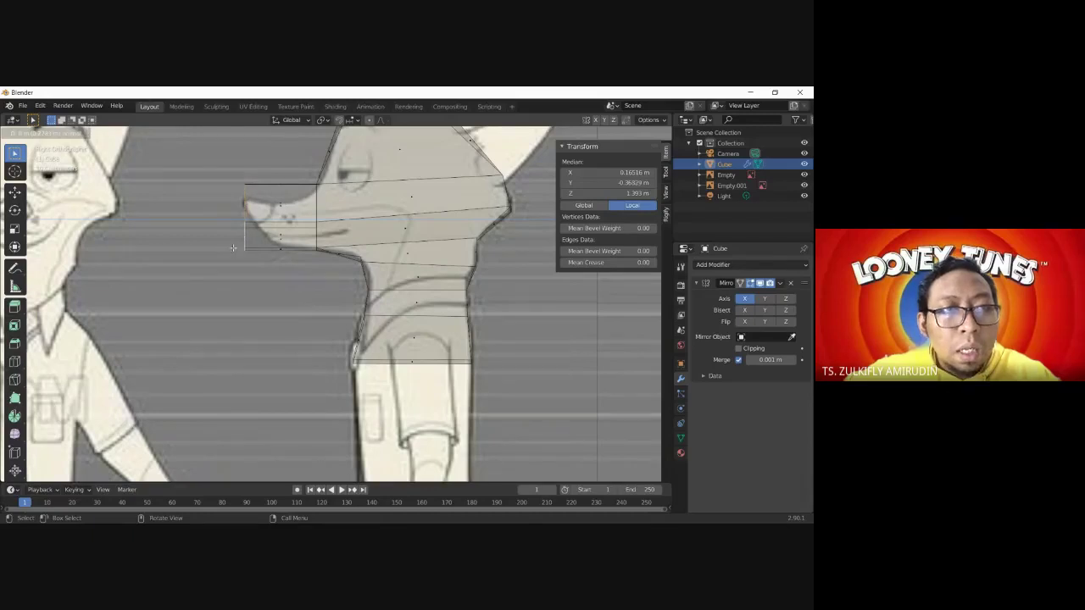
pyautogui.click(245, 248)
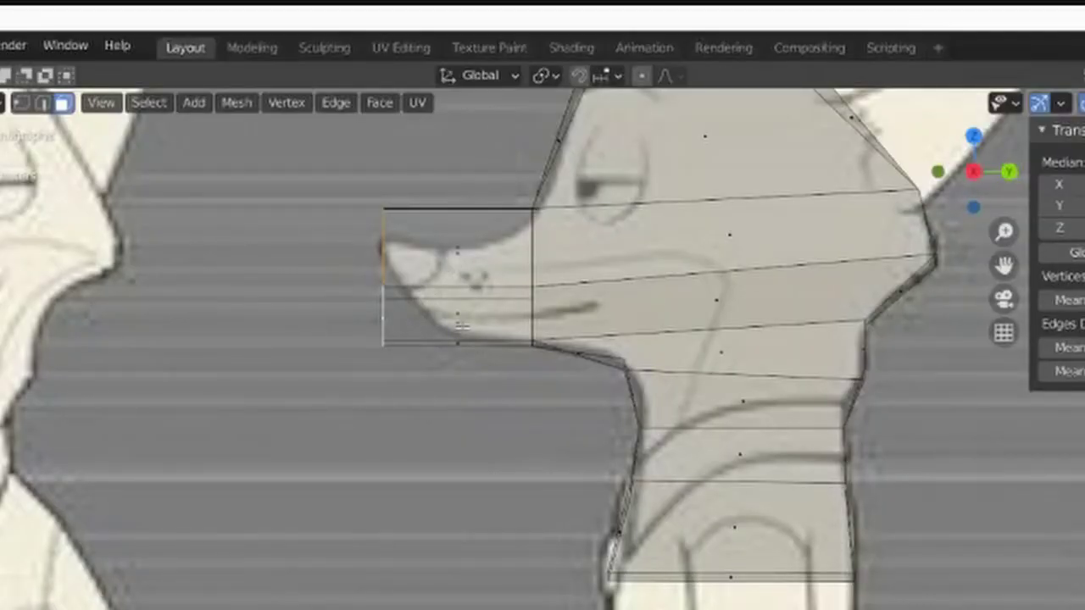
pyautogui.hotkey('ctrl', 'r')
pyautogui.scroll(1, 462, 326)
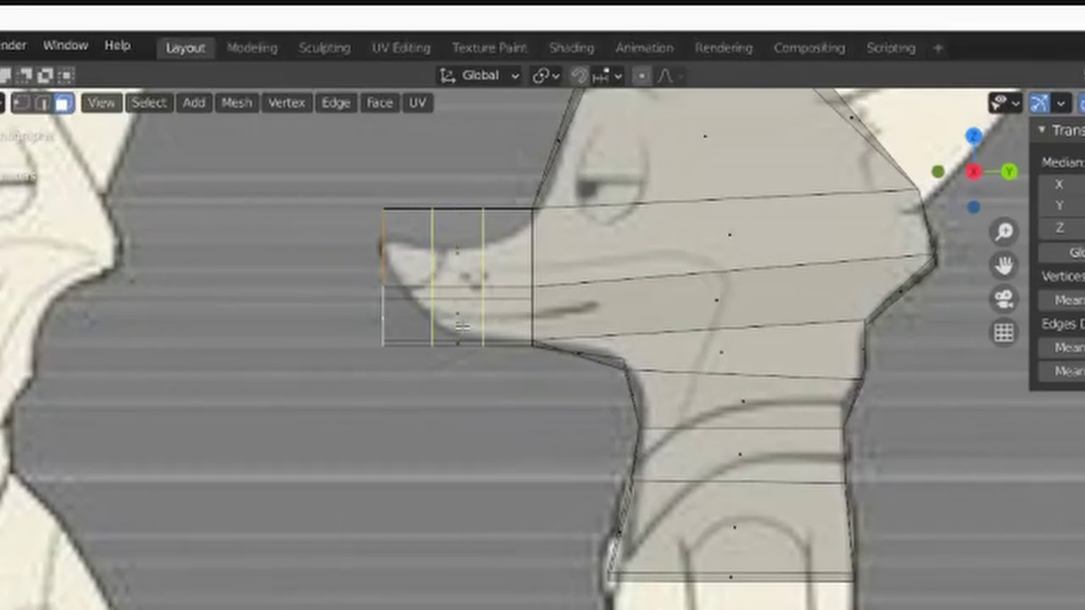
pyautogui.click(461, 327)
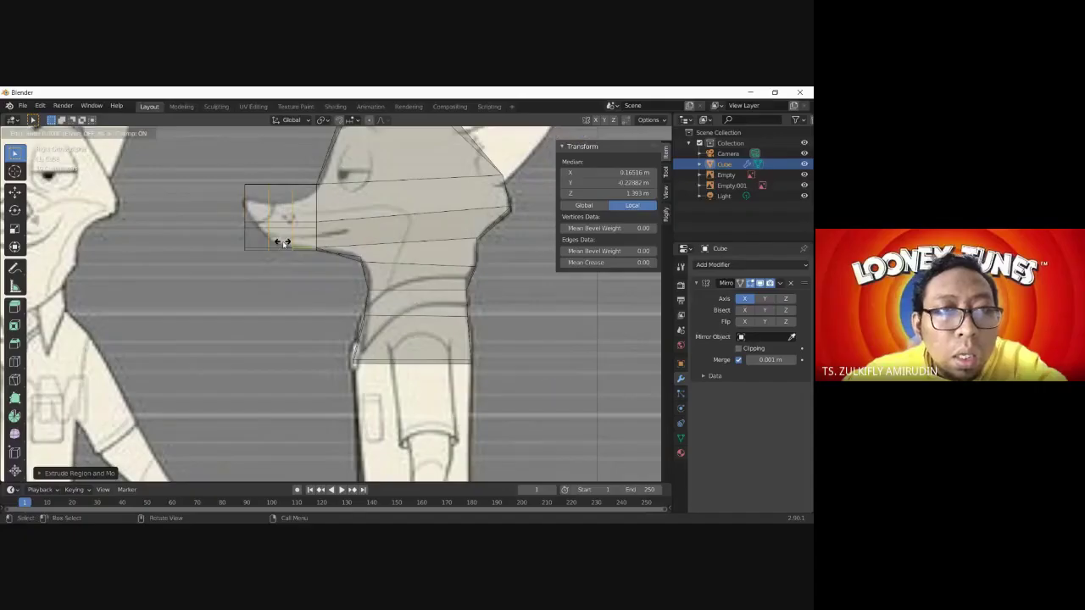
# - Keep the new edge loops and move the snout's top edge toward the drawn outline
pyautogui.click(284, 243)
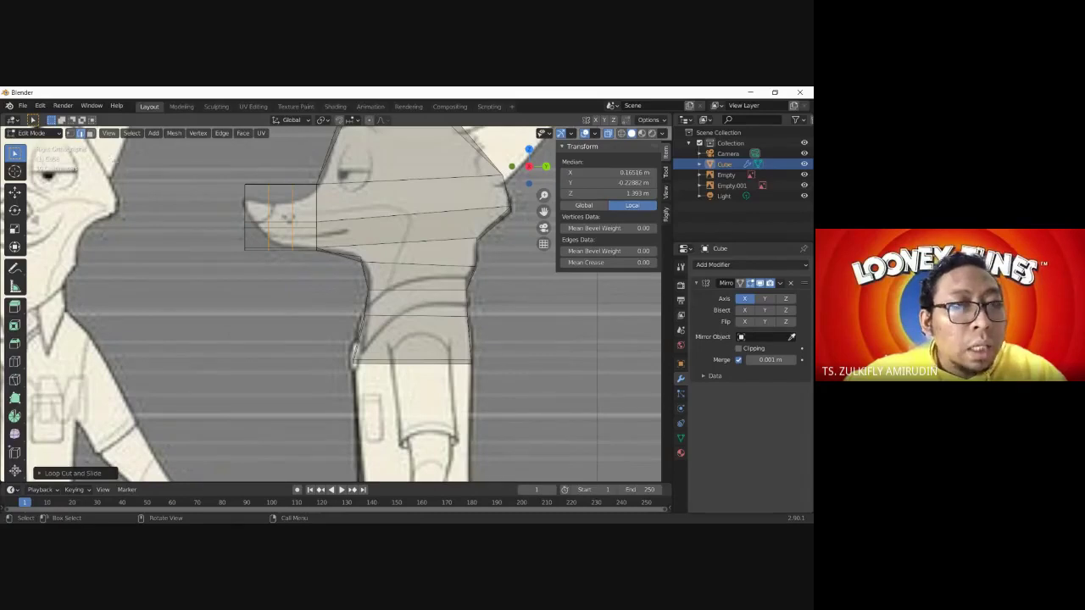
pyautogui.click(276, 218)
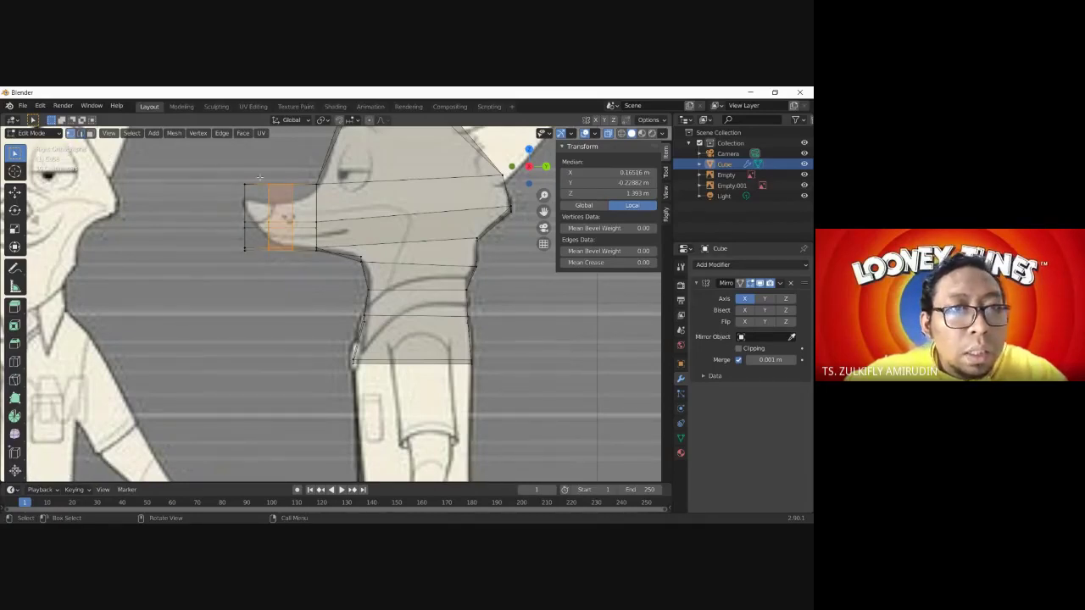
pyautogui.click(302, 189)
pyautogui.press('g')
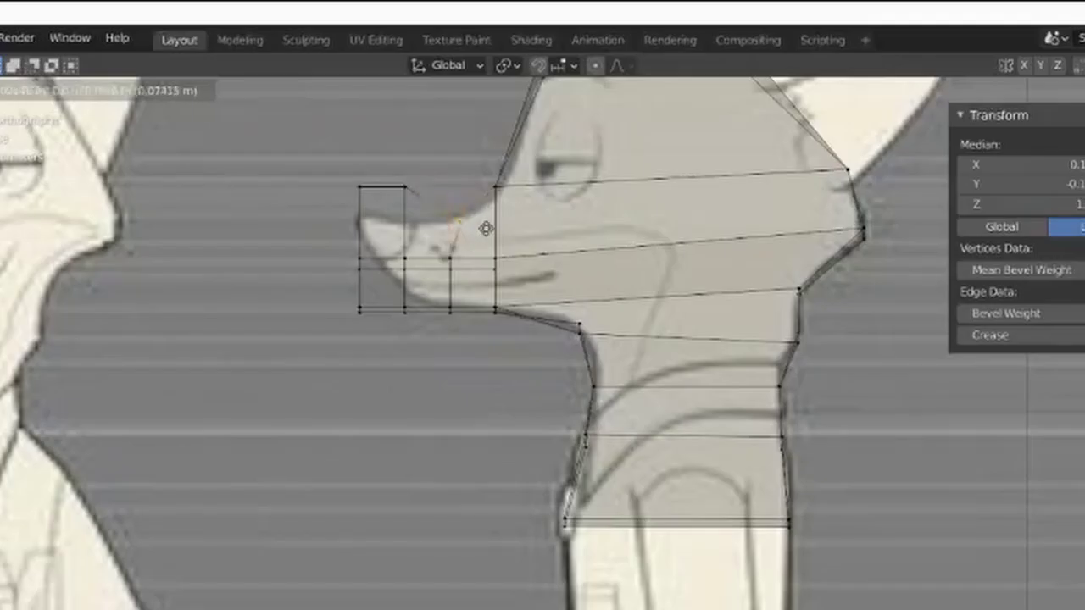
pyautogui.click(479, 226)
# - Lower the two top vertices at the snout's back onto the snout outline
pyautogui.click(390, 191)
pyautogui.press('g')
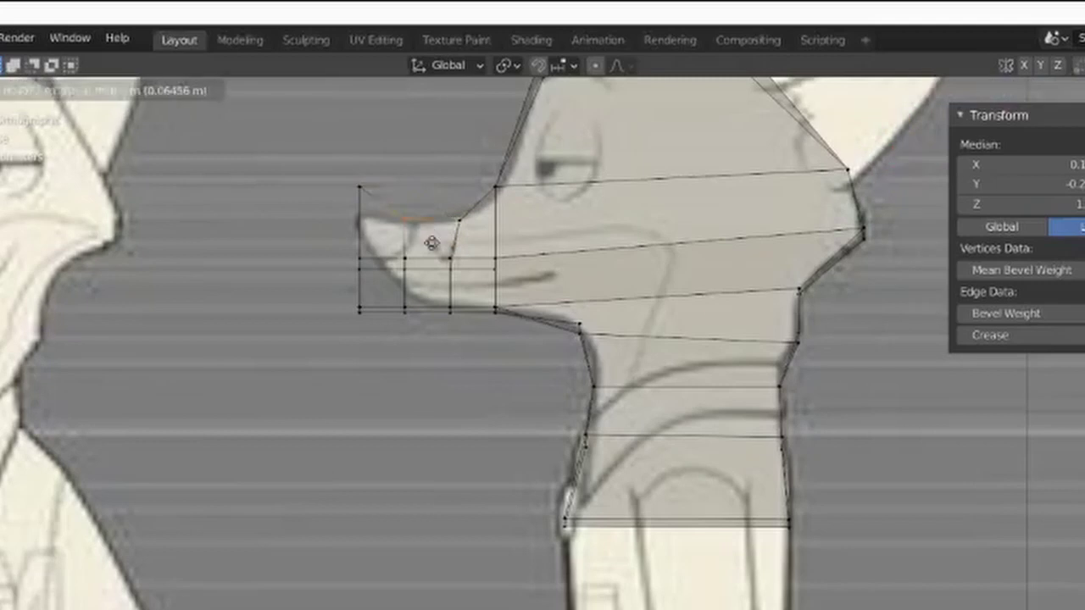
pyautogui.click(431, 242)
pyautogui.click(360, 186)
pyautogui.press('g')
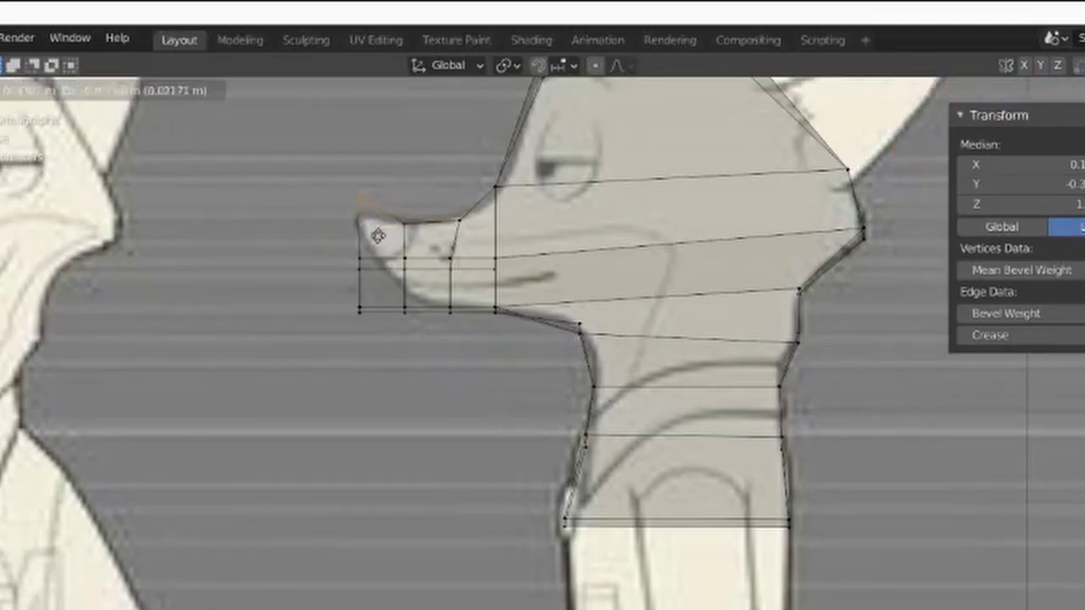
pyautogui.click(381, 246)
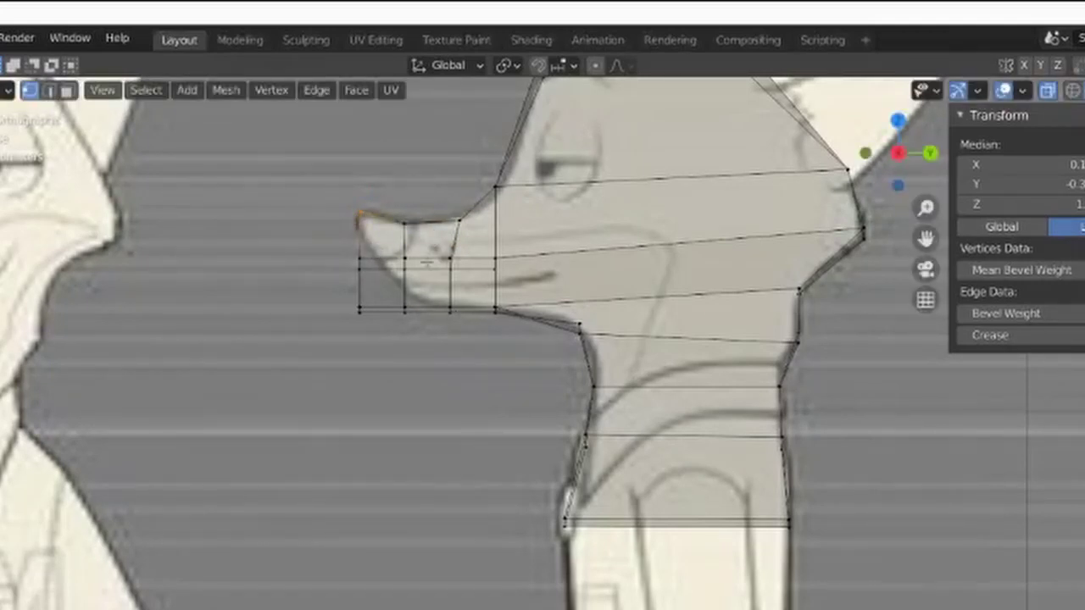
# - Raise the snout's bottom vertices up onto the chin line
pyautogui.click(450, 312)
pyautogui.press('g')
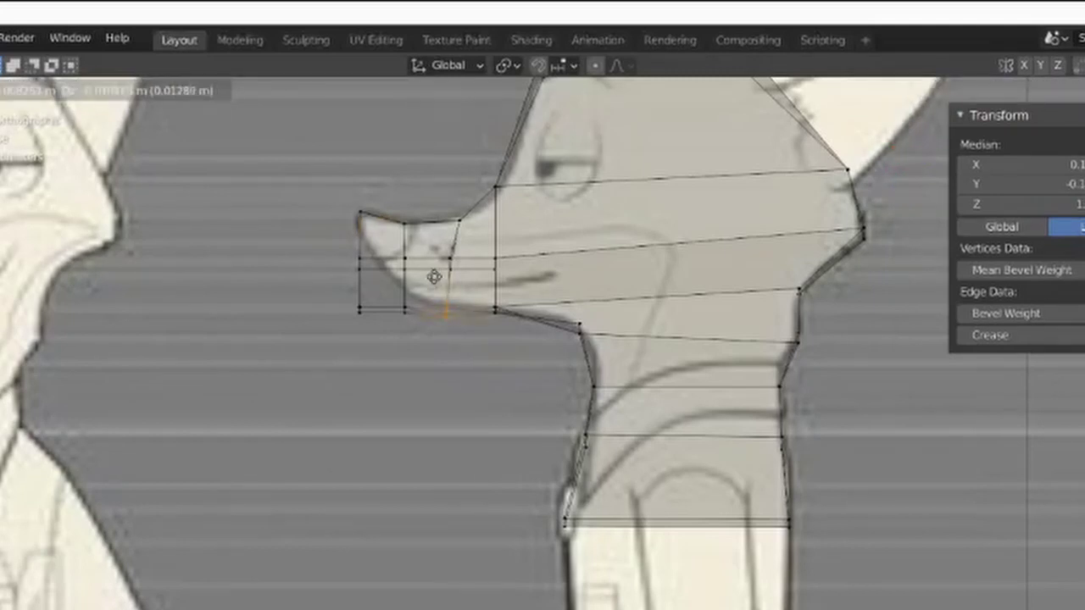
pyautogui.click(432, 284)
pyautogui.click(404, 308)
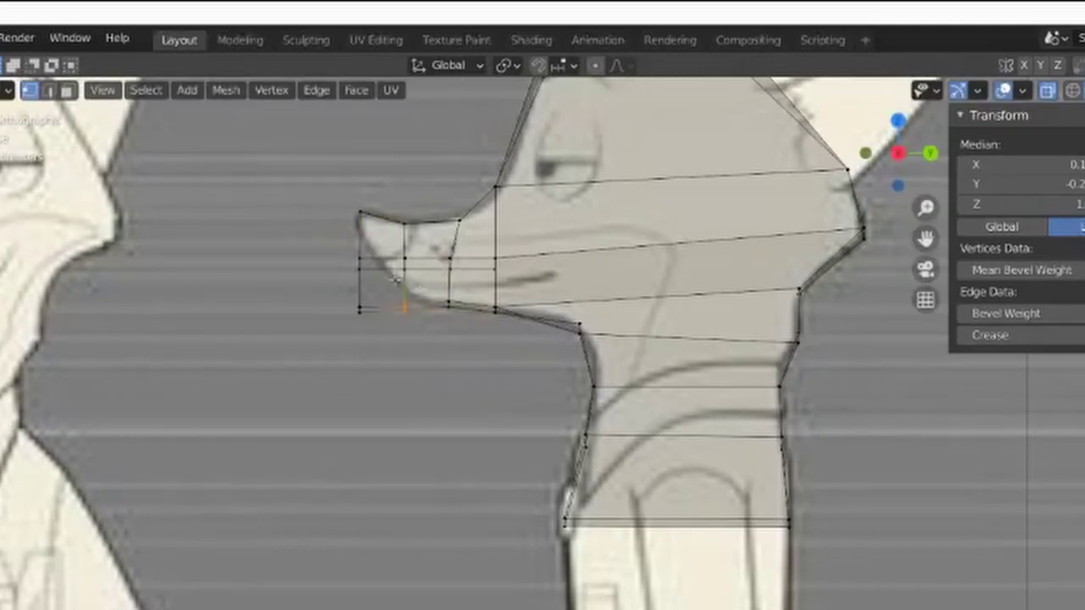
pyautogui.press('g')
pyautogui.click(392, 263)
# - Lift the remaining lower snout vertices toward the nose tip, then clear the selection
pyautogui.click(359, 309)
pyautogui.press('g')
pyautogui.click(377, 253)
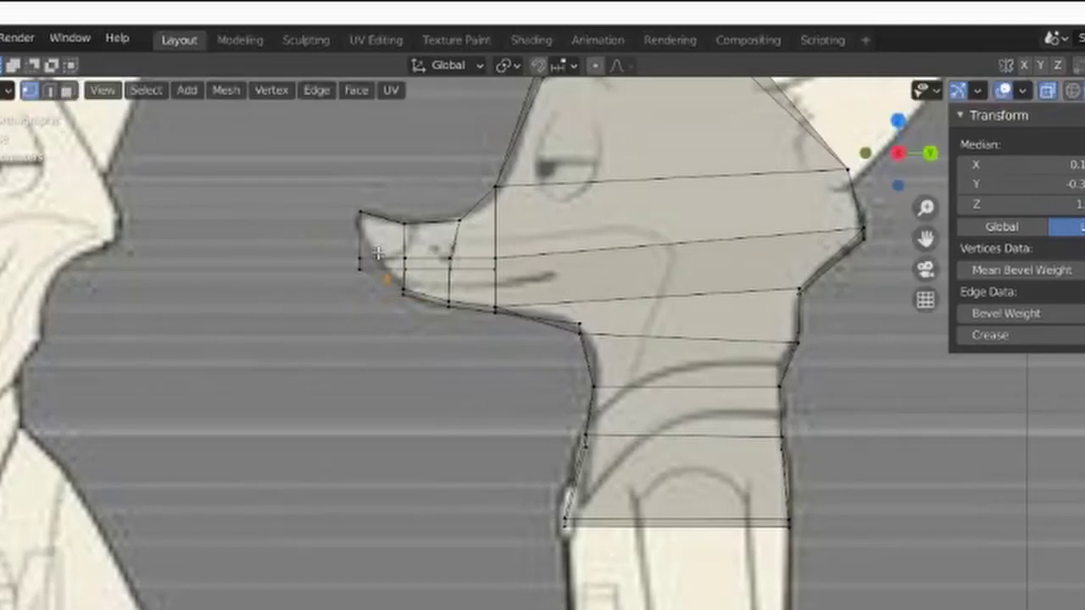
pyautogui.click(359, 269)
pyautogui.press('g')
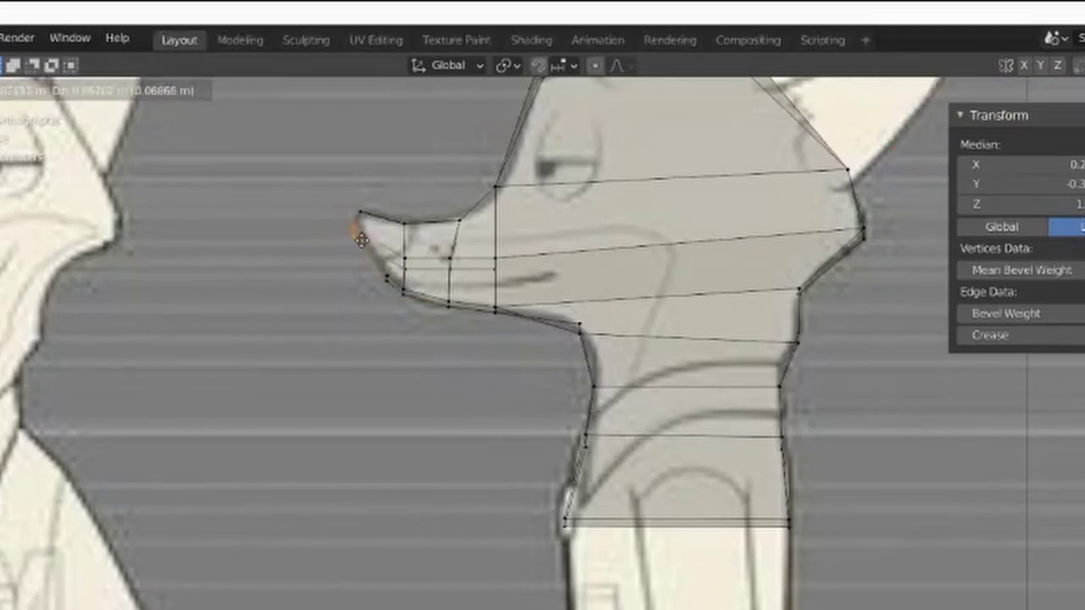
pyautogui.click(358, 222)
pyautogui.click(436, 415)
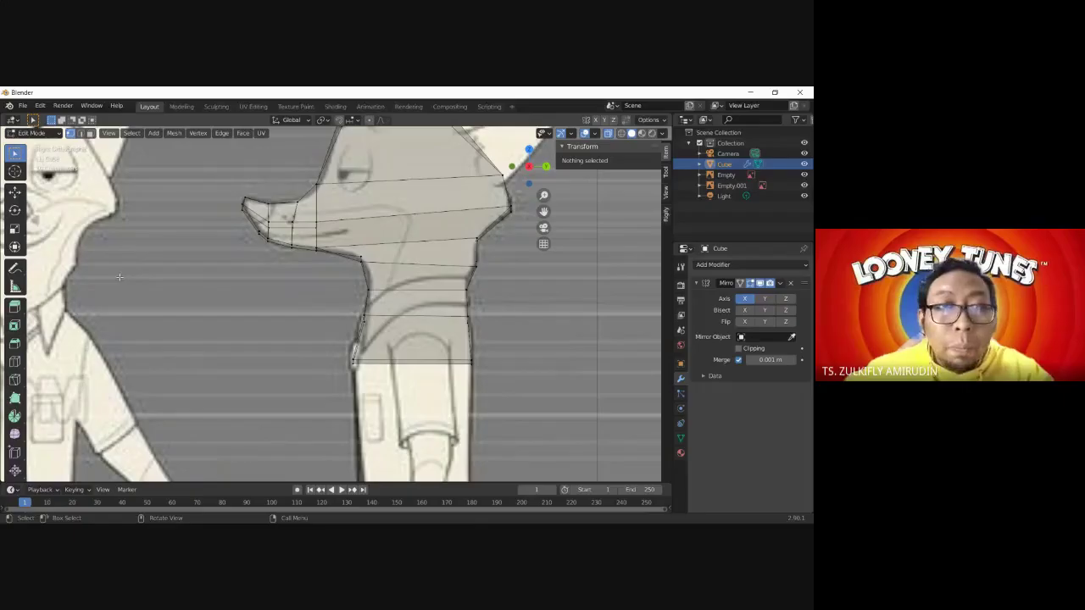
# - In Front view, draw an annotation circle around the fox's snout
pyautogui.press('KP_1')
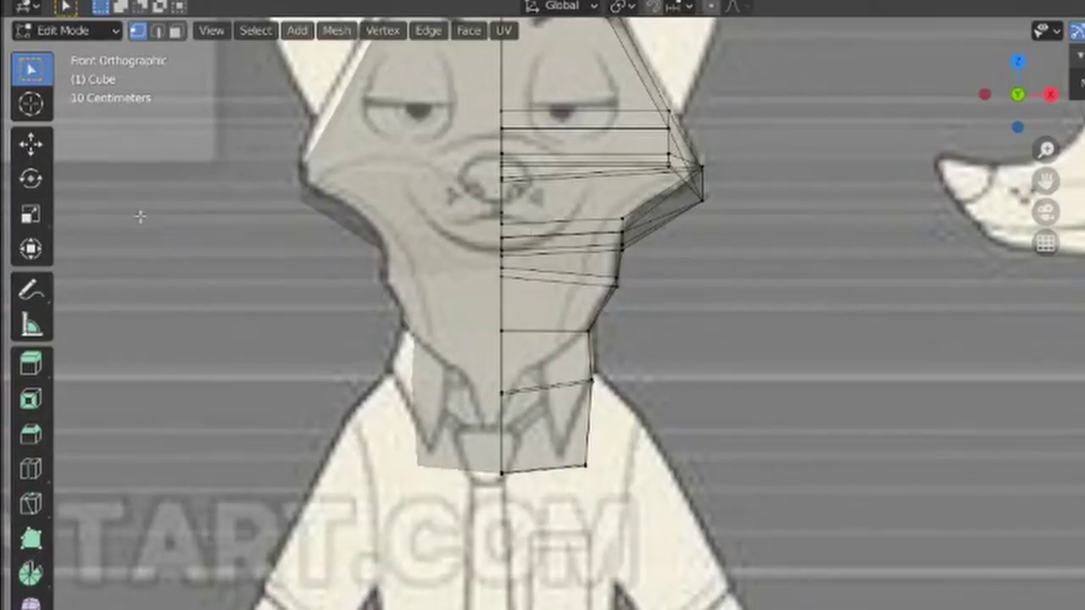
pyautogui.click(31, 291)
pyautogui.moveTo(465, 140)
pyautogui.mouseDown()
pyautogui.moveTo(588, 205)
pyautogui.moveTo(496, 129)
pyautogui.mouseUp()
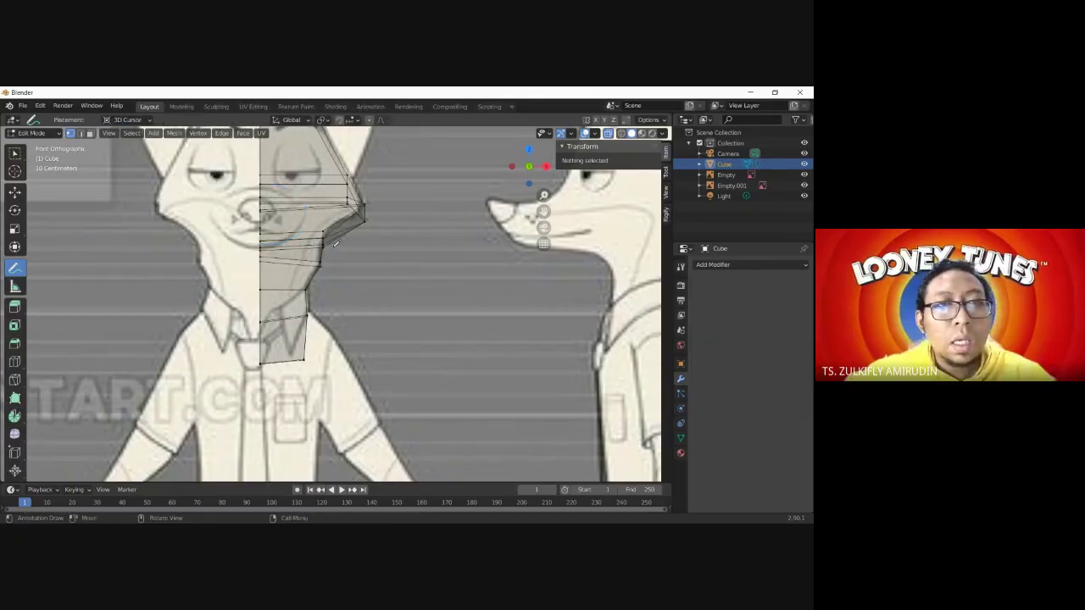
# - Zoom the front view and start saving the scene with Ctrl+S
pyautogui.scroll(-1, 378, 243)
pyautogui.scroll(-1, 373, 250)
pyautogui.scroll(-2, 368, 254)
pyautogui.scroll(2, 362, 260)
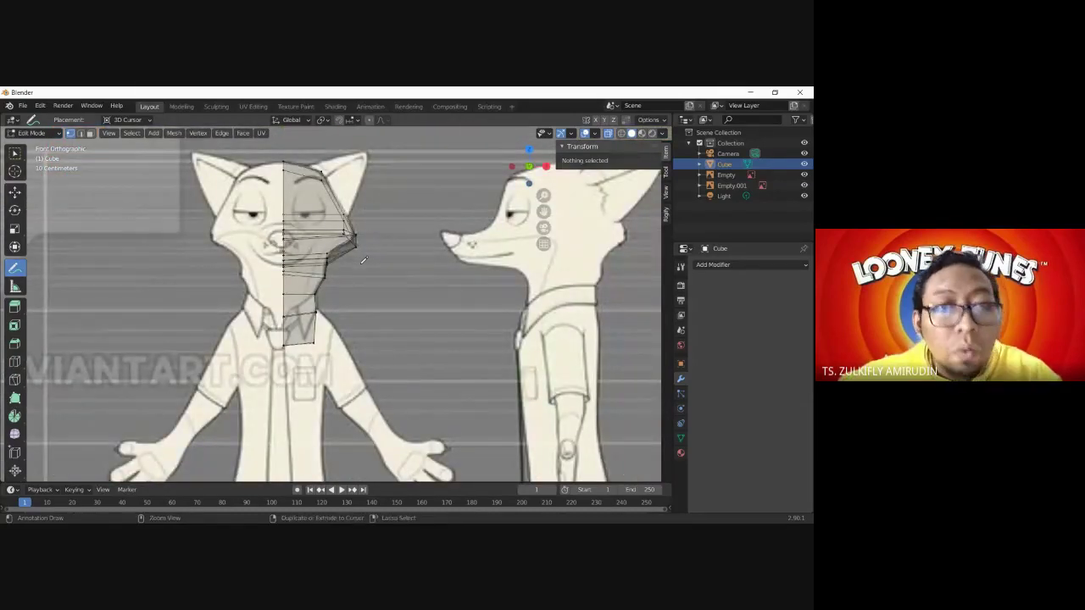
pyautogui.hotkey('ctrl', 's')
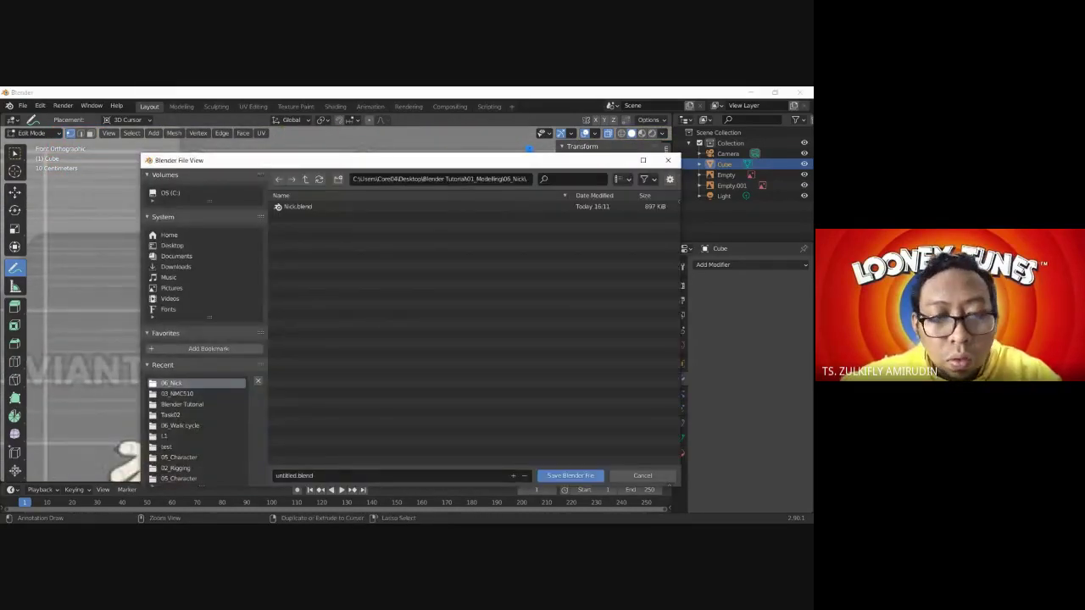
# - Save the scene as 'Nick Tutorial.blend'
pyautogui.write('Nick Tu')
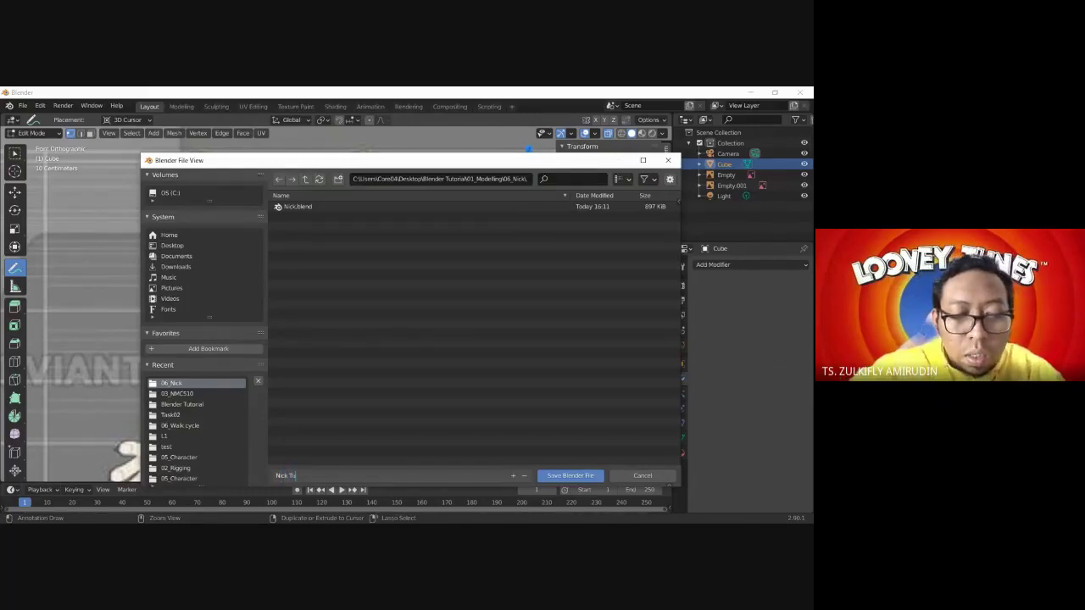
pyautogui.write('torial.blend')
pyautogui.click(594, 475)
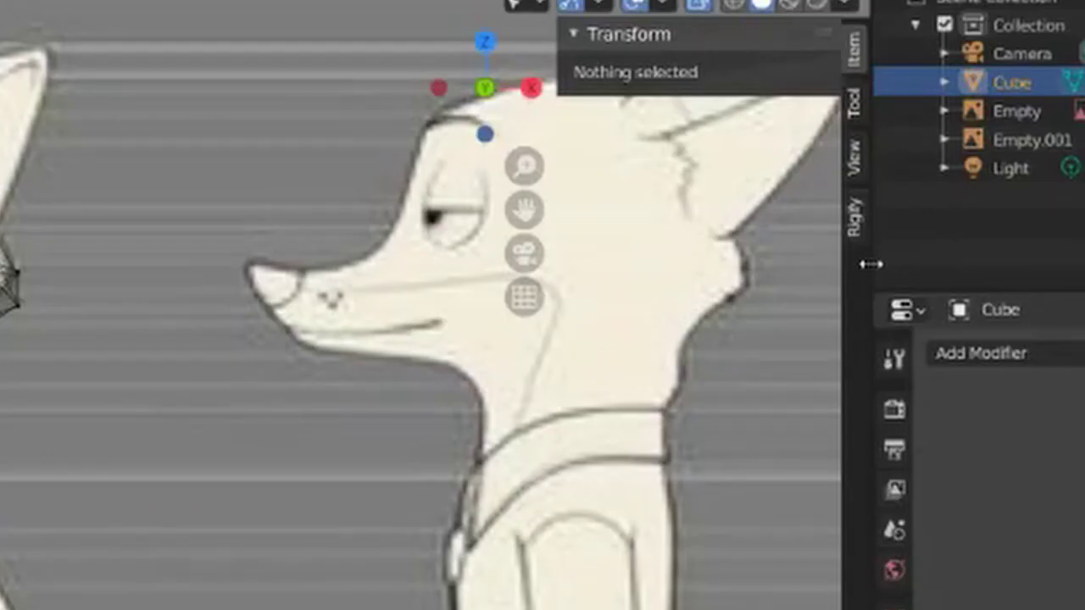
# - Split the 3D view vertically into two viewports and reorient the right one's view of the mesh
pyautogui.rightClick(870, 264)
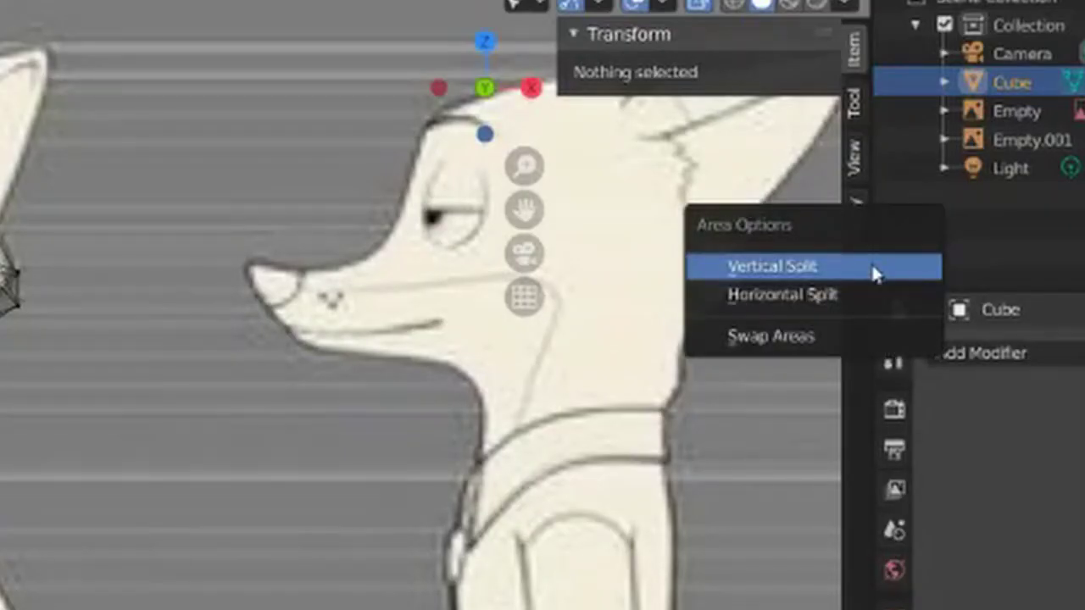
pyautogui.click(873, 300)
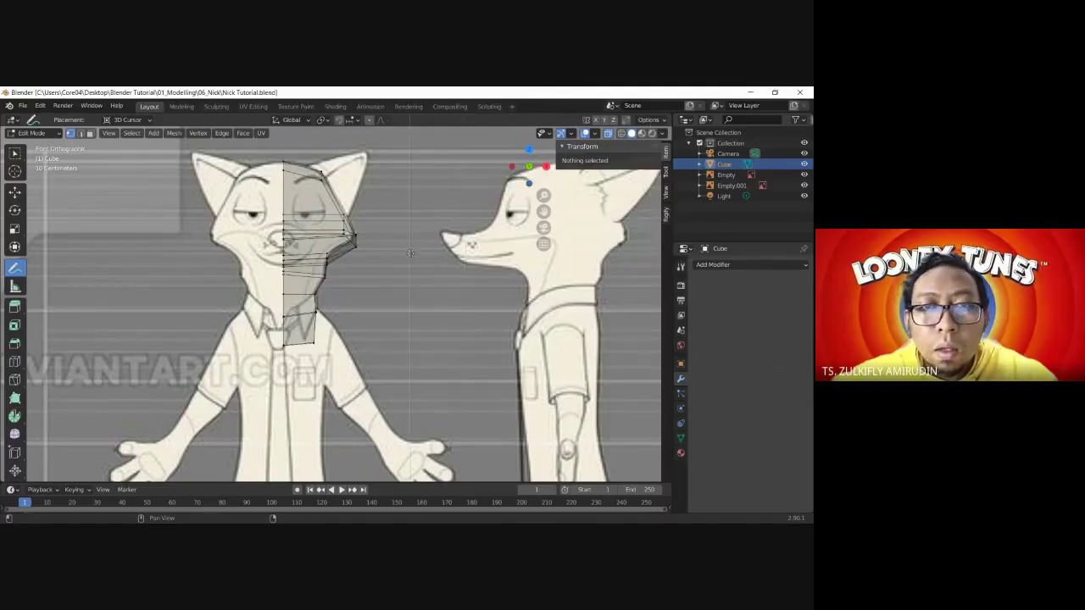
pyautogui.click(410, 253)
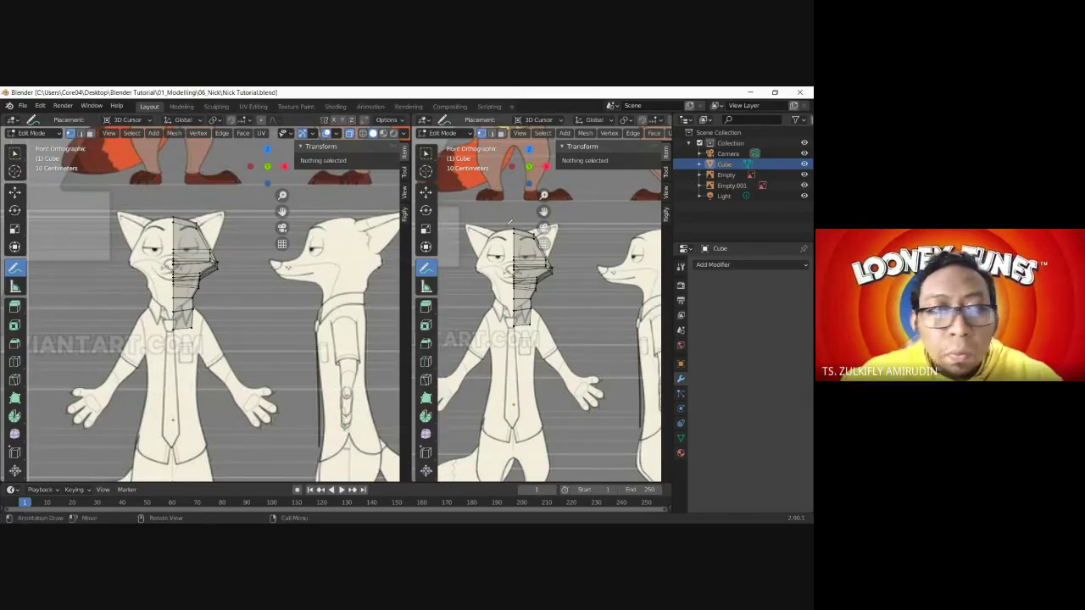
pyautogui.click(14, 155)
pyautogui.moveTo(559, 287)
pyautogui.mouseDown(button='middle')
pyautogui.moveTo(528, 380)
pyautogui.moveTo(555, 411)
pyautogui.mouseUp(button='middle')
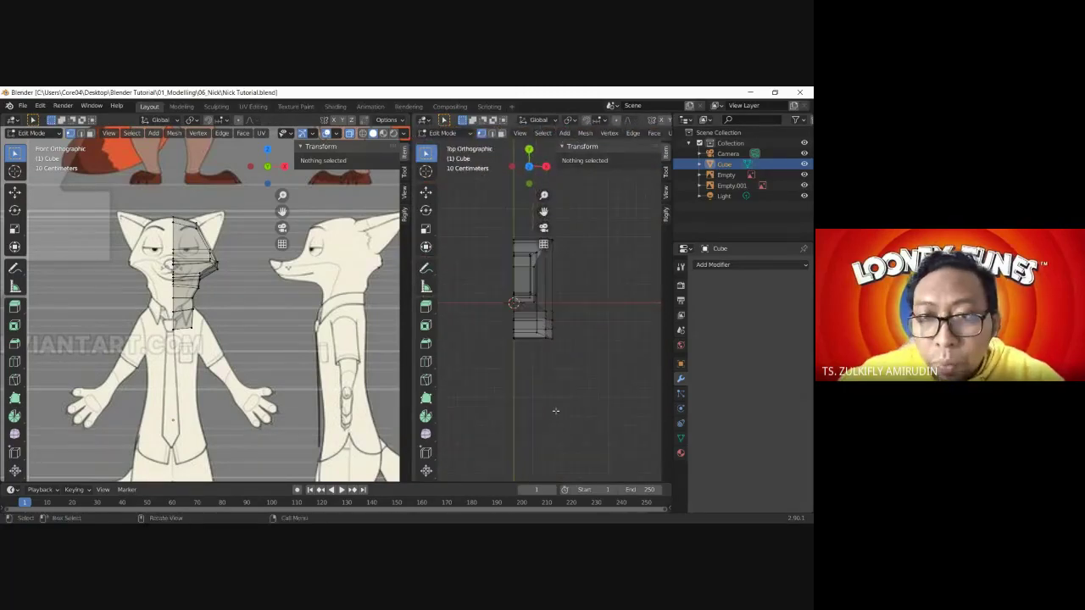
# - Box-select two groups of snout corner vertices and move them inward in the top view
pyautogui.scroll(3, 559, 370)
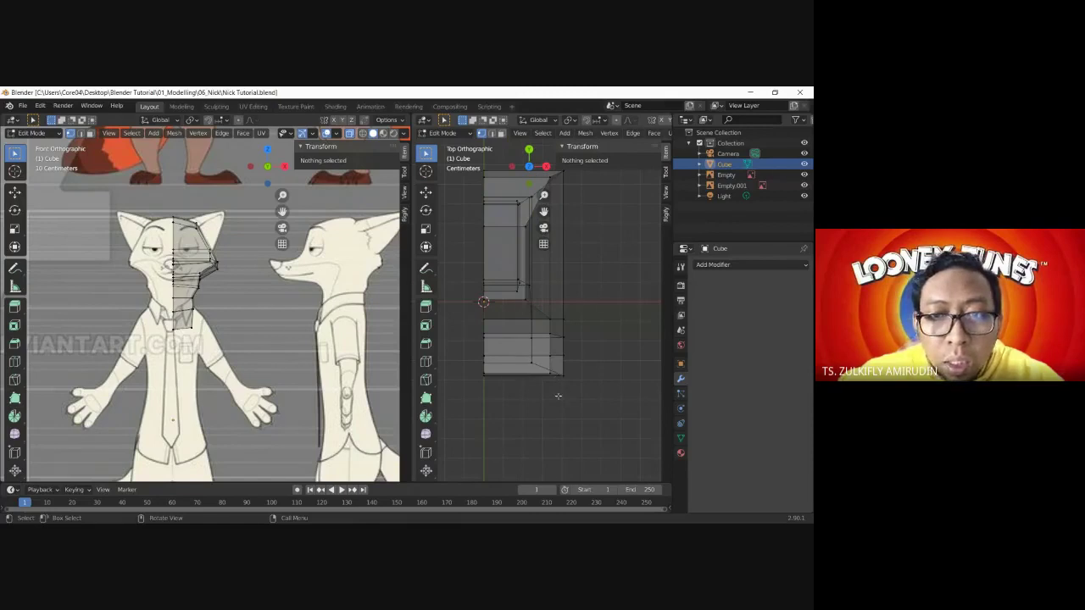
pyautogui.moveTo(571, 391); pyautogui.dragTo(525, 349)
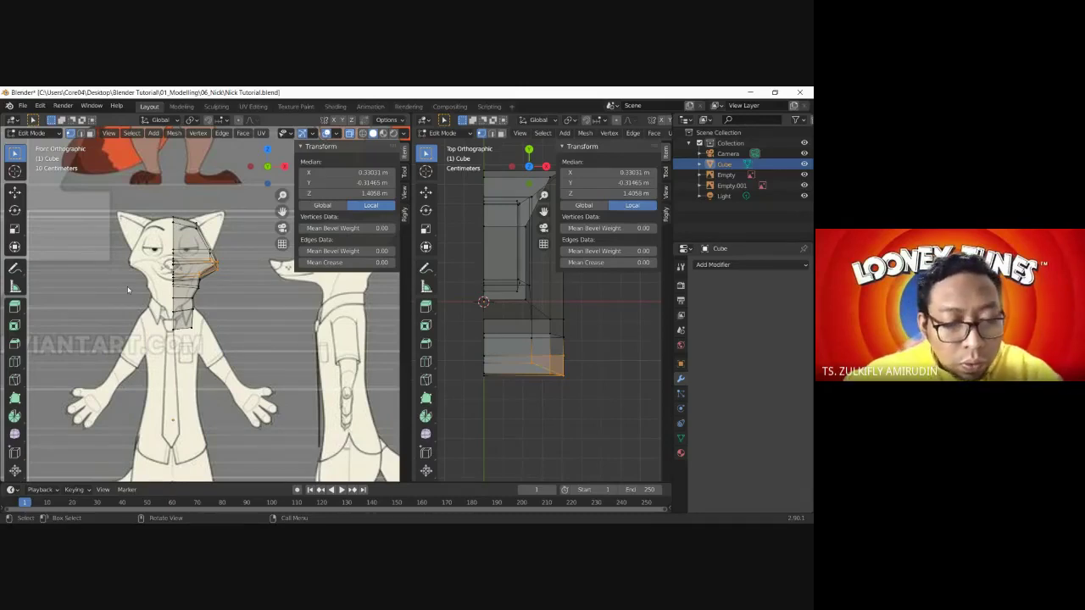
pyautogui.press('g')
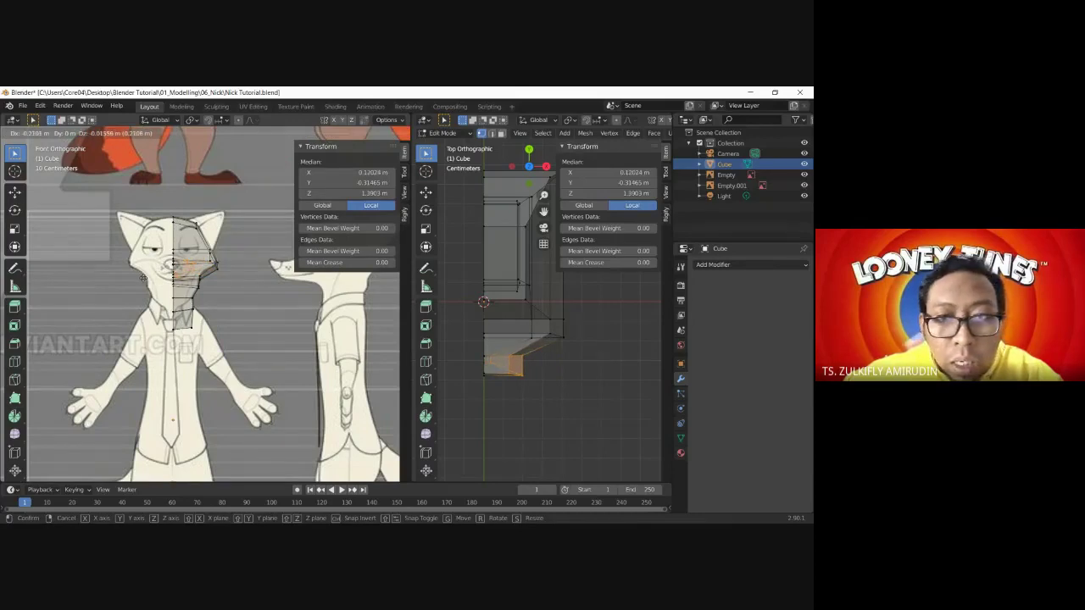
pyautogui.click(144, 278)
pyautogui.moveTo(581, 349); pyautogui.dragTo(518, 331)
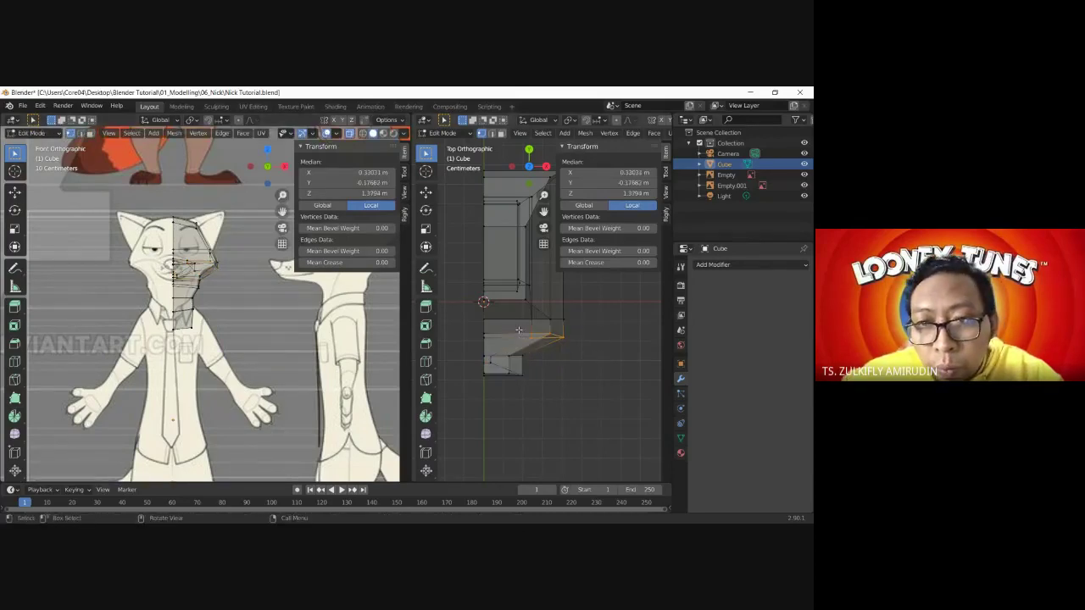
pyautogui.press('g')
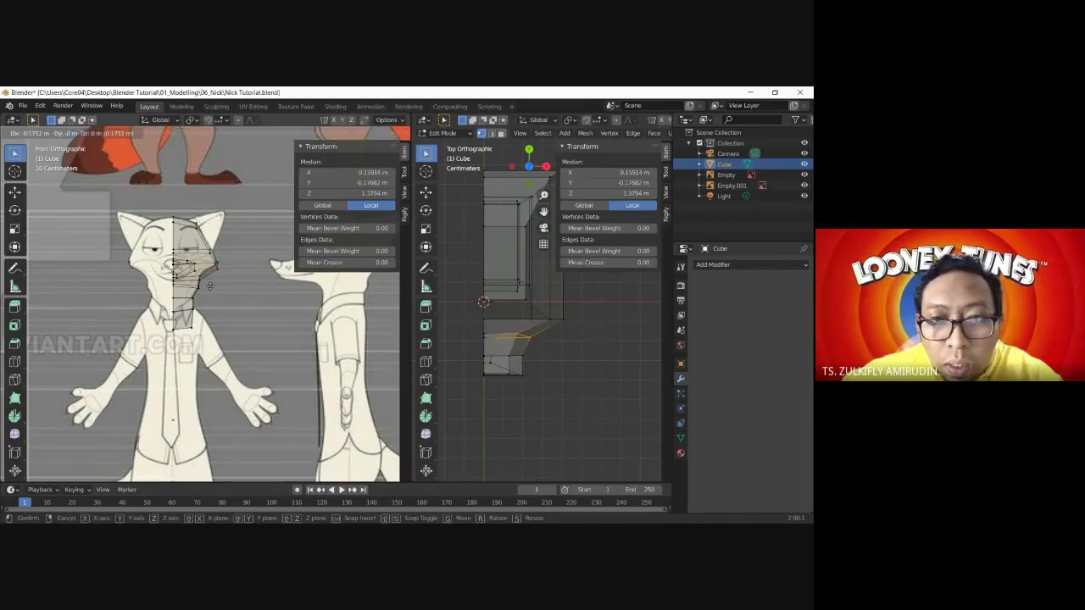
pyautogui.click(209, 285)
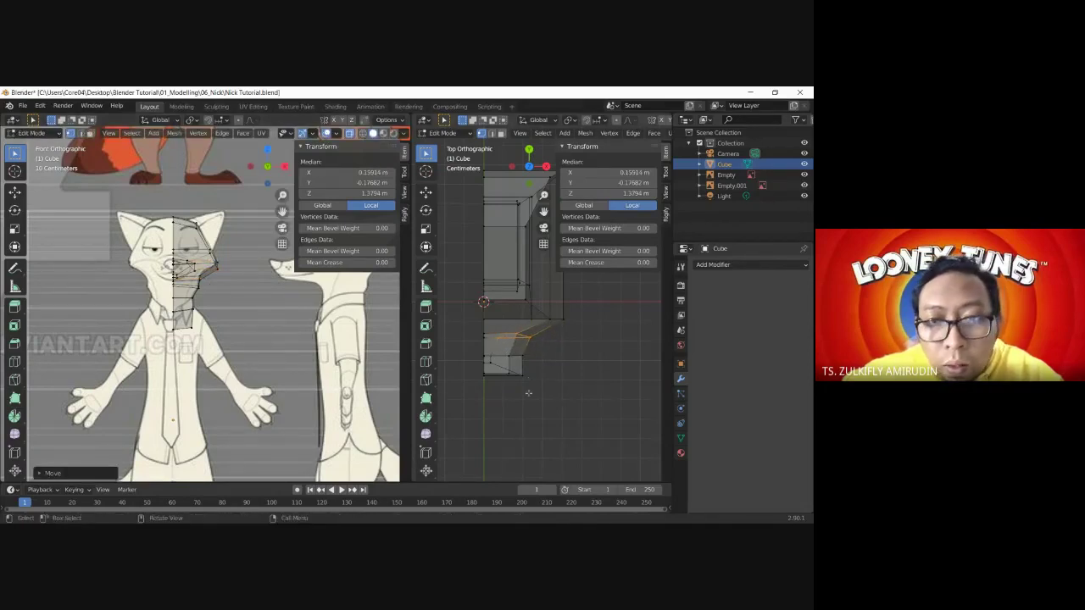
# - Reposition a bottom snout vertex and the outer corner vertex, to X 0.34944 m, Z 1.4112 m
pyautogui.click(502, 373)
pyautogui.press('g')
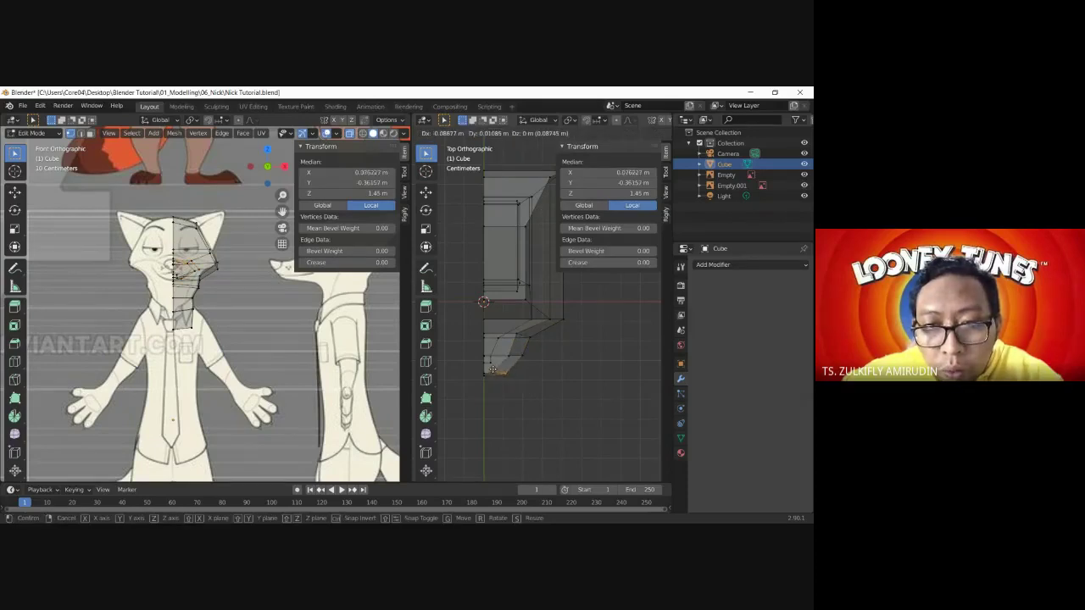
pyautogui.click(490, 367)
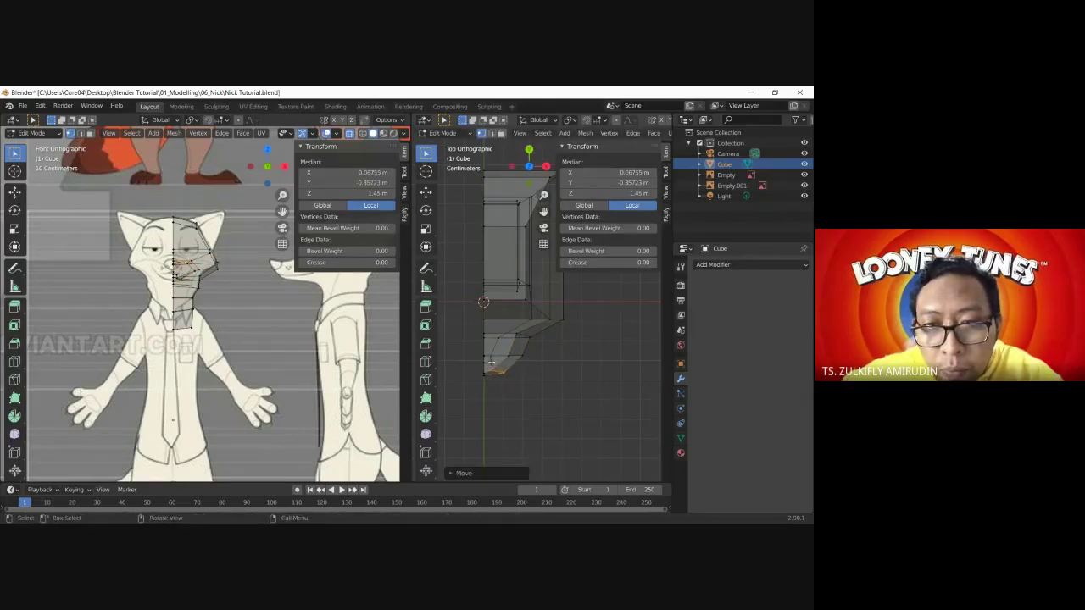
pyautogui.click(495, 362)
pyautogui.scroll(1, 496, 364)
pyautogui.press('b')
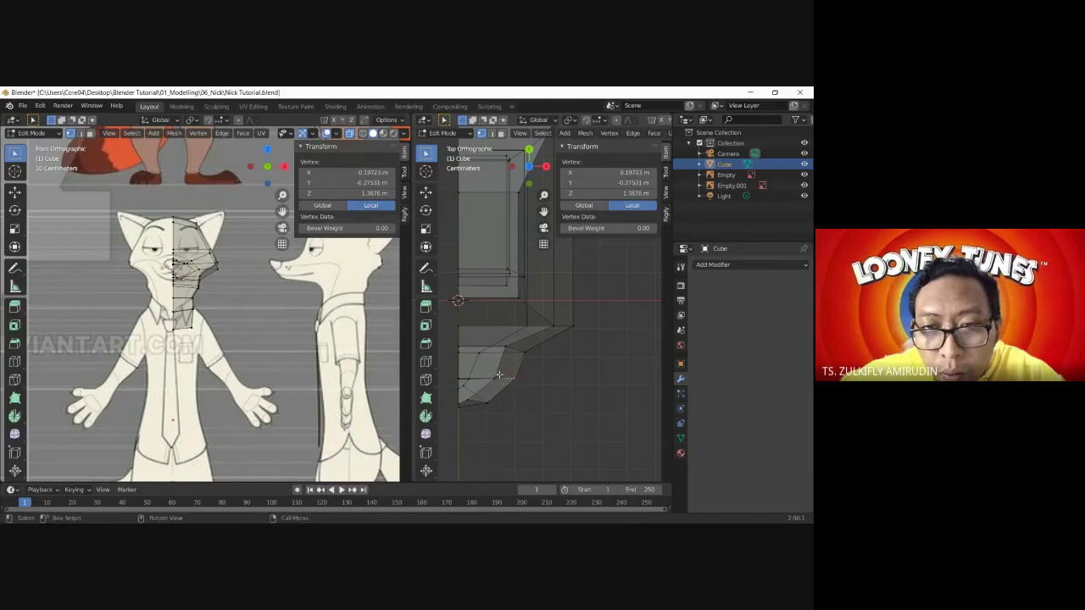
pyautogui.moveTo(591, 315); pyautogui.dragTo(522, 337)
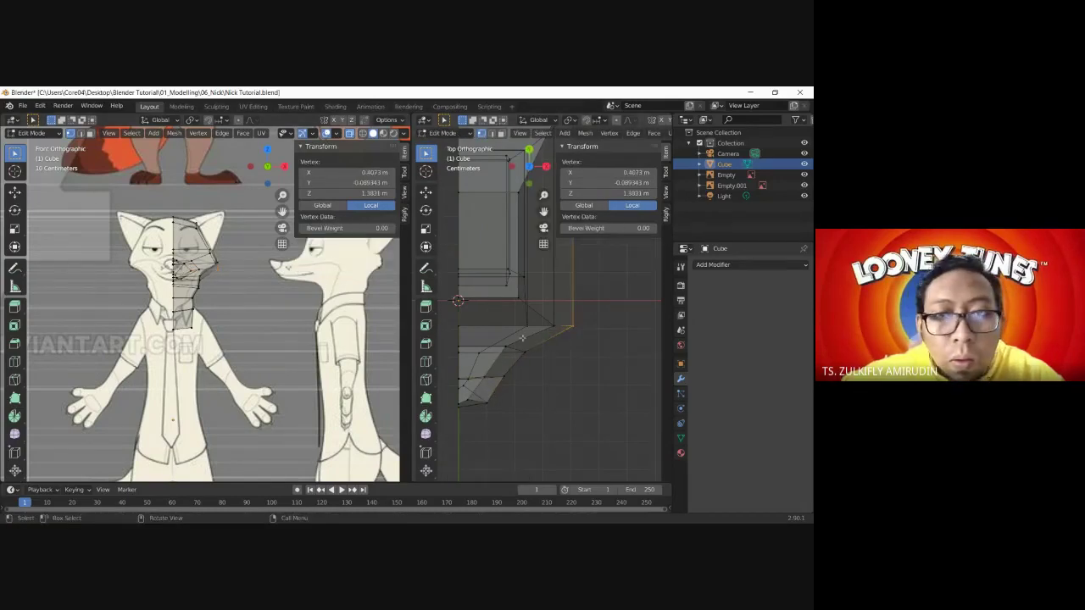
pyautogui.press('g')
pyautogui.click(561, 320)
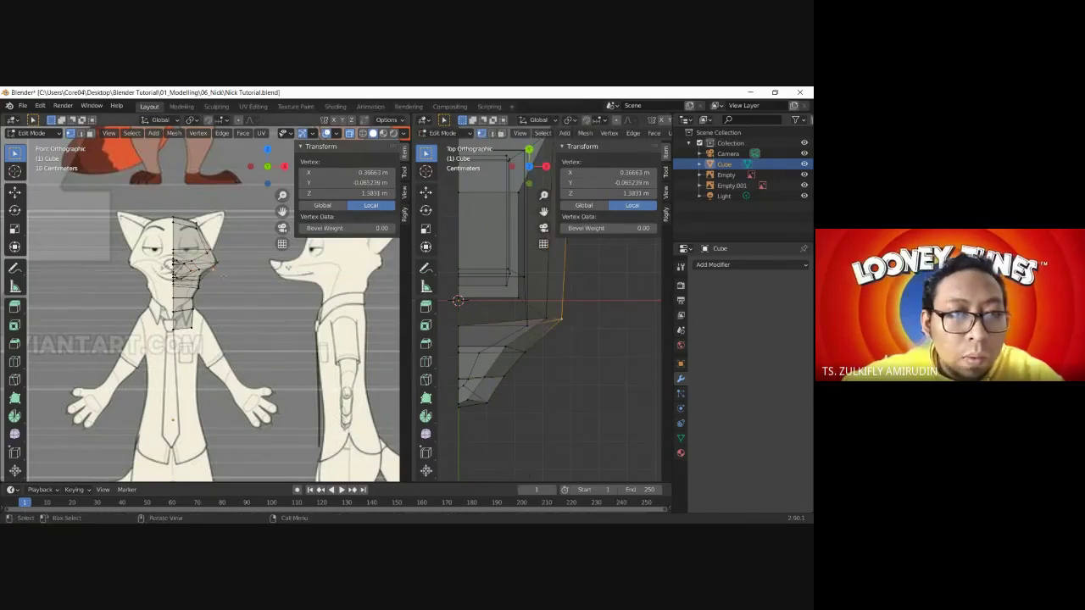
pyautogui.scroll(5, 224, 275)
pyautogui.keyDown('shift'); pyautogui.scroll(3, 229, 284); pyautogui.keyUp('shift')
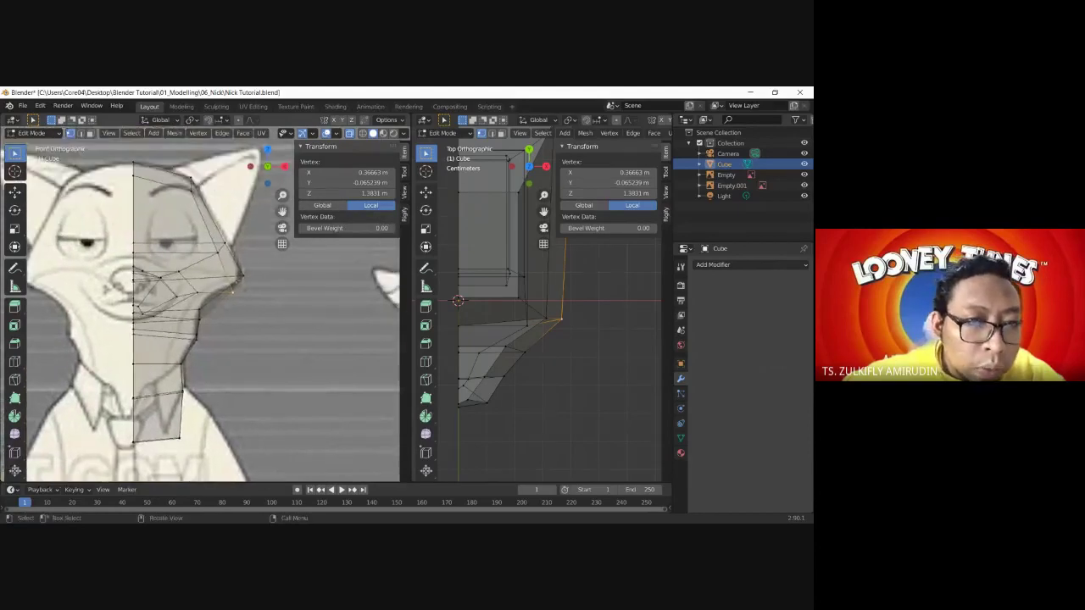
pyautogui.scroll(2, 224, 288)
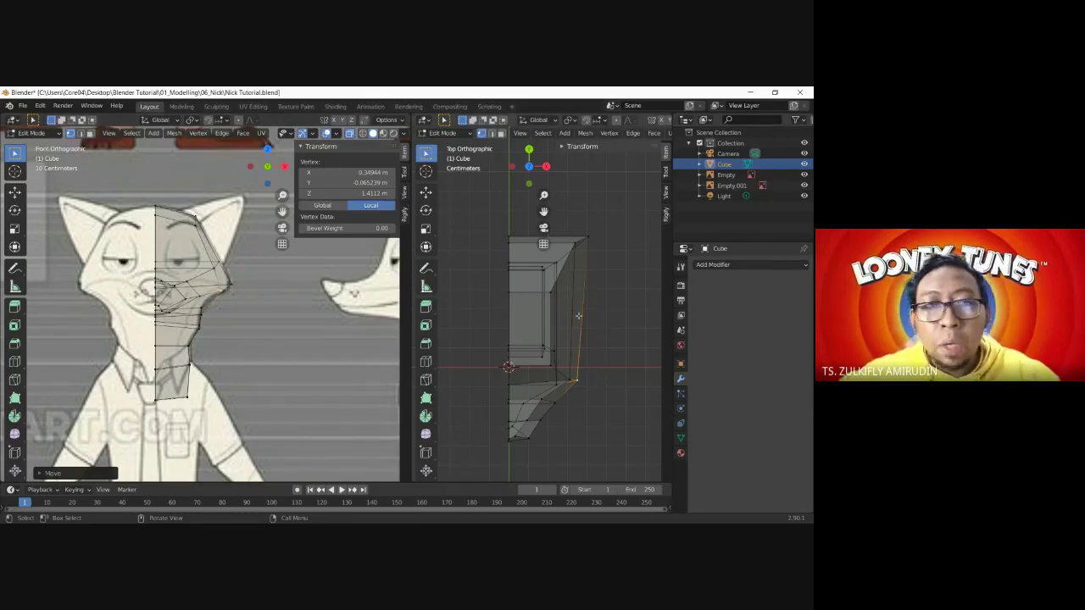
pyautogui.scroll(-2, 591, 325)
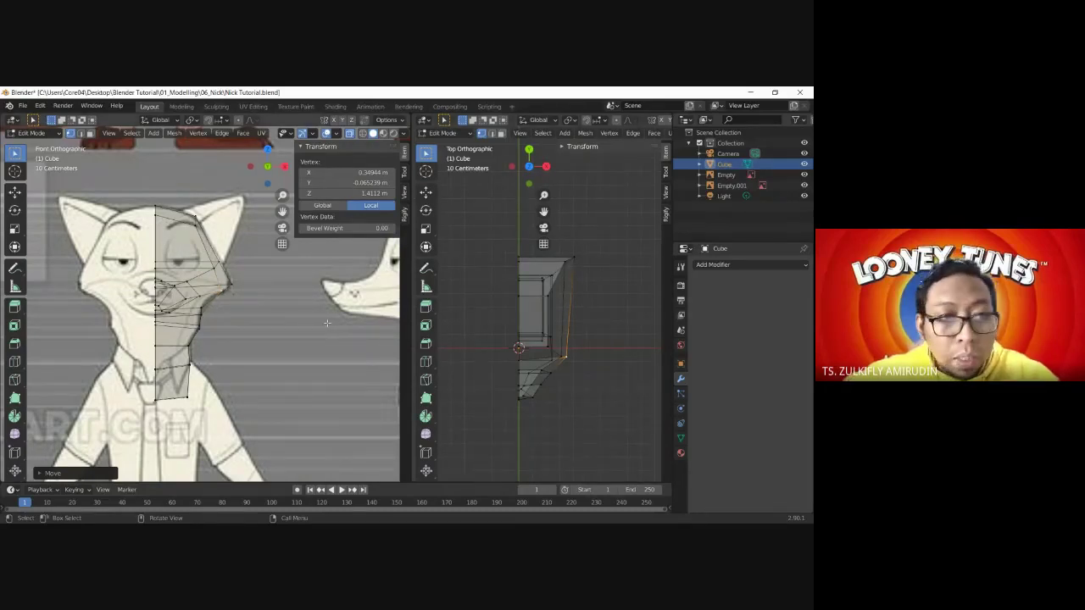
# - Cycle the left viewport through side and top views, ending in Right Orthographic
pyautogui.press('KP_3')
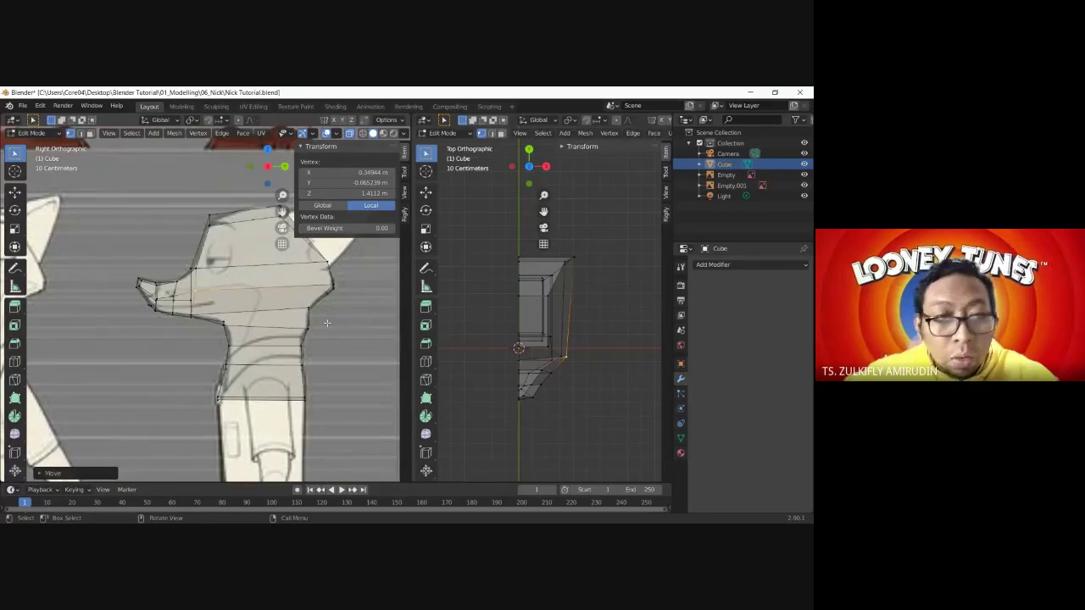
pyautogui.press('KP_7')
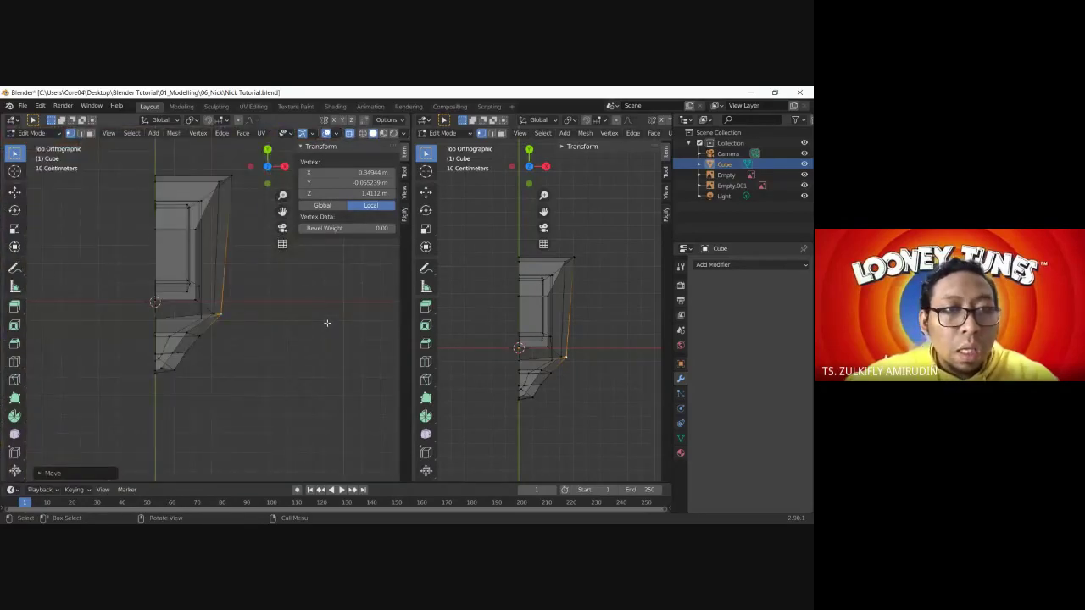
pyautogui.press('KP_3')
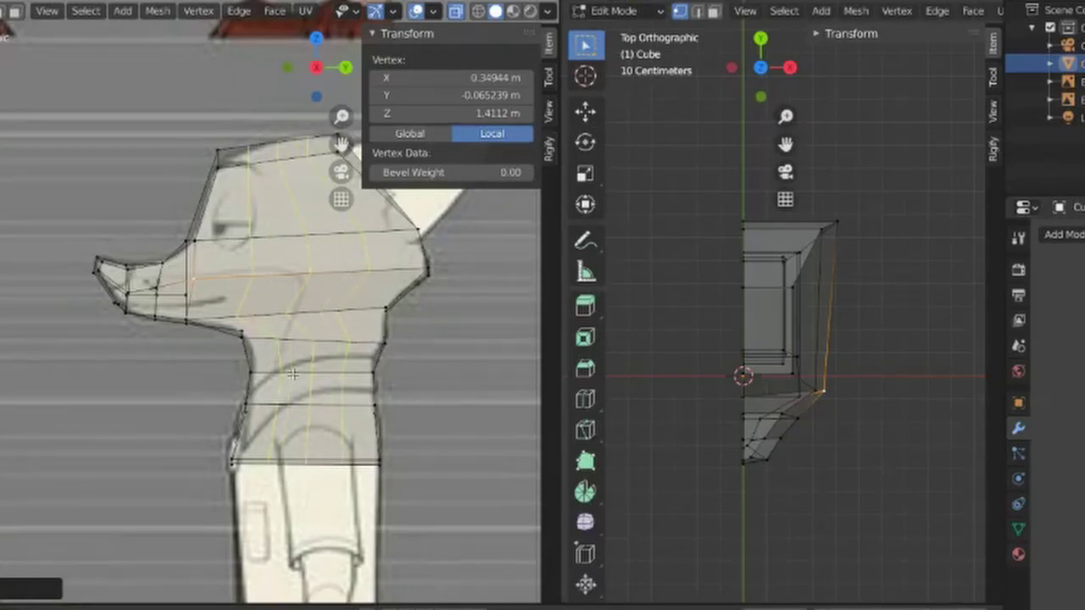
# - Slide an extra edge loop into place around the fox head
pyautogui.press('2')
pyautogui.keyDown('alt'); pyautogui.click(328, 383); pyautogui.keyUp('alt')
pyautogui.press('g')
pyautogui.press('g')
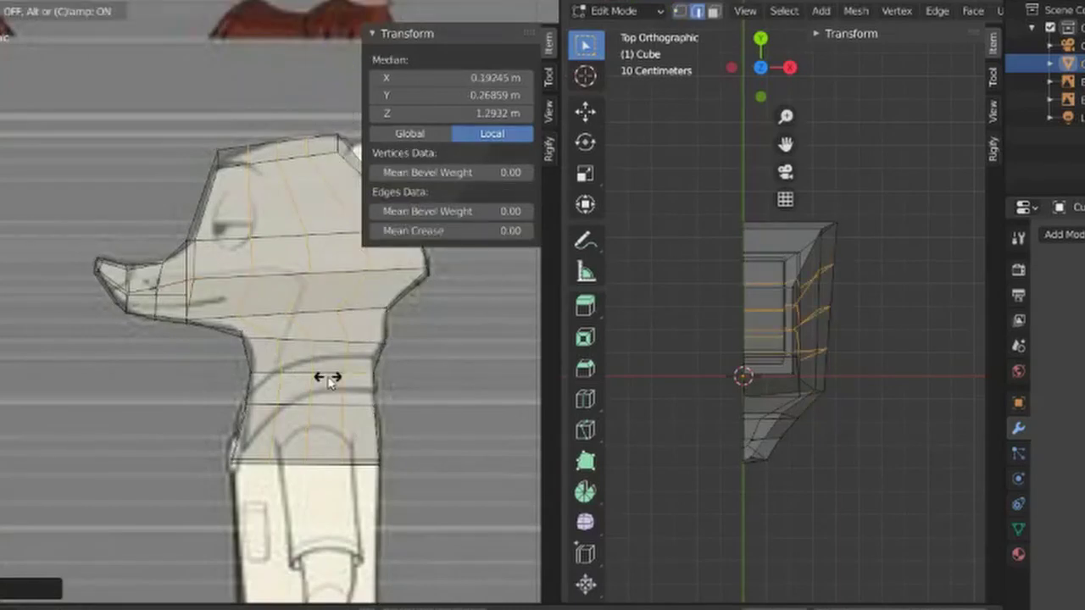
pyautogui.click(334, 379)
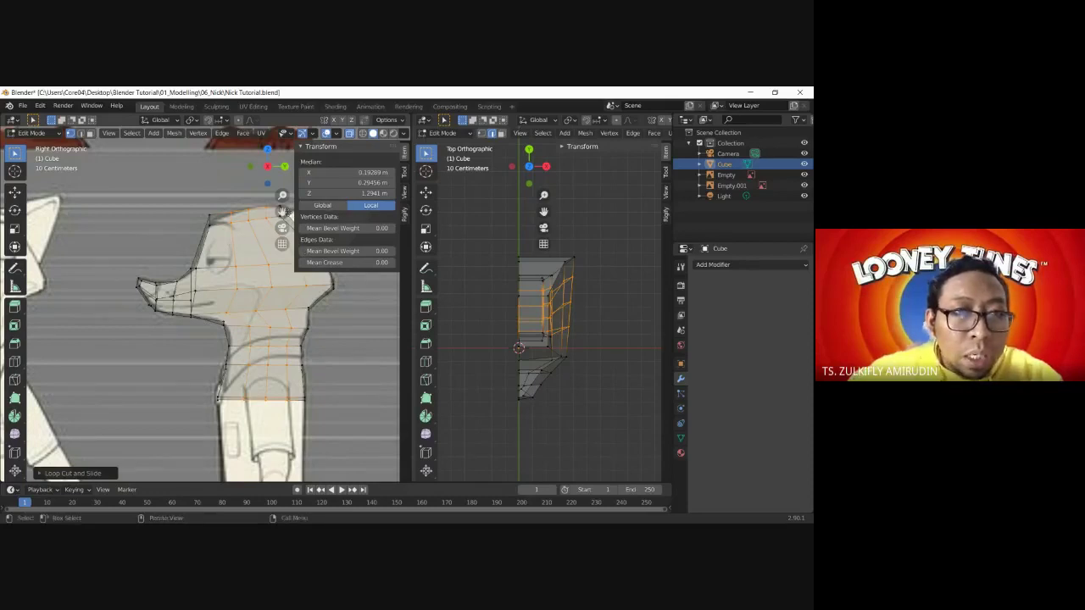
# - Pan and zoom both views, then box-select the head's top-right corner vertices
pyautogui.moveTo(282, 211); pyautogui.dragTo(198, 212)
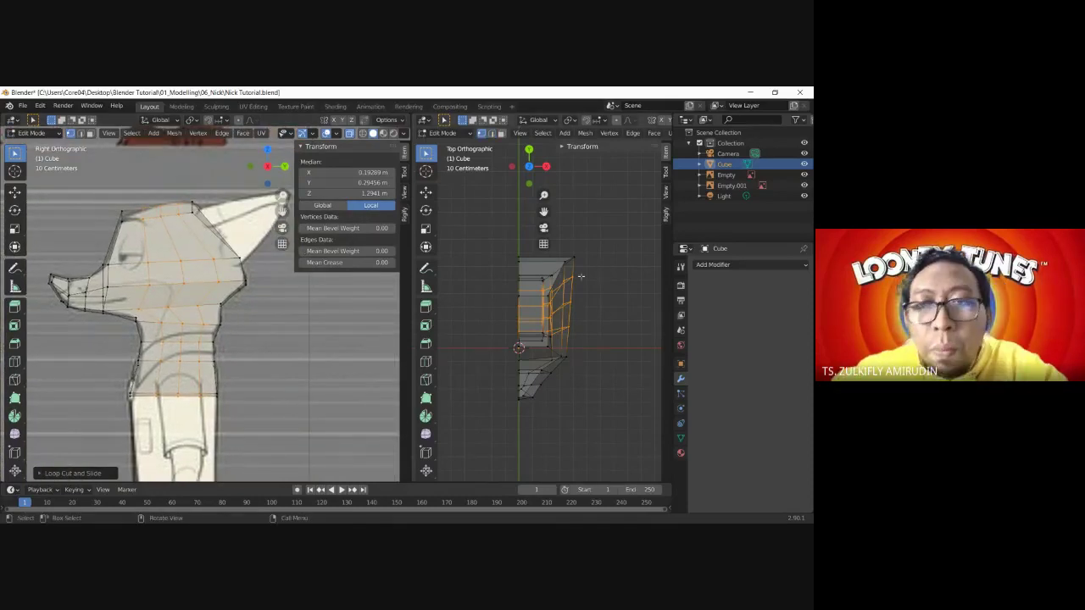
pyautogui.scroll(1, 600, 298)
pyautogui.scroll(1, 566, 271)
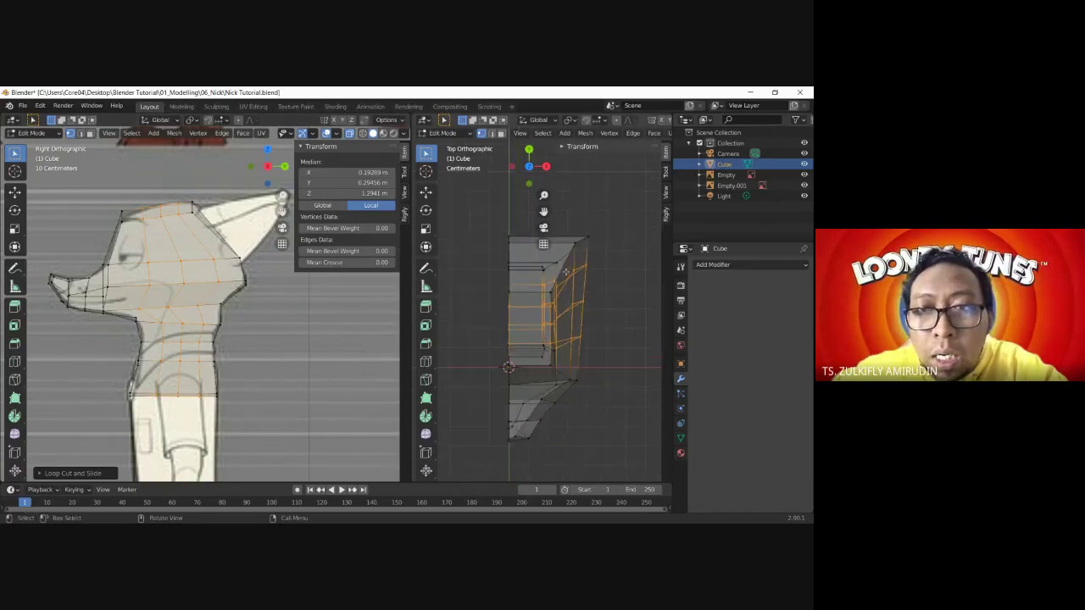
pyautogui.moveTo(543, 211); pyautogui.dragTo(602, 196)
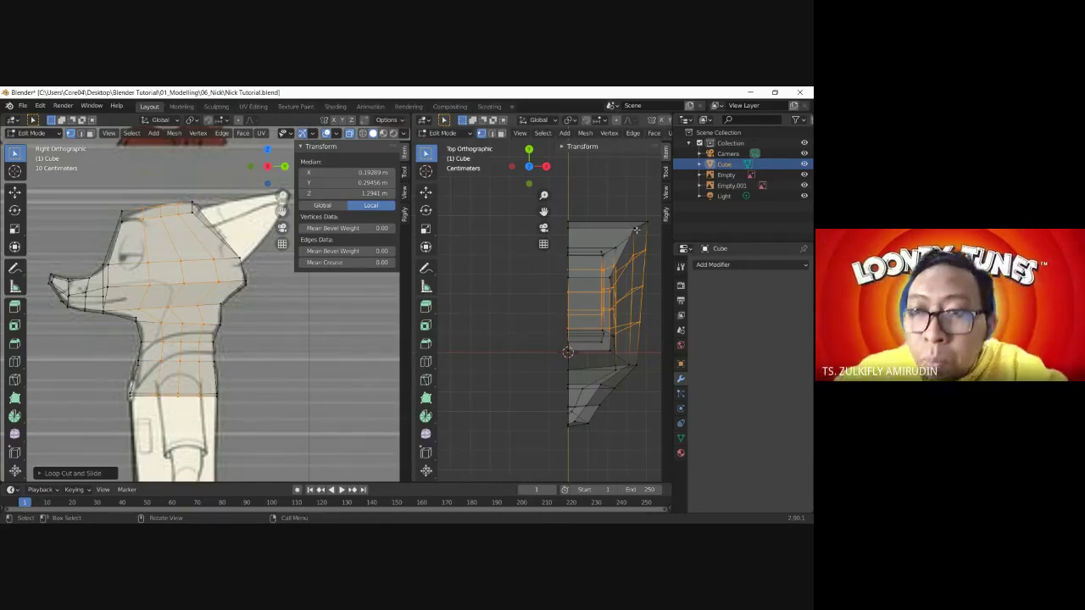
pyautogui.moveTo(624, 216); pyautogui.dragTo(653, 236)
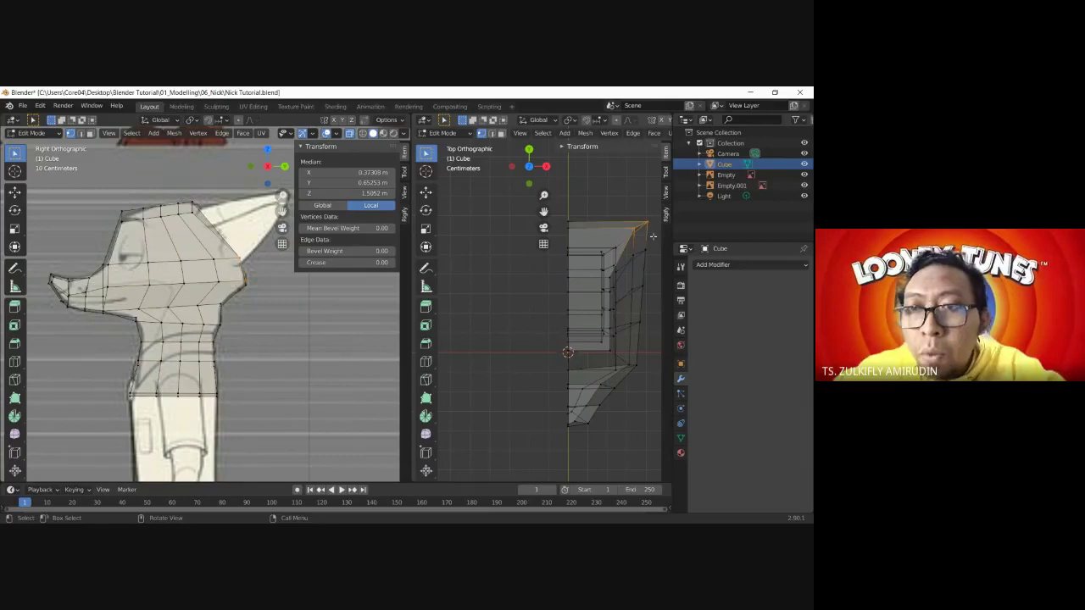
# - Pull the top-corner vertices inward to median X 0.31479, Y 0.49576, Z 1.4983 m, and adjust a side vertex
pyautogui.press('g')
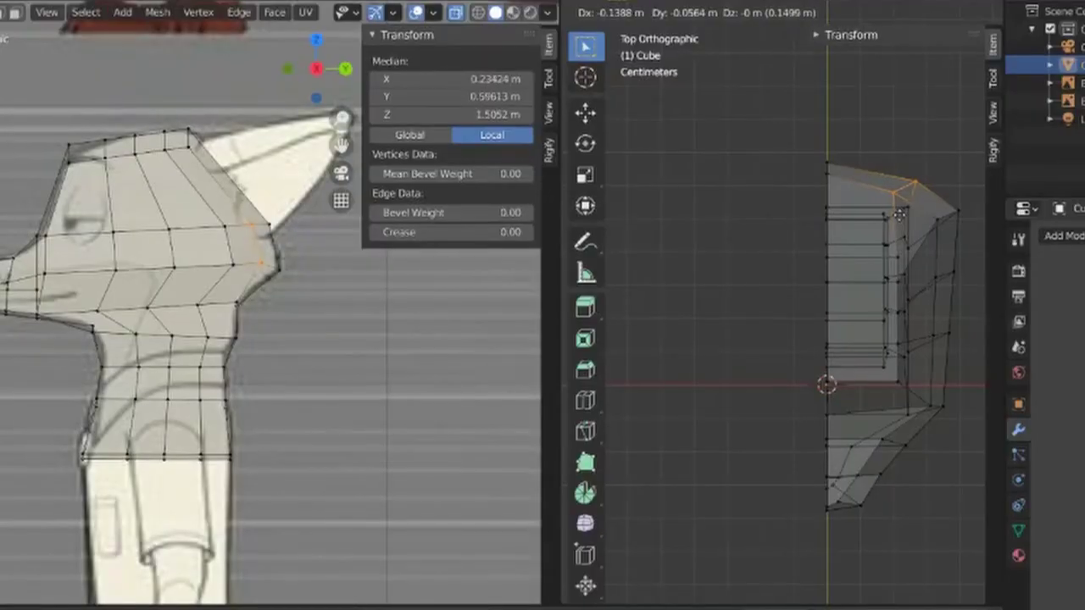
pyautogui.click(613, 251)
pyautogui.click(944, 217)
pyautogui.press('g')
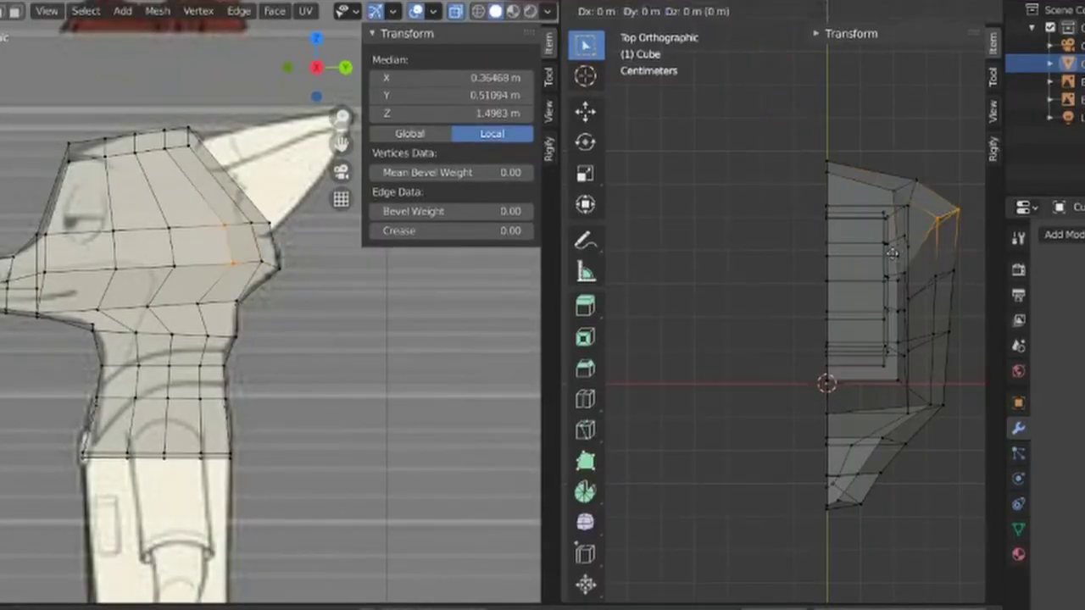
pyautogui.click(881, 256)
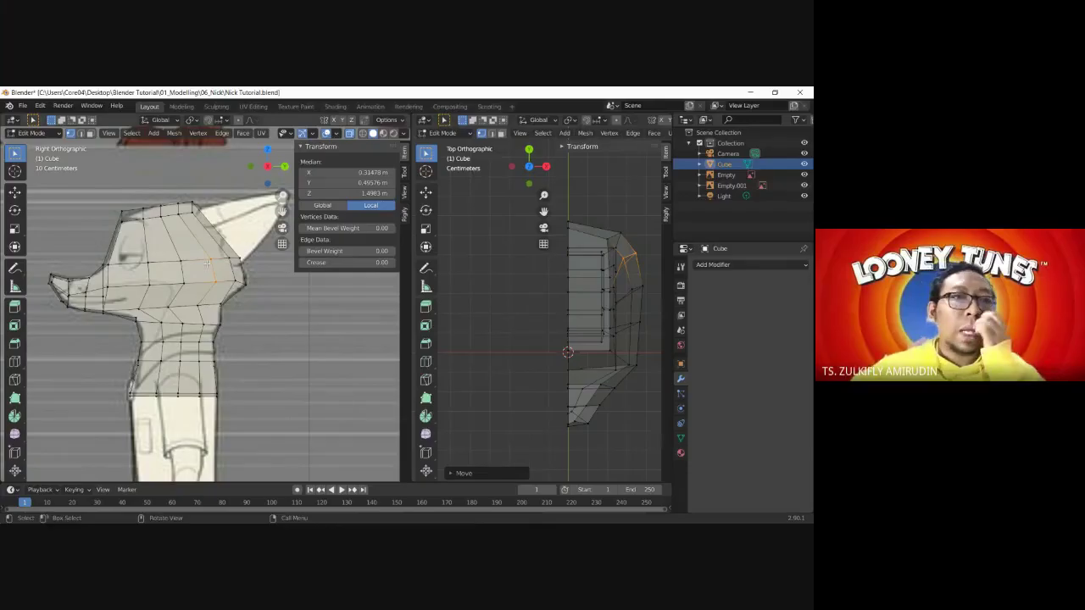
pyautogui.scroll(-2, 293, 323)
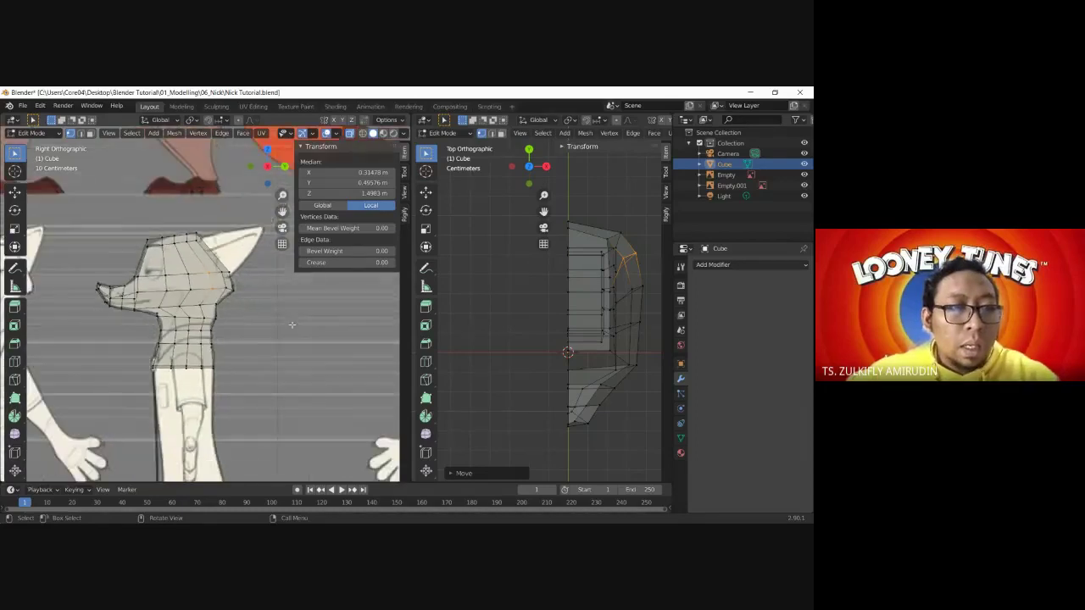
pyautogui.scroll(-2, 293, 329)
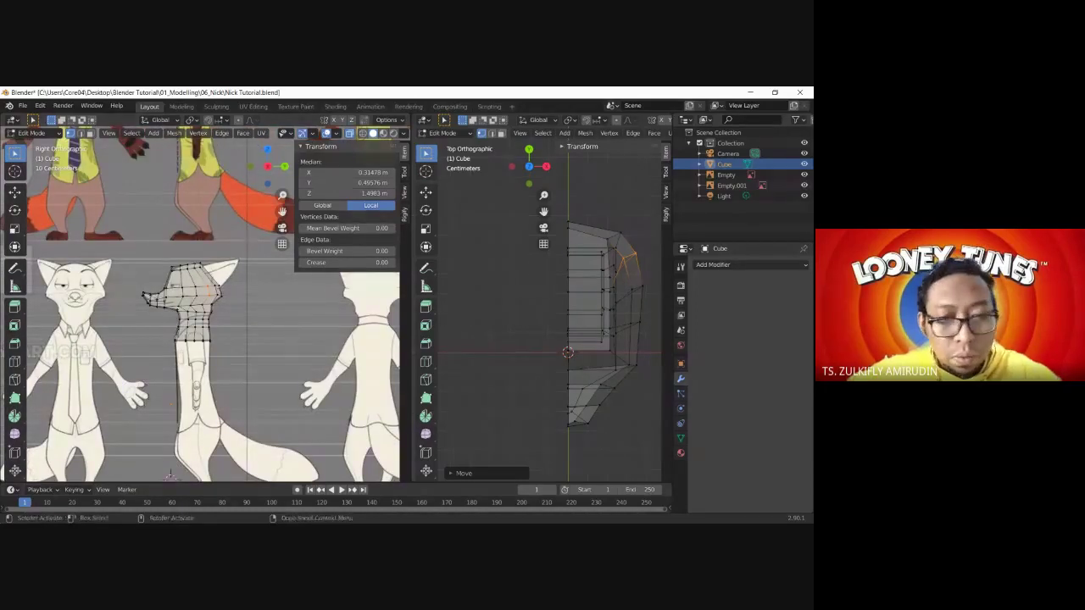
pyautogui.moveTo(485, 343)
pyautogui.mouseDown(button='middle')
pyautogui.moveTo(551, 277)
pyautogui.moveTo(541, 398)
pyautogui.moveTo(555, 390)
pyautogui.moveTo(550, 441)
pyautogui.moveTo(437, 240)
pyautogui.moveTo(457, 254)
pyautogui.mouseUp(button='middle')
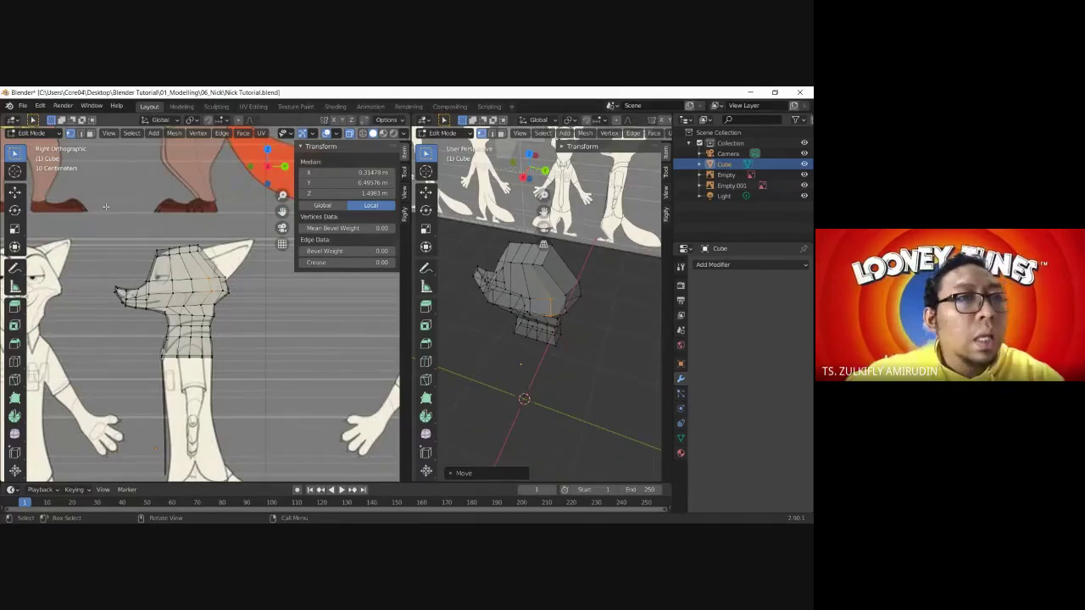
# - Deselect everything and switch the left viewport to Front view
pyautogui.click(235, 290)
pyautogui.scroll(1, 235, 290)
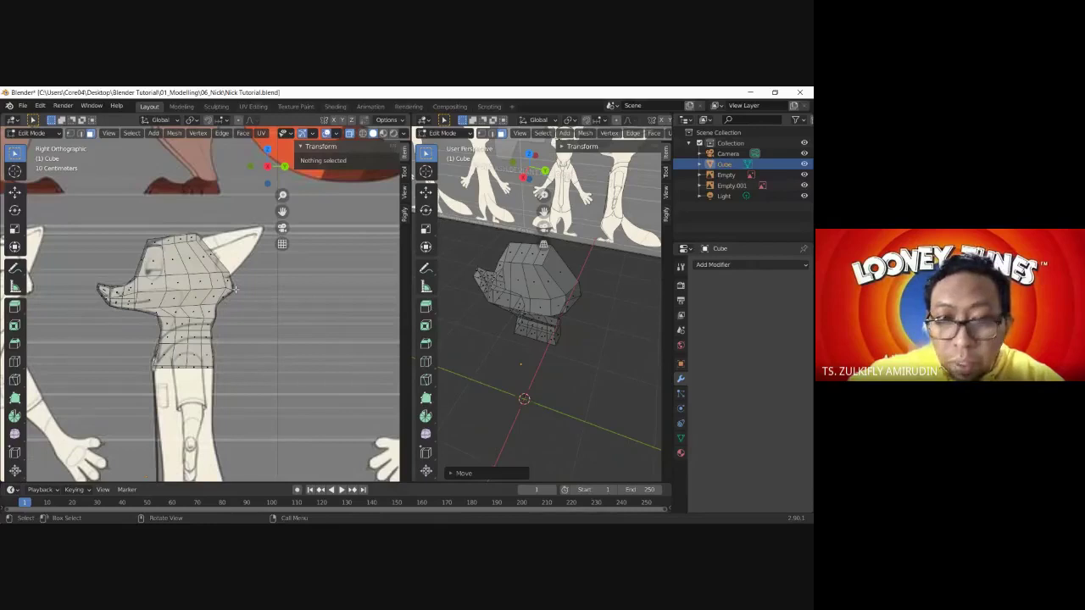
pyautogui.press('KP_1')
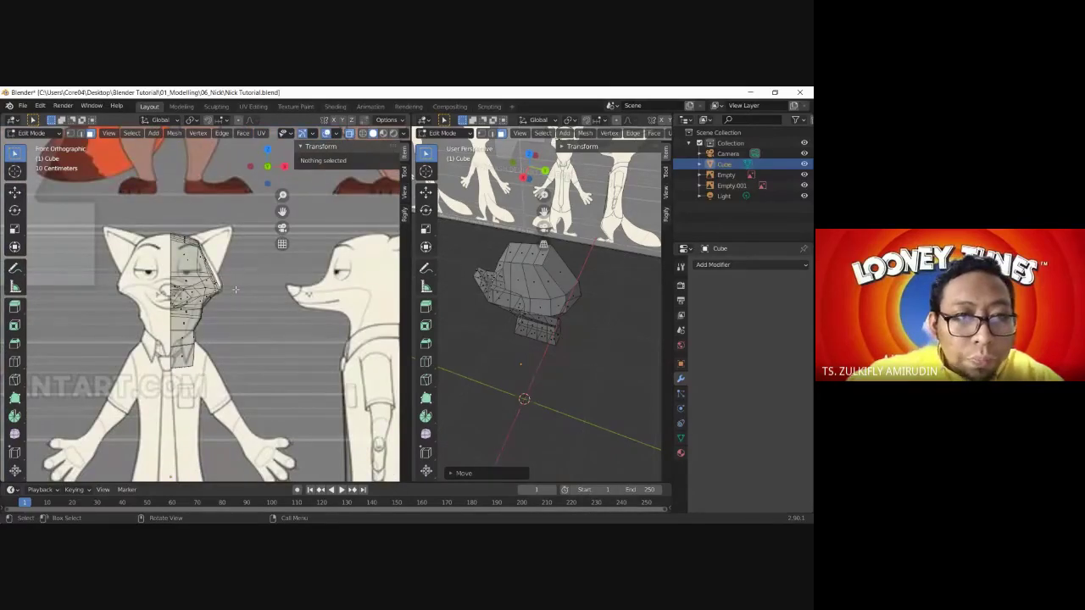
# - In vertex select mode, move a cheek vertex onto the front reference outline
pyautogui.scroll(3, 249, 284)
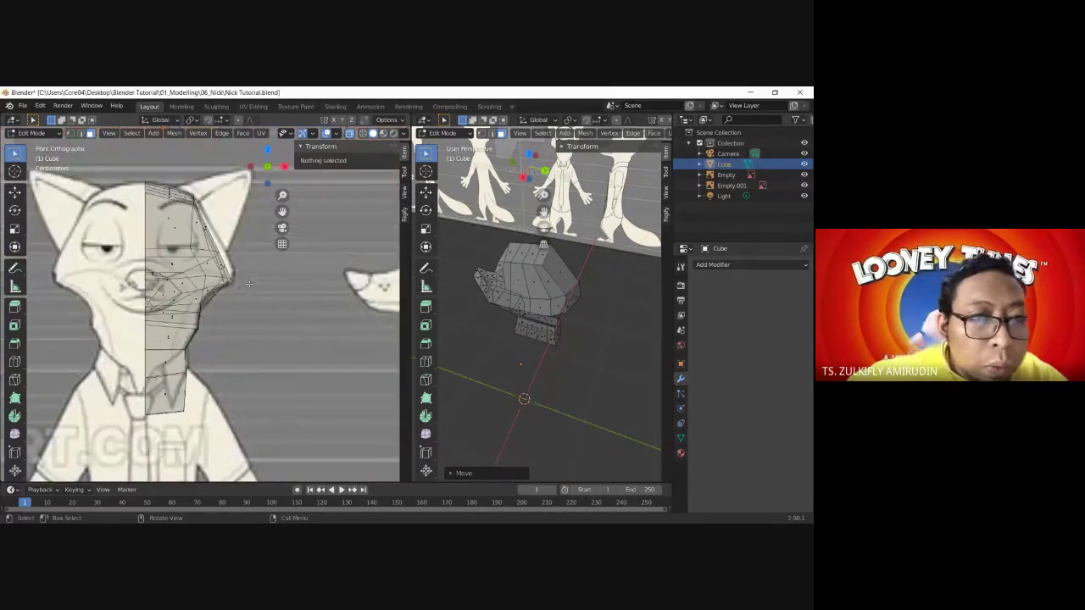
pyautogui.click(70, 134)
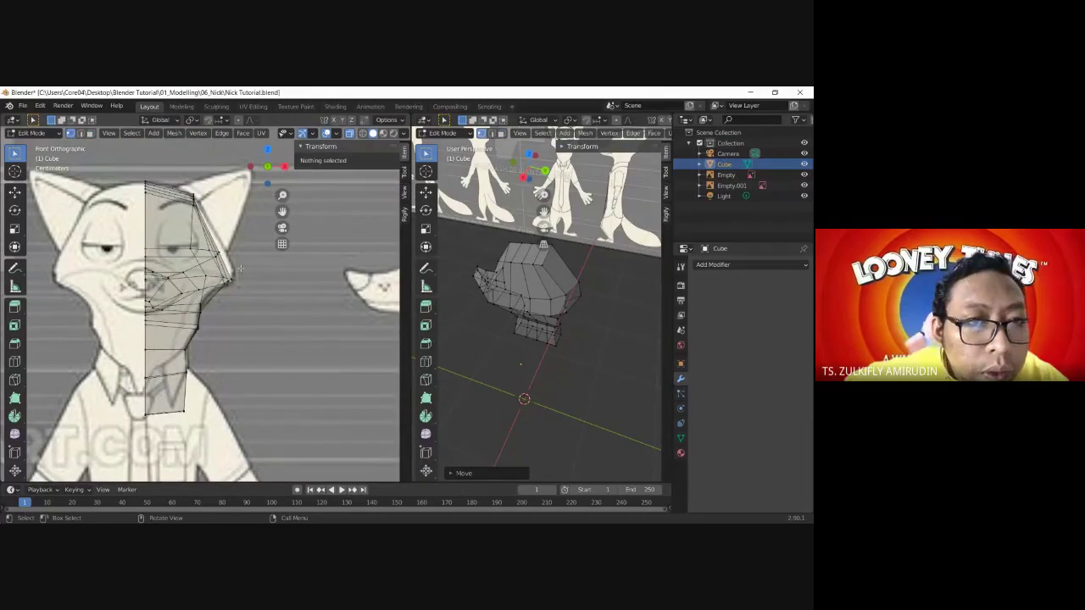
pyautogui.click(240, 269)
pyautogui.scroll(1, 239, 269)
pyautogui.scroll(1, 241, 270)
pyautogui.press('g')
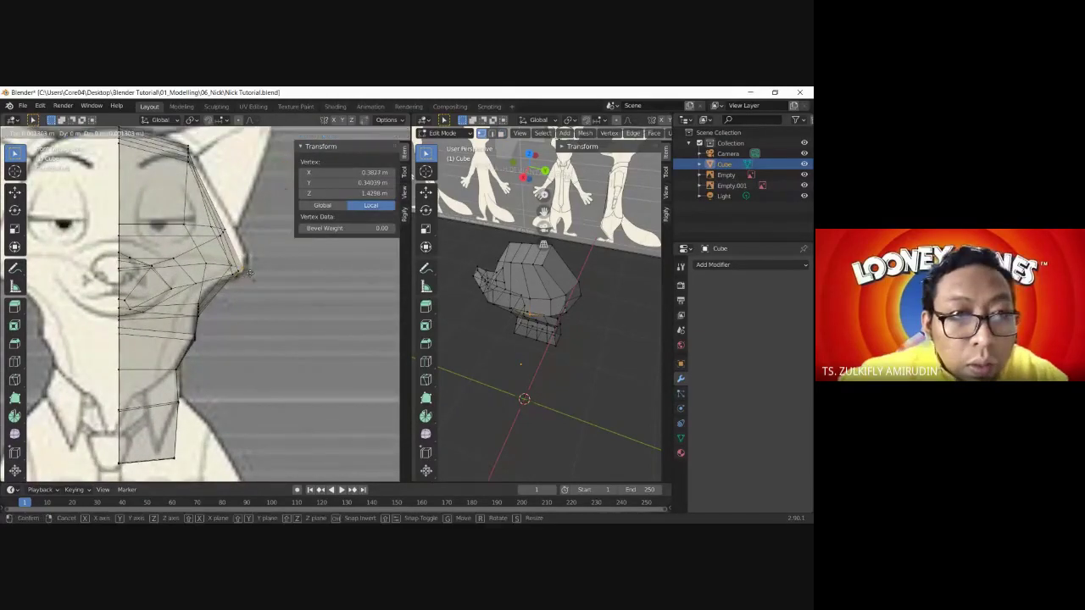
pyautogui.click(246, 274)
# - Shift two cheek vertices up along the head outline, then select the top-of-head face
pyautogui.keyDown('shift'); pyautogui.click(237, 280); pyautogui.keyUp('shift')
pyautogui.press('g')
pyautogui.click(234, 255)
pyautogui.press('g')
pyautogui.click(231, 226)
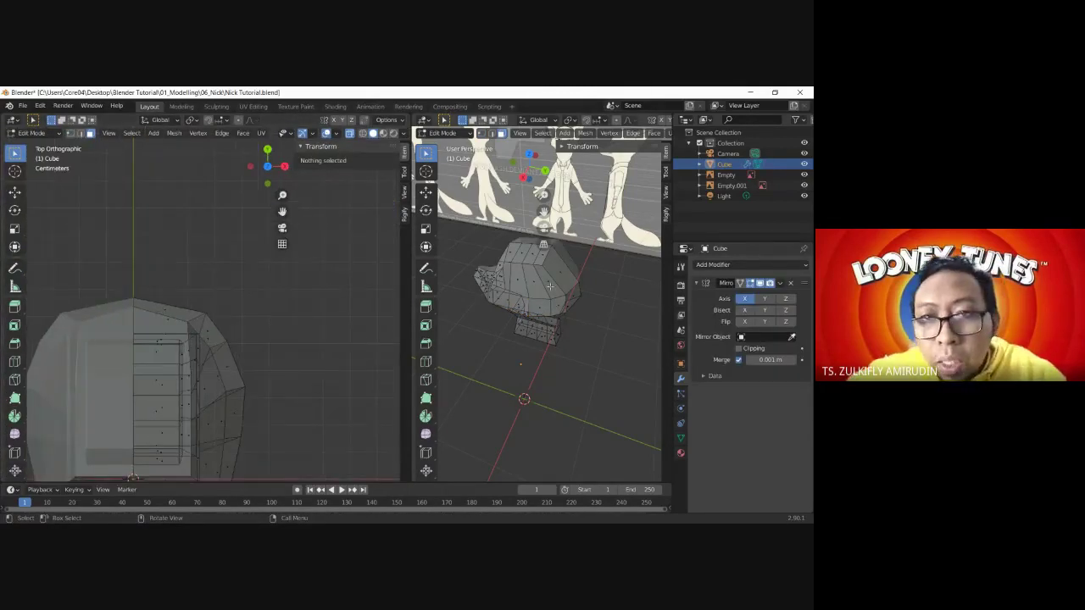
pyautogui.click(542, 299)
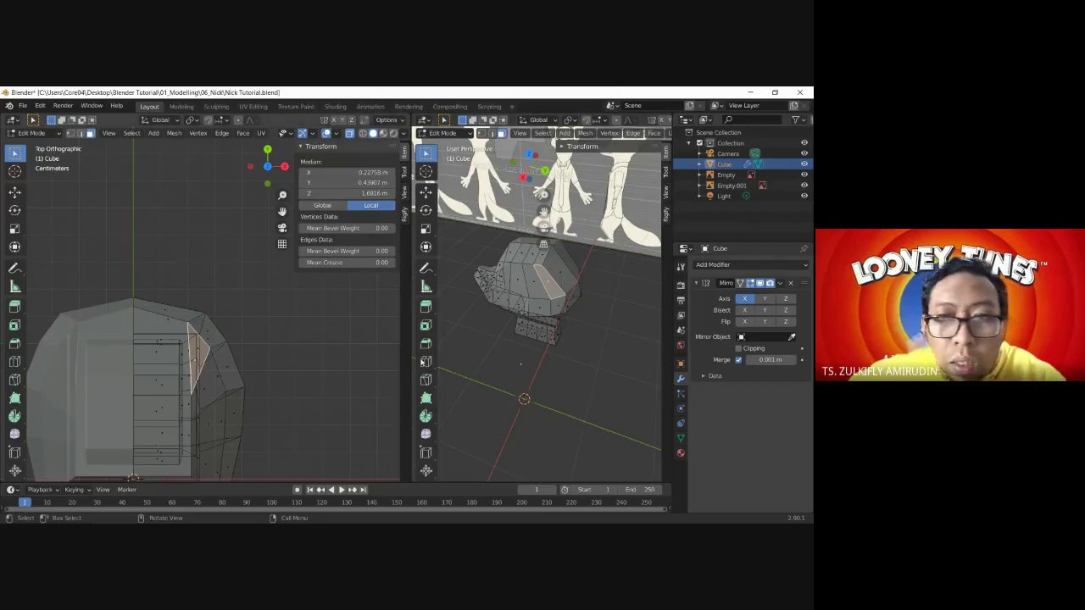
# - Extrude the ear face upward from the top of the head in the side view
pyautogui.moveTo(269, 366); pyautogui.dragTo(213, 342, button='middle')
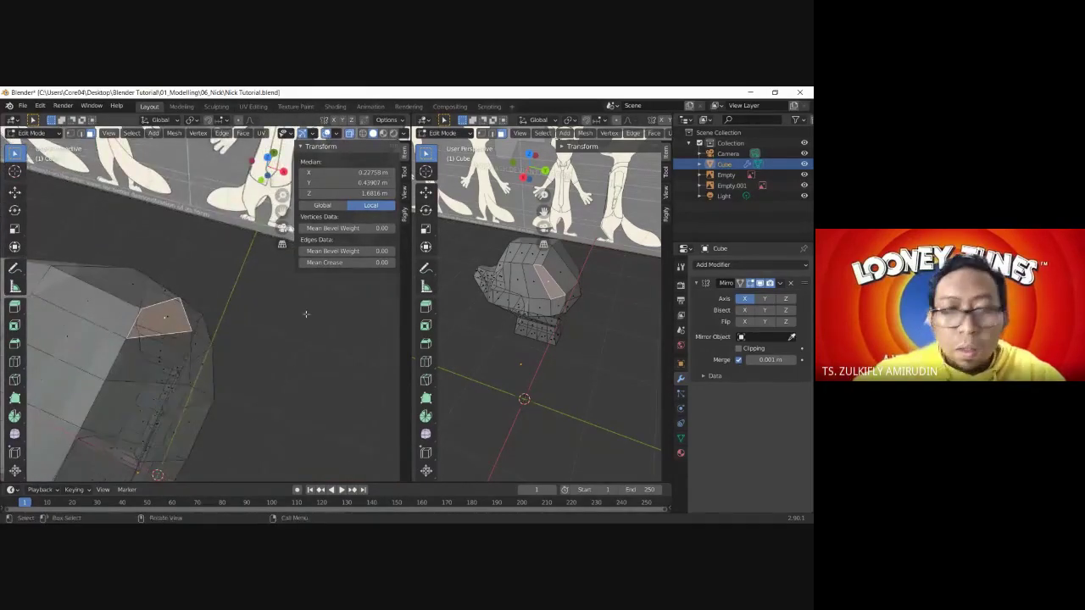
pyautogui.press('KP_3')
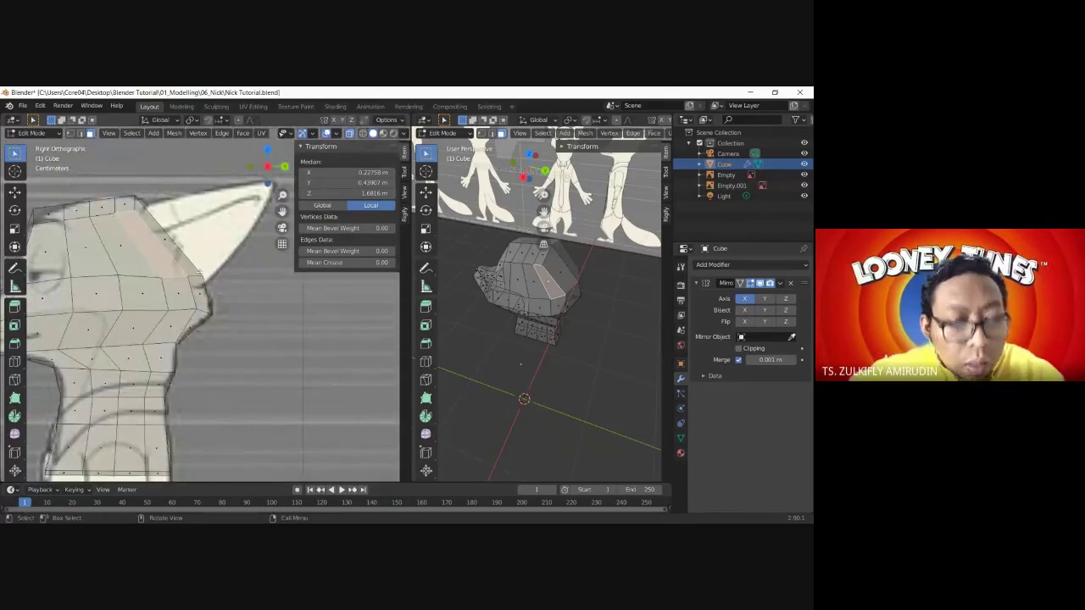
pyautogui.press('e')
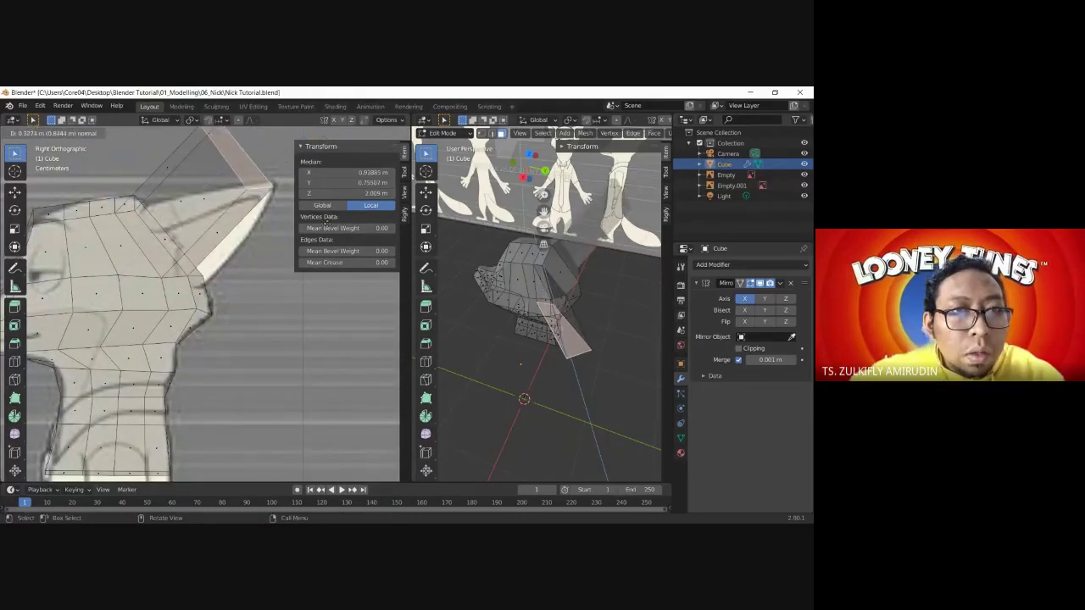
pyautogui.click(241, 147)
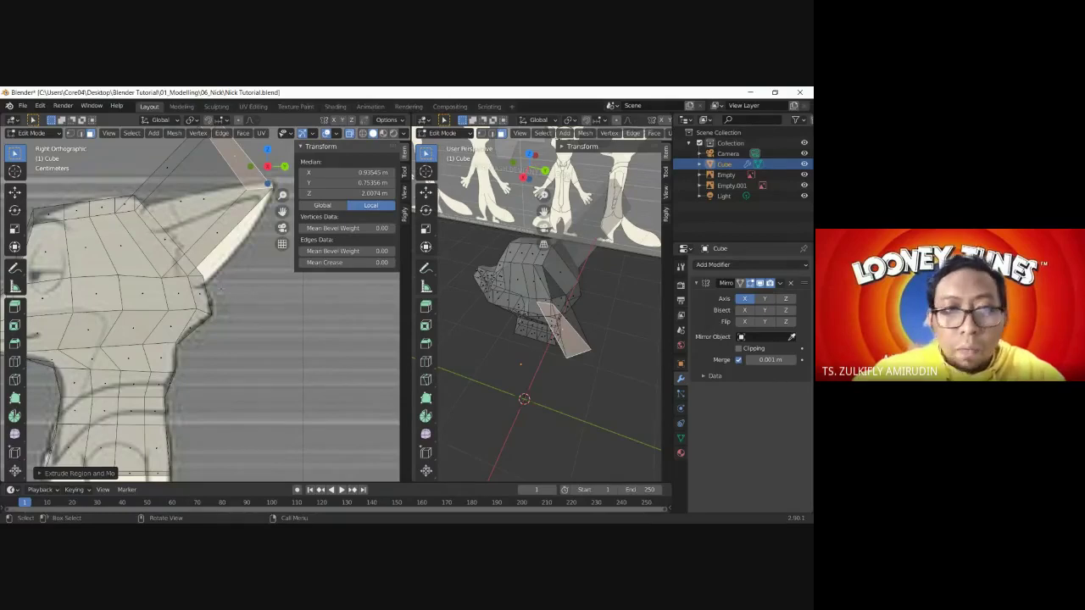
pyautogui.press('KP_1')
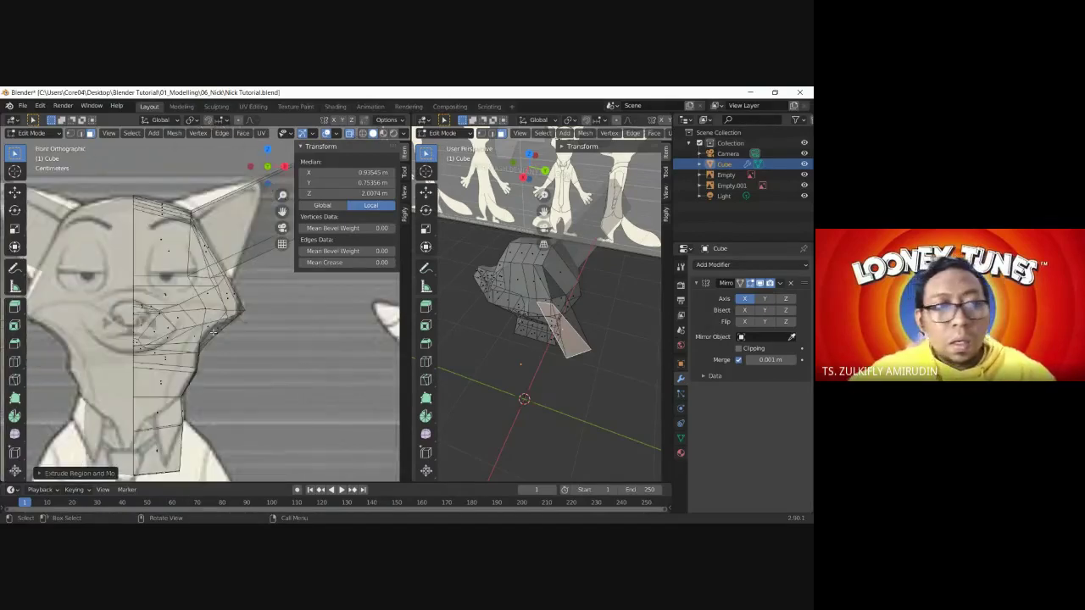
pyautogui.click(301, 148)
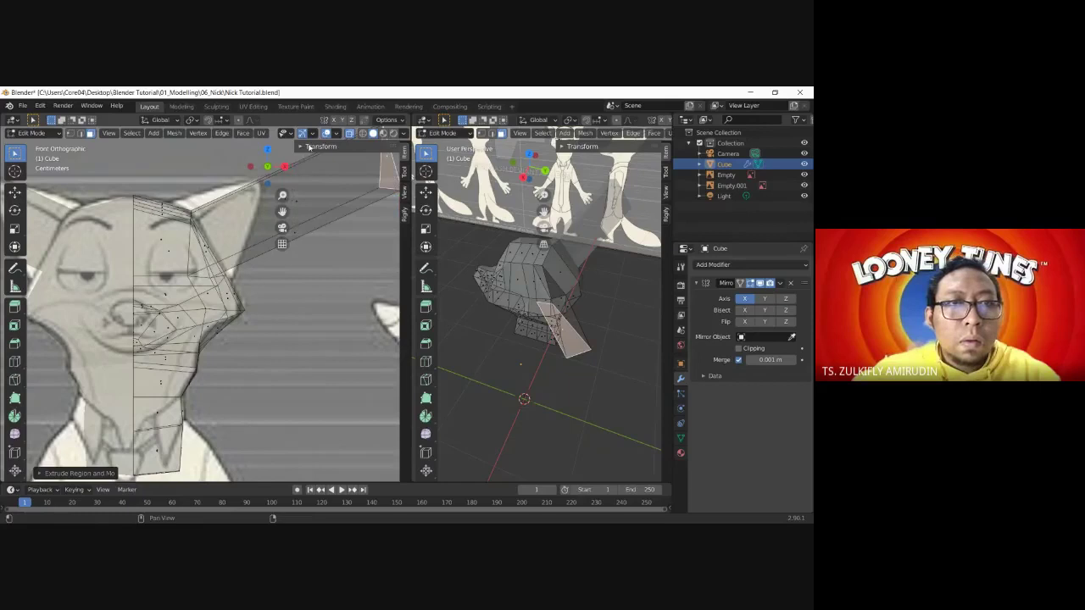
pyautogui.scroll(-1, 296, 229)
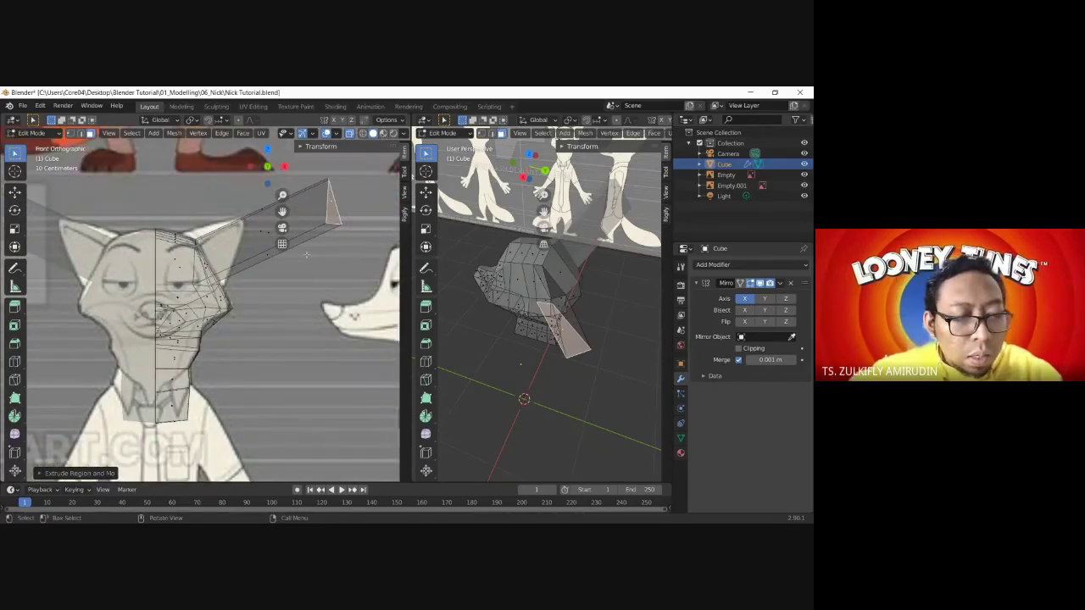
# - Narrow the extruded ear's end face into a point and move it over the reference ear
pyautogui.click(309, 242)
pyautogui.click(316, 223)
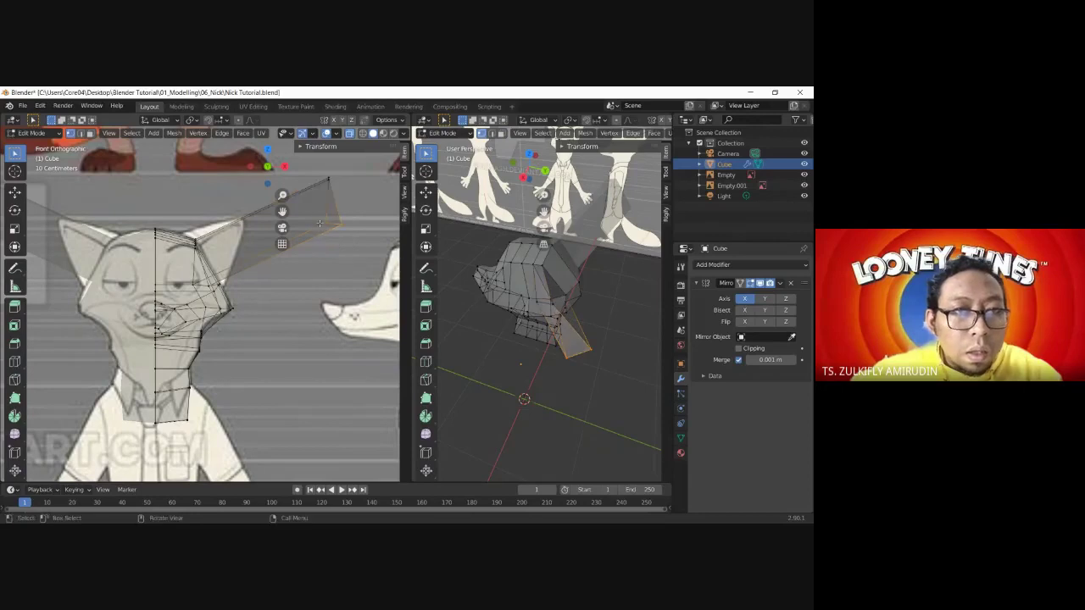
pyautogui.press('g')
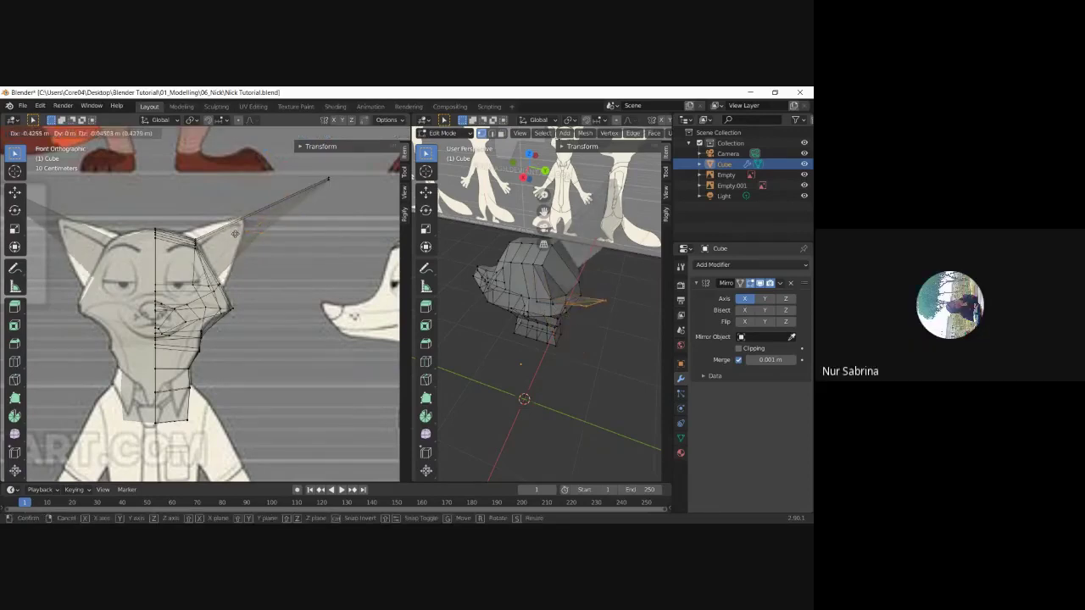
pyautogui.click(315, 176)
pyautogui.press('g')
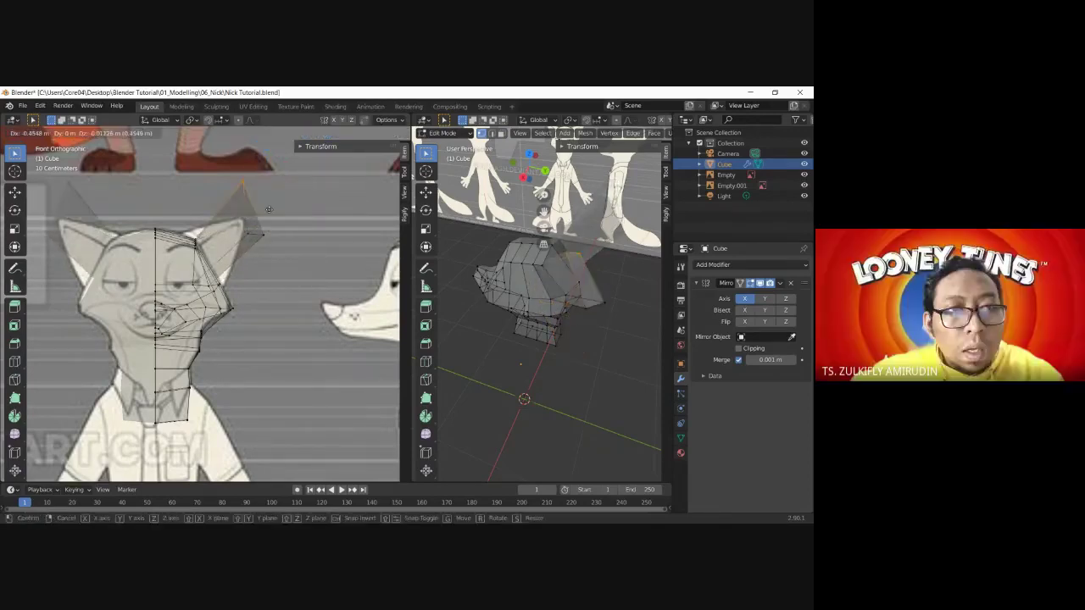
pyautogui.click(275, 242)
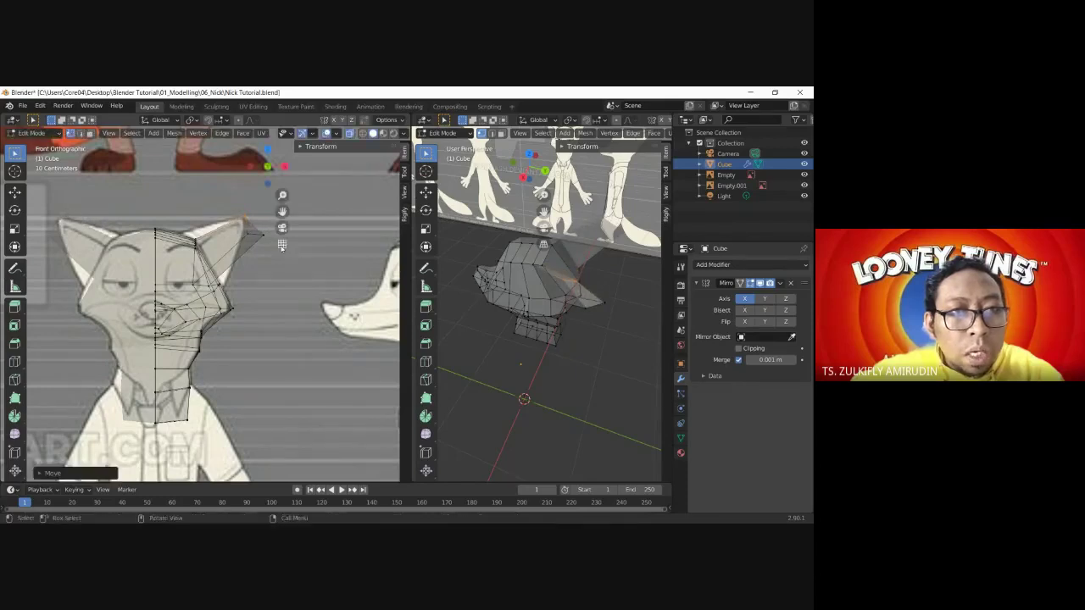
# - Move the ear-tip vertex onto the drawn ear tip in the front view and check it
pyautogui.press('KP_5')
pyautogui.click(283, 246)
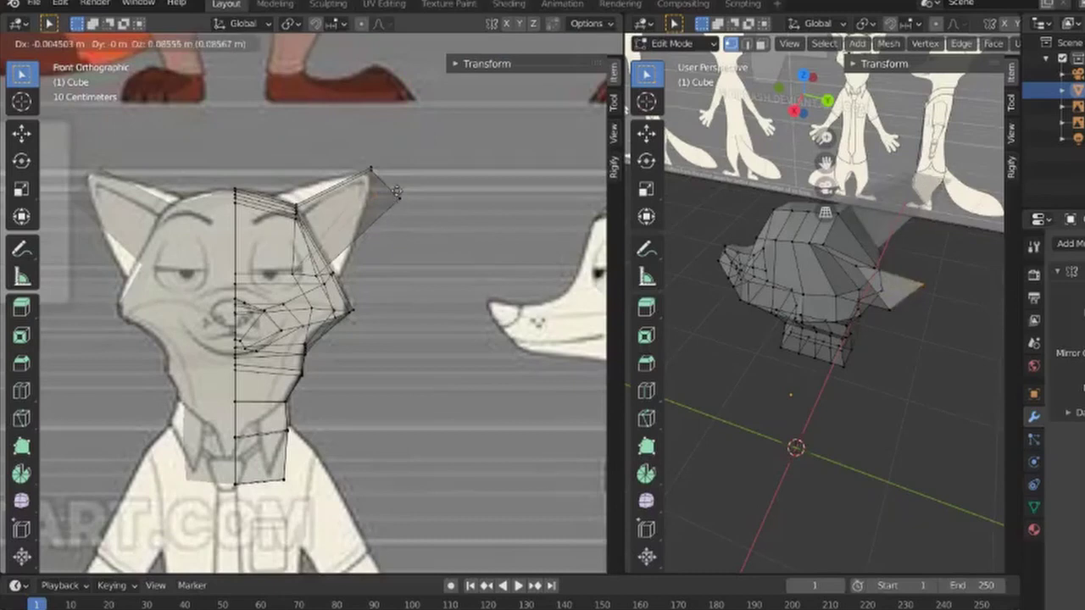
pyautogui.press('g')
pyautogui.click(371, 175)
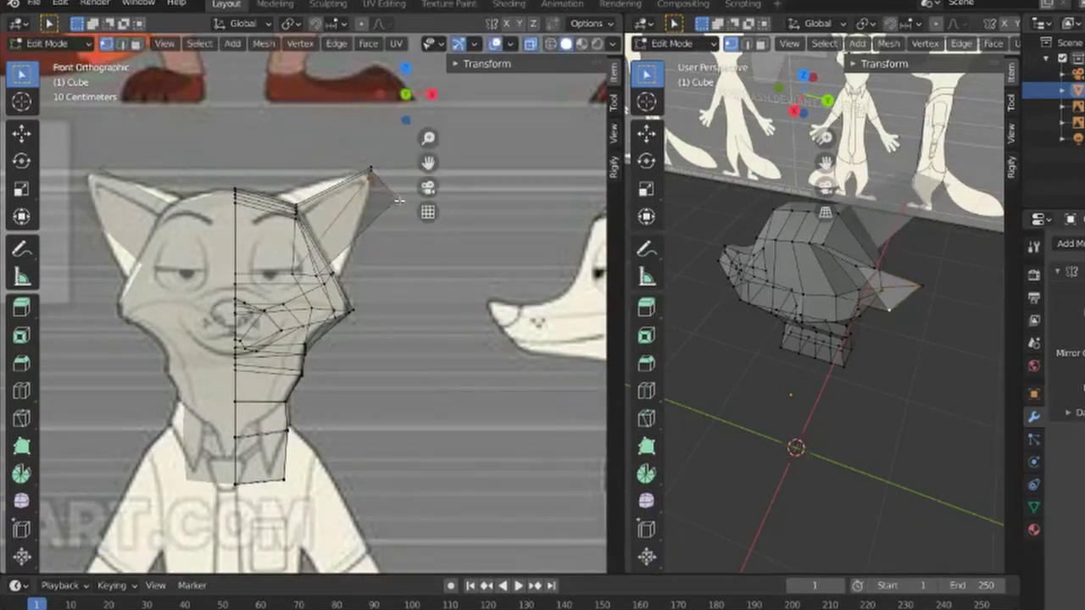
pyautogui.moveTo(898, 288); pyautogui.dragTo(906, 317, button='middle')
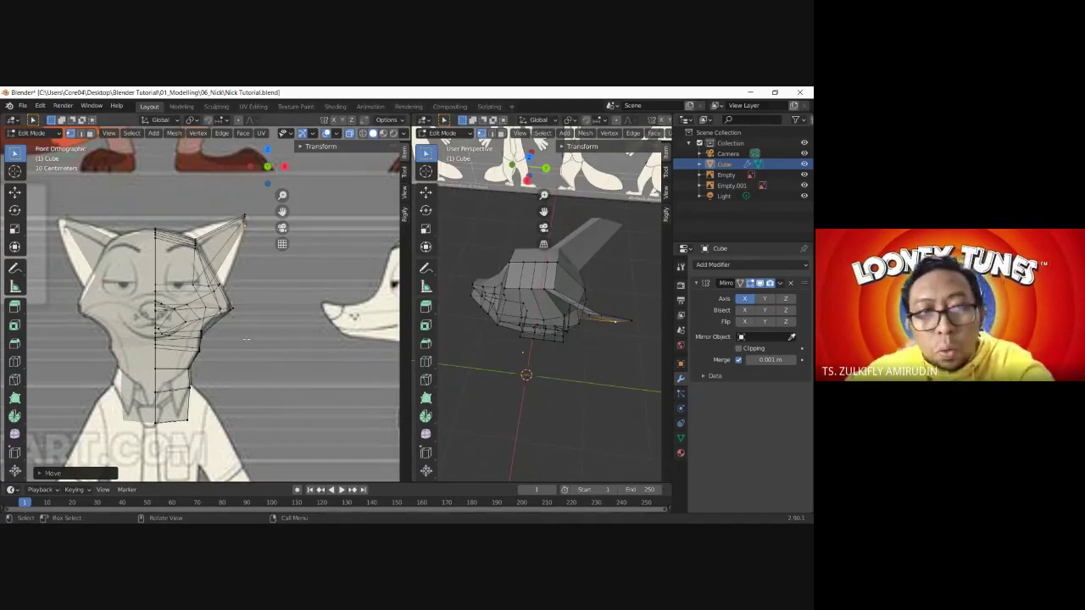
# - Move the ear vertices and ear tip into shape from the top view
pyautogui.press('KP_7')
pyautogui.scroll(1, 246, 303)
pyautogui.scroll(1, 256, 300)
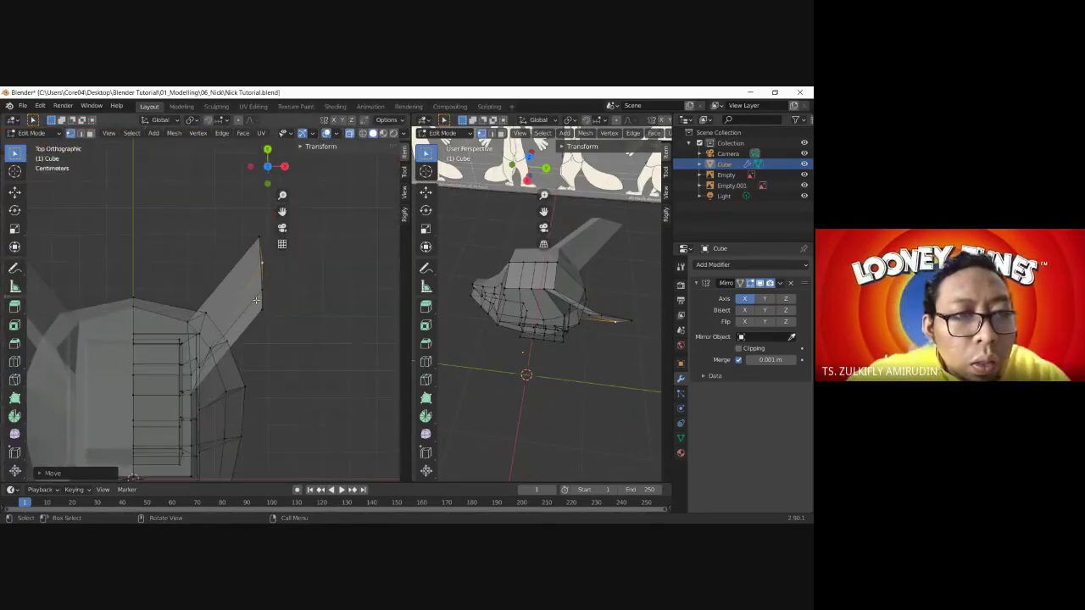
pyautogui.press('g')
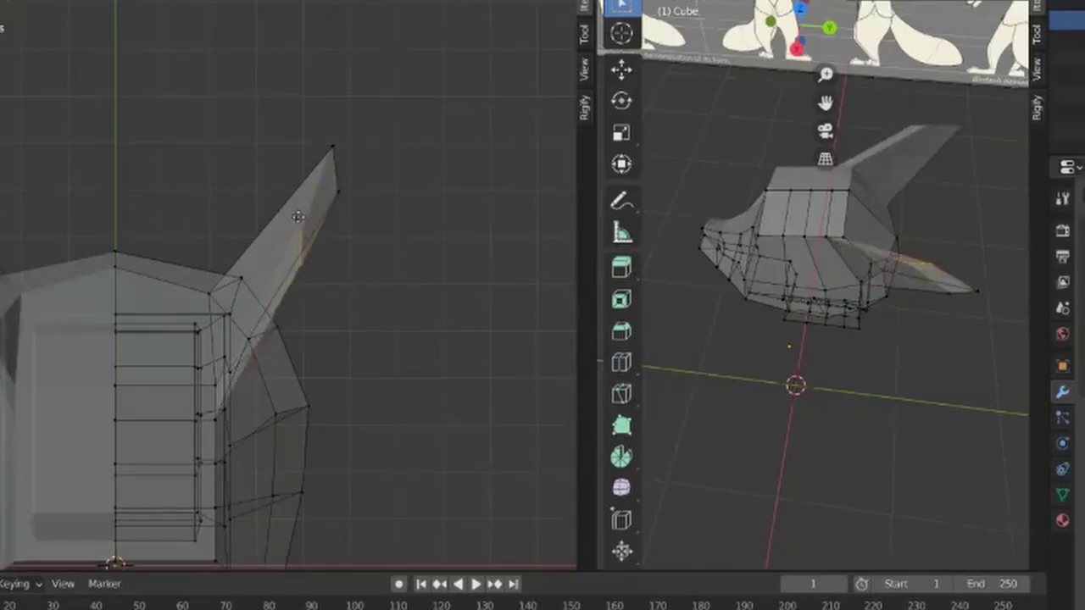
pyautogui.click(310, 216)
pyautogui.moveTo(310, 215); pyautogui.dragTo(234, 147, button='middle')
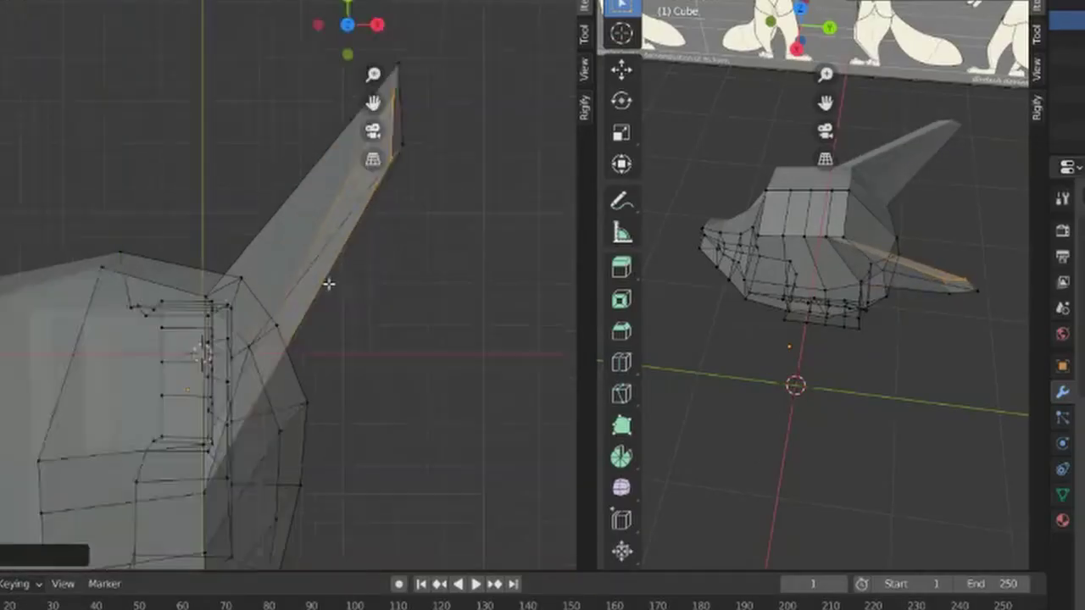
pyautogui.press('KP_Decimal')
pyautogui.press('g')
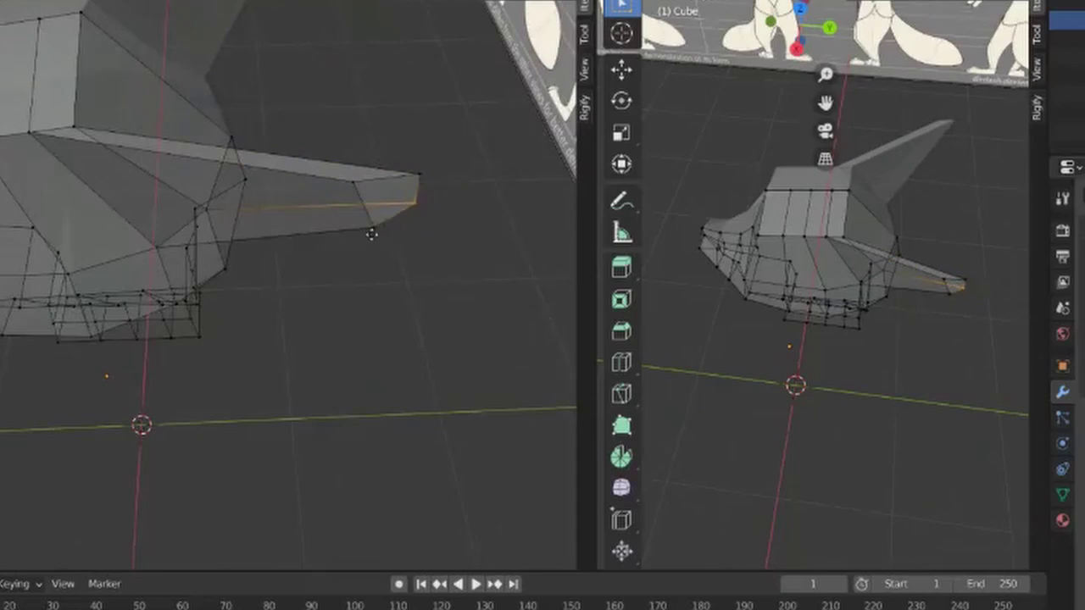
pyautogui.click(415, 191)
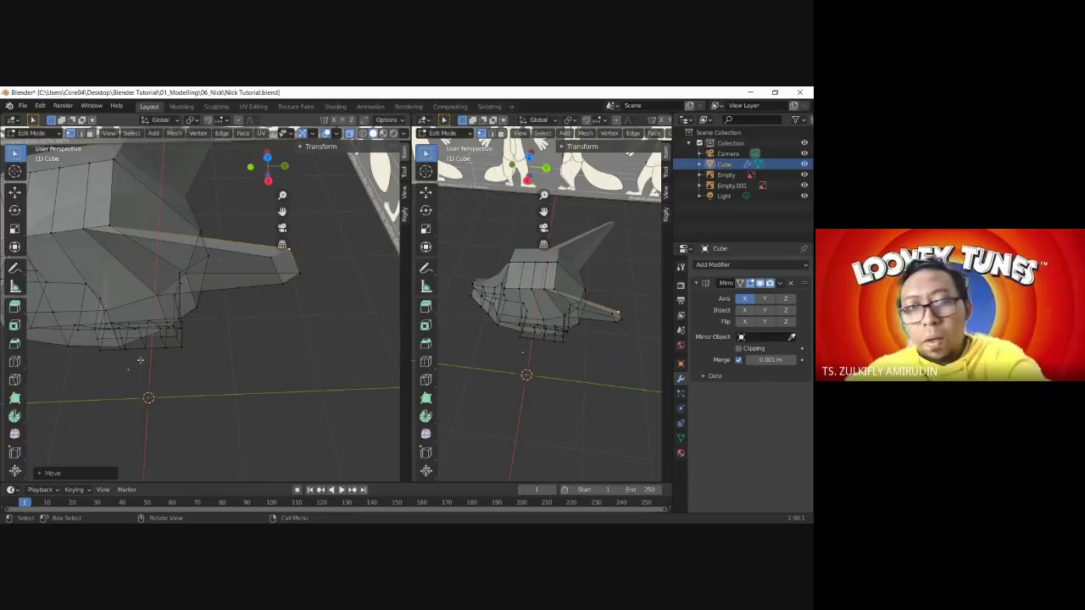
# - In the right side view, box-select the ear tip and move it onto the reference ear
pyautogui.press('KP_3')
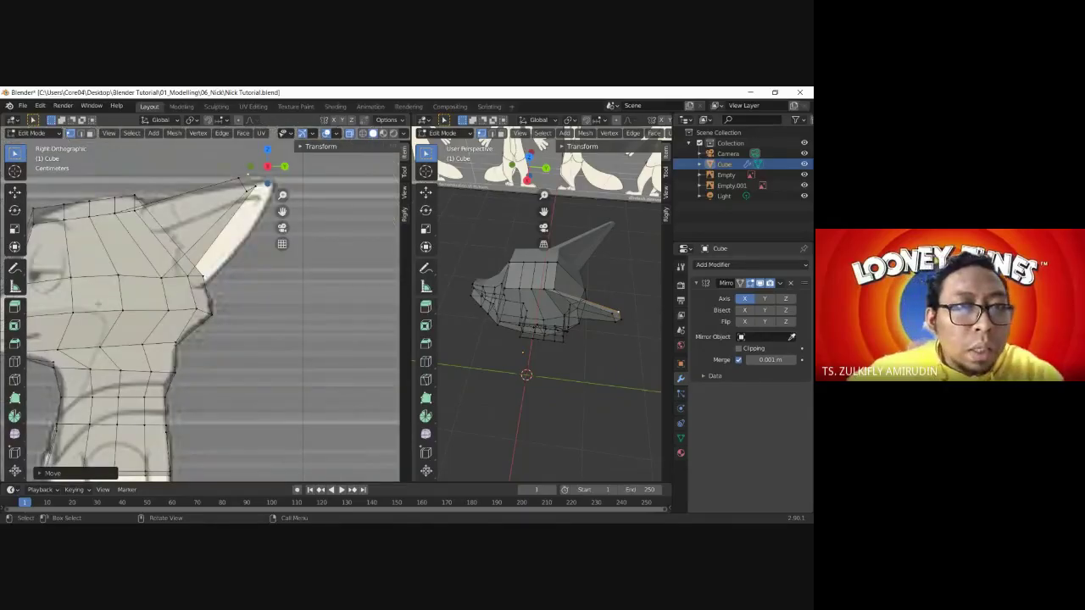
pyautogui.moveTo(217, 170); pyautogui.dragTo(260, 216)
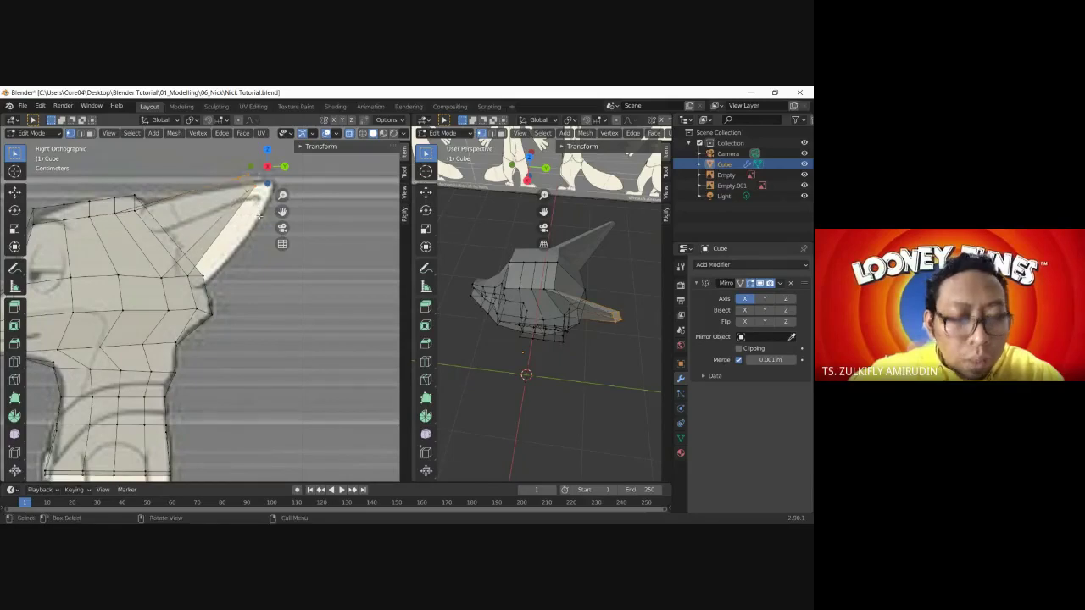
pyautogui.press('g')
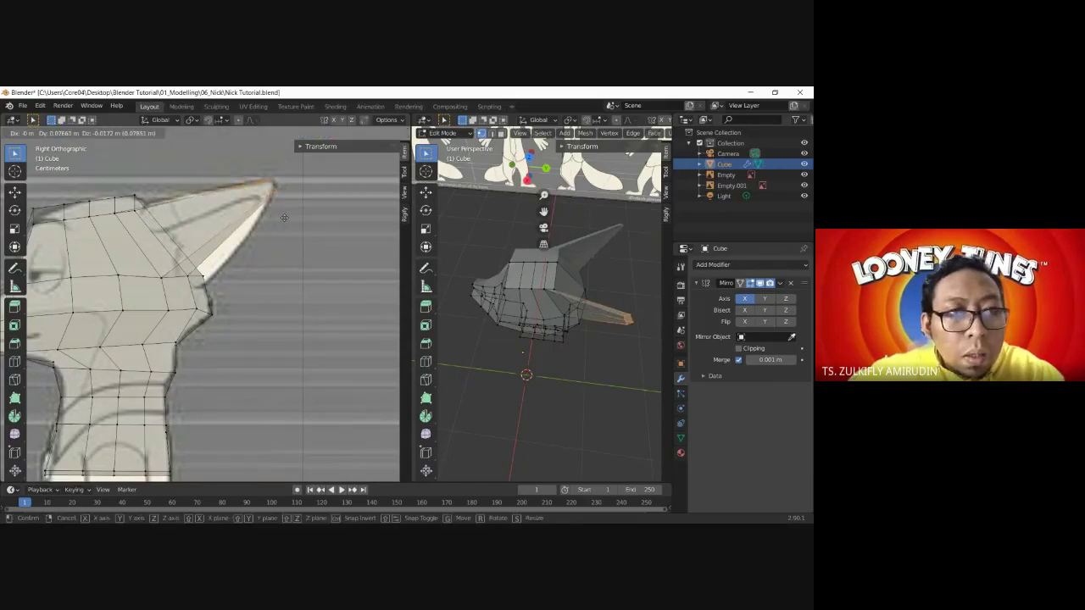
pyautogui.click(284, 218)
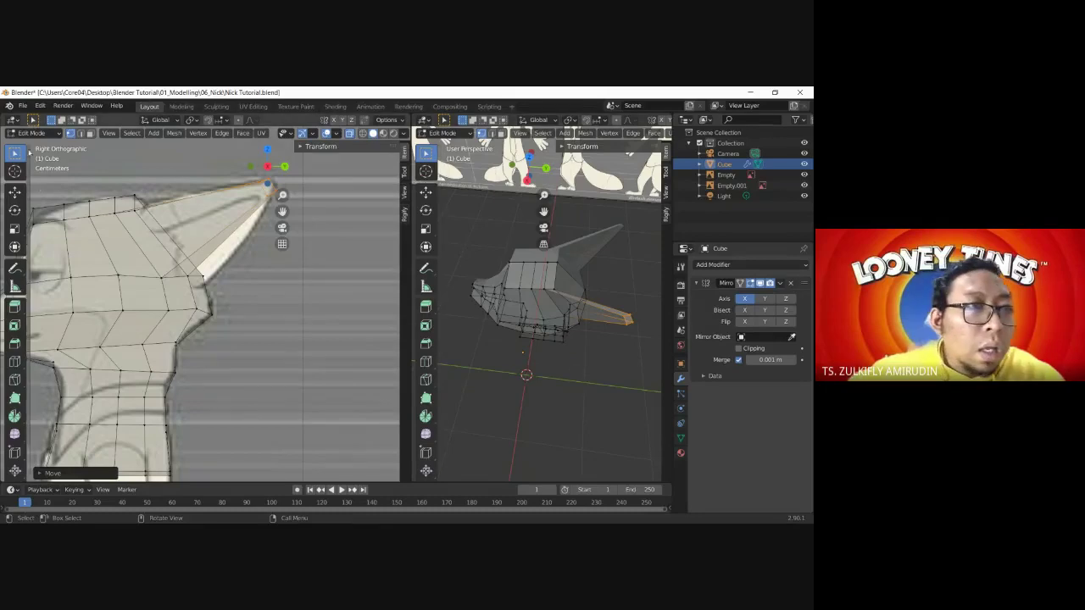
pyautogui.click(442, 133)
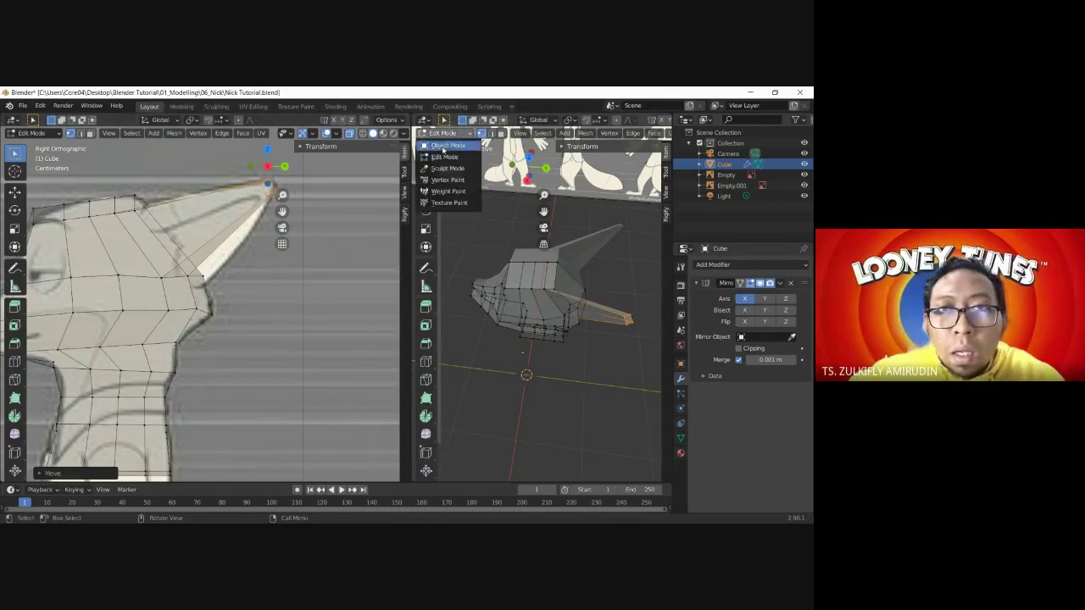
# - Switch to Object Mode and hide the Empty.001 reference image with H
pyautogui.click(443, 147)
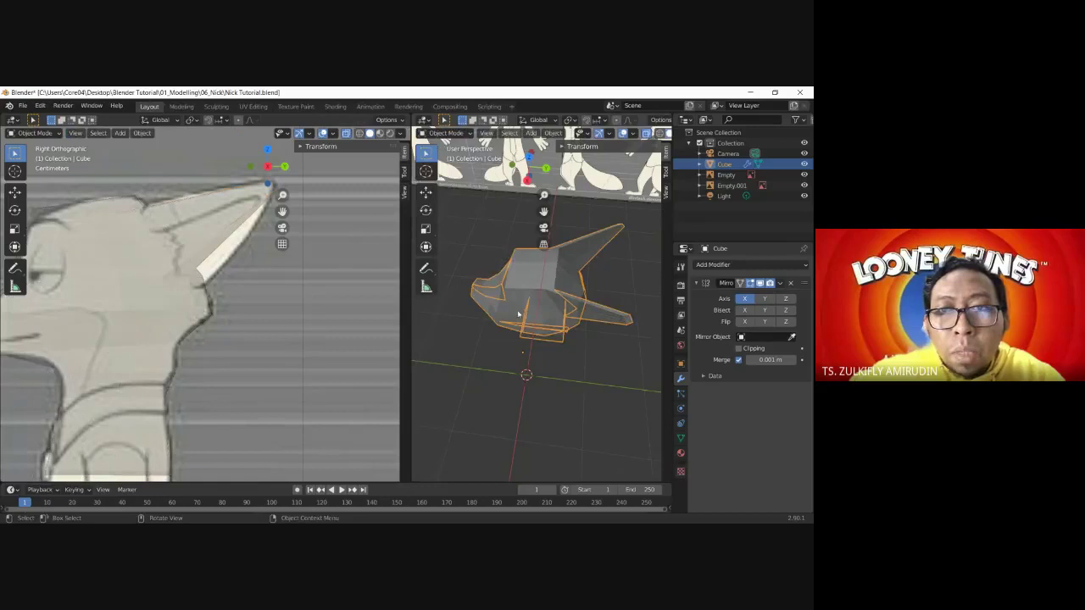
pyautogui.moveTo(548, 356); pyautogui.dragTo(625, 322, button='middle')
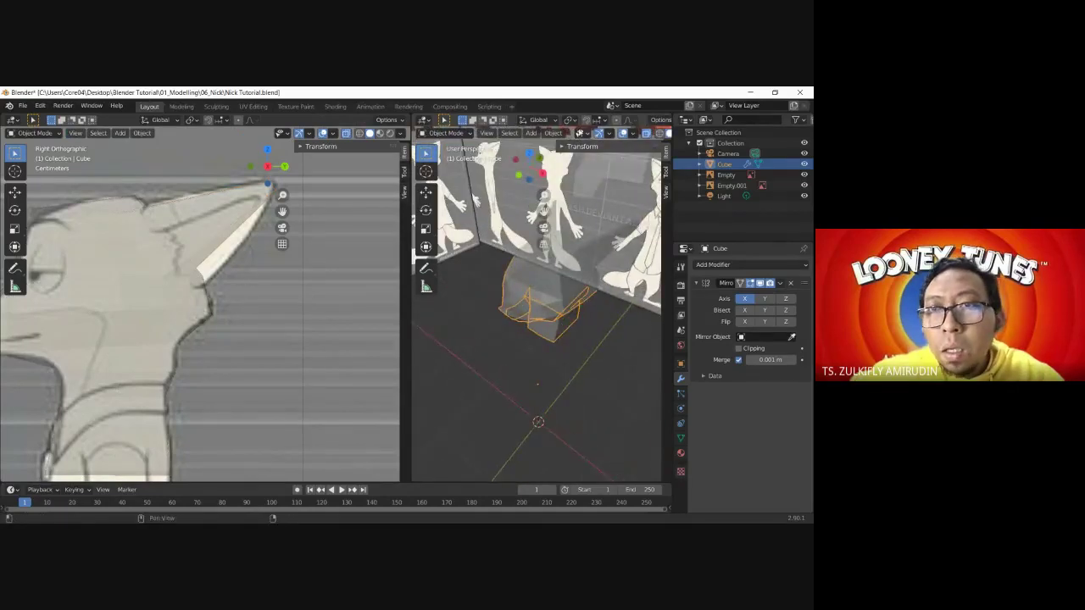
pyautogui.moveTo(651, 160)
pyautogui.mouseDown(button='middle')
pyautogui.moveTo(625, 309)
pyautogui.moveTo(622, 289)
pyautogui.moveTo(581, 316)
pyautogui.moveTo(607, 304)
pyautogui.mouseUp(button='middle')
pyautogui.click(607, 304)
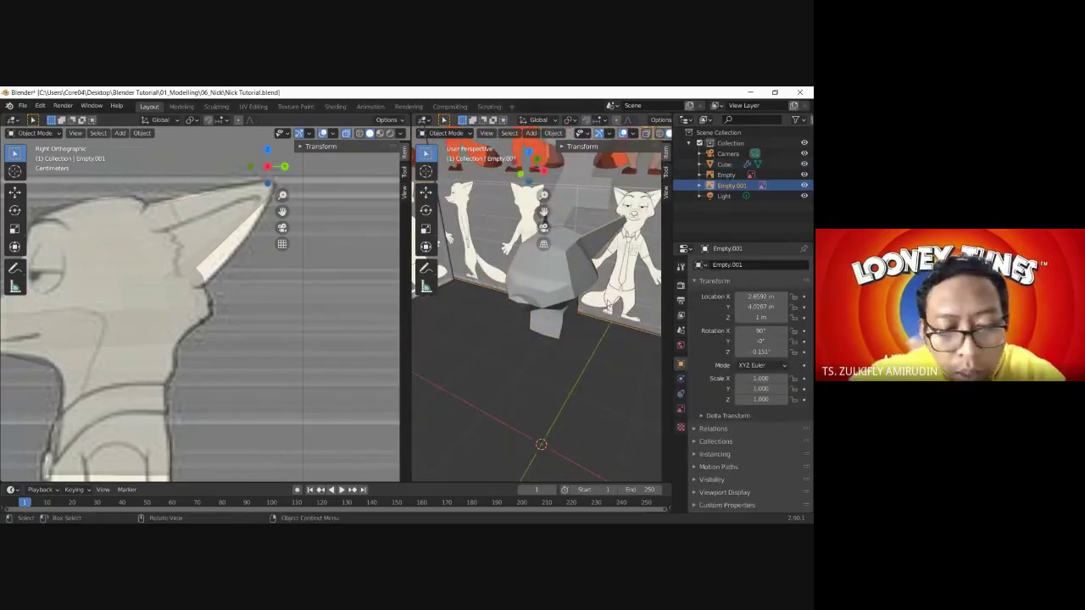
pyautogui.press('h')
pyautogui.moveTo(607, 305)
pyautogui.mouseDown(button='middle')
pyautogui.moveTo(555, 315)
pyautogui.moveTo(598, 339)
pyautogui.moveTo(583, 328)
pyautogui.moveTo(558, 339)
pyautogui.mouseUp(button='middle')
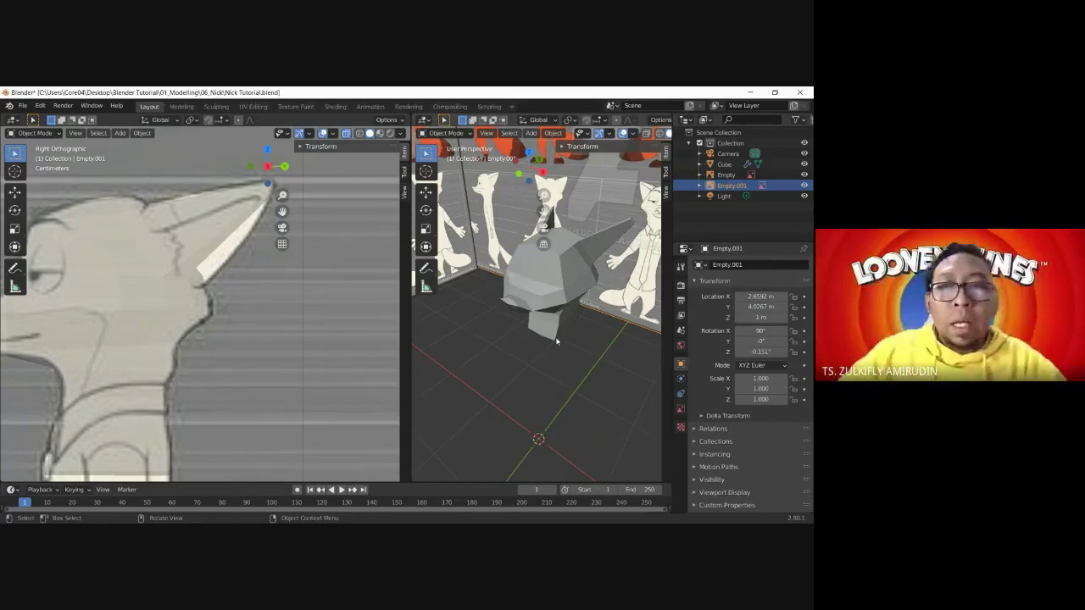
# - Zoom out, select the fox head mesh and return it to Edit Mode
pyautogui.scroll(-3, 147, 386)
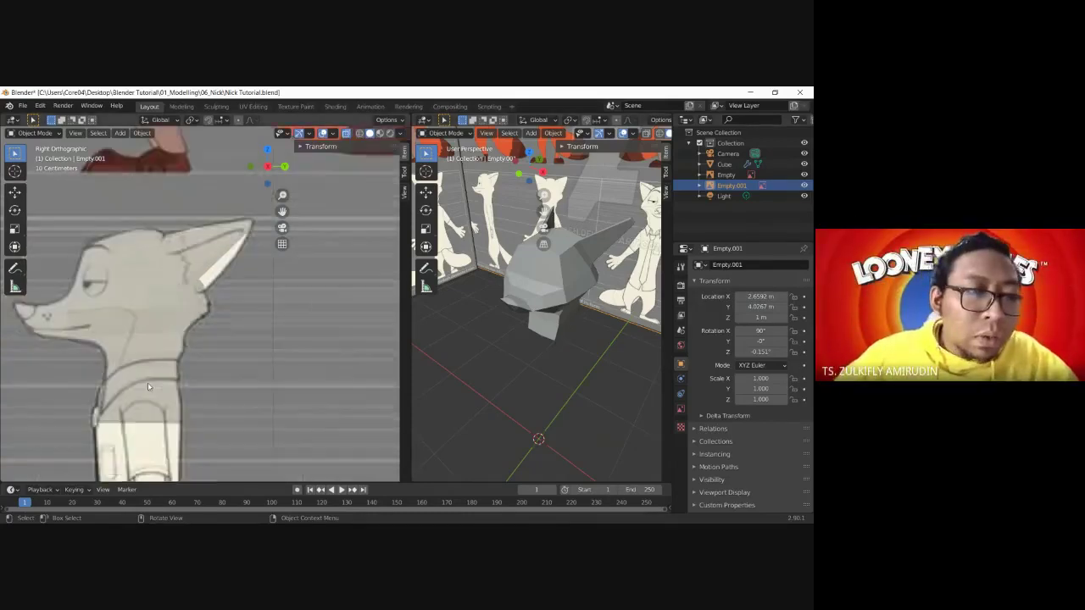
pyautogui.scroll(-1, 148, 382)
pyautogui.scroll(-1, 174, 381)
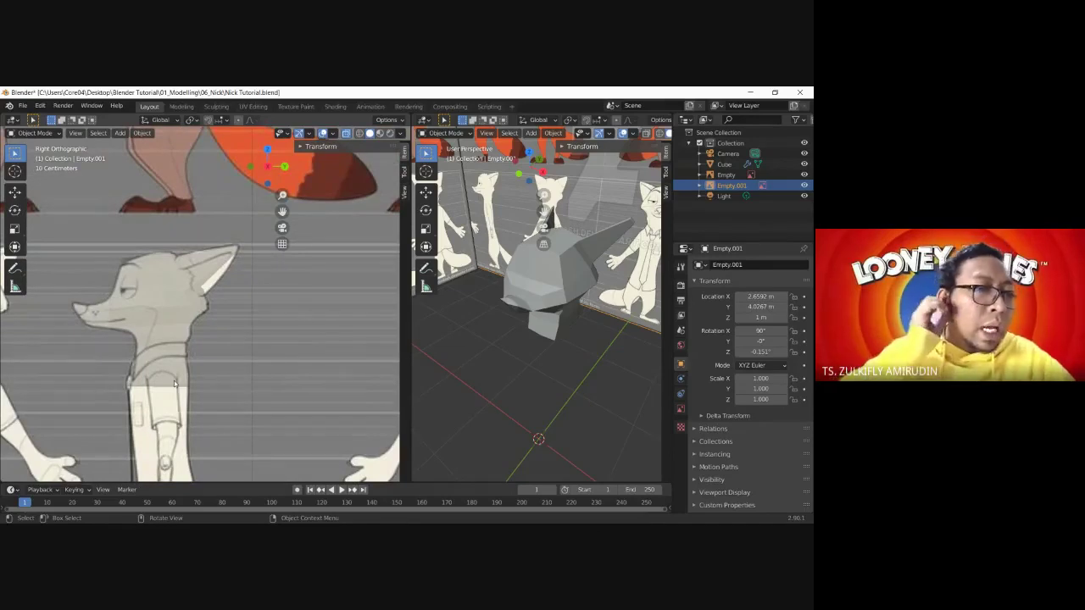
pyautogui.click(593, 263)
pyautogui.press('Tab')
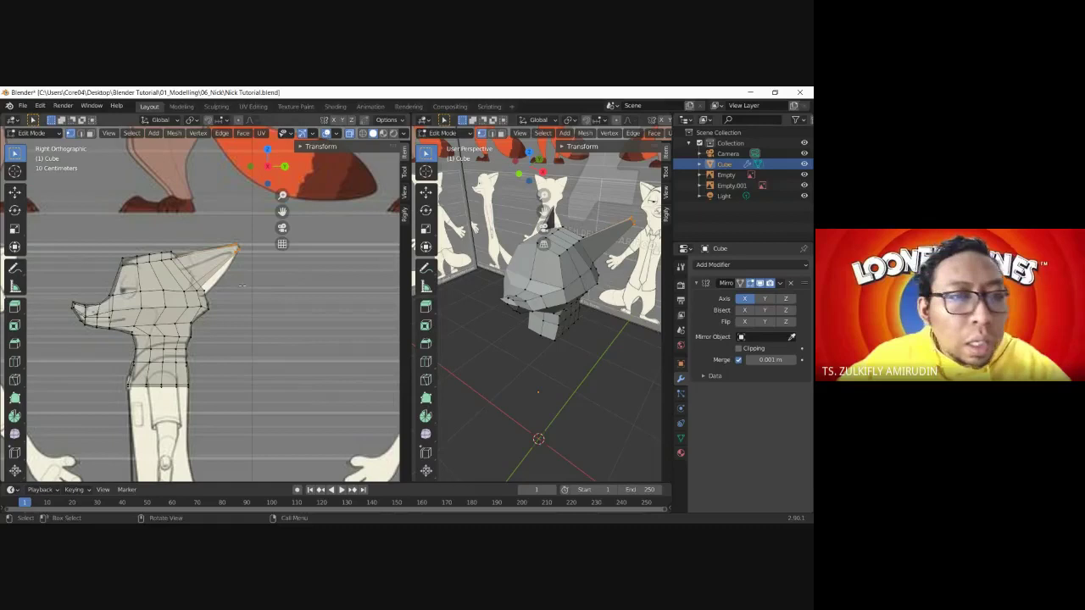
# - Move the ear-base vertex onto the side reference outline
pyautogui.scroll(3, 200, 288)
pyautogui.scroll(1, 199, 277)
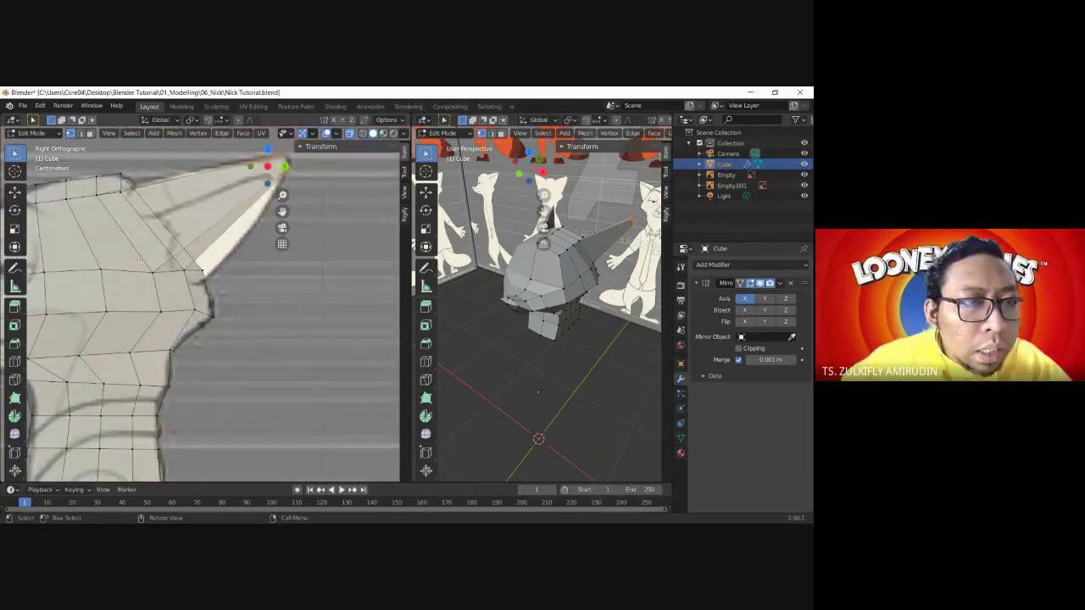
pyautogui.click(225, 284)
pyautogui.press('g')
pyautogui.click(188, 296)
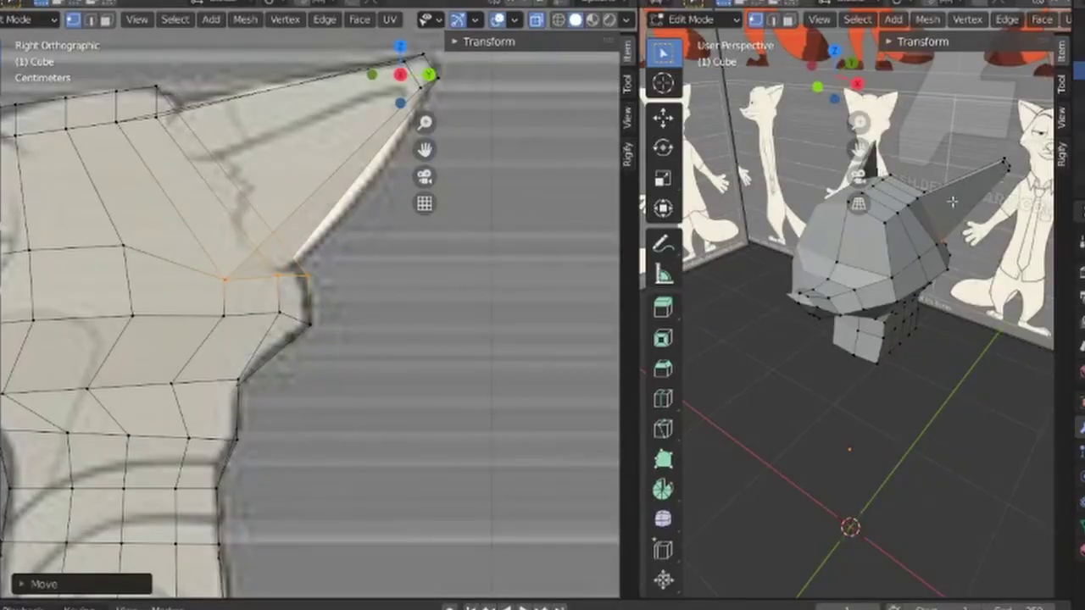
# - Zoom in and reframe both viewports around the ear before cutting new edges
pyautogui.scroll(3, 951, 201)
pyautogui.scroll(2, 746, 320)
pyautogui.scroll(2, 747, 320)
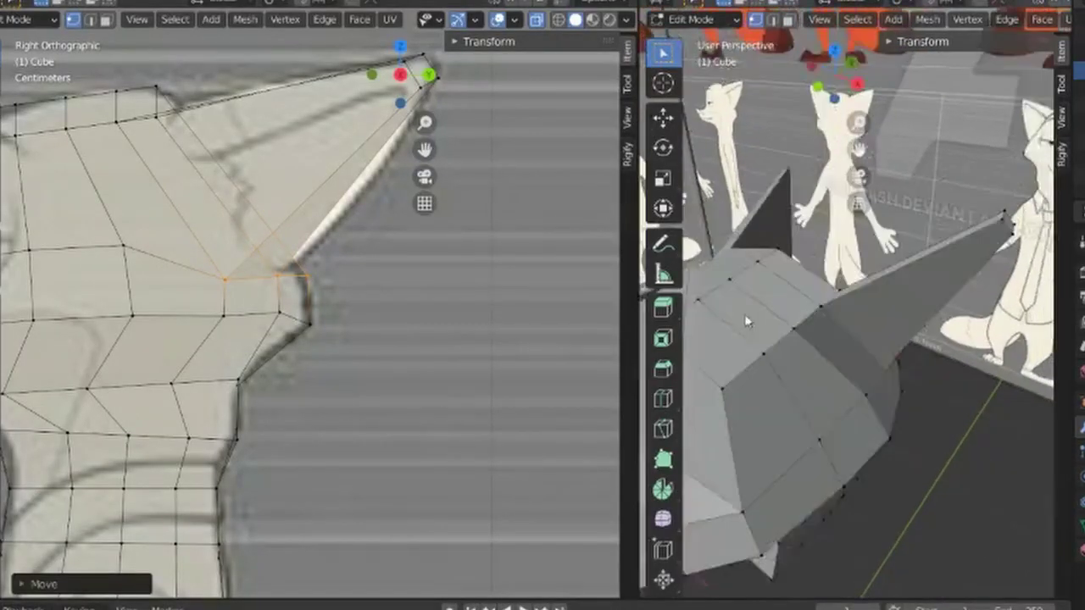
pyautogui.moveTo(747, 320); pyautogui.dragTo(933, 307, button='middle')
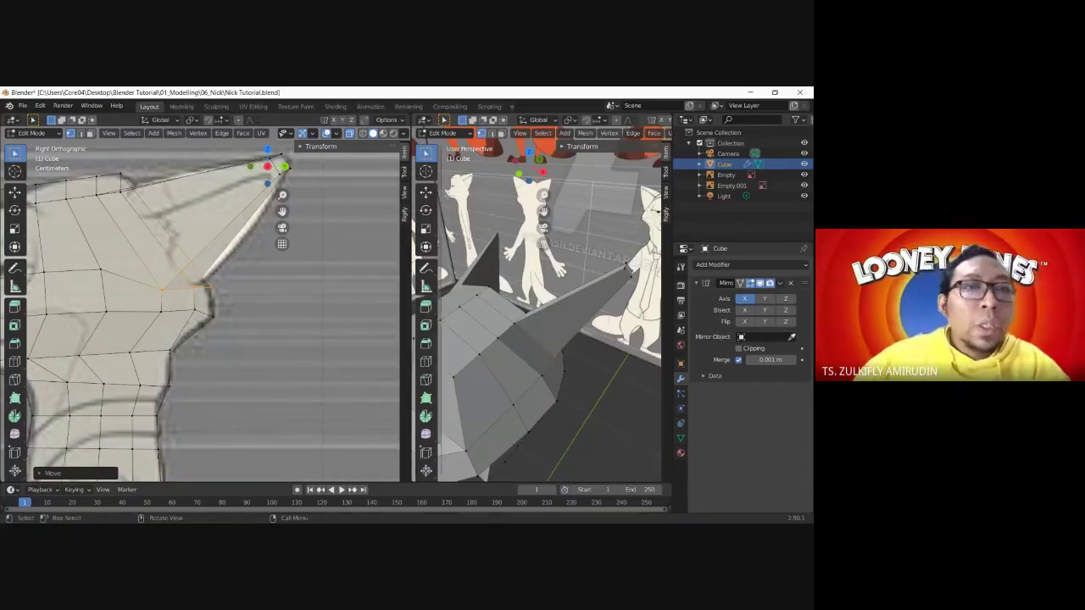
pyautogui.moveTo(282, 211)
pyautogui.mouseDown()
pyautogui.moveTo(317, 315)
pyautogui.moveTo(316, 305)
pyautogui.mouseUp()
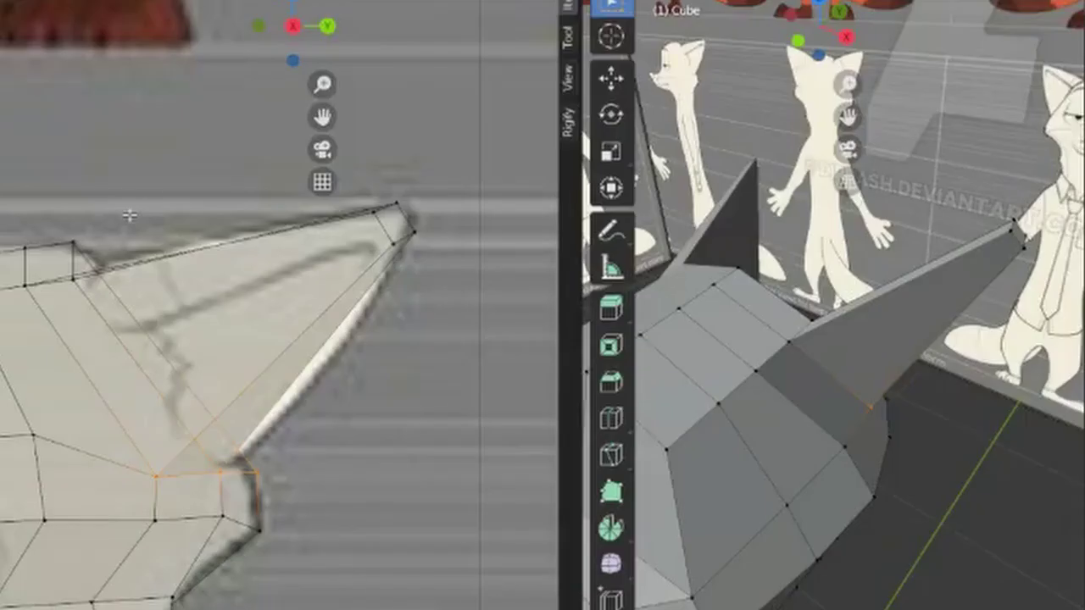
pyautogui.press('k')
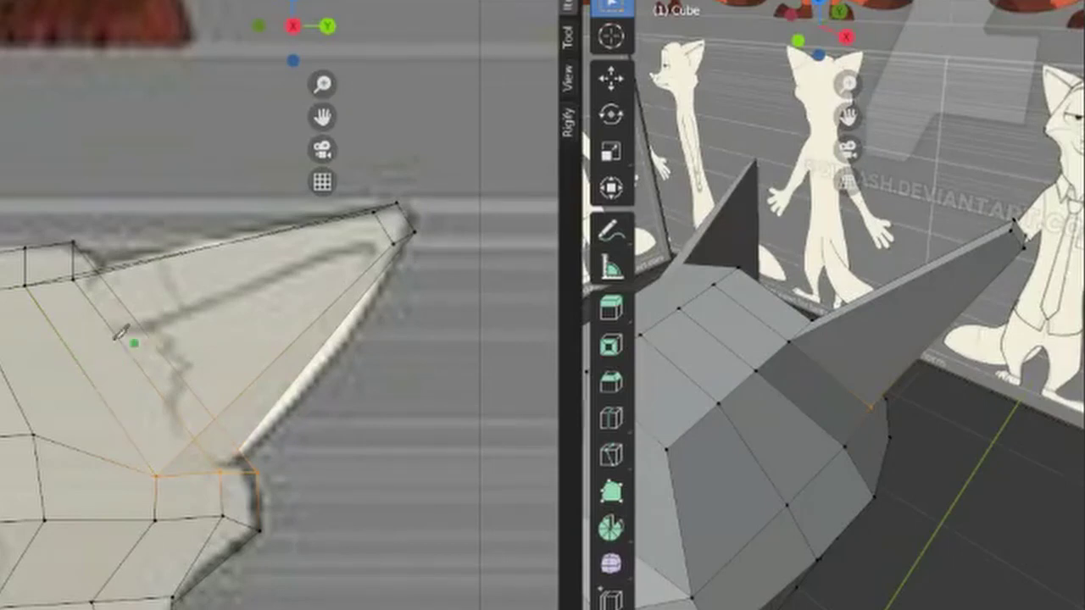
# - Knife-cut new edges across the side of the pointed ear, from near its tip to its base vertex
pyautogui.click(64, 321)
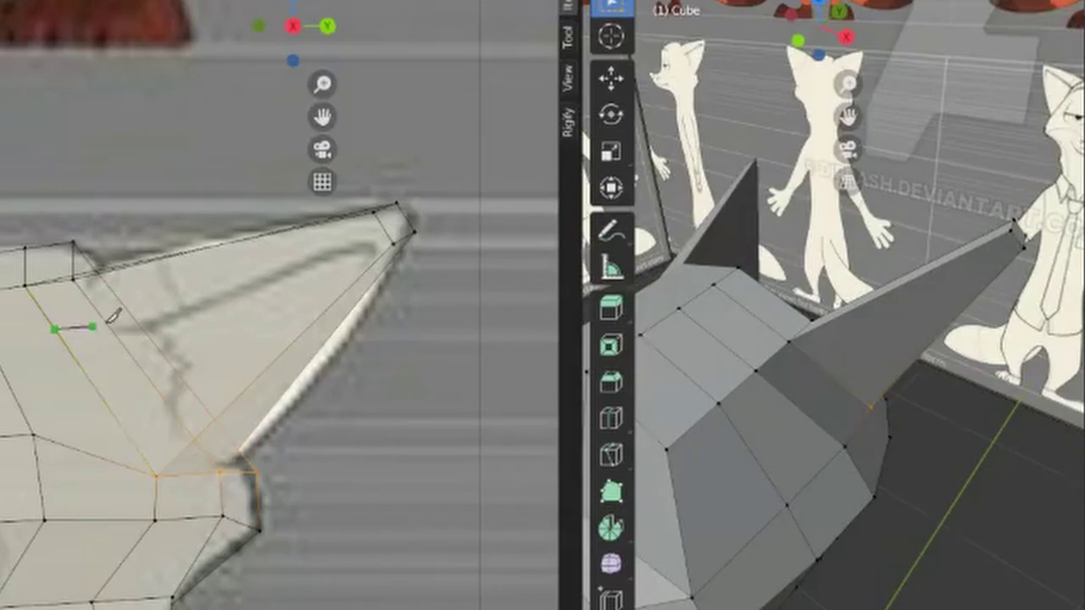
pyautogui.click(363, 227)
pyautogui.click(369, 247)
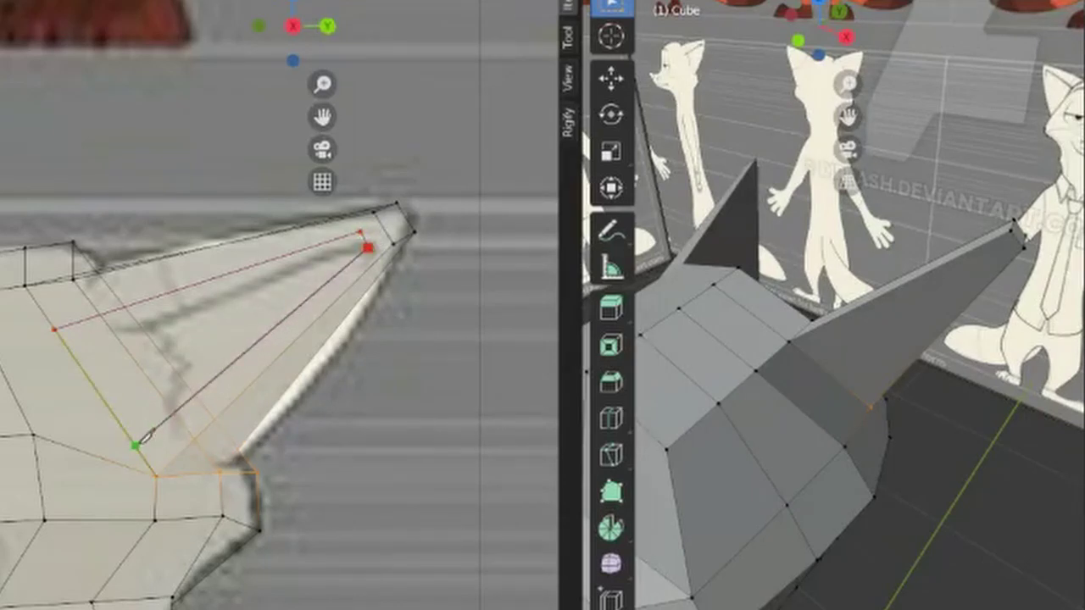
pyautogui.click(144, 437)
pyautogui.press('Return')
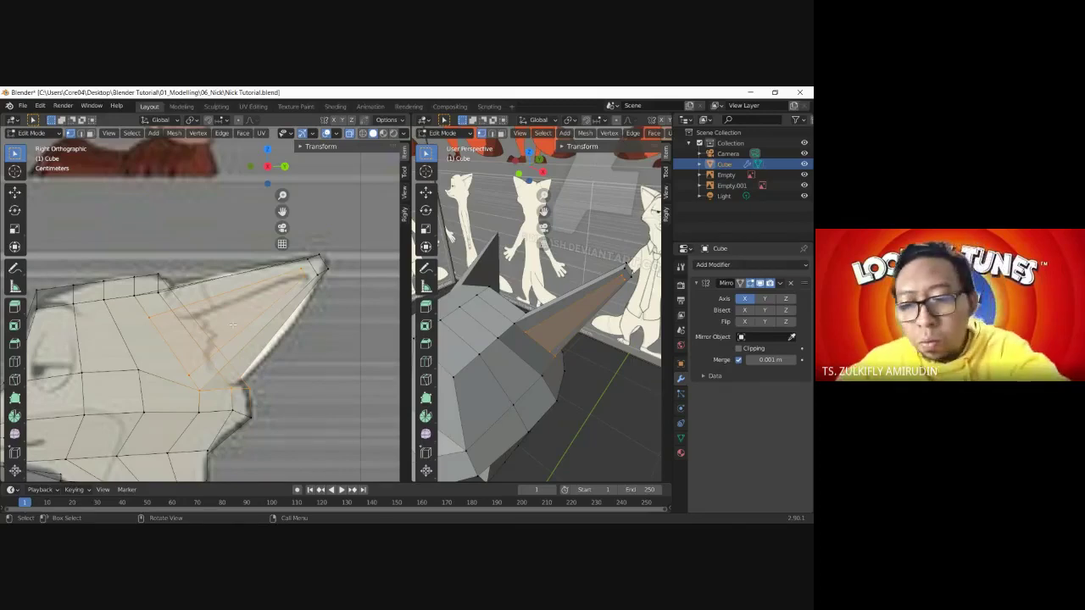
# - Extrude the selected inner ear face outward from Top view to give the ear a raised strip
pyautogui.press('KP_7')
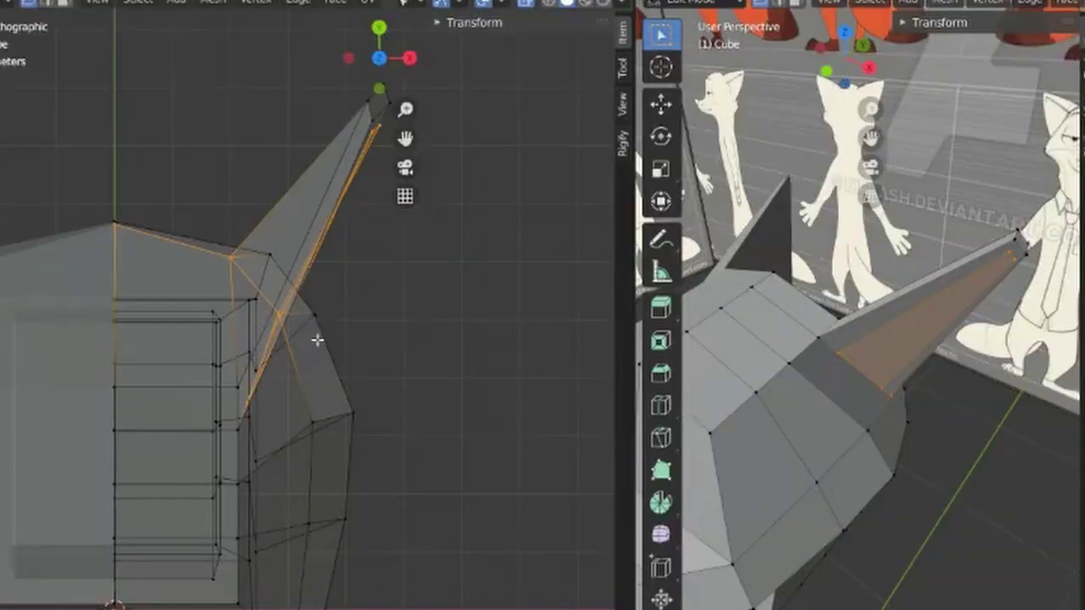
pyautogui.press('e')
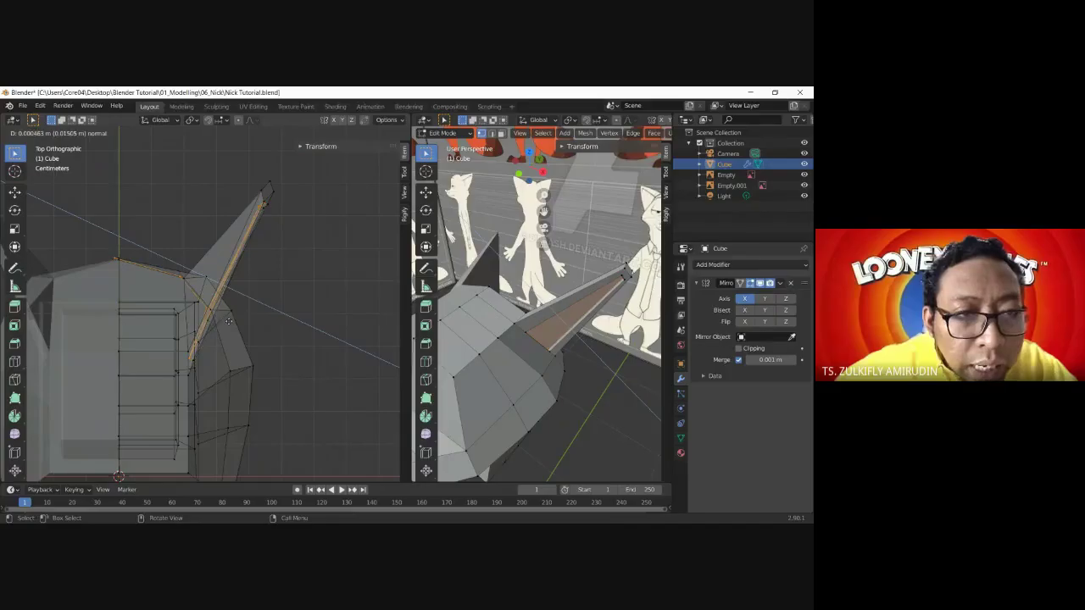
pyautogui.click(228, 321)
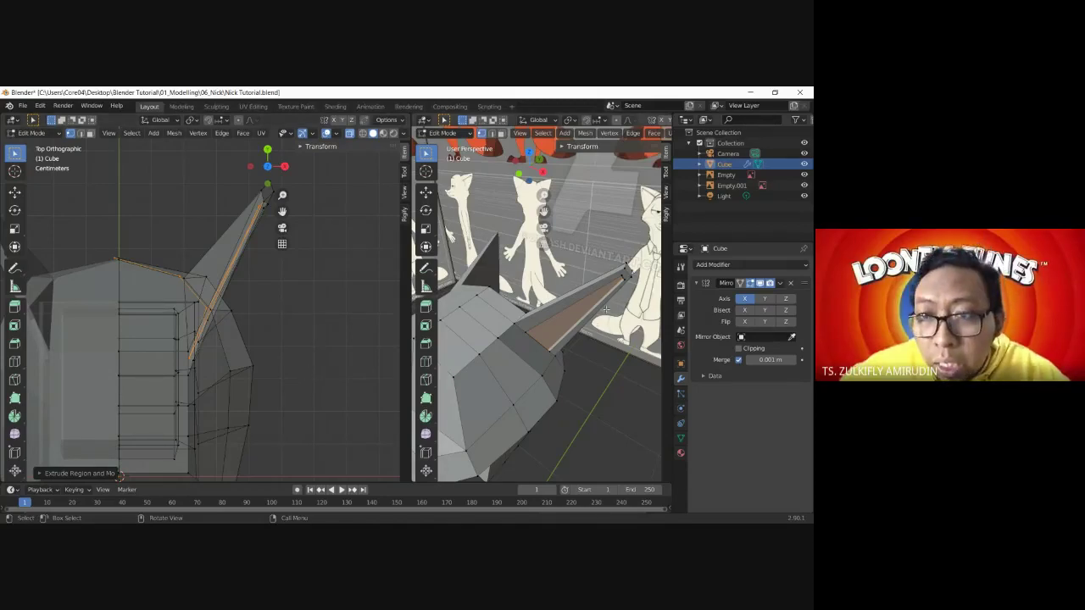
pyautogui.moveTo(532, 393); pyautogui.dragTo(638, 282, button='middle')
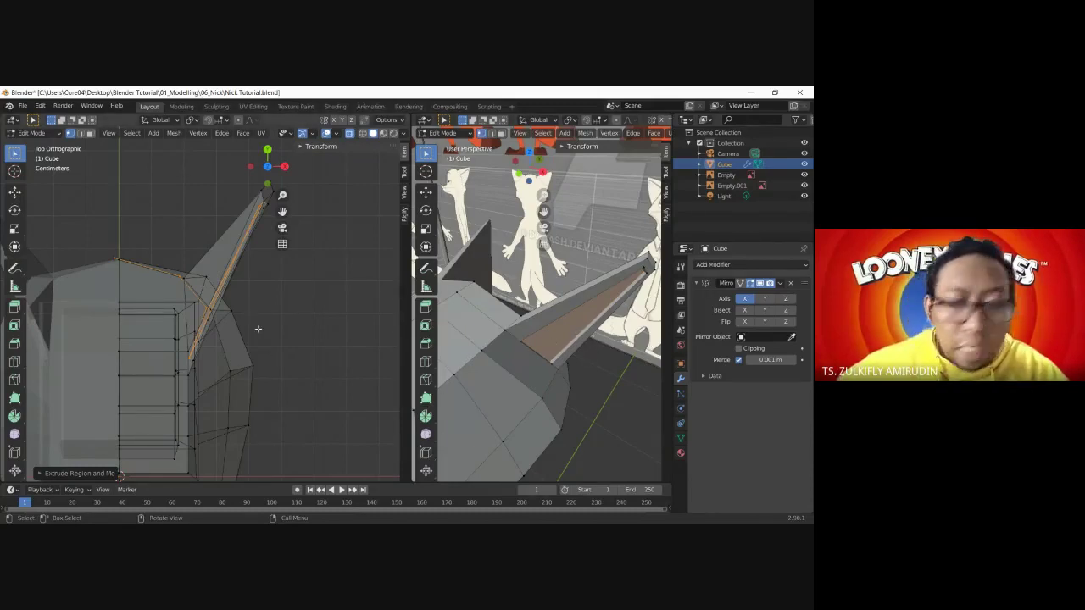
pyautogui.moveTo(245, 330)
pyautogui.mouseDown(button='middle')
pyautogui.moveTo(235, 320)
pyautogui.moveTo(93, 350)
pyautogui.mouseUp(button='middle')
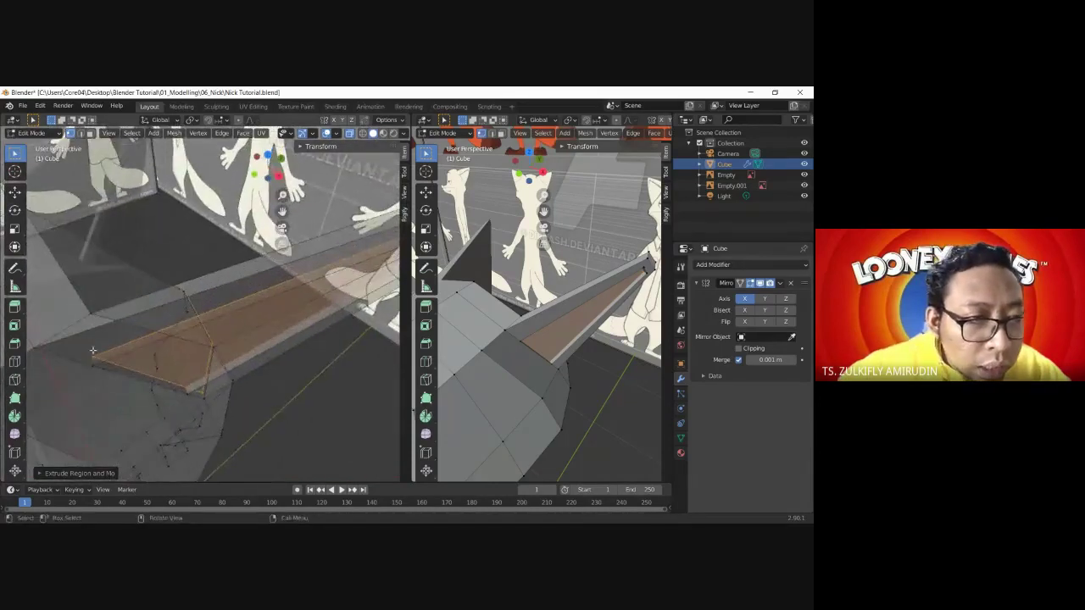
# - Move a single outer edge of the ear to a new position
pyautogui.click(92, 359)
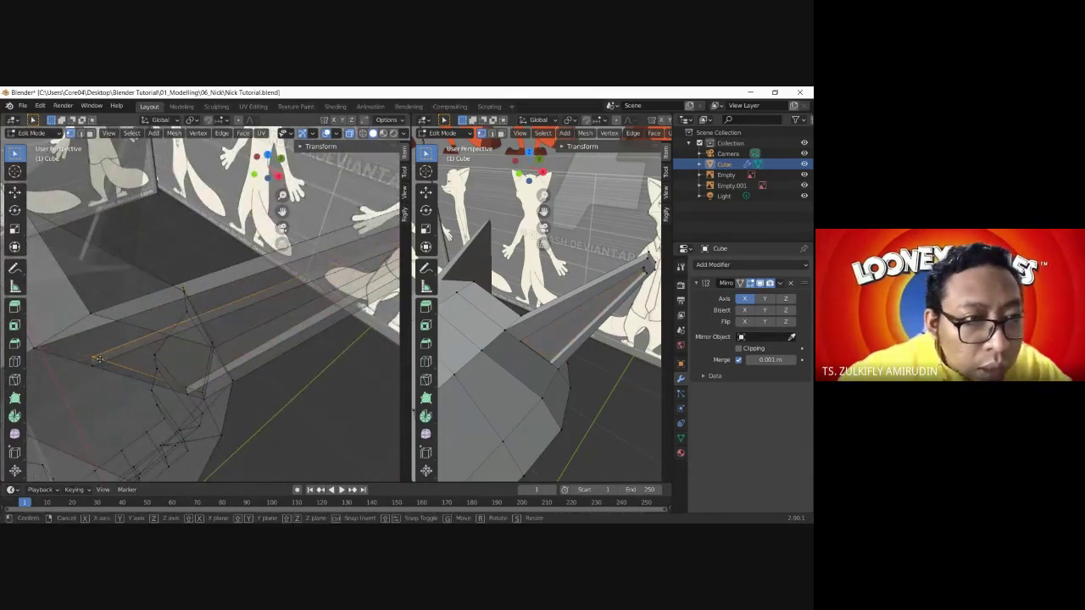
pyautogui.press('g')
pyautogui.click(100, 363)
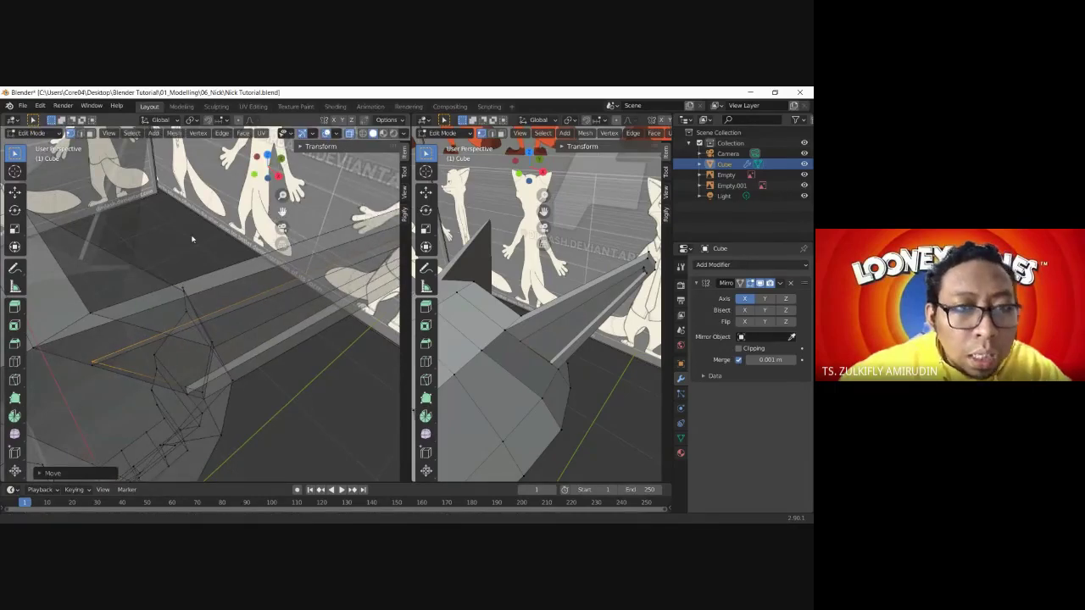
pyautogui.moveTo(267, 235); pyautogui.dragTo(344, 264, button='middle')
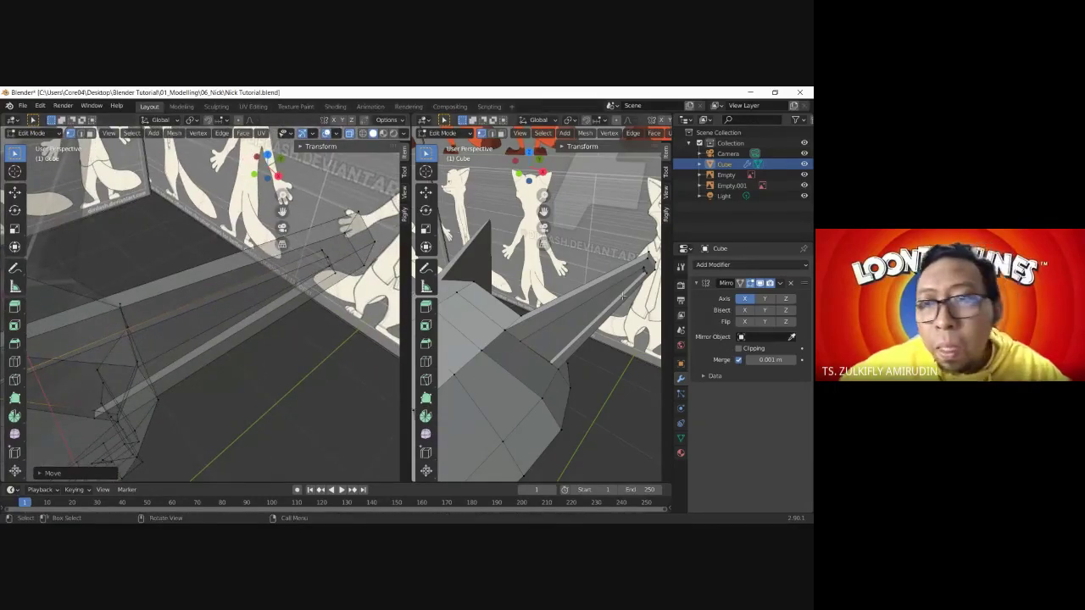
pyautogui.moveTo(610, 272); pyautogui.dragTo(630, 283, button='middle')
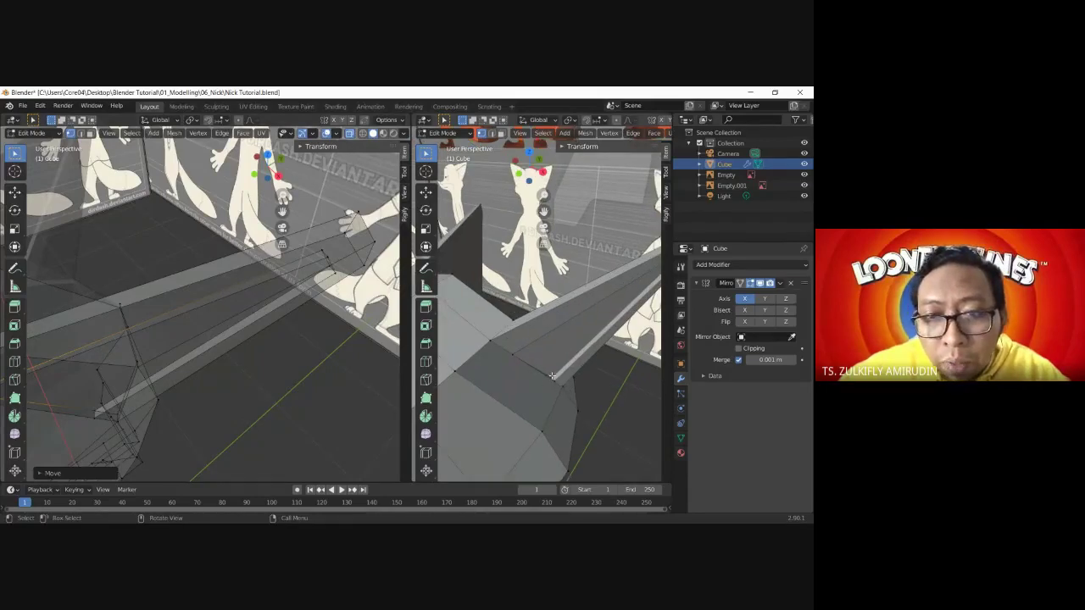
# - Move a vertex near the ear's base, then check the ear from the Right view
pyautogui.click(100, 413)
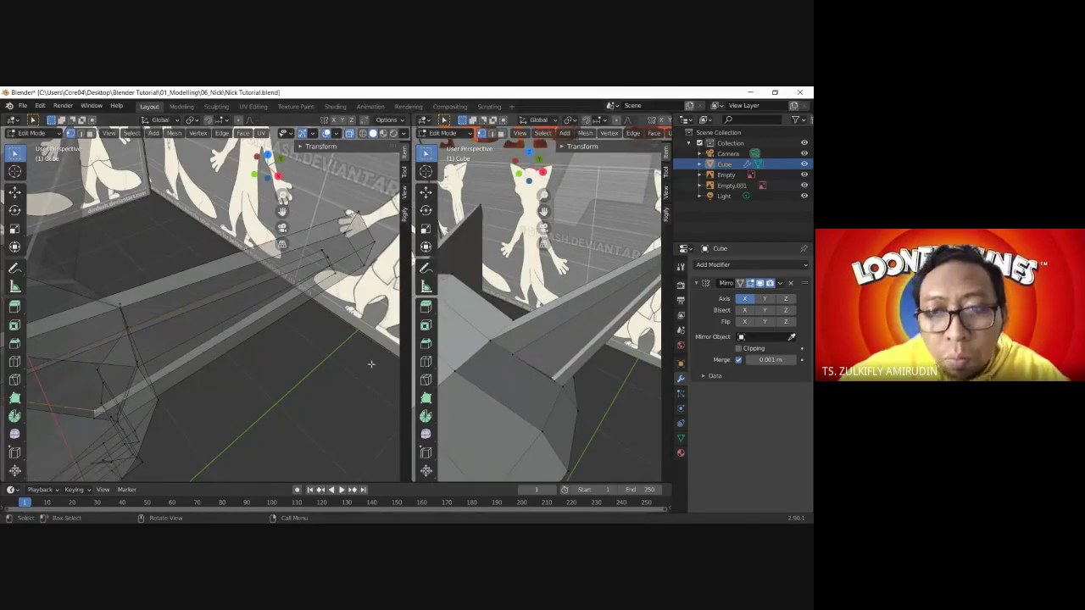
pyautogui.press('g')
pyautogui.click(99, 414)
pyautogui.moveTo(286, 336); pyautogui.dragTo(279, 339, button='middle')
pyautogui.moveTo(583, 364)
pyautogui.mouseDown(button='middle')
pyautogui.moveTo(604, 267)
pyautogui.moveTo(450, 279)
pyautogui.mouseUp(button='middle')
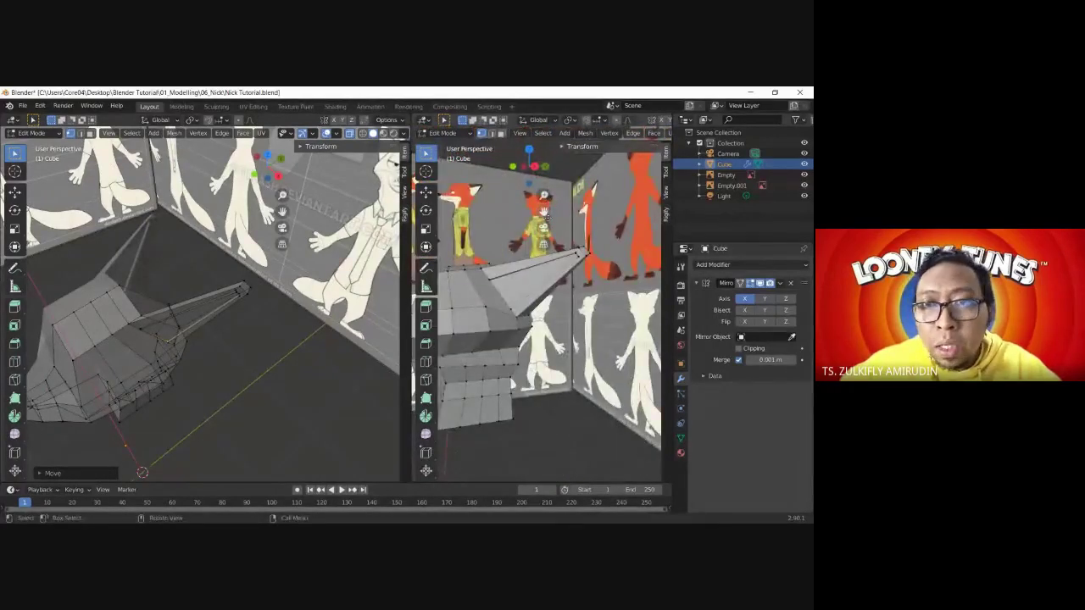
pyautogui.moveTo(450, 279)
pyautogui.mouseDown(button='middle')
pyautogui.moveTo(658, 213)
pyautogui.moveTo(523, 339)
pyautogui.mouseUp(button='middle')
pyautogui.press('KP_3')
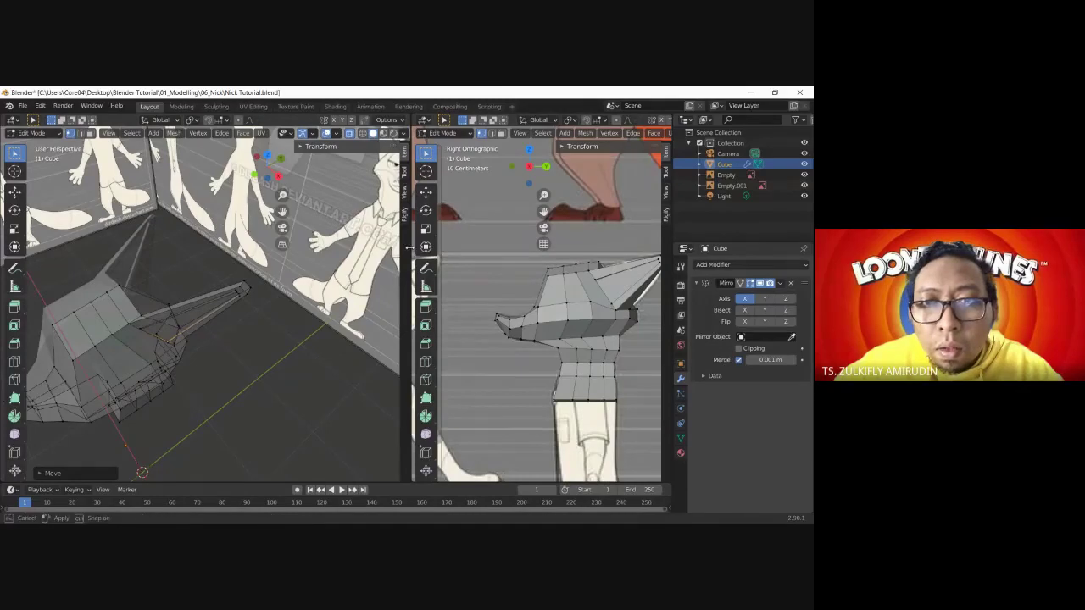
# - Enlarge and zoom the side view, then cut points along the mouth line toward the snout tip
pyautogui.moveTo(410, 251); pyautogui.dragTo(464, 252)
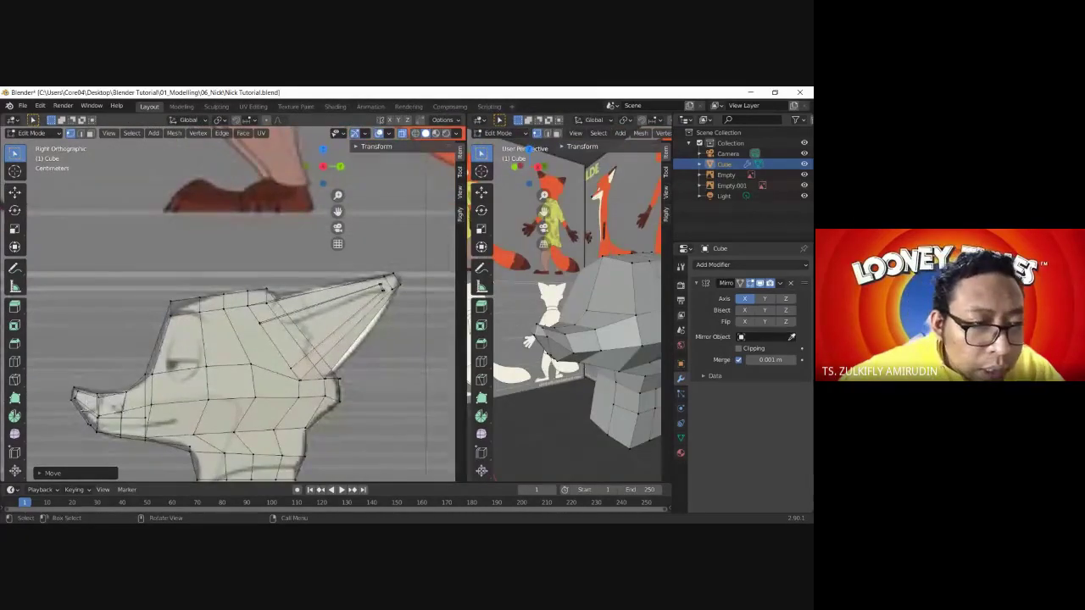
pyautogui.moveTo(338, 211)
pyautogui.mouseDown()
pyautogui.moveTo(353, 214)
pyautogui.moveTo(390, 189)
pyautogui.mouseUp()
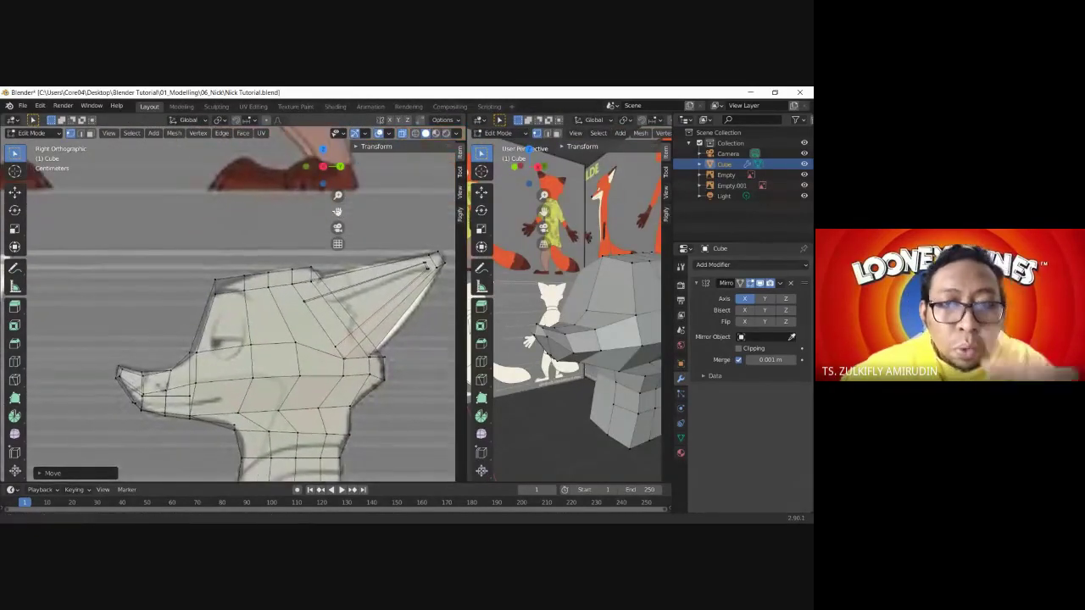
pyautogui.scroll(2, 139, 371)
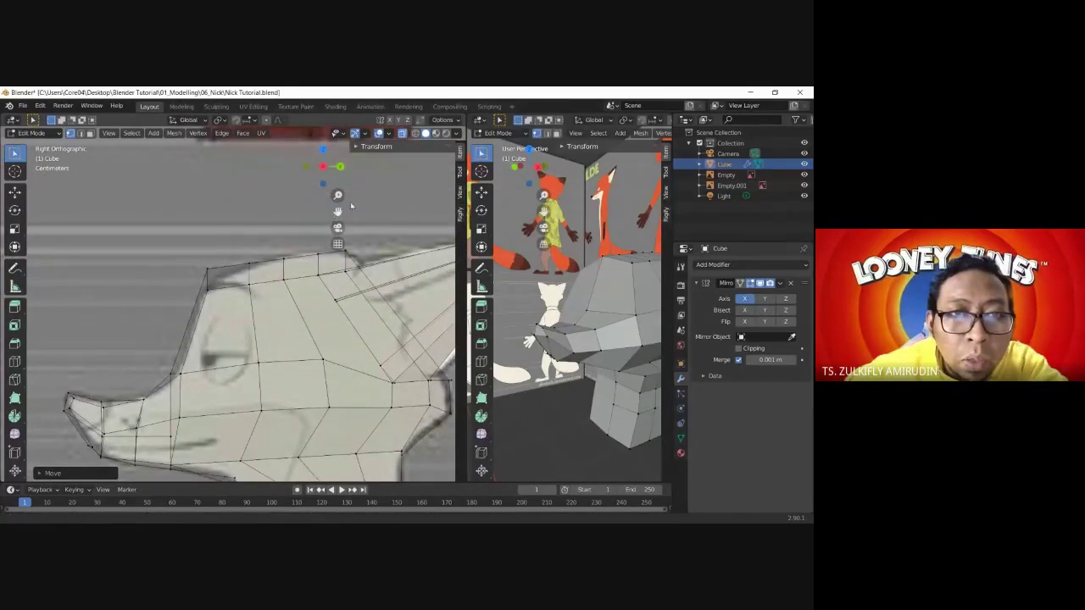
pyautogui.moveTo(332, 214); pyautogui.dragTo(398, 173)
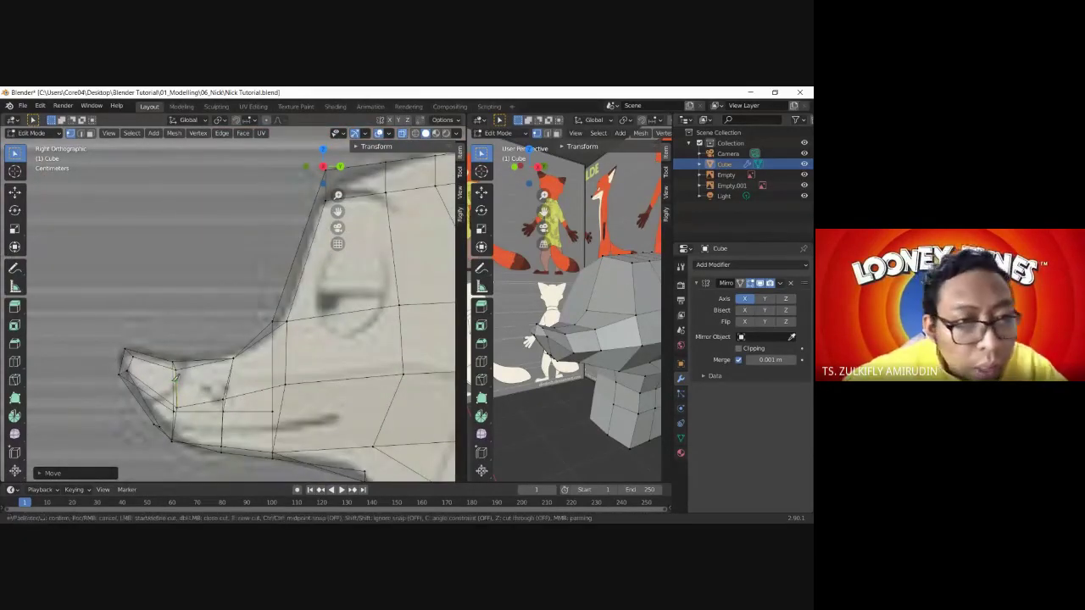
pyautogui.press('e')
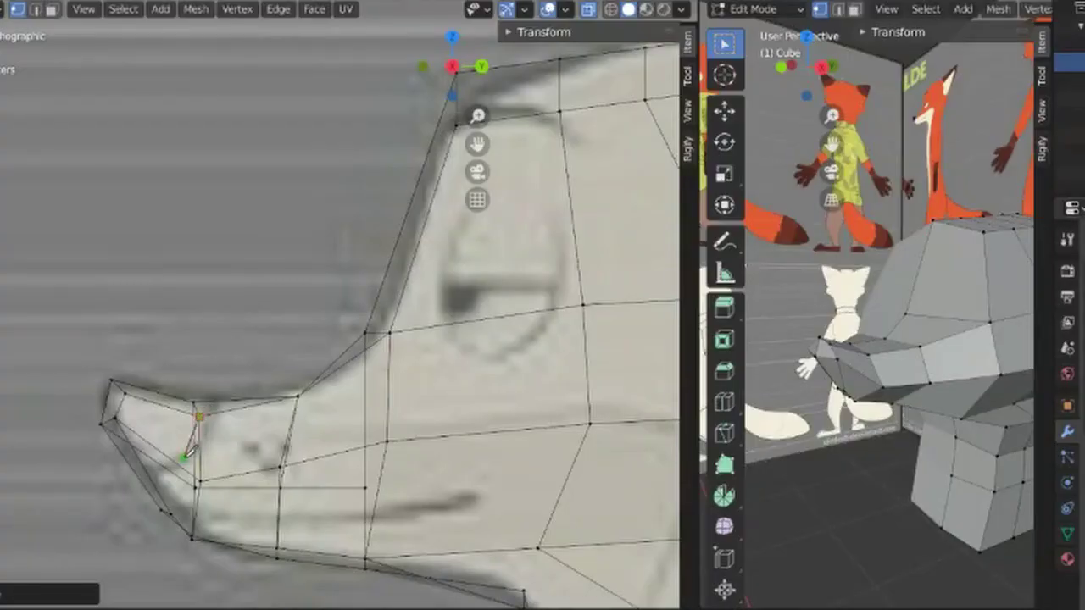
pyautogui.click(181, 453)
pyautogui.press('e')
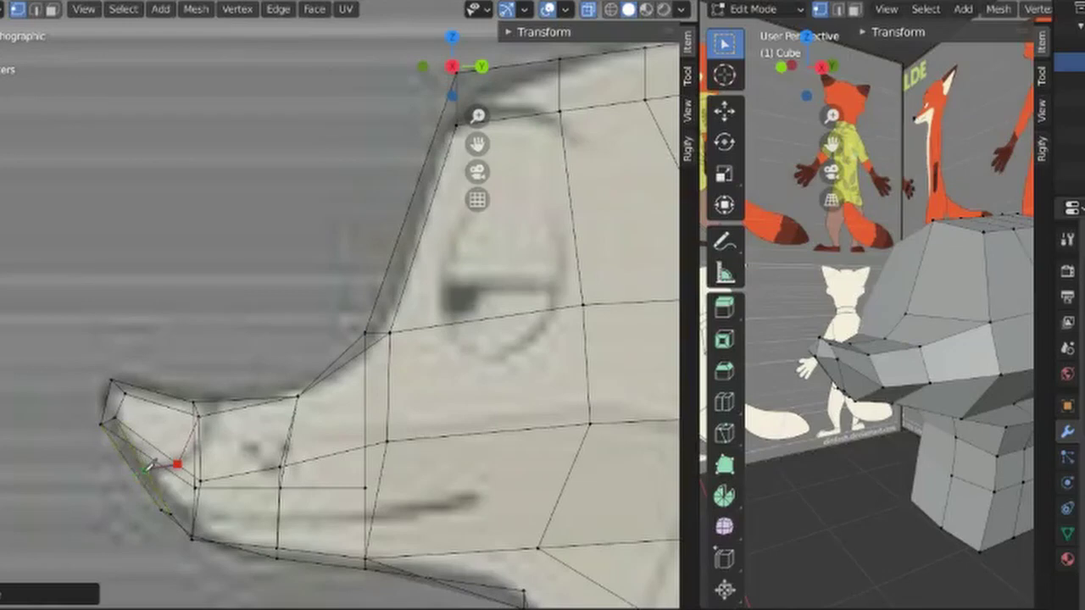
pyautogui.click(148, 465)
pyautogui.press('e')
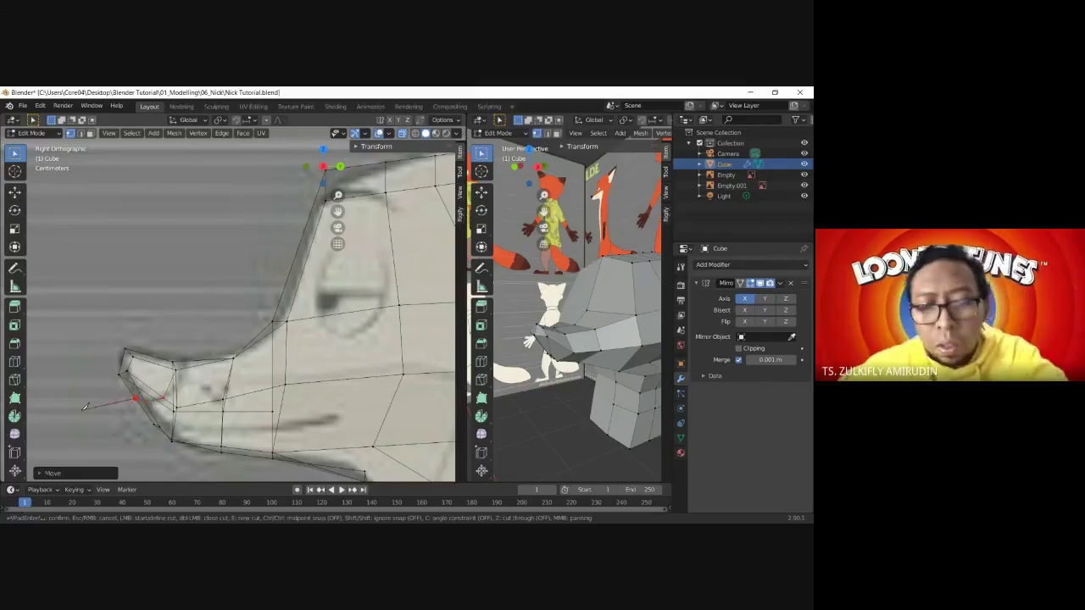
pyautogui.moveTo(559, 339)
pyautogui.mouseDown(button='middle')
pyautogui.moveTo(590, 374)
pyautogui.moveTo(559, 408)
pyautogui.mouseUp(button='middle')
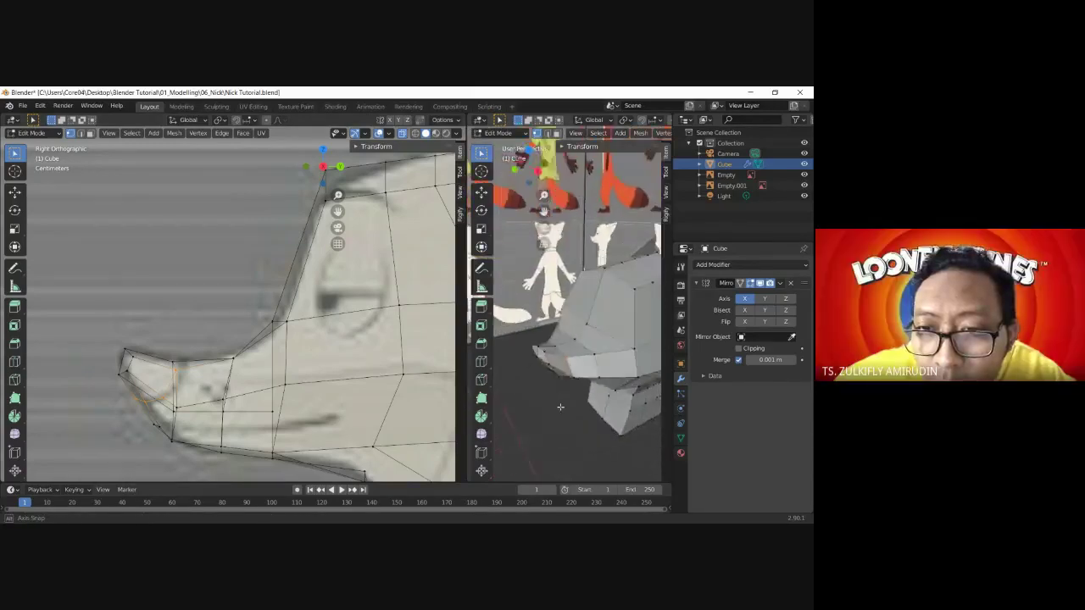
pyautogui.moveTo(558, 408); pyautogui.dragTo(579, 404, button='middle')
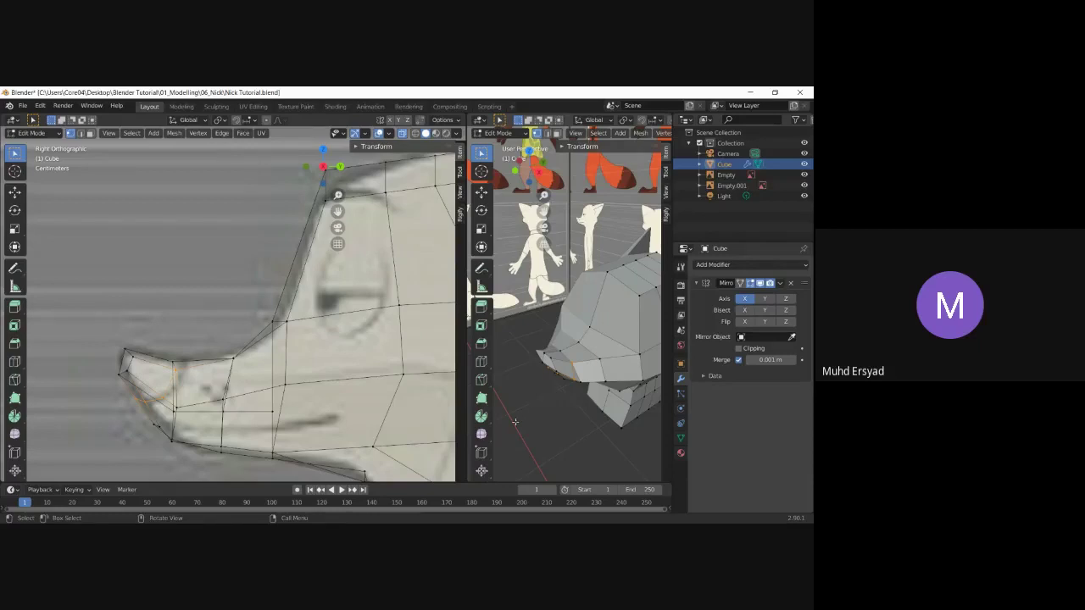
pyautogui.click(717, 266)
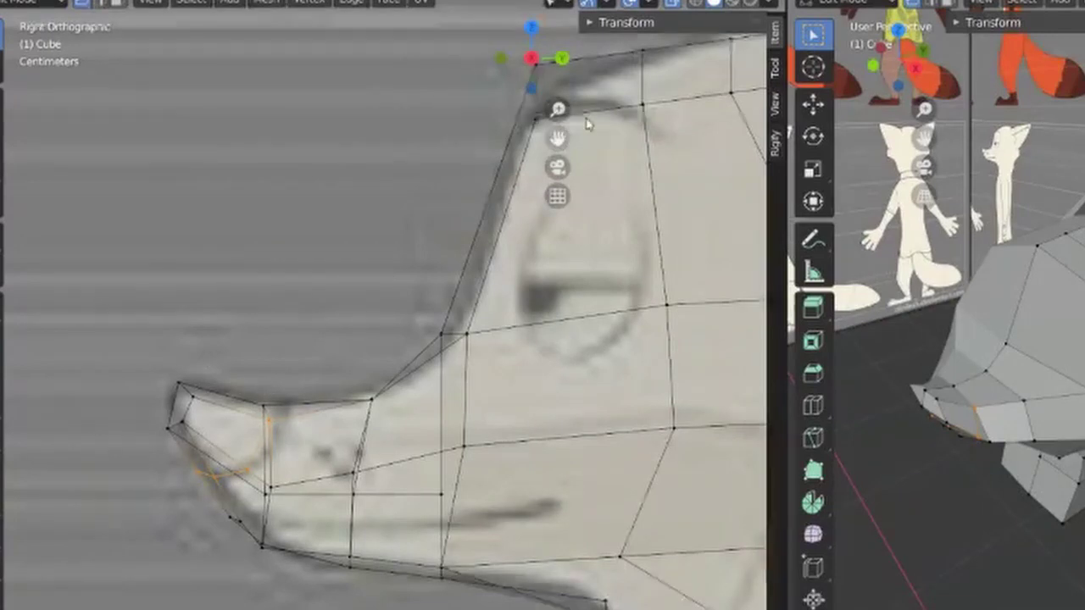
# - Try dissolving a stray diagonal muzzle edge, undo it, and move a vertex along the mouth line
pyautogui.moveTo(557, 139); pyautogui.dragTo(633, 55)
pyautogui.scroll(2, 318, 377)
pyautogui.scroll(2, 318, 377)
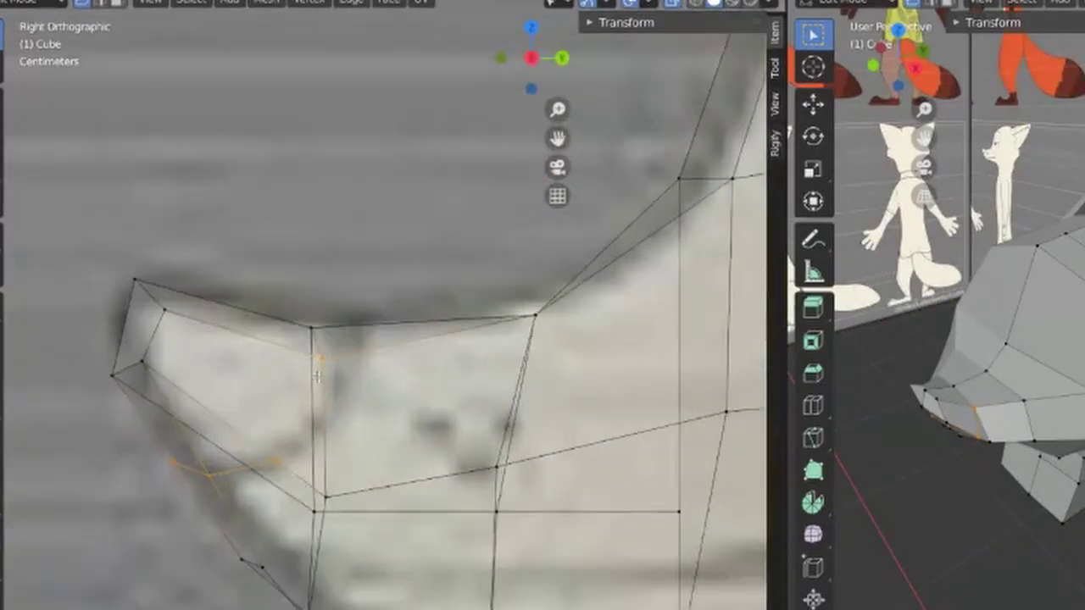
pyautogui.click(287, 433)
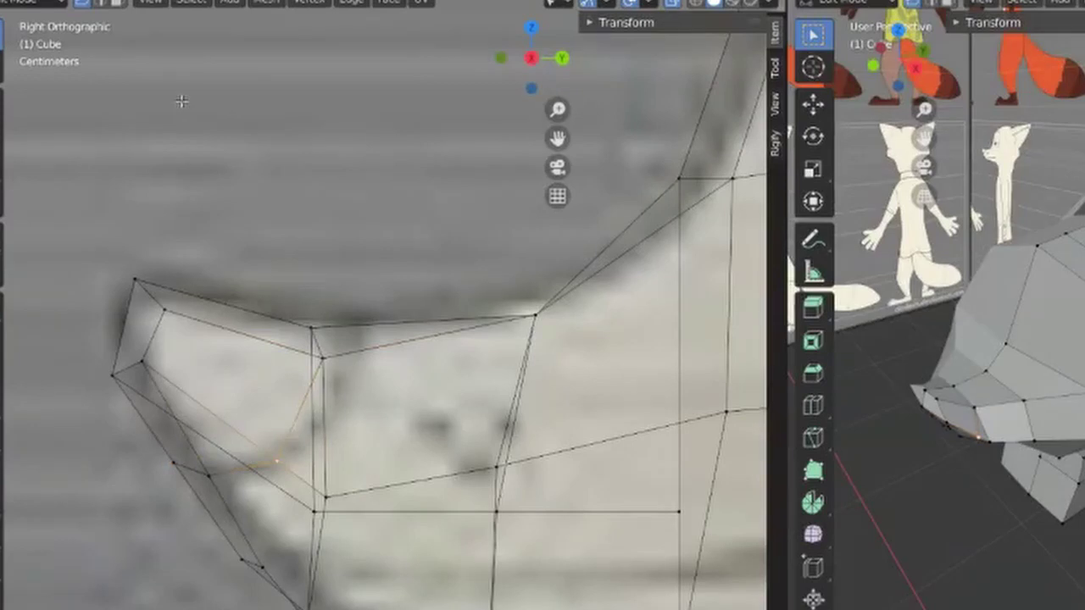
pyautogui.click(98, 3)
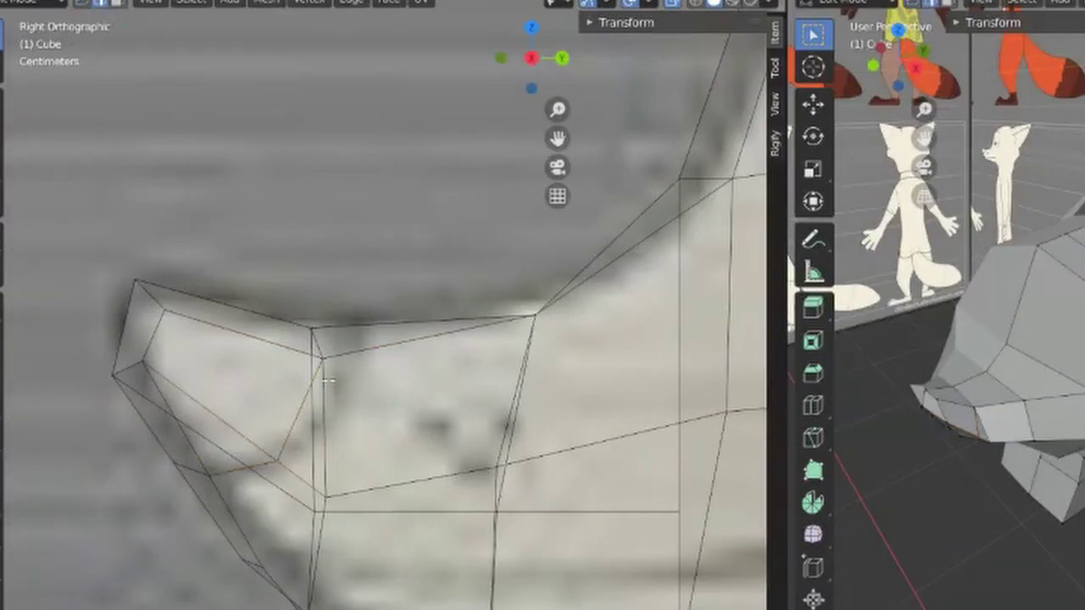
pyautogui.click(308, 395)
pyautogui.hotkey('ctrl', 'x')
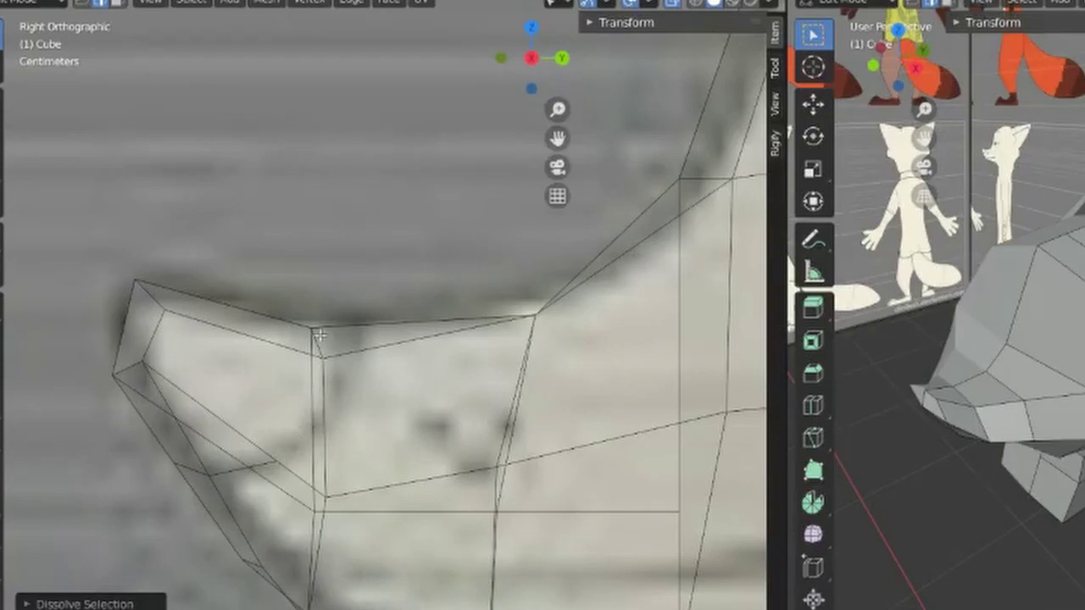
pyautogui.press('1')
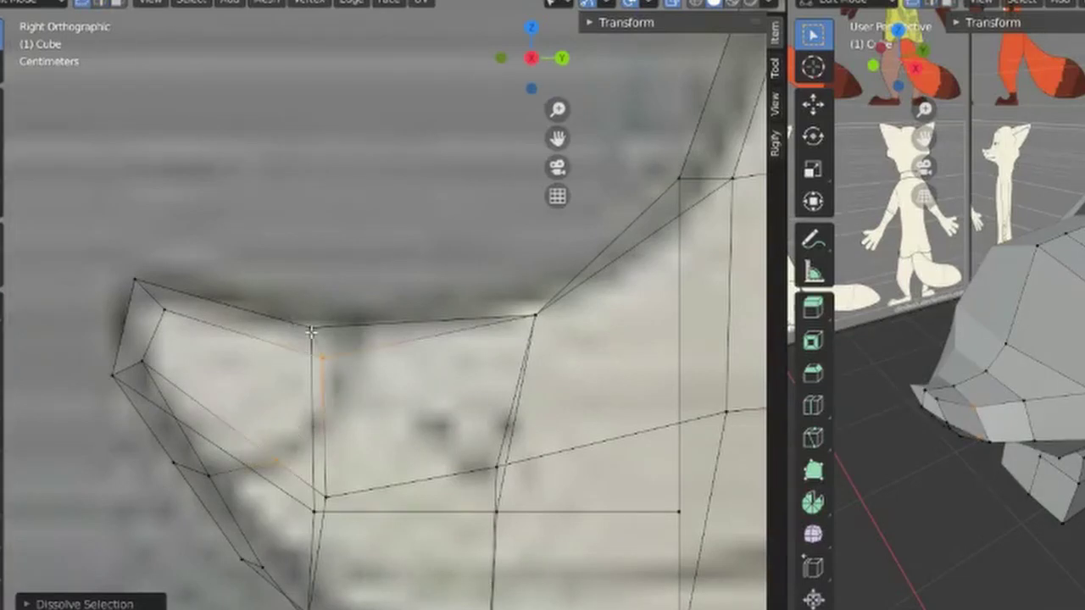
pyautogui.hotkey('ctrl', 'z')
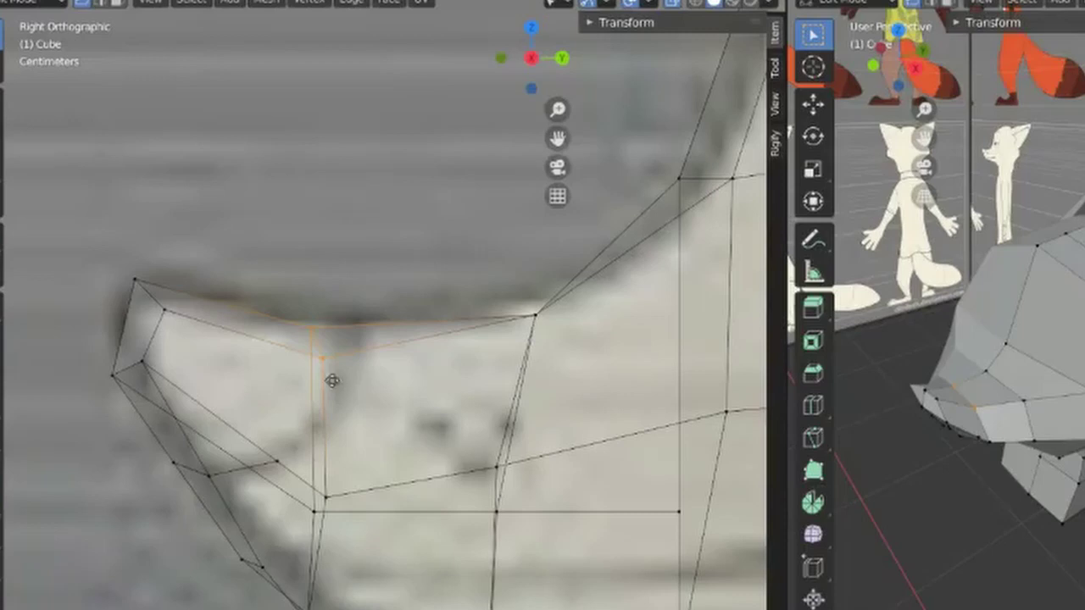
pyautogui.press('g')
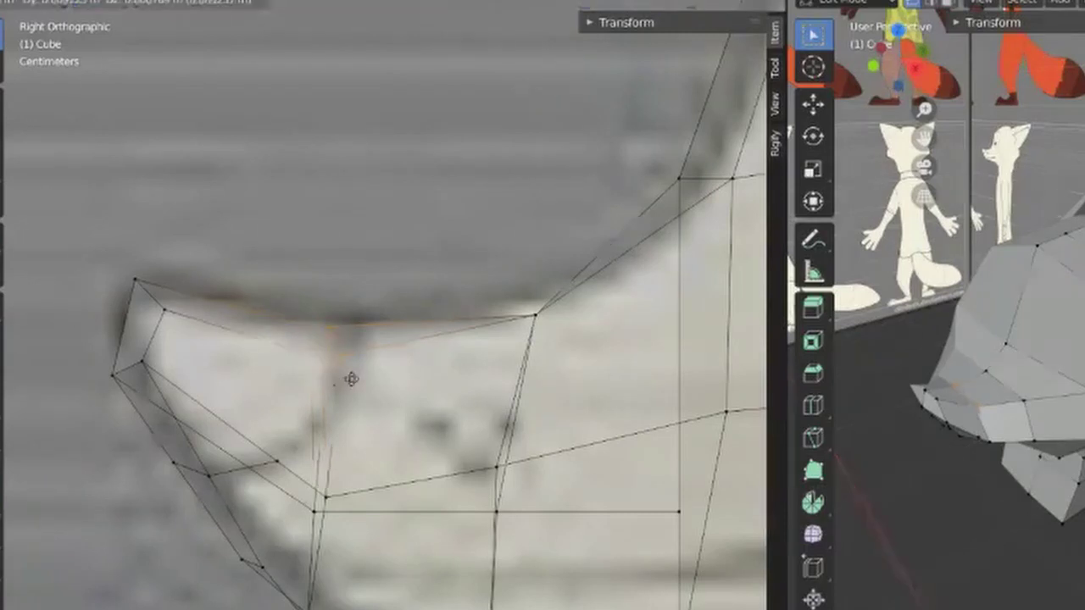
pyautogui.click(361, 383)
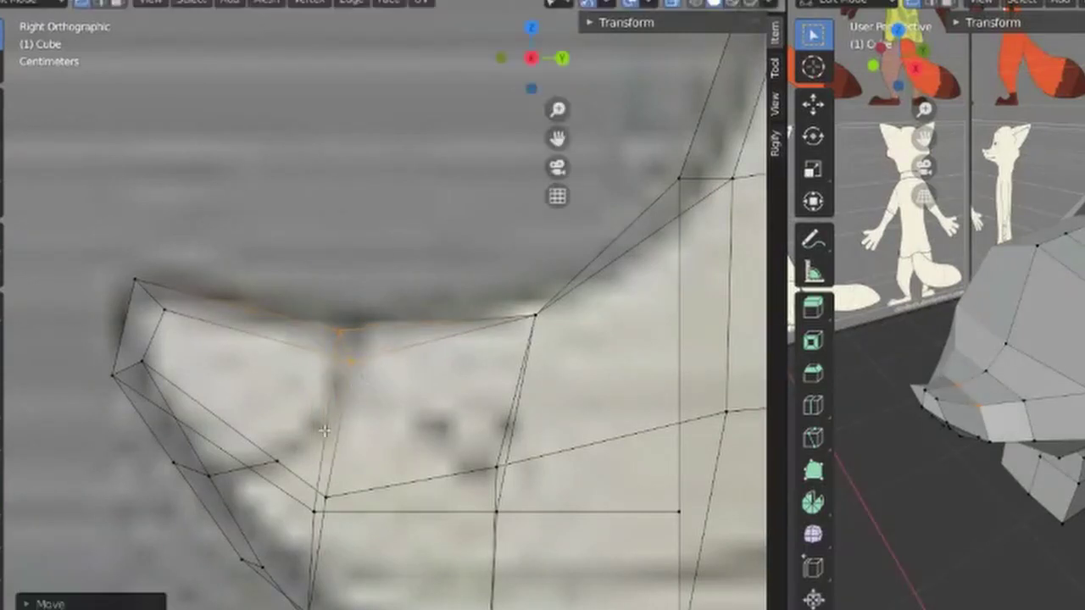
# - Knife-cut an edge from the mouth-corner vertex down the muzzle
pyautogui.press('k')
pyautogui.click(277, 462)
pyautogui.click(332, 355)
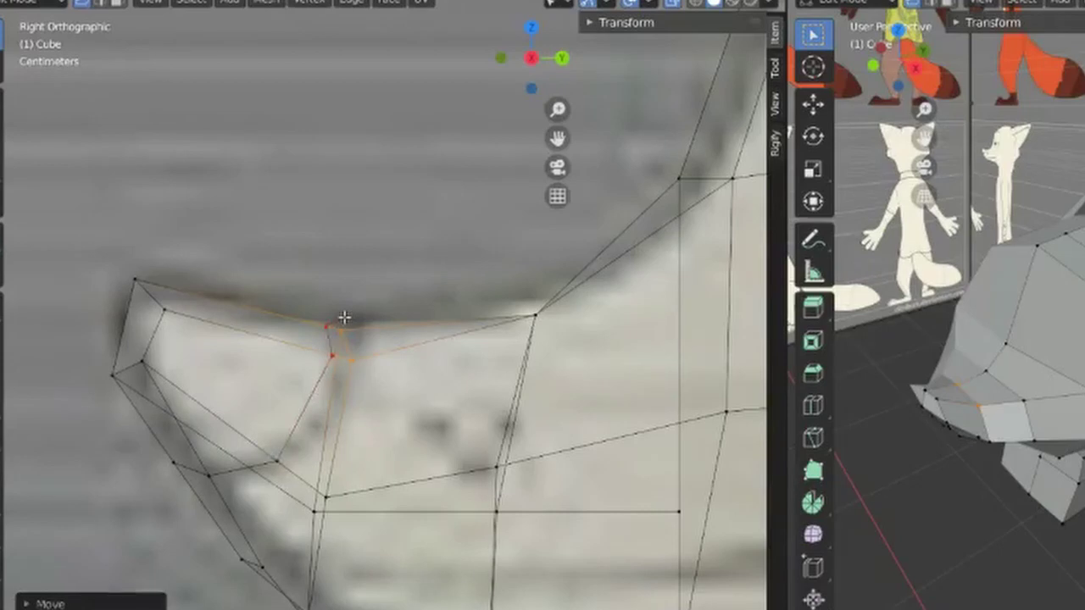
pyautogui.press('Return')
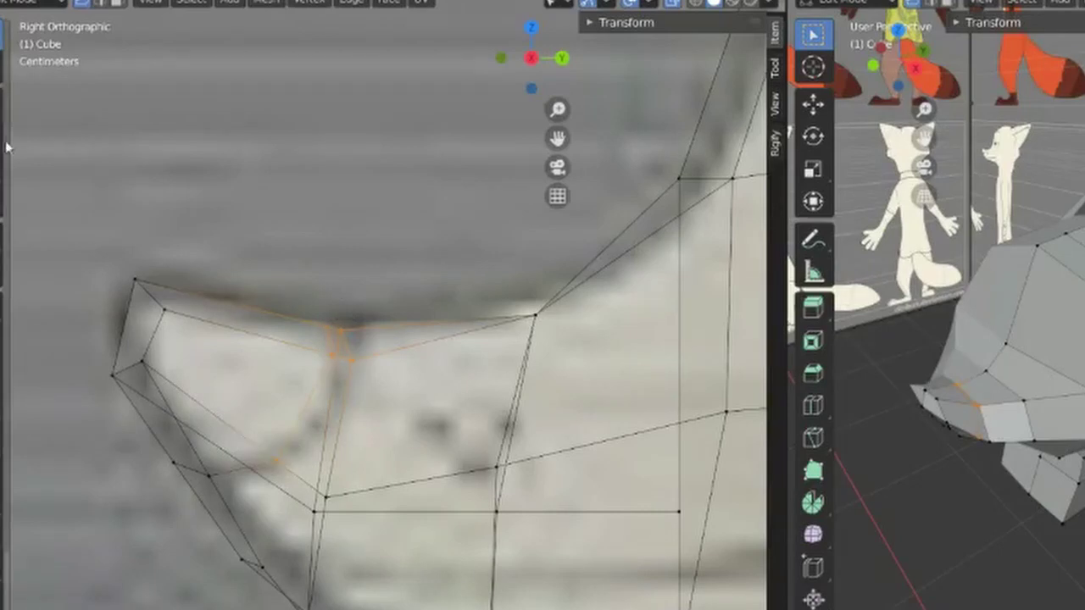
# - Nudge a muzzle vertex upward and shift the lower jaw edge to match the reference
pyautogui.click(329, 327)
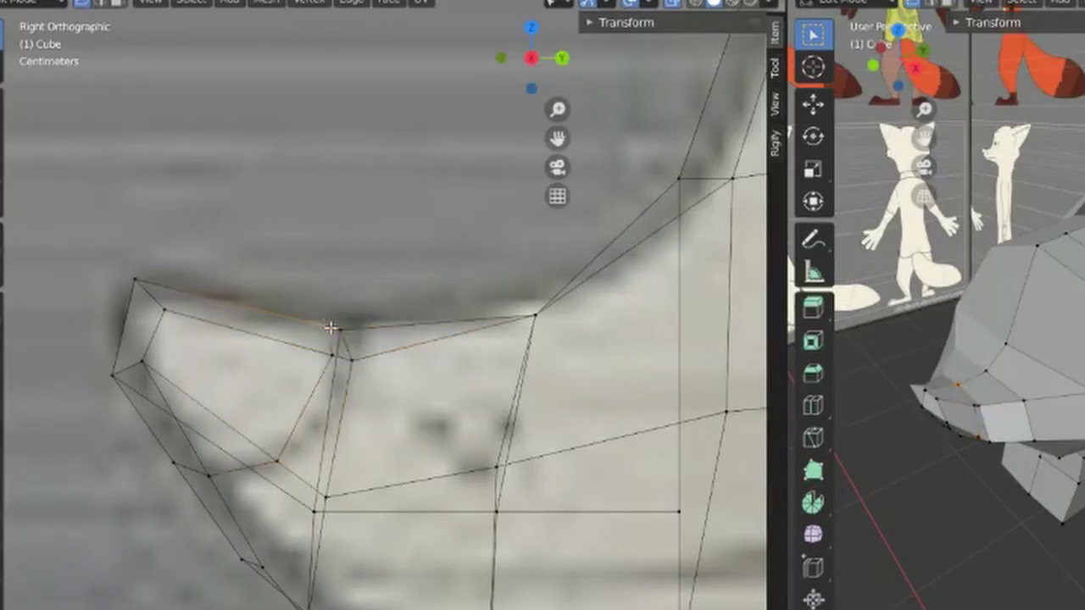
pyautogui.moveTo(330, 327); pyautogui.dragTo(329, 315)
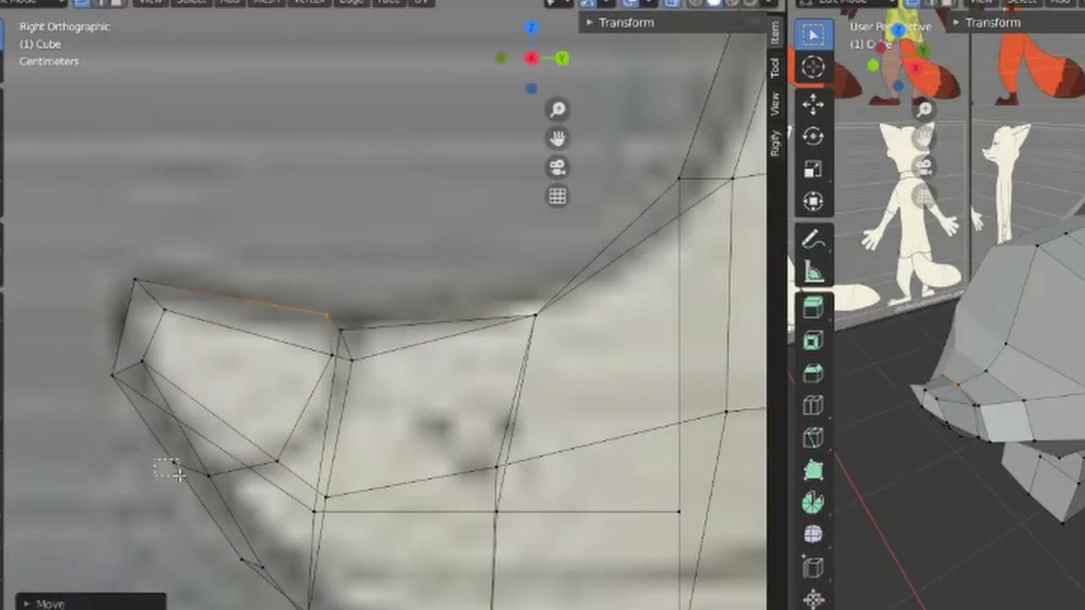
pyautogui.moveTo(174, 475); pyautogui.dragTo(180, 476)
pyautogui.press('g')
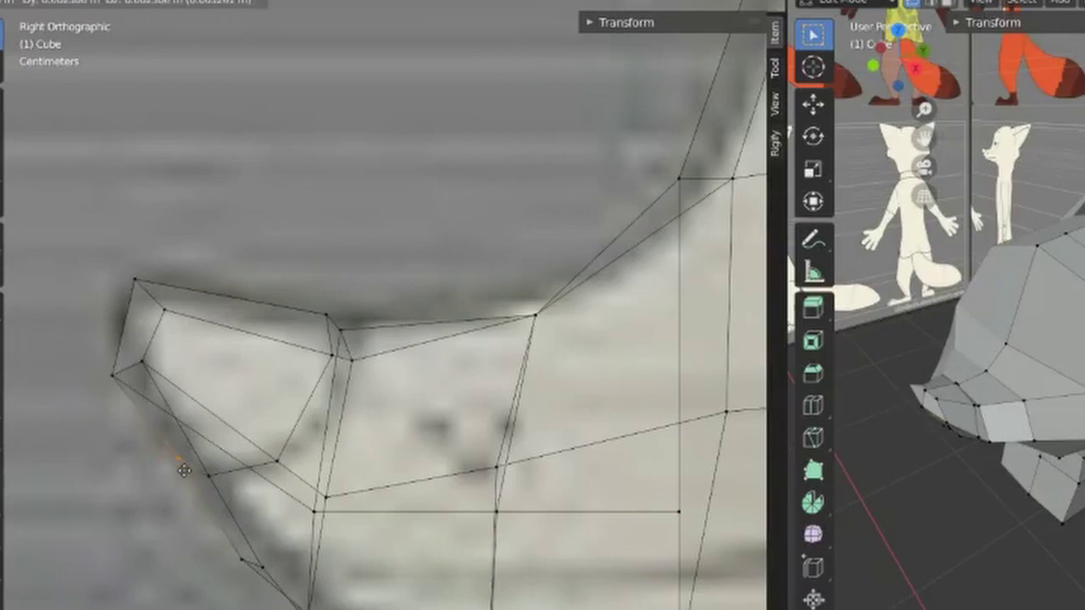
pyautogui.click(184, 471)
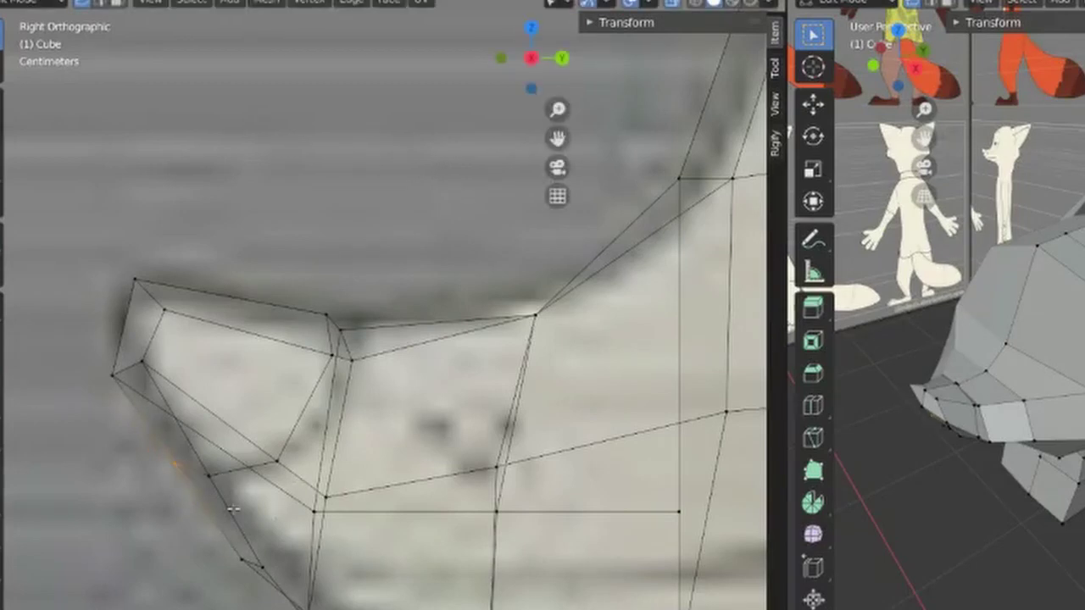
# - Knife-cut along the lower jaw curve to the upper mouth vertex, then pull a vertex into the jaw outline
pyautogui.press('k')
pyautogui.click(195, 493)
pyautogui.click(266, 486)
pyautogui.click(290, 472)
pyautogui.click(353, 359)
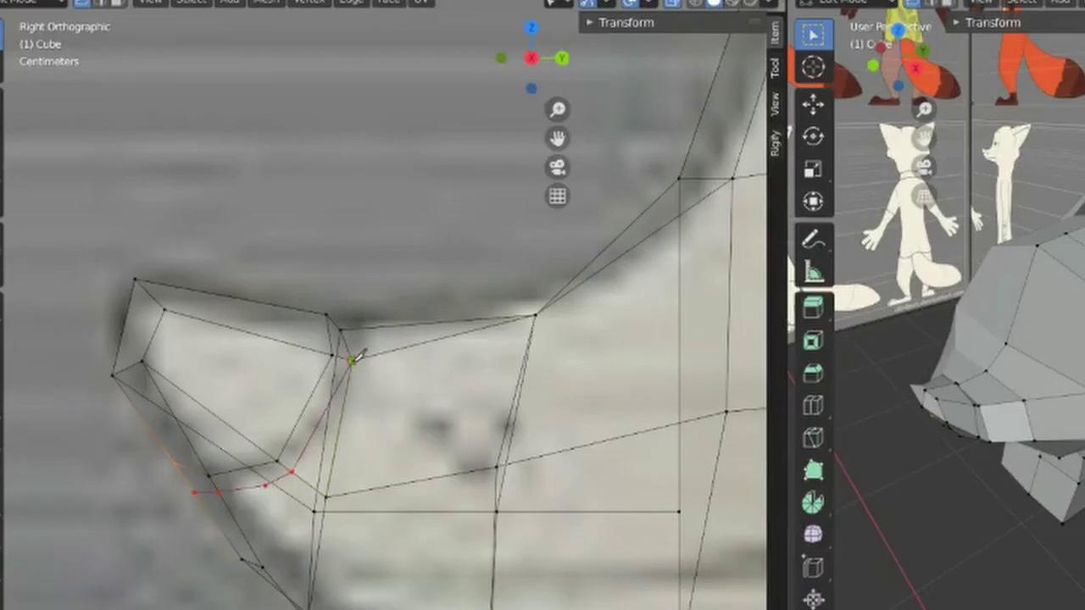
pyautogui.press('Return')
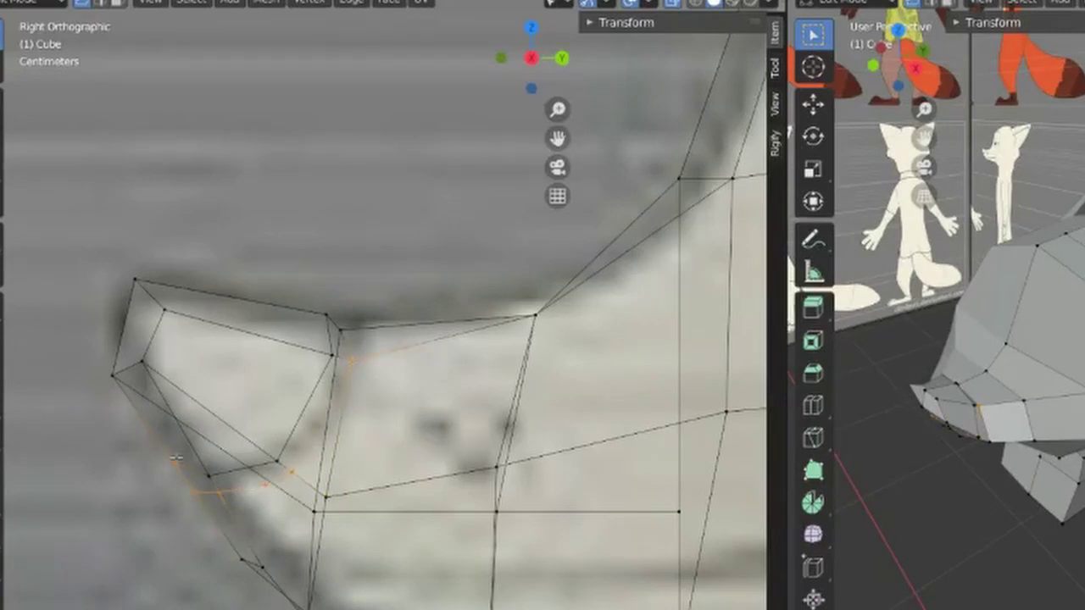
pyautogui.click(185, 471)
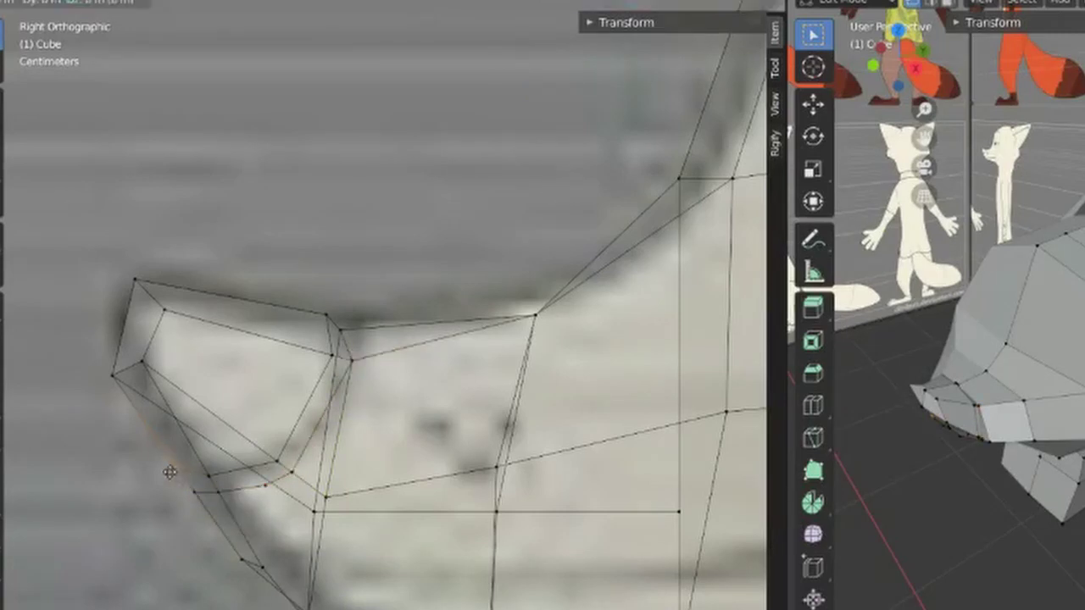
pyautogui.moveTo(160, 472); pyautogui.dragTo(212, 490)
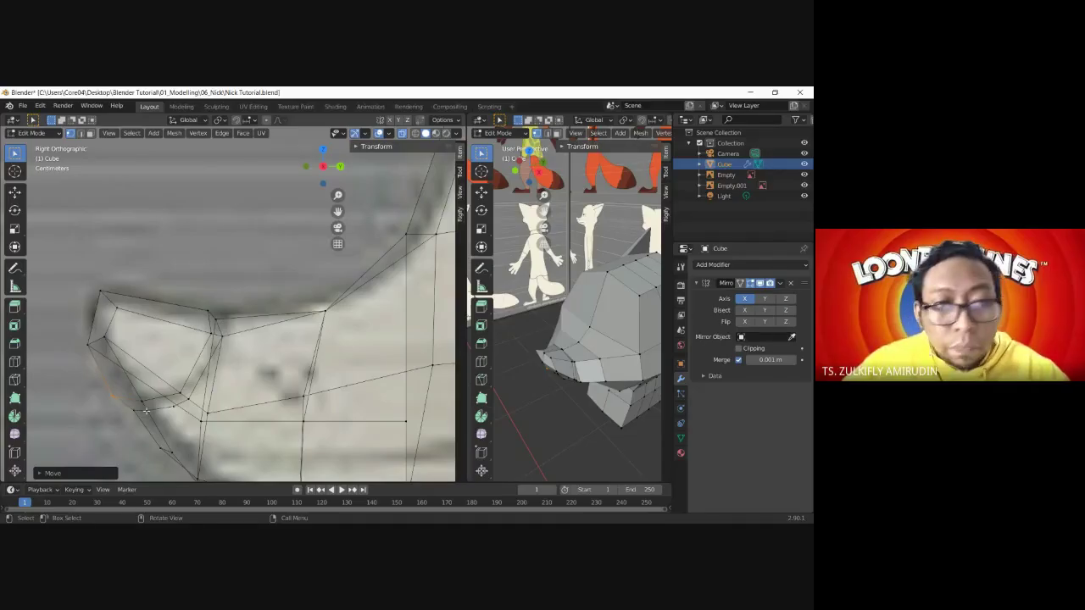
# - In Top view, move the mouth's outer vertex slightly outward
pyautogui.press('KP_7')
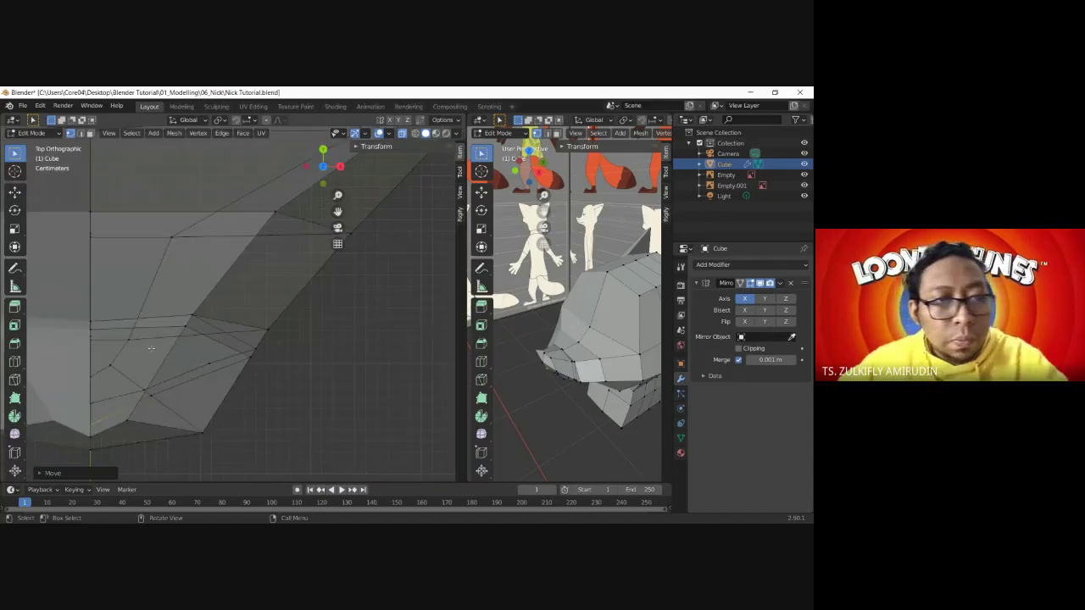
pyautogui.scroll(2, 217, 385)
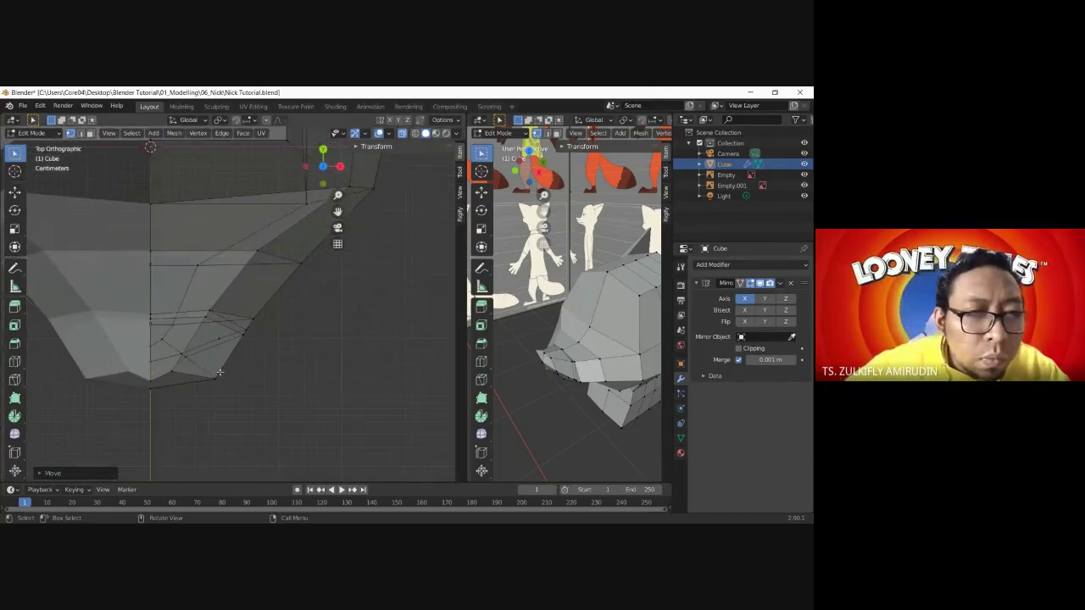
pyautogui.keyDown('shift'); pyautogui.moveTo(237, 254); pyautogui.dragTo(258, 366, button='middle'); pyautogui.keyUp('shift')
pyautogui.click(251, 357)
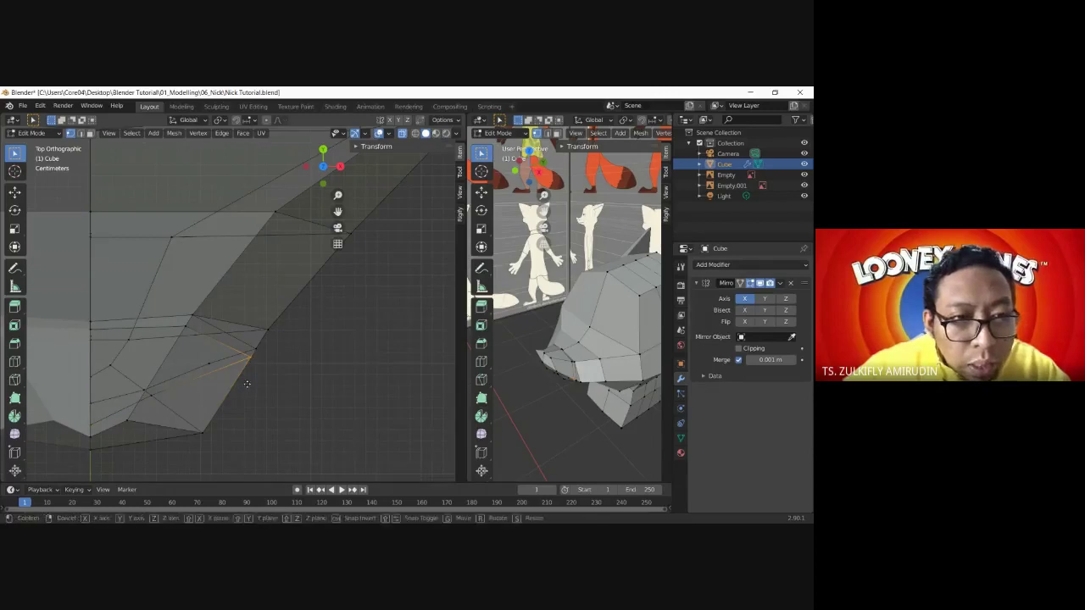
pyautogui.press('g')
pyautogui.click(215, 447)
pyautogui.click(195, 431)
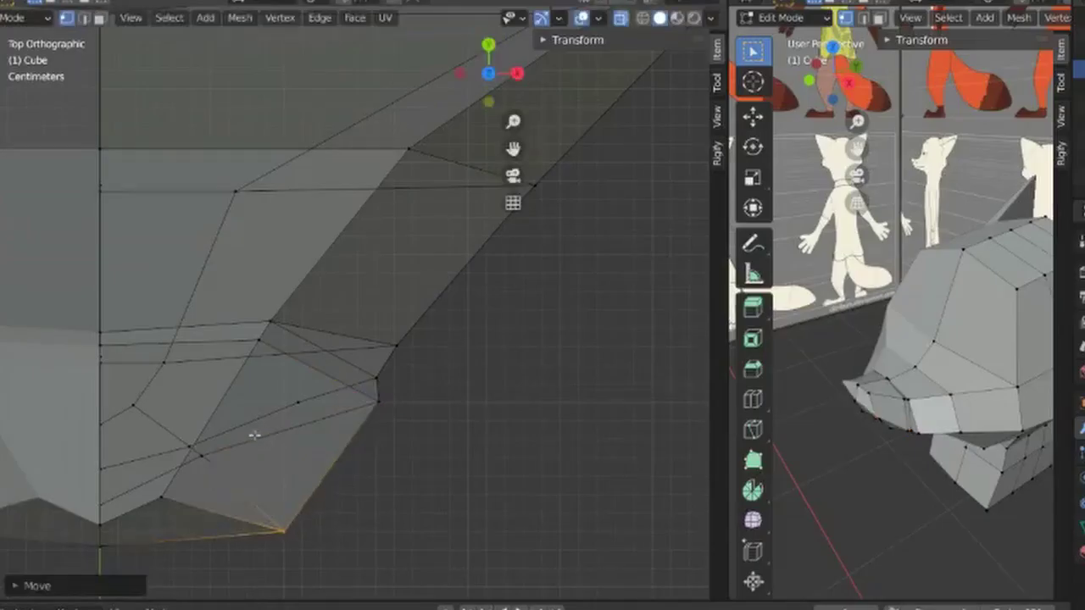
pyautogui.click(374, 376)
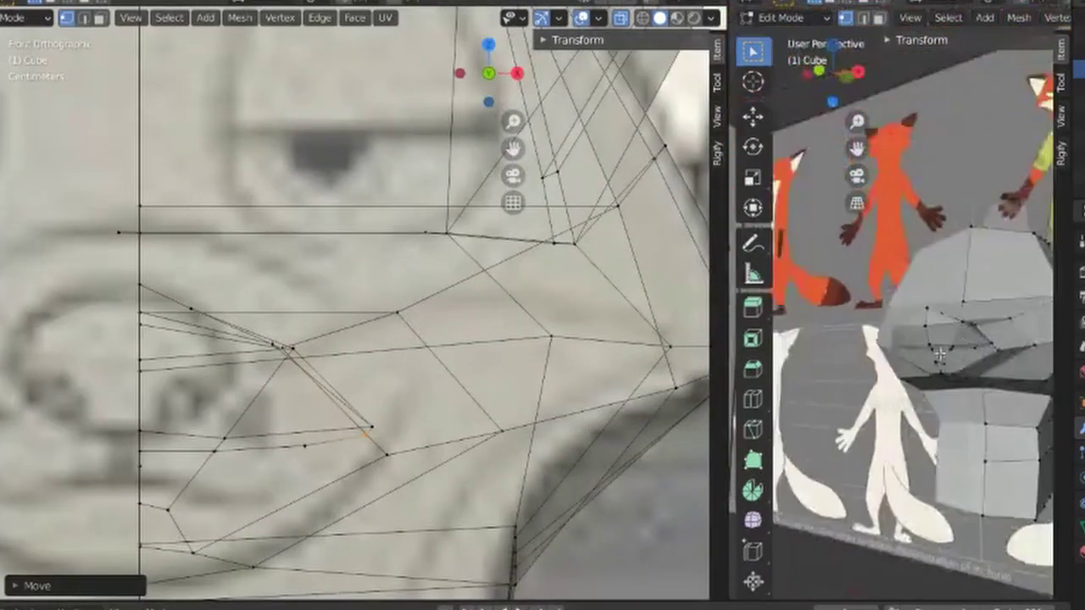
# - Clear the selection and orbit the perspective view to inspect the head from several angles
pyautogui.moveTo(939, 354); pyautogui.dragTo(866, 336, button='middle')
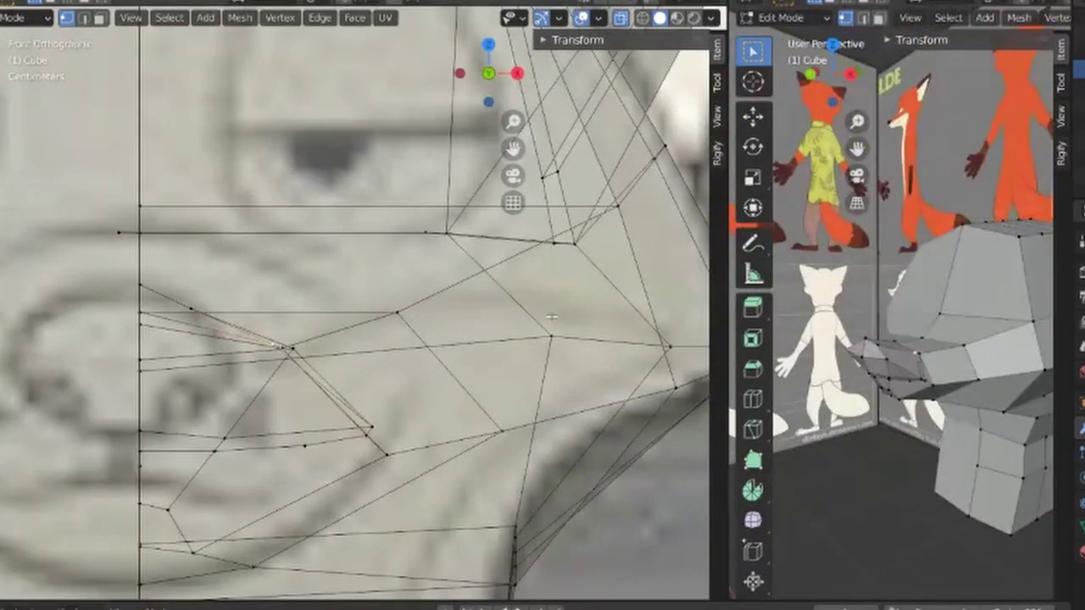
pyautogui.click(122, 276)
pyautogui.moveTo(413, 343); pyautogui.dragTo(372, 322, button='middle')
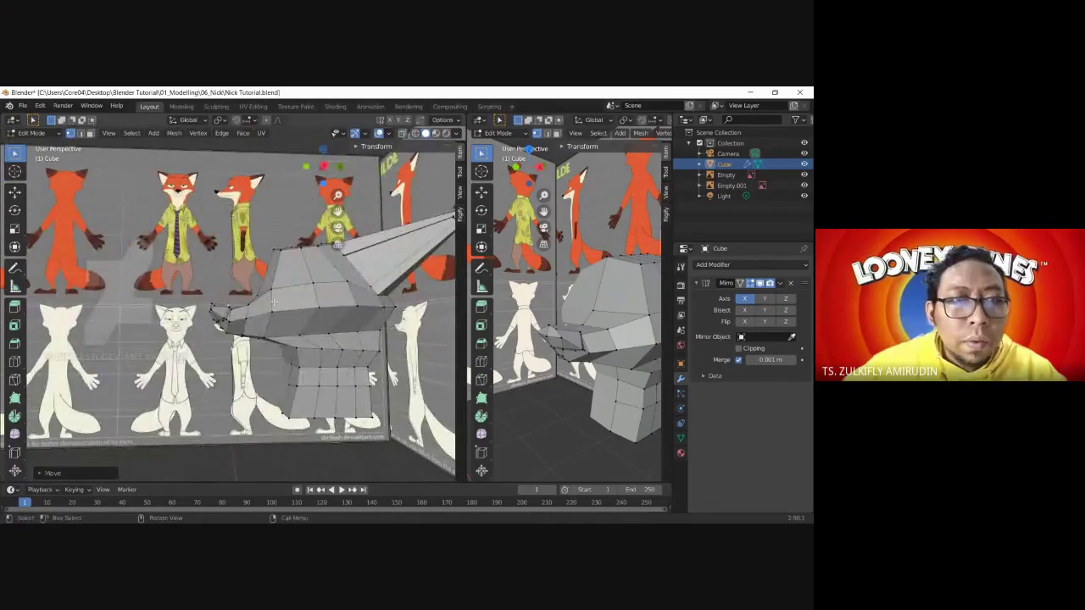
pyautogui.scroll(3, 274, 301)
pyautogui.moveTo(274, 301)
pyautogui.mouseDown(button='middle')
pyautogui.moveTo(212, 317)
pyautogui.moveTo(266, 337)
pyautogui.mouseUp(button='middle')
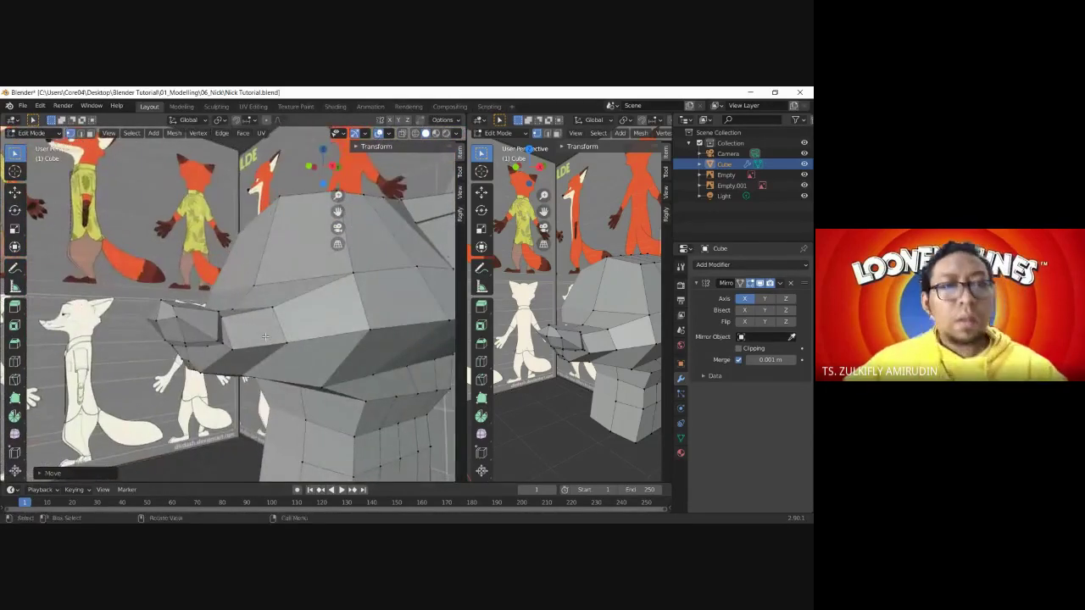
pyautogui.scroll(-4, 373, 252)
pyautogui.moveTo(373, 253); pyautogui.dragTo(276, 362, button='middle')
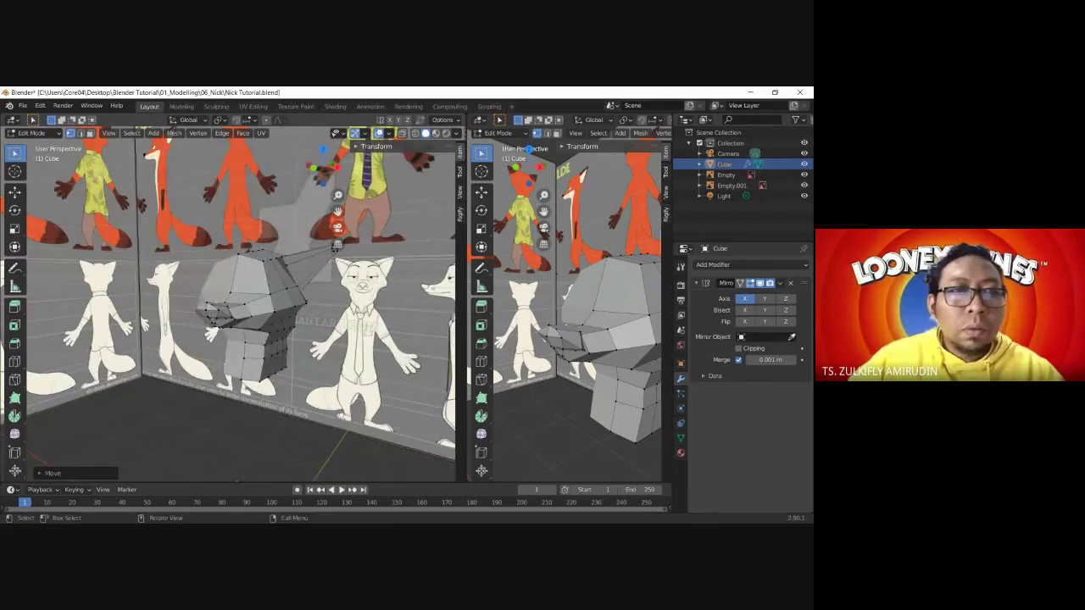
pyautogui.scroll(1, 241, 302)
pyautogui.scroll(1, 241, 303)
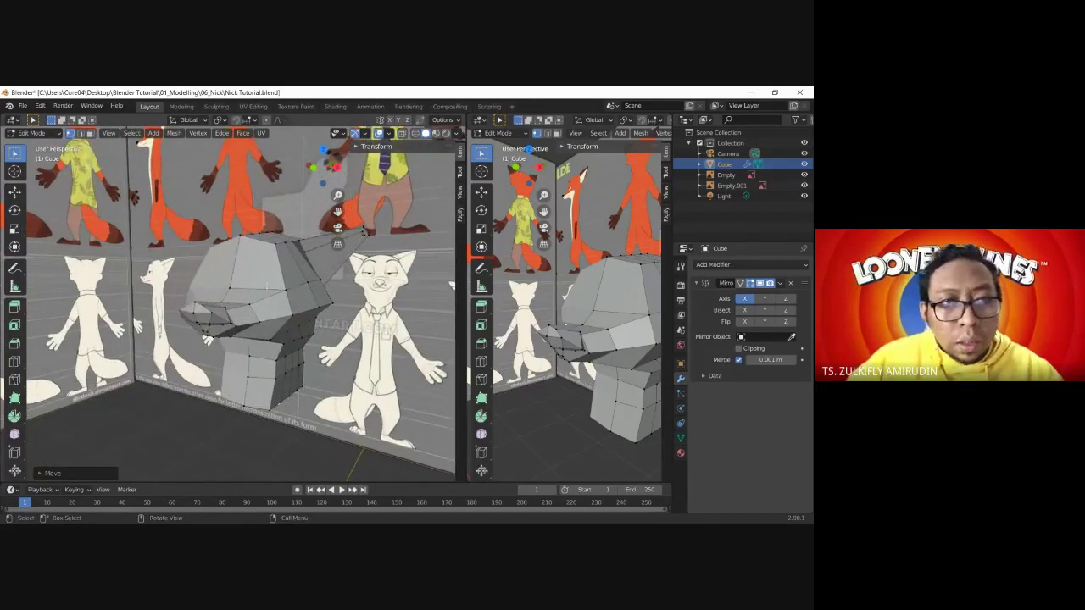
pyautogui.moveTo(241, 303); pyautogui.dragTo(204, 296, button='middle')
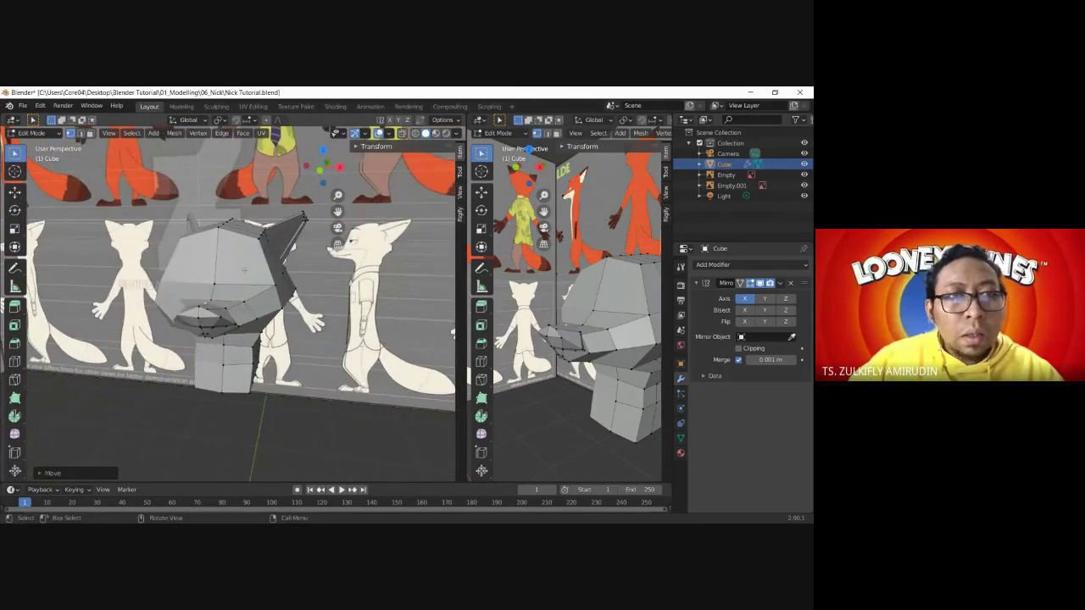
pyautogui.scroll(2, 244, 269)
pyautogui.scroll(1, 245, 267)
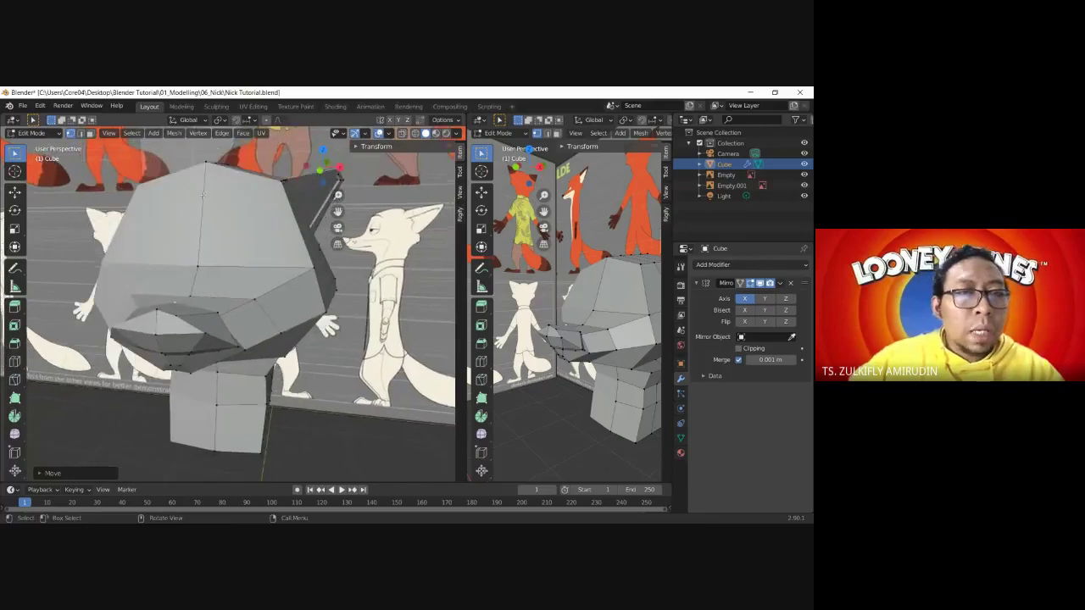
# - Zoom the left view in on the fox head, cancelling an edge-loop and a knife attempt
pyautogui.hotkey('ctrl', 'r')
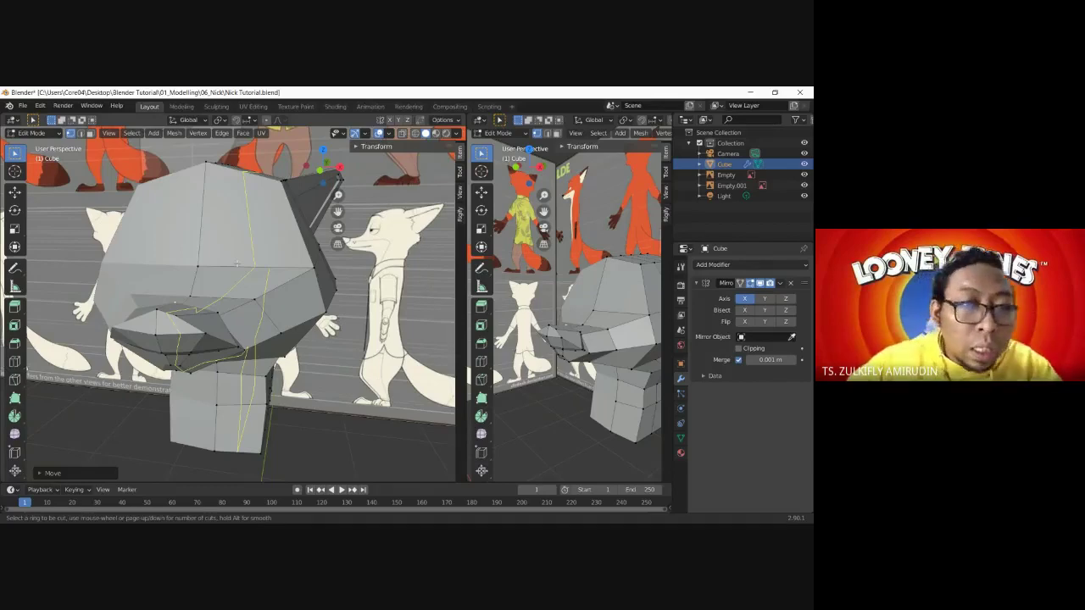
pyautogui.press('Escape')
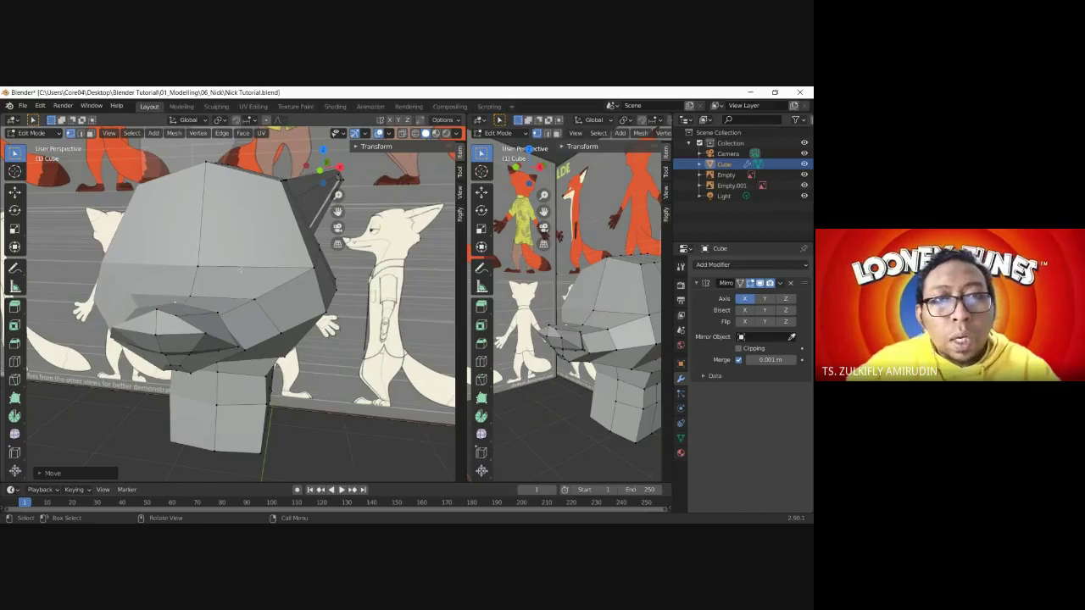
pyautogui.scroll(-3, 231, 263)
pyautogui.scroll(2, 255, 266)
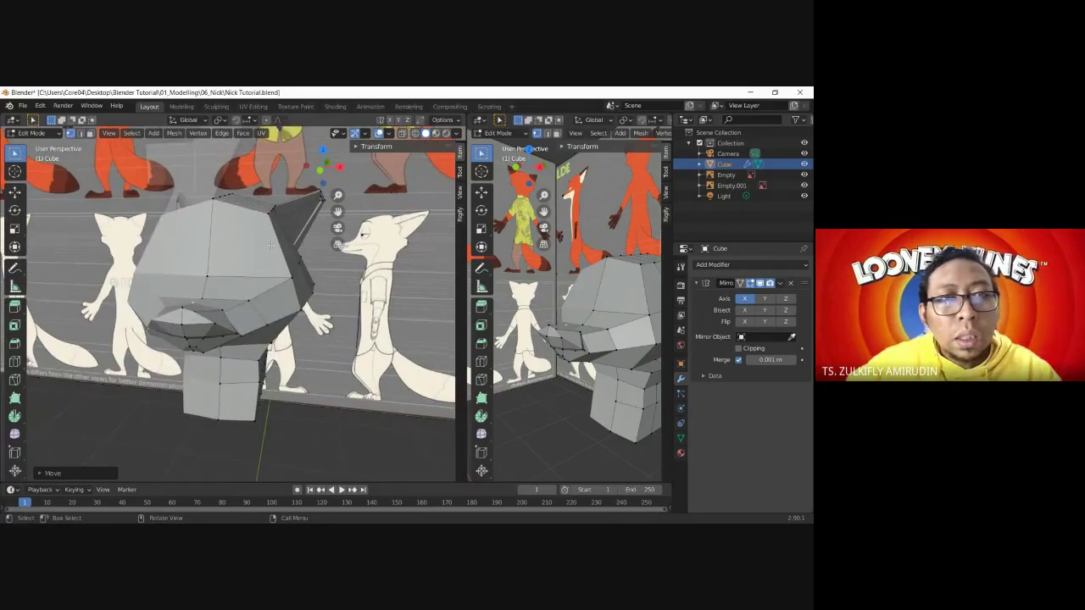
pyautogui.scroll(2, 271, 244)
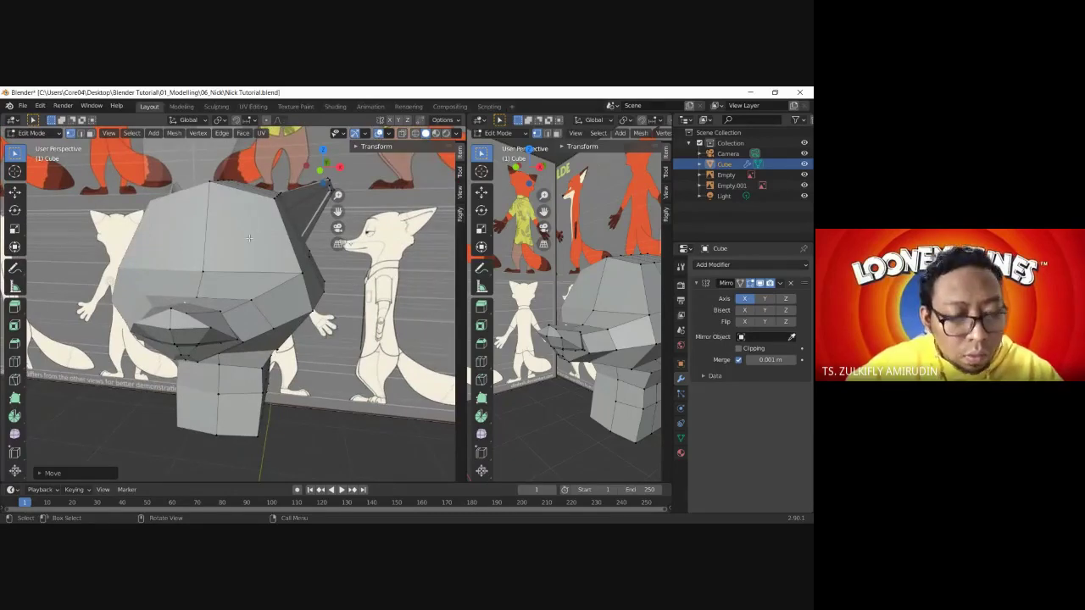
pyautogui.press('k')
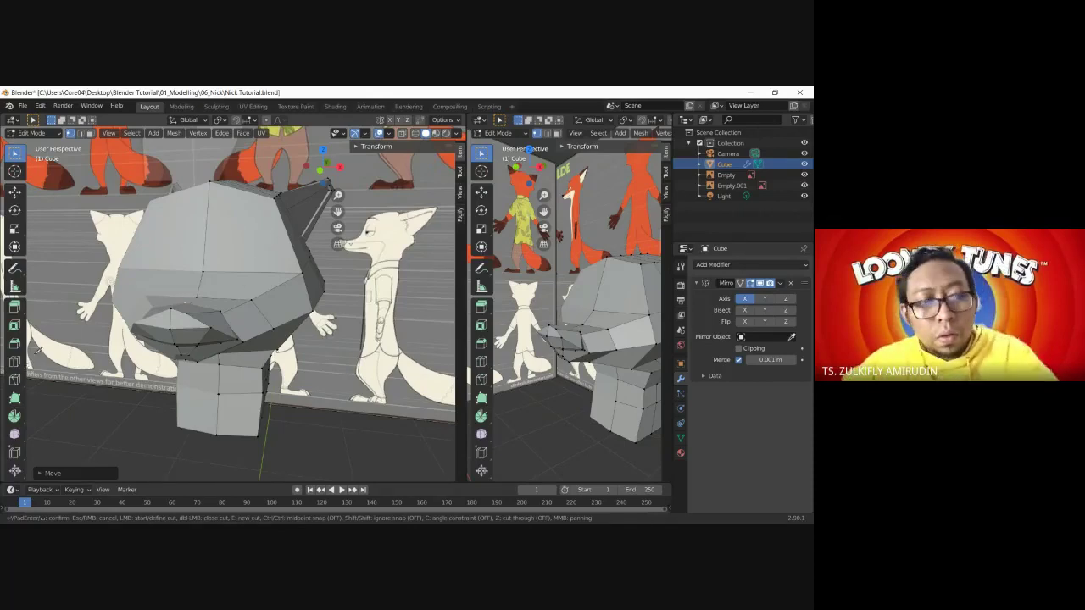
pyautogui.press('Escape')
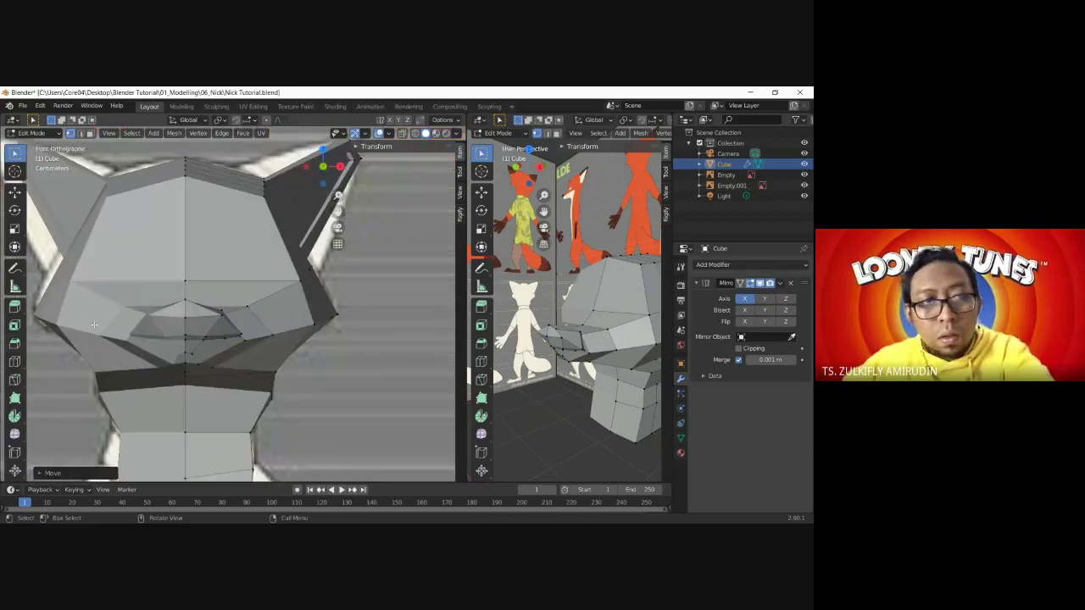
# - In Front view, knife two horizontal cuts across the forehead and face from the centre line
pyautogui.press('KP_1')
pyautogui.press('k')
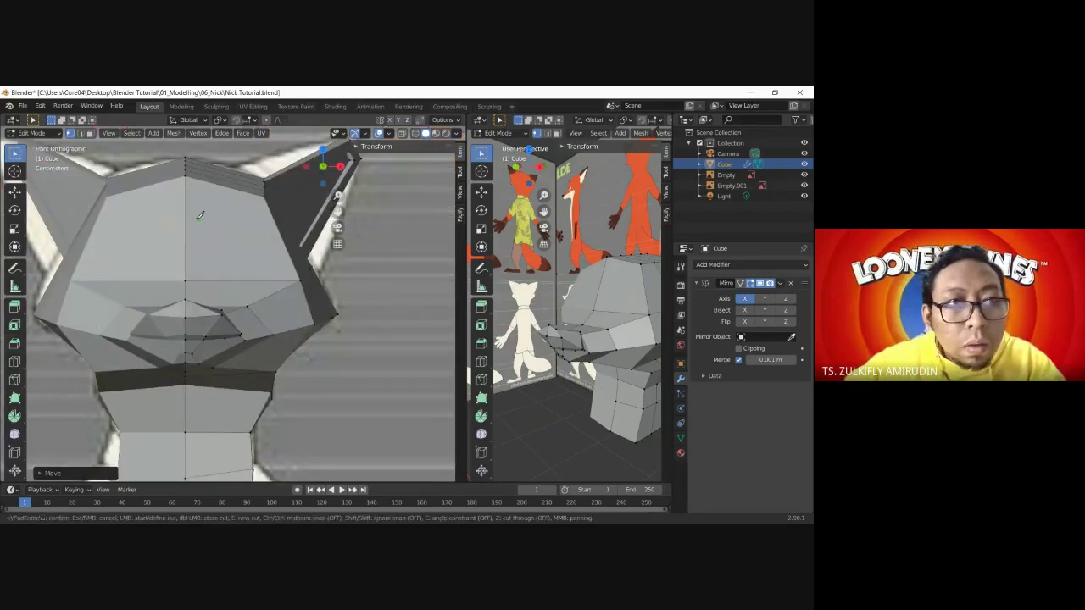
pyautogui.click(185, 218)
pyautogui.click(276, 218)
pyautogui.press('Return')
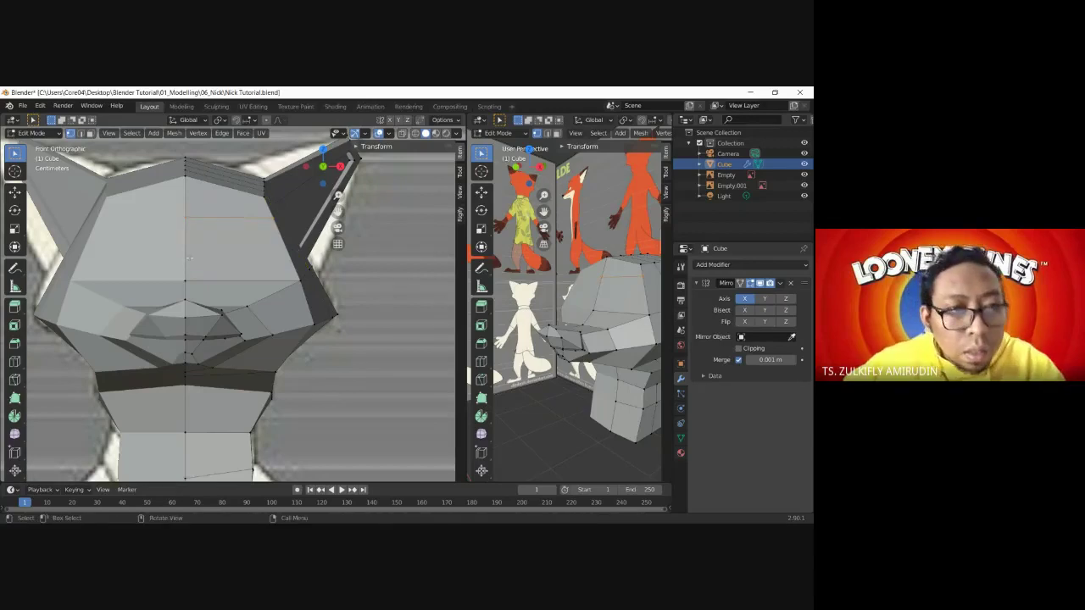
pyautogui.press('k')
pyautogui.click(186, 259)
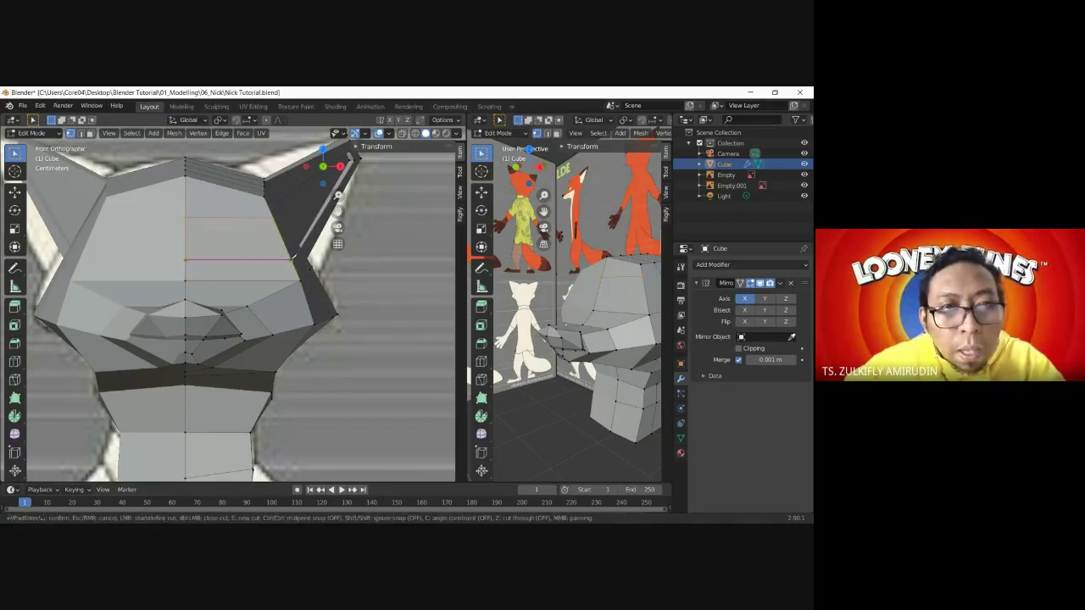
pyautogui.click(293, 256)
pyautogui.press('Return')
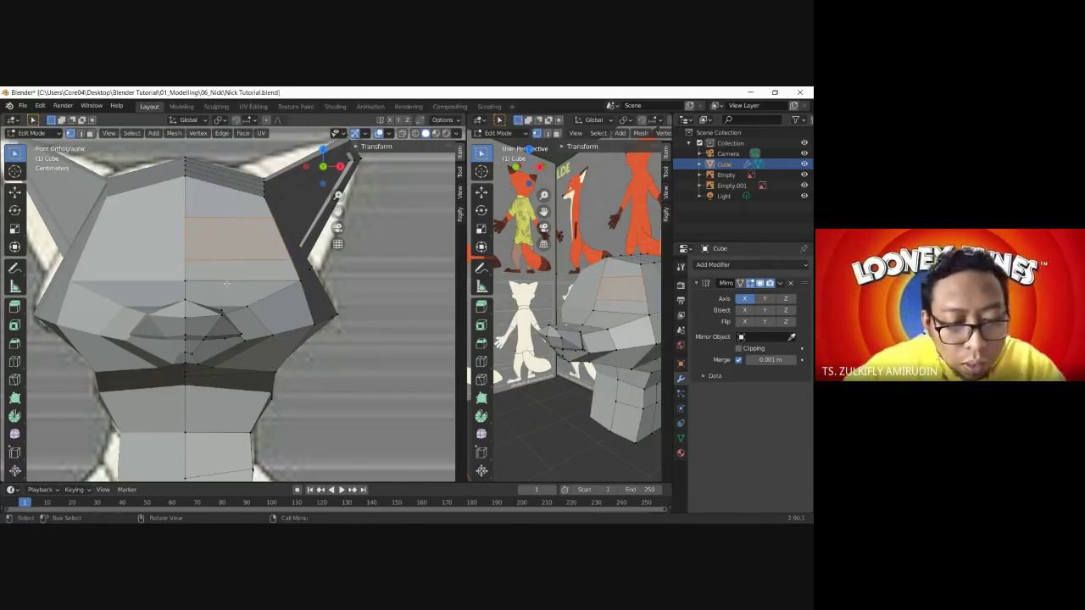
# - Add a vertical knife cut from below the eye area to the head top, deselect, and enable X-ray
pyautogui.press('k')
pyautogui.click(212, 280)
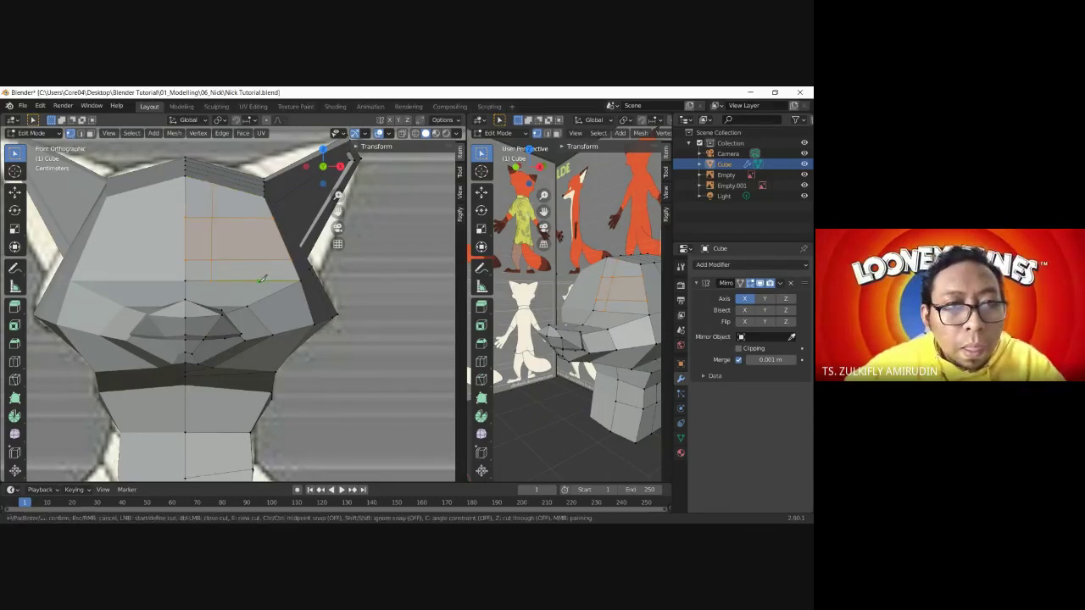
pyautogui.click(254, 188)
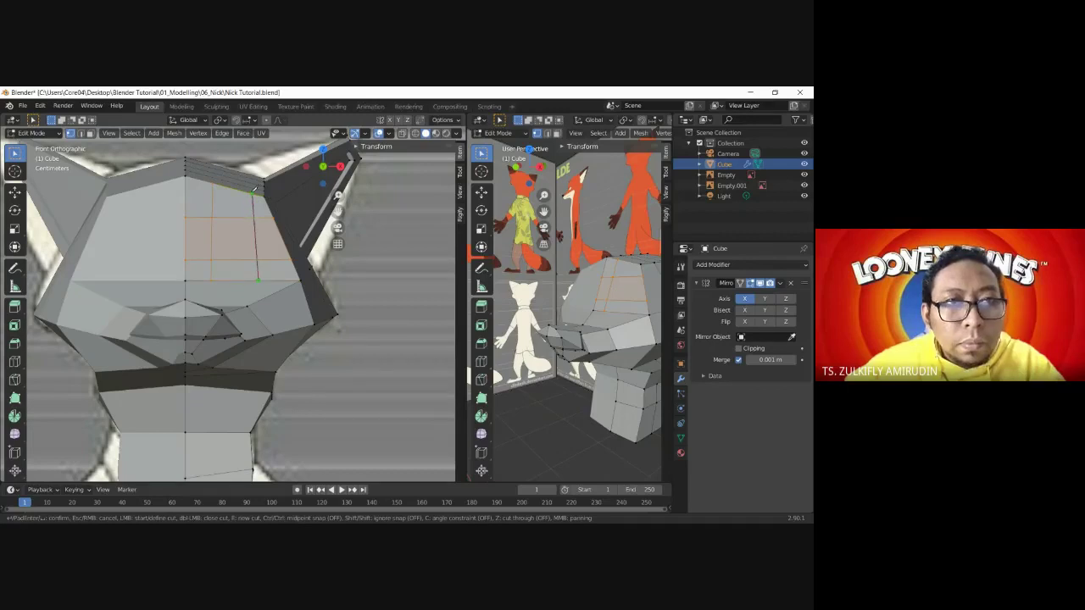
pyautogui.press('Return')
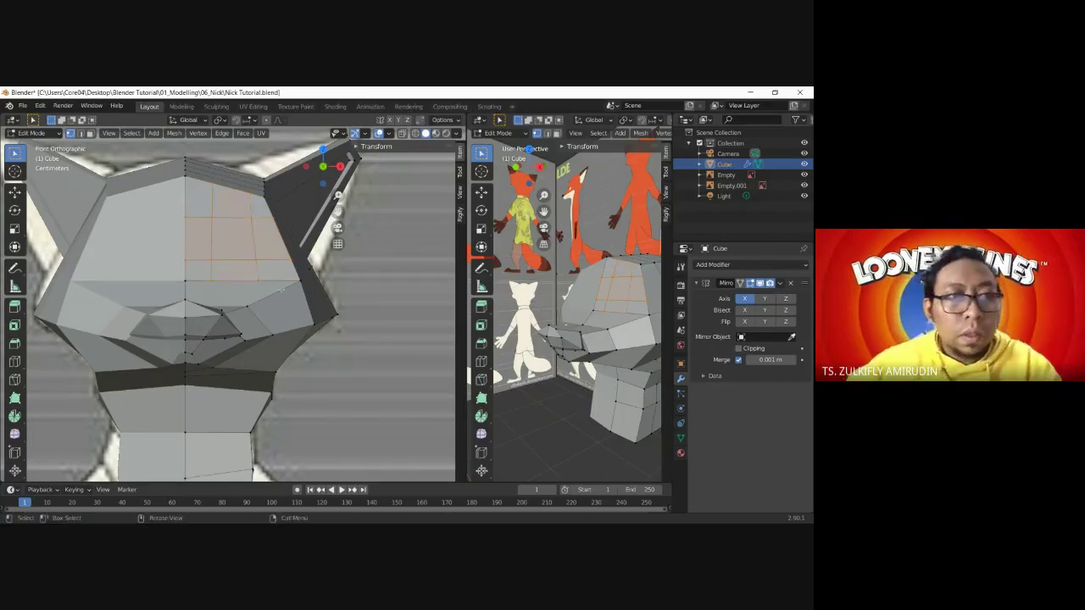
pyautogui.hotkey('alt', 'a')
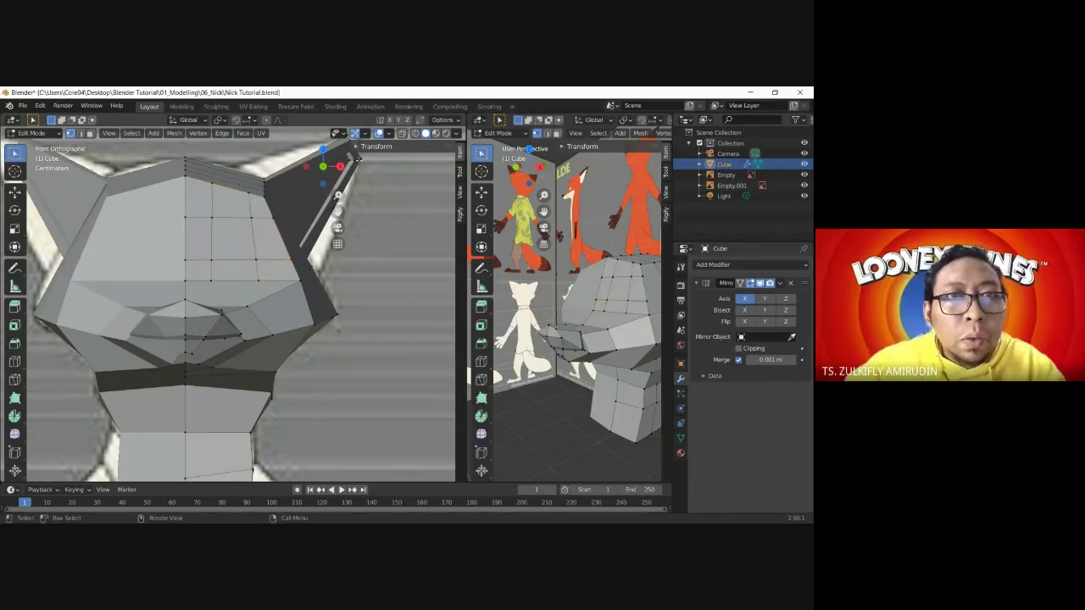
pyautogui.hotkey('shift', 'z')
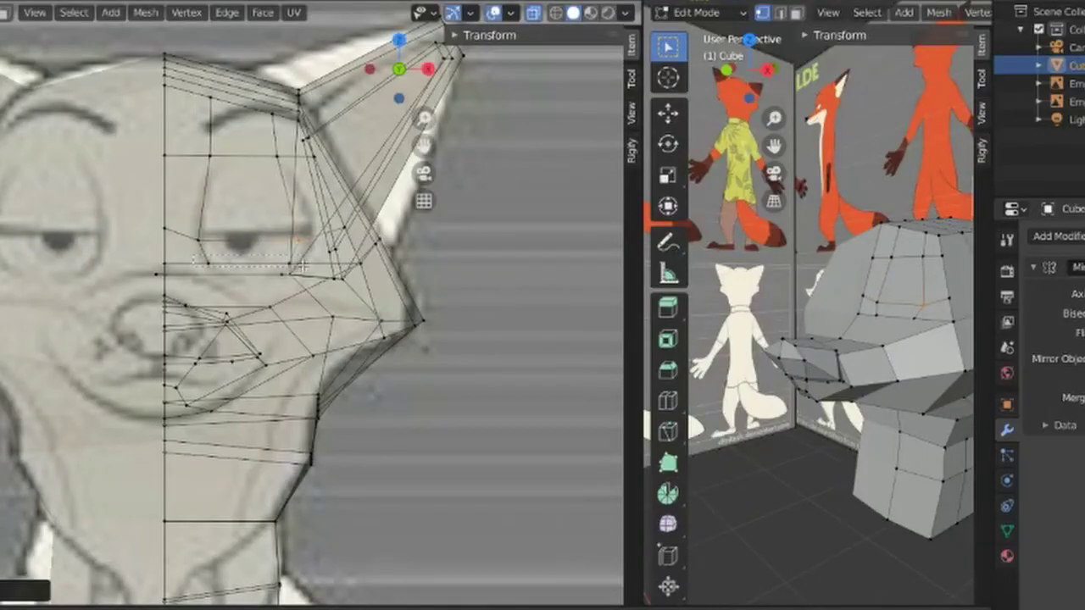
# - Try moving the cheek edge row vertically, then lower the eye-area vertices and undo it
pyautogui.keyDown('alt'); pyautogui.click(299, 265); pyautogui.keyUp('alt')
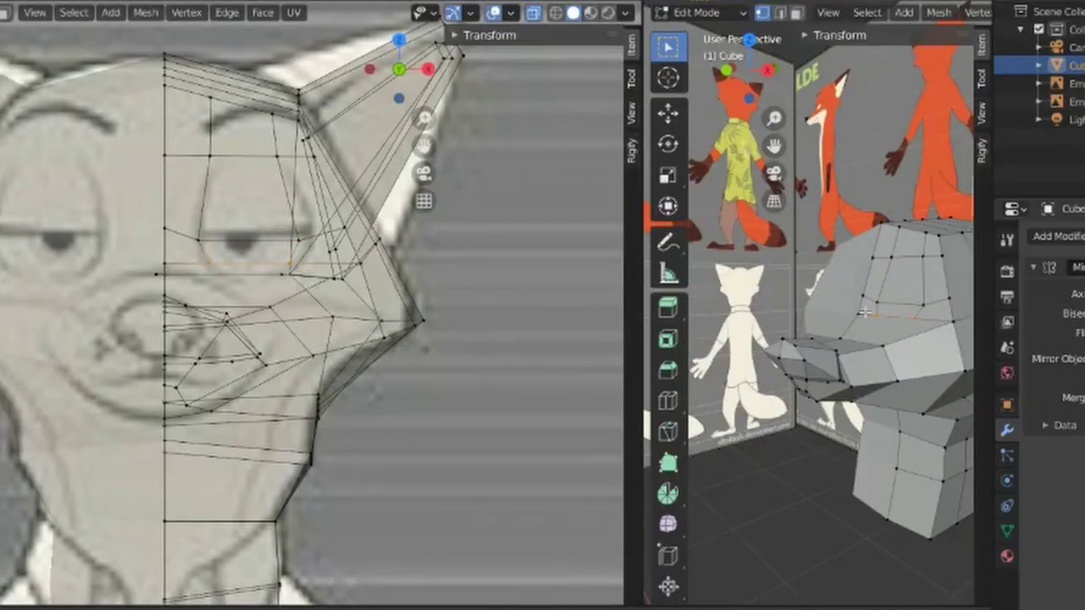
pyautogui.press('g')
pyautogui.press('z')
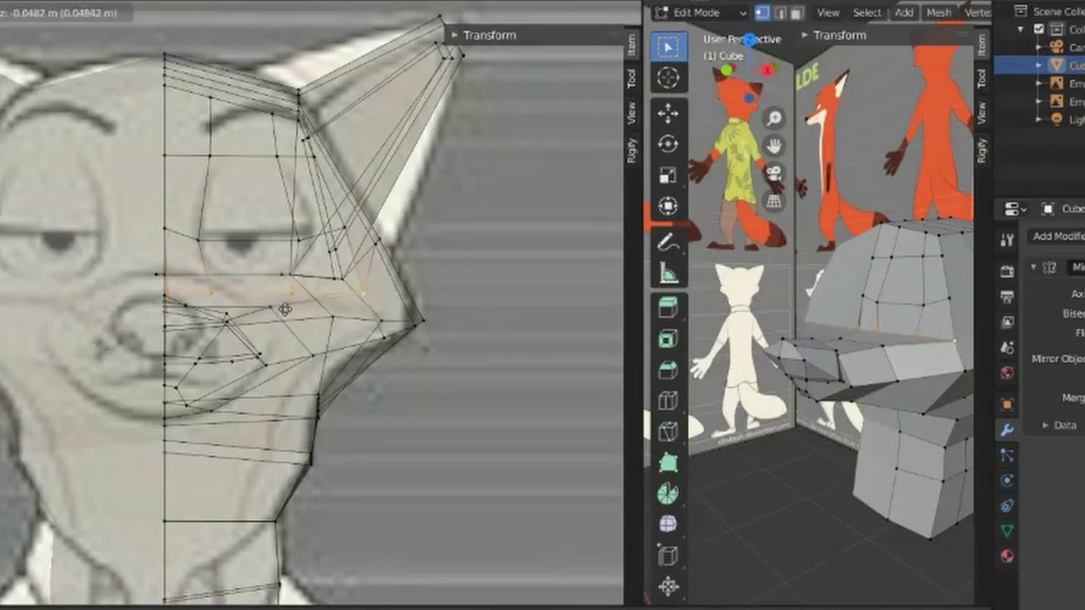
pyautogui.rightClick(284, 310)
pyautogui.press('g')
pyautogui.press('z')
pyautogui.rightClick(288, 174)
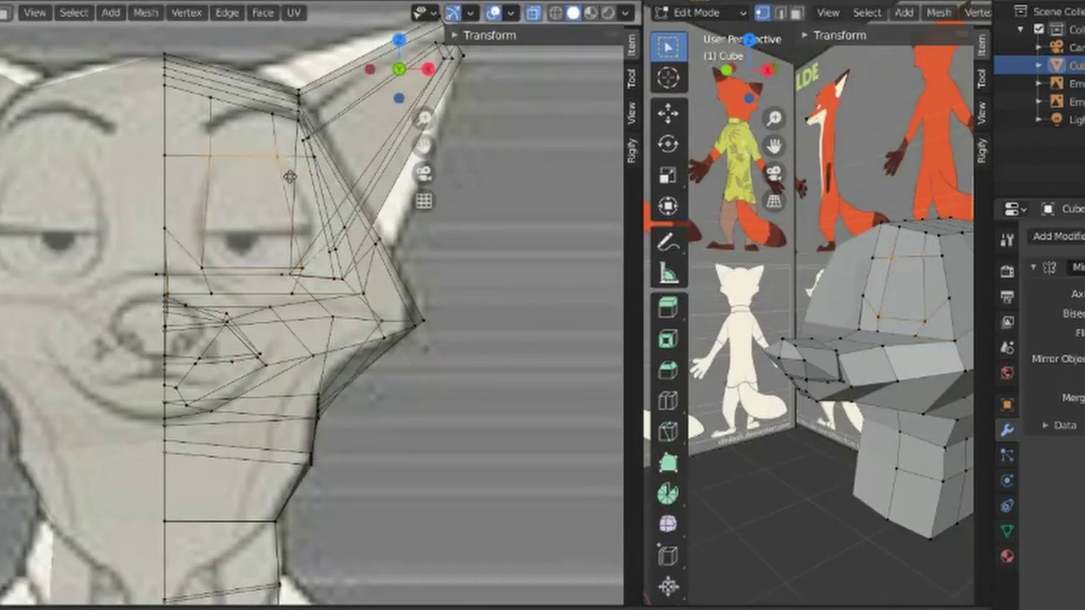
pyautogui.press('g')
pyautogui.click(202, 188)
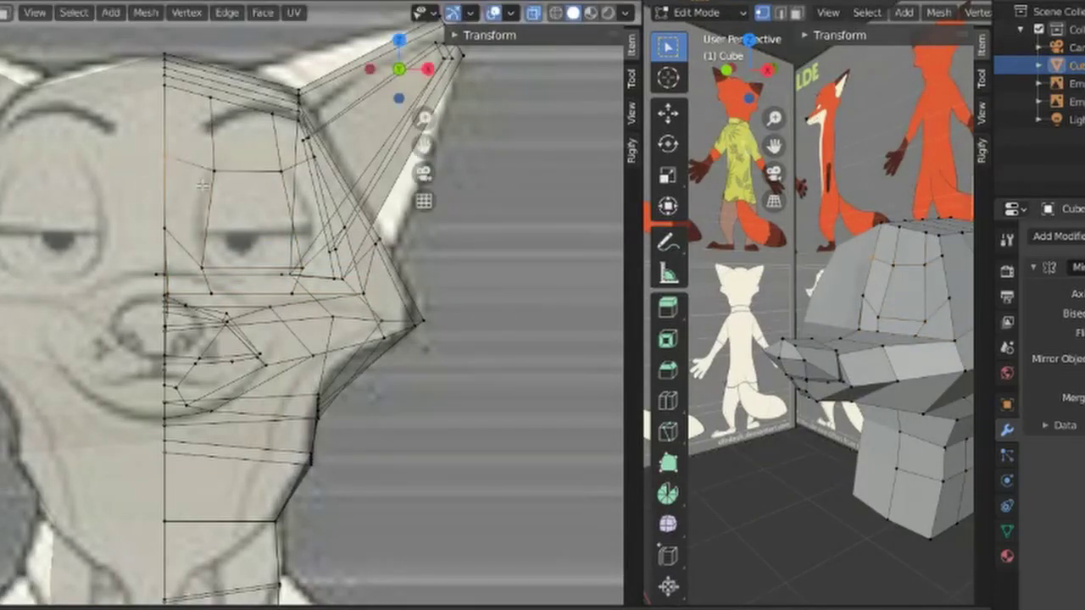
pyautogui.hotkey('ctrl', 'z')
# - Box-select the eye-row vertices and move them vertically to the reference eye height
pyautogui.keyDown('alt'); pyautogui.click(254, 275); pyautogui.keyUp('alt')
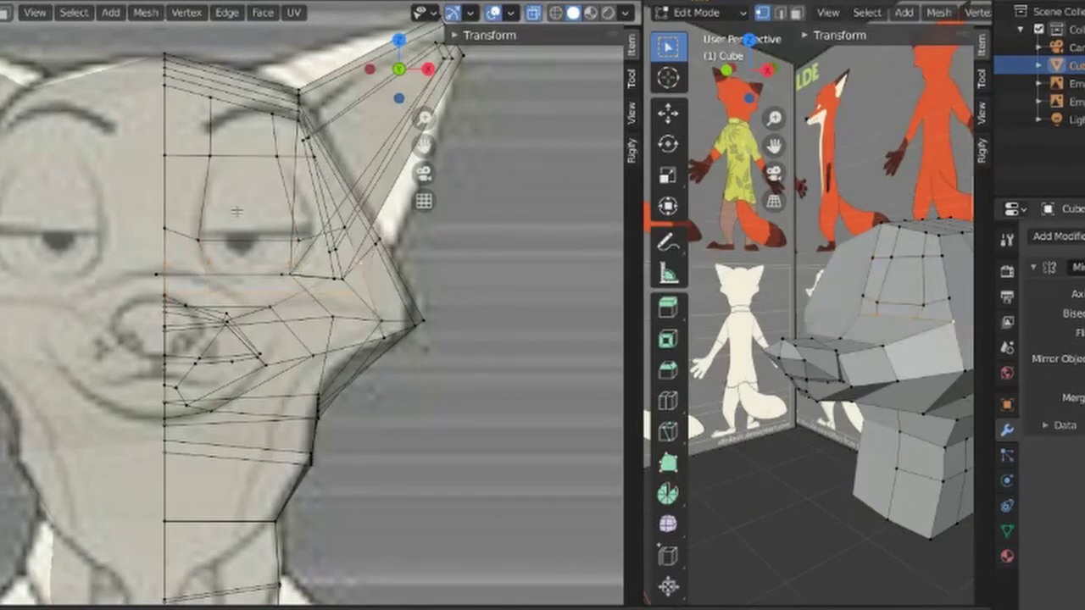
pyautogui.press('g')
pyautogui.press('z')
pyautogui.rightClick(234, 237)
pyautogui.press('g')
pyautogui.press('z')
pyautogui.rightClick(188, 250)
pyautogui.moveTo(185, 212); pyautogui.dragTo(288, 253)
pyautogui.press('g')
pyautogui.press('z')
pyautogui.click(288, 271)
# - Lower the top row of the eye area slightly to match the brow, then select the eye face
pyautogui.moveTo(155, 145); pyautogui.dragTo(294, 176)
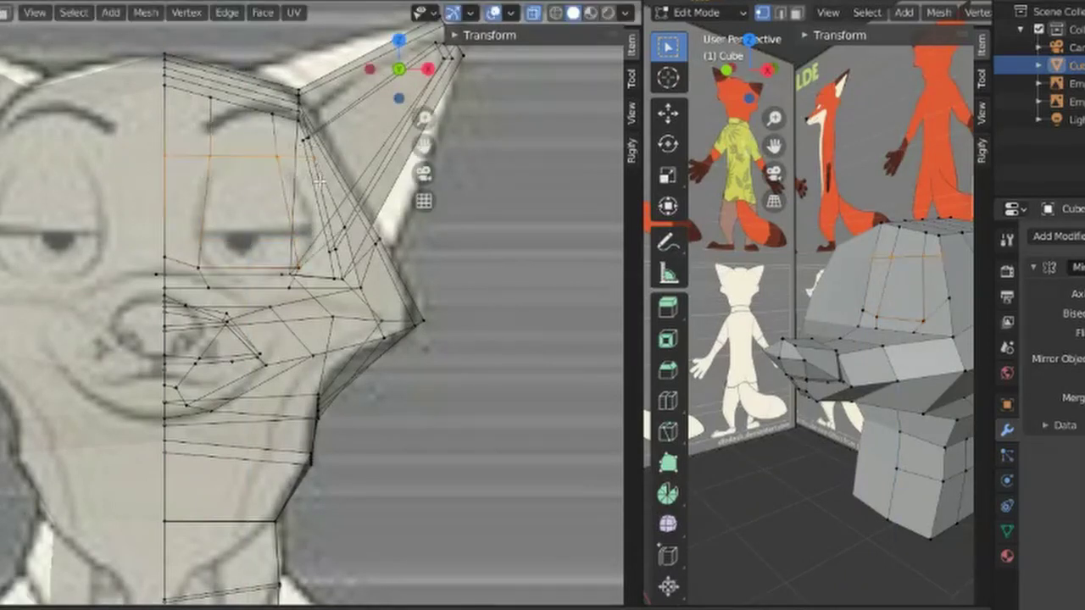
pyautogui.press('g')
pyautogui.press('z')
pyautogui.click(287, 179)
pyautogui.press('g')
pyautogui.press('z')
pyautogui.click(287, 179)
pyautogui.click(300, 270)
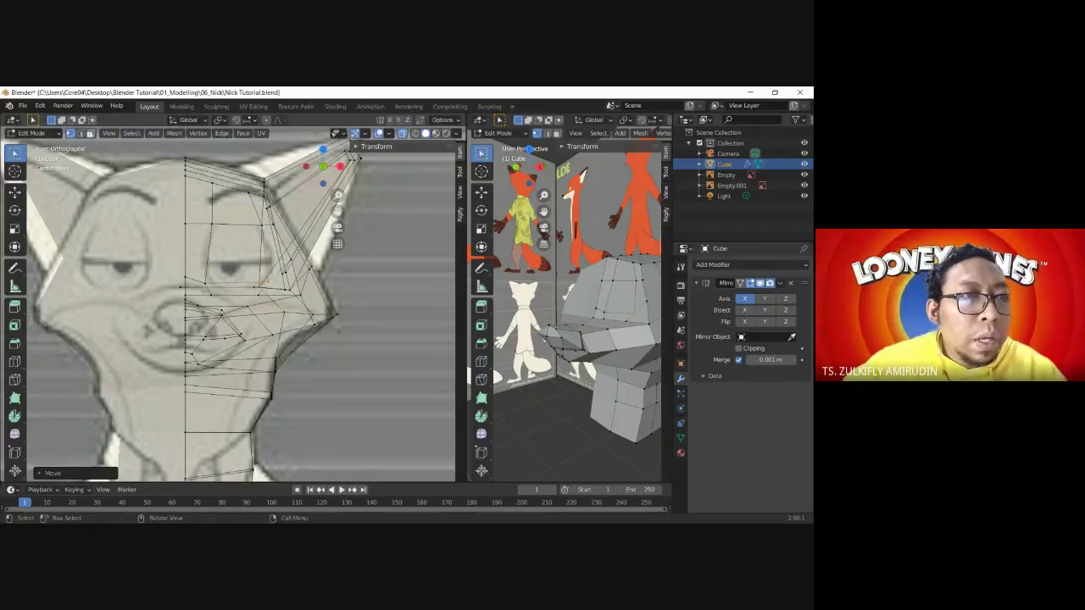
pyautogui.click(235, 255)
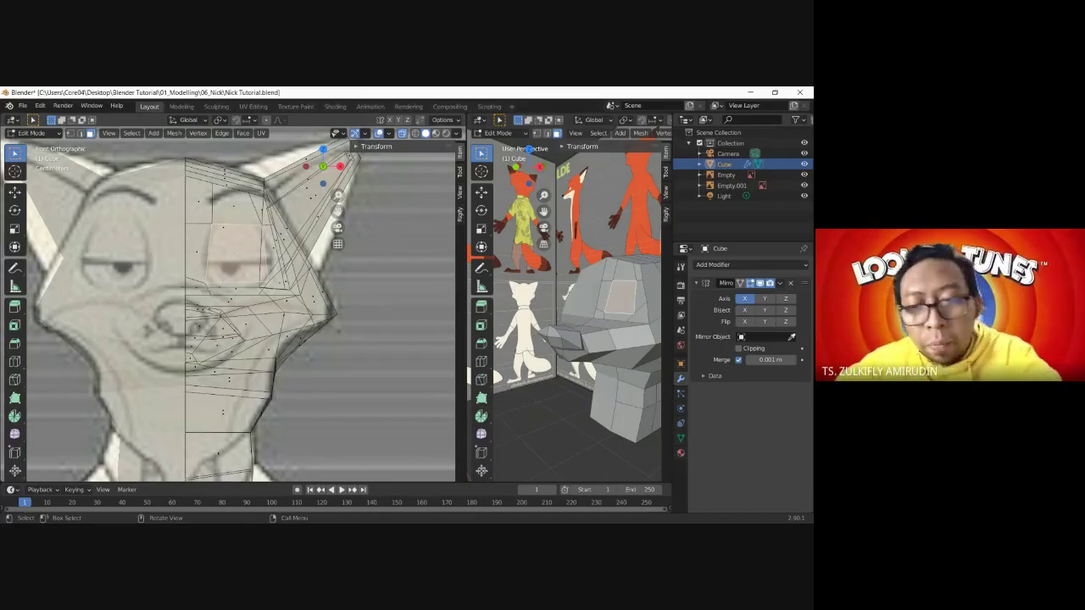
# - Extrude the eye face from Top view and move it back into the head as an inset socket
pyautogui.press('KP_7')
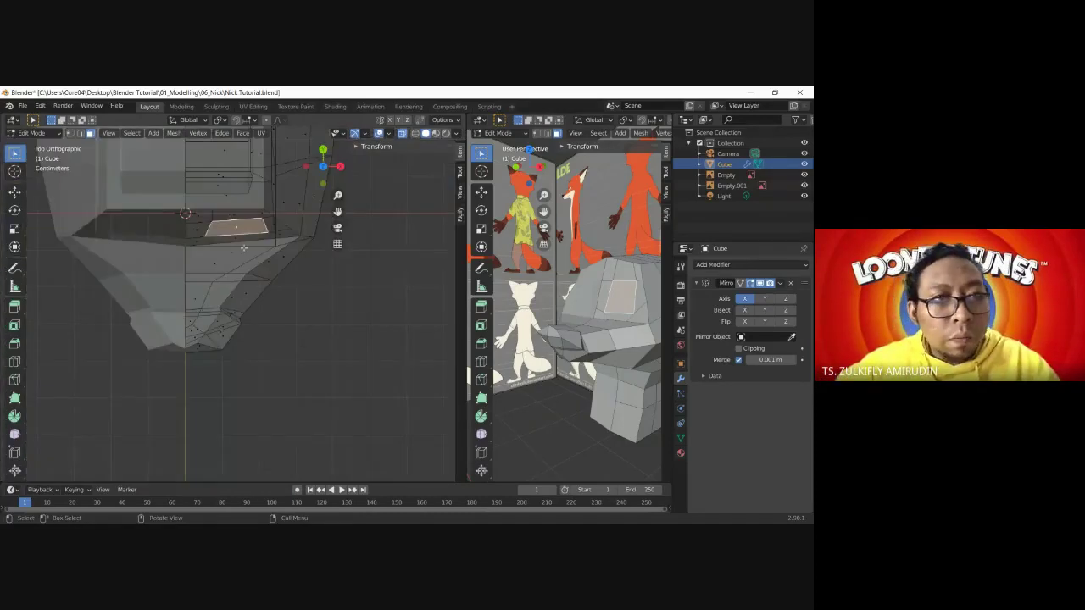
pyautogui.press('e')
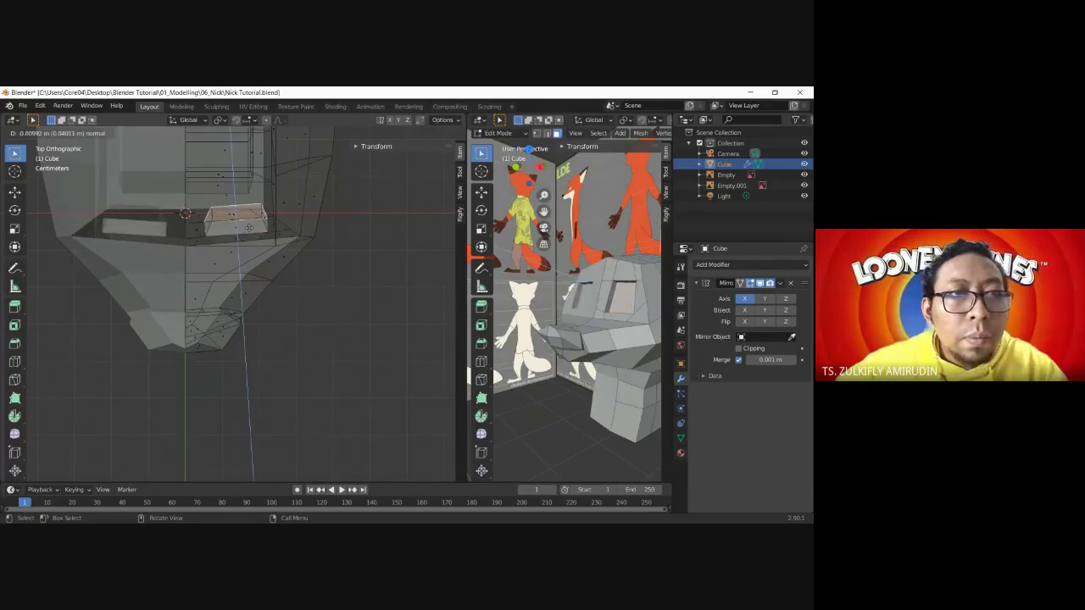
pyautogui.click(249, 228)
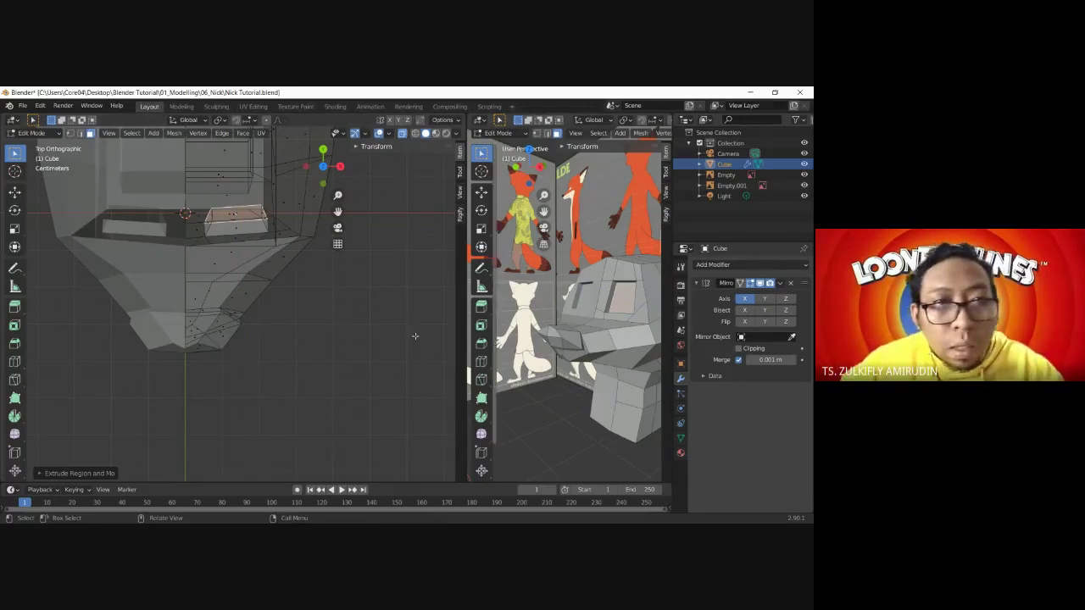
pyautogui.press('g')
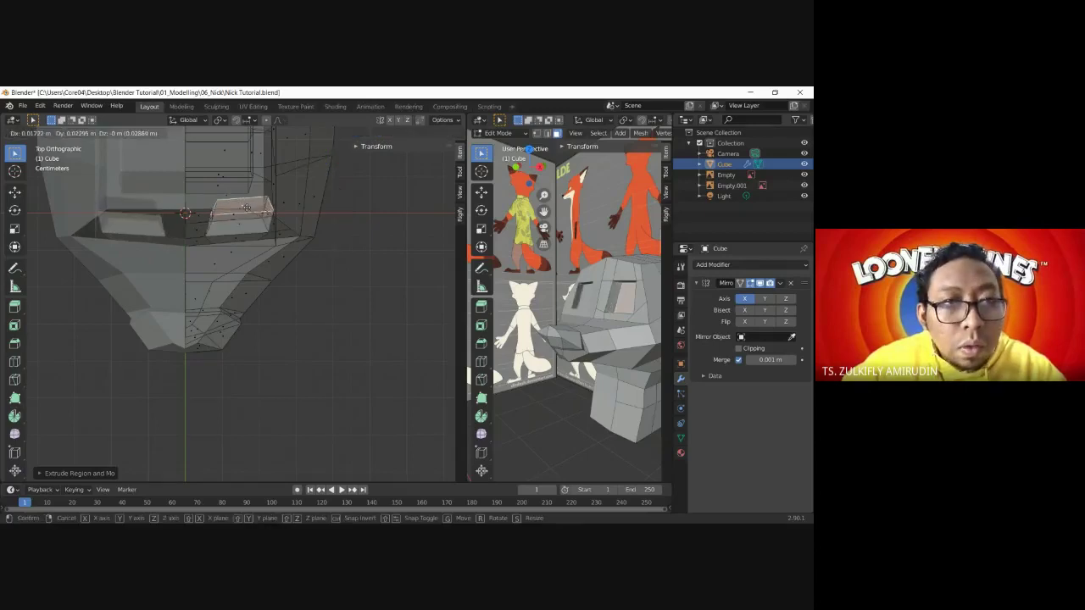
pyautogui.click(241, 209)
pyautogui.moveTo(584, 373)
pyautogui.mouseDown(button='middle')
pyautogui.moveTo(594, 404)
pyautogui.moveTo(600, 386)
pyautogui.moveTo(657, 386)
pyautogui.moveTo(562, 362)
pyautogui.moveTo(591, 380)
pyautogui.mouseUp(button='middle')
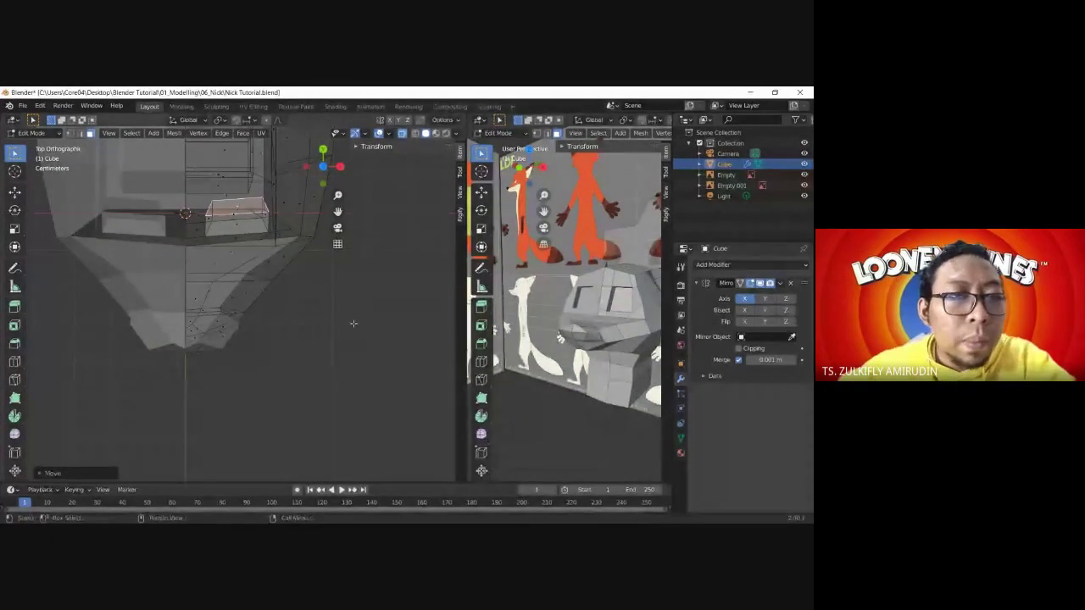
pyautogui.moveTo(308, 335); pyautogui.dragTo(335, 334, button='middle')
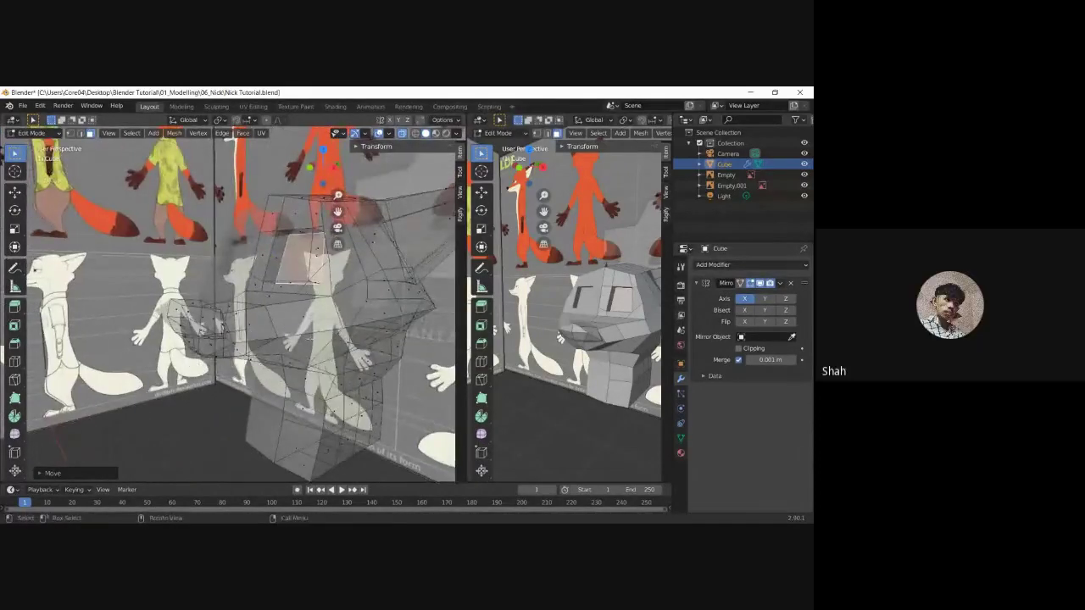
# - Select the strip of faces under the fox's head and extrude them in place in front view
pyautogui.moveTo(336, 335)
pyautogui.mouseDown(button='middle')
pyautogui.moveTo(364, 352)
pyautogui.moveTo(335, 348)
pyautogui.mouseUp(button='middle')
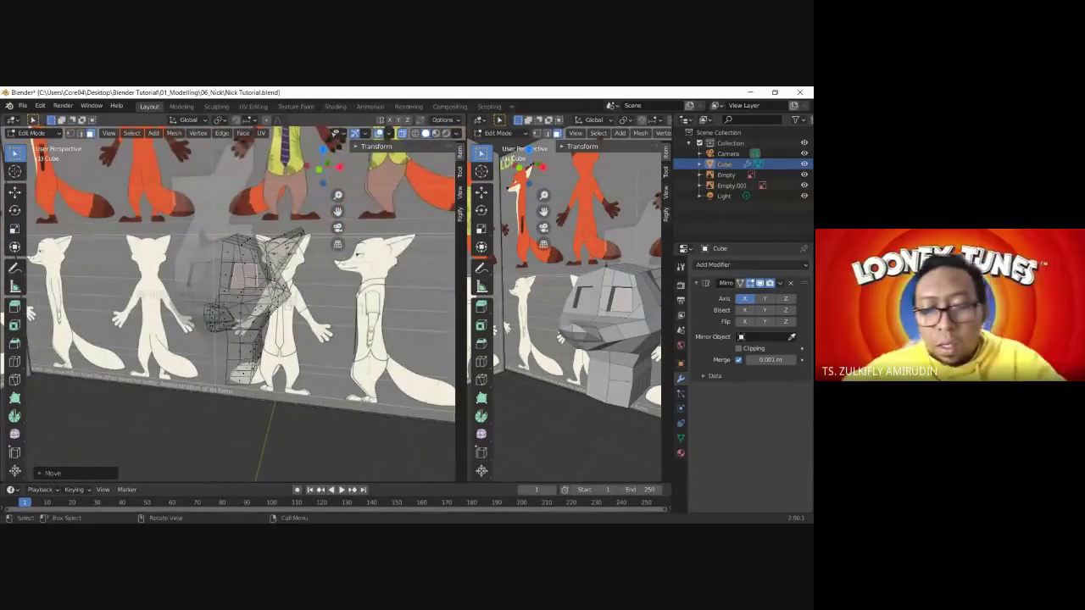
pyautogui.press('KP_1')
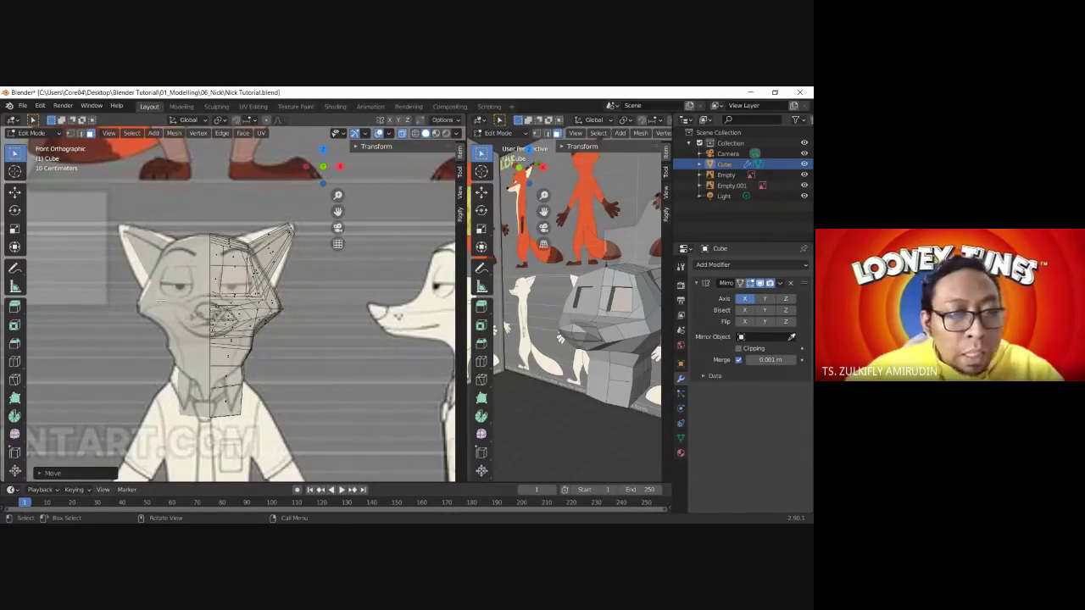
pyautogui.scroll(-2, 307, 388)
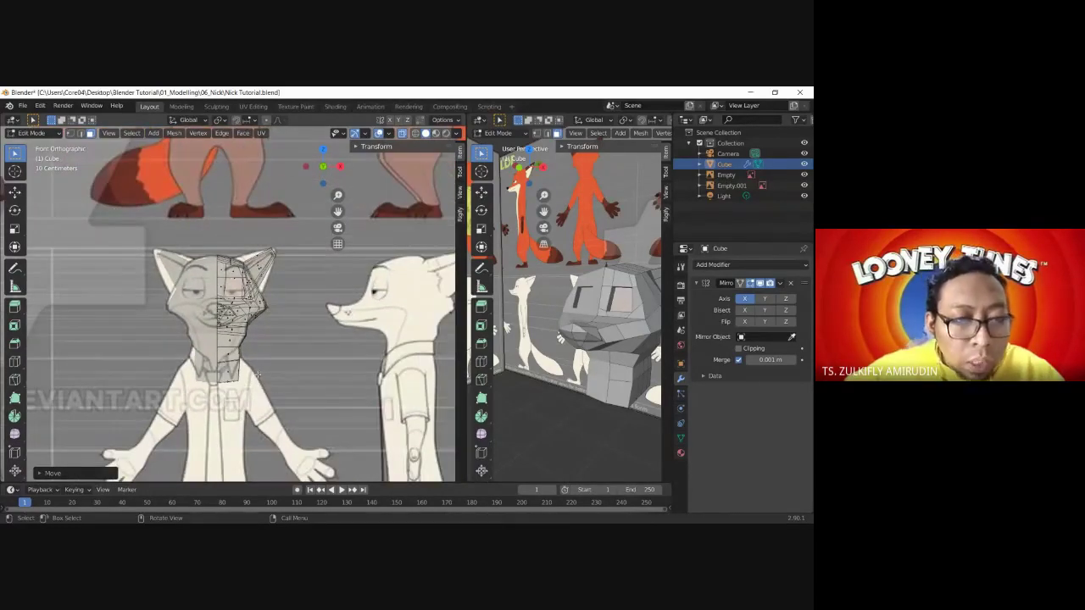
pyautogui.moveTo(297, 413)
pyautogui.mouseDown(button='middle')
pyautogui.moveTo(279, 356)
pyautogui.moveTo(78, 176)
pyautogui.mouseUp(button='middle')
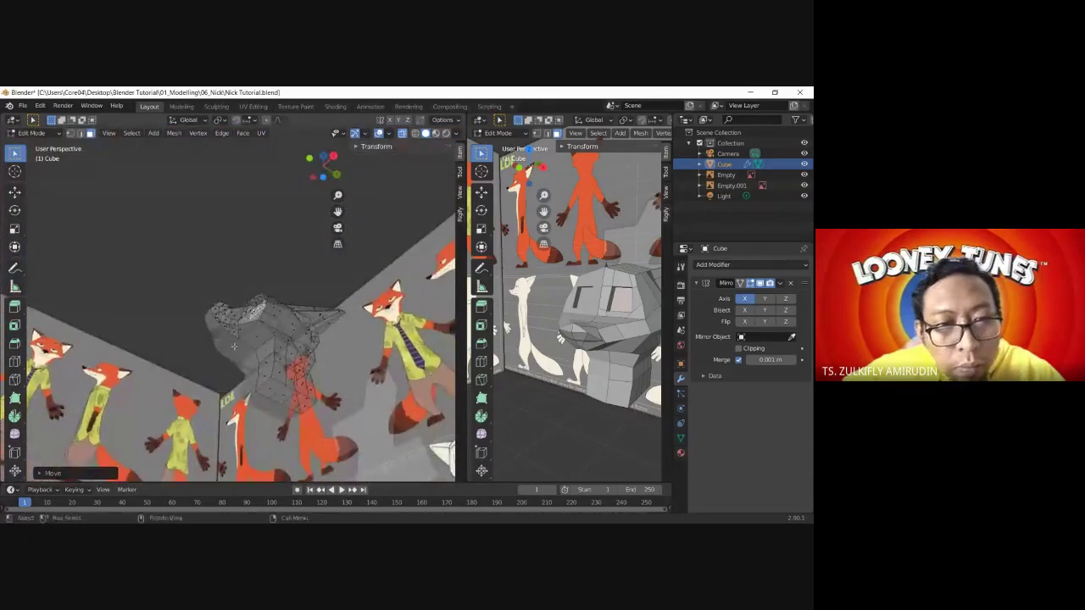
pyautogui.click(273, 383)
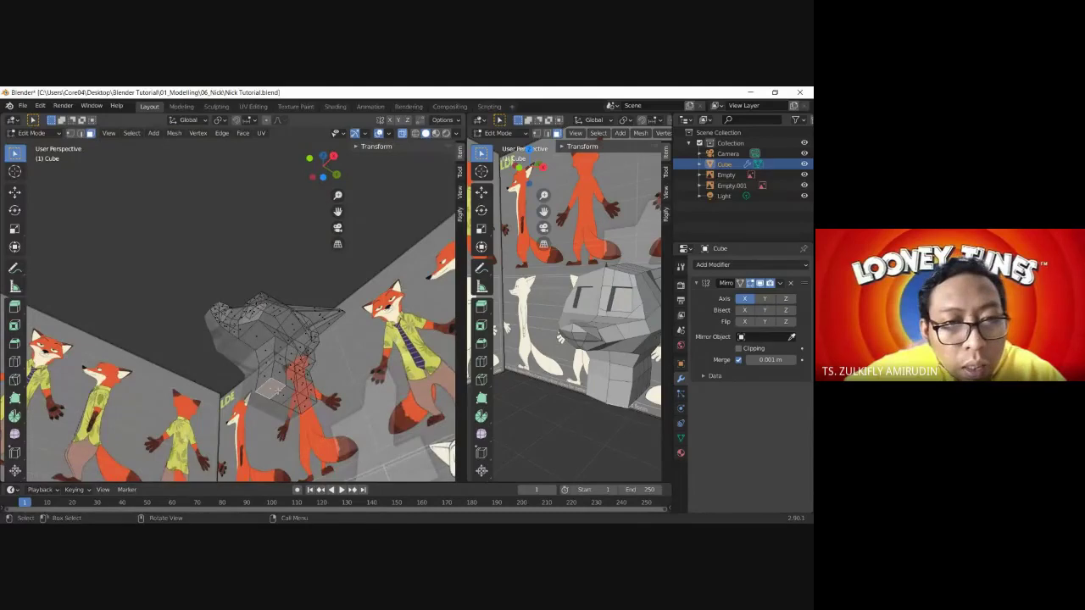
pyautogui.keyDown('ctrl'); pyautogui.click(297, 405); pyautogui.keyUp('ctrl')
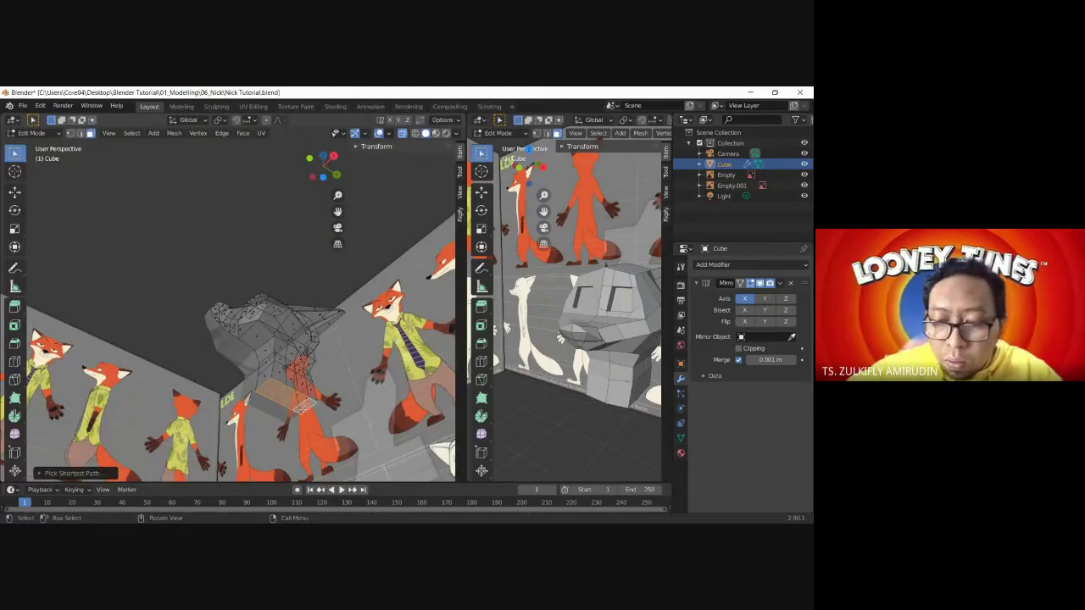
pyautogui.press('KP_1')
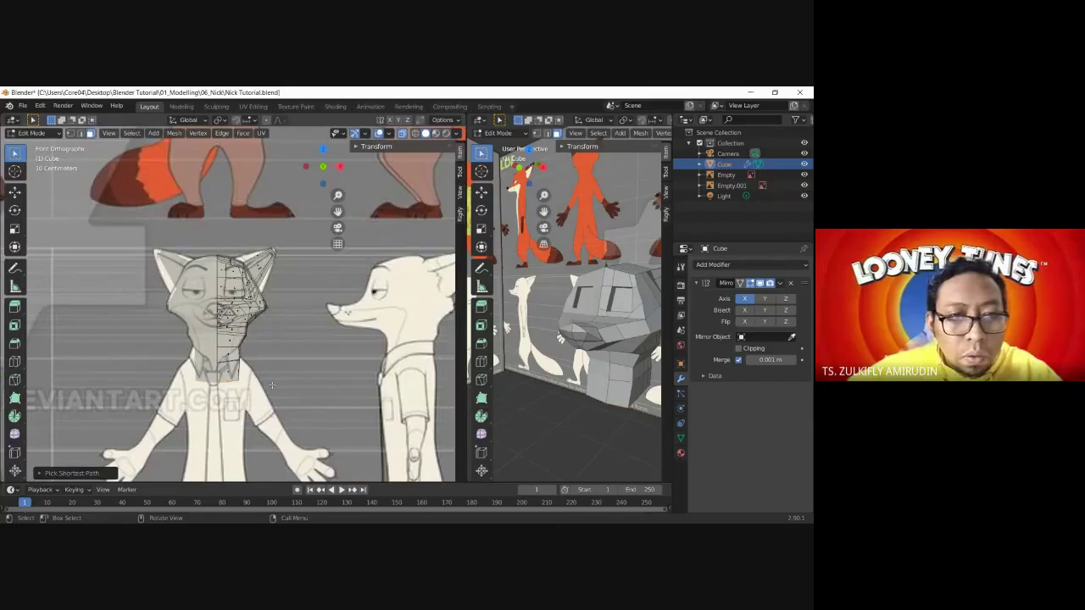
pyautogui.press('e')
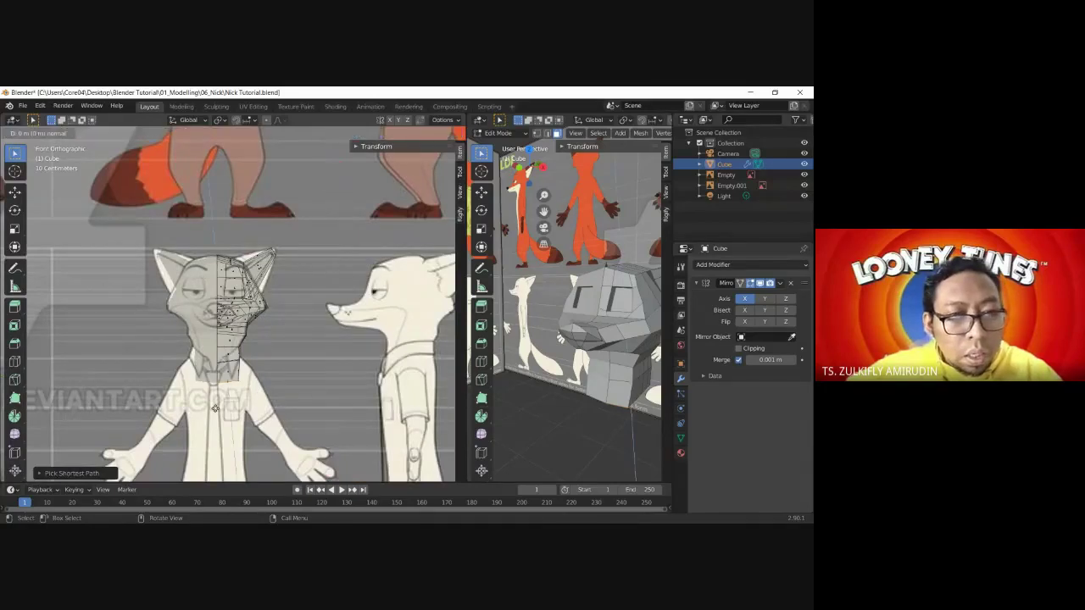
pyautogui.rightClick(206, 436)
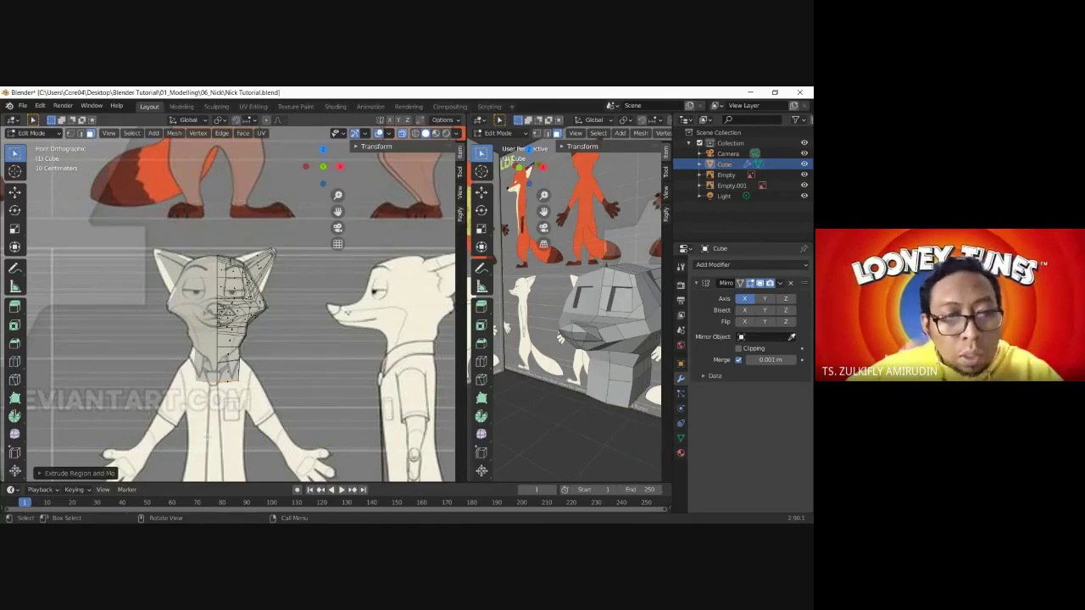
# - Extrude the new faces straight down along Z to form the torso column
pyautogui.press('e')
pyautogui.rightClick(249, 390)
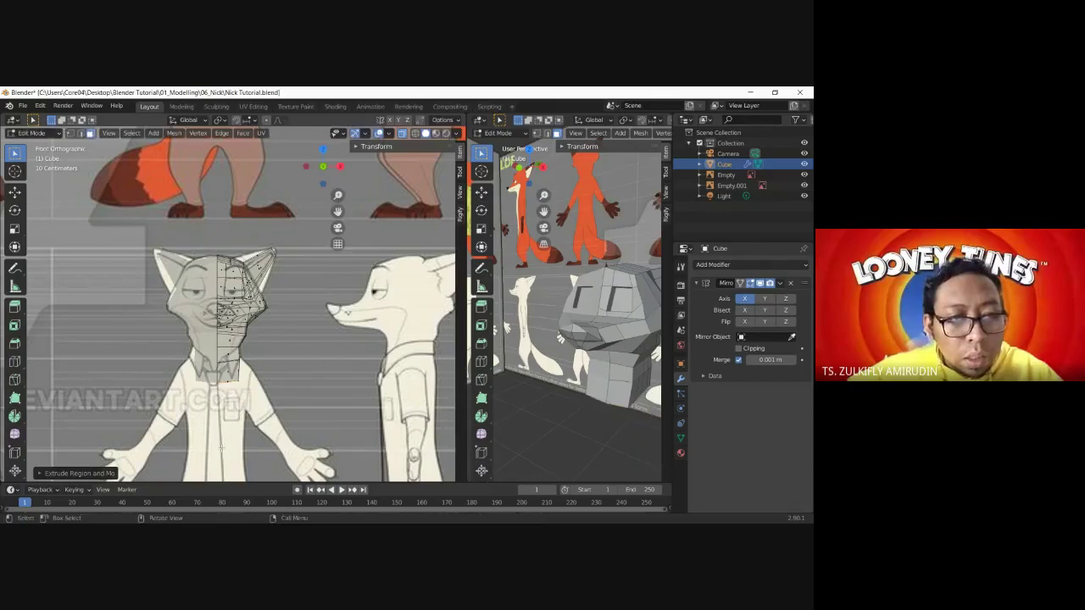
pyautogui.press('e')
pyautogui.press('z')
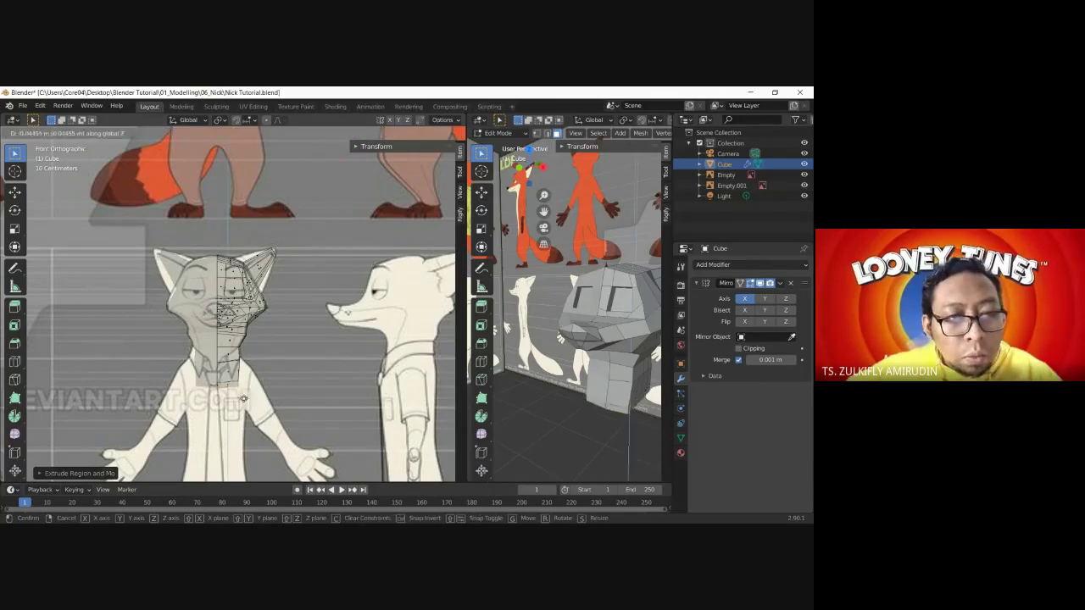
pyautogui.rightClick(233, 479)
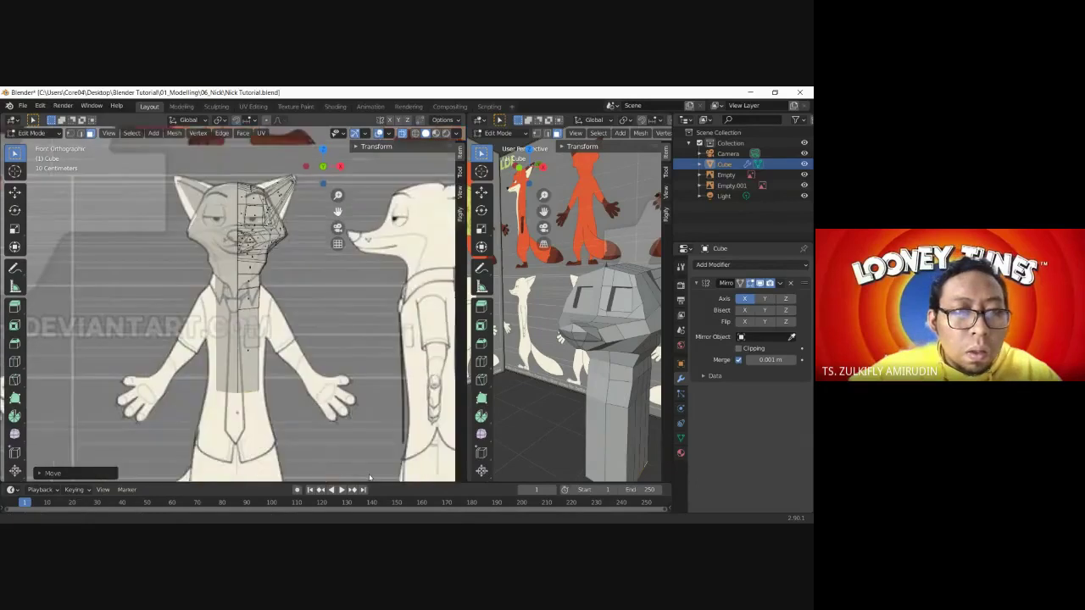
pyautogui.keyDown('shift'); pyautogui.scroll(-5, 248, 461); pyautogui.keyUp('shift')
# - Lower the tie vertices vertically to follow the shirt outline
pyautogui.press('g')
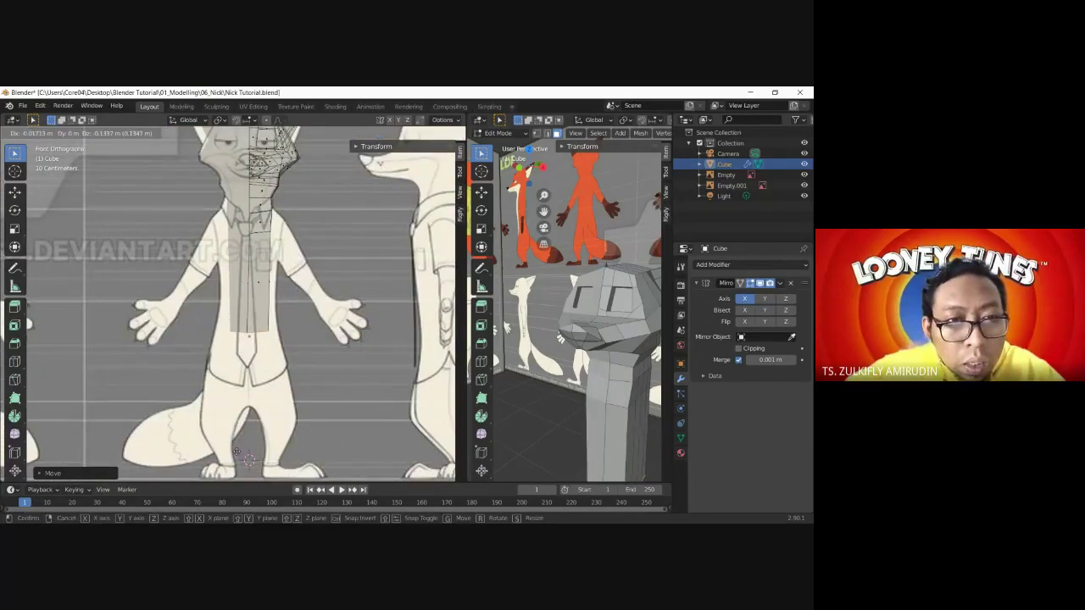
pyautogui.press('z')
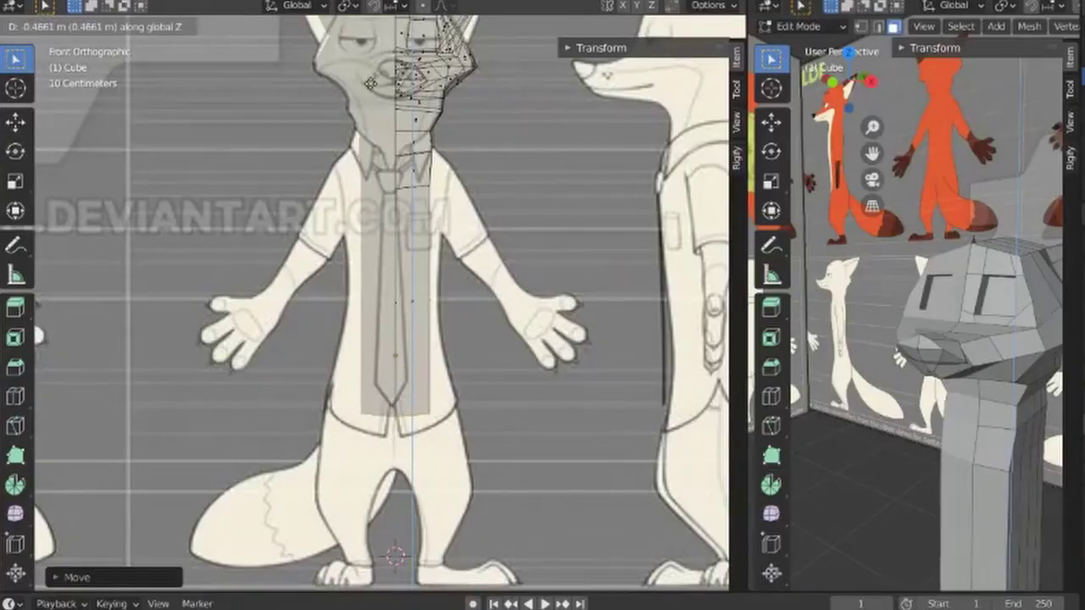
pyautogui.press('Escape')
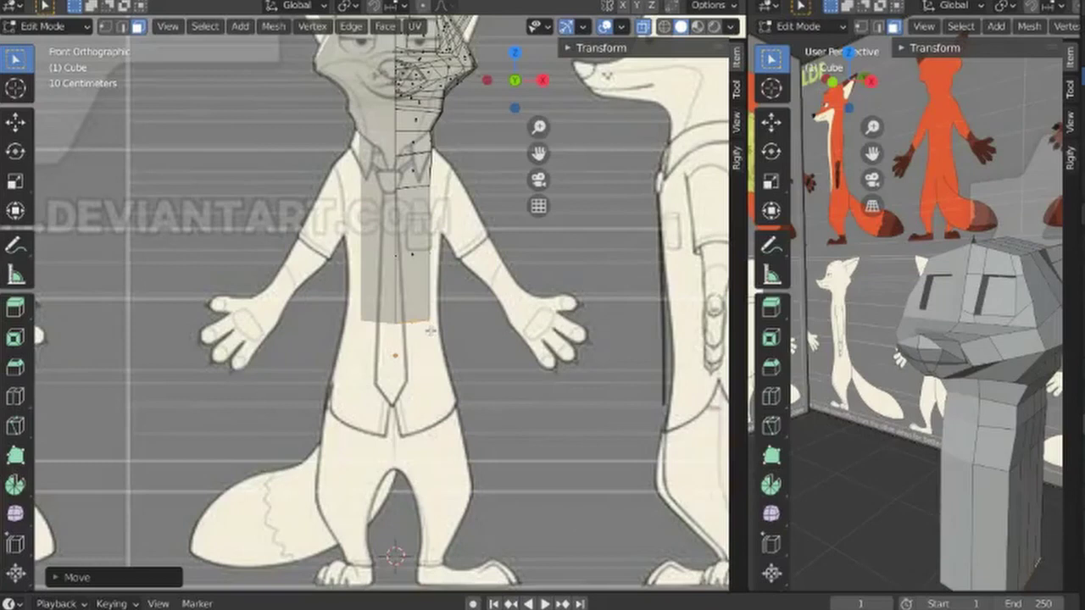
pyautogui.press('g')
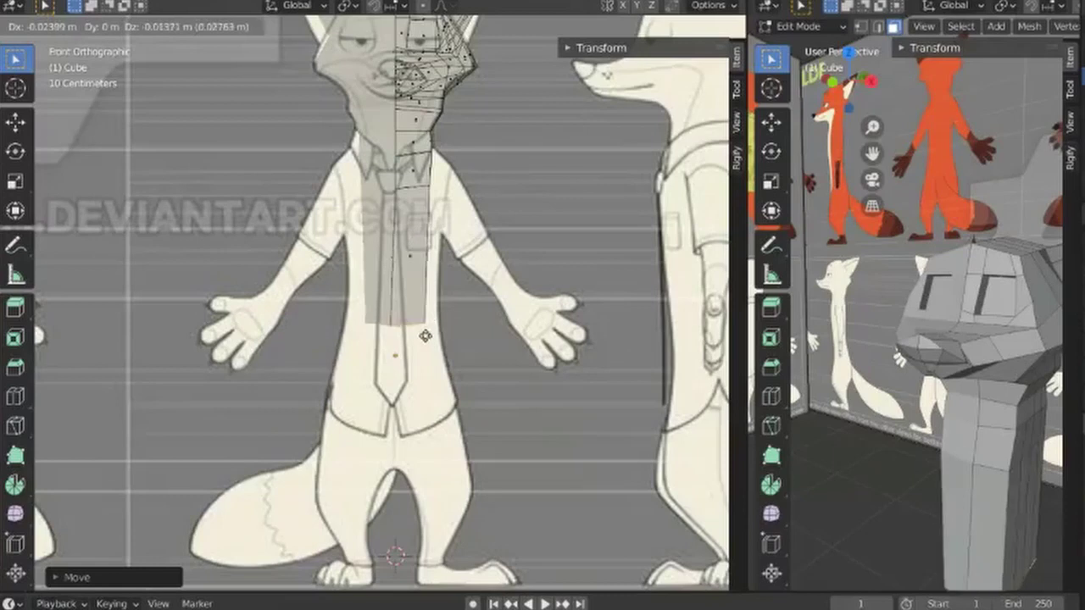
pyautogui.rightClick(424, 366)
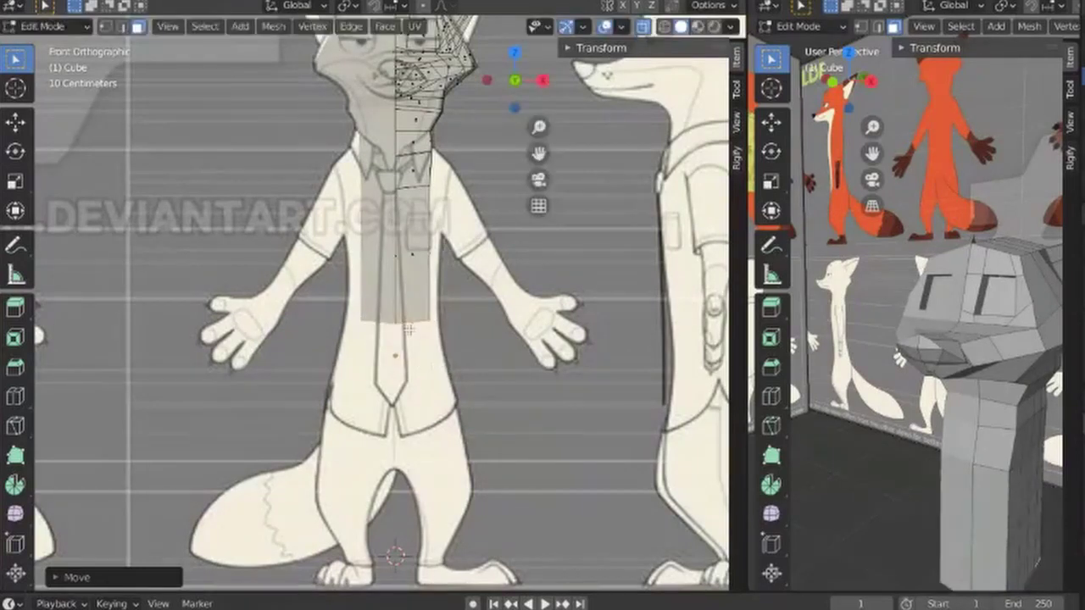
pyautogui.press('g')
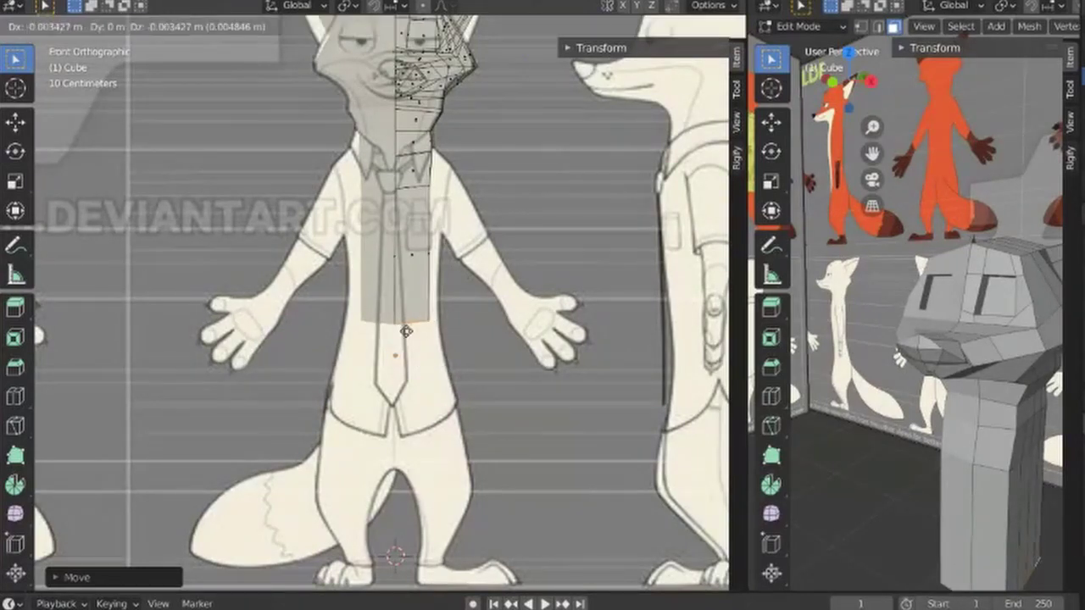
pyautogui.press('z')
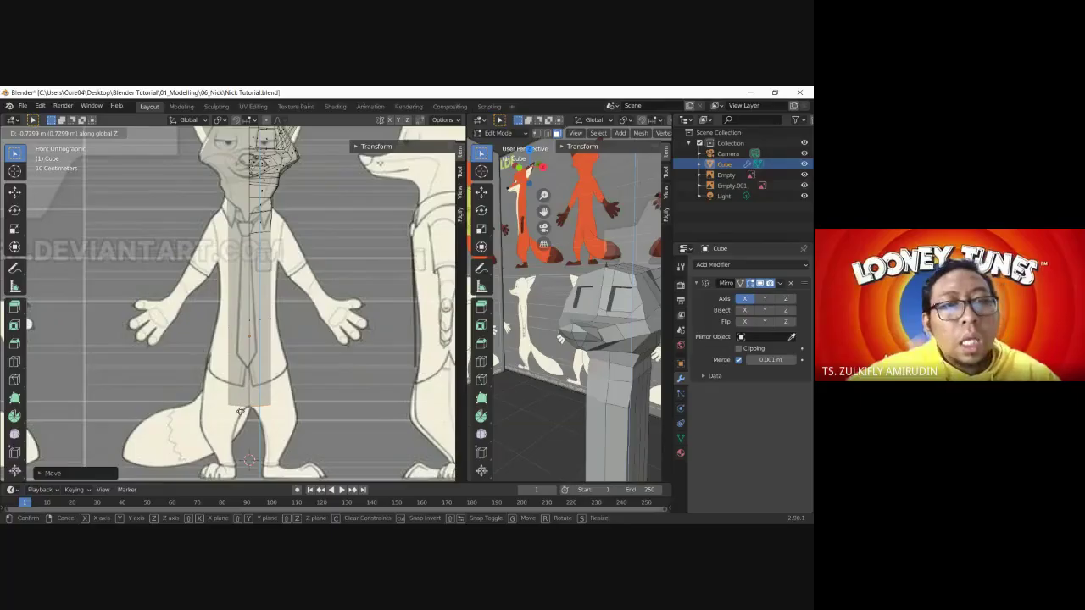
pyautogui.click(241, 410)
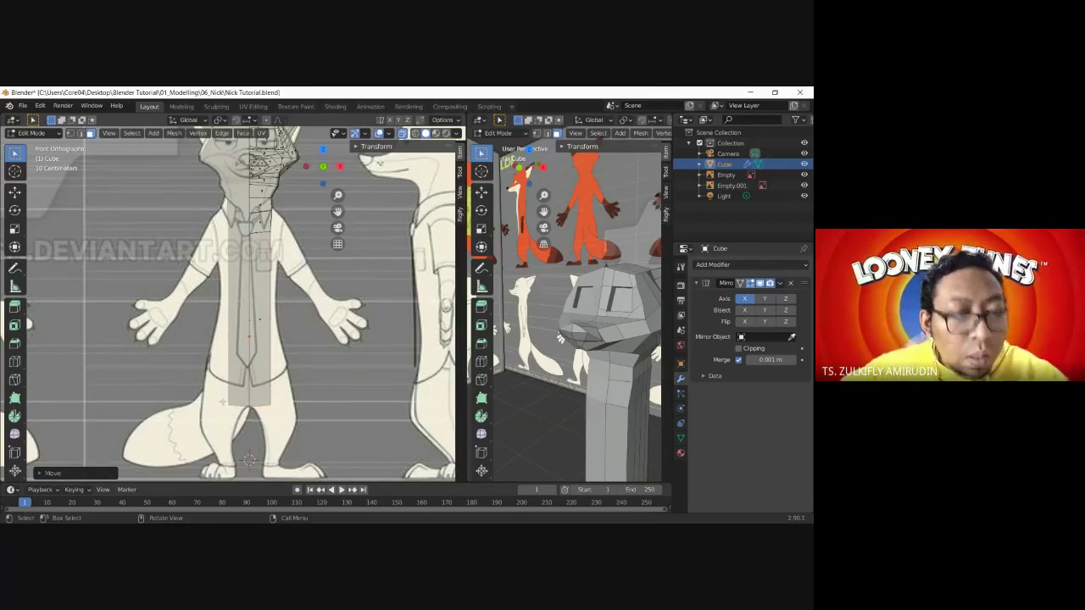
# - Move a bottom torso vertex out toward the hip, then view the model from the side
pyautogui.press('a')
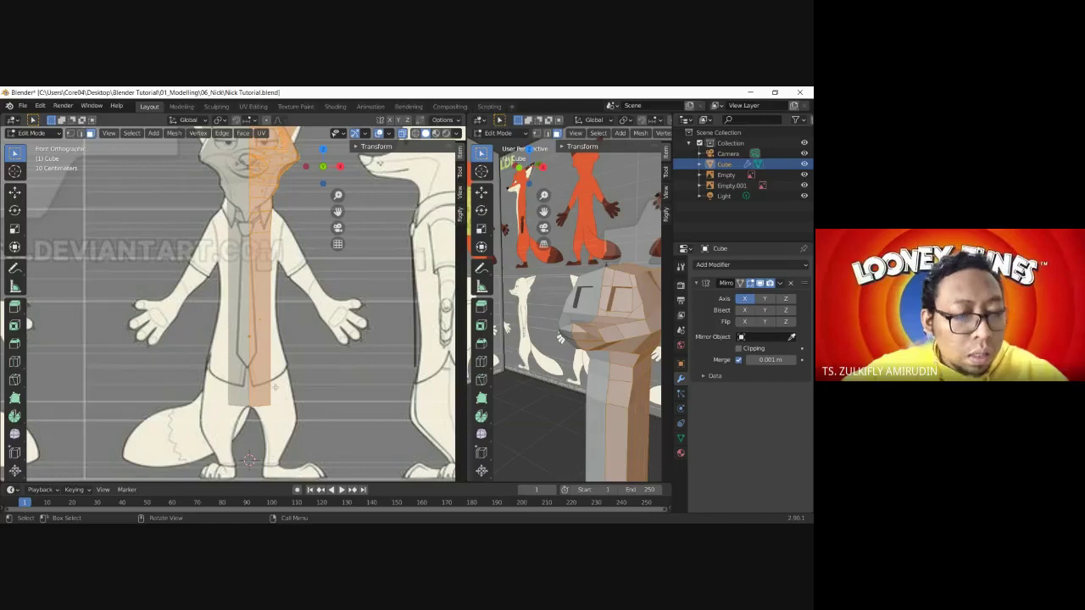
pyautogui.hotkey('alt', 'a')
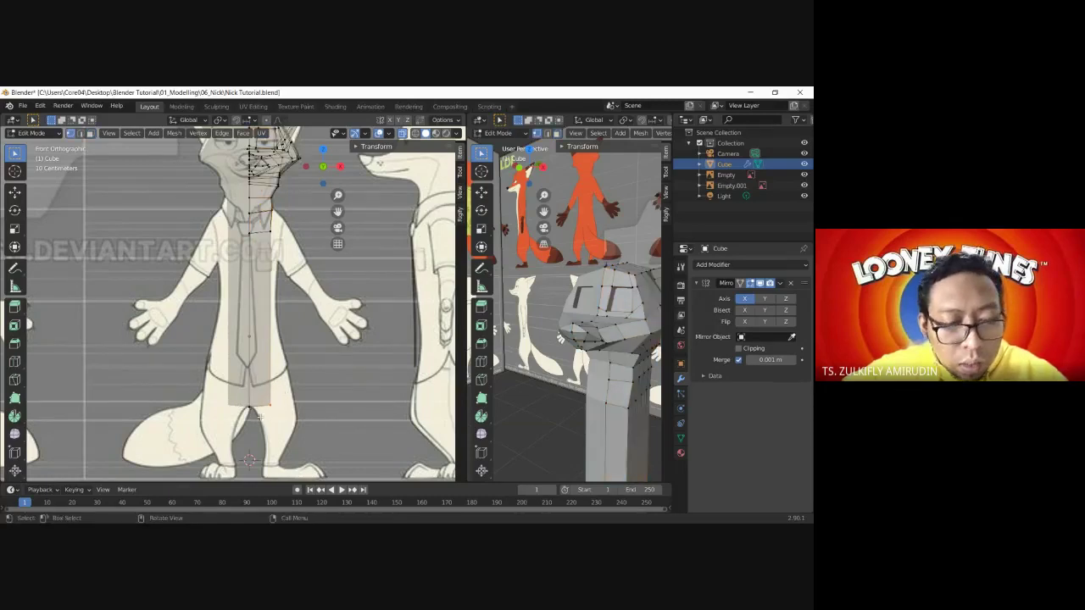
pyautogui.click(260, 416)
pyautogui.press('g')
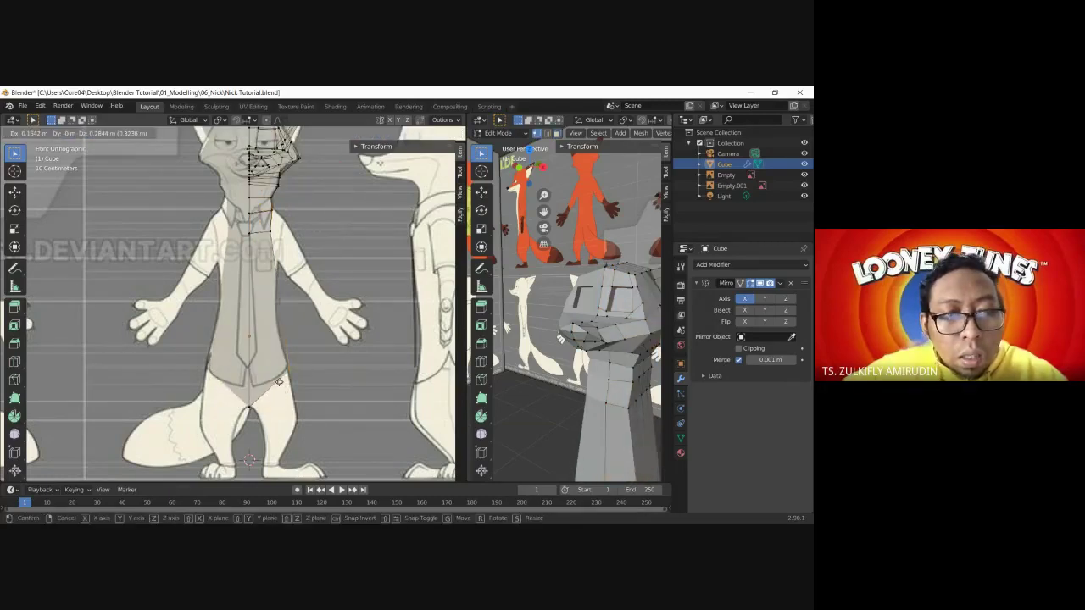
pyautogui.click(276, 381)
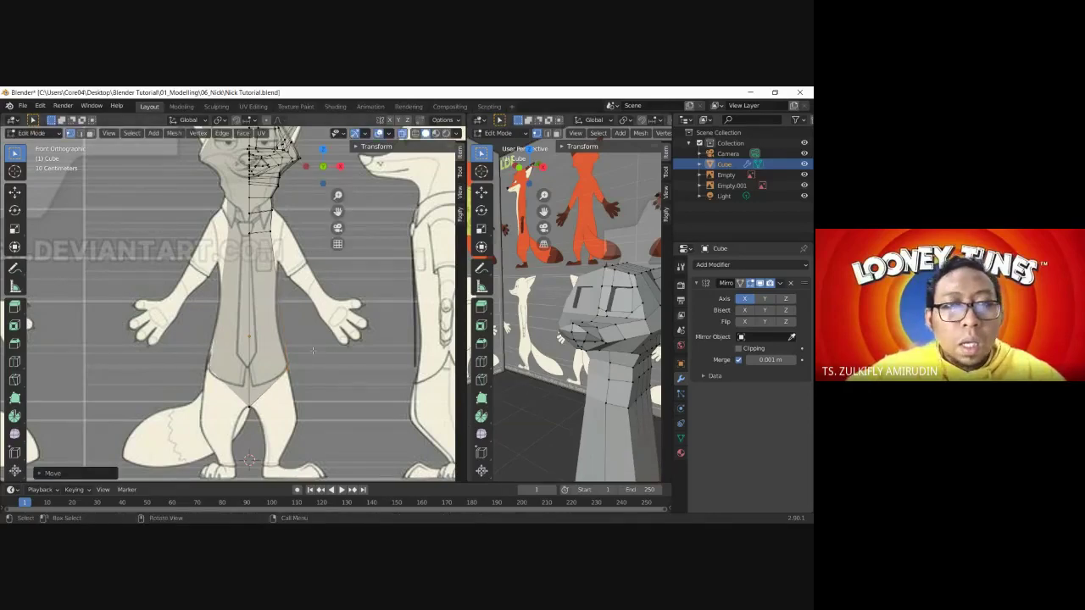
pyautogui.press('KP_3')
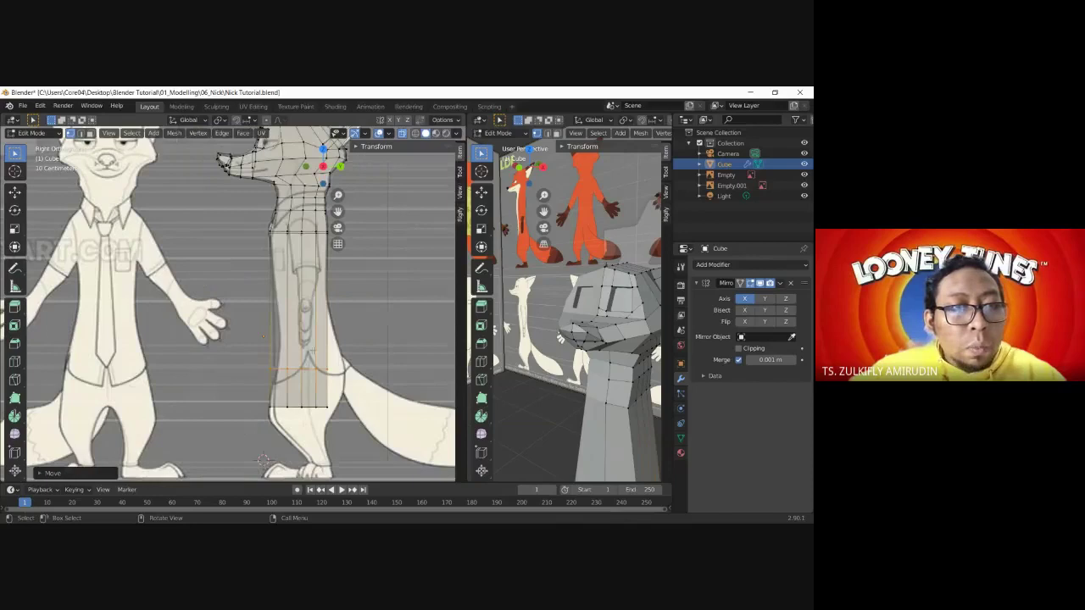
# - Box-select the lower leg vertices and add edge loops across the leg, undoing the last edit
pyautogui.press('b')
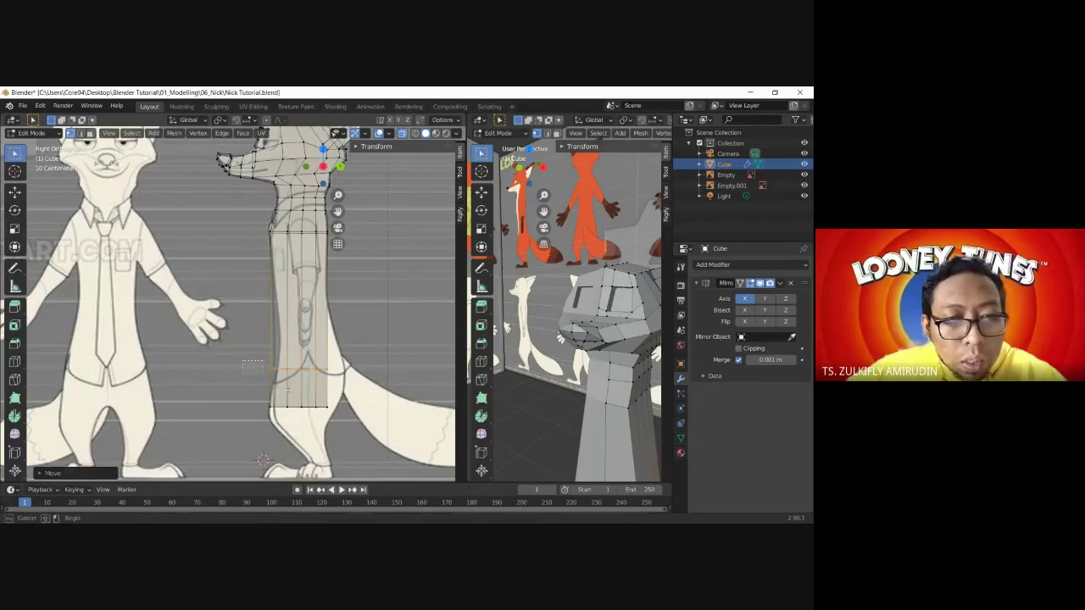
pyautogui.moveTo(243, 383); pyautogui.dragTo(326, 415)
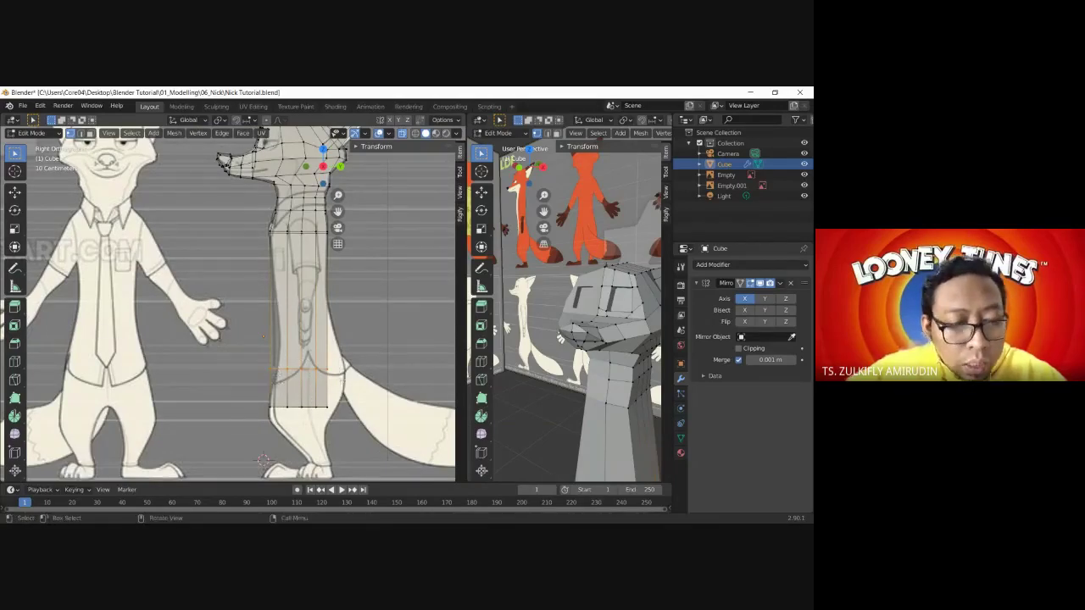
pyautogui.hotkey('ctrl', 'r')
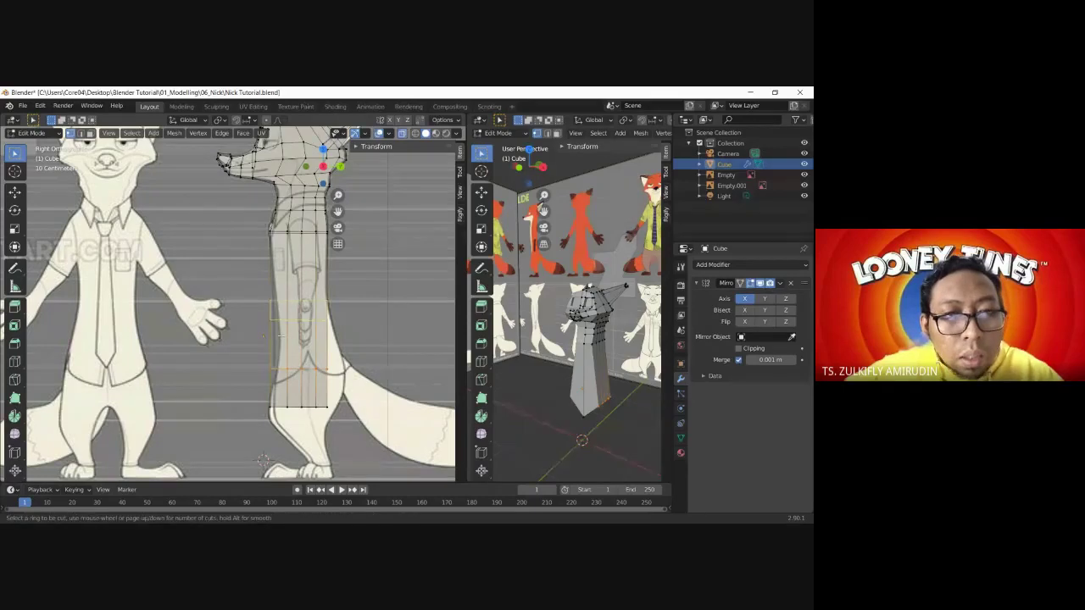
pyautogui.scroll(1, 263, 335)
pyautogui.scroll(1, 264, 335)
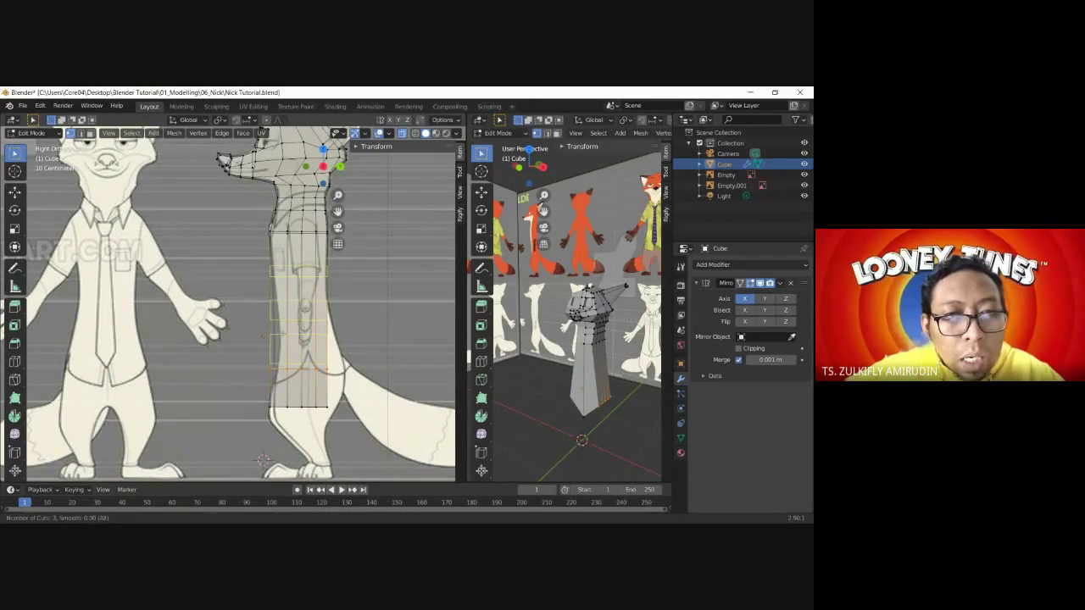
pyautogui.scroll(-1, 263, 335)
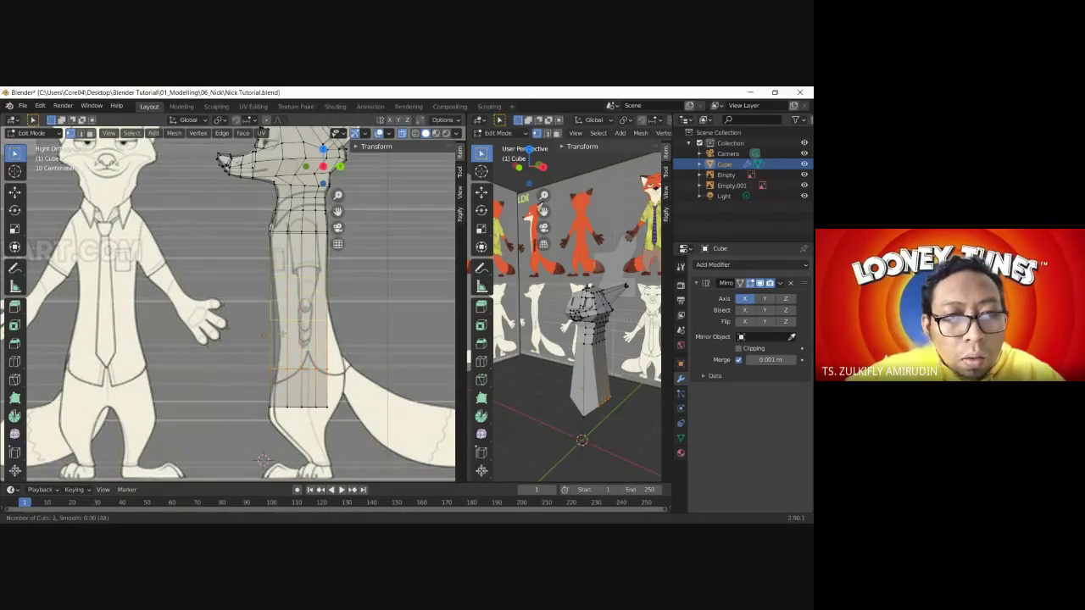
pyautogui.click(263, 336)
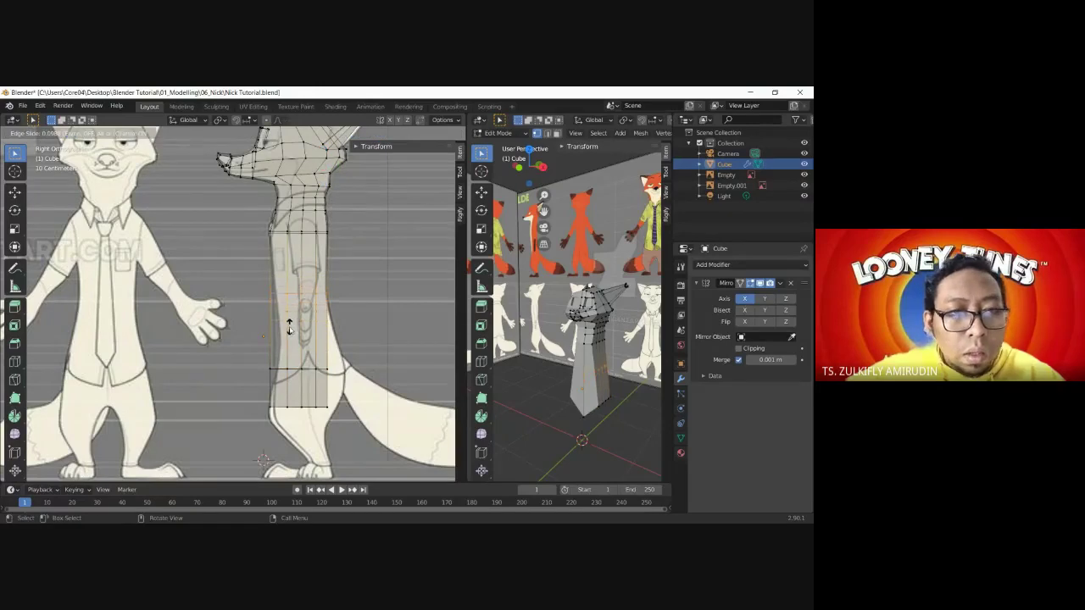
pyautogui.click(278, 316)
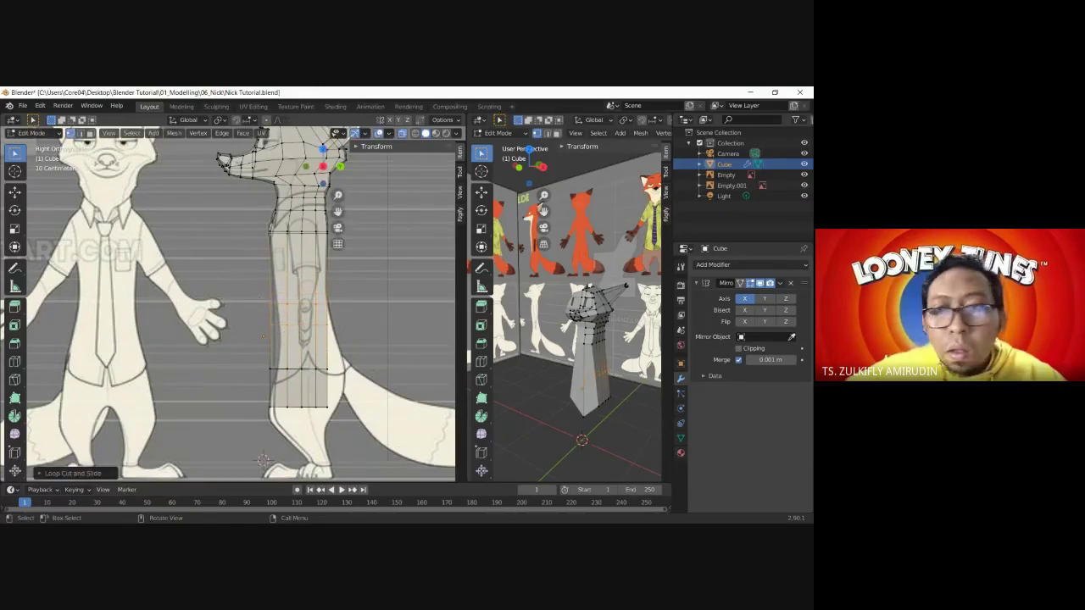
pyautogui.press('b')
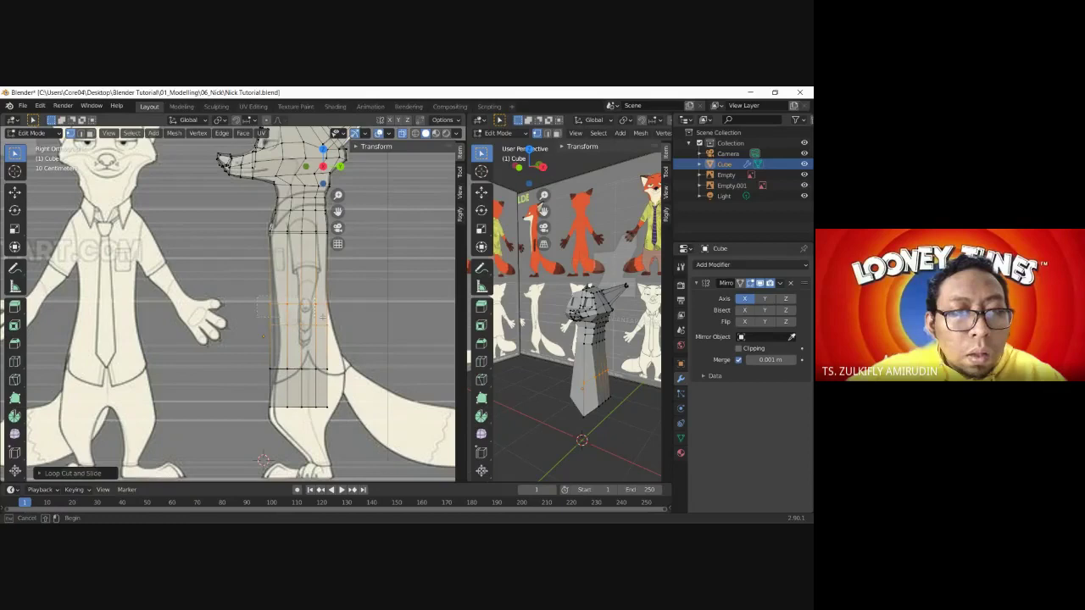
pyautogui.moveTo(346, 309); pyautogui.dragTo(345, 310)
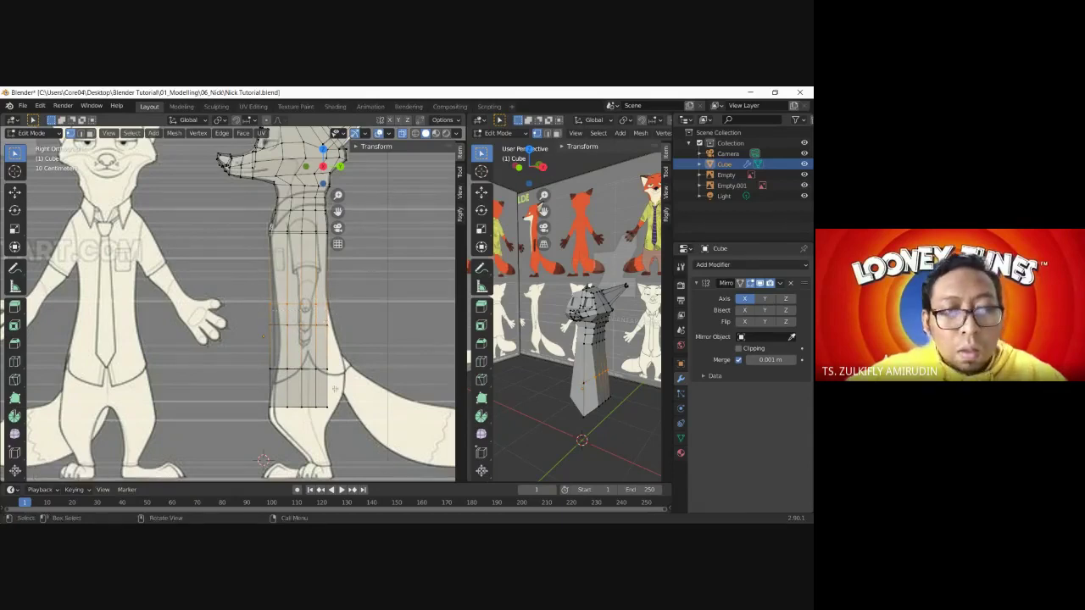
pyautogui.hotkey('ctrl', 'z')
pyautogui.hotkey('ctrl', 'z')
# - Cut a new leg loop, slide it down, and widen the bottom loop to match the side reference
pyautogui.hotkey('ctrl', 'r')
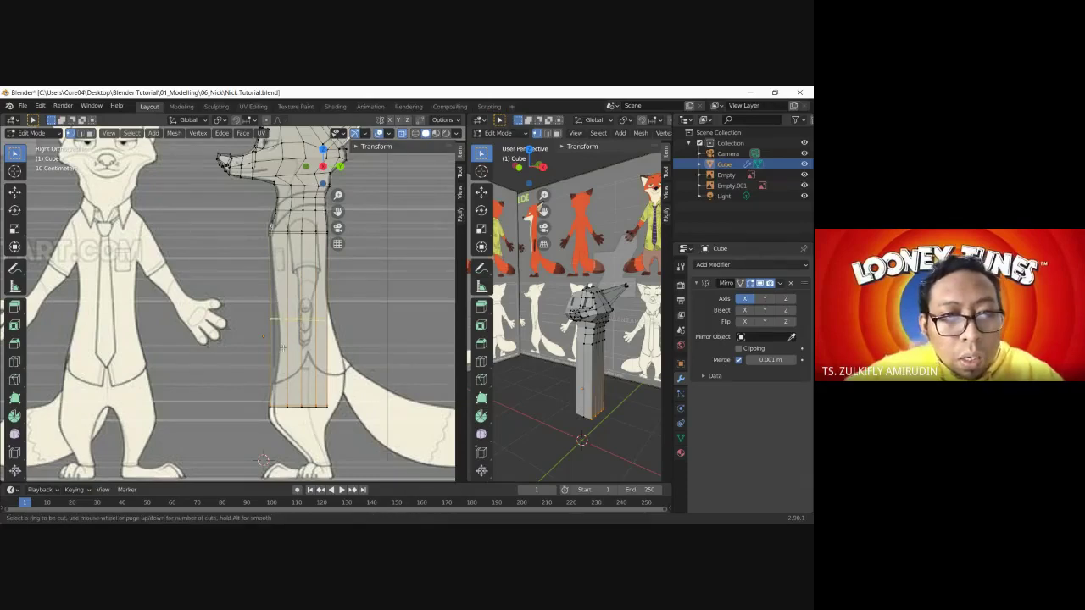
pyautogui.click(282, 347)
pyautogui.rightClick(282, 348)
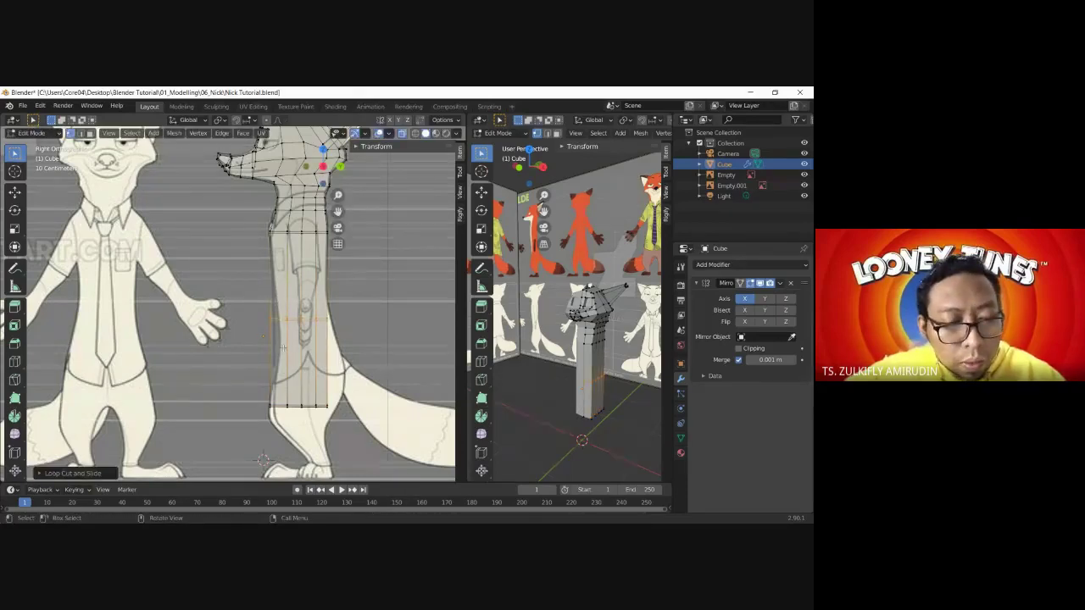
pyautogui.press('g')
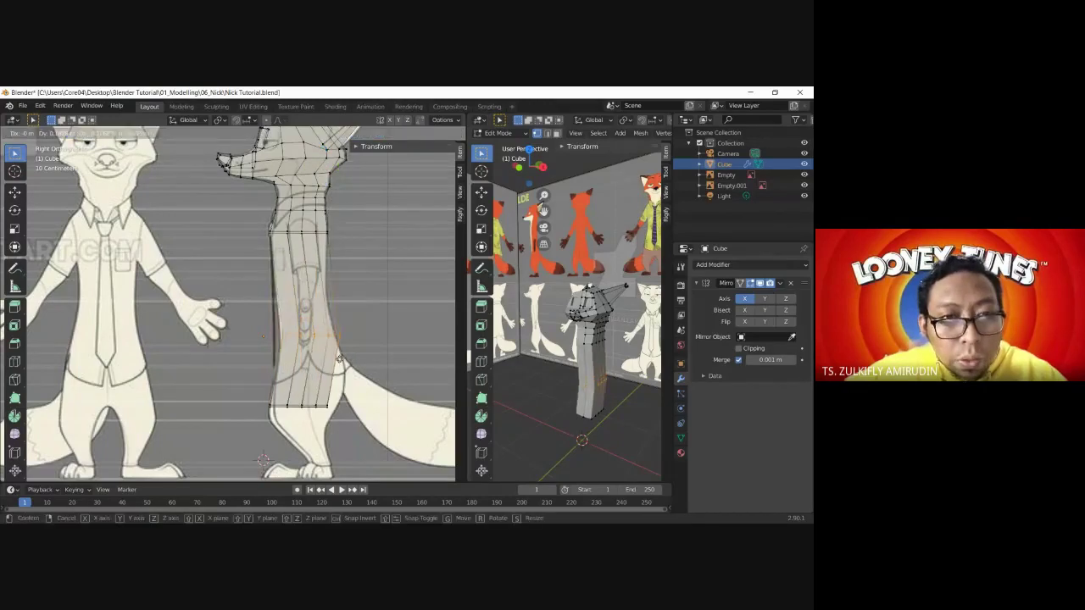
pyautogui.click(335, 359)
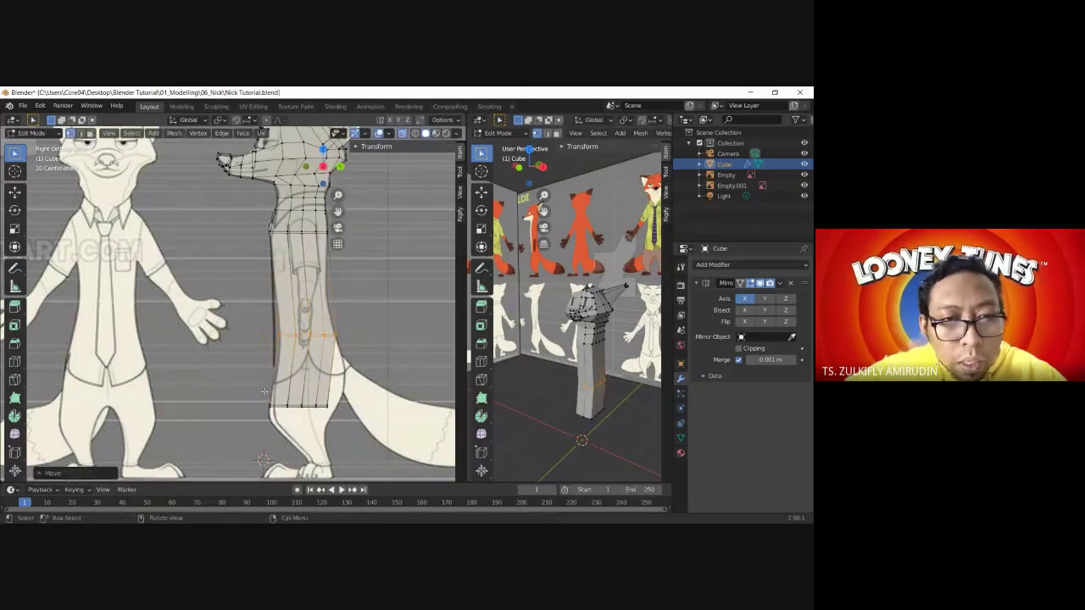
pyautogui.keyDown('alt'); pyautogui.click(341, 415); pyautogui.keyUp('alt')
pyautogui.press('s')
pyautogui.click(306, 412)
pyautogui.press('g')
pyautogui.click(311, 405)
# - Add another edge loop across the upper leg and check it from the front
pyautogui.hotkey('ctrl', 'r')
pyautogui.click(312, 287)
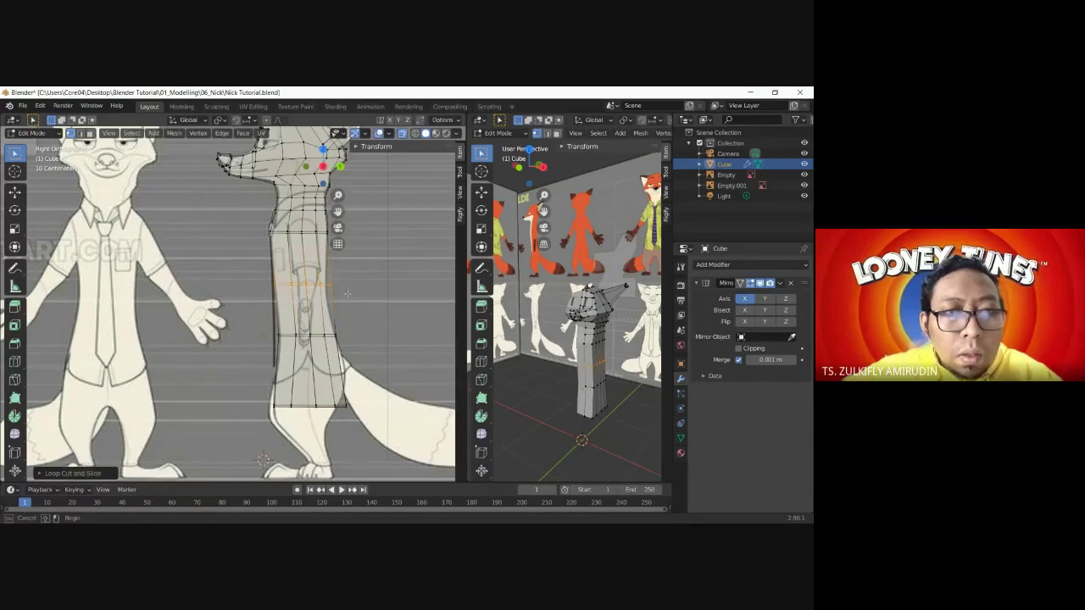
pyautogui.click(314, 289)
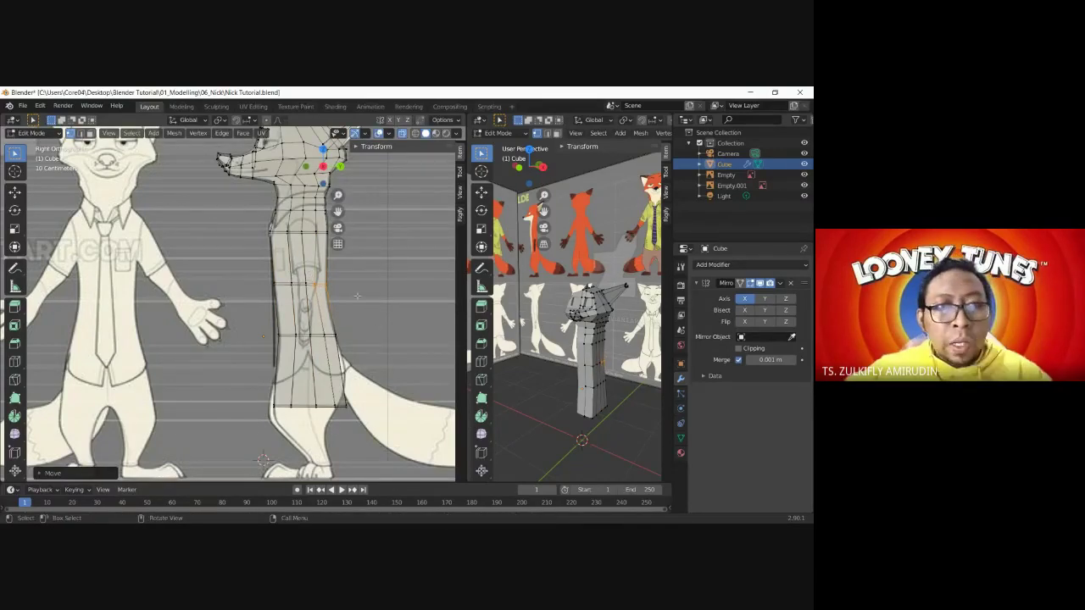
pyautogui.moveTo(576, 356); pyautogui.dragTo(580, 339, button='middle')
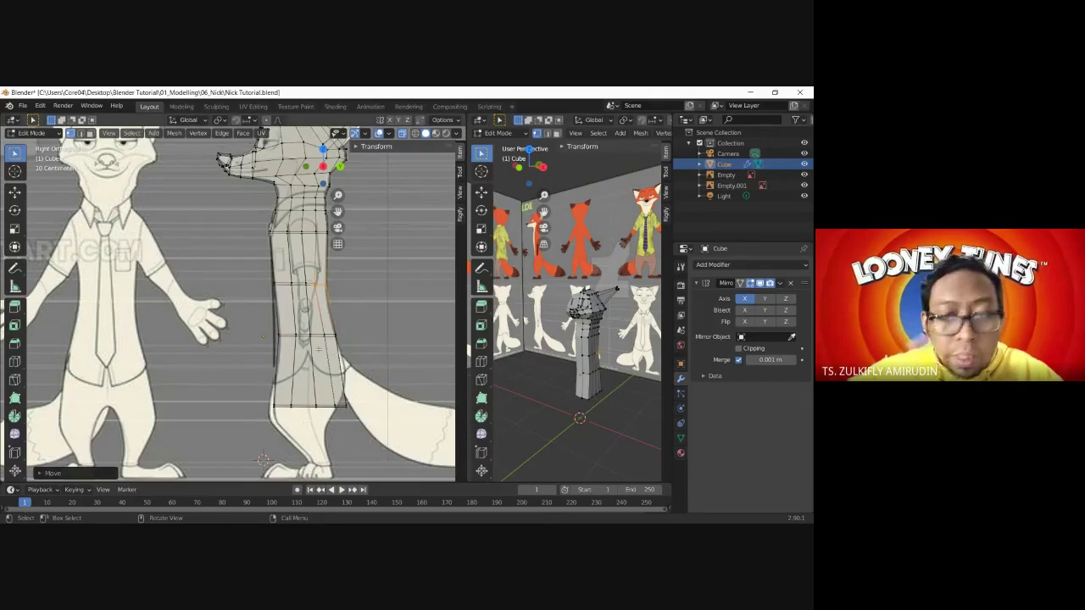
pyautogui.press('KP_1')
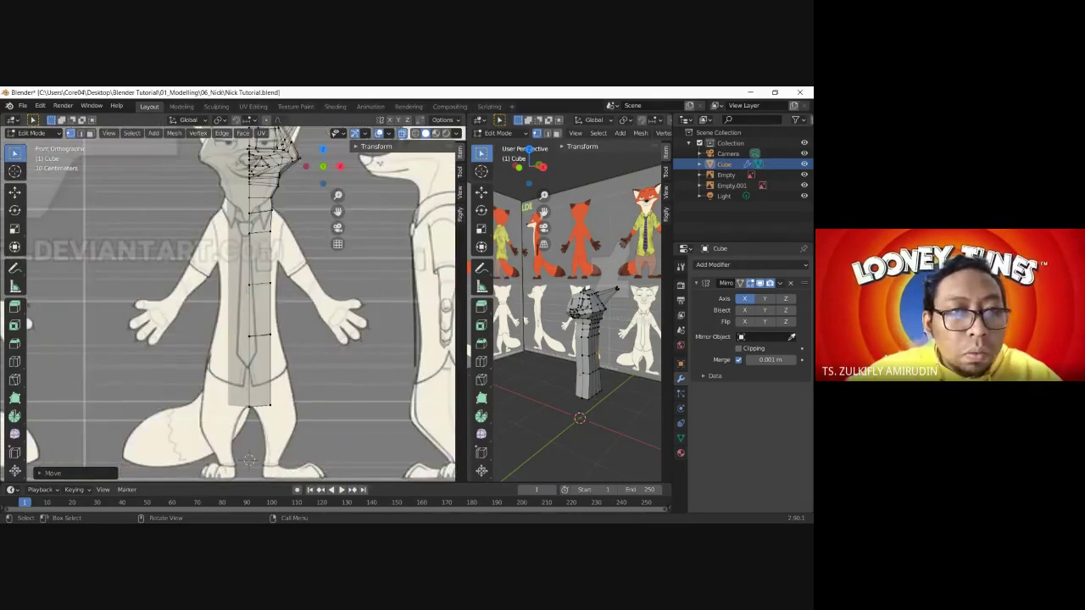
# - Move the side and lower torso edges onto the reference outline, tapering the crotch
pyautogui.click(269, 288)
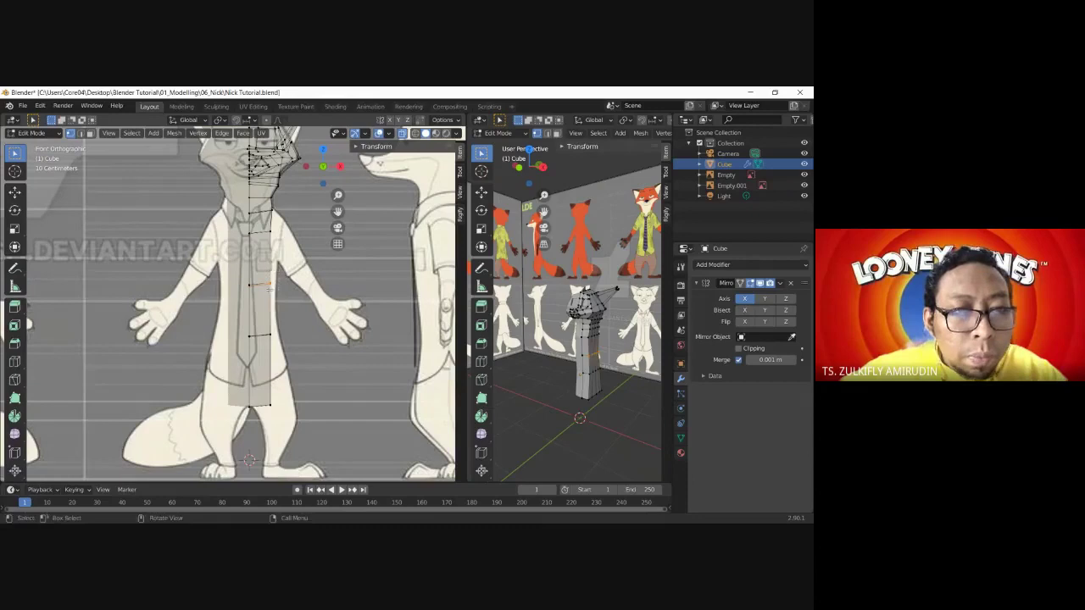
pyautogui.press('g')
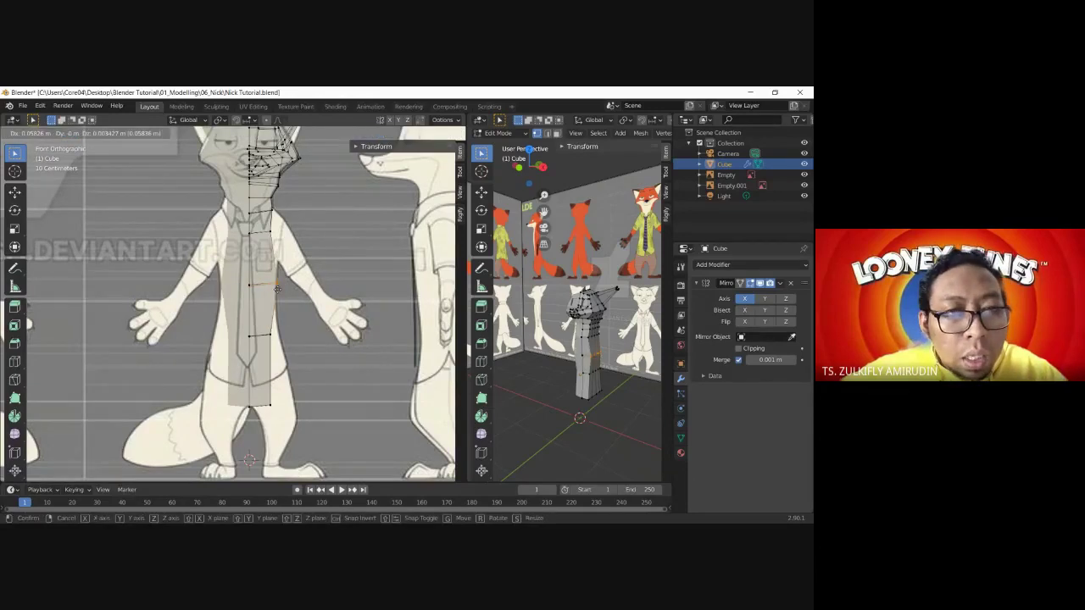
pyautogui.click(277, 289)
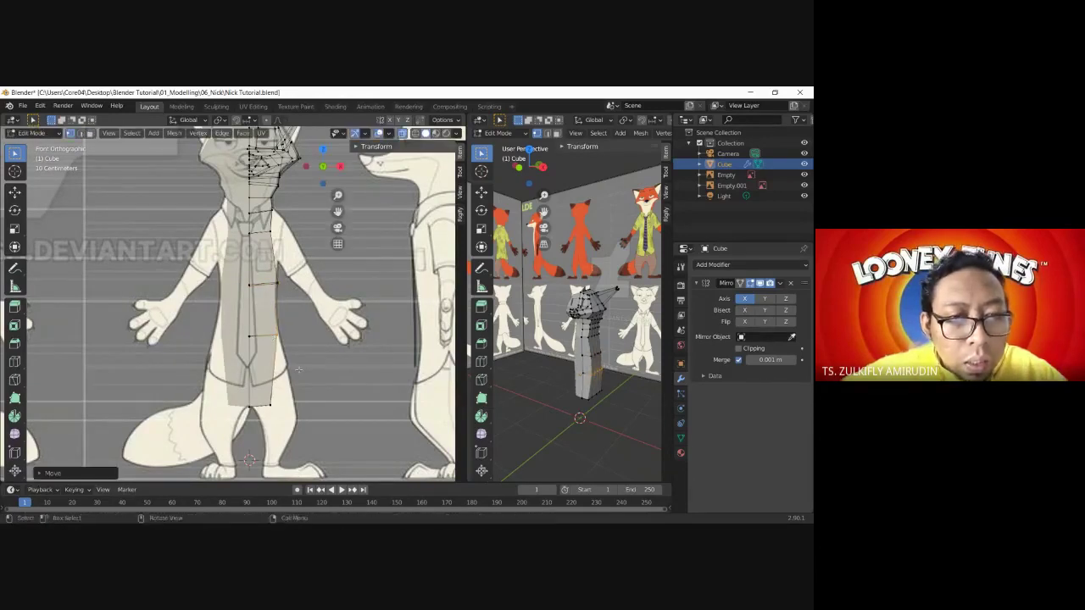
pyautogui.press('g')
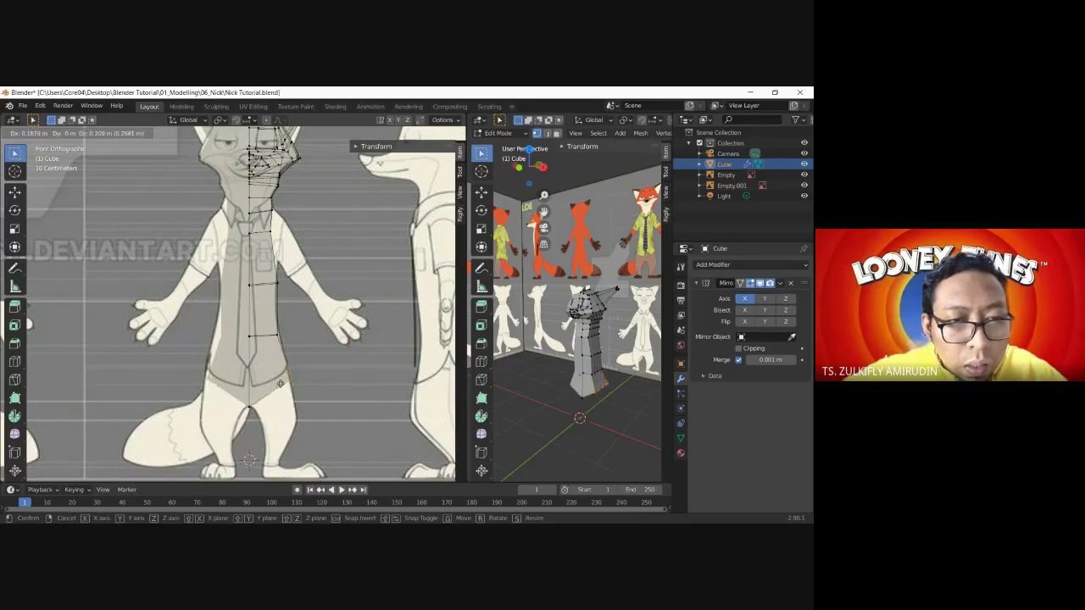
pyautogui.click(279, 381)
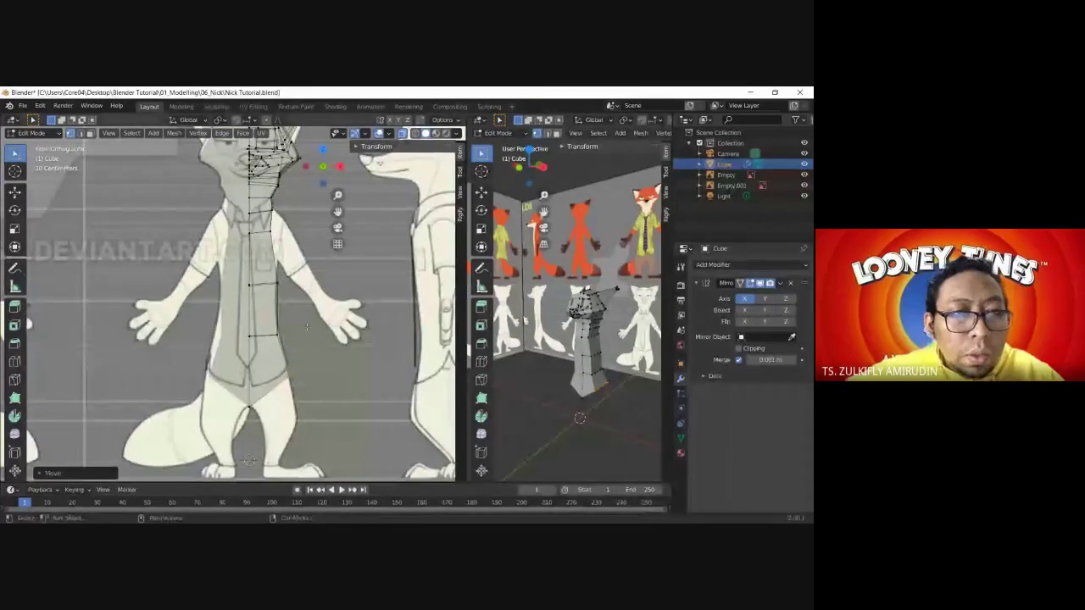
# - Move the shoulder vertices outward to fit the reference
pyautogui.scroll(2, 248, 460)
pyautogui.scroll(-2, 248, 460)
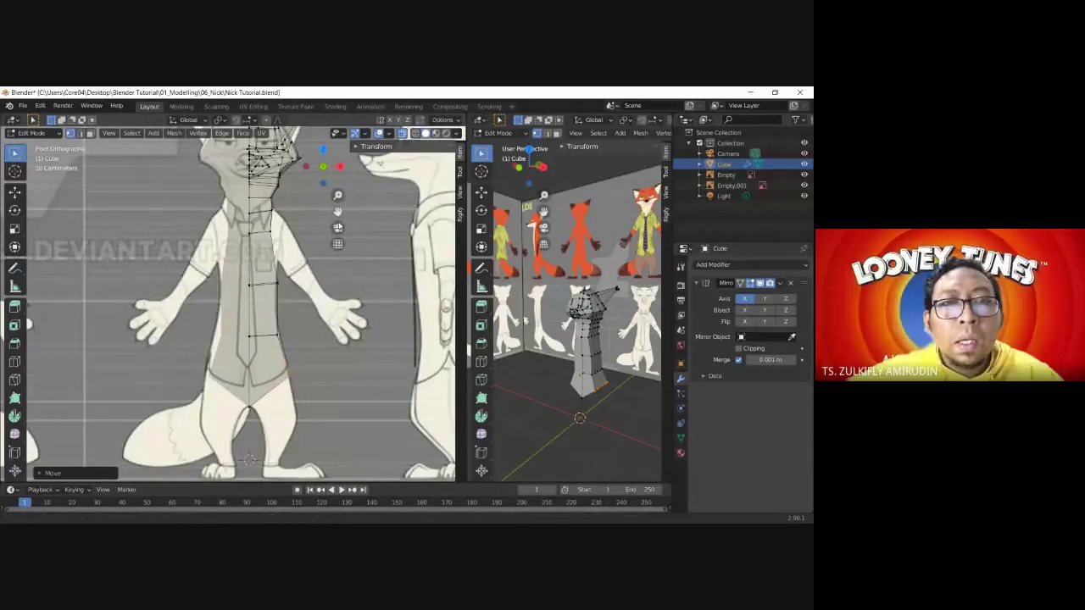
pyautogui.keyDown('shift'); pyautogui.moveTo(342, 229); pyautogui.dragTo(295, 299, button='middle'); pyautogui.keyUp('shift')
pyautogui.scroll(2, 307, 159)
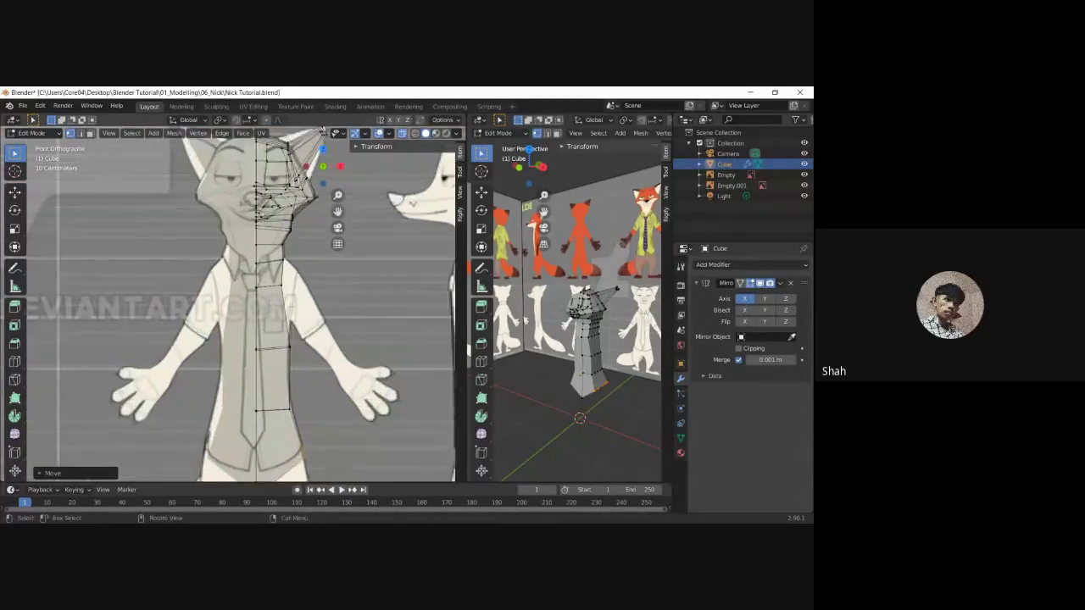
pyautogui.scroll(2, 291, 293)
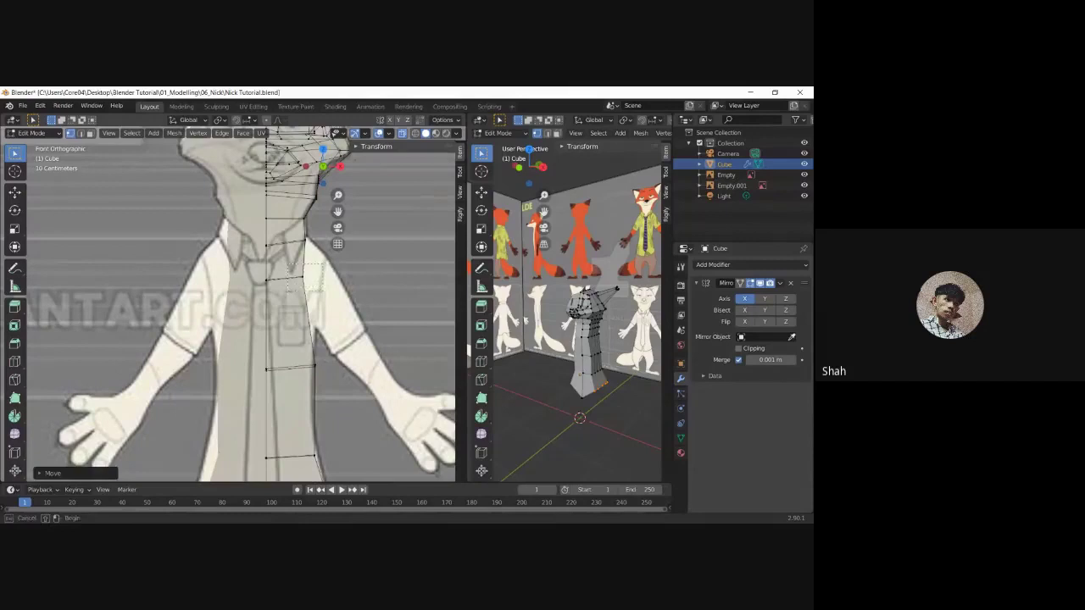
pyautogui.moveTo(323, 289); pyautogui.dragTo(311, 282)
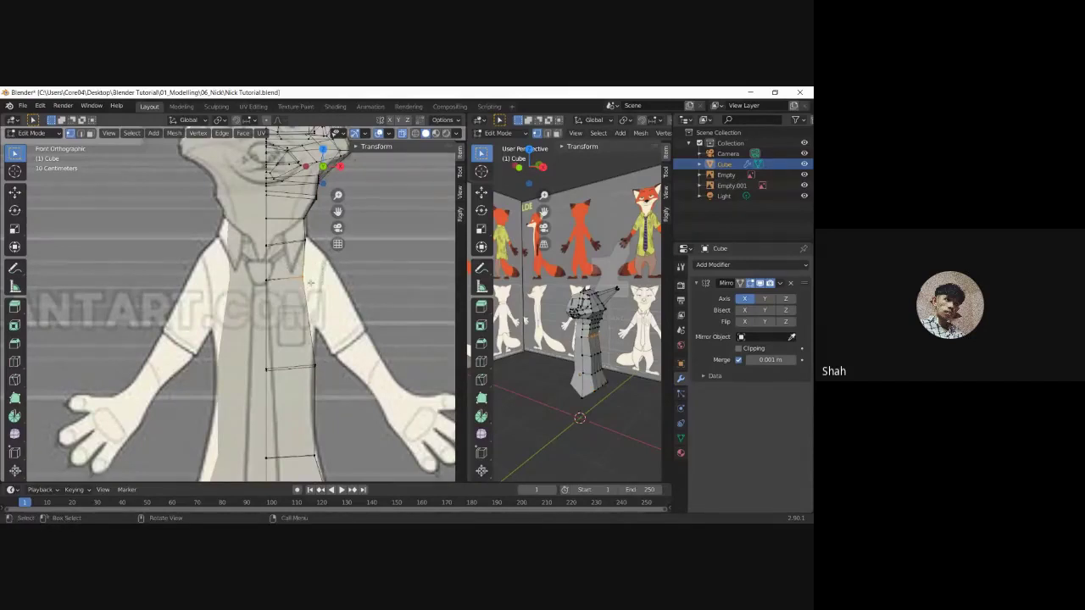
pyautogui.press('g')
pyautogui.rightClick(326, 278)
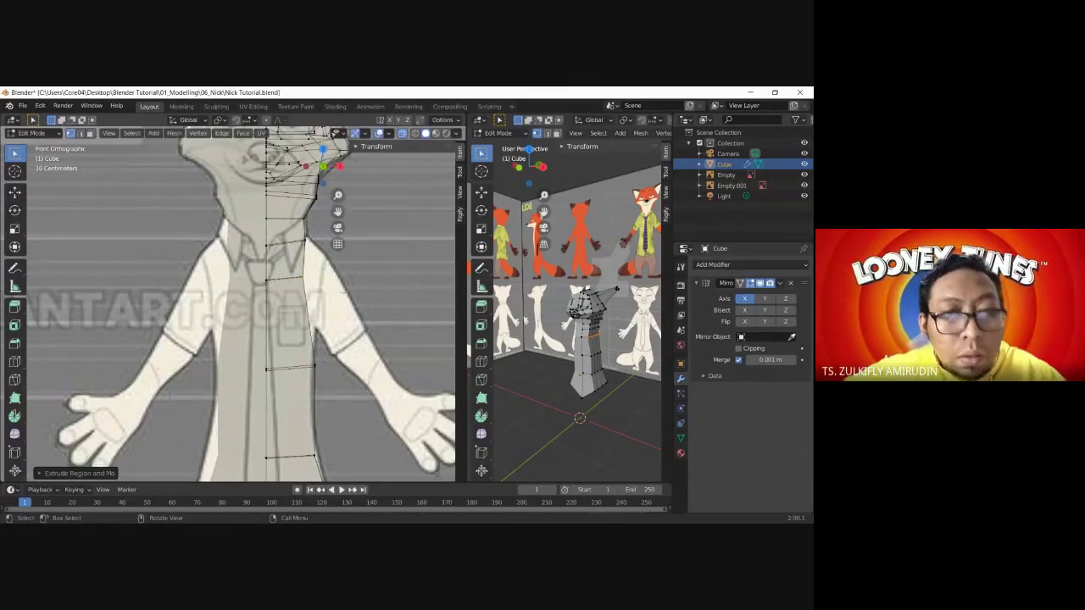
pyautogui.moveTo(332, 296); pyautogui.dragTo(282, 262)
pyautogui.press('g')
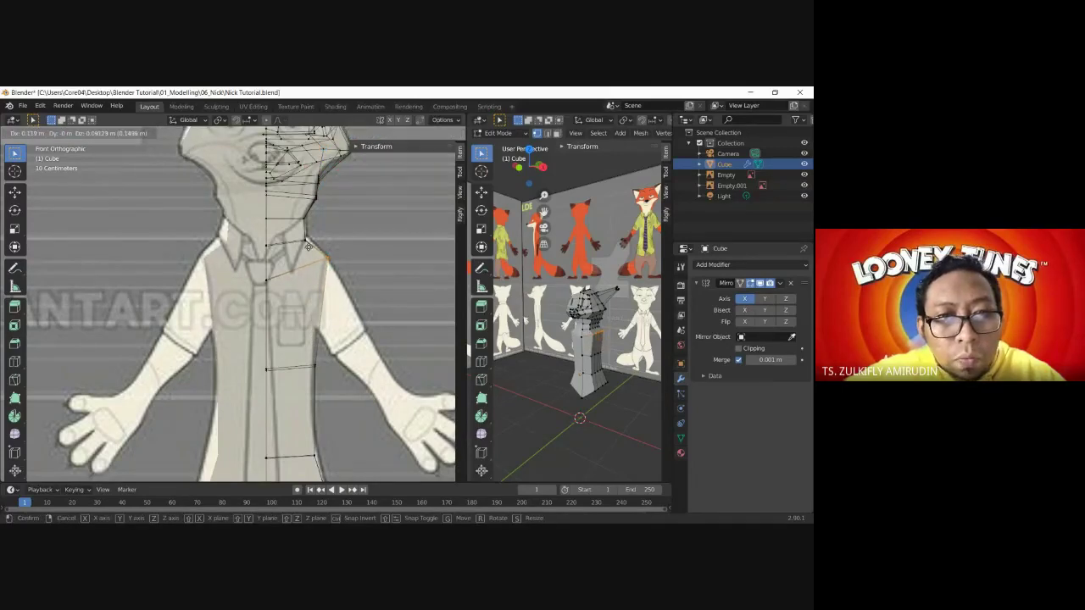
pyautogui.click(309, 245)
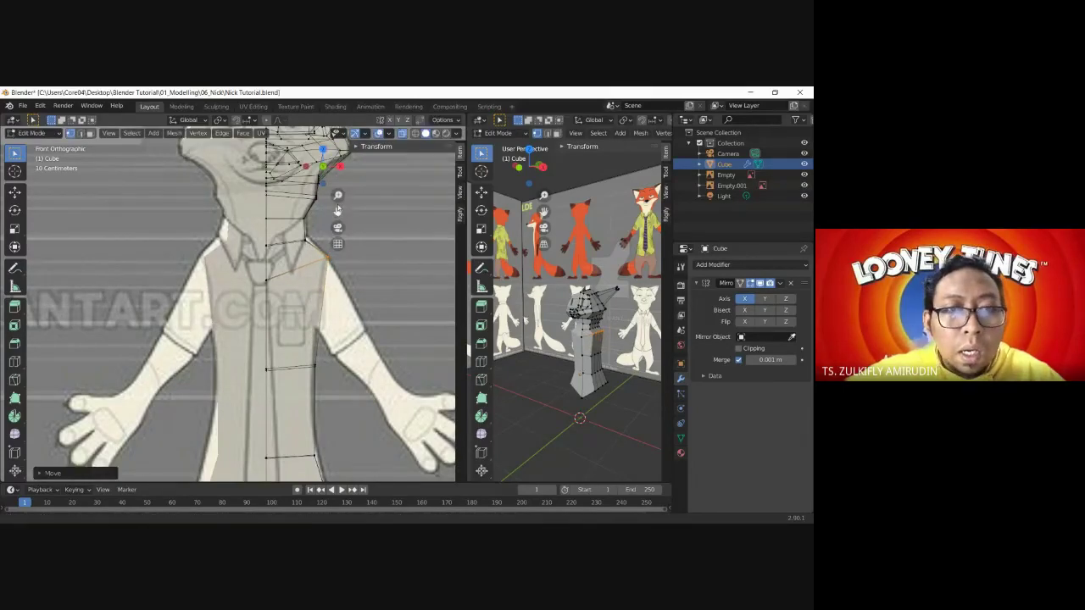
# - In face select mode, pick the lower faces and push them out below the hips
pyautogui.moveTo(337, 211); pyautogui.dragTo(338, 8)
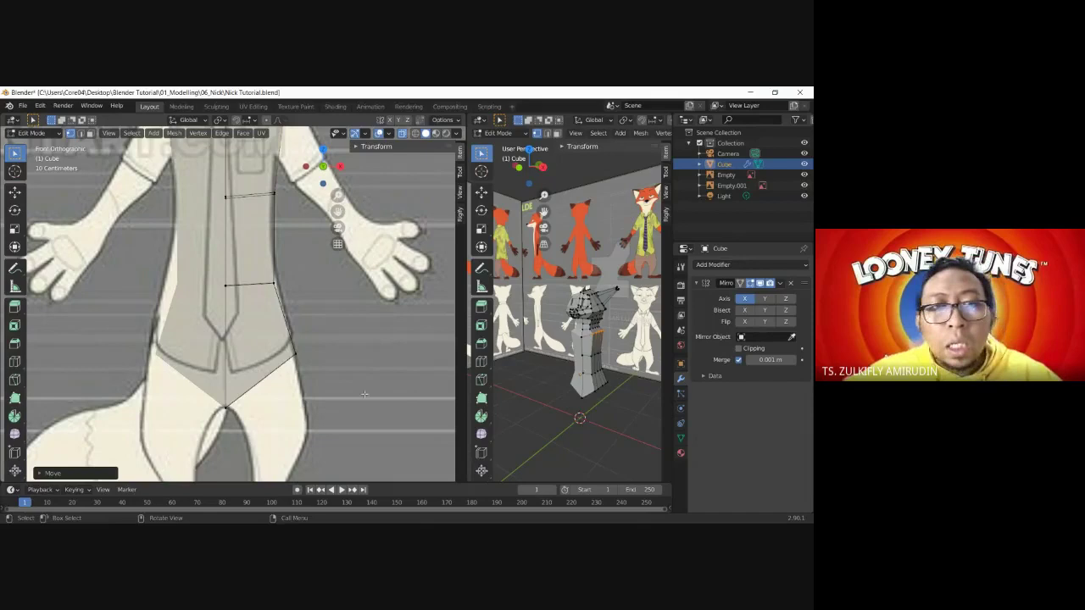
pyautogui.moveTo(334, 377); pyautogui.dragTo(436, 379, button='middle')
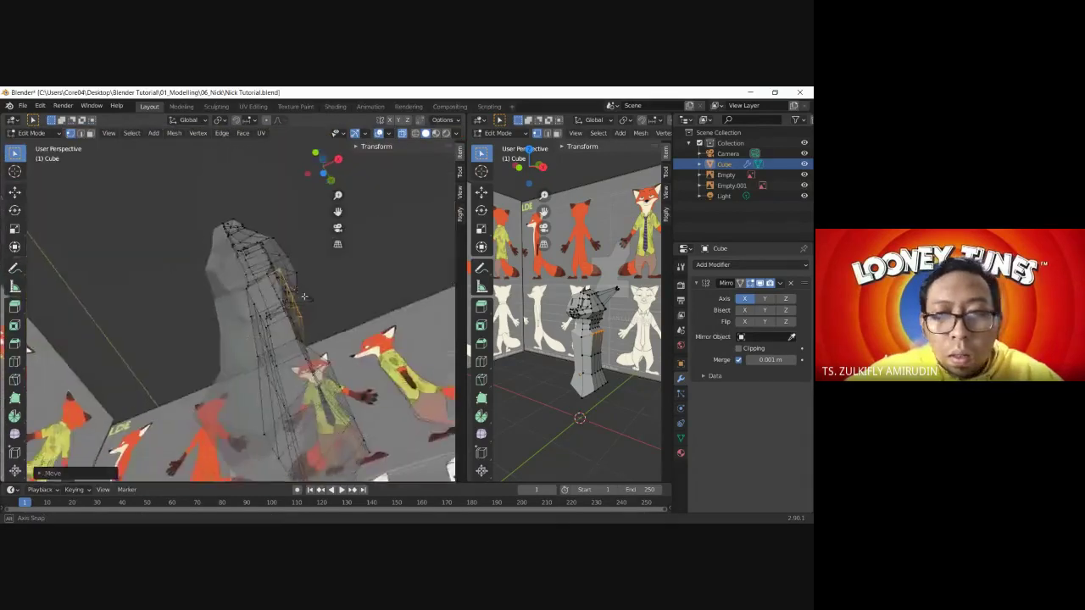
pyautogui.press('KP_1')
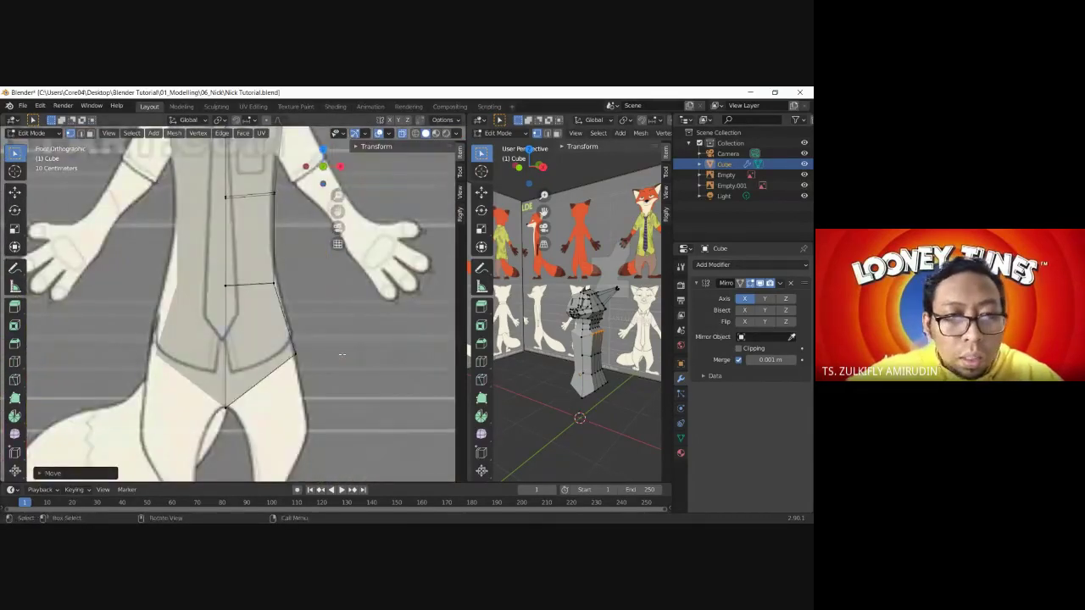
pyautogui.moveTo(560, 356); pyautogui.dragTo(585, 415, button='middle')
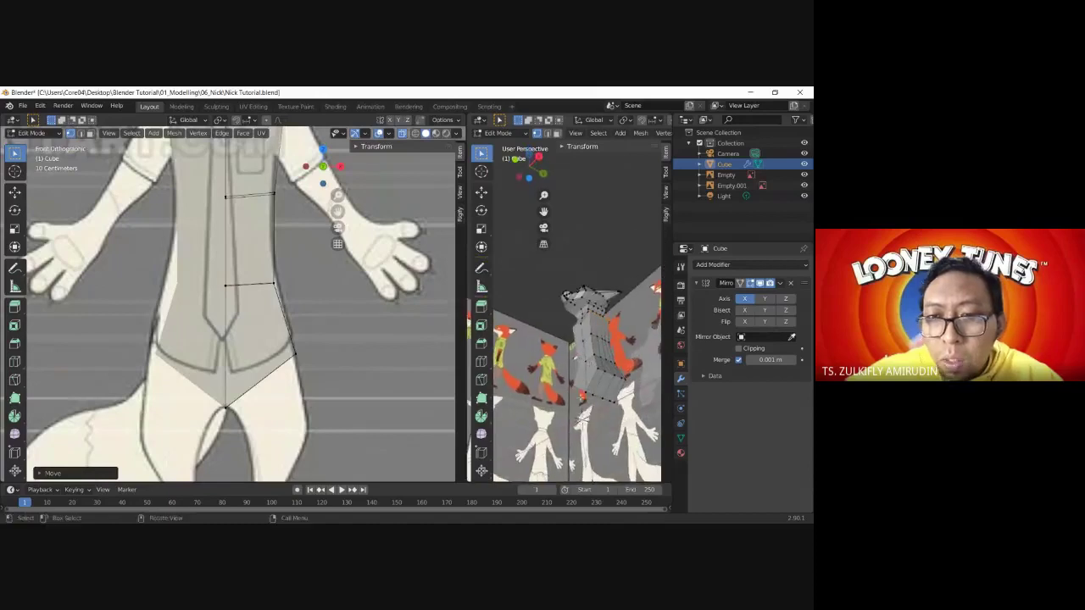
pyautogui.click(556, 133)
pyautogui.click(591, 386)
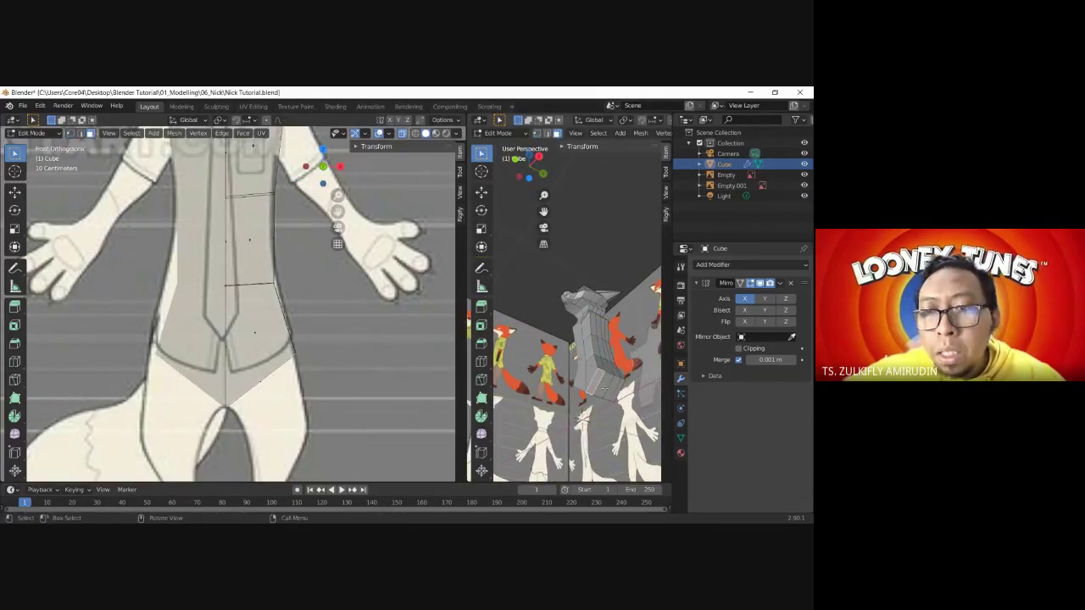
pyautogui.keyDown('ctrl'); pyautogui.click(615, 391); pyautogui.keyUp('ctrl')
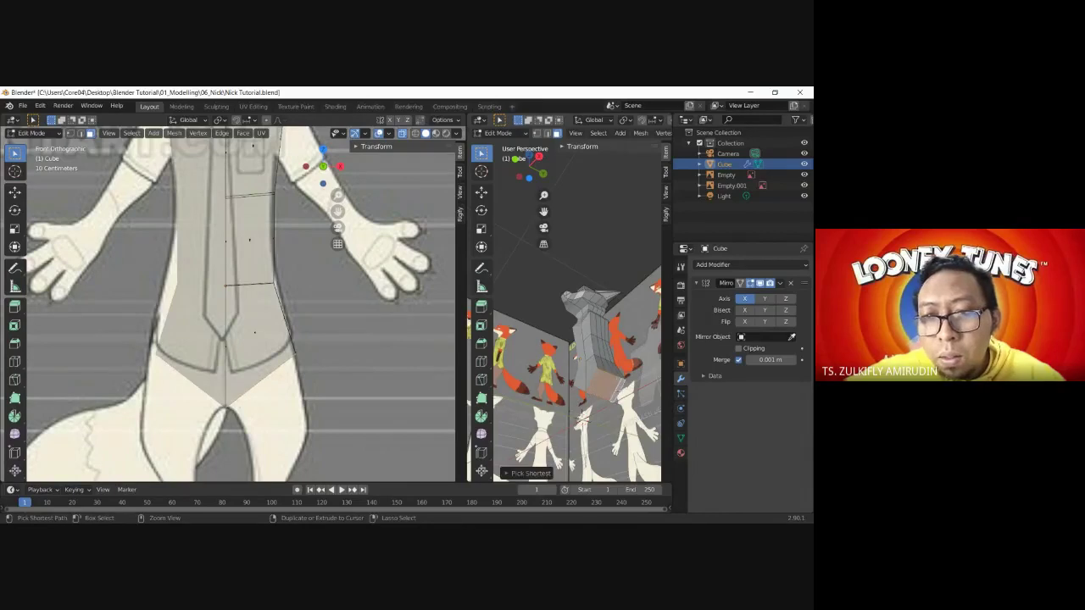
pyautogui.scroll(-2, 279, 322)
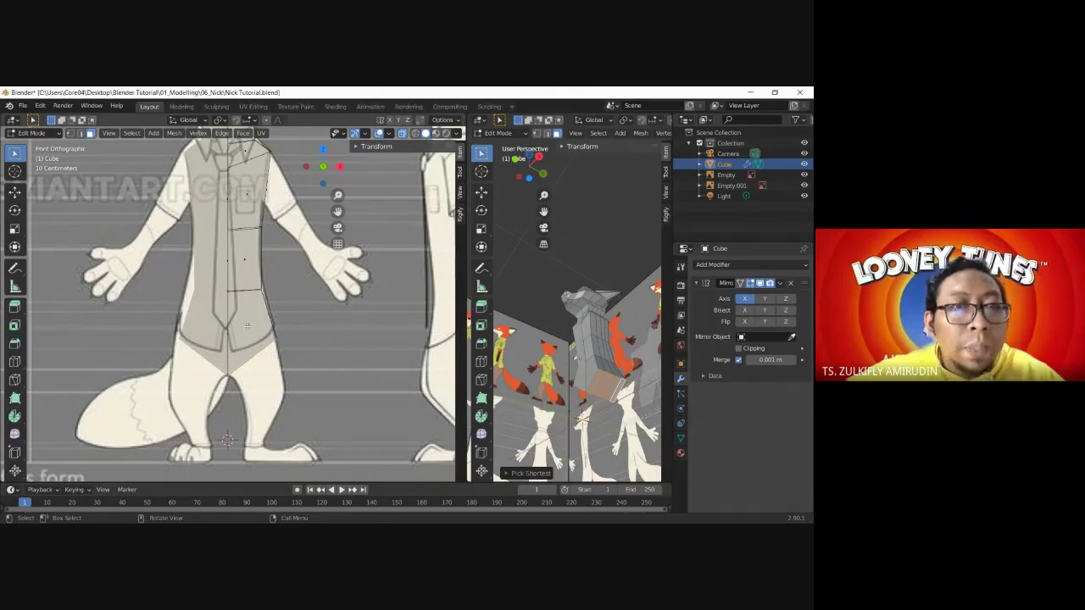
pyautogui.press('g')
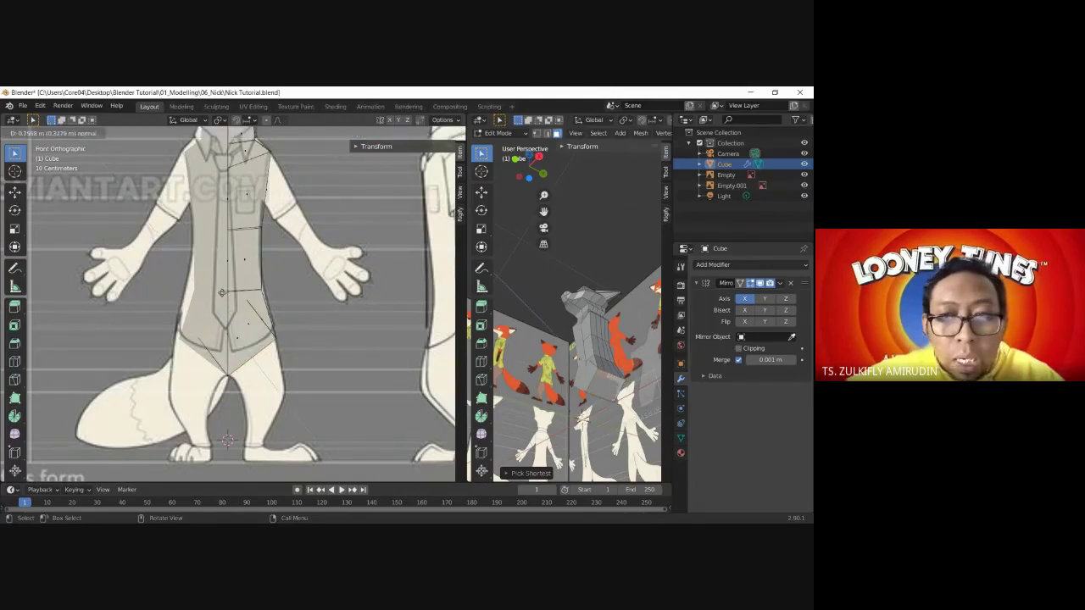
pyautogui.click(241, 327)
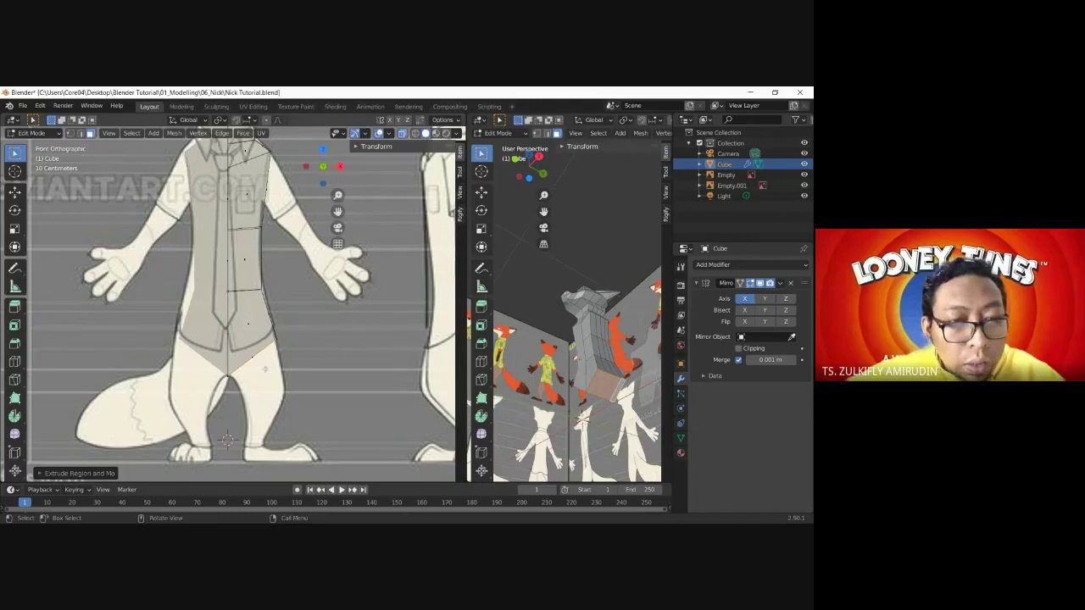
# - Extrude the faces down to form the leg and reposition its bottom edge
pyautogui.press('e')
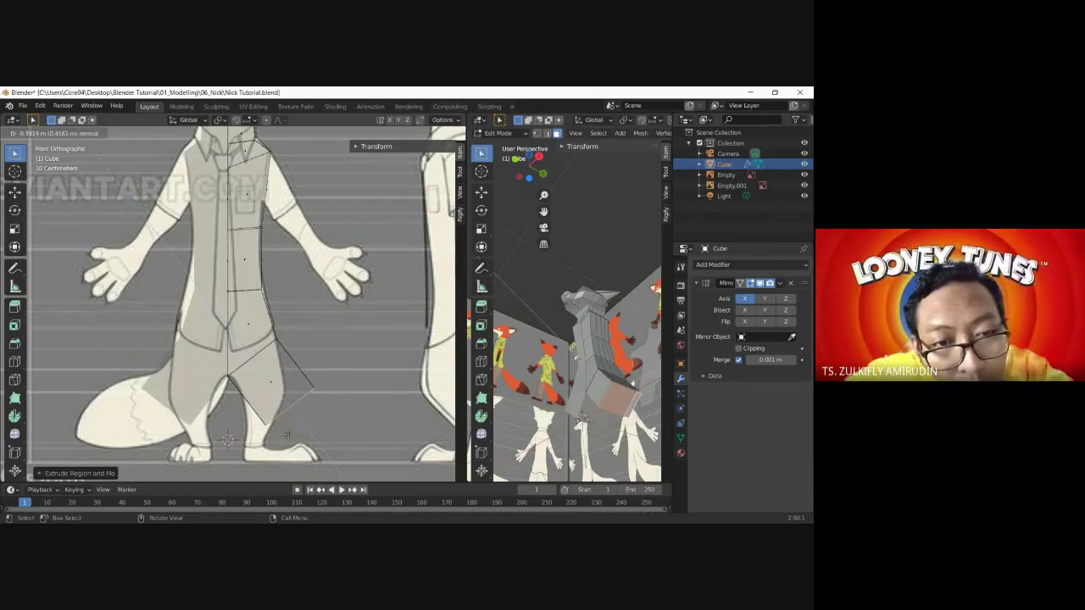
pyautogui.click(275, 440)
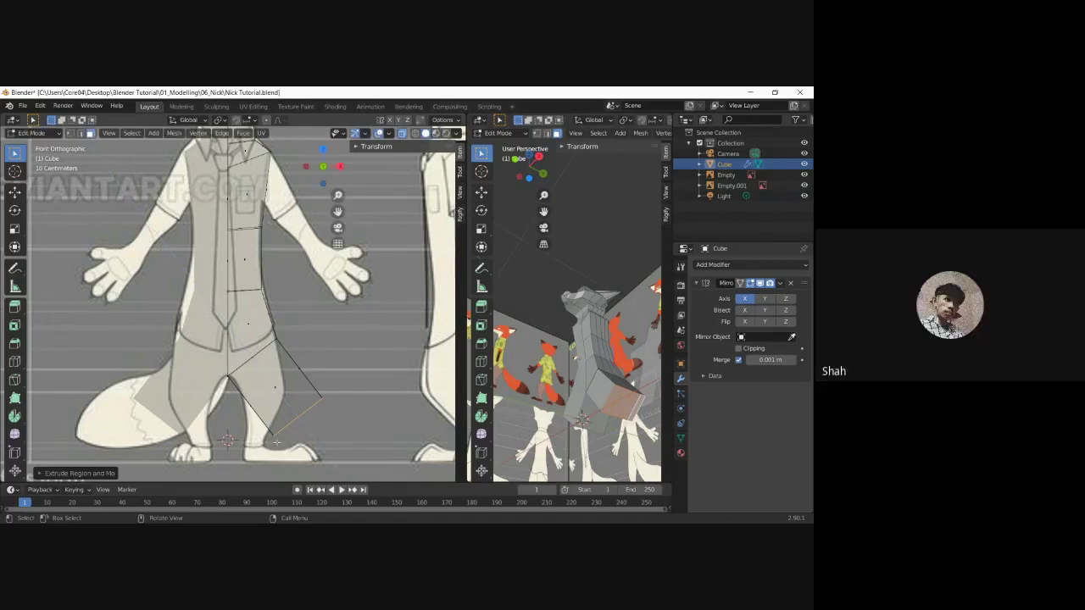
pyautogui.press('g')
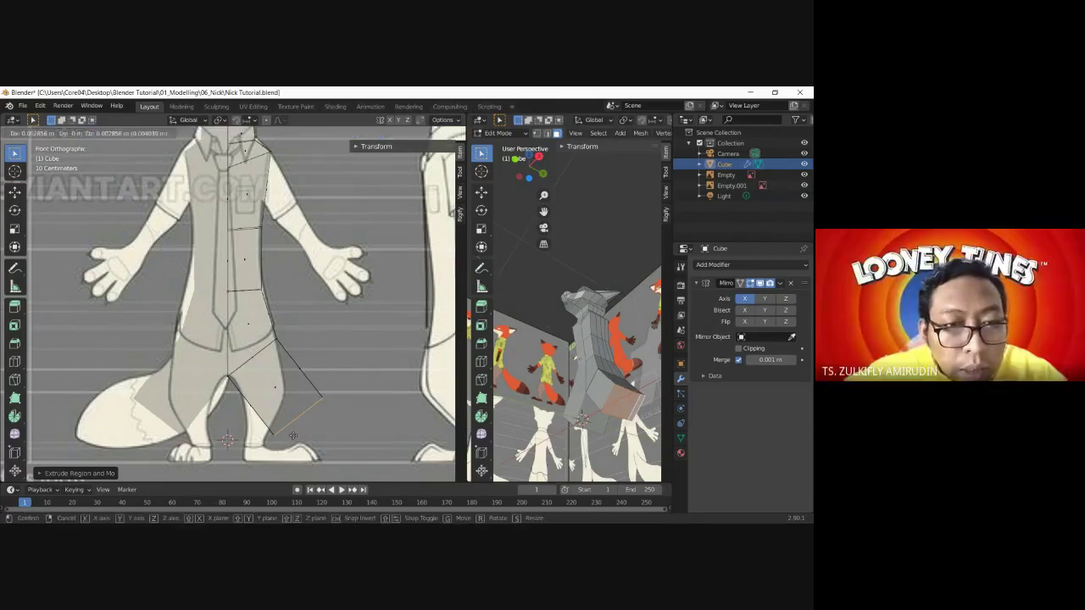
pyautogui.click(303, 430)
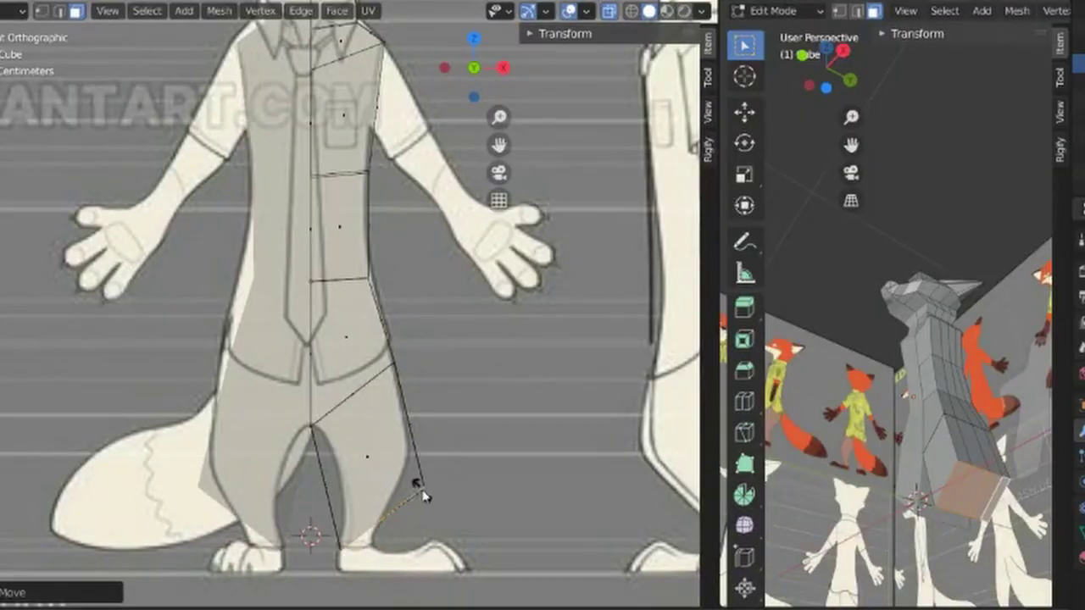
# - Pull the leg's lower vertices down to the ankle of the front reference
pyautogui.press('g')
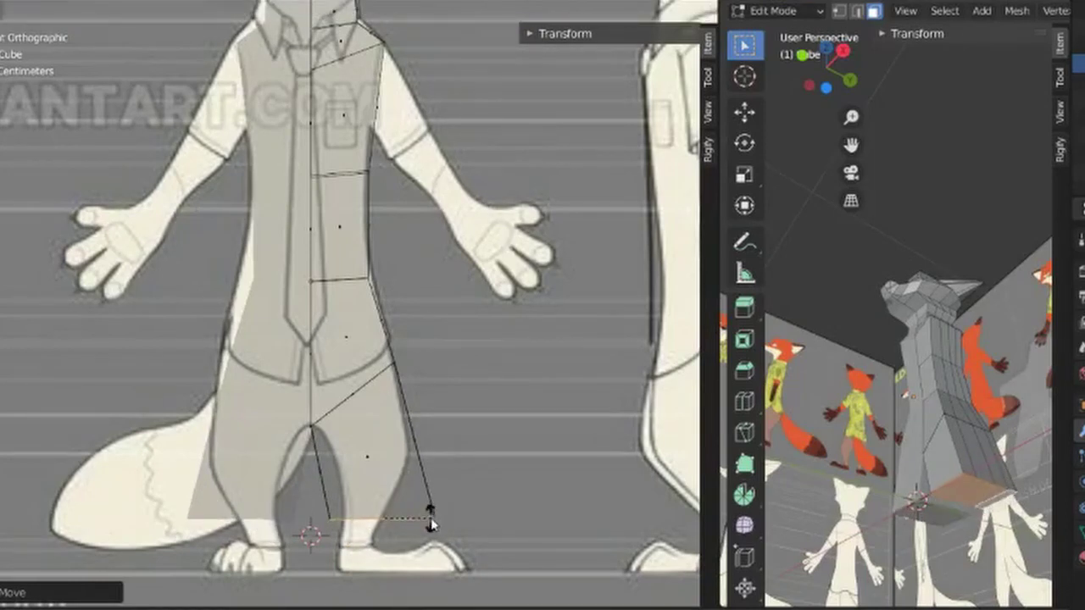
pyautogui.click(430, 526)
pyautogui.press('g')
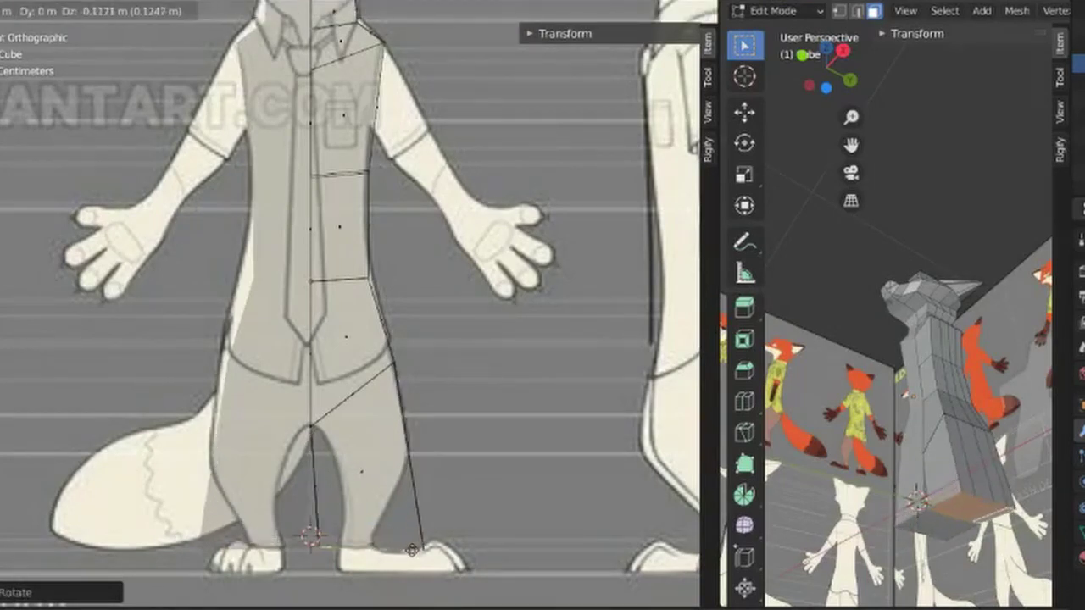
pyautogui.click(415, 548)
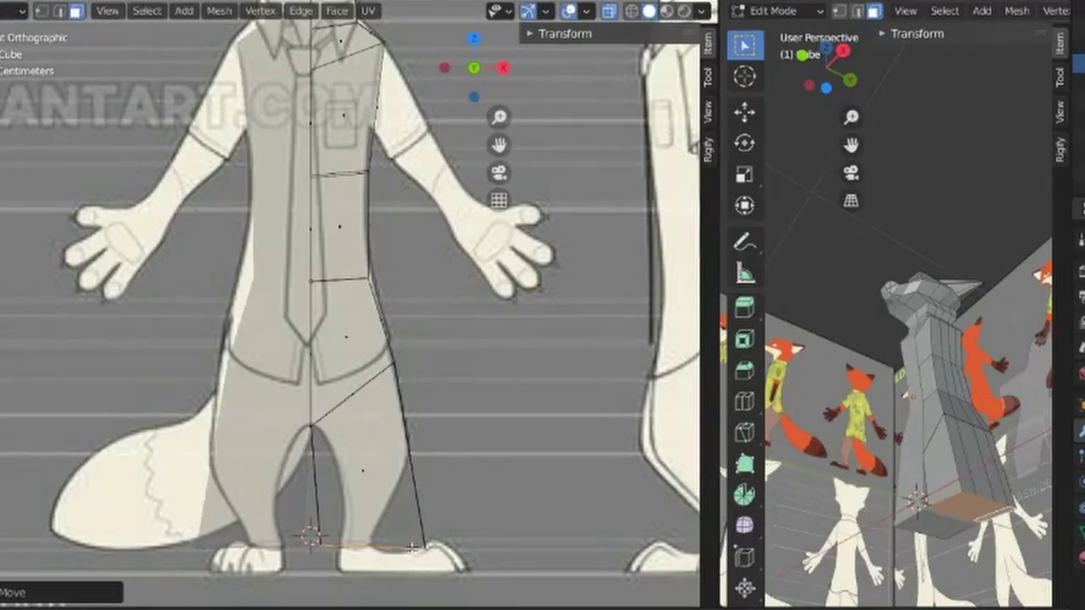
pyautogui.press('s')
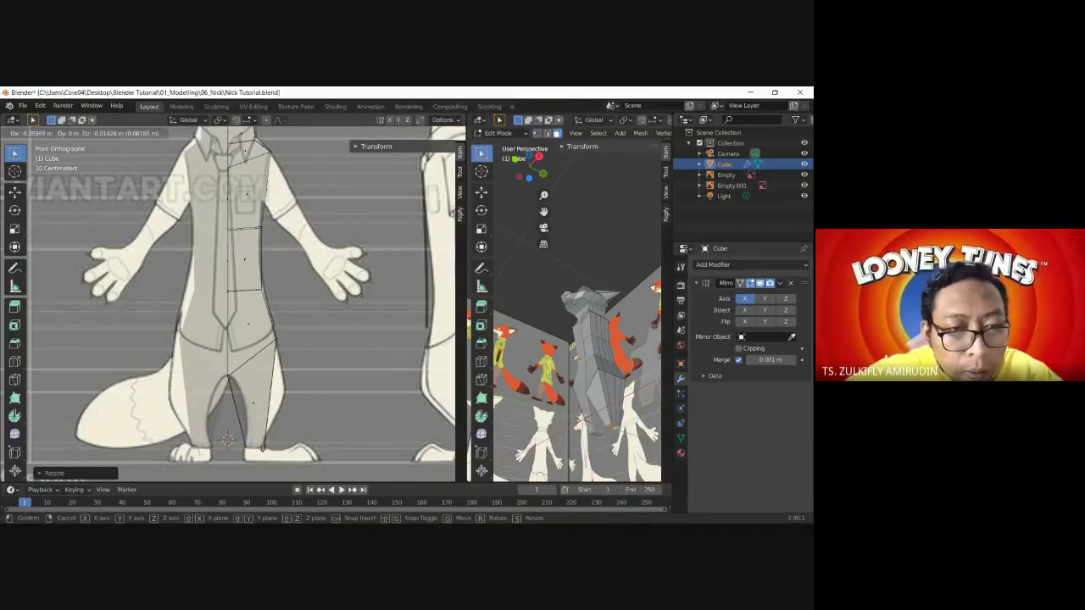
pyautogui.press('Escape')
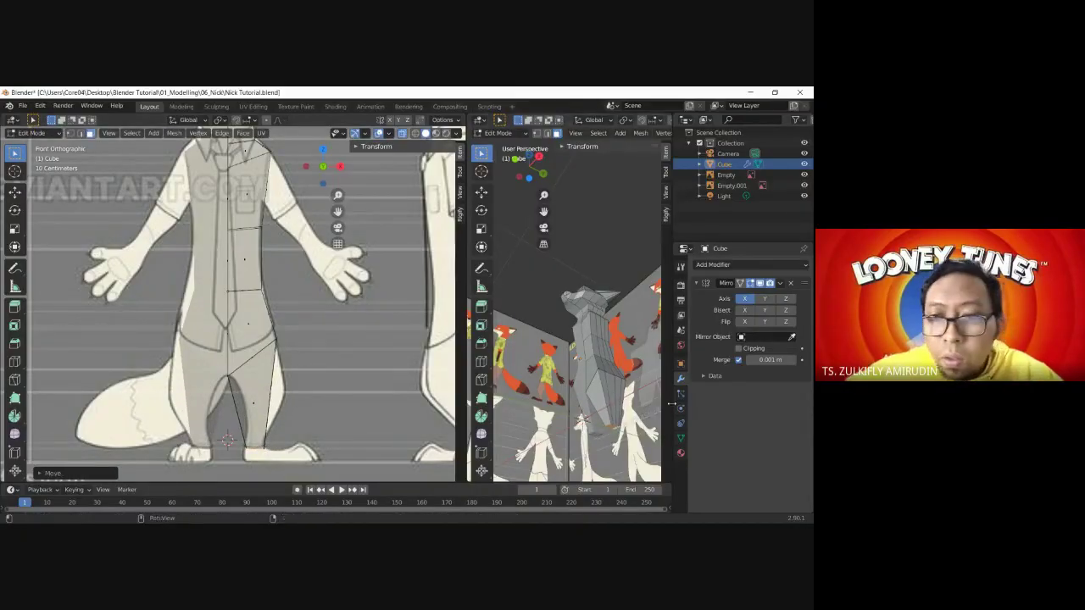
pyautogui.moveTo(568, 356)
pyautogui.mouseDown(button='middle')
pyautogui.moveTo(631, 404)
pyautogui.moveTo(556, 416)
pyautogui.mouseUp(button='middle')
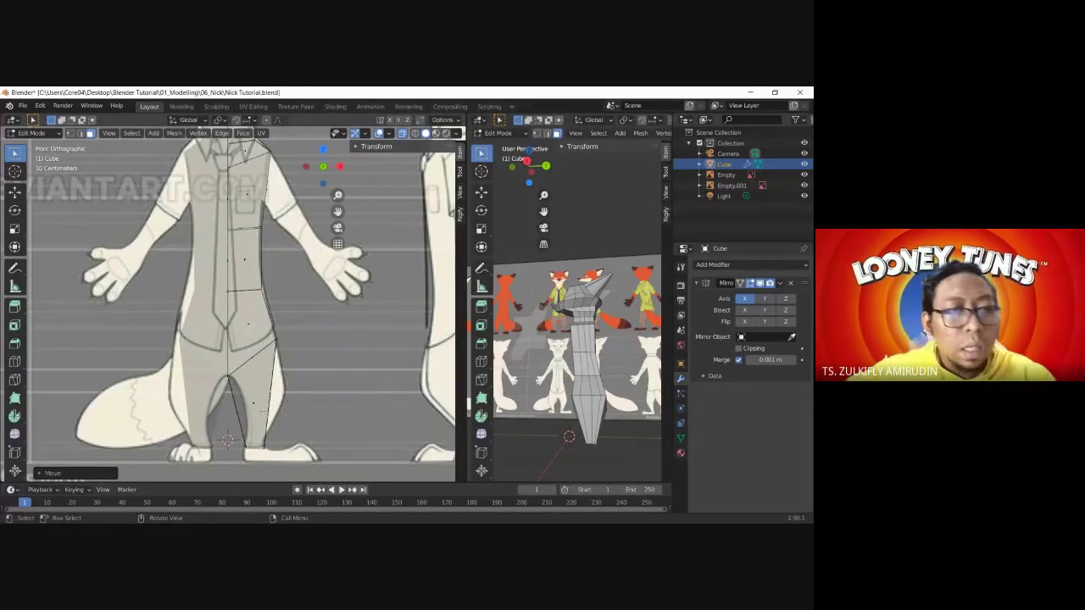
pyautogui.hotkey('ctrl', 'r')
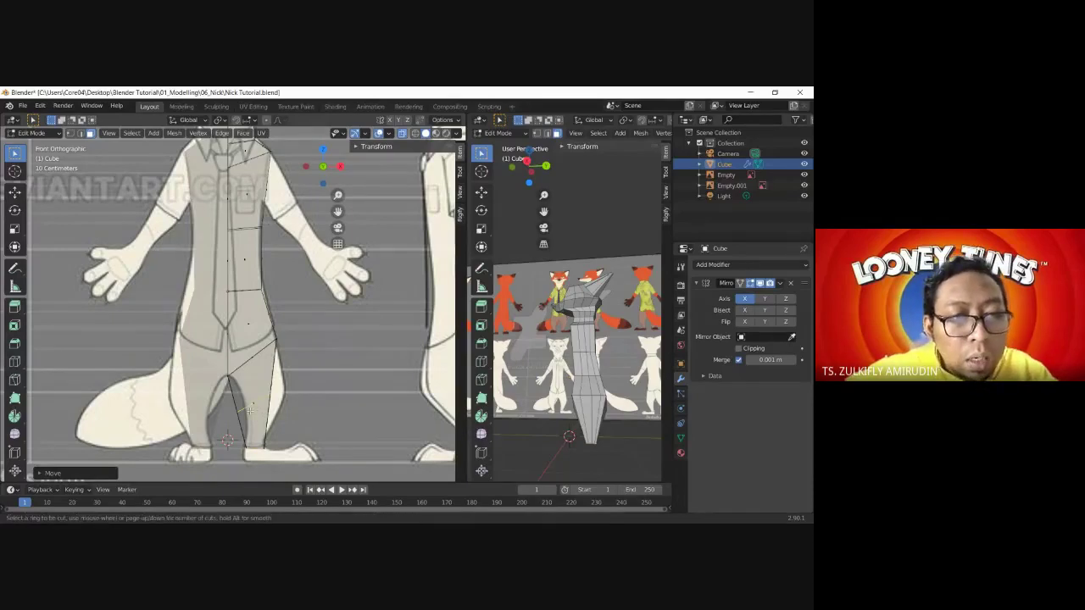
# - Add an edge loop around the leg at knee height and shift it into place
pyautogui.click(250, 410)
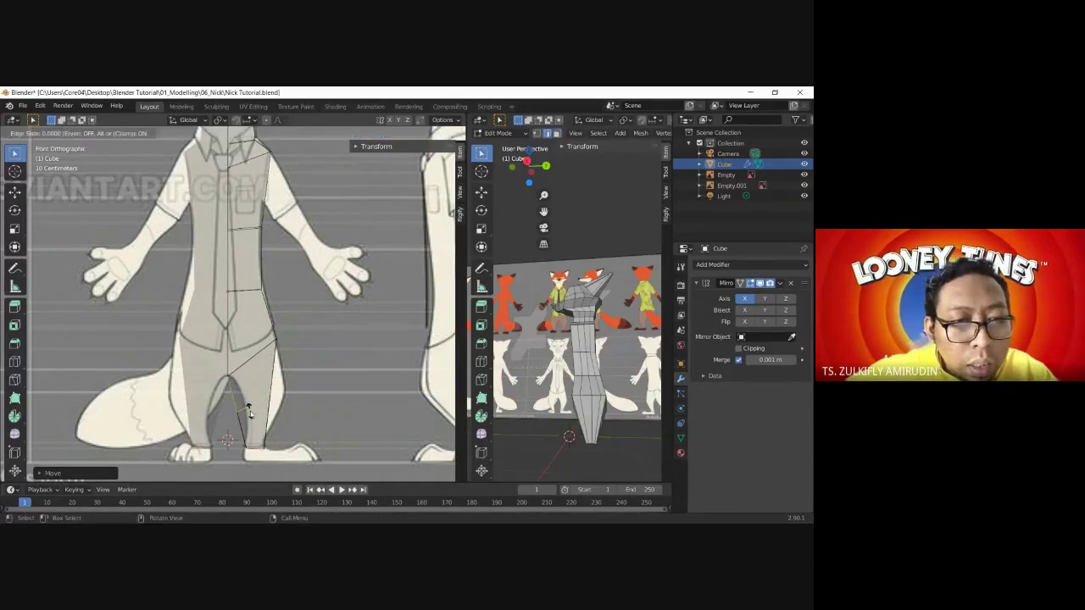
pyautogui.rightClick(250, 410)
pyautogui.press('r')
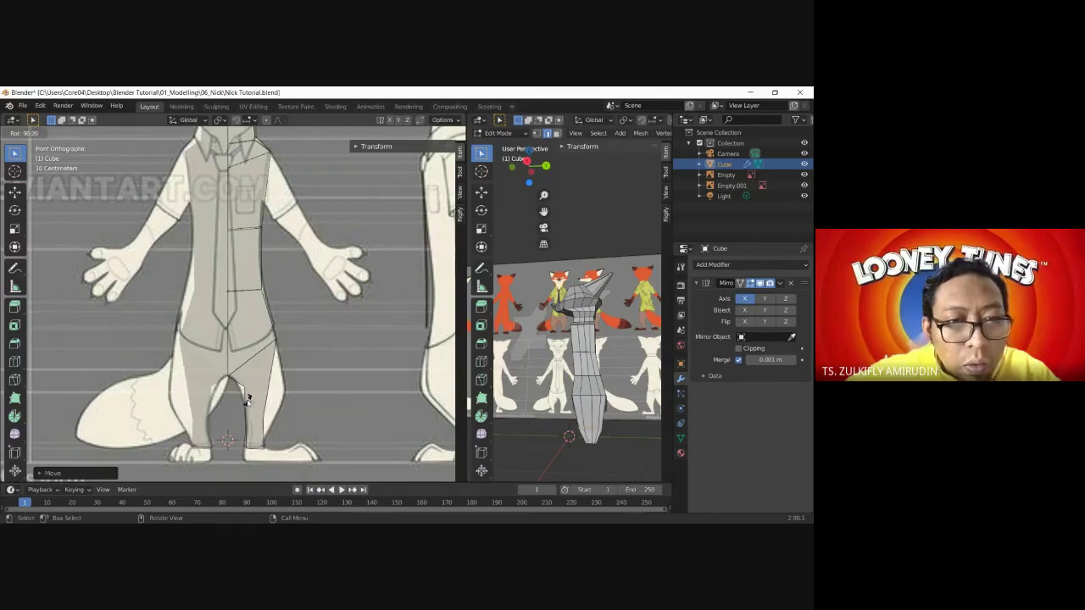
pyautogui.rightClick(248, 412)
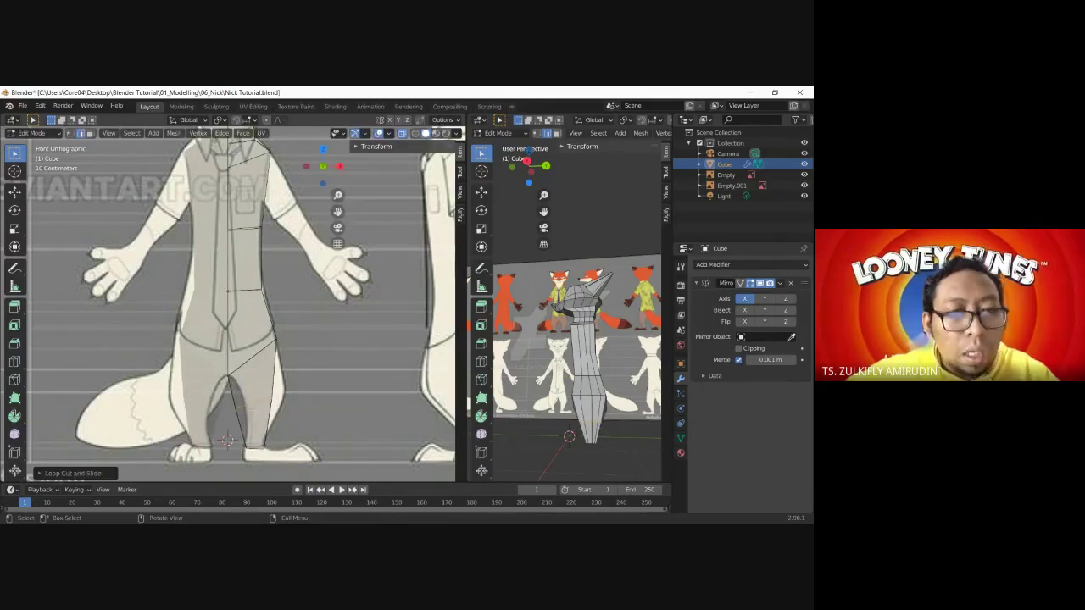
pyautogui.press('g')
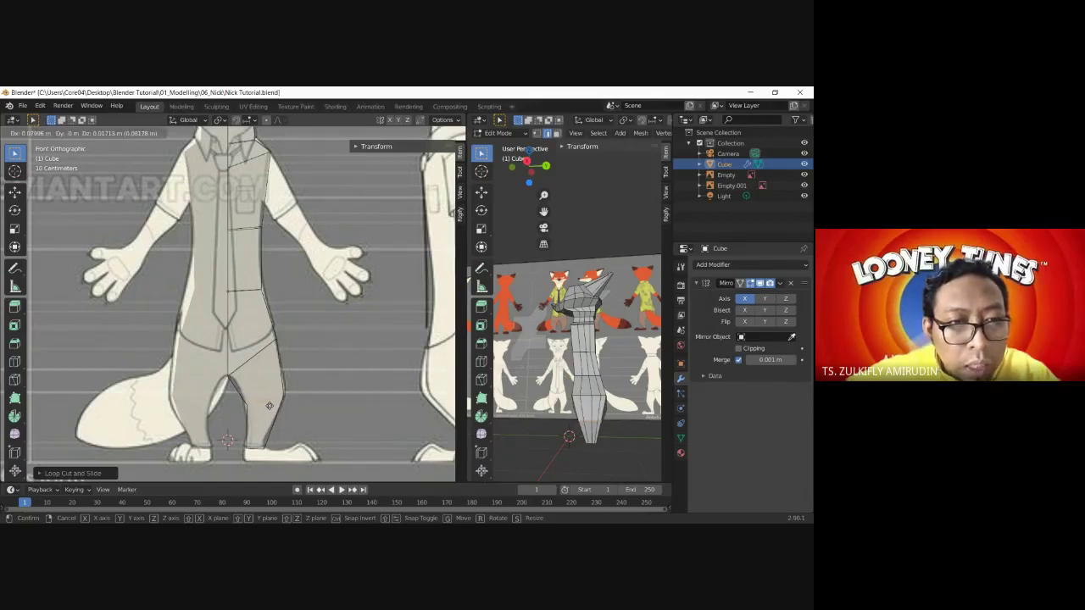
pyautogui.click(269, 406)
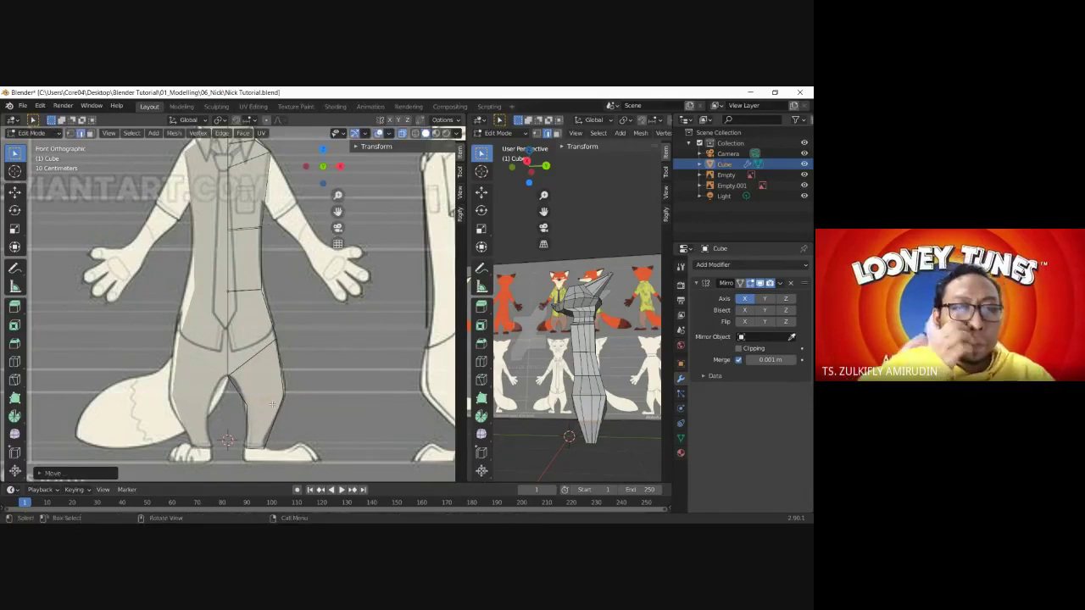
# - Cut a second leg loop and raise a knee vertex in vertex mode, then switch to side view
pyautogui.hotkey('ctrl', 'r')
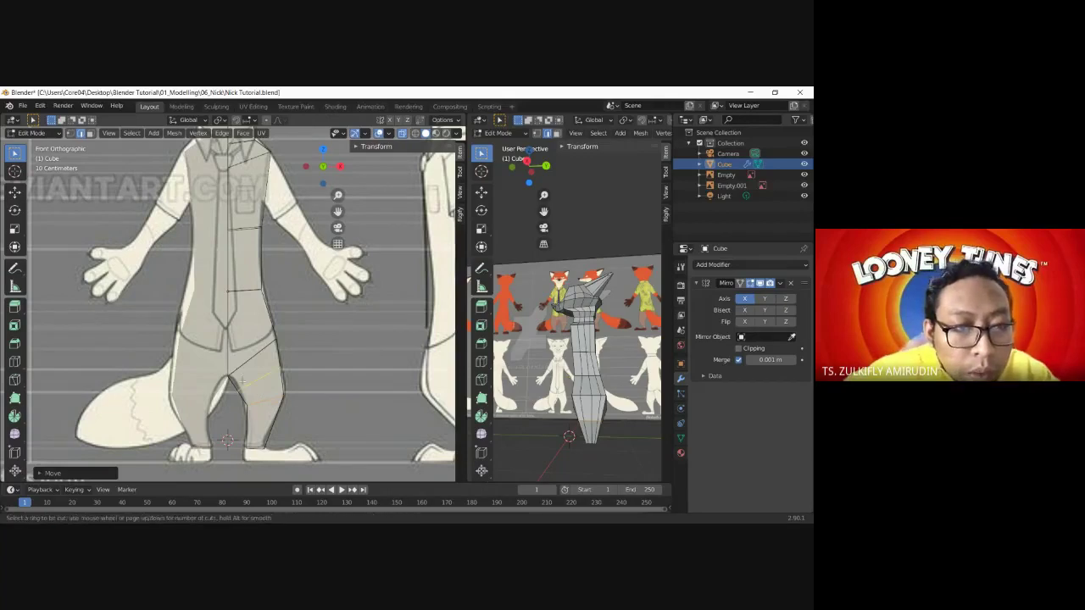
pyautogui.click(241, 381)
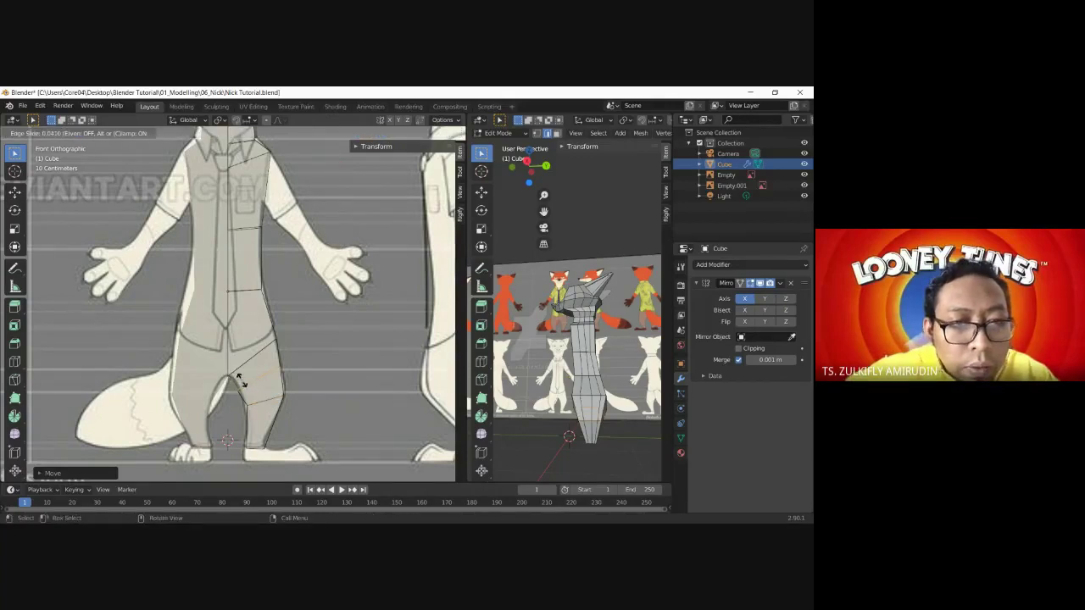
pyautogui.click(241, 381)
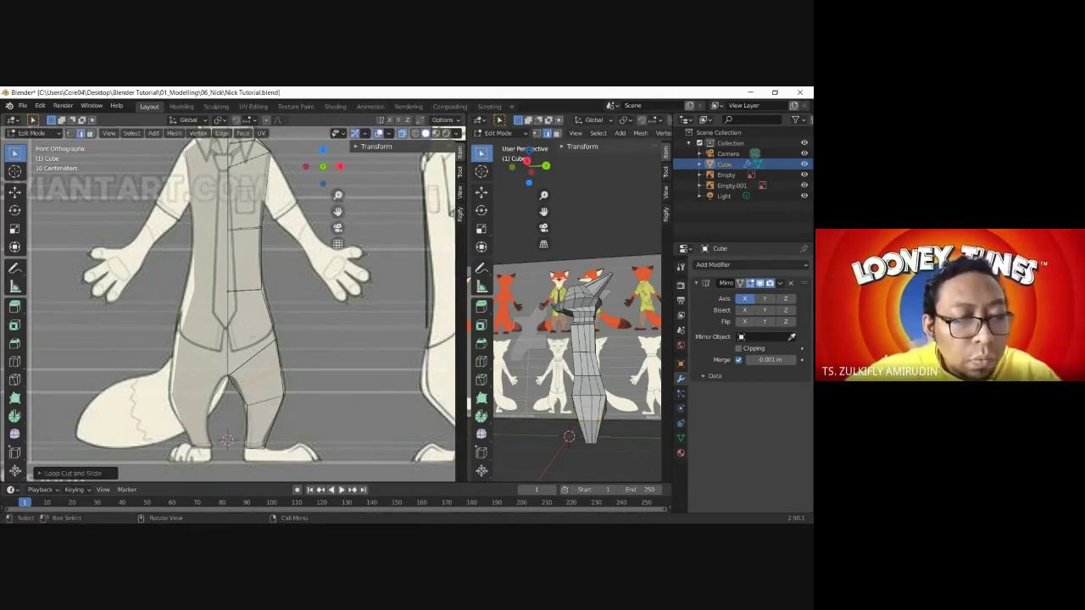
pyautogui.press('1')
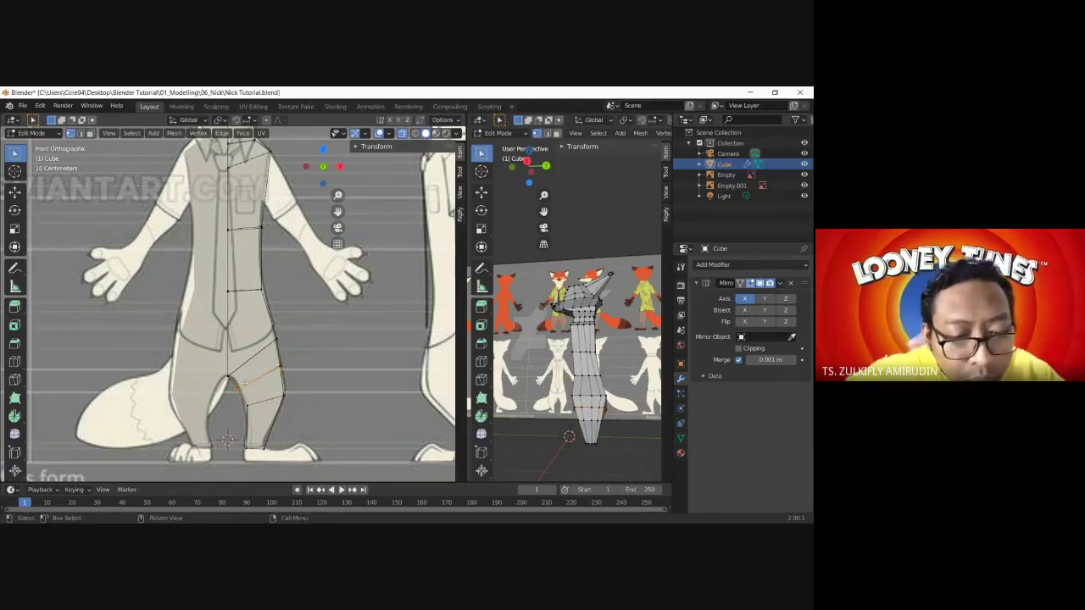
pyautogui.press('g')
pyautogui.click(245, 375)
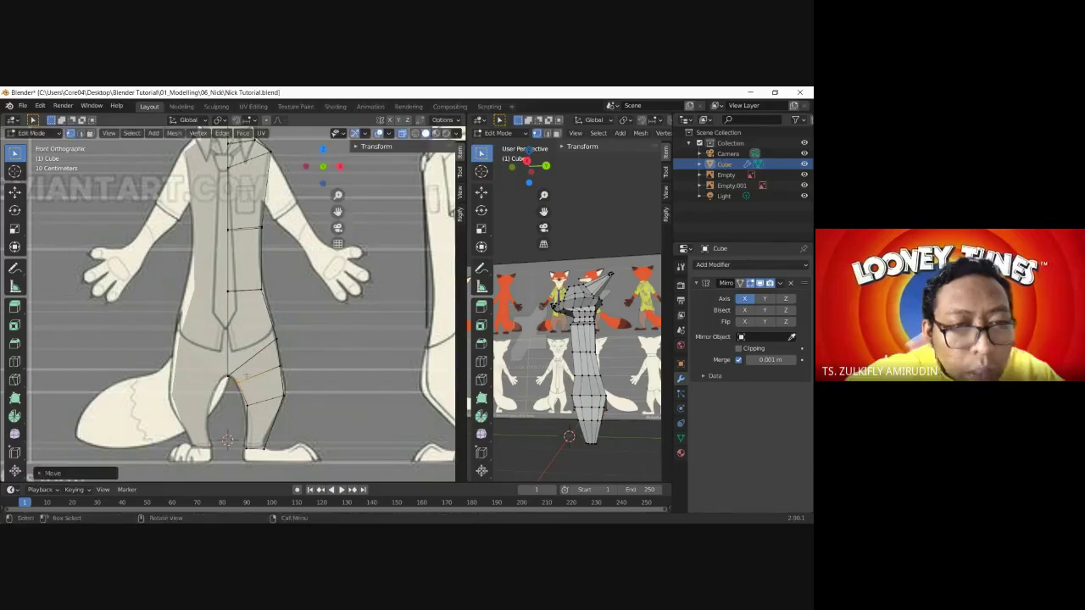
pyautogui.click(281, 397)
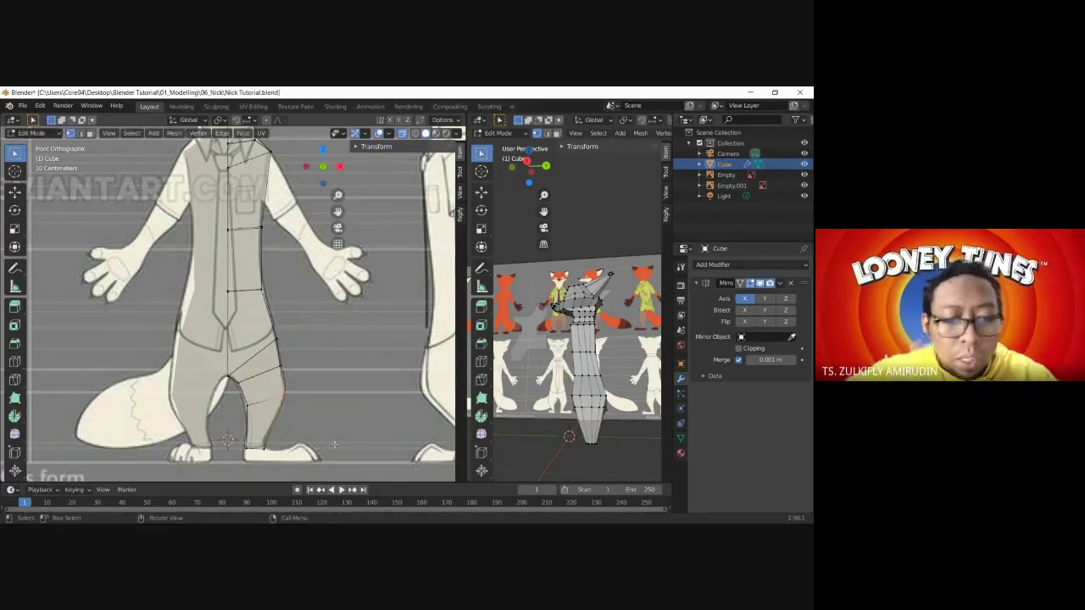
pyautogui.press('KP_3')
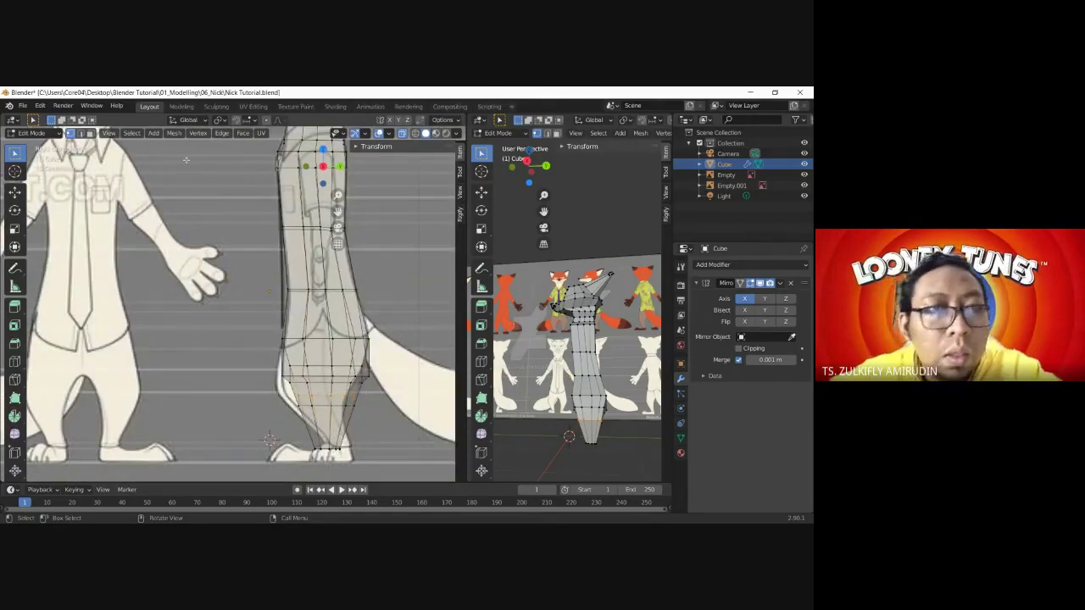
# - Move the foot-end vertex ring and the lower leg vertices onto the side reference outline
pyautogui.scroll(2, 334, 212)
pyautogui.keyDown('shift'); pyautogui.moveTo(335, 211); pyautogui.dragTo(313, 342, button='middle'); pyautogui.keyUp('shift')
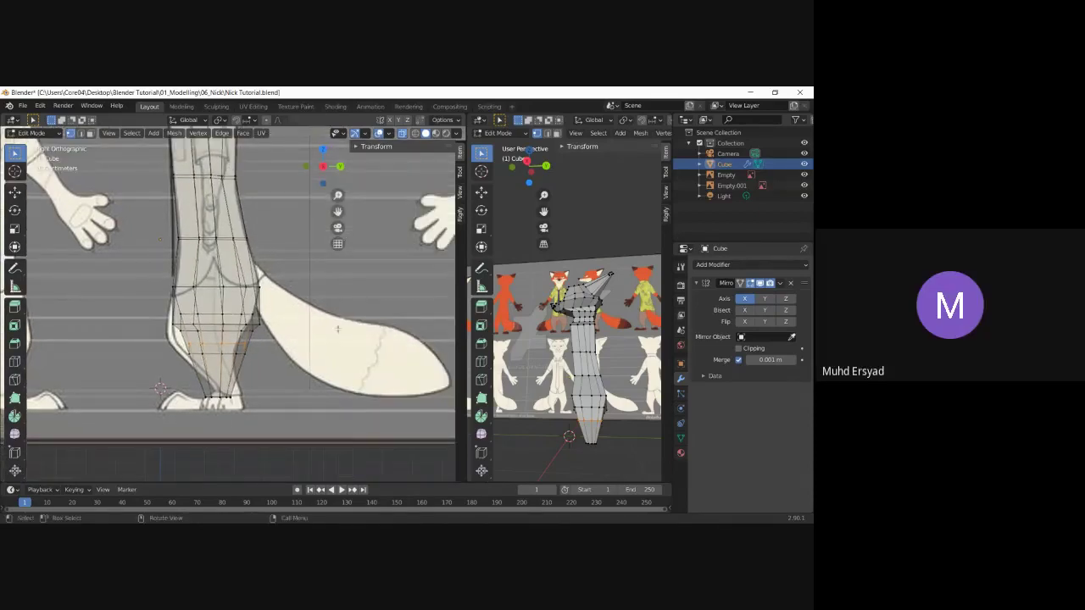
pyautogui.keyDown('alt'); pyautogui.click(240, 435); pyautogui.keyUp('alt')
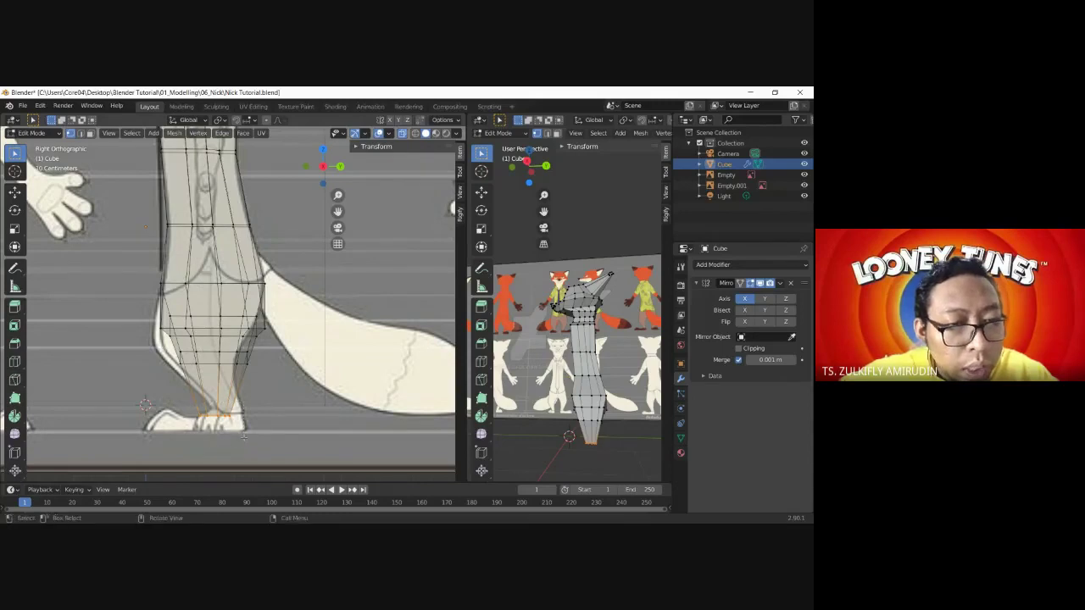
pyautogui.press('g')
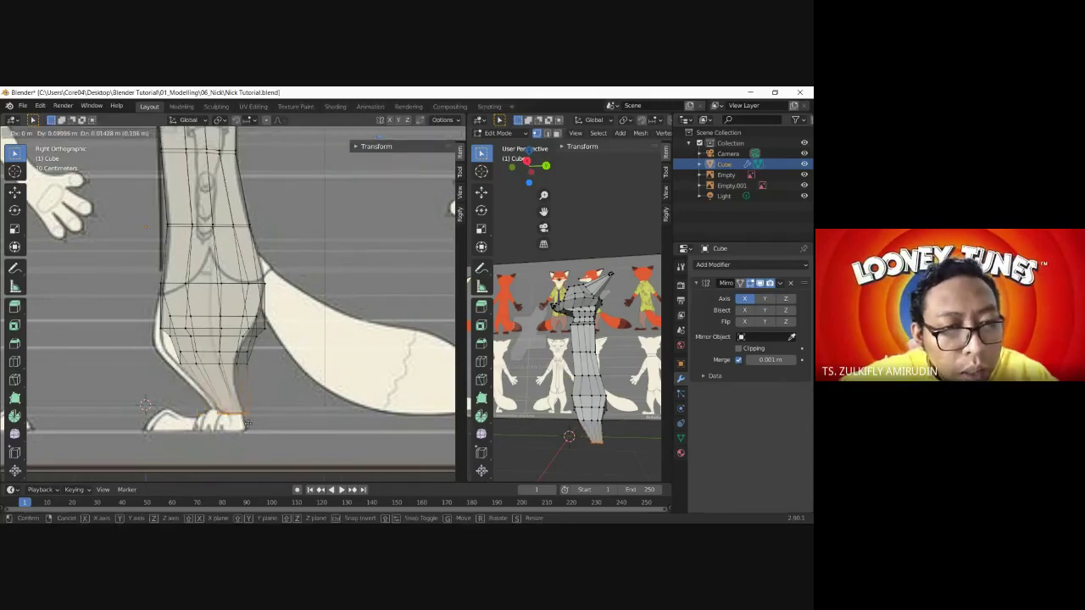
pyautogui.click(248, 423)
pyautogui.press('b')
pyautogui.moveTo(174, 420); pyautogui.dragTo(256, 346)
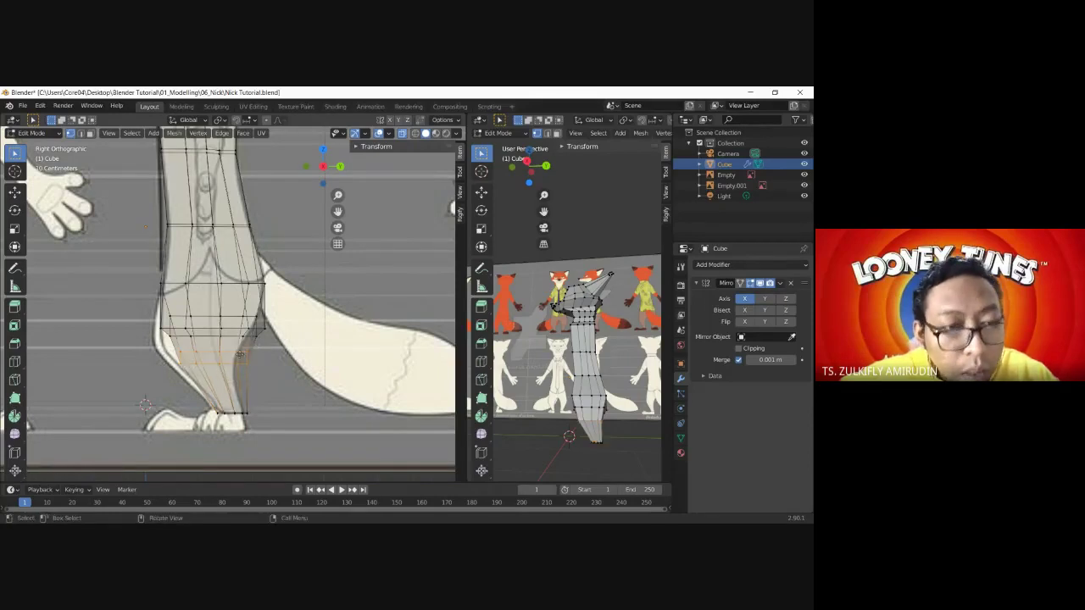
pyautogui.press('g')
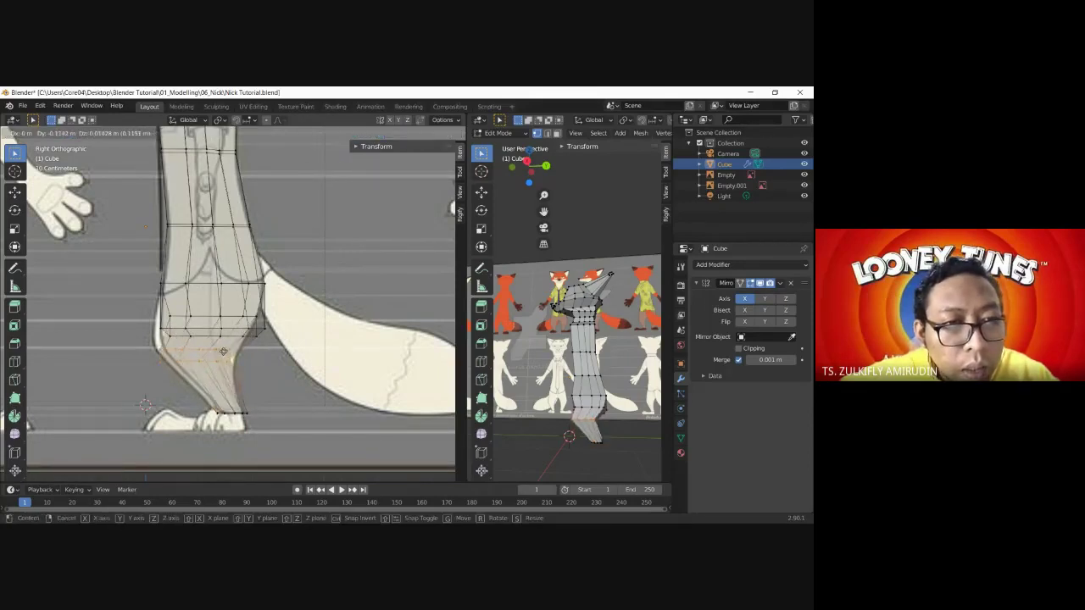
pyautogui.click(227, 350)
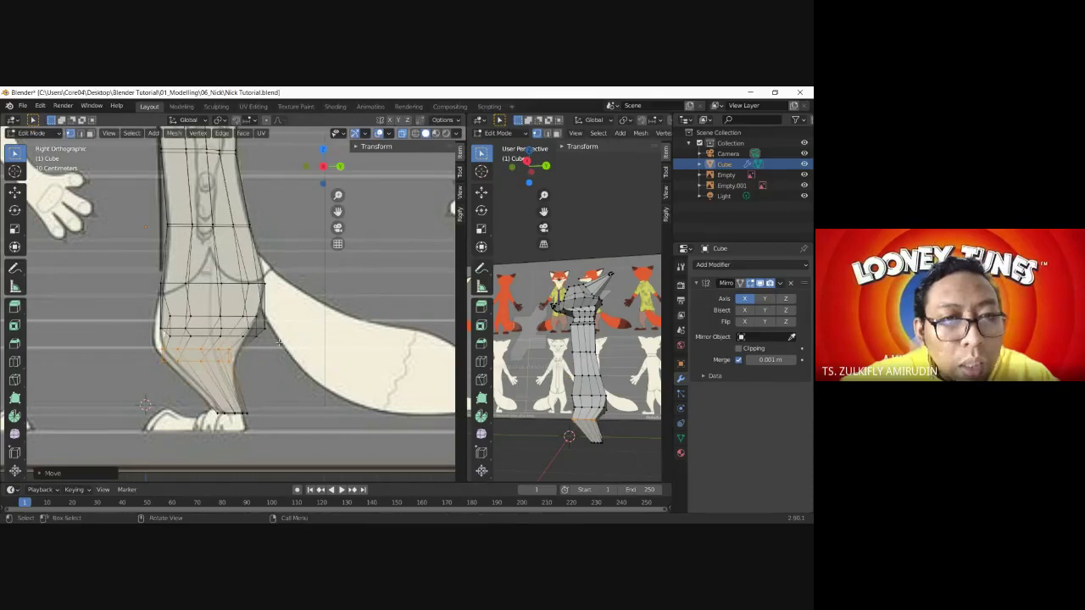
# - Shift the next edge loop's end vertices onto the leg outline, then orbit to check in perspective
pyautogui.scroll(2, 276, 338)
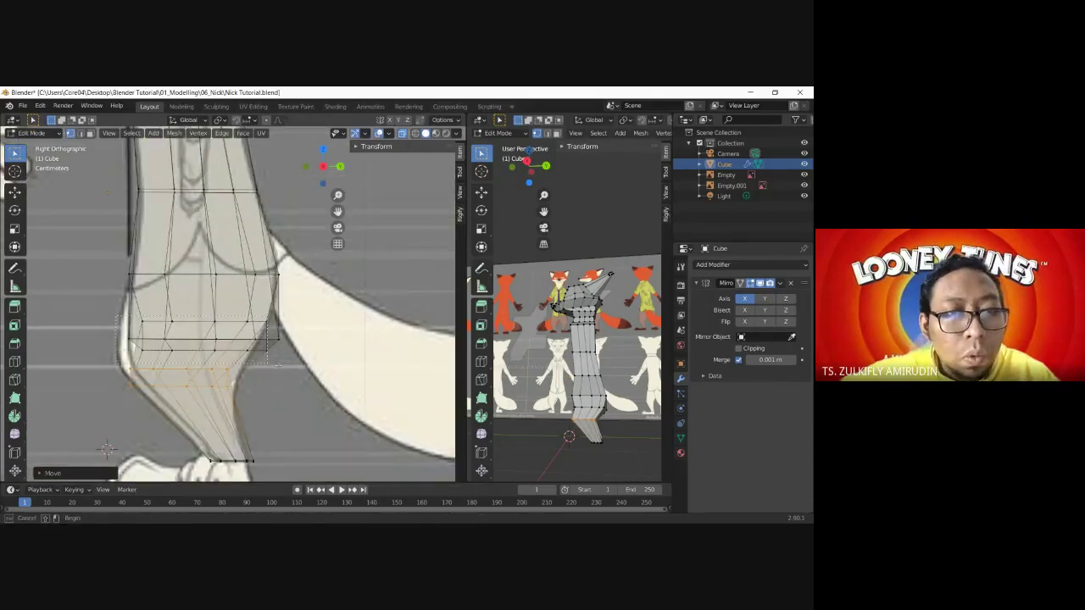
pyautogui.keyDown('alt'); pyautogui.click(291, 355); pyautogui.keyUp('alt')
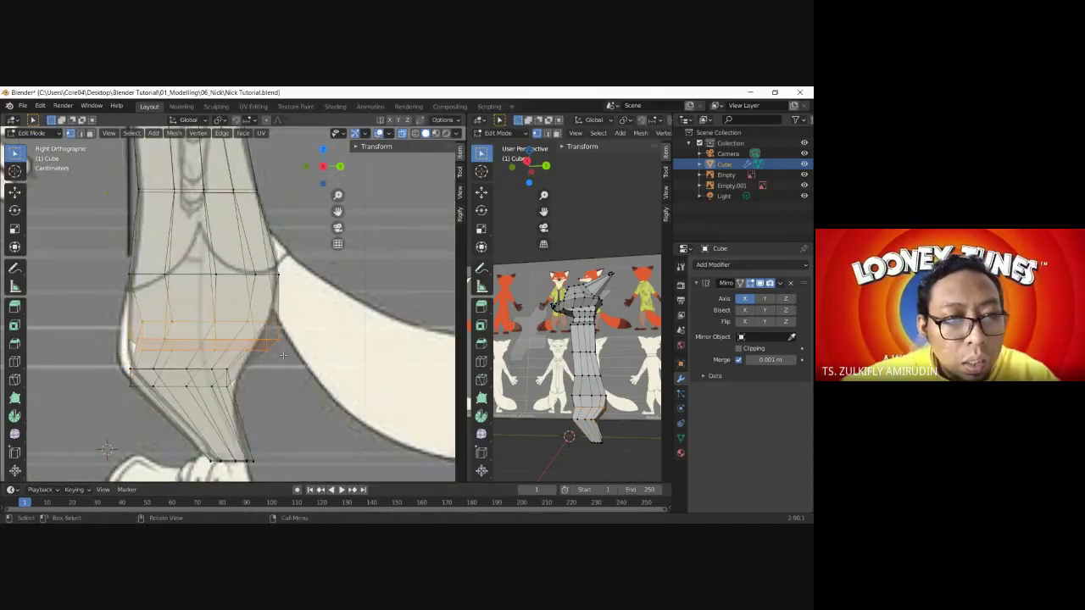
pyautogui.click(275, 359)
pyautogui.click(268, 333)
pyautogui.press('b')
pyautogui.moveTo(275, 341); pyautogui.dragTo(260, 331)
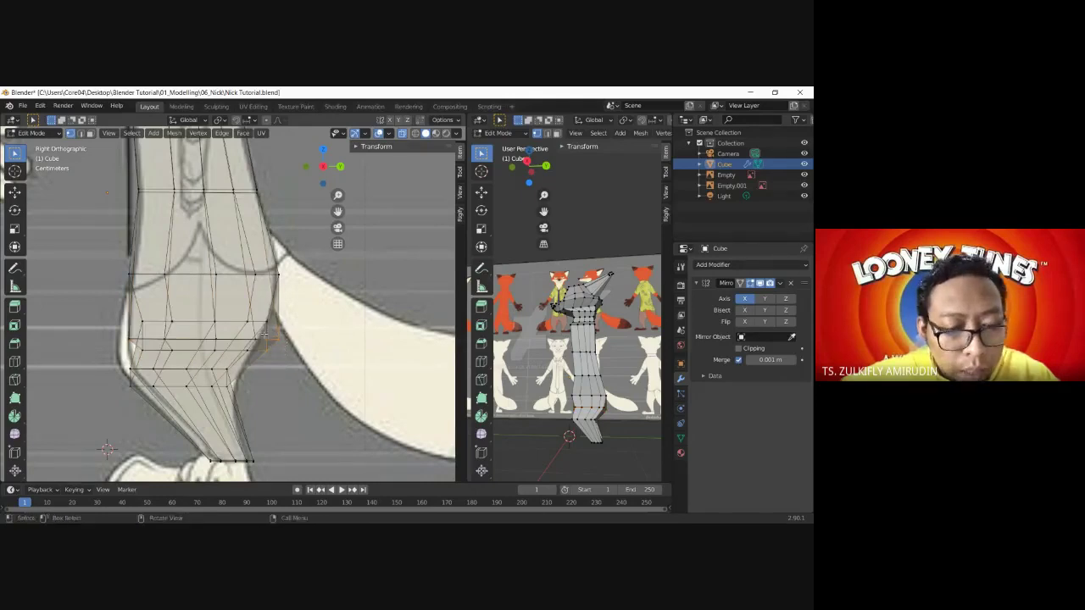
pyautogui.press('g')
pyautogui.click(251, 328)
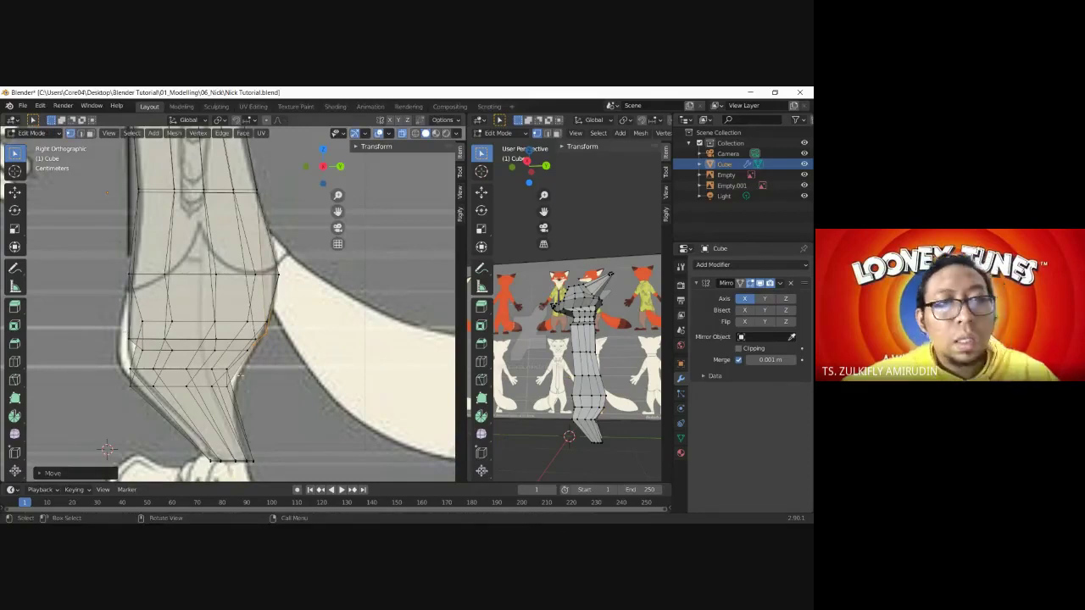
pyautogui.scroll(-1, 247, 392)
pyautogui.scroll(-1, 212, 381)
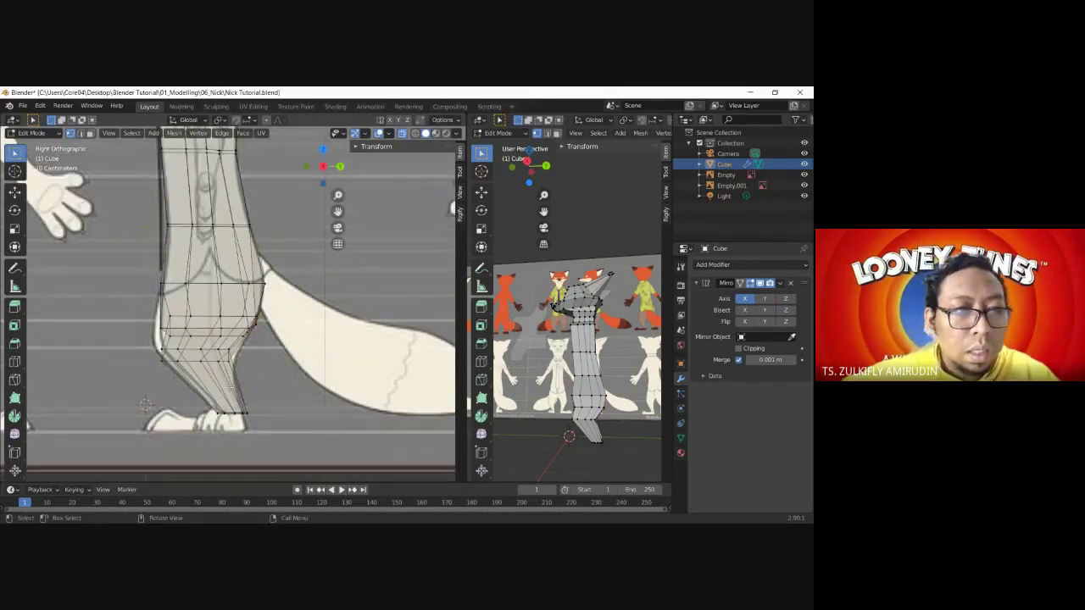
pyautogui.scroll(-2, 172, 374)
pyautogui.moveTo(172, 374)
pyautogui.mouseDown(button='middle')
pyautogui.moveTo(362, 351)
pyautogui.moveTo(307, 400)
pyautogui.moveTo(339, 390)
pyautogui.mouseUp(button='middle')
# - Select the leg's bottom face in face select mode and view it in Front Orthographic
pyautogui.moveTo(584, 407); pyautogui.dragTo(612, 431, button='middle')
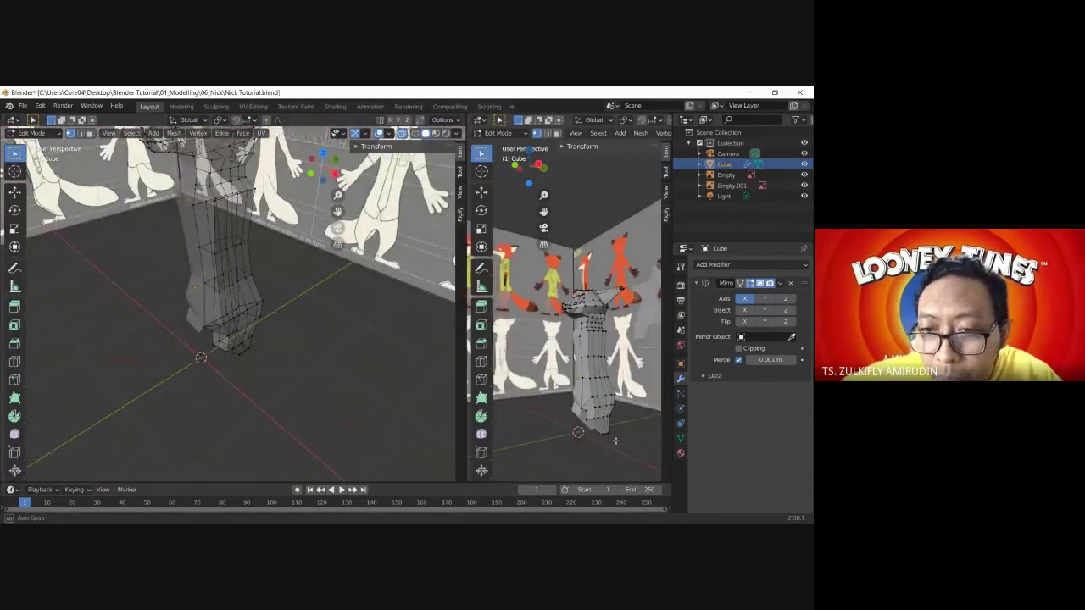
pyautogui.scroll(3, 613, 430)
pyautogui.moveTo(518, 260)
pyautogui.mouseDown(button='middle')
pyautogui.moveTo(592, 415)
pyautogui.moveTo(591, 438)
pyautogui.mouseUp(button='middle')
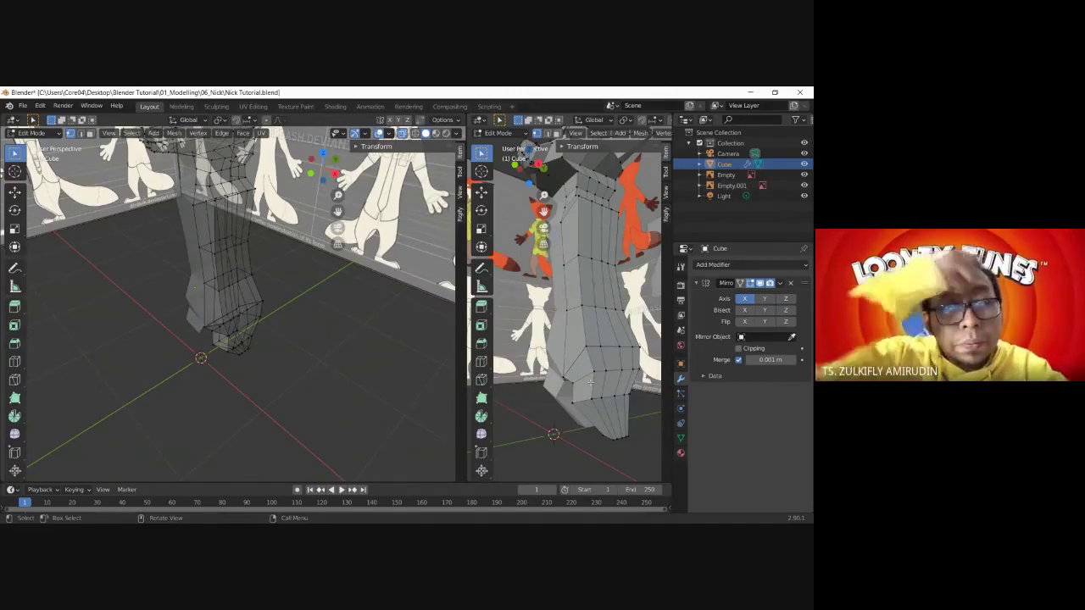
pyautogui.moveTo(259, 358)
pyautogui.mouseDown(button='middle')
pyautogui.moveTo(262, 330)
pyautogui.moveTo(169, 280)
pyautogui.mouseUp(button='middle')
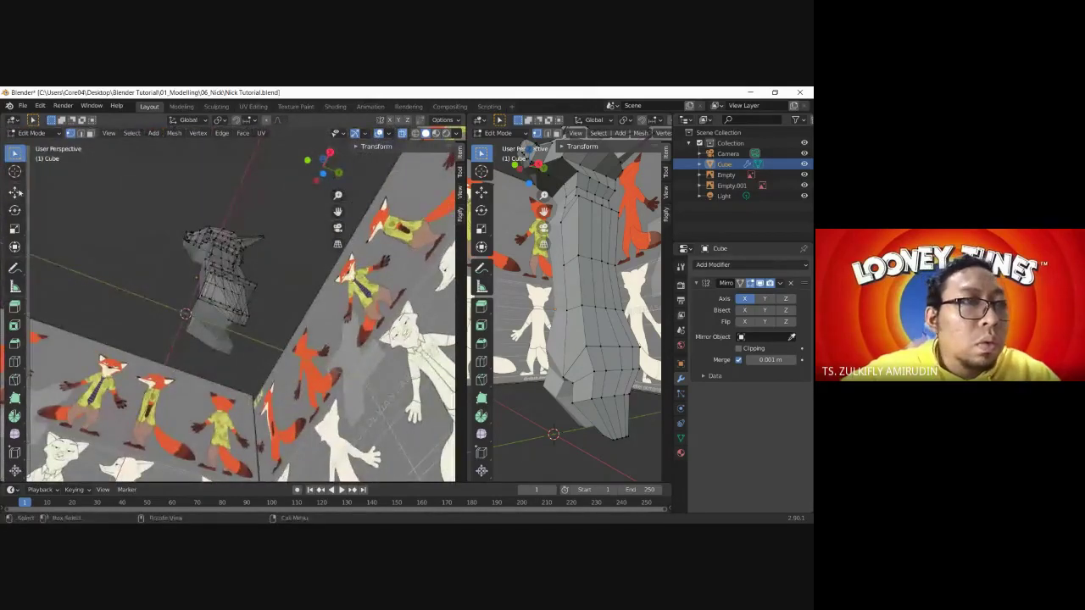
pyautogui.click(91, 133)
pyautogui.moveTo(246, 314); pyautogui.dragTo(273, 338, button='middle')
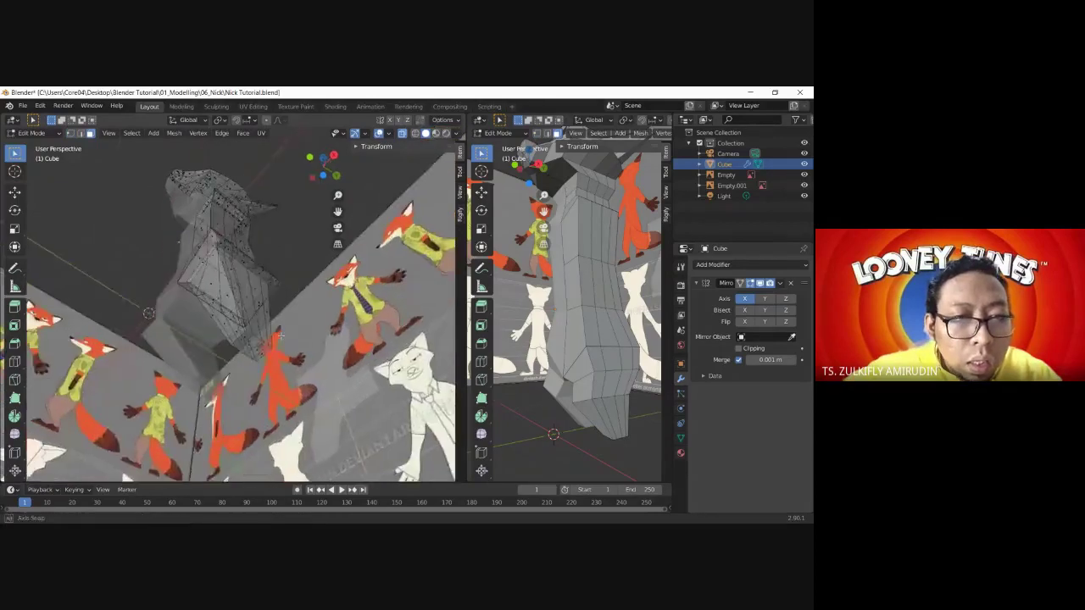
pyautogui.click(258, 335)
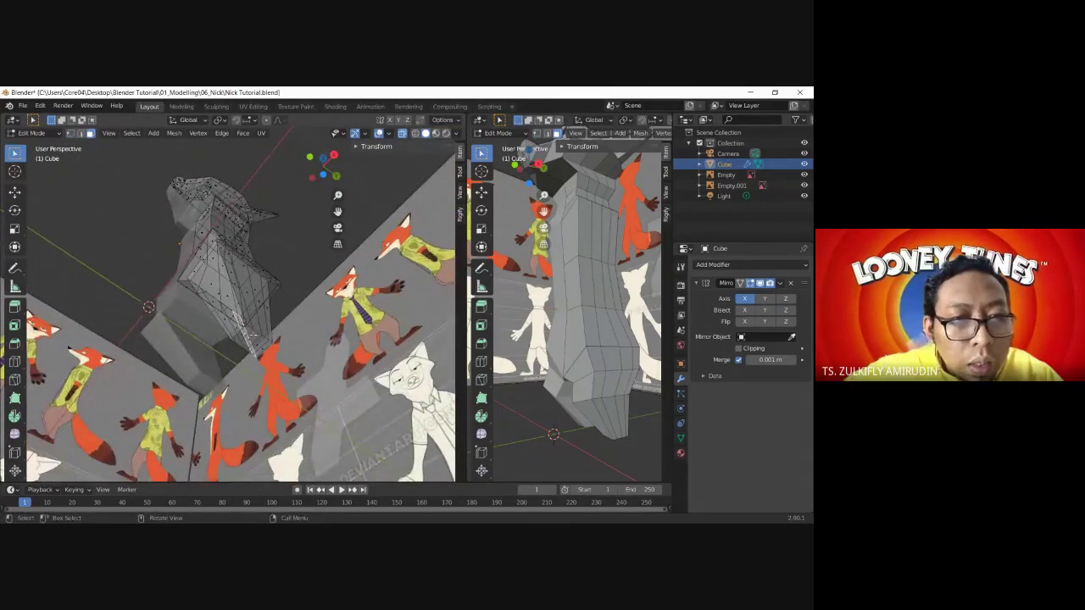
pyautogui.moveTo(238, 344)
pyautogui.mouseDown(button='middle')
pyautogui.moveTo(168, 257)
pyautogui.moveTo(207, 225)
pyautogui.mouseUp(button='middle')
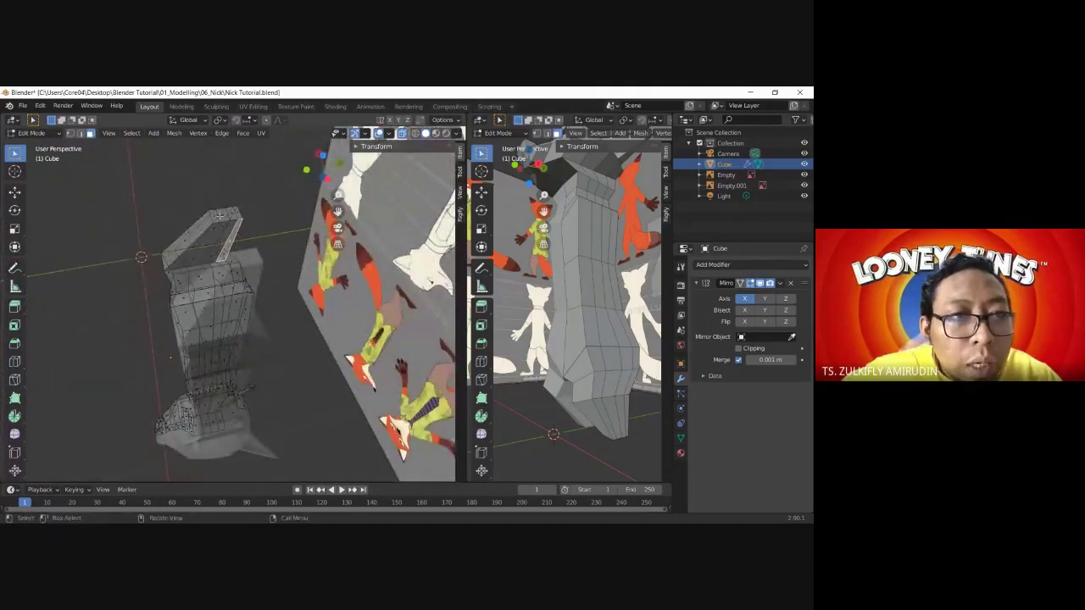
pyautogui.keyDown('ctrl'); pyautogui.click(220, 216); pyautogui.keyUp('ctrl')
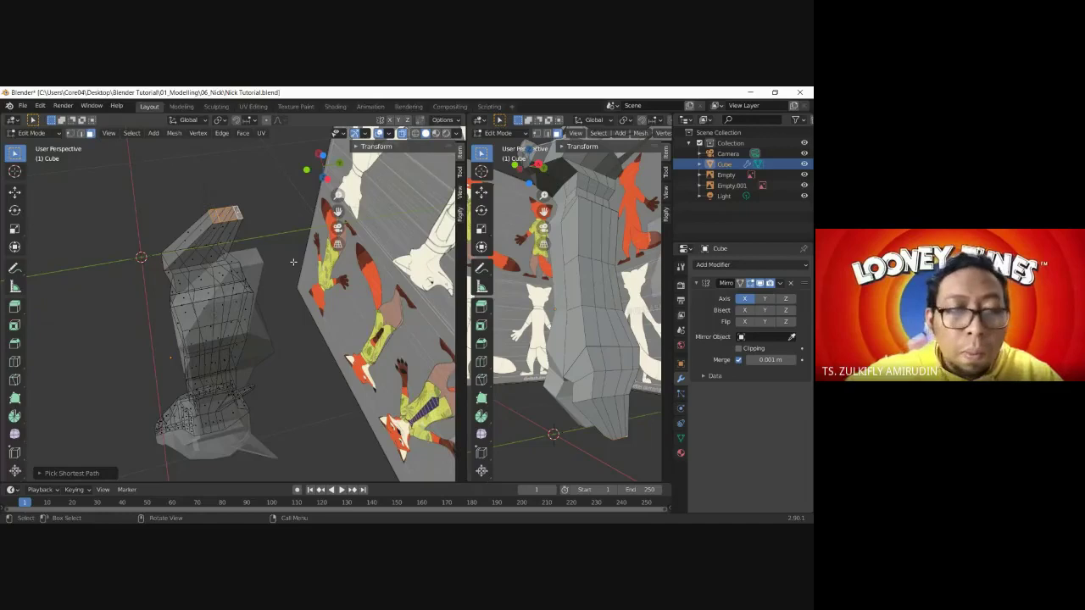
pyautogui.press('KP_5')
pyautogui.press('KP_1')
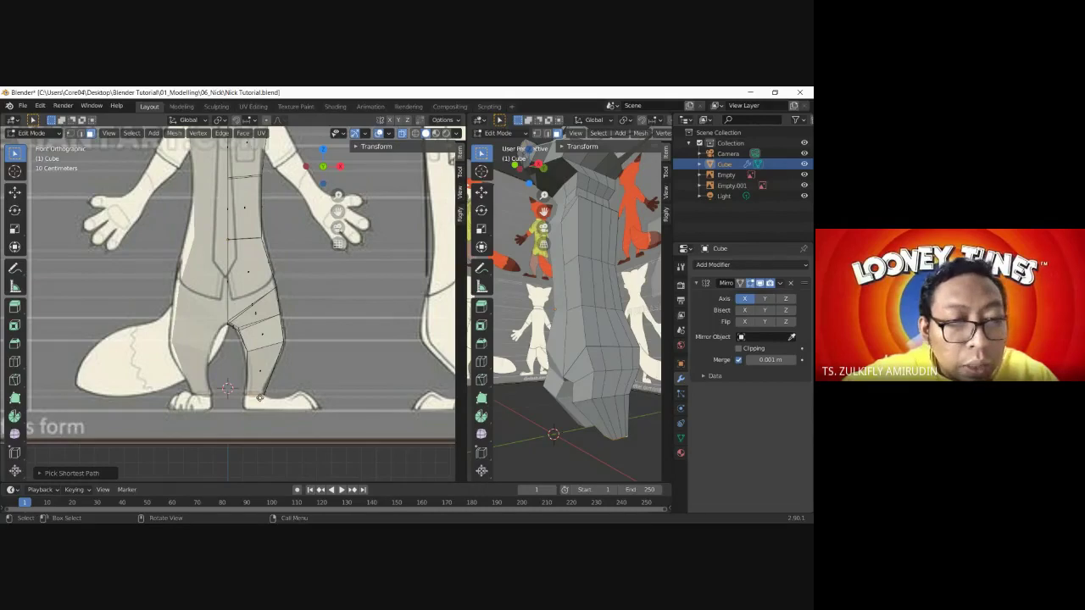
# - Extrude the leg's bottom face a short way down to start the foot, then view from the top
pyautogui.press('e')
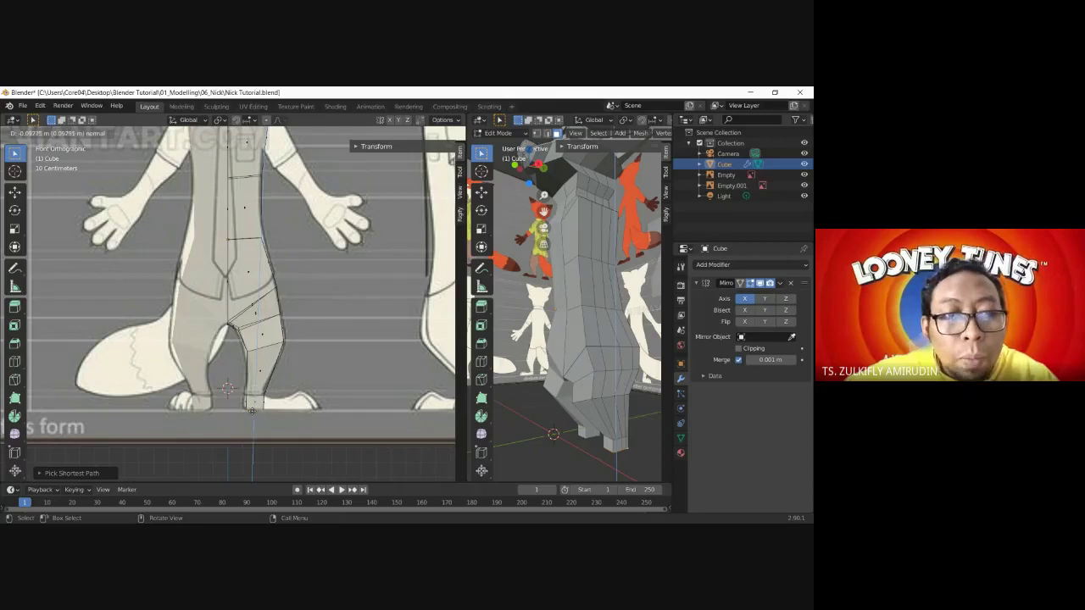
pyautogui.click(250, 412)
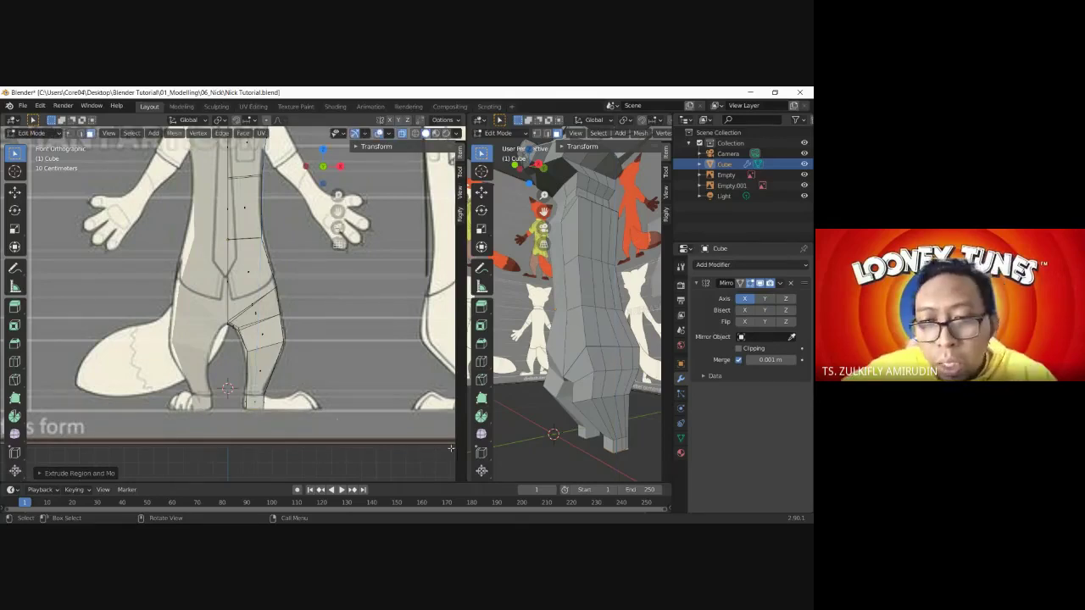
pyautogui.click(608, 444)
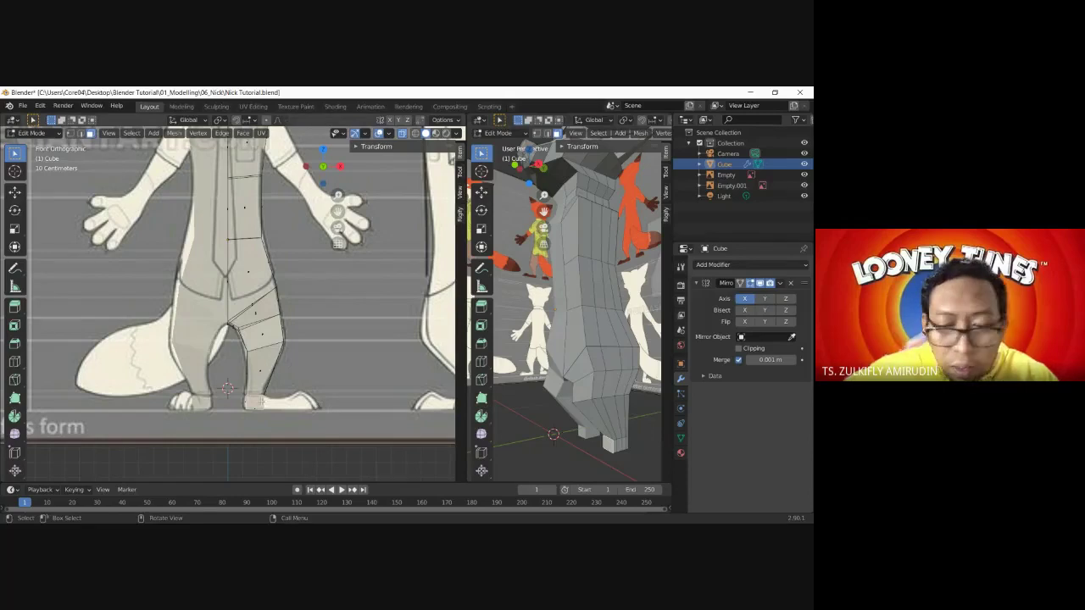
pyautogui.press('KP_7')
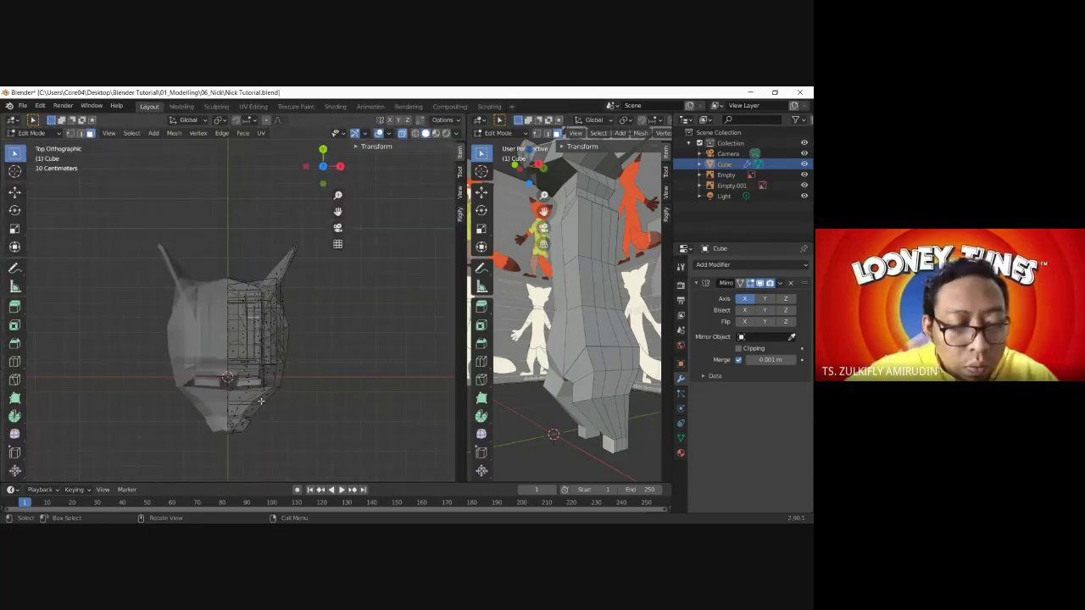
# - Extrude a foot block from the ankle, shift it sideways and rotate it slightly
pyautogui.press('e')
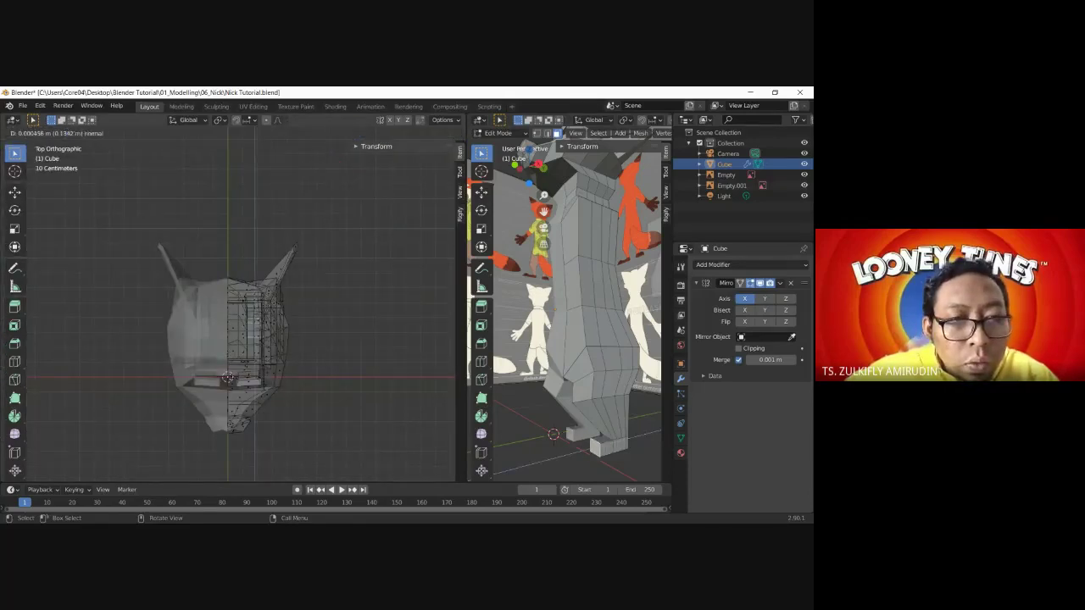
pyautogui.click(218, 399)
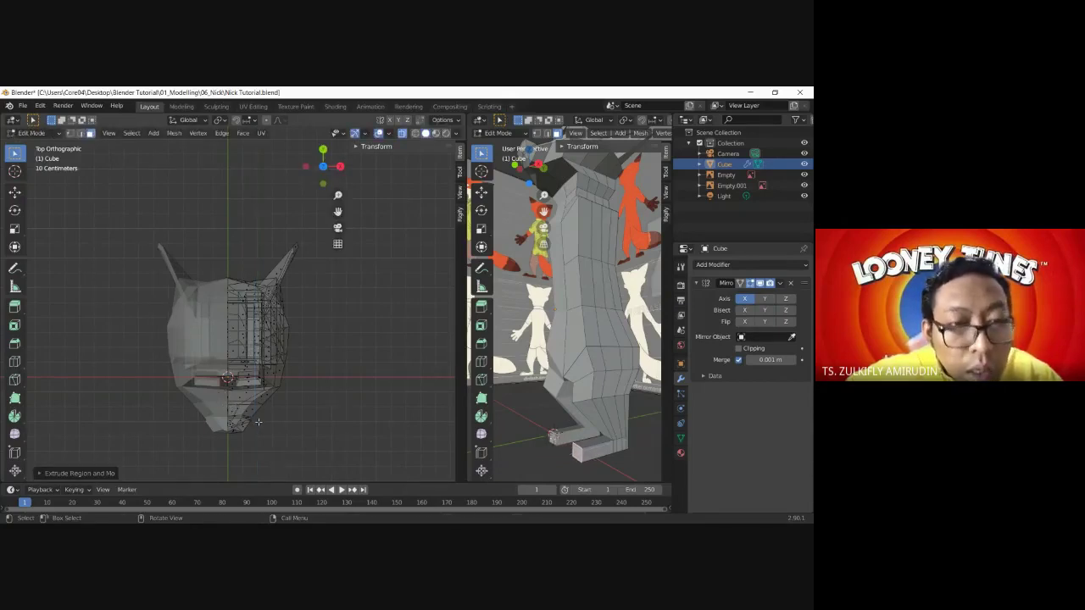
pyautogui.press('g')
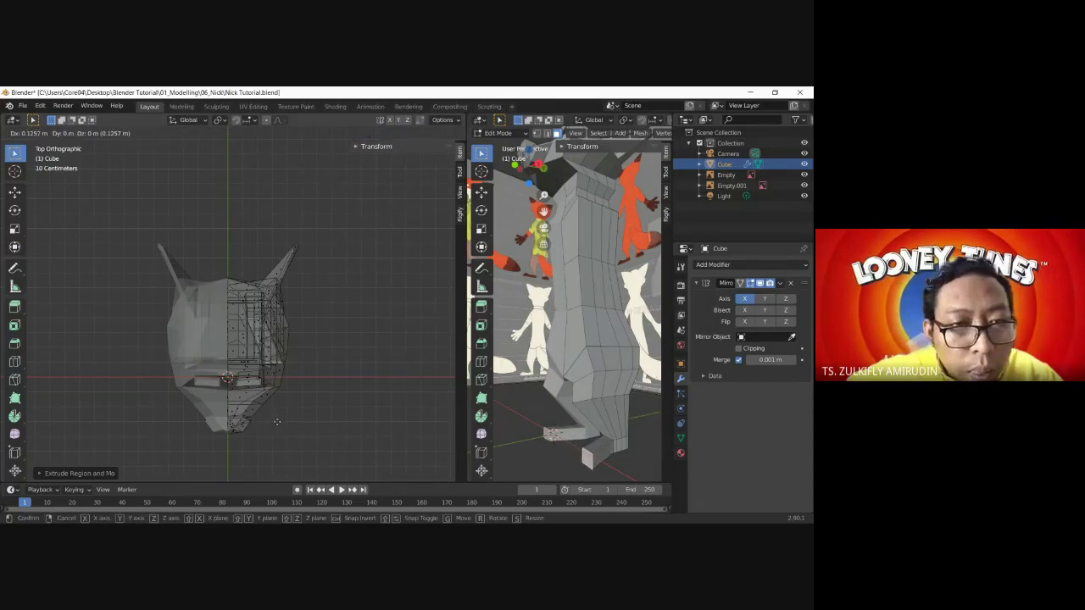
pyautogui.click(278, 421)
pyautogui.press('r')
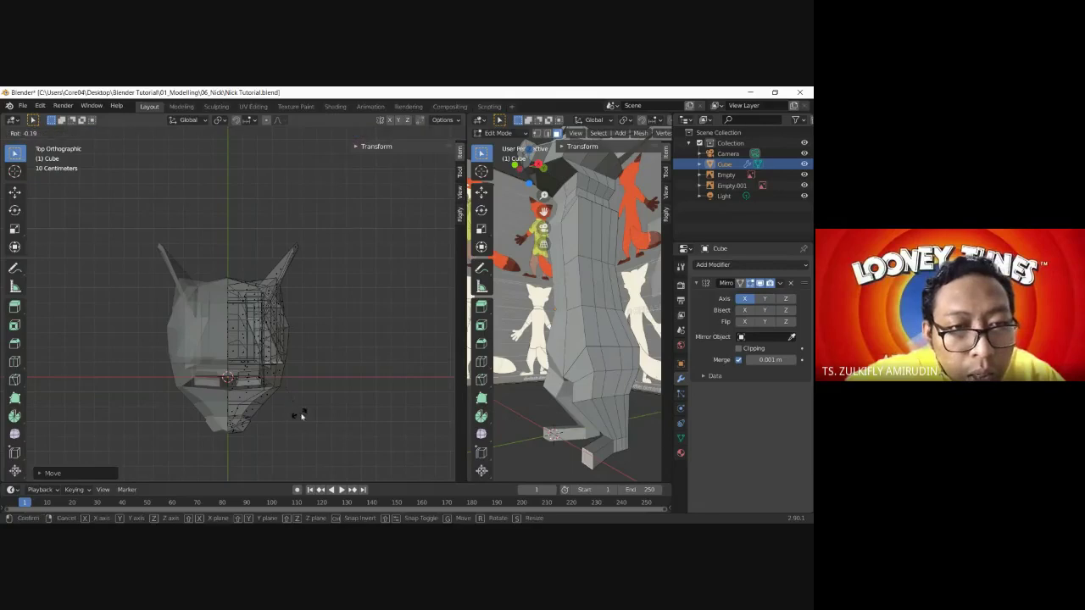
pyautogui.click(311, 399)
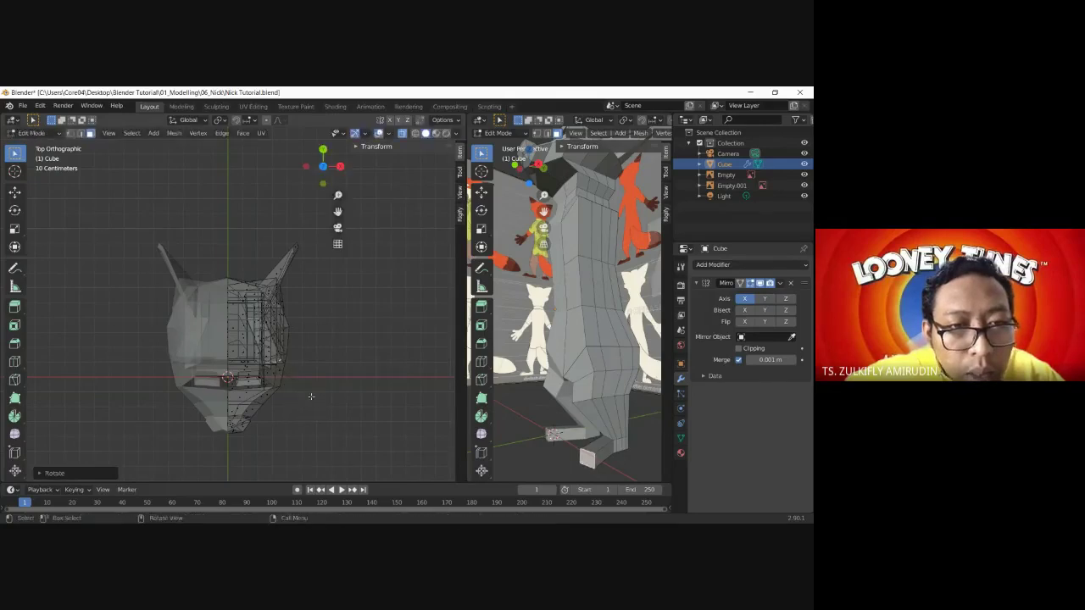
# - Check the foot in front view with X-ray off, orbiting the right viewport to face the model
pyautogui.press('KP_1')
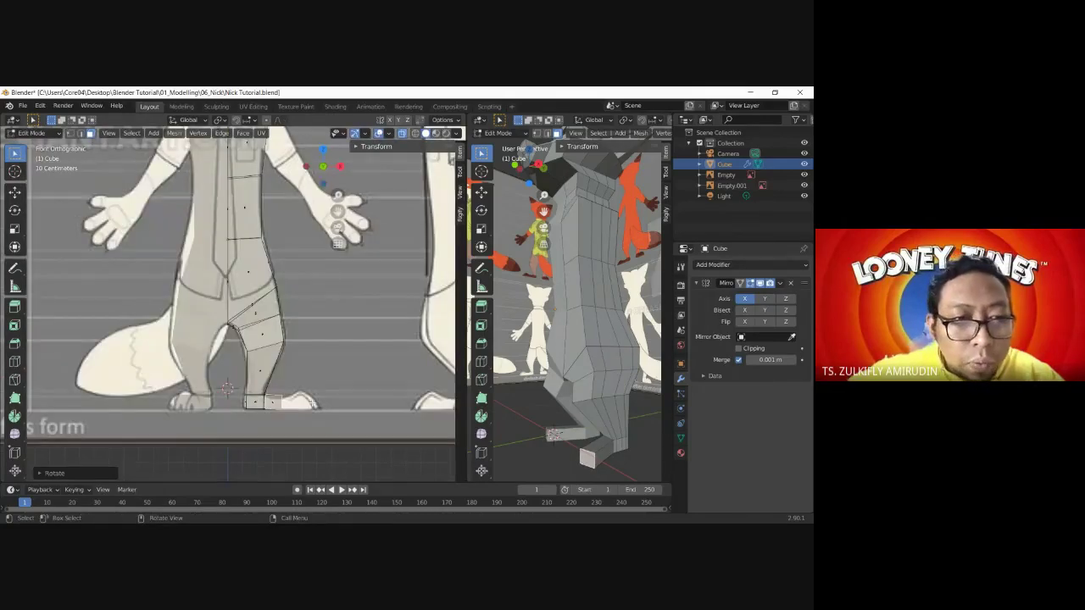
pyautogui.click(401, 134)
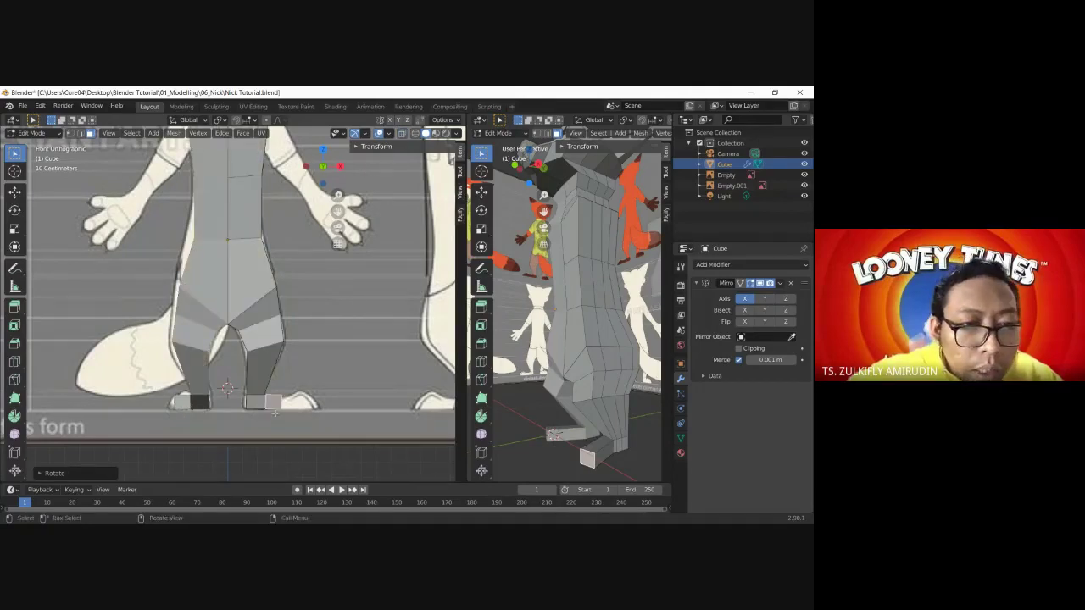
pyautogui.moveTo(576, 407)
pyautogui.mouseDown(button='middle')
pyautogui.moveTo(615, 453)
pyautogui.moveTo(601, 423)
pyautogui.moveTo(523, 351)
pyautogui.moveTo(598, 260)
pyautogui.mouseUp(button='middle')
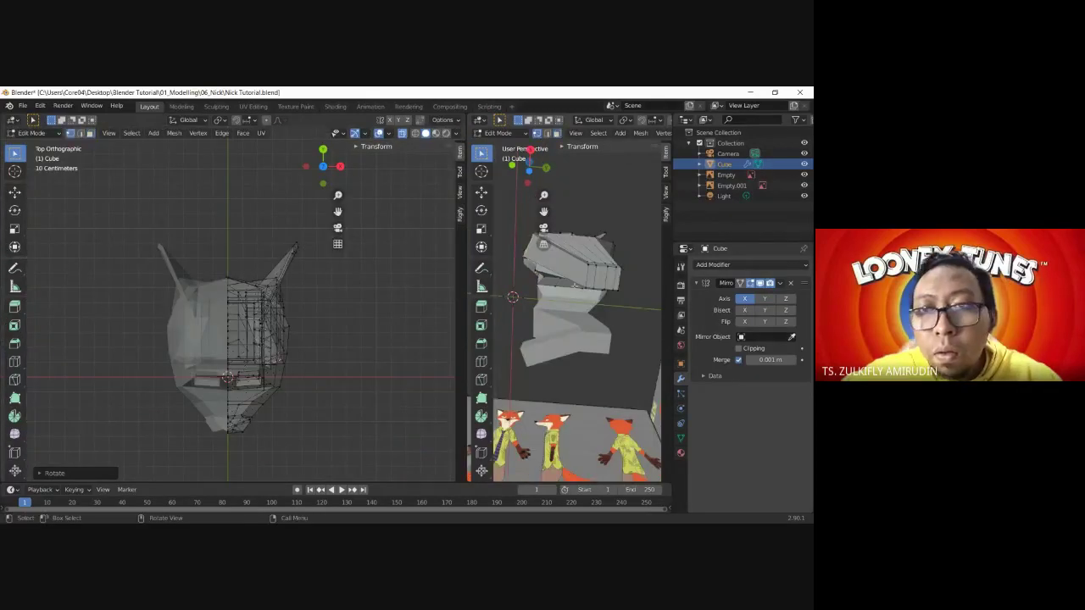
# - Move two groups of upper head vertices outward to follow the head outline in the top reference
pyautogui.scroll(2, 615, 261)
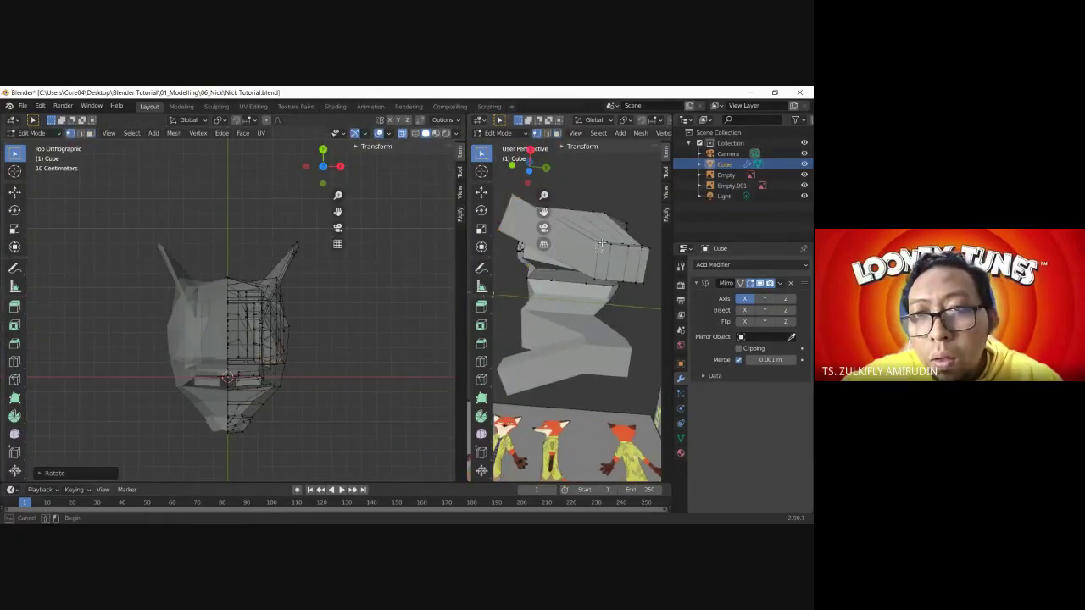
pyautogui.scroll(1, 267, 336)
pyautogui.scroll(2, 267, 337)
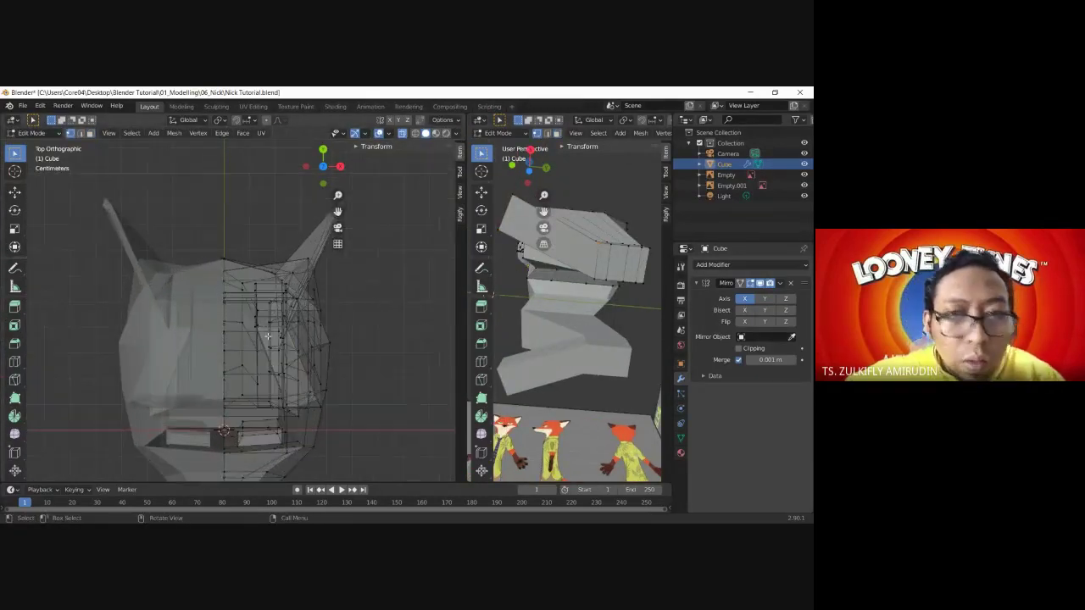
pyautogui.press('g')
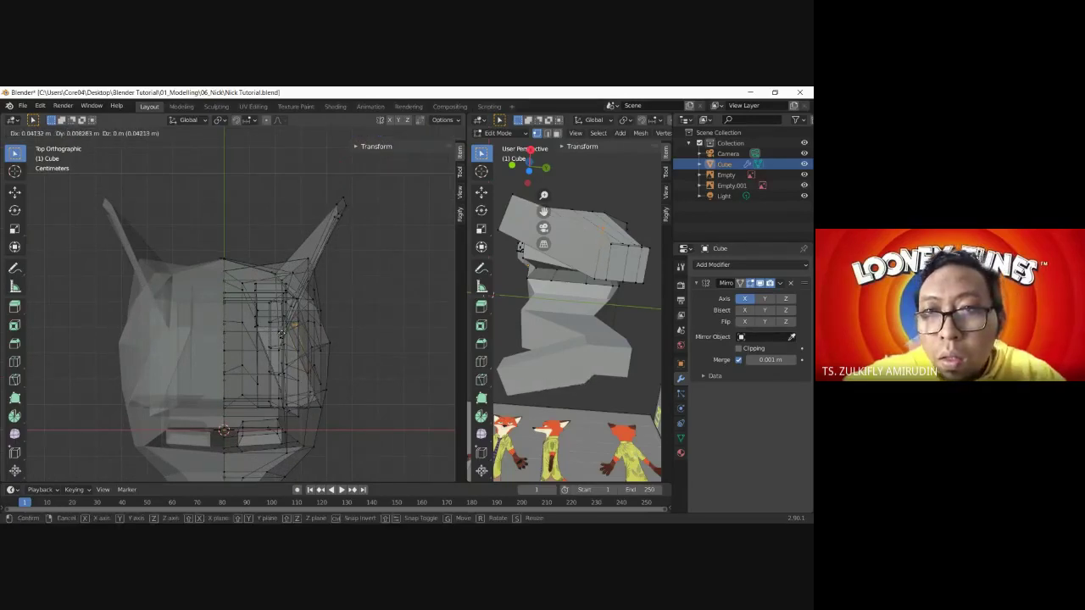
pyautogui.click(280, 336)
pyautogui.click(260, 263)
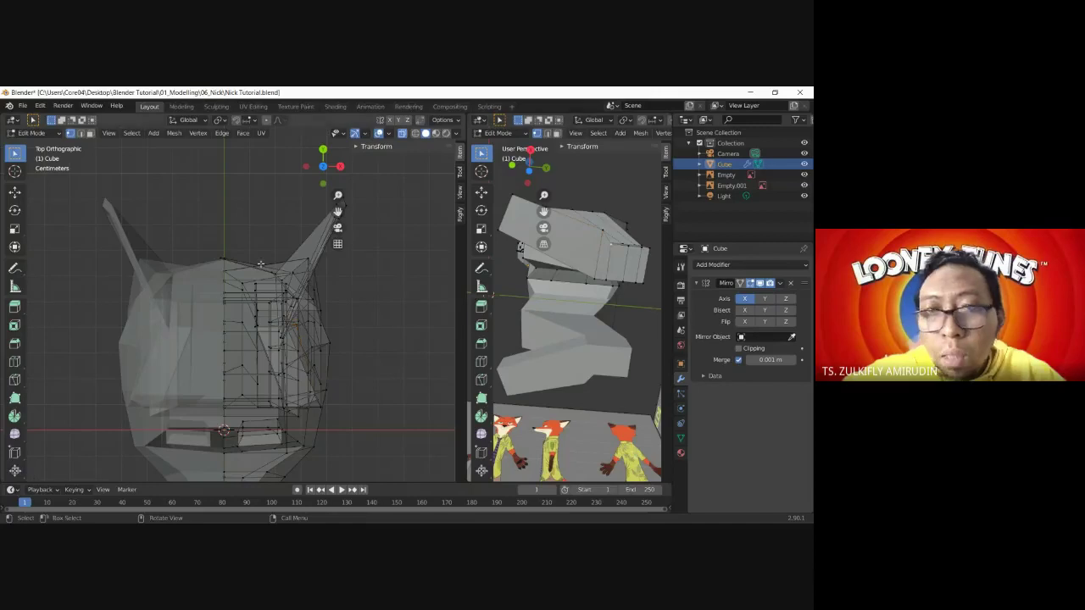
pyautogui.press('g')
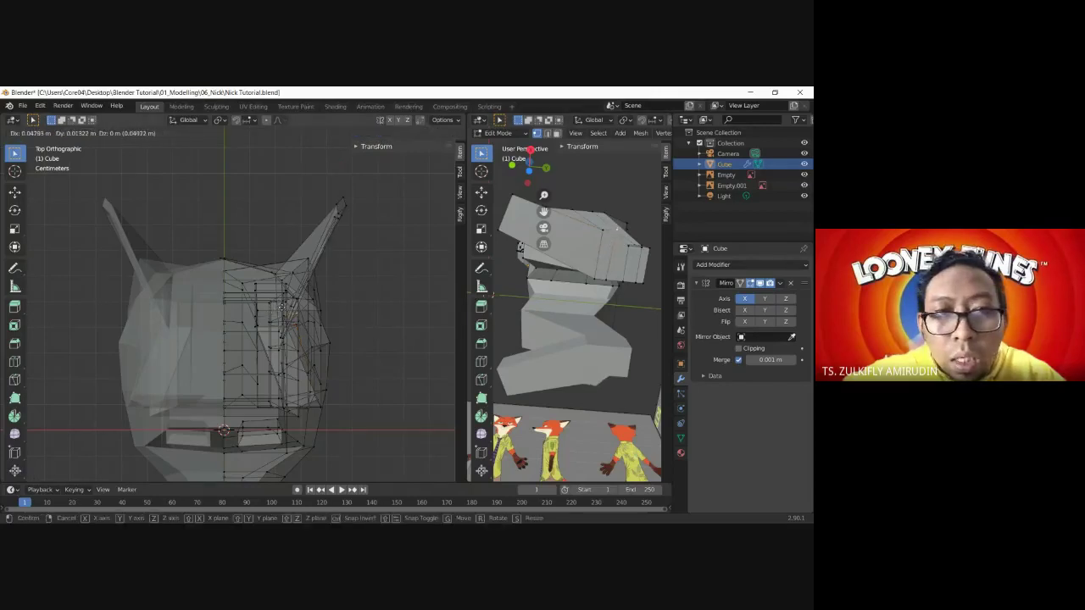
pyautogui.click(277, 308)
pyautogui.scroll(-4, 616, 284)
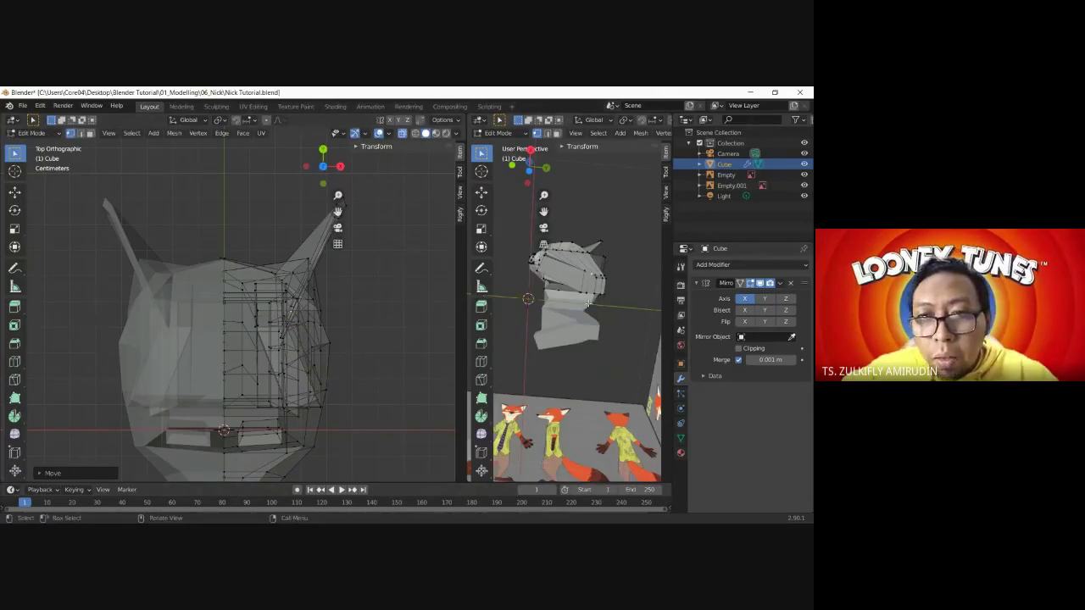
pyautogui.scroll(4, 589, 302)
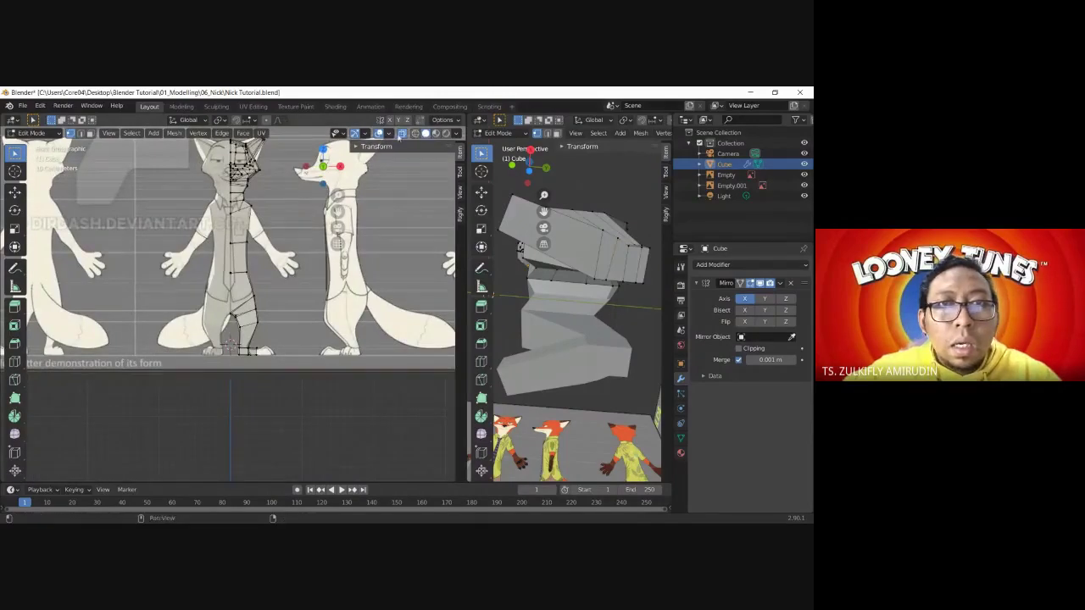
# - Inspect the legs with X-ray toggled, then return to a see-through front view
pyautogui.click(403, 134)
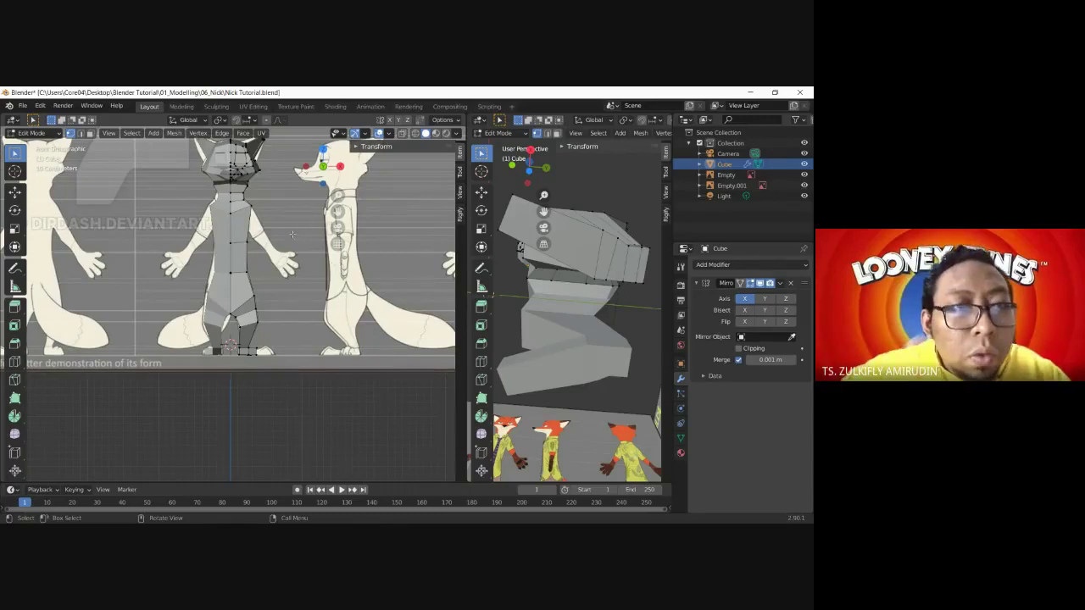
pyautogui.scroll(1, 292, 234)
pyautogui.scroll(1, 209, 359)
pyautogui.click(402, 134)
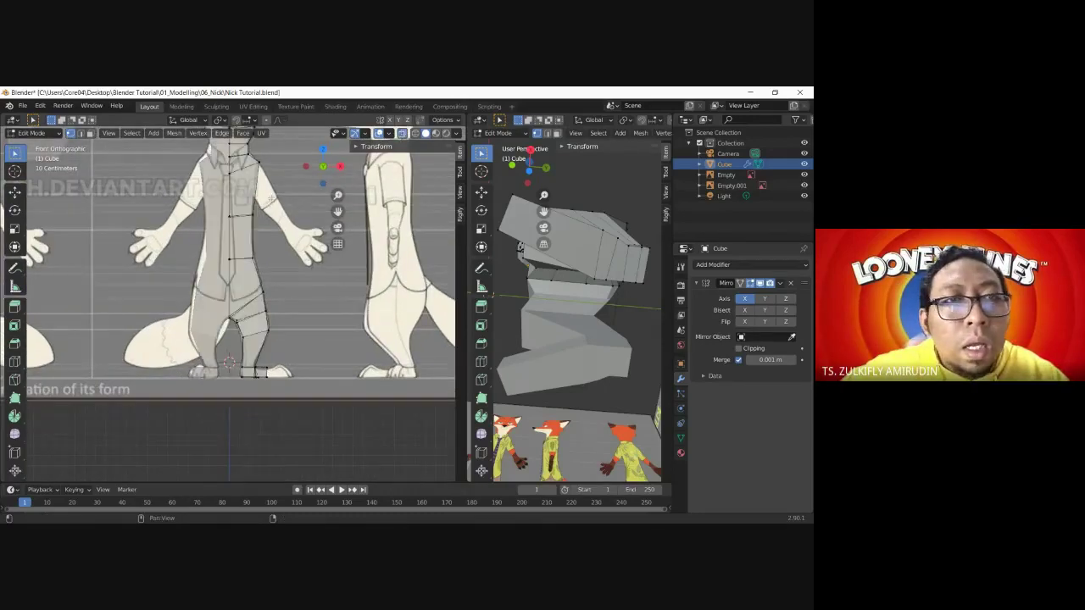
pyautogui.moveTo(265, 204); pyautogui.dragTo(204, 242, button='middle')
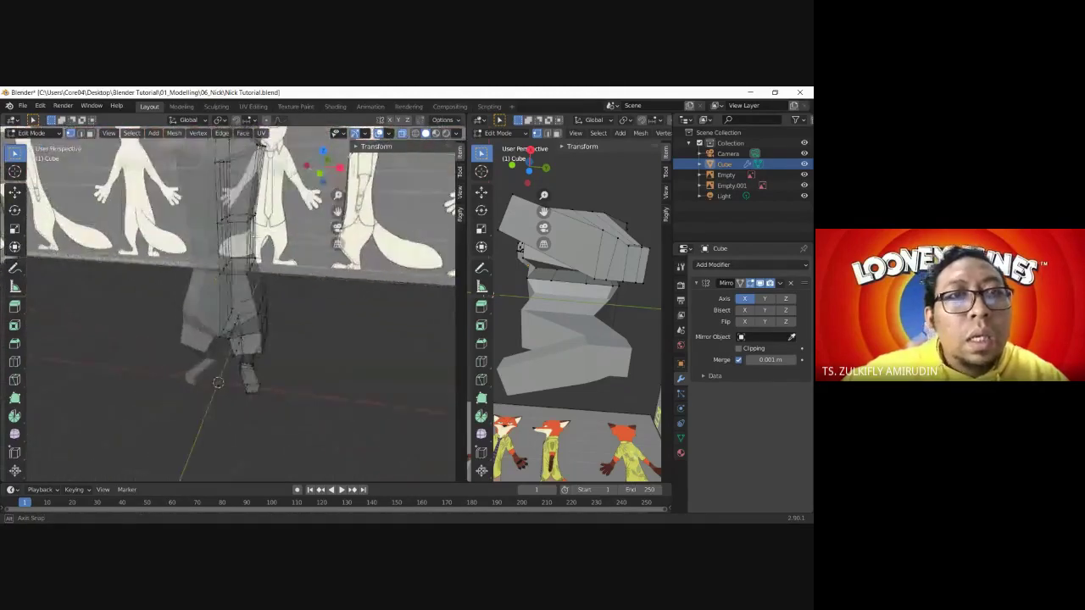
pyautogui.click(401, 135)
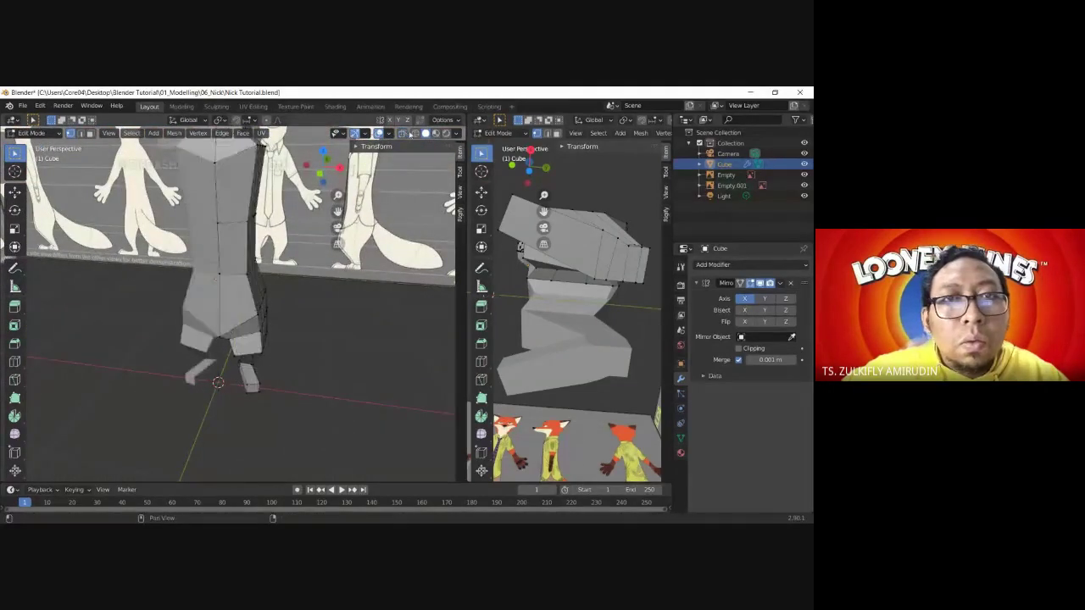
pyautogui.press('KP_1')
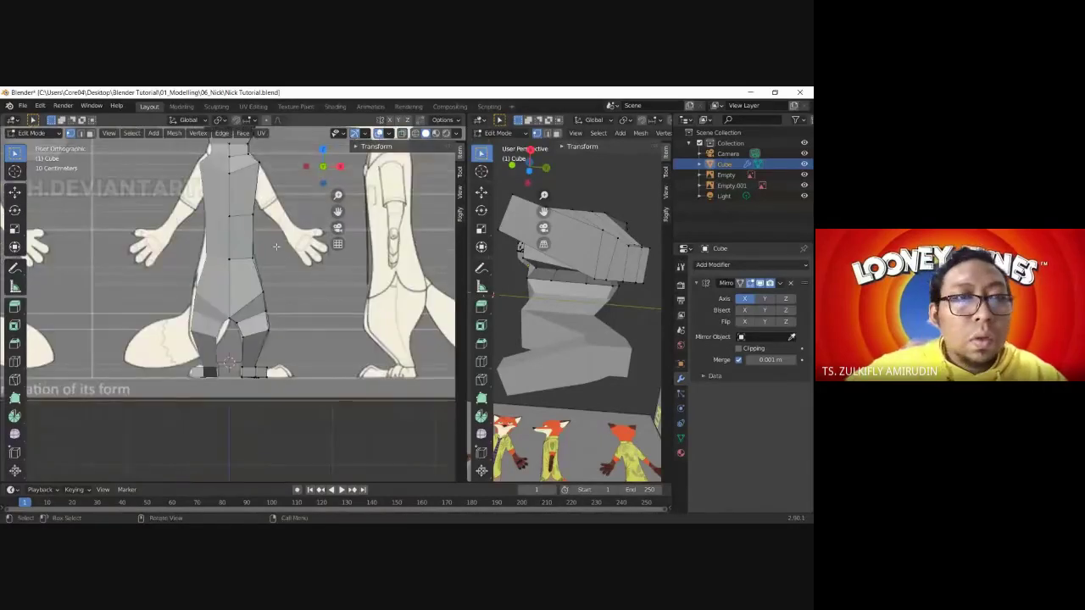
pyautogui.click(402, 135)
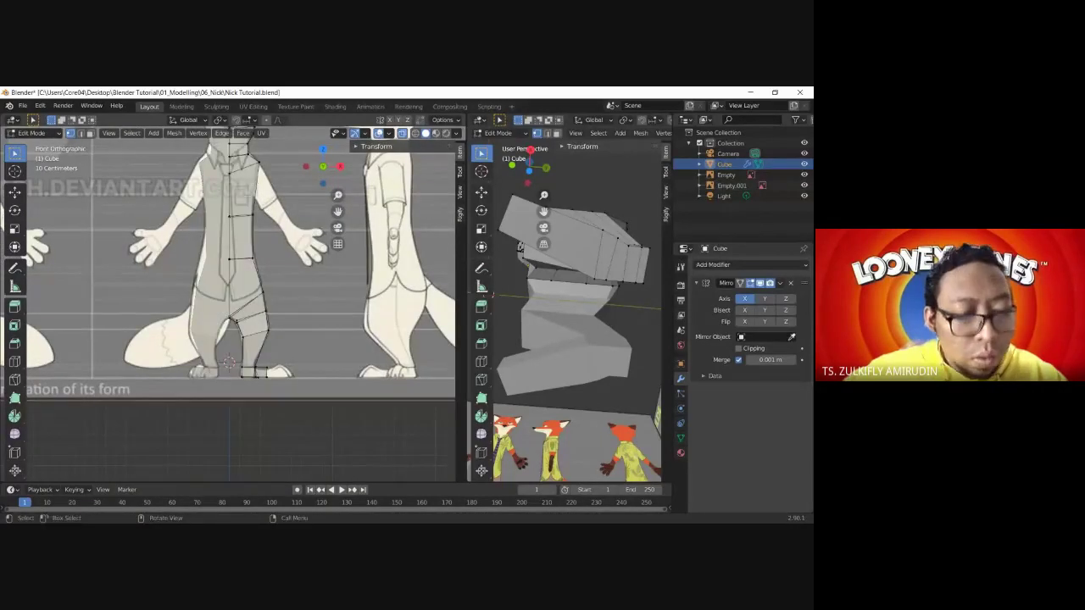
# - Add a centred edge loop across the upper leg and move a chest-side vertex outward to the shirt outline
pyautogui.hotkey('ctrl', 'r')
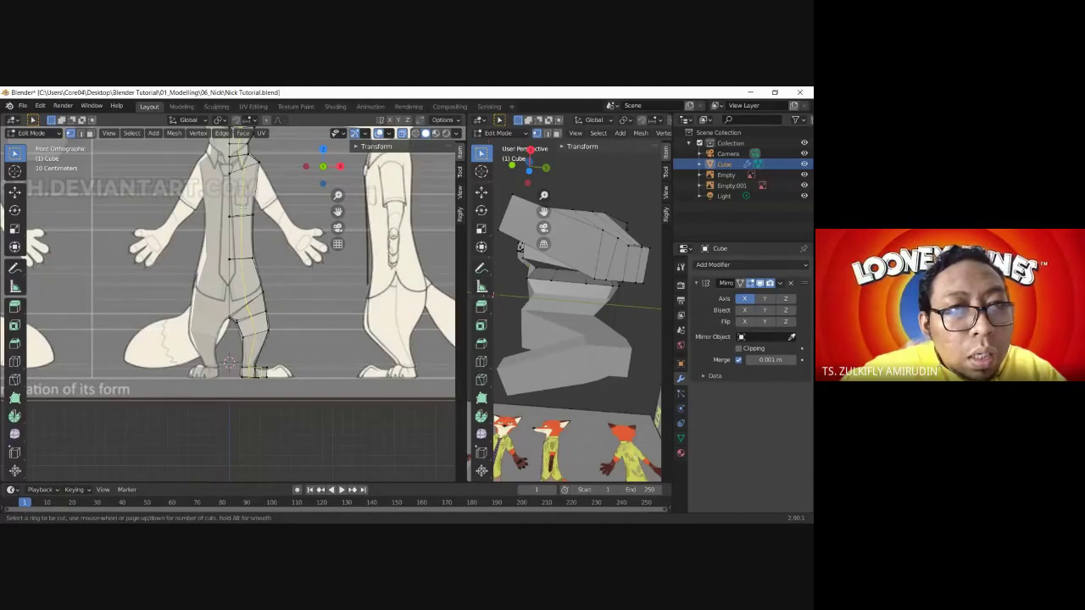
pyautogui.click(244, 193)
pyautogui.rightClick(245, 199)
pyautogui.scroll(4, 245, 199)
pyautogui.press('g')
pyautogui.click(227, 277)
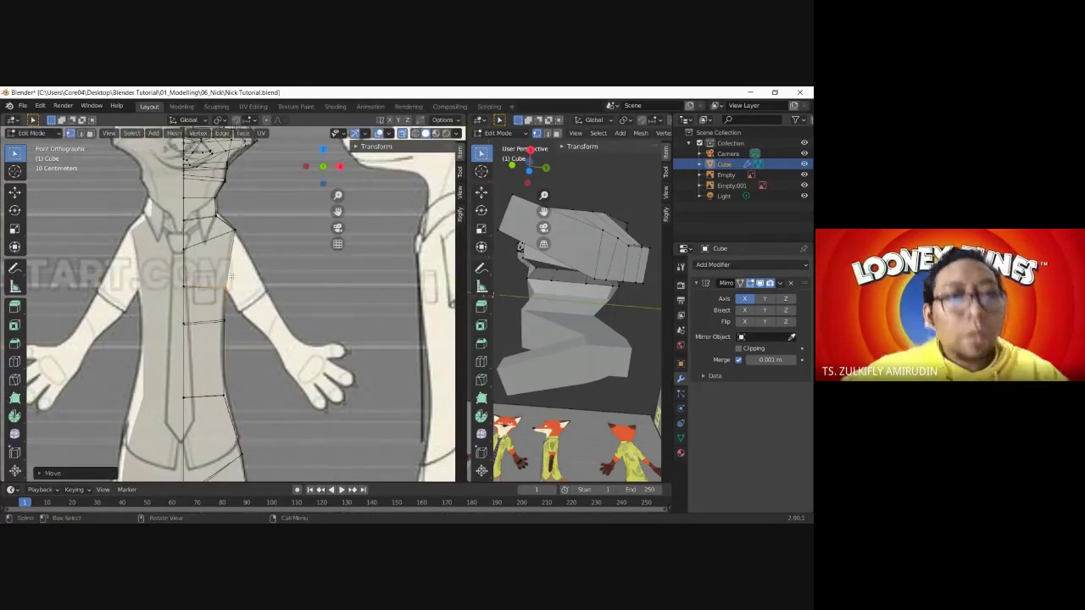
# - Select the torso's shoulder face in face mode and extrude it to start the arm
pyautogui.moveTo(551, 322)
pyautogui.mouseDown(button='middle')
pyautogui.moveTo(556, 358)
pyautogui.moveTo(601, 202)
pyautogui.mouseUp(button='middle')
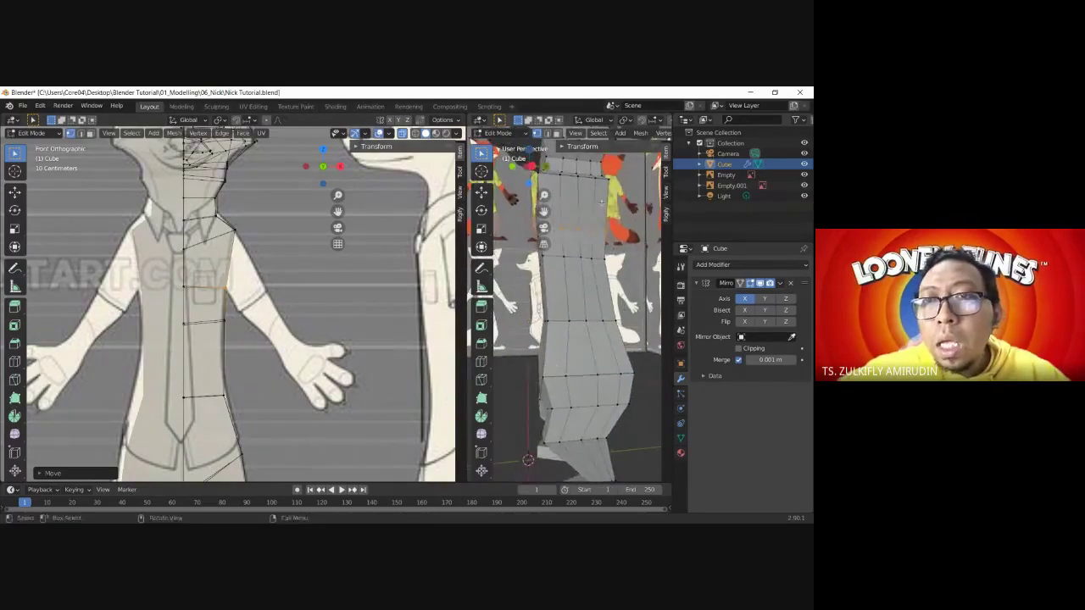
pyautogui.press('3')
pyautogui.click(585, 199)
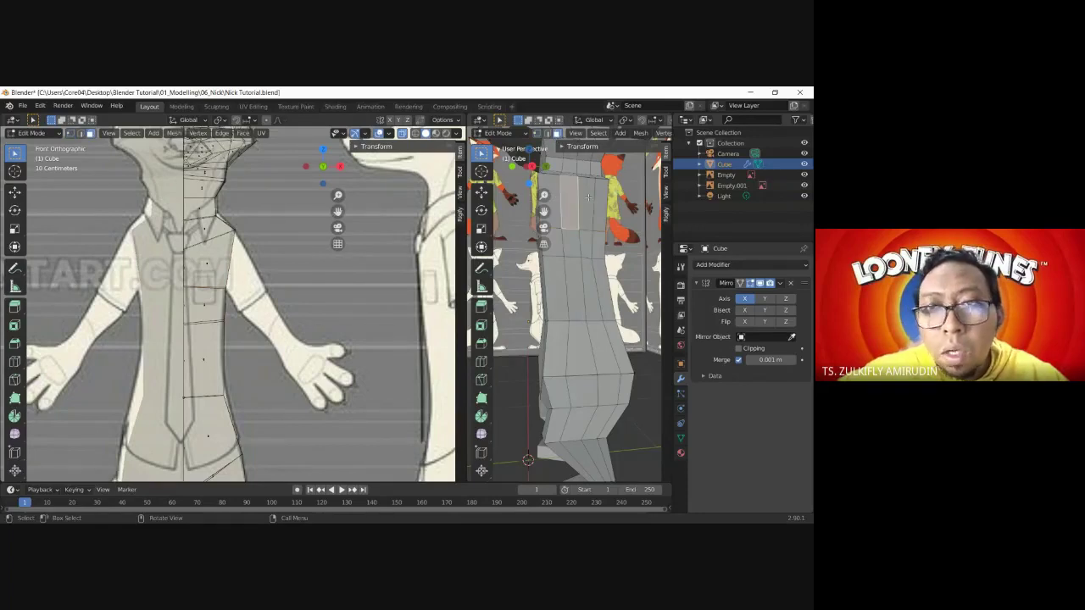
pyautogui.click(583, 199)
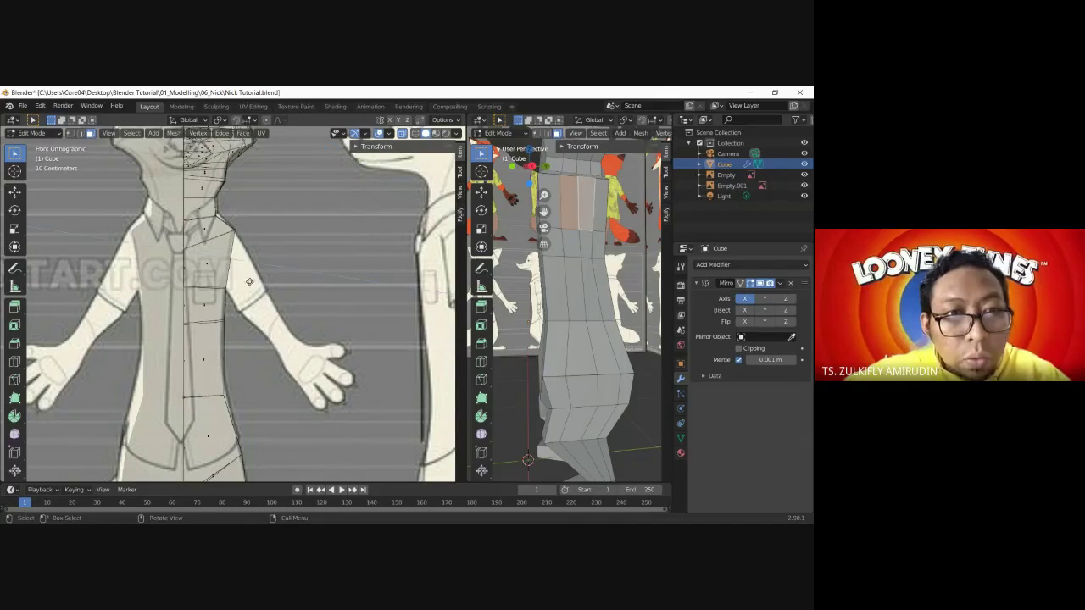
pyautogui.press('e')
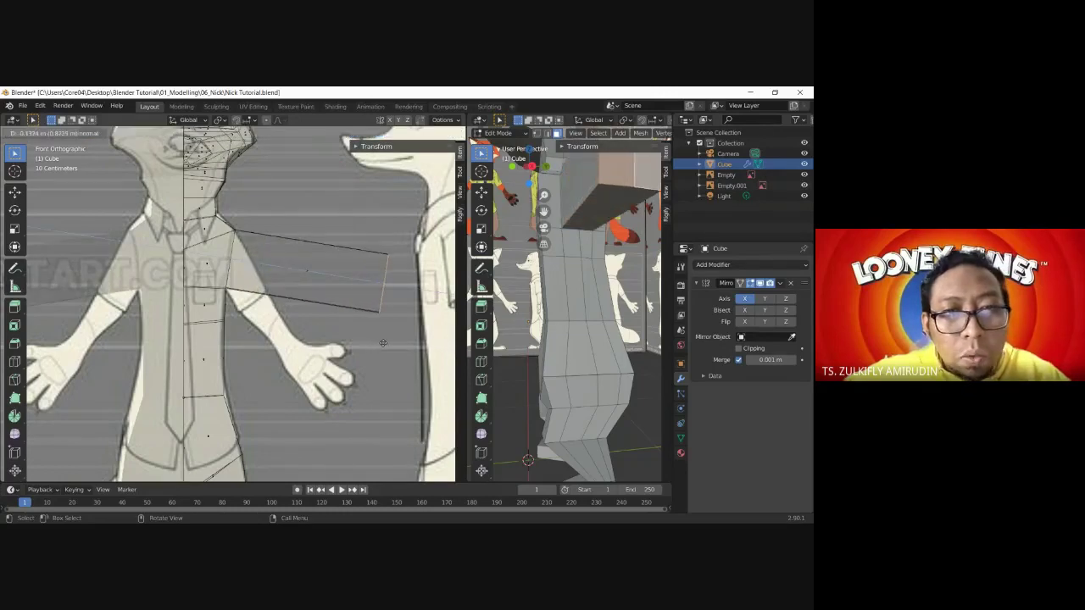
pyautogui.click(300, 300)
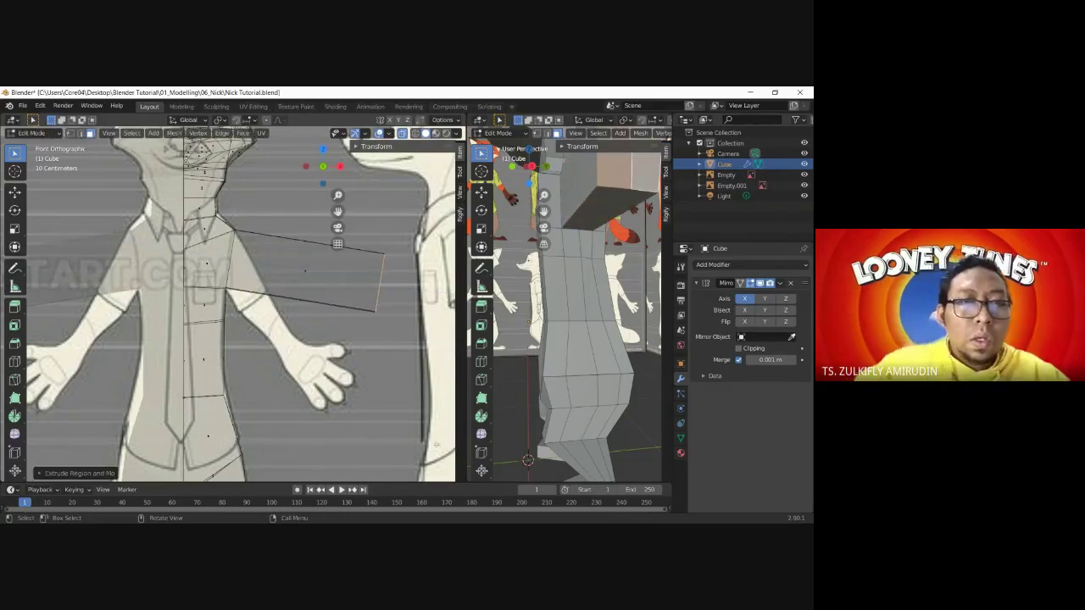
# - Move and angle the arm's end face down to the wrist, then scale it narrower
pyautogui.press('g')
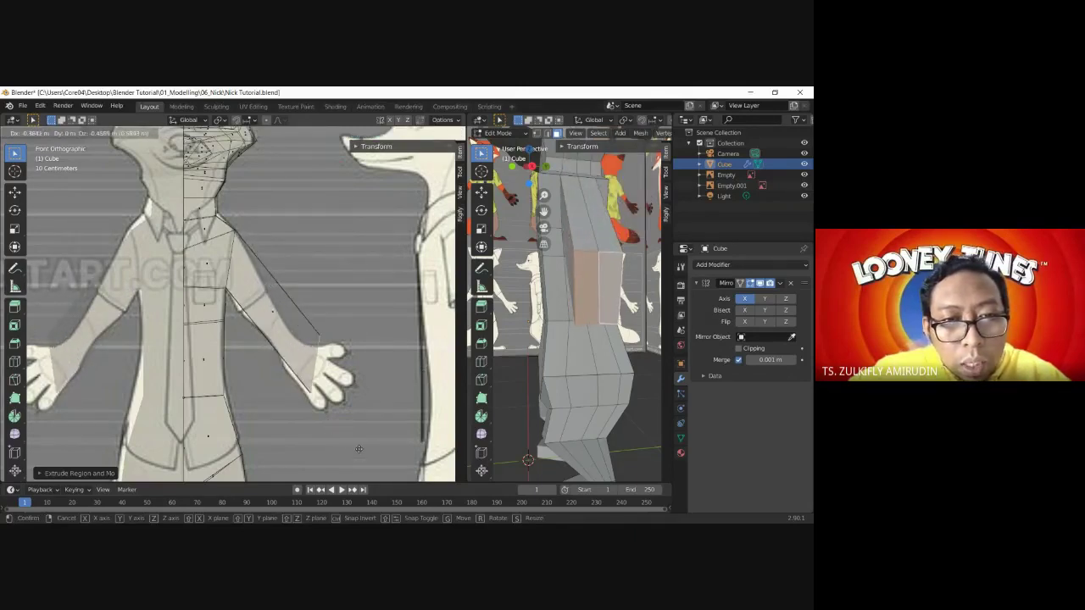
pyautogui.click(348, 442)
pyautogui.press('g')
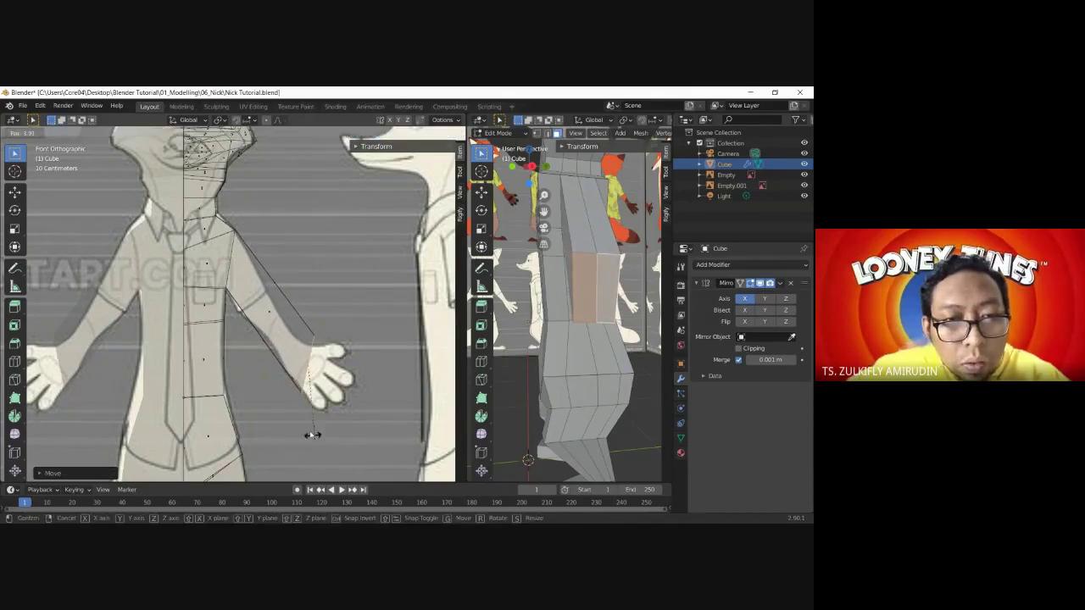
pyautogui.click(287, 397)
pyautogui.press('g')
pyautogui.click(330, 416)
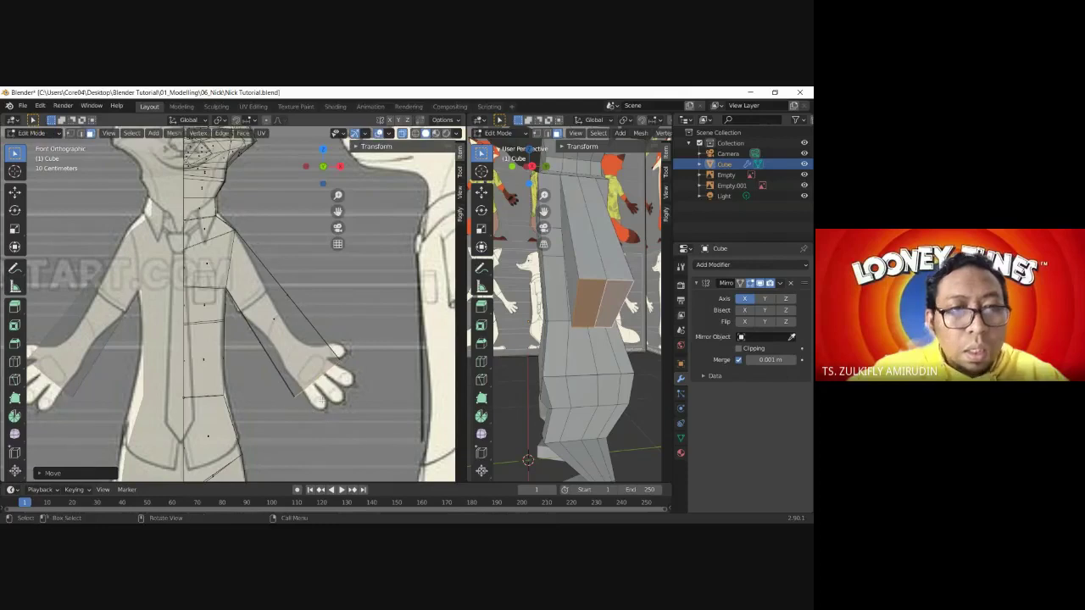
pyautogui.press('s')
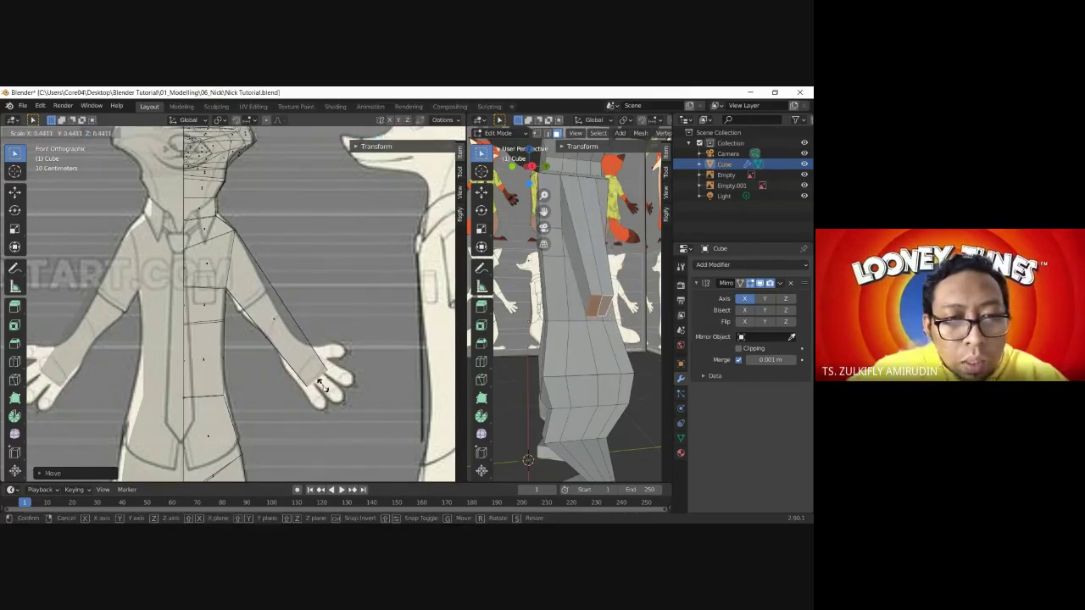
pyautogui.click(322, 384)
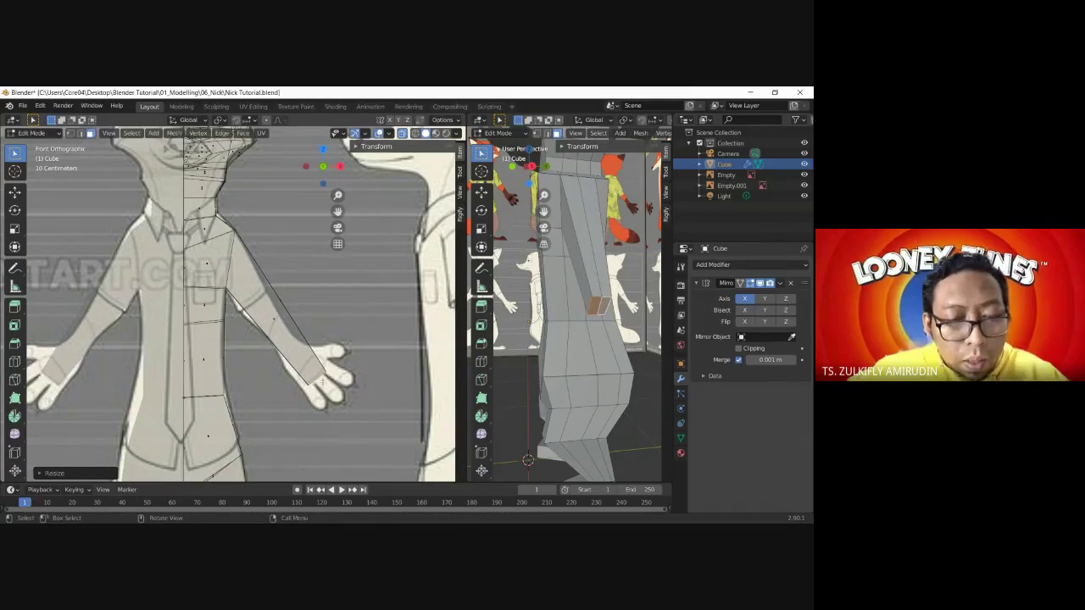
pyautogui.press('g')
pyautogui.click(320, 373)
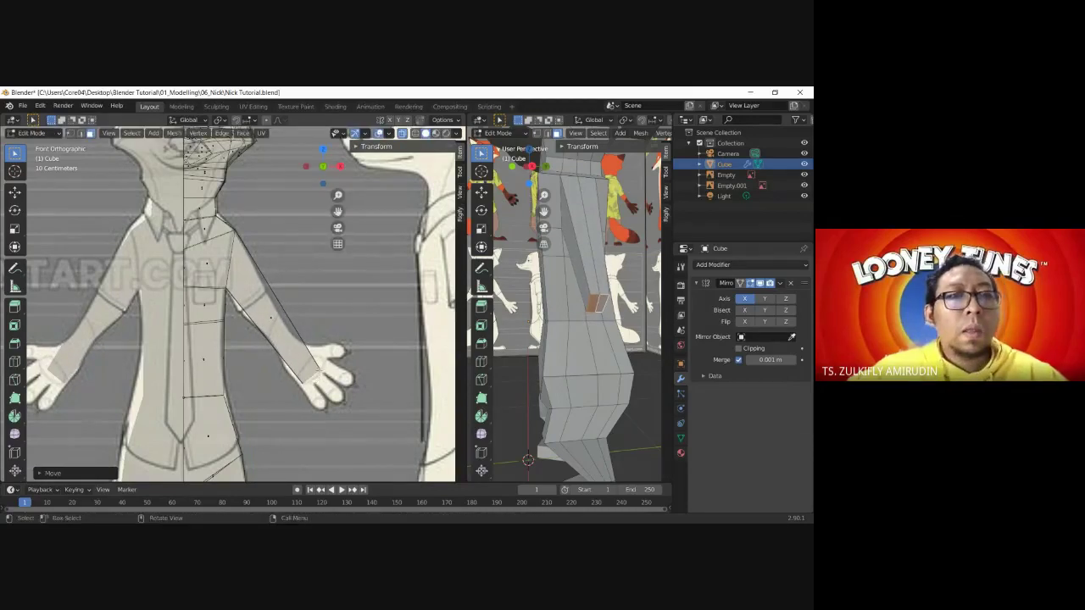
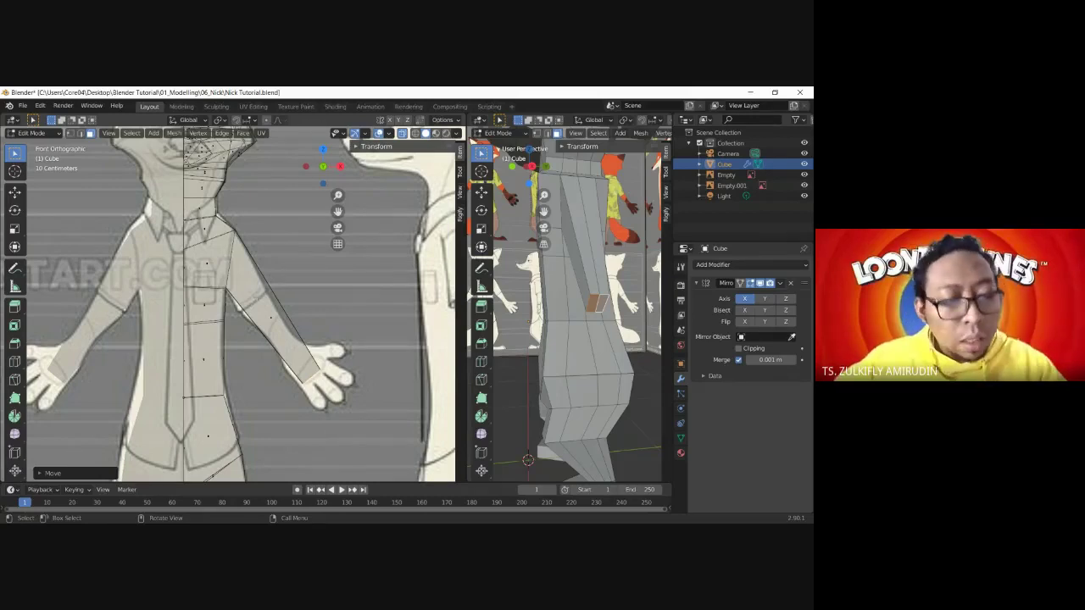
# - Cut several extra edge loops across the arm, leaving them centred without sliding
pyautogui.hotkey('ctrl', 'r')
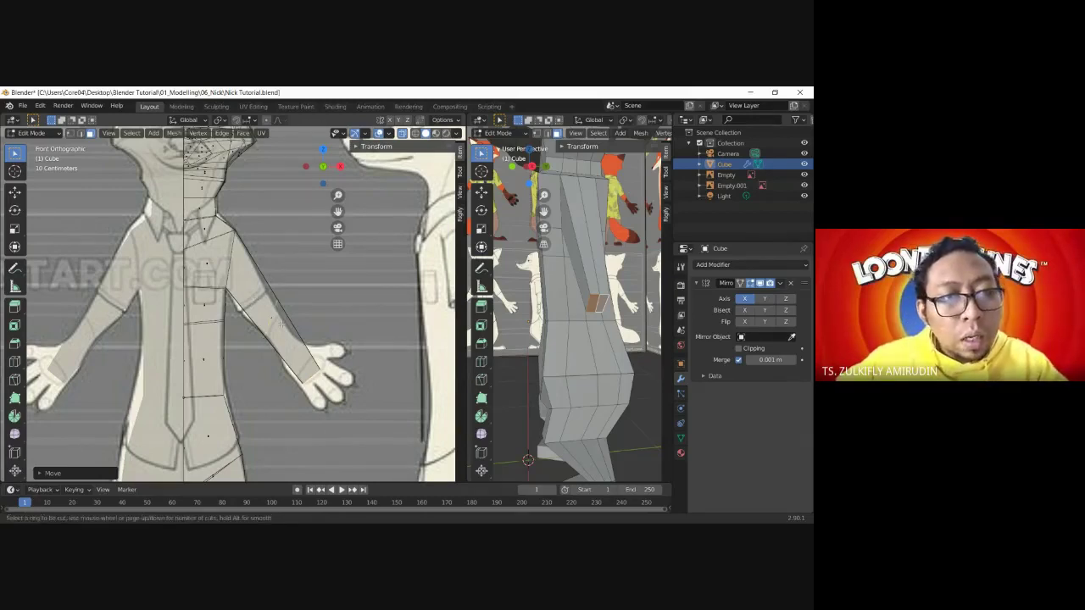
pyautogui.scroll(1, 281, 323)
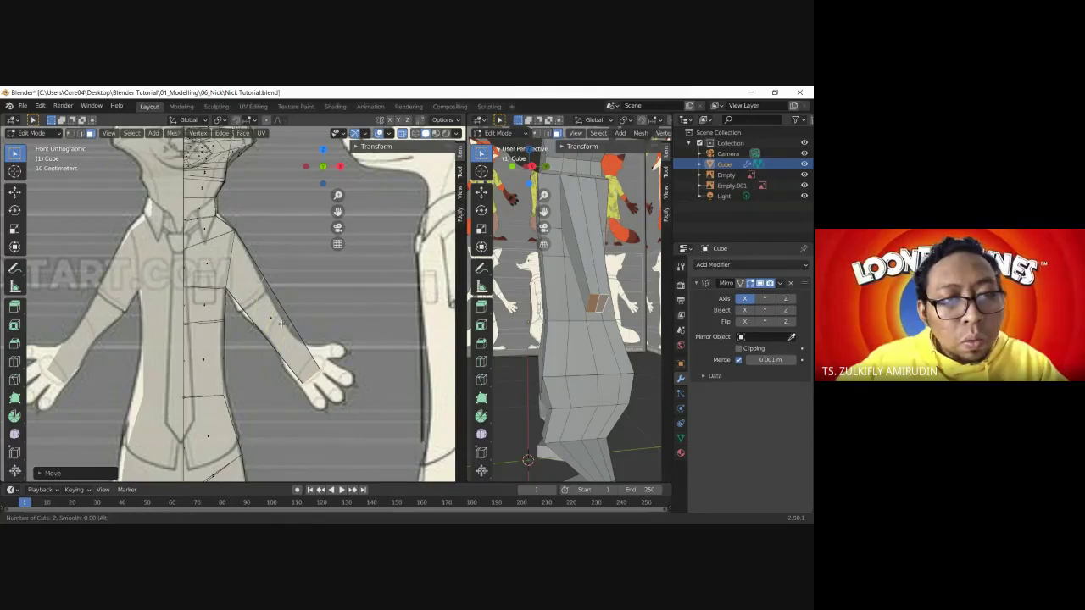
pyautogui.click(280, 323)
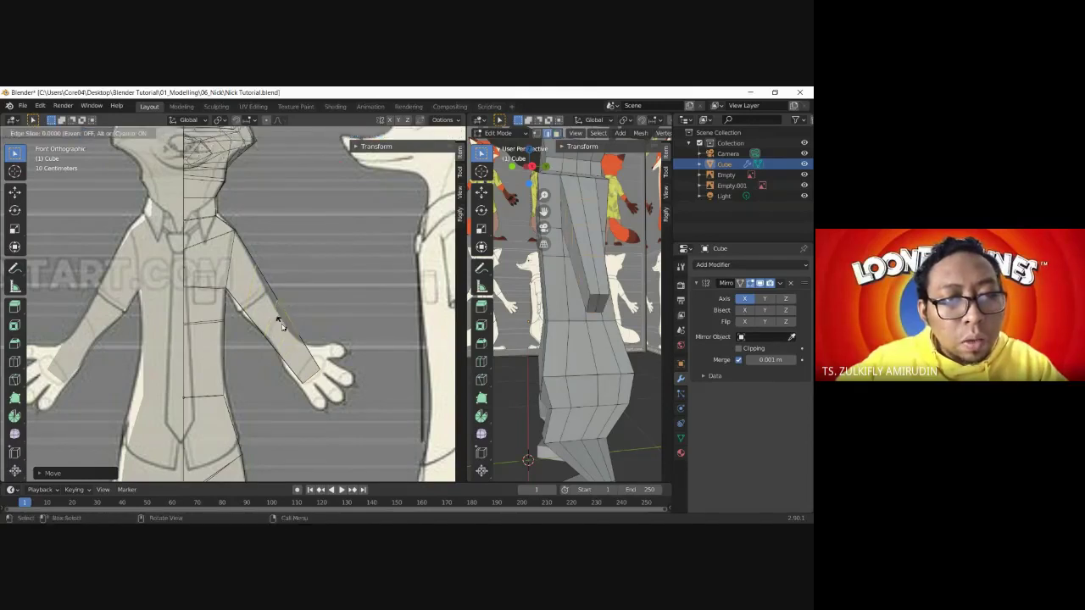
pyautogui.rightClick(281, 323)
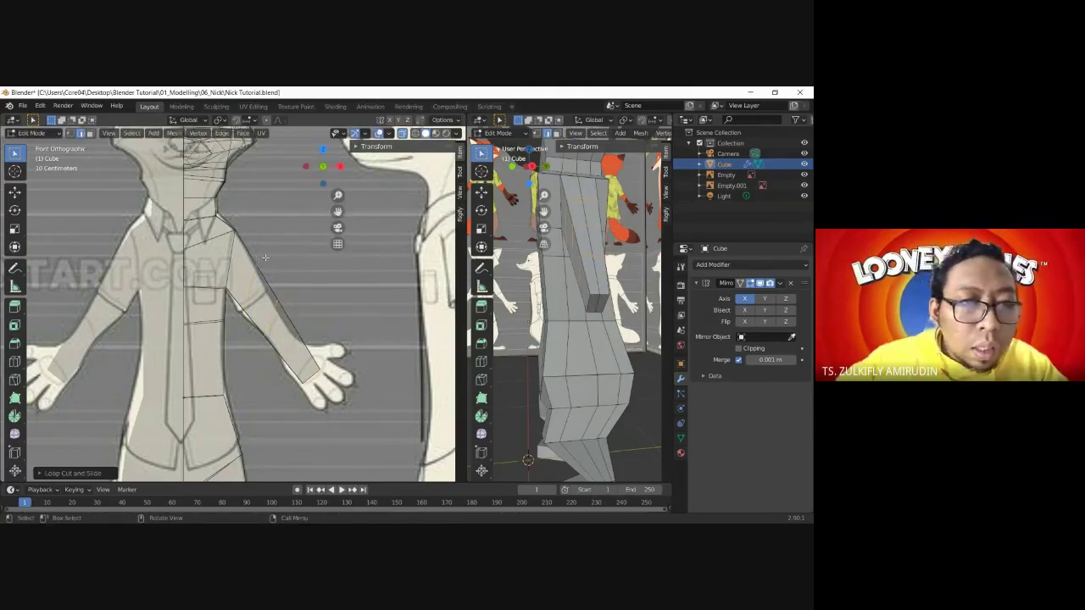
# - Move the first arm vertices onto the sleeve outline in the front reference
pyautogui.click(91, 133)
pyautogui.click(268, 284)
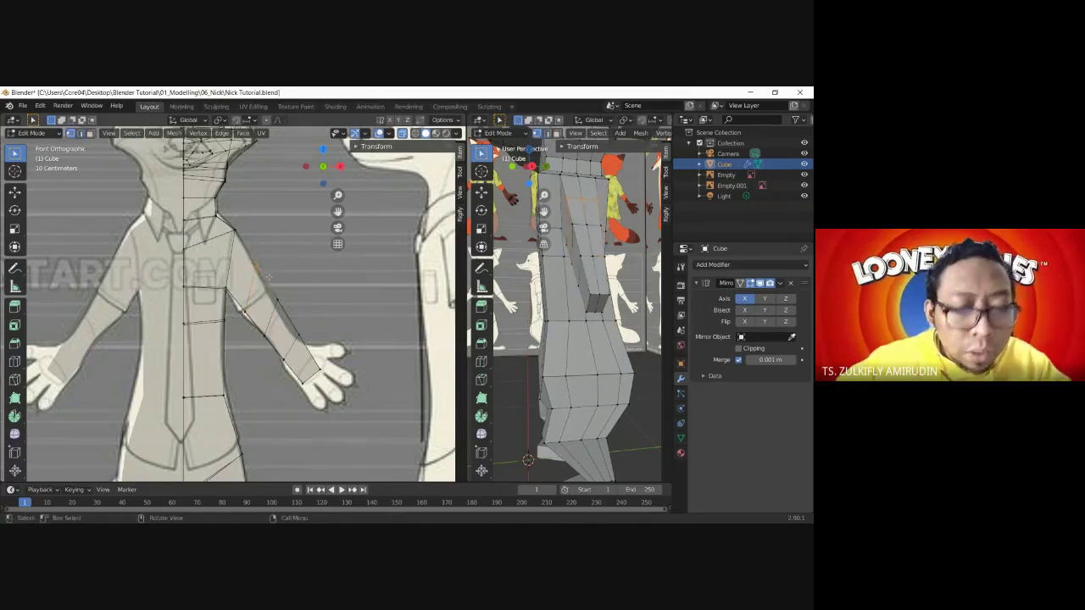
pyautogui.press('g')
pyautogui.click(279, 297)
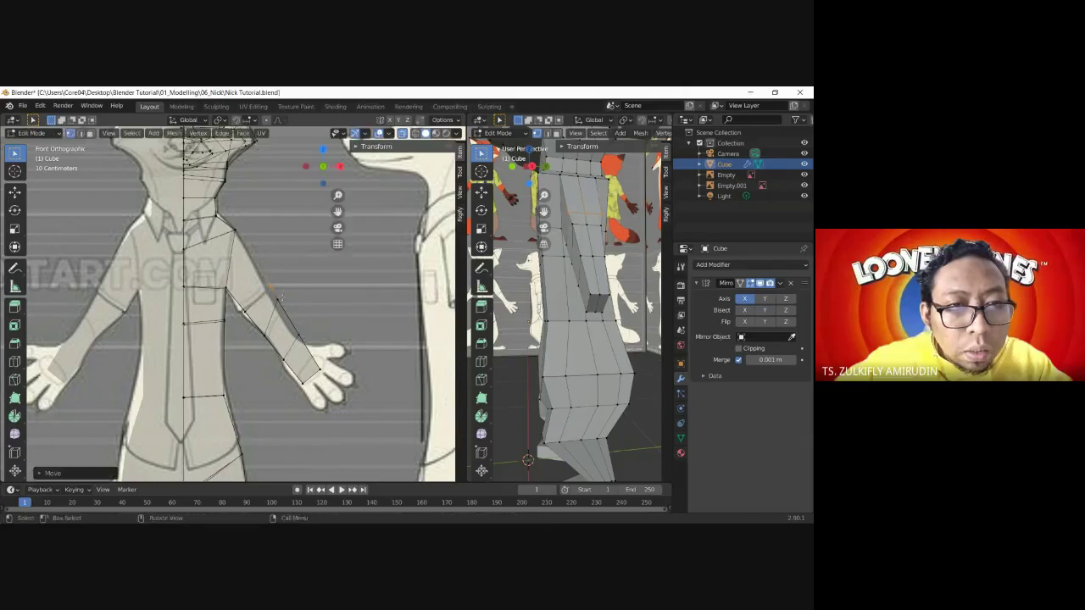
pyautogui.click(237, 309)
pyautogui.press('g')
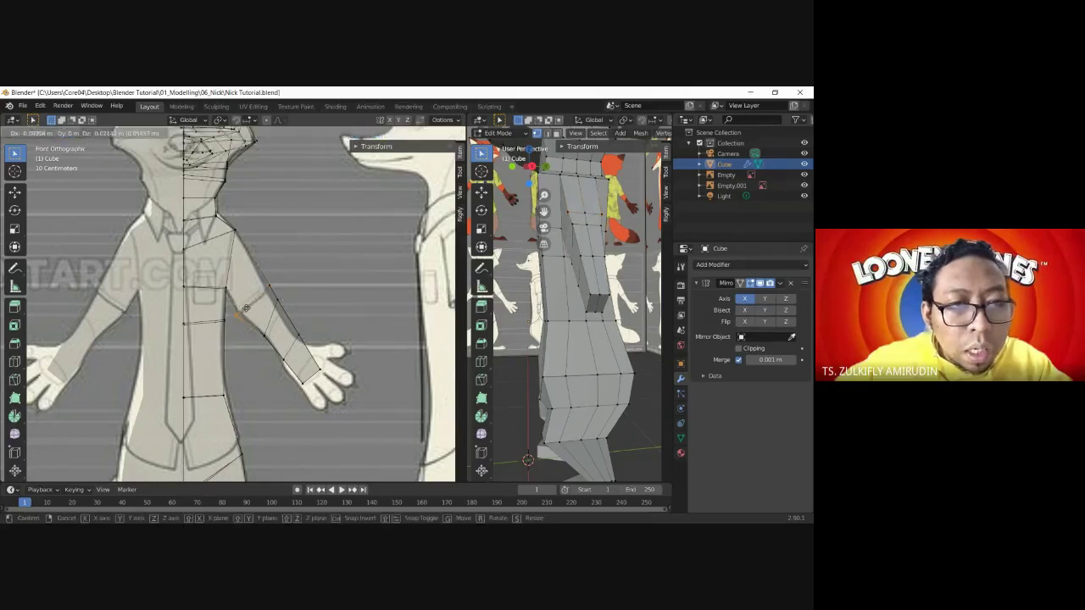
pyautogui.click(241, 319)
# - Nudge another arm vertex to fit the reference outline and orbit to inspect the arm
pyautogui.click(269, 290)
pyautogui.press('g')
pyautogui.click(280, 298)
pyautogui.press('g')
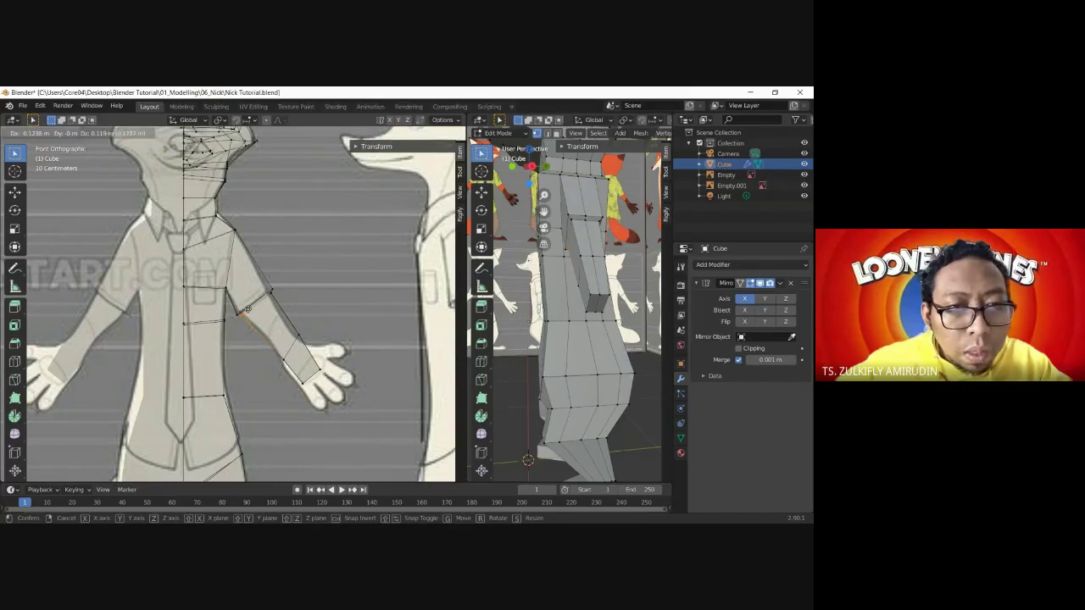
pyautogui.click(246, 308)
pyautogui.moveTo(576, 280)
pyautogui.mouseDown(button='middle')
pyautogui.moveTo(603, 282)
pyautogui.moveTo(573, 279)
pyautogui.moveTo(587, 246)
pyautogui.mouseUp(button='middle')
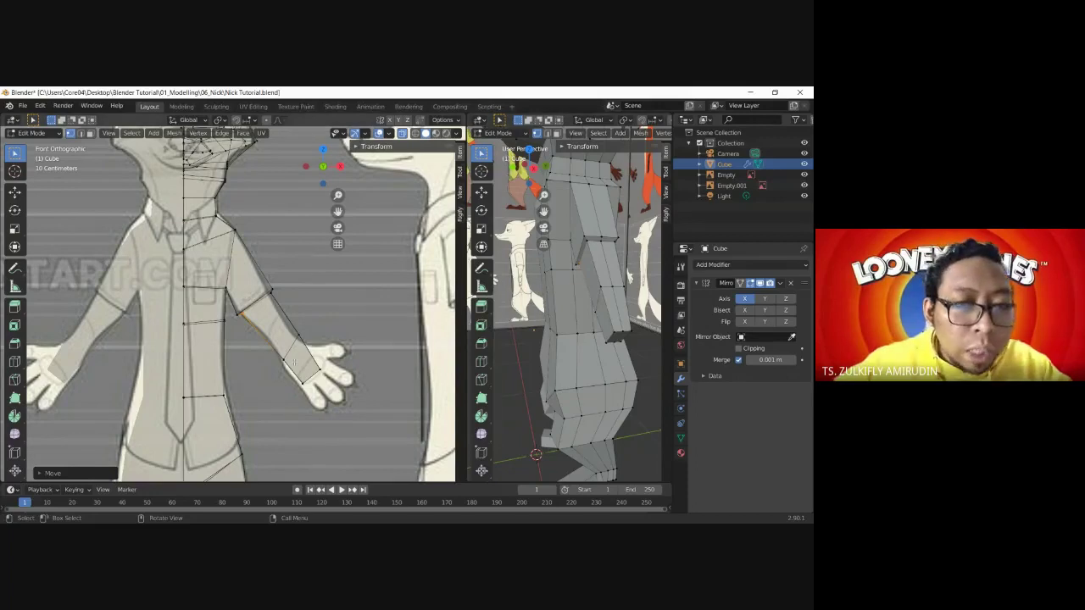
# - Add a single edge loop across the upper arm
pyautogui.hotkey('ctrl', 'r')
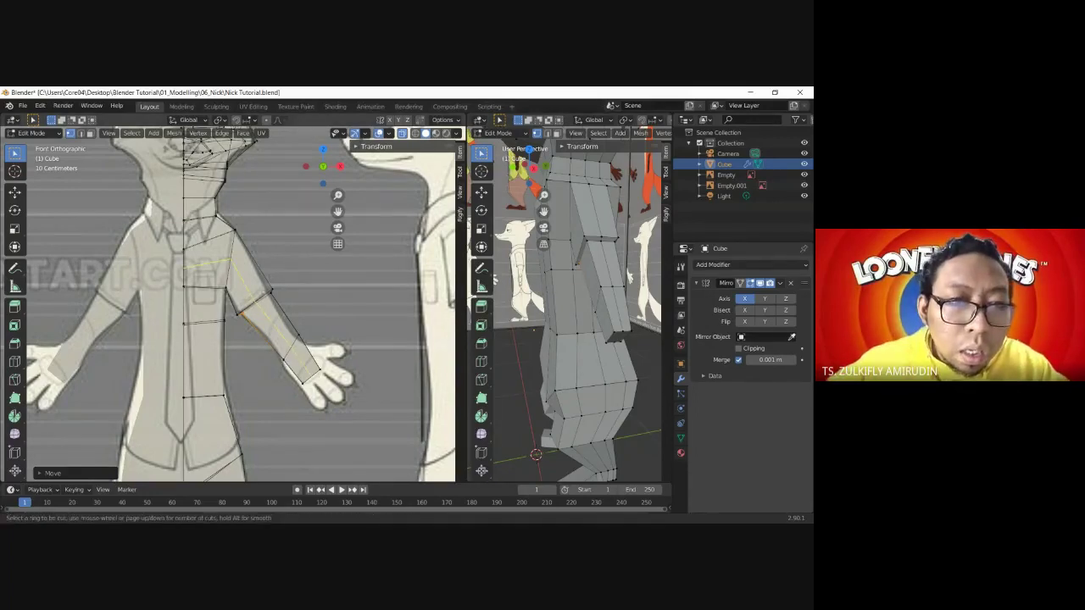
pyautogui.click(263, 293)
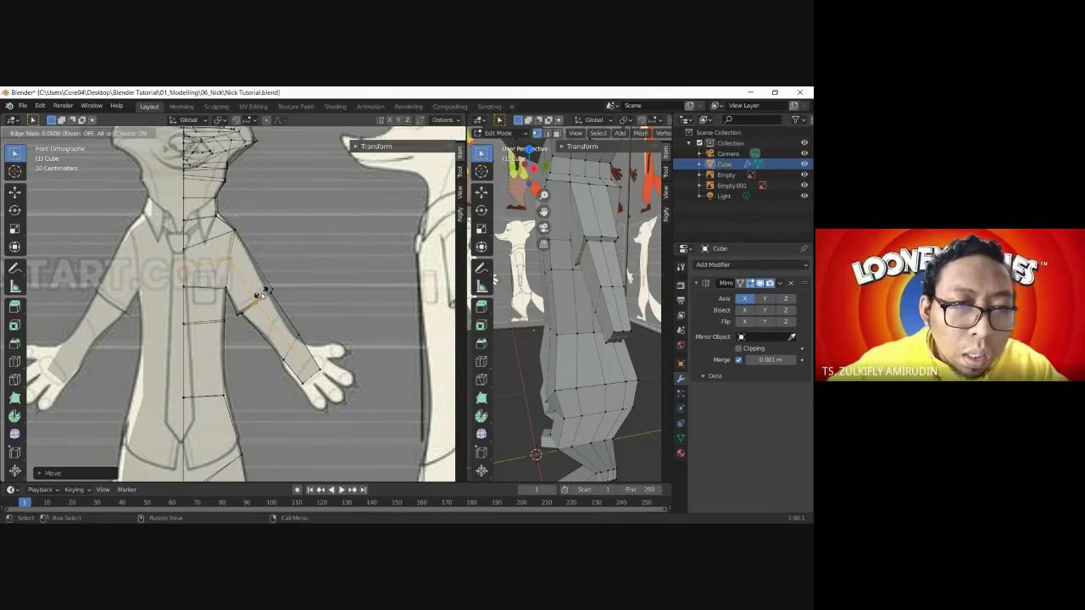
pyautogui.click(262, 292)
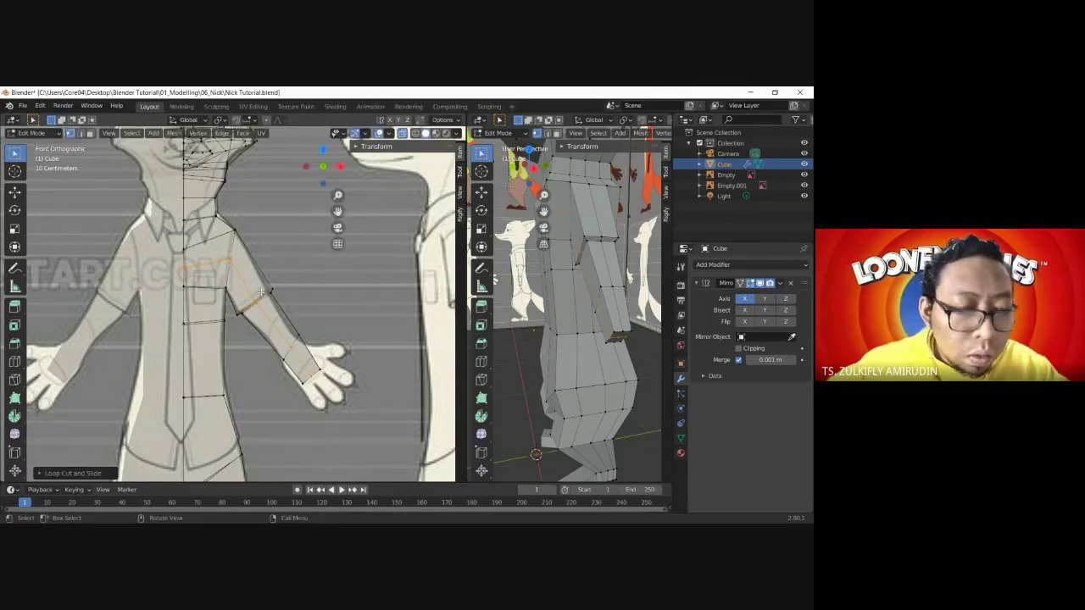
# - Add three more loops near the shoulder, then box-select the arm edges
pyautogui.hotkey('ctrl', 'r')
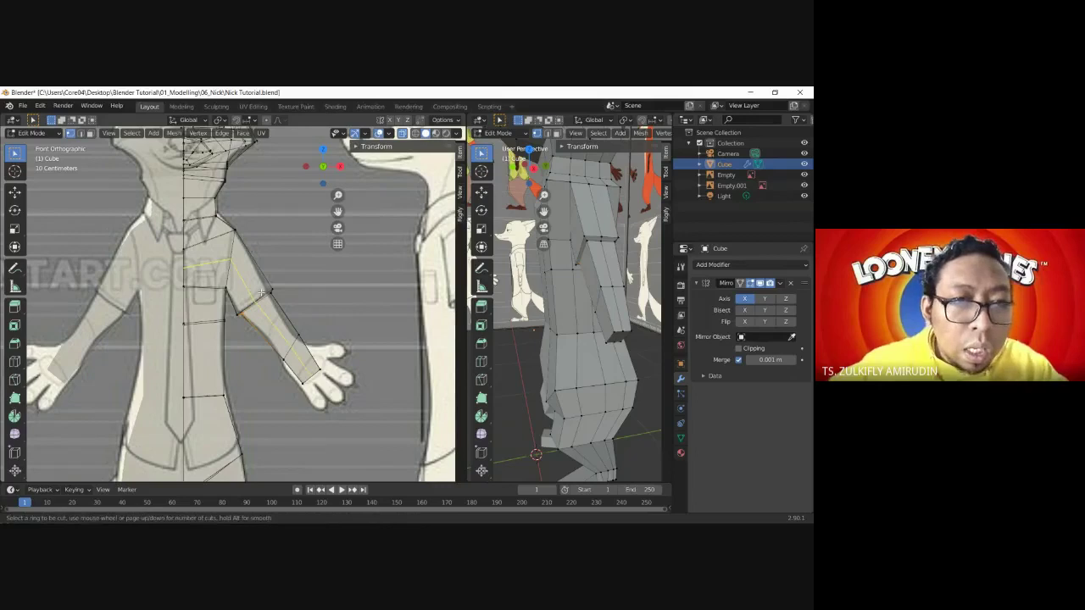
pyautogui.scroll(1, 262, 293)
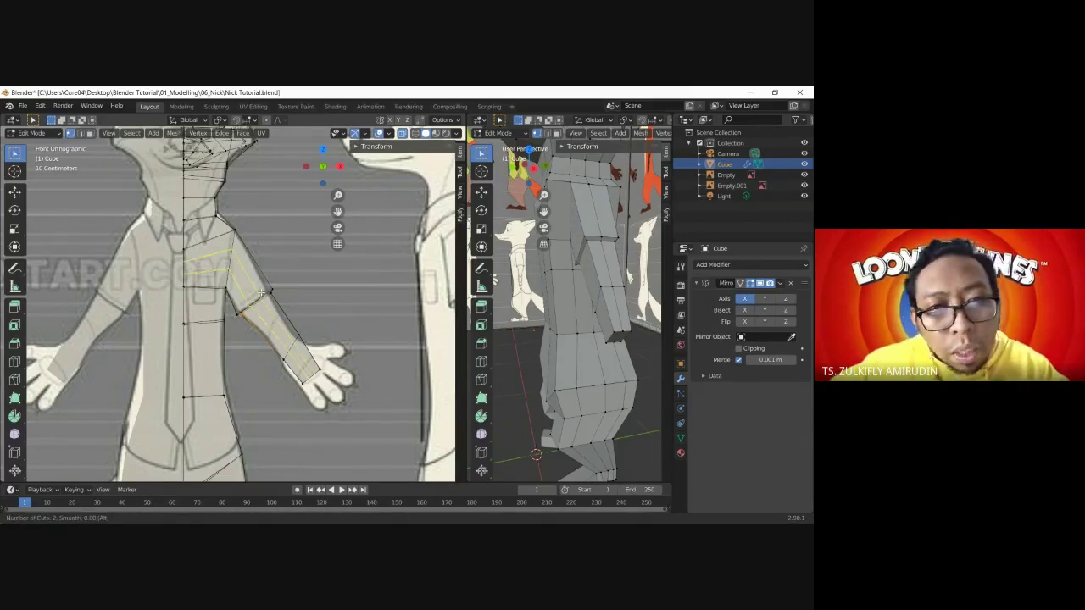
pyautogui.scroll(1, 261, 292)
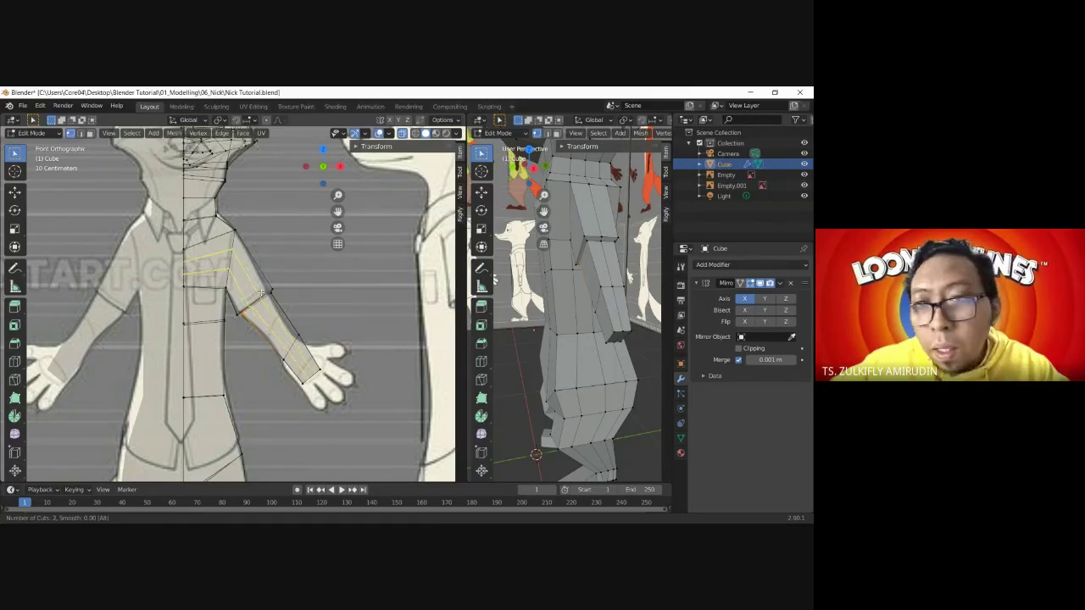
pyautogui.click(262, 294)
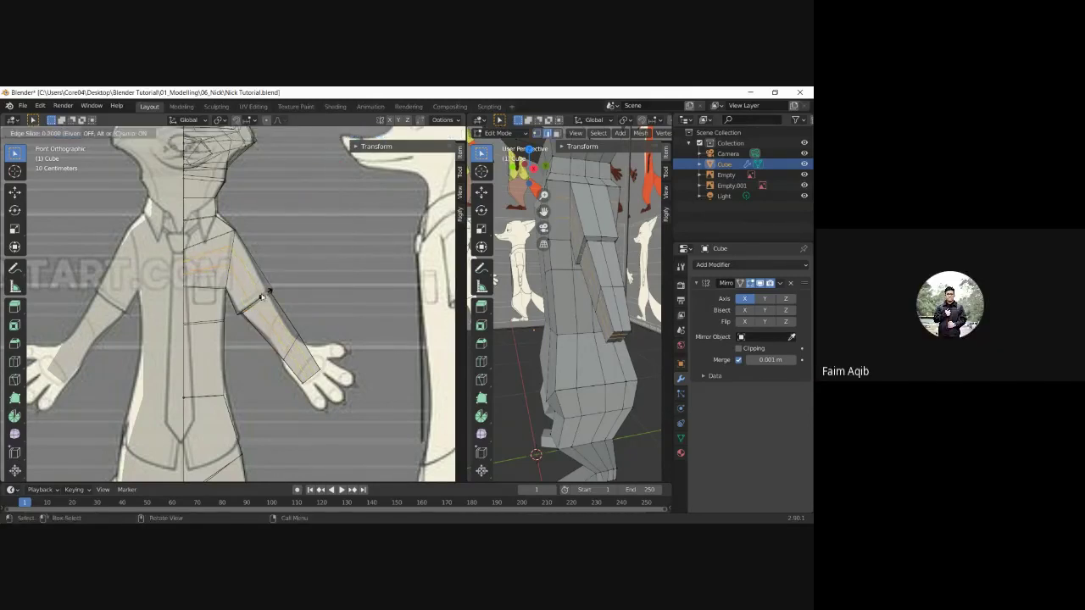
pyautogui.click(262, 295)
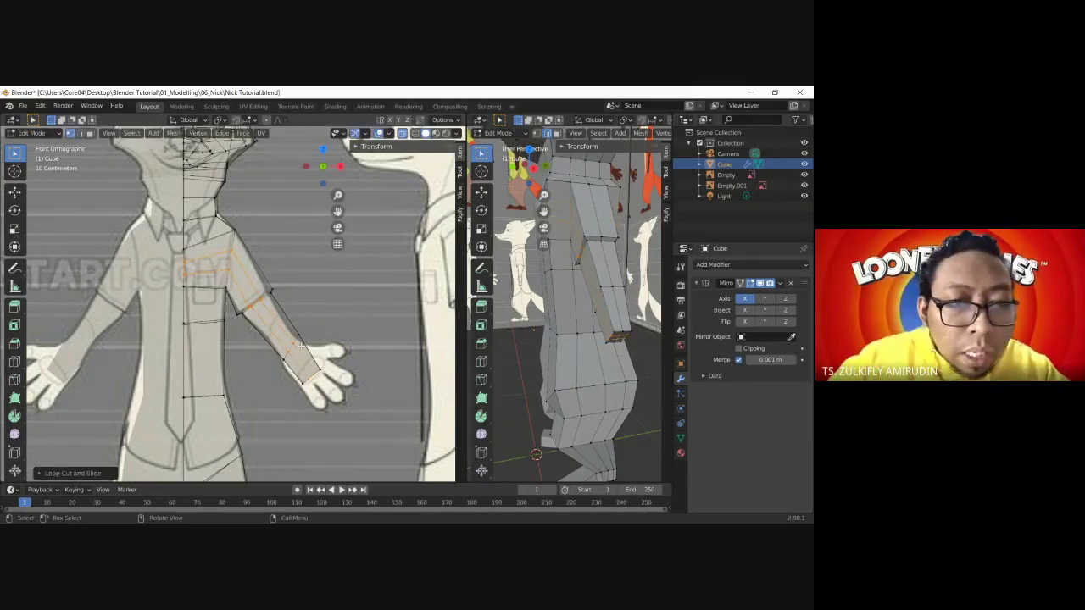
pyautogui.press('b')
pyautogui.moveTo(585, 241); pyautogui.dragTo(597, 254)
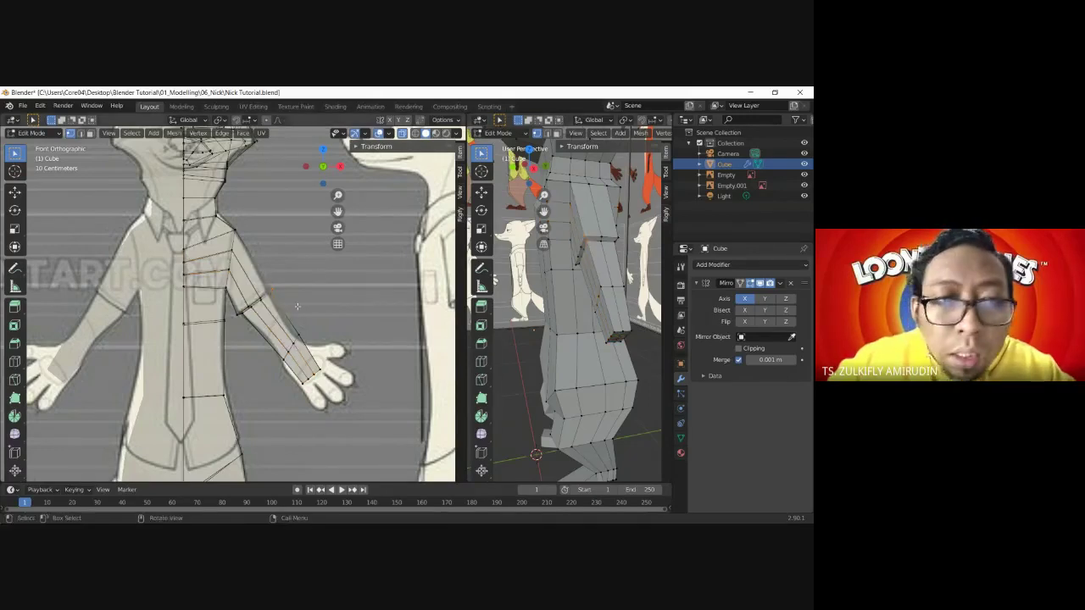
# - In top view, zoom in on the arm and reposition the selected arm vertex
pyautogui.press('KP_7')
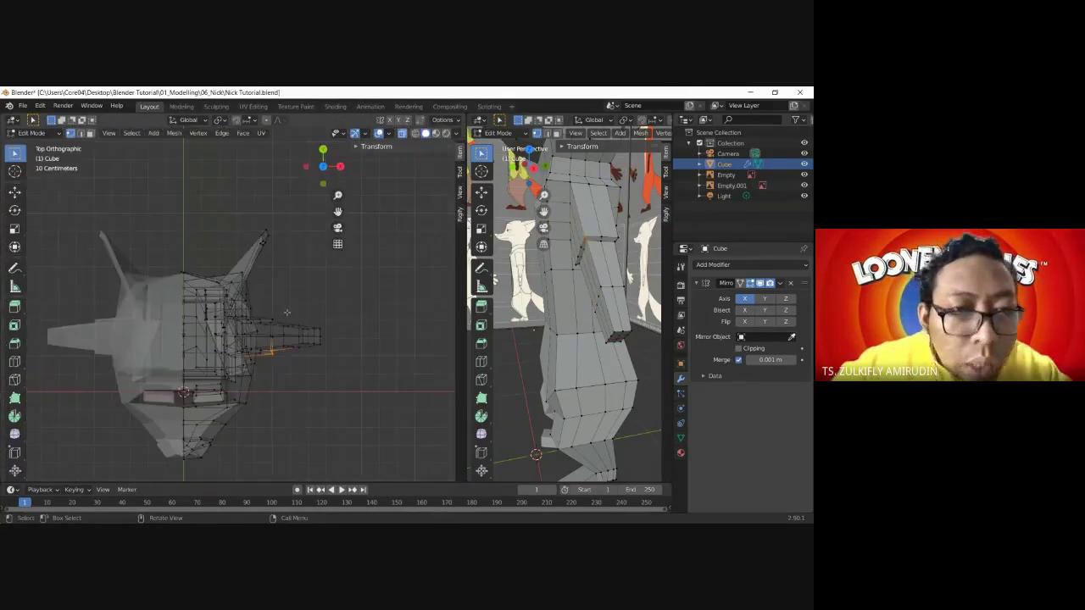
pyautogui.moveTo(337, 211); pyautogui.dragTo(340, 303)
pyautogui.scroll(2, 340, 303)
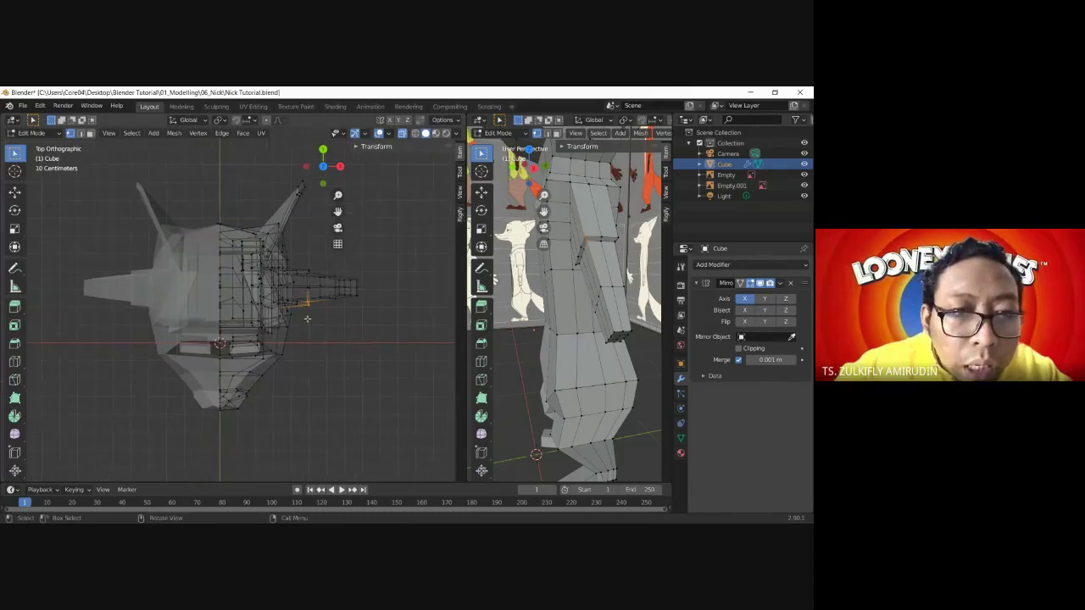
pyautogui.scroll(2, 340, 303)
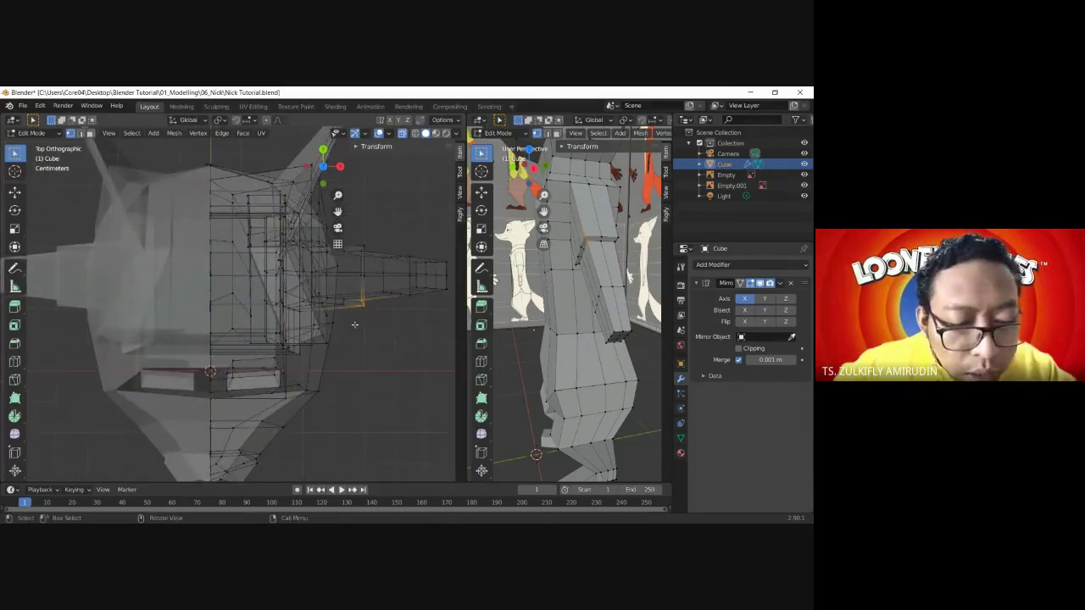
pyautogui.press('g')
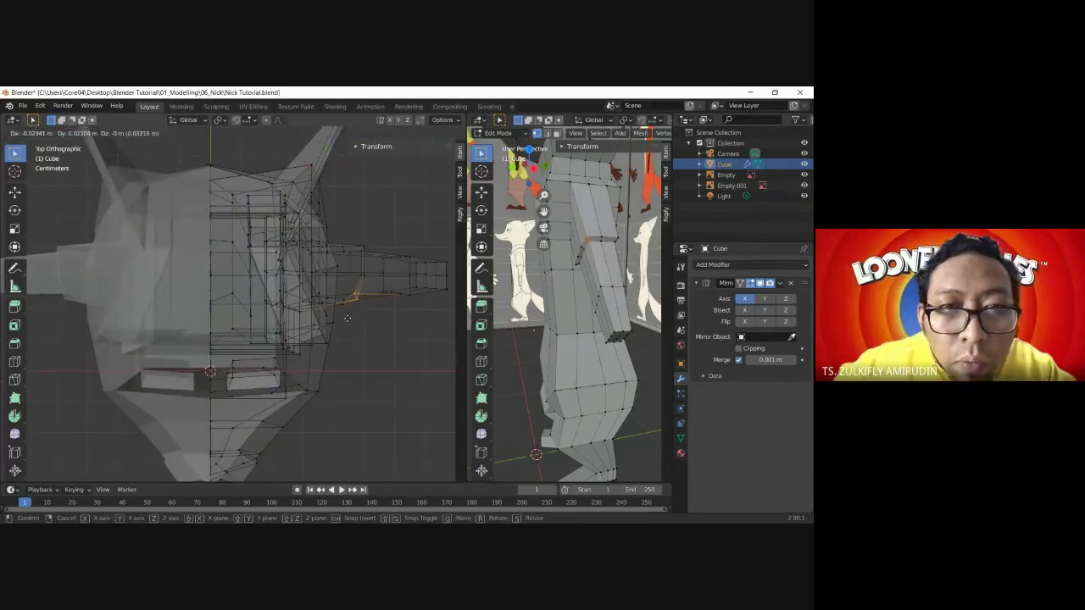
pyautogui.click(348, 319)
# - Reposition the vertices near the arm's end and at its tip
pyautogui.moveTo(622, 287); pyautogui.dragTo(563, 222, button='middle')
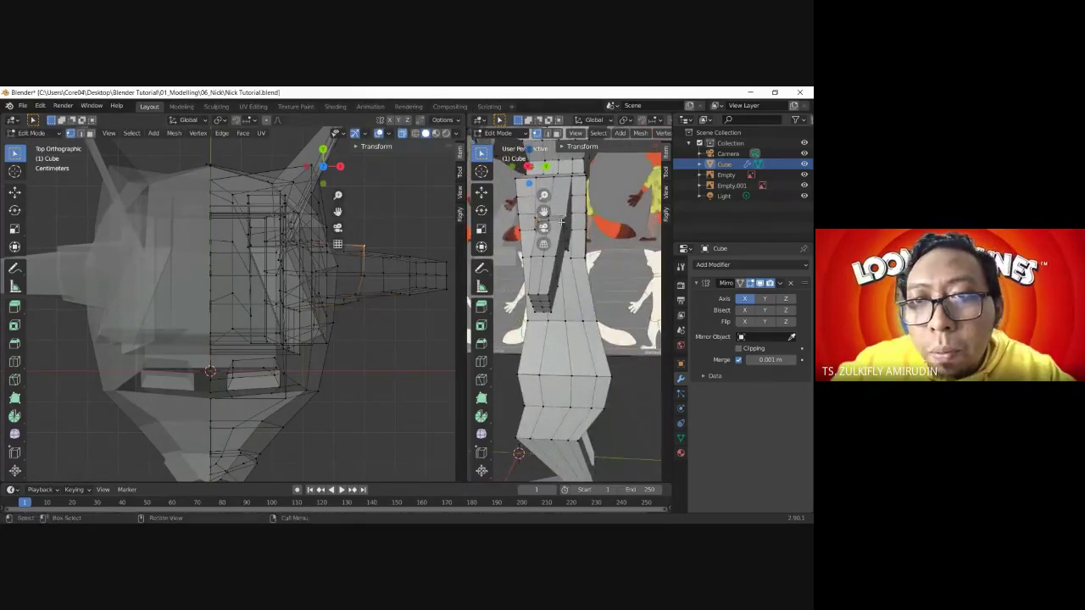
pyautogui.click(359, 252)
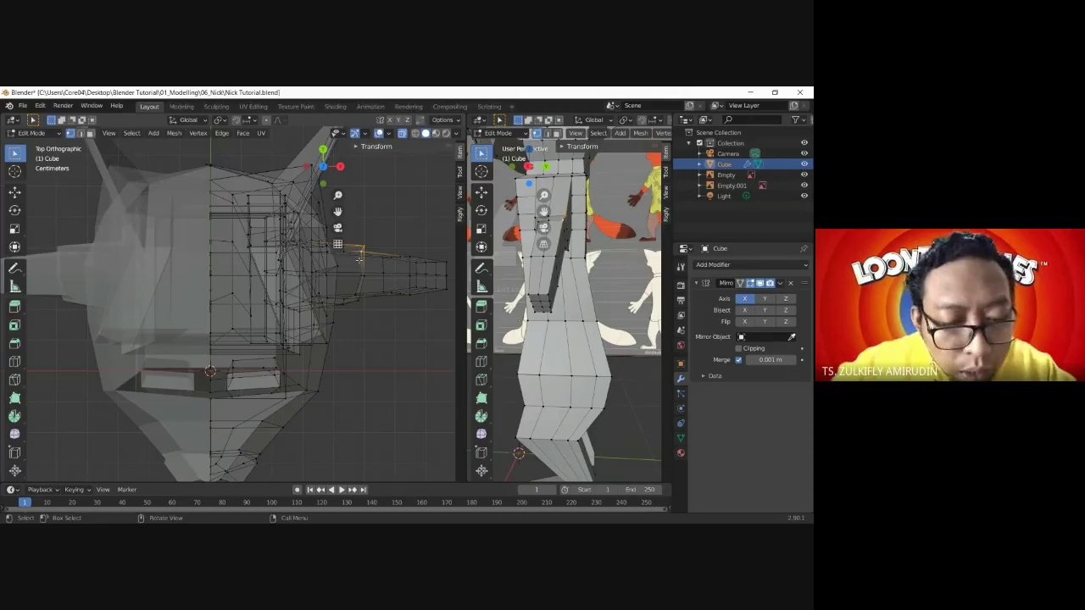
pyautogui.press('g')
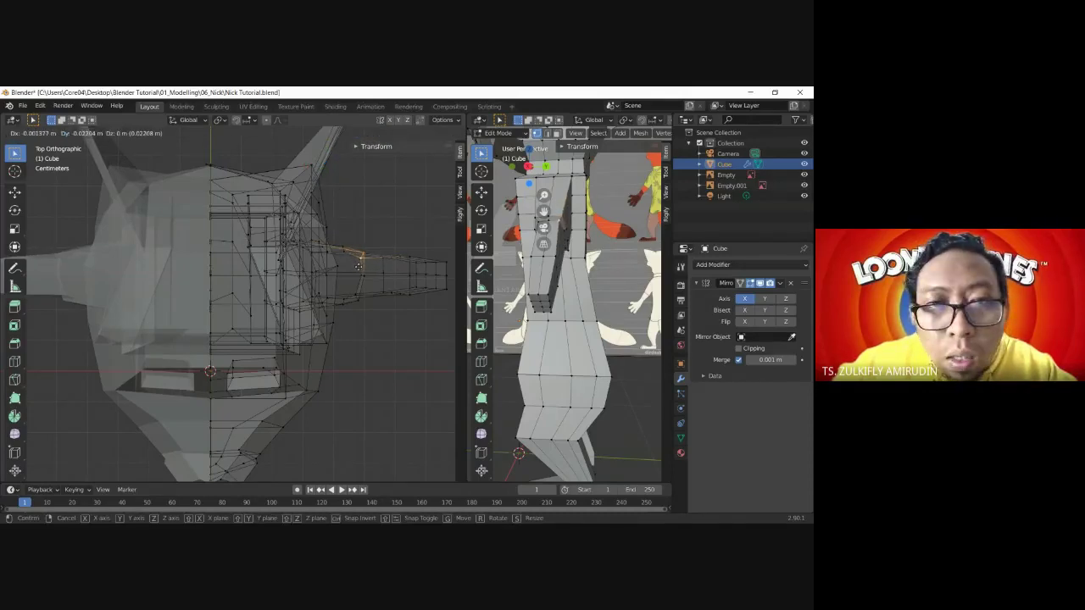
pyautogui.click(359, 266)
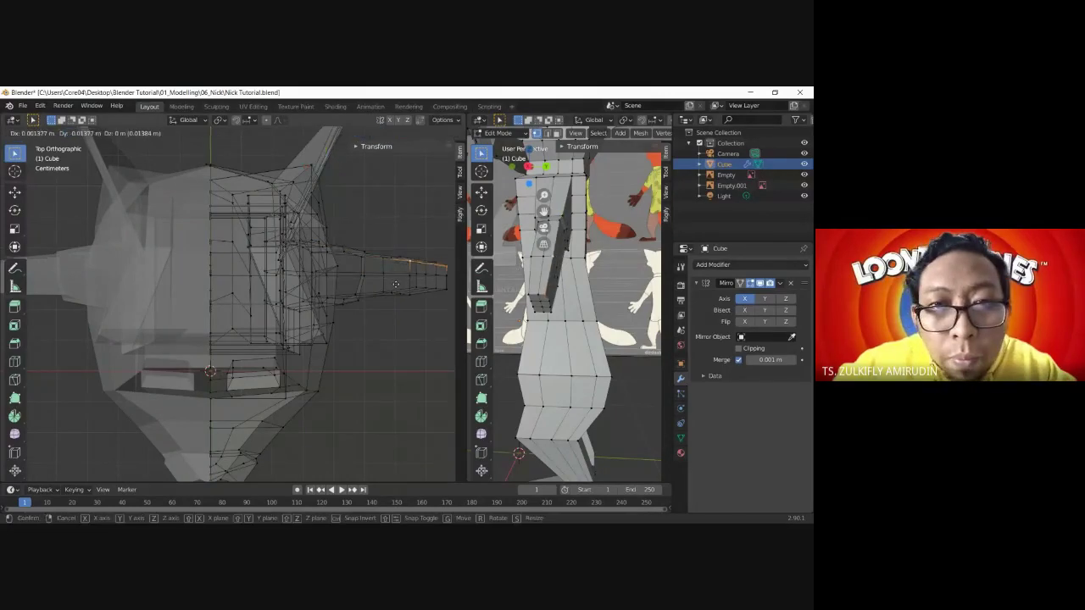
pyautogui.moveTo(543, 288); pyautogui.dragTo(573, 288, button='middle')
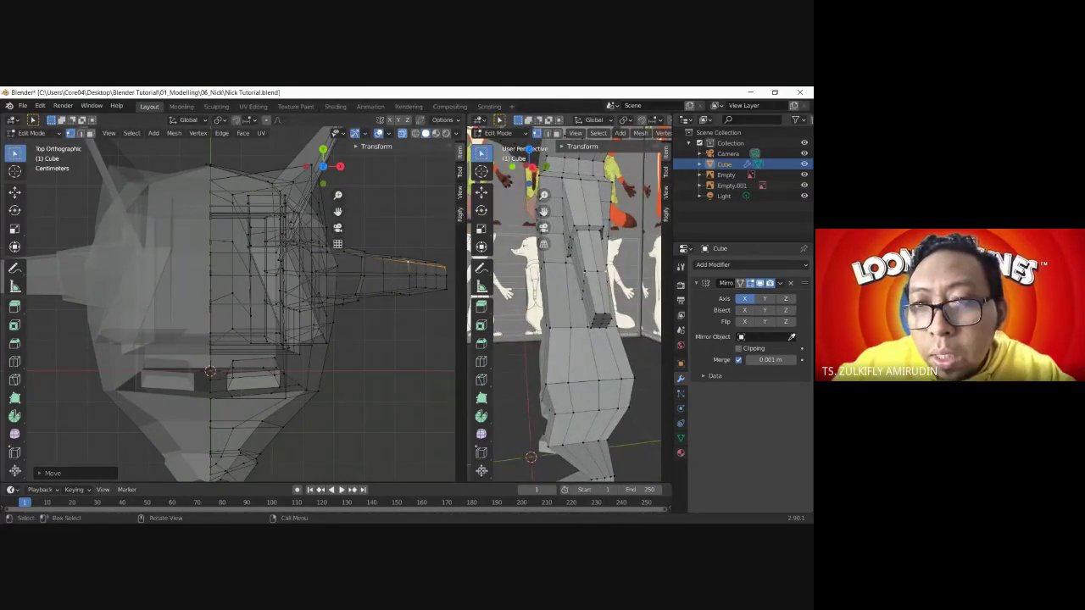
pyautogui.click(409, 292)
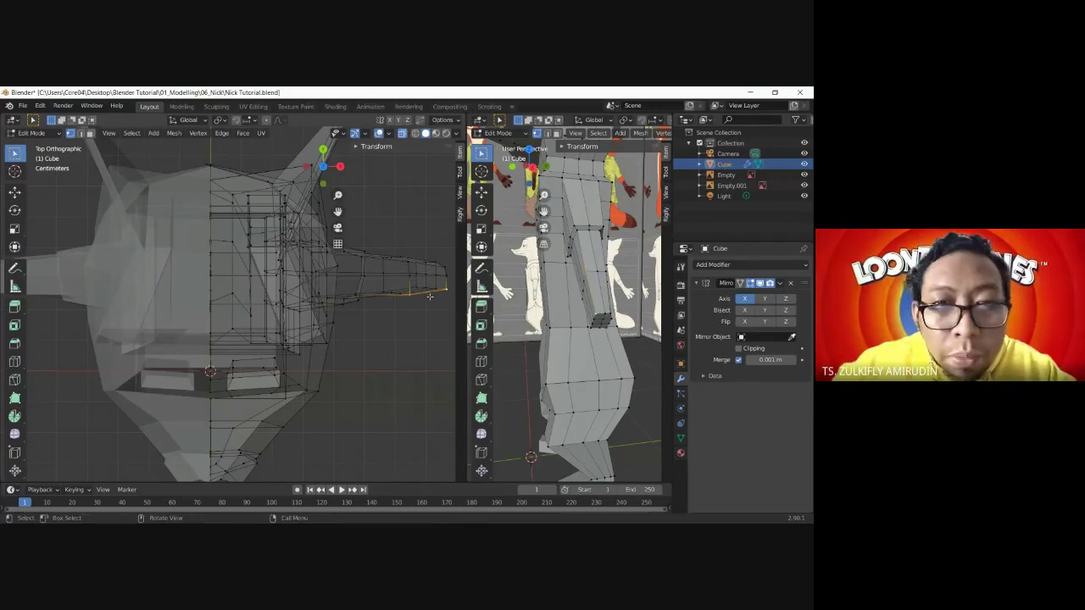
pyautogui.press('g')
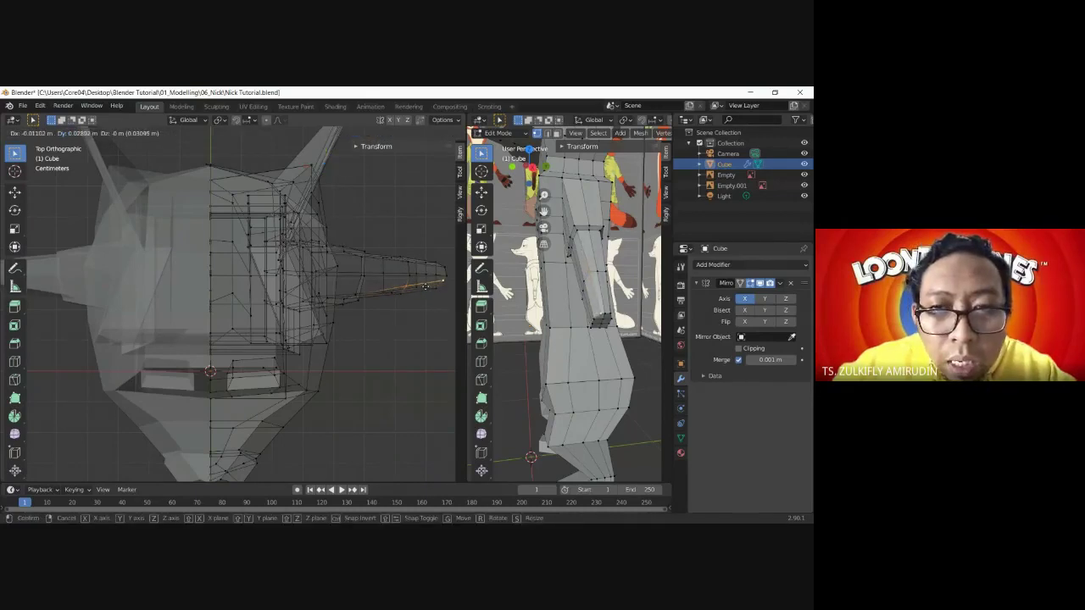
pyautogui.click(425, 287)
# - Select a vertex at the arm's tip and add the next arm edge to the selection
pyautogui.moveTo(560, 288)
pyautogui.mouseDown(button='middle')
pyautogui.moveTo(585, 270)
pyautogui.moveTo(557, 245)
pyautogui.mouseUp(button='middle')
pyautogui.click(415, 287)
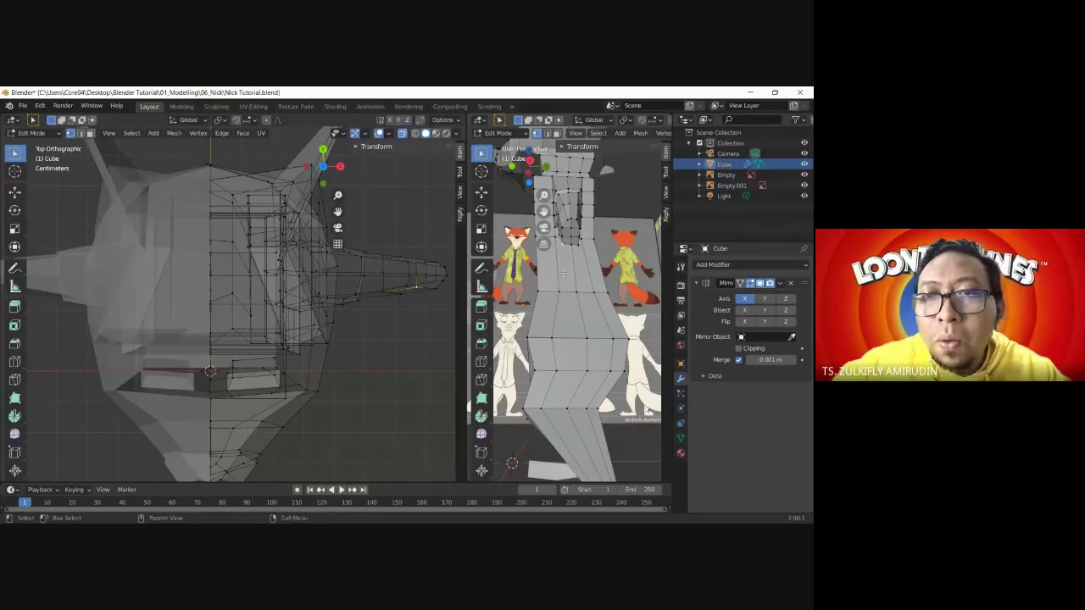
pyautogui.scroll(3, 559, 271)
pyautogui.moveTo(558, 271)
pyautogui.mouseDown(button='middle')
pyautogui.moveTo(516, 244)
pyautogui.moveTo(551, 250)
pyautogui.mouseUp(button='middle')
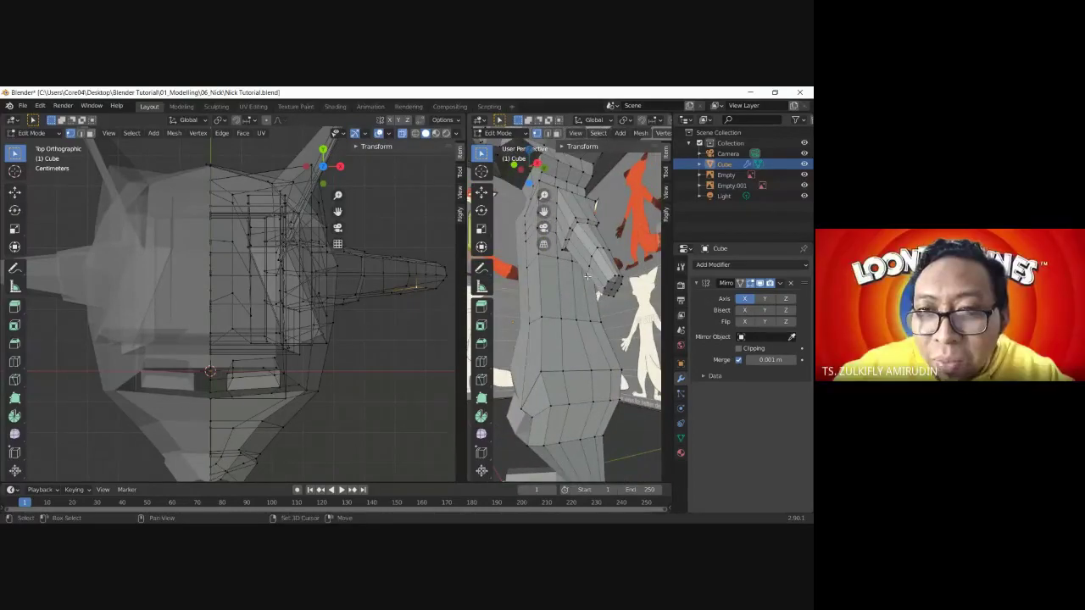
pyautogui.keyDown('shift'); pyautogui.click(383, 295); pyautogui.keyUp('shift')
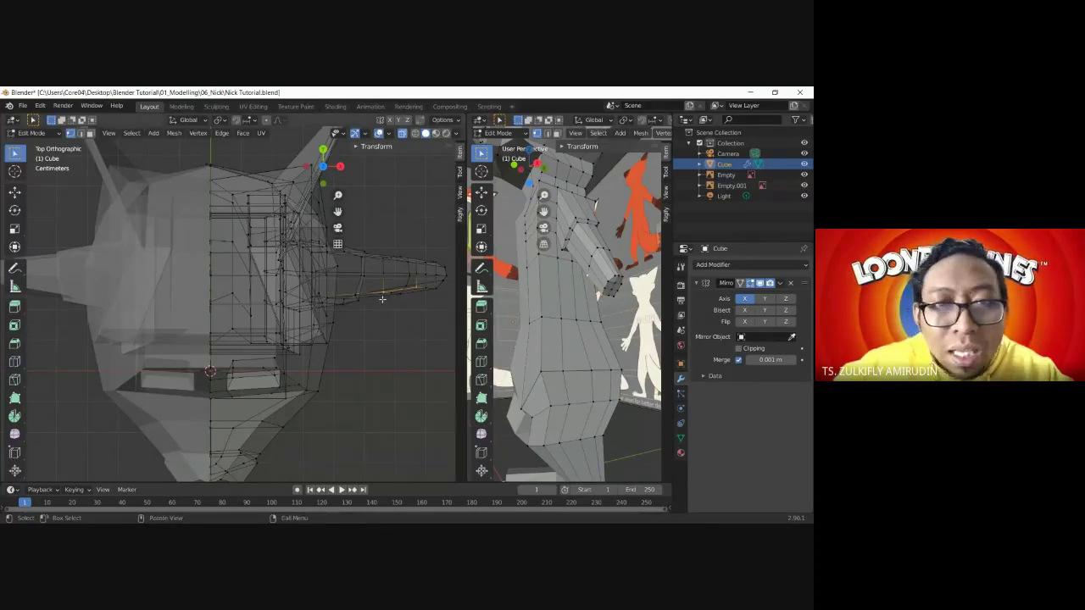
# - Move the selected arm edge, orbit to check it from the side, then deselect
pyautogui.press('g')
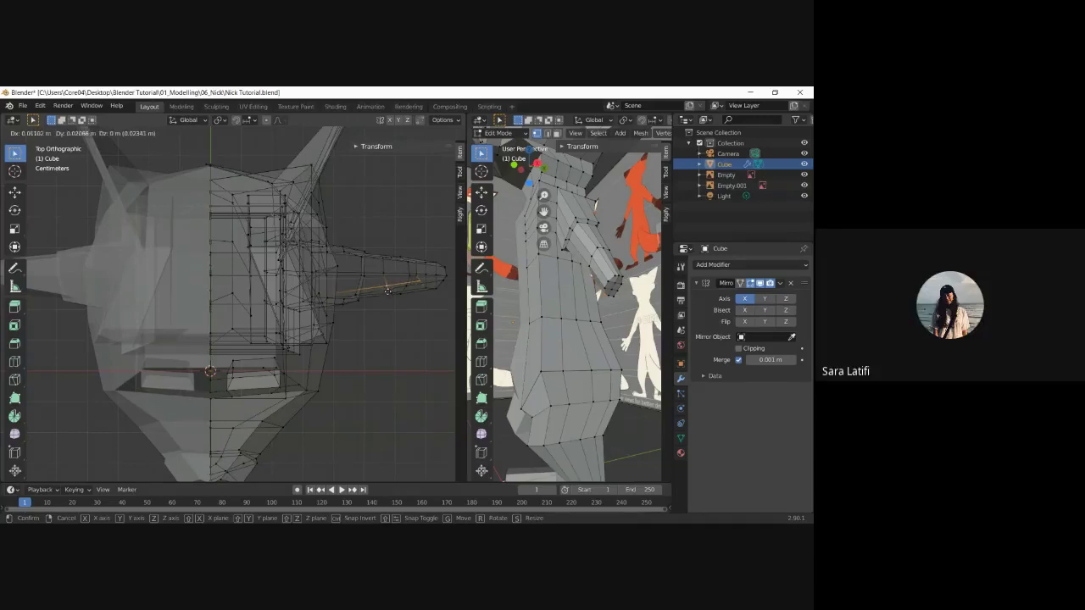
pyautogui.click(387, 290)
pyautogui.moveTo(542, 305); pyautogui.dragTo(550, 330, button='middle')
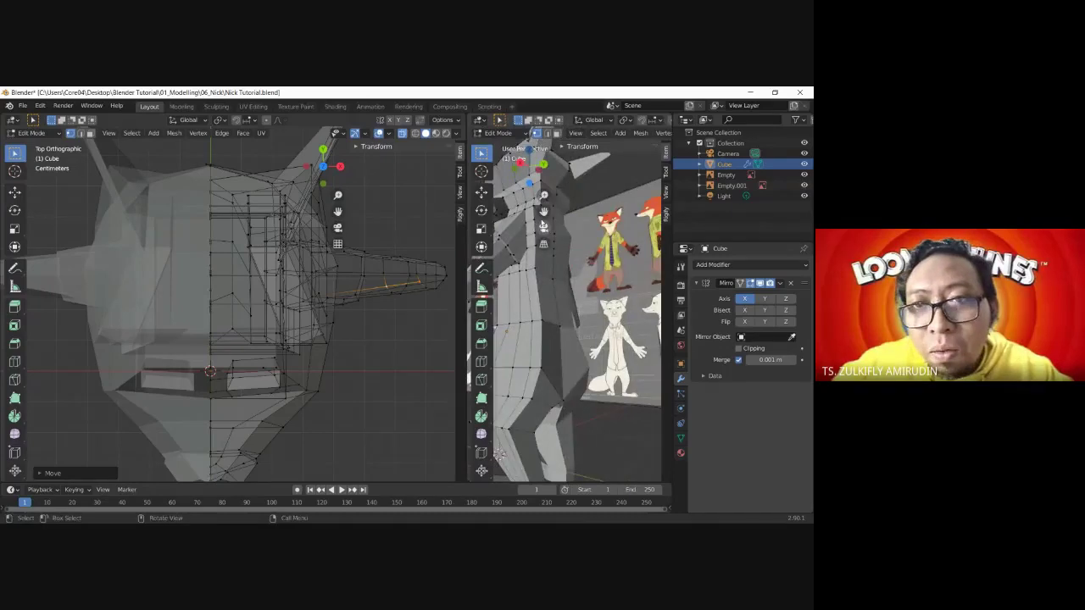
pyautogui.moveTo(550, 330); pyautogui.dragTo(603, 223, button='middle')
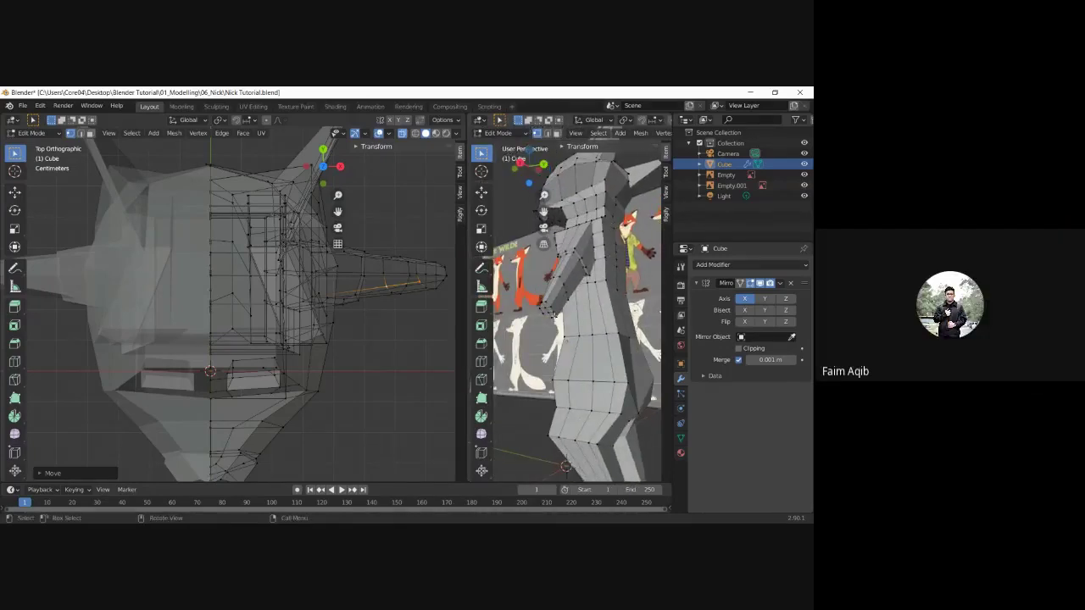
pyautogui.hotkey('alt', 'a')
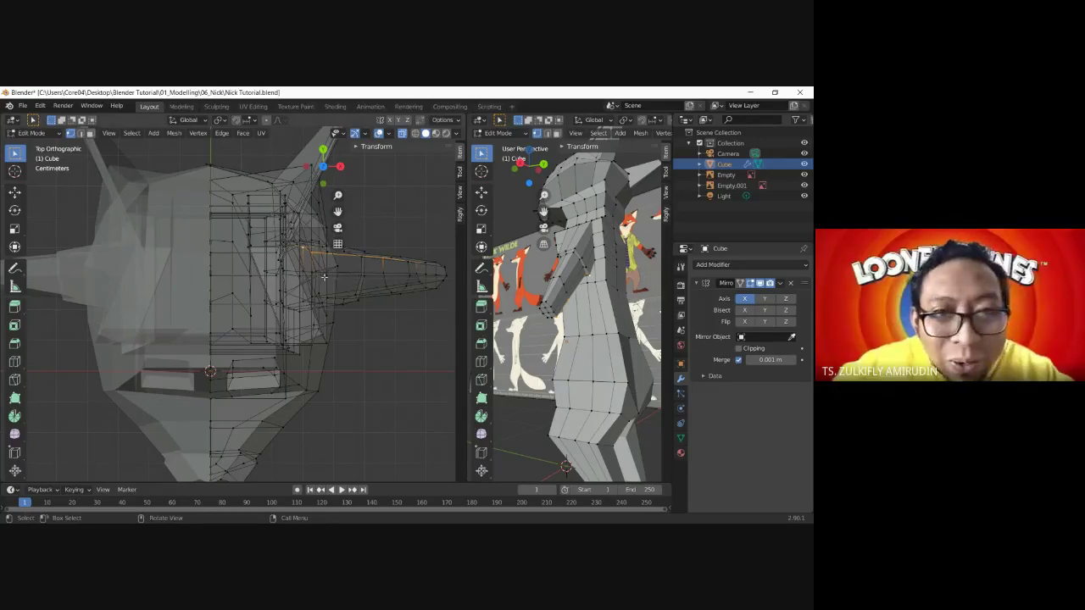
# - Reposition the arm vertices and the arm tip, checking from several angles
pyautogui.press('g')
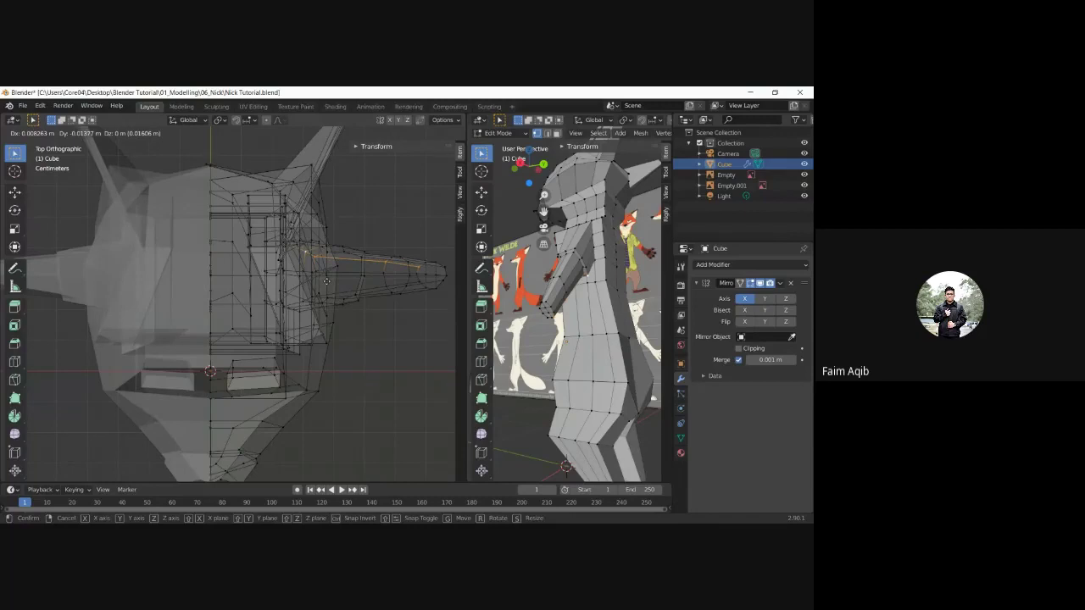
pyautogui.click(326, 283)
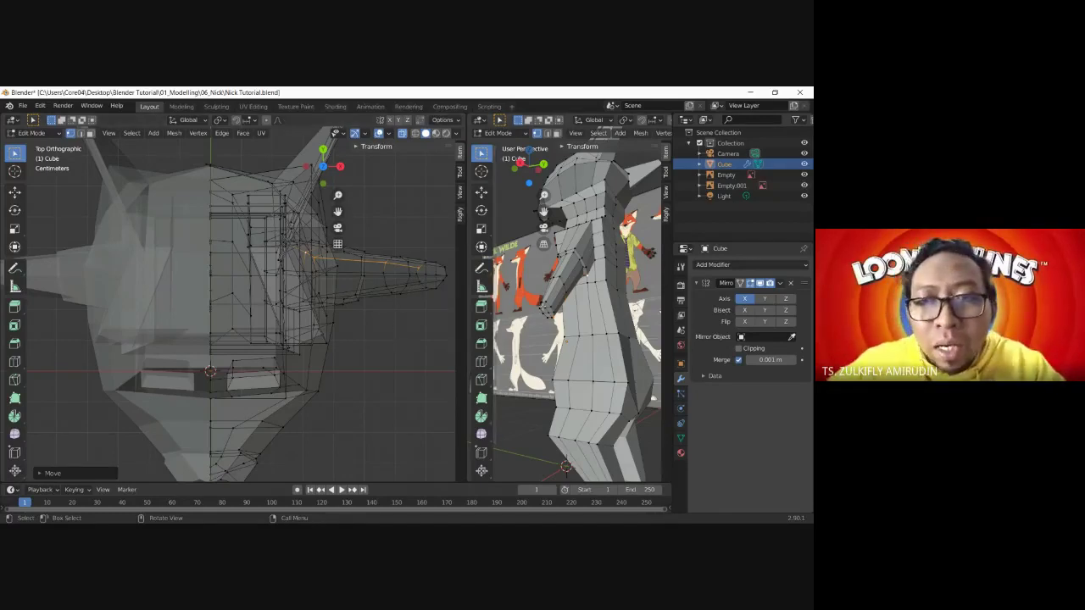
pyautogui.moveTo(568, 322)
pyautogui.mouseDown(button='middle')
pyautogui.moveTo(593, 322)
pyautogui.moveTo(590, 310)
pyautogui.mouseUp(button='middle')
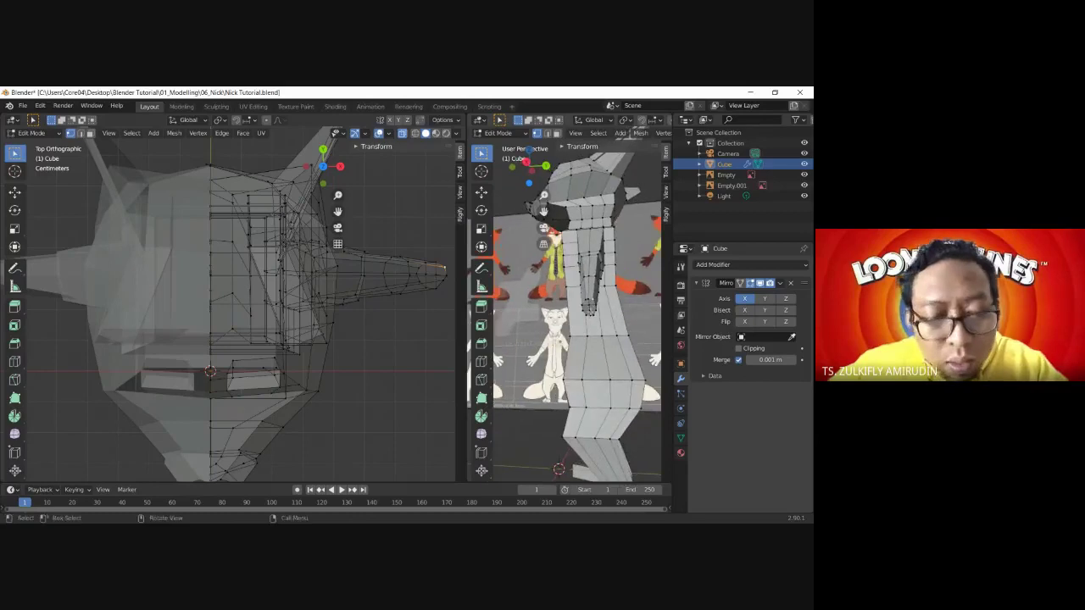
pyautogui.press('g')
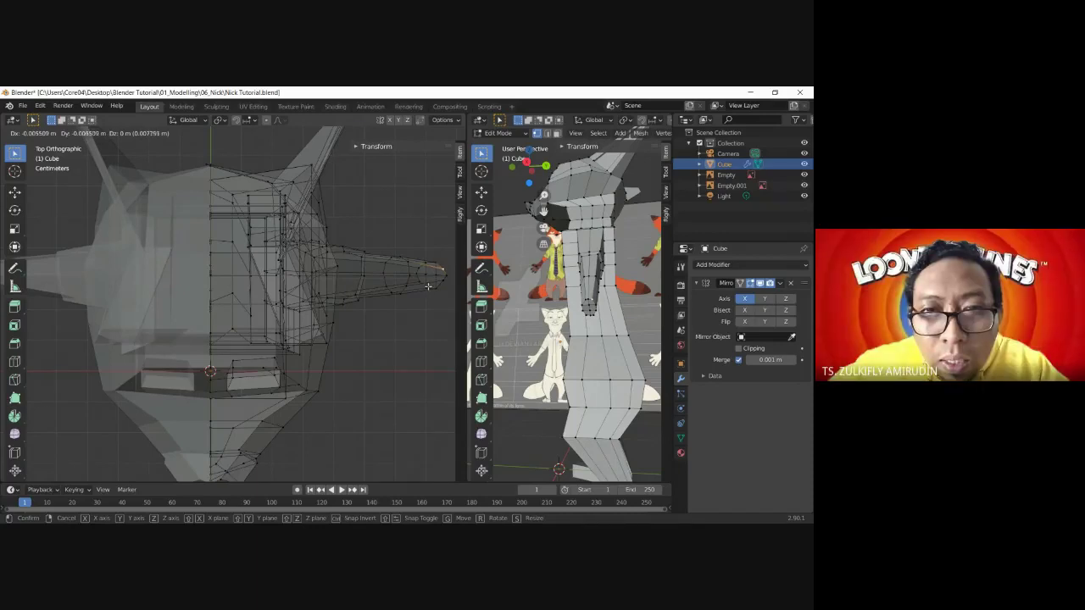
pyautogui.click(428, 286)
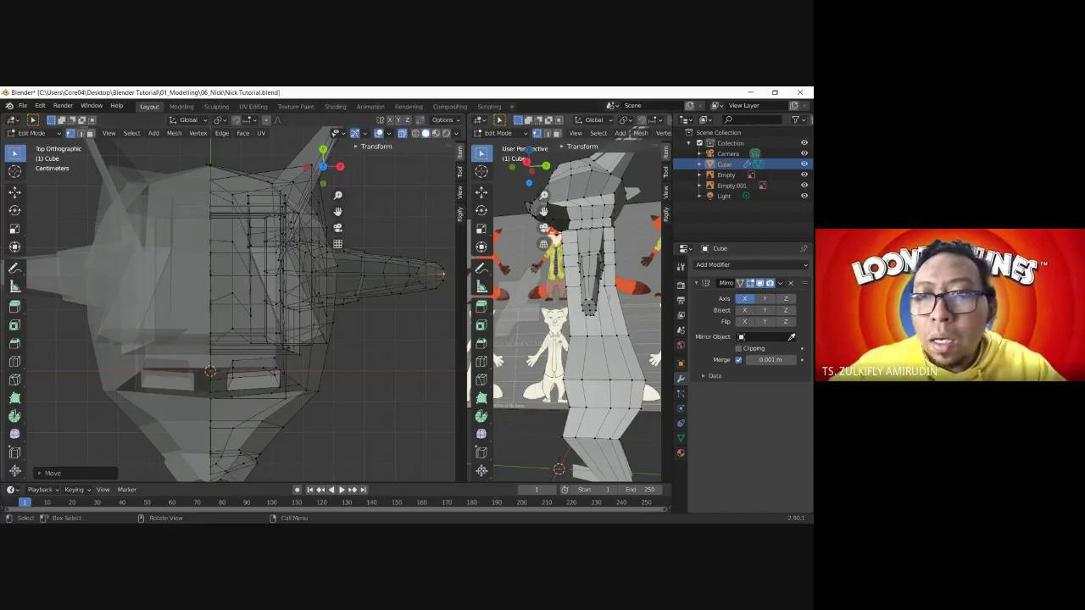
pyautogui.moveTo(519, 269); pyautogui.dragTo(622, 269, button='middle')
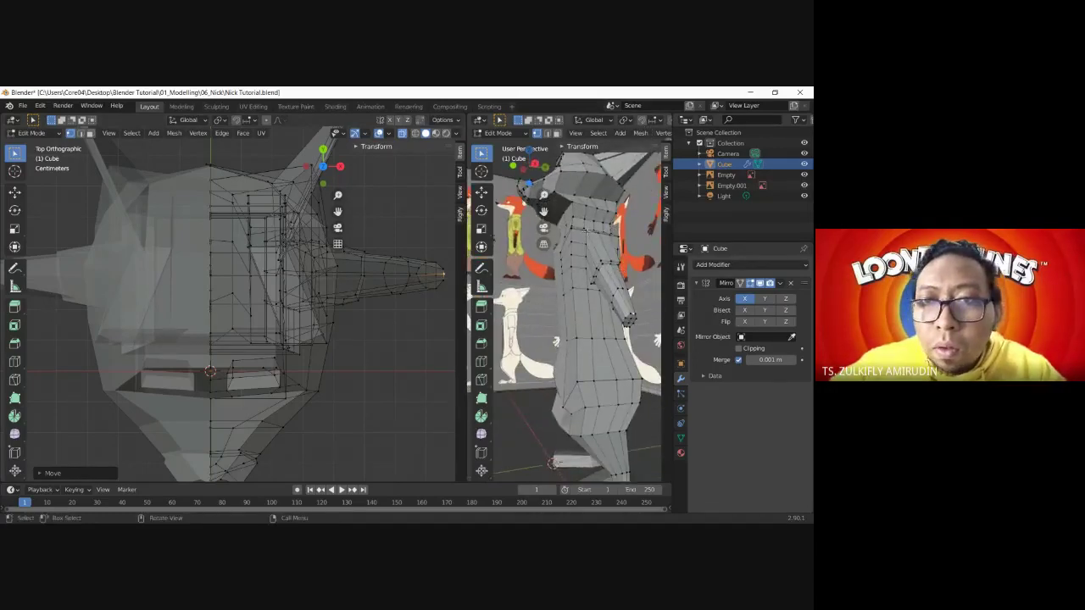
pyautogui.moveTo(621, 269); pyautogui.dragTo(591, 269, button='middle')
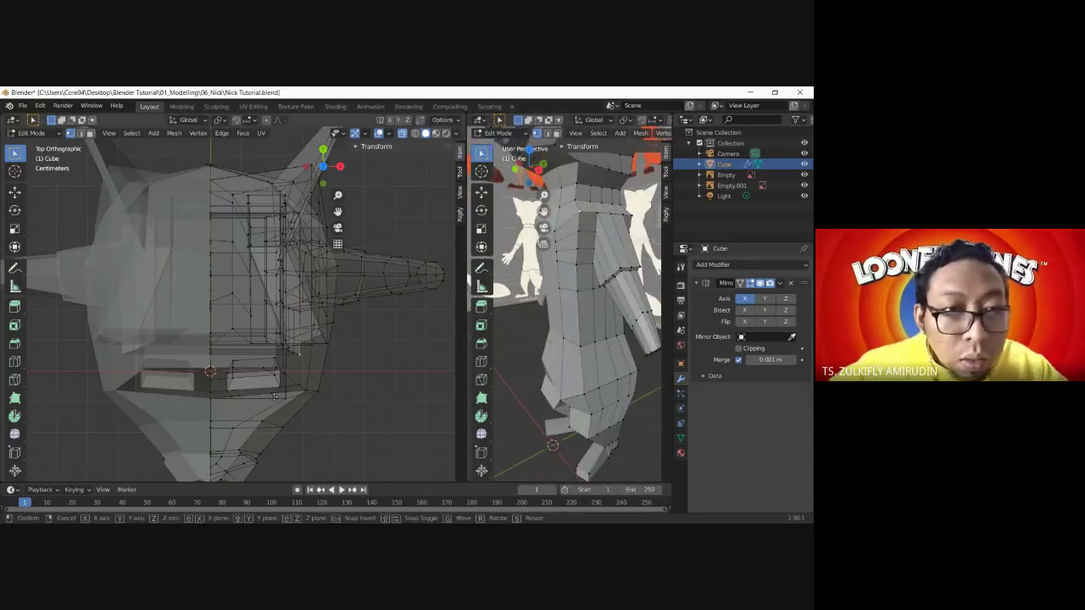
# - Move selected vertices, then box-select the vertices below the arm and shift them right
pyautogui.press('g')
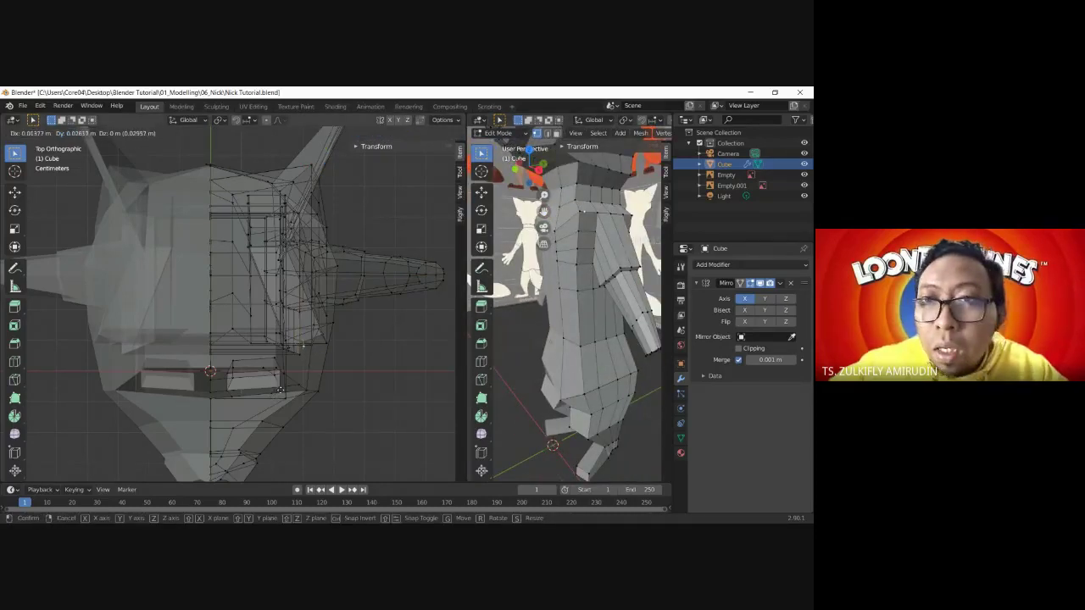
pyautogui.click(309, 392)
pyautogui.press('b')
pyautogui.moveTo(299, 351); pyautogui.dragTo(286, 397)
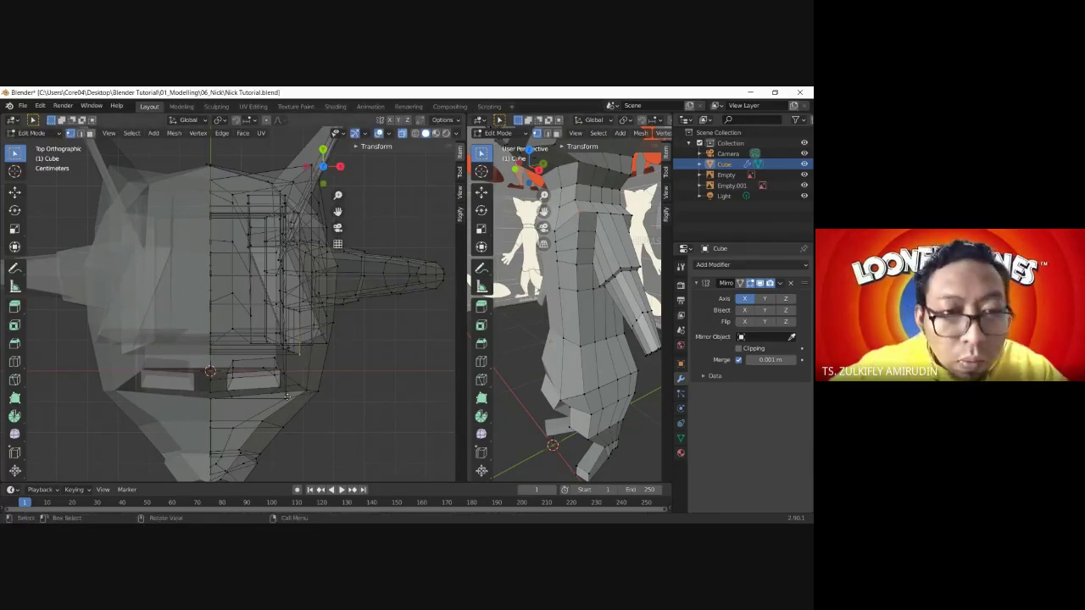
pyautogui.press('g')
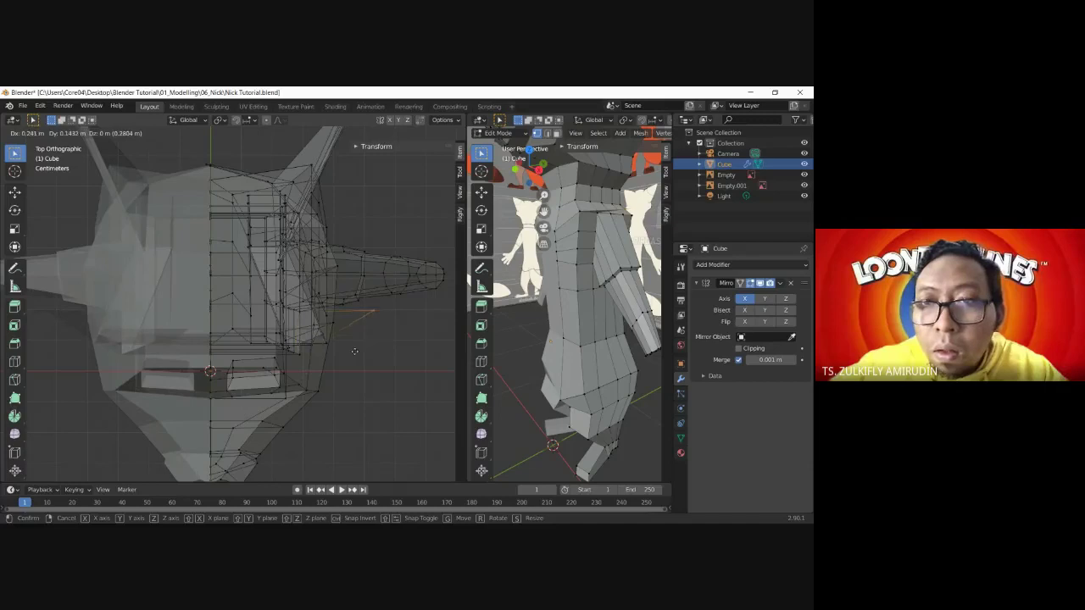
pyautogui.click(399, 338)
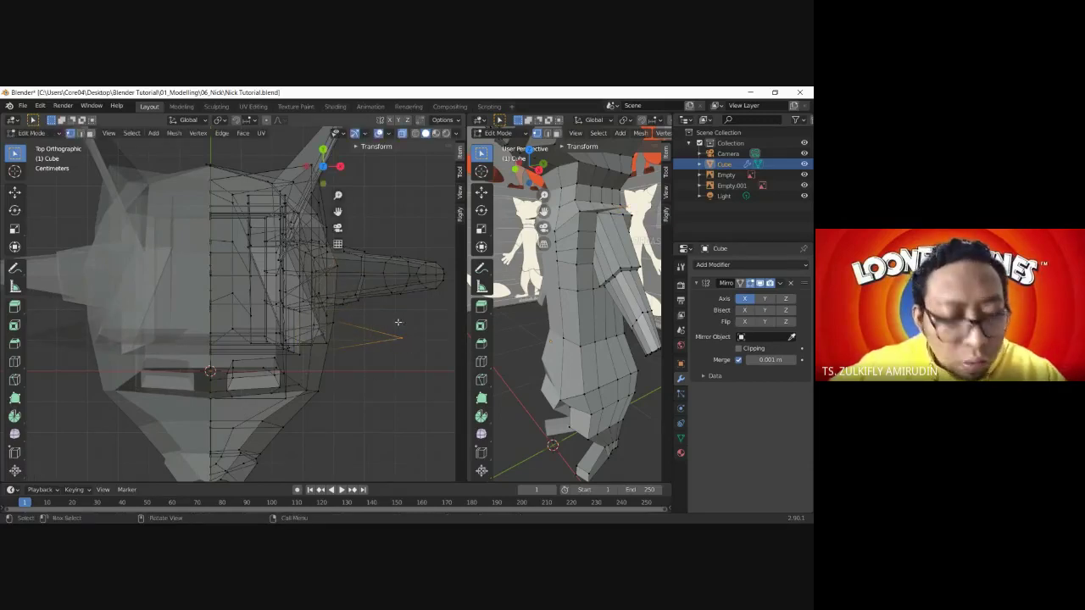
# - Dissolve the stray edge, refine the armpit vertex over several moves, and switch to front orthographic view
pyautogui.hotkey('ctrl', 'x')
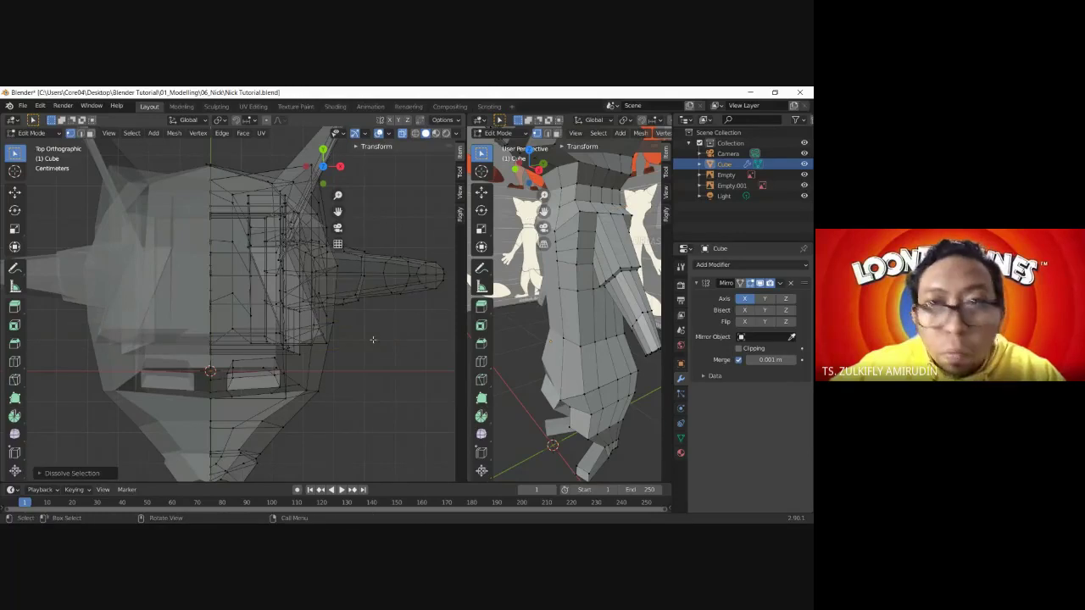
pyautogui.click(303, 342)
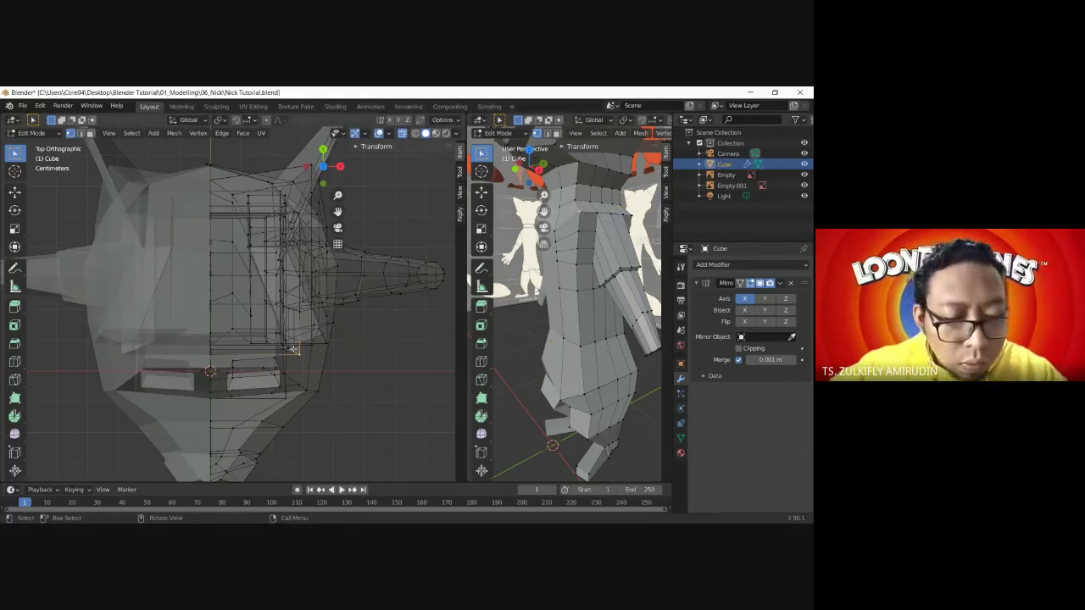
pyautogui.press('g')
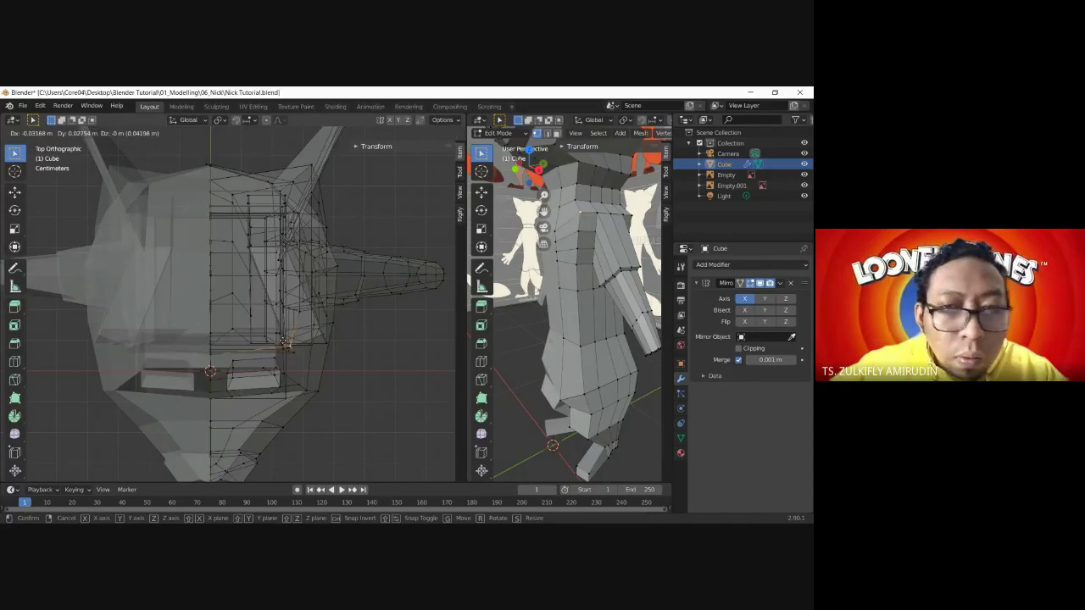
pyautogui.click(283, 342)
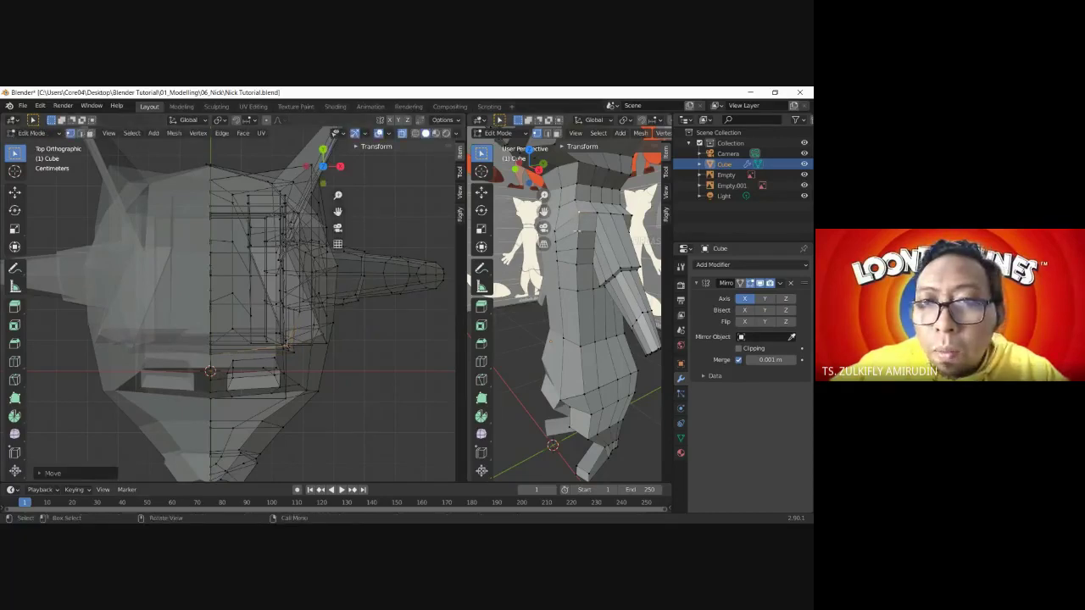
pyautogui.press('g')
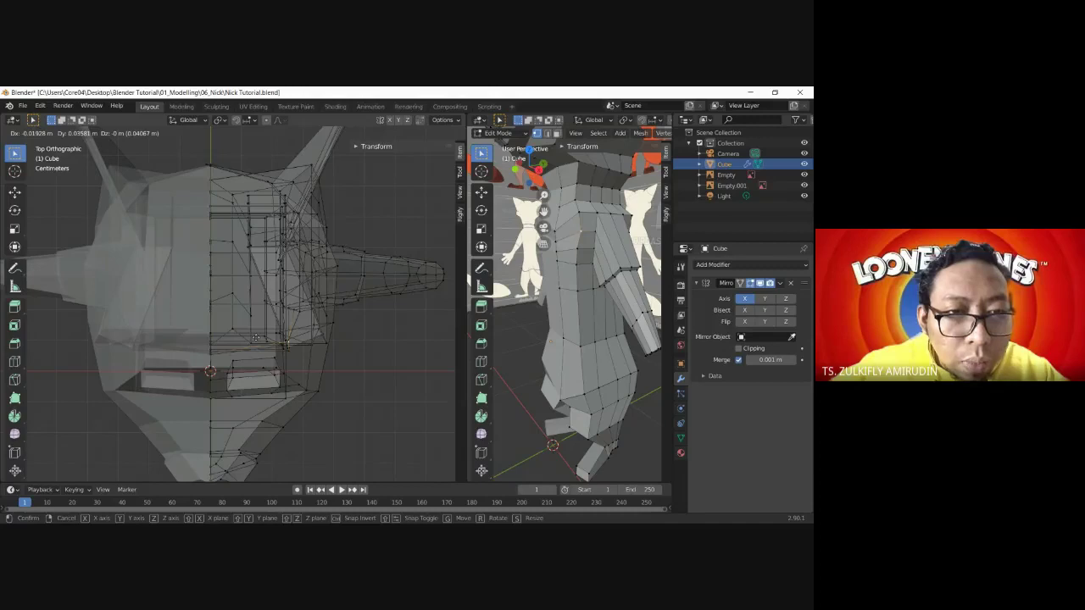
pyautogui.click(253, 338)
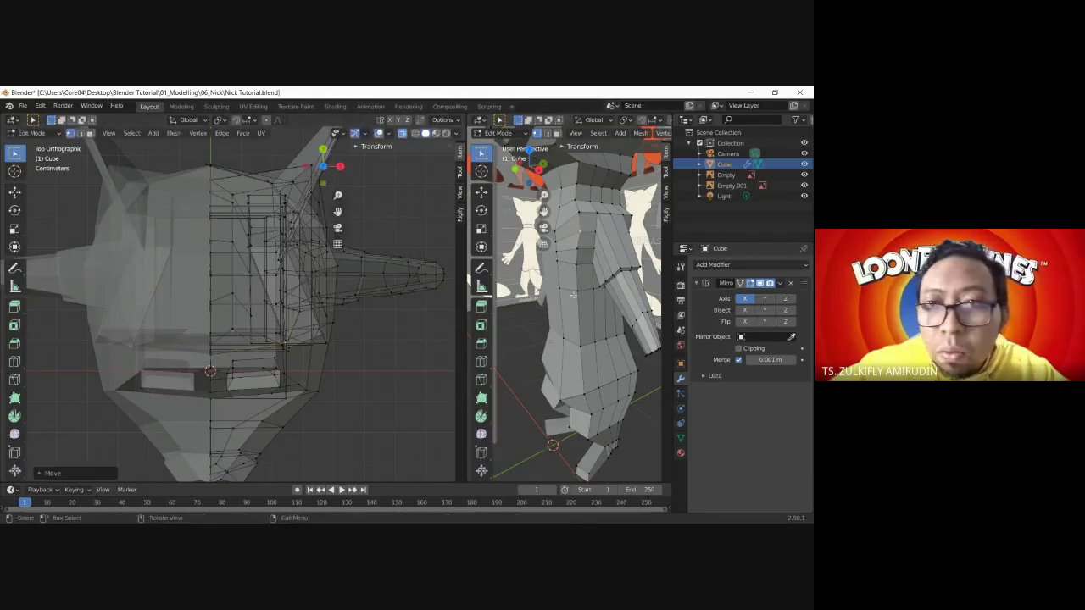
pyautogui.press('g')
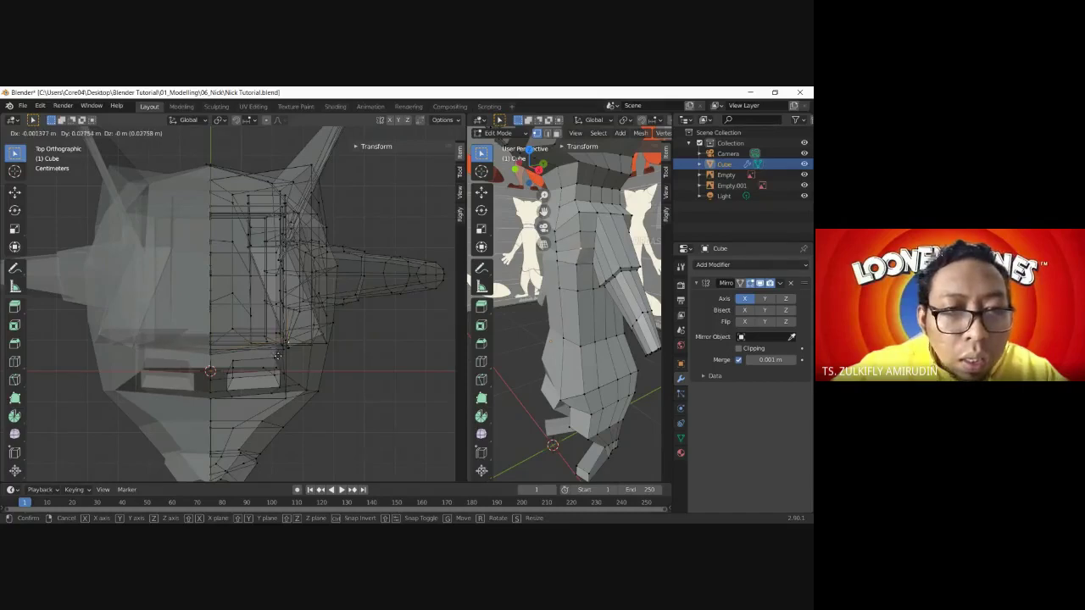
pyautogui.click(275, 355)
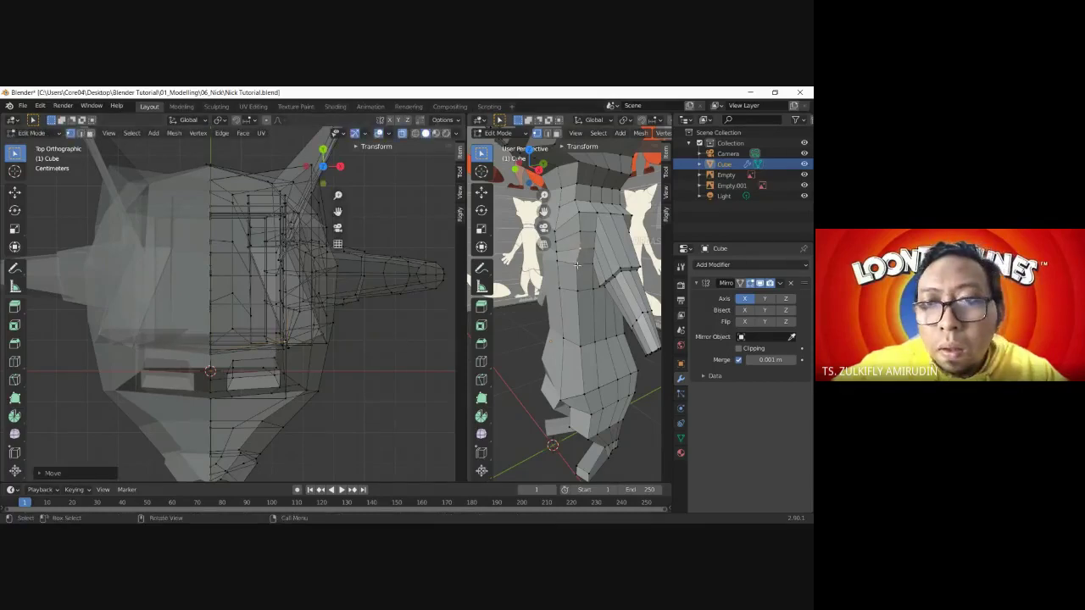
pyautogui.press('g')
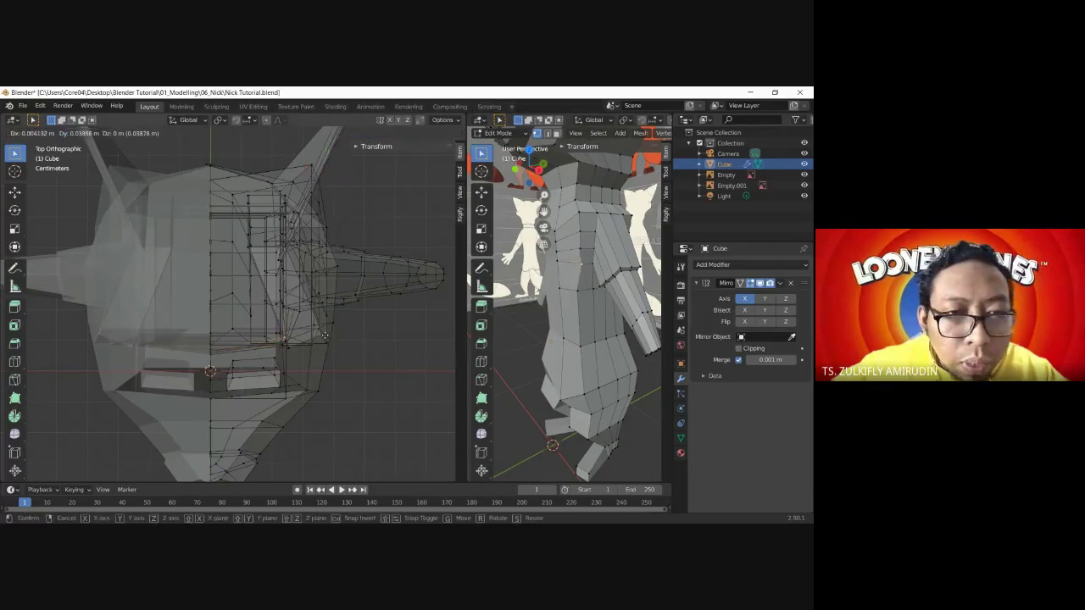
pyautogui.click(324, 336)
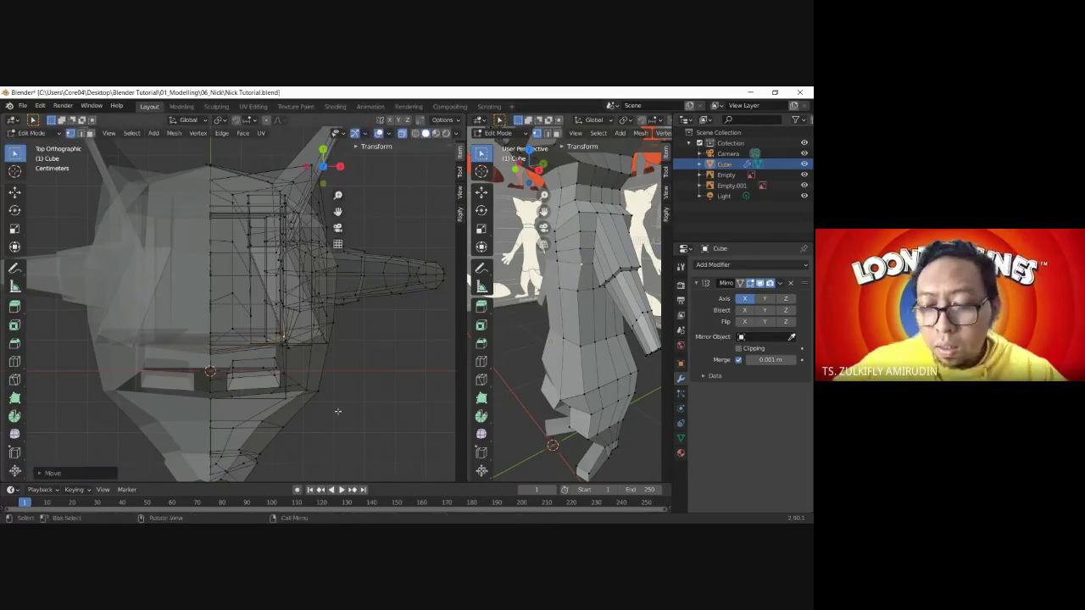
pyautogui.press('KP_1')
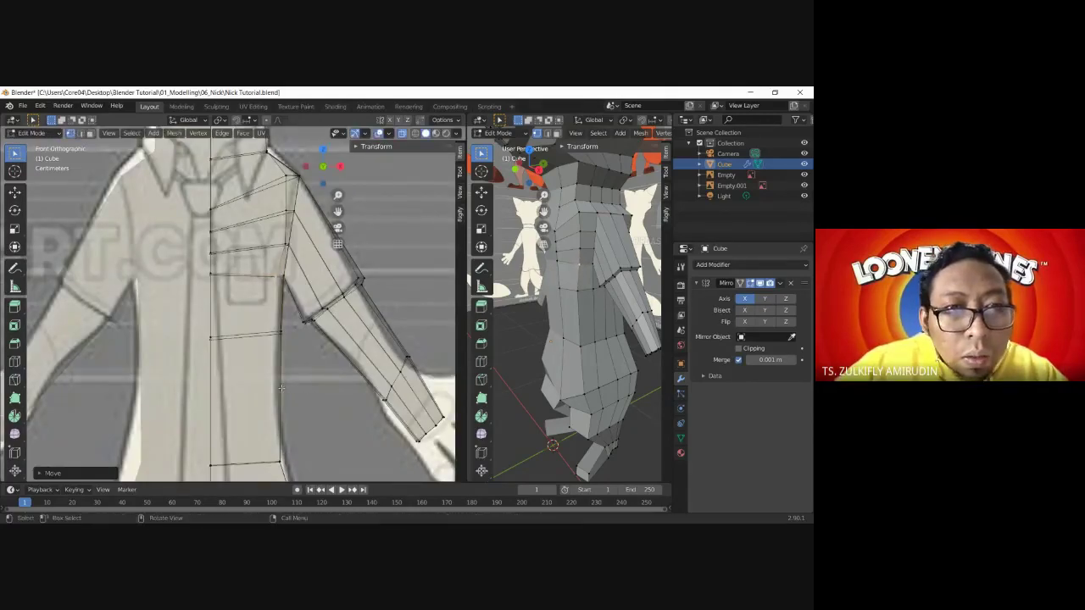
# - Adjust the arm vertices in the front view
pyautogui.press('g')
pyautogui.click(271, 339)
pyautogui.press('g')
pyautogui.click(273, 246)
pyautogui.scroll(-2, 374, 363)
pyautogui.scroll(2, 373, 362)
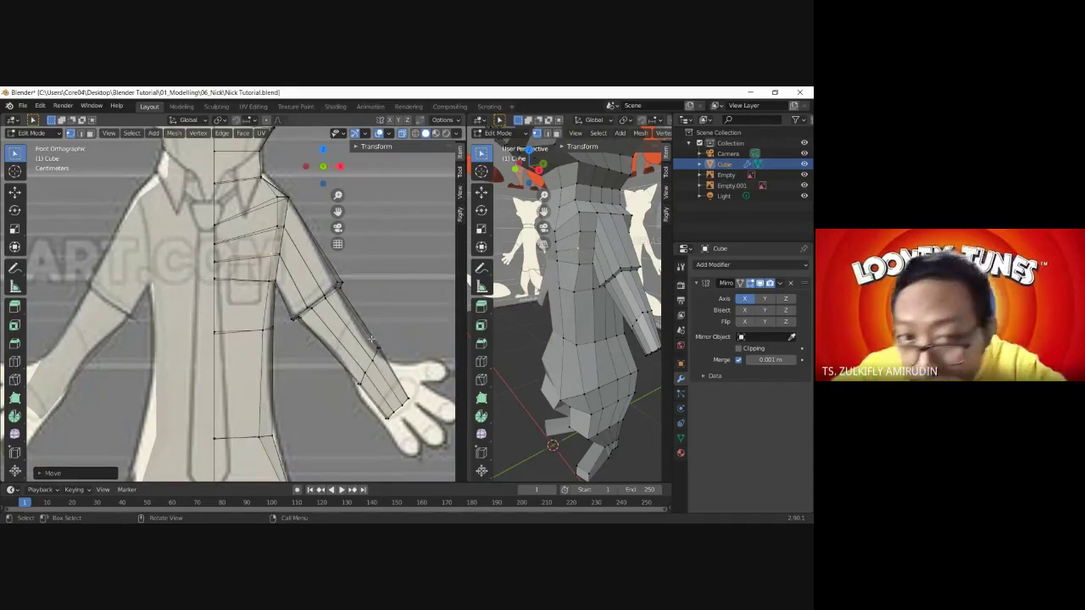
# - Box-select two forearm vertices and place them along the reference outline
pyautogui.press('b')
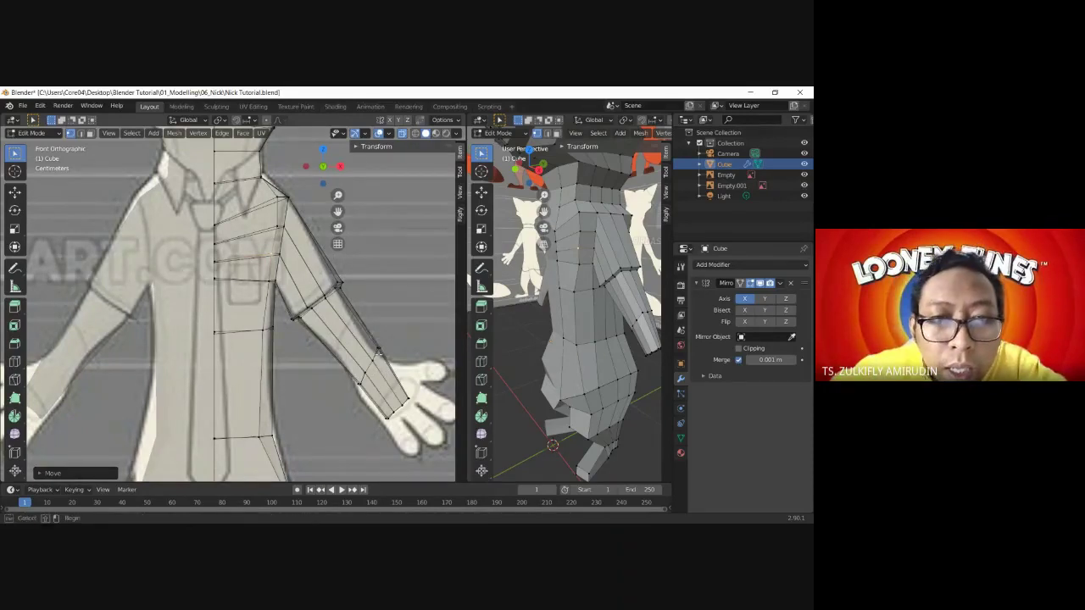
pyautogui.moveTo(383, 352); pyautogui.dragTo(369, 367)
pyautogui.press('g')
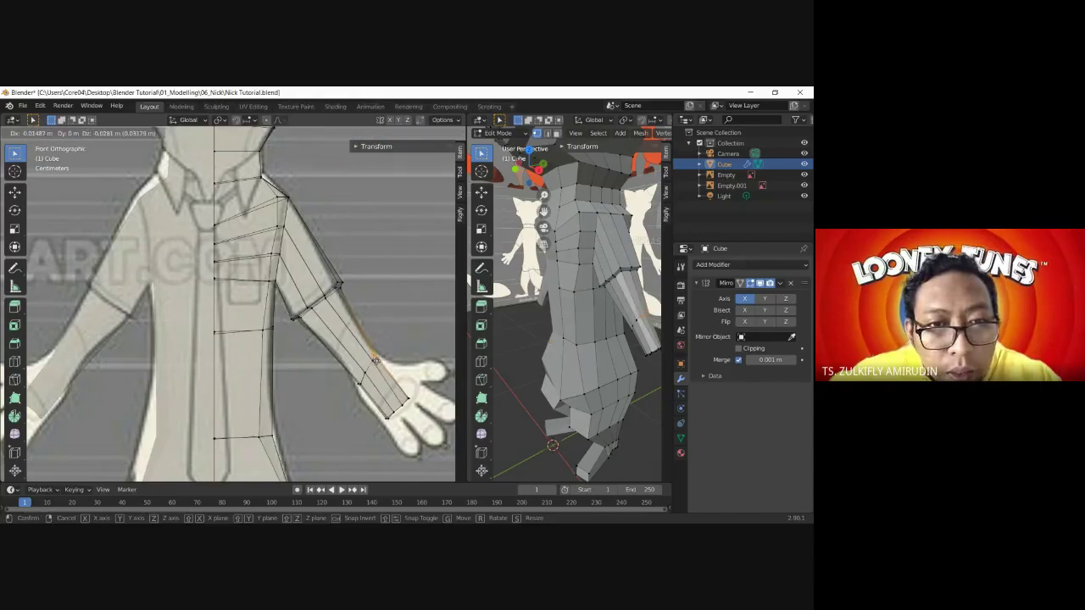
pyautogui.click(377, 361)
pyautogui.press('b')
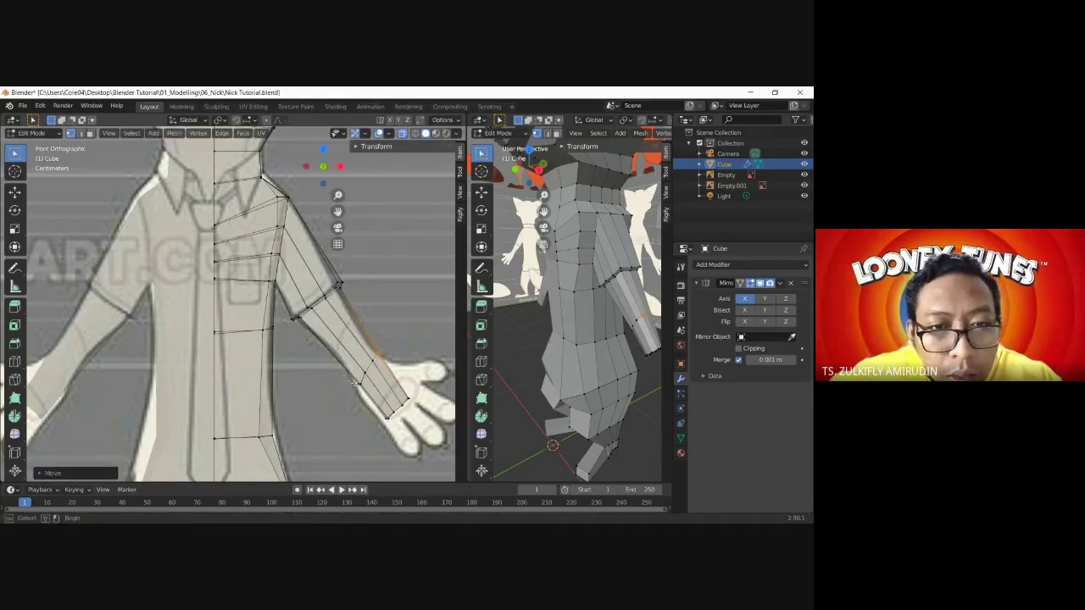
pyautogui.moveTo(359, 385); pyautogui.dragTo(378, 354)
pyautogui.press('g')
pyautogui.click(364, 373)
# - Fine-tune a forearm vertex near the wrist to match the reference sleeve cuff
pyautogui.press('g')
pyautogui.click(363, 364)
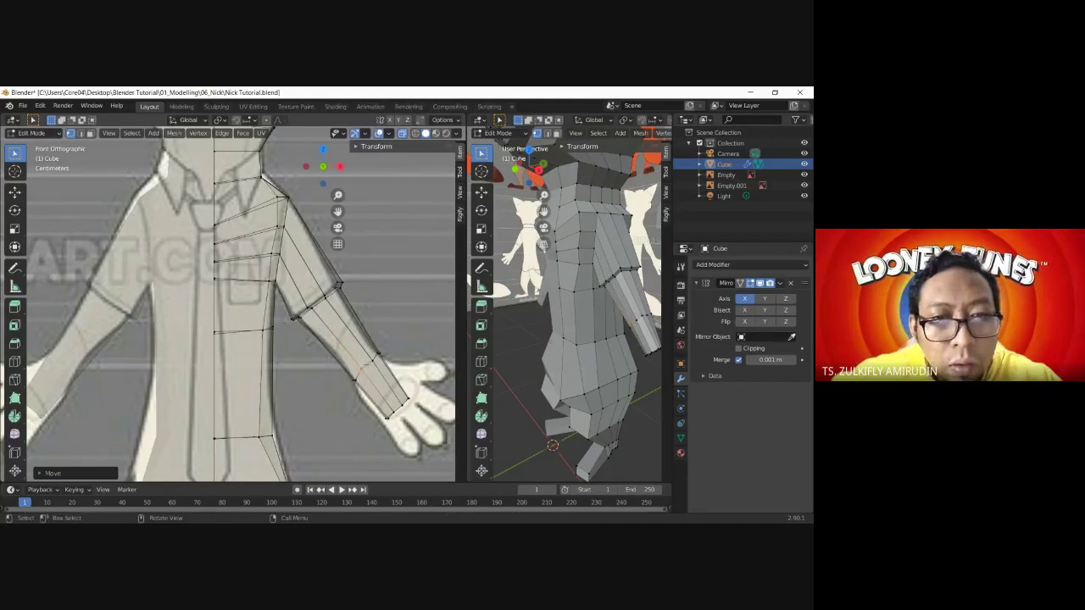
pyautogui.click(363, 367)
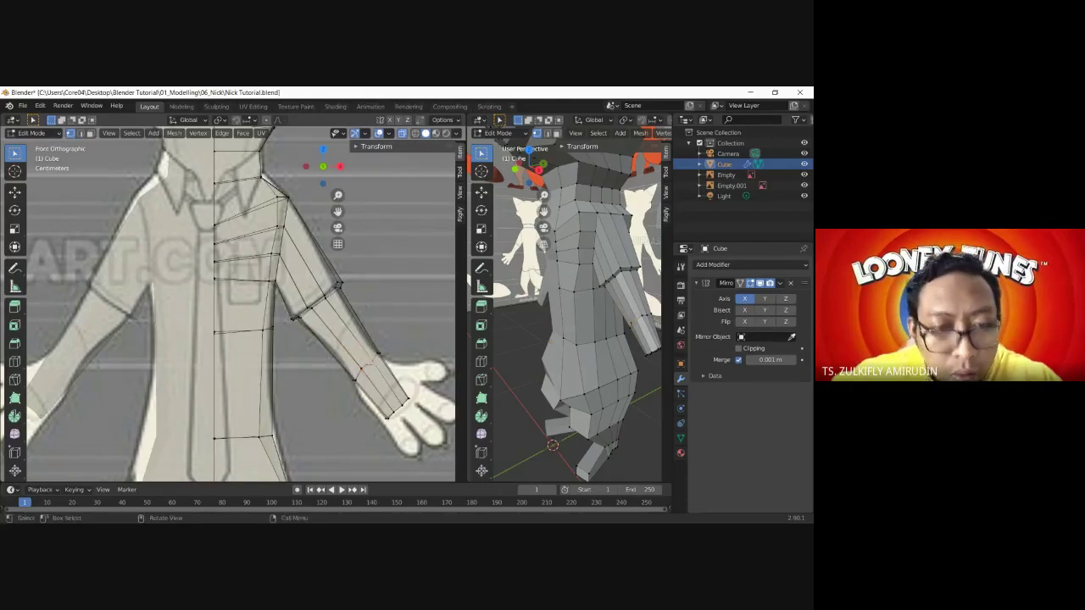
pyautogui.press('g')
pyautogui.click(357, 360)
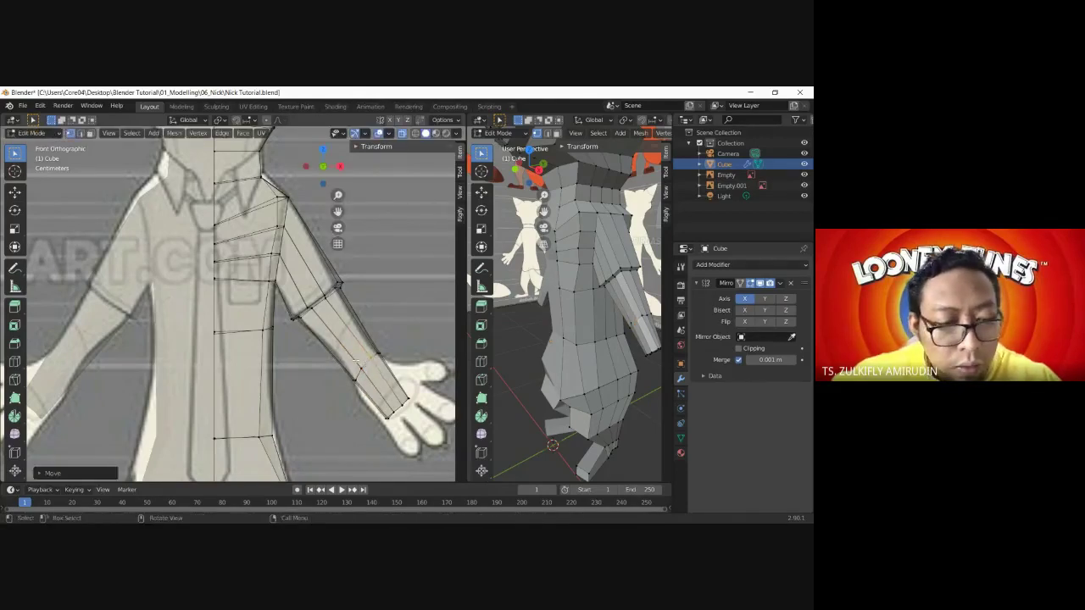
pyautogui.hotkey('ctrl', 'r')
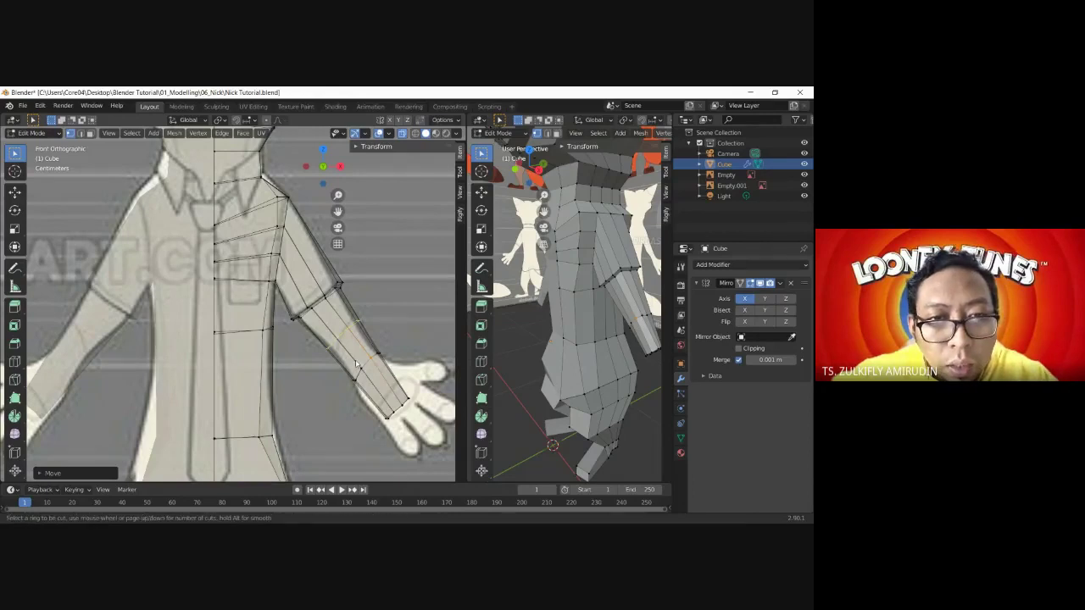
# - Place a new edge loop on the forearm, scale it inward and shift it slightly
pyautogui.click(356, 363)
pyautogui.click(360, 377)
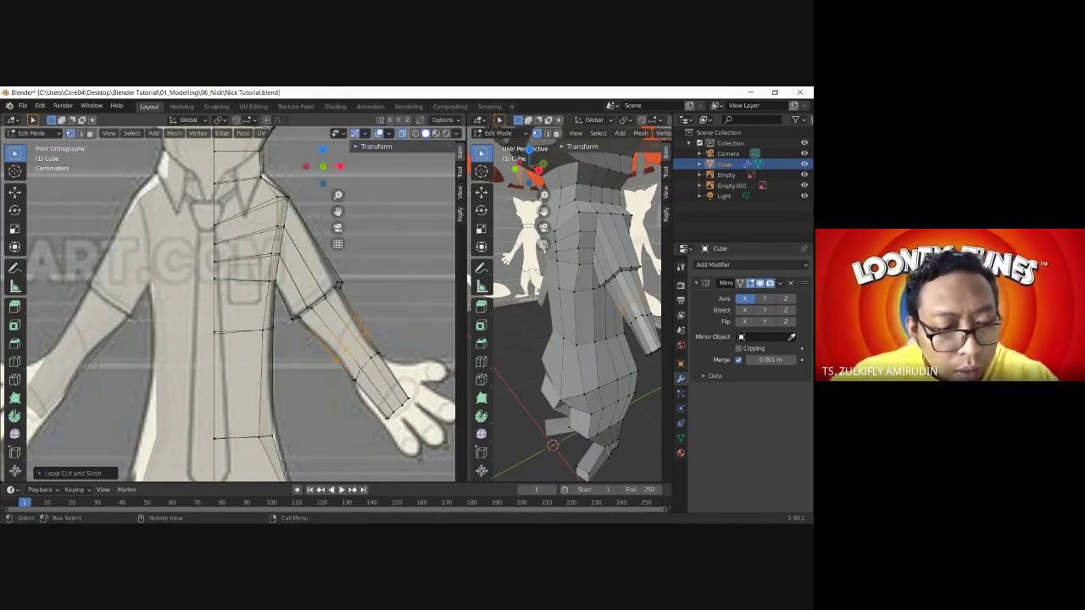
pyautogui.press('s')
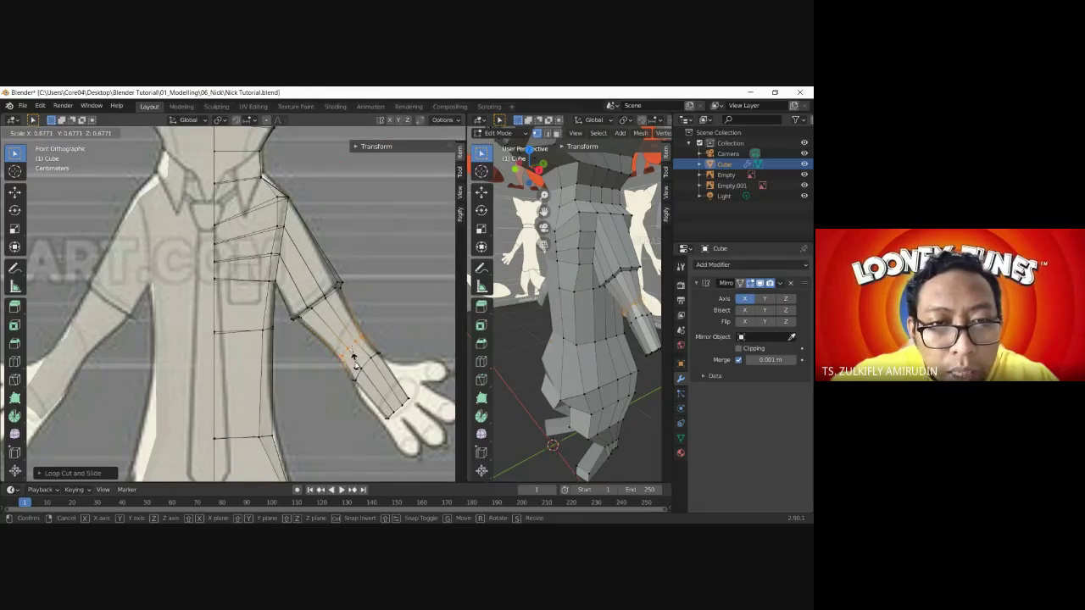
pyautogui.click(355, 365)
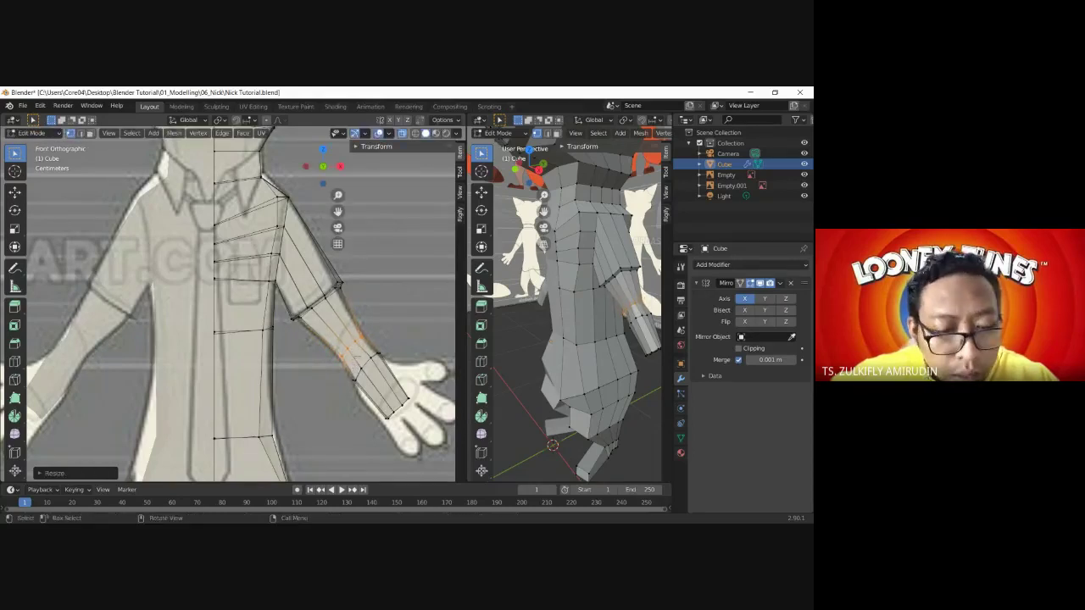
pyautogui.press('g')
pyautogui.click(360, 362)
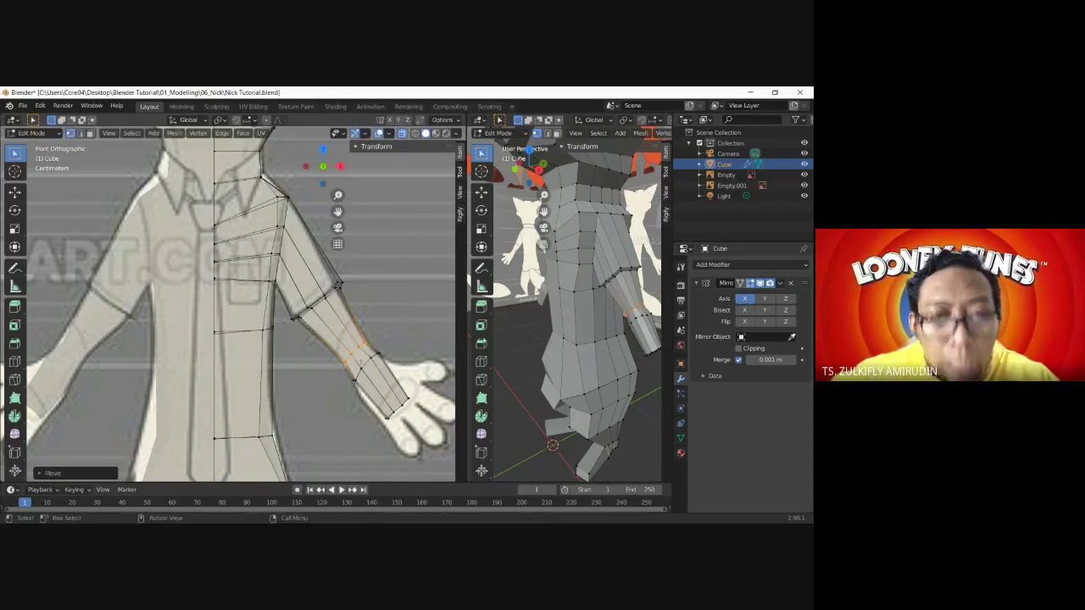
# - Box-select the wrist vertices in groups and reshape the wrist to match the reference
pyautogui.press('b')
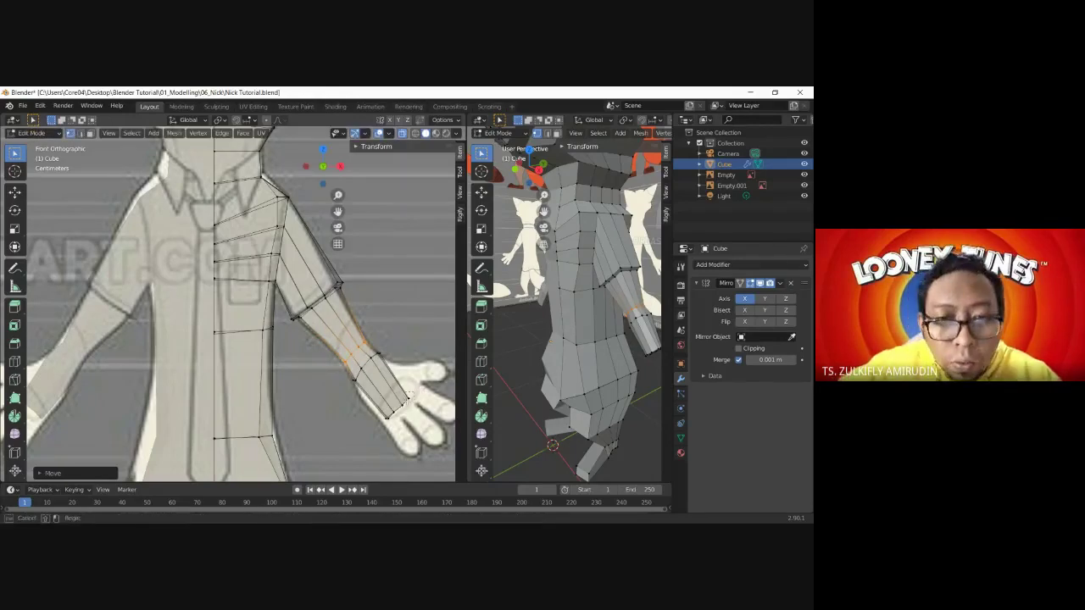
pyautogui.moveTo(408, 396); pyautogui.dragTo(405, 406)
pyautogui.press('g')
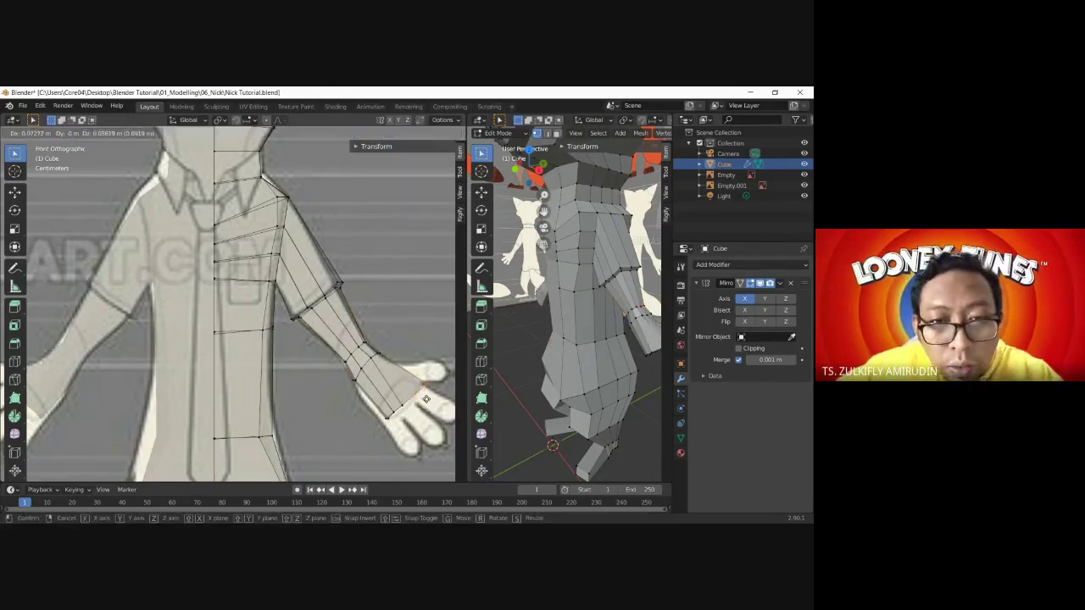
pyautogui.click(398, 406)
pyautogui.press('b')
pyautogui.moveTo(395, 400); pyautogui.dragTo(418, 411)
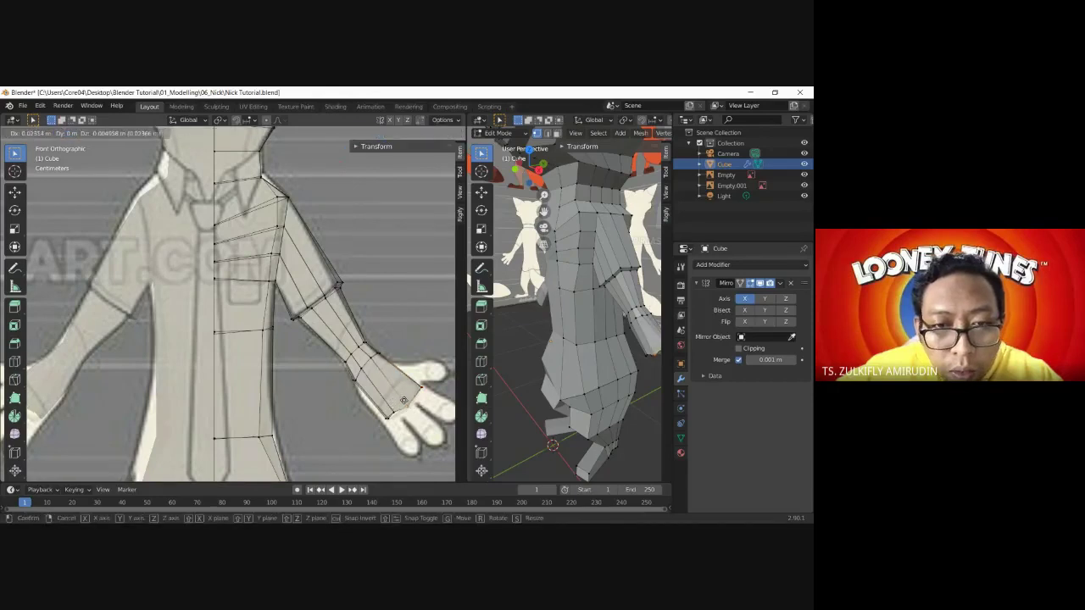
pyautogui.press('g')
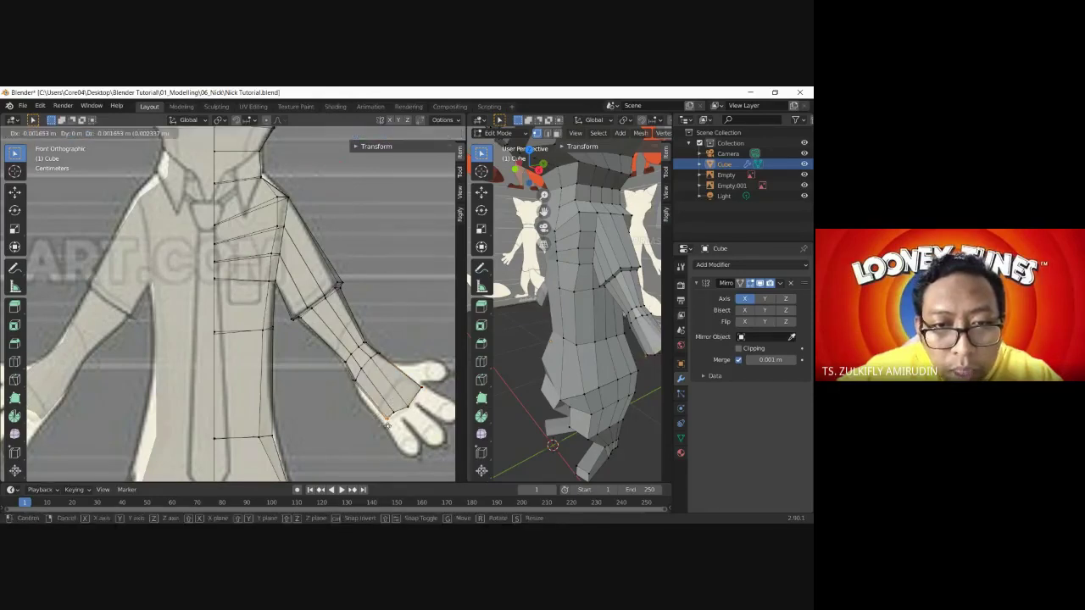
pyautogui.click(400, 421)
pyautogui.press('b')
pyautogui.moveTo(402, 422); pyautogui.dragTo(391, 410)
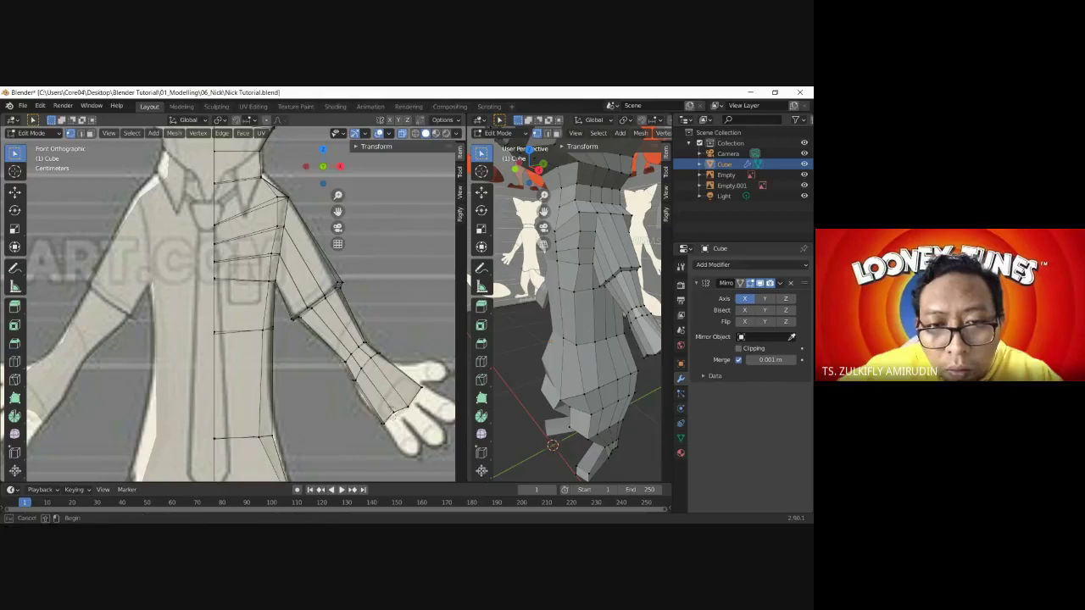
pyautogui.press('g')
pyautogui.click(393, 413)
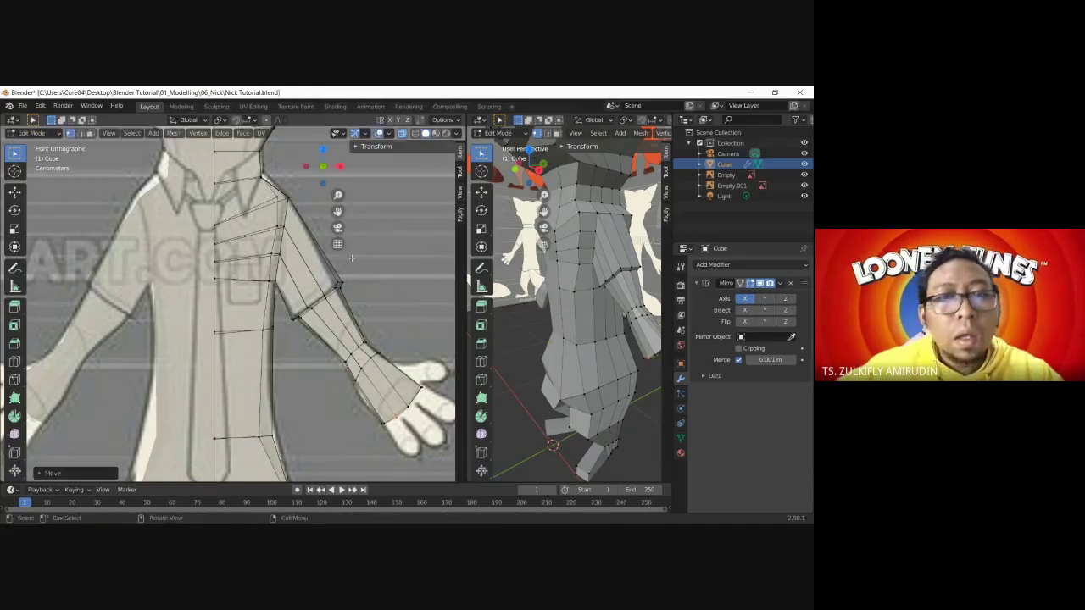
# - Orbit to a side view and select then clear a forearm face in face mode
pyautogui.moveTo(608, 346); pyautogui.dragTo(618, 341, button='middle')
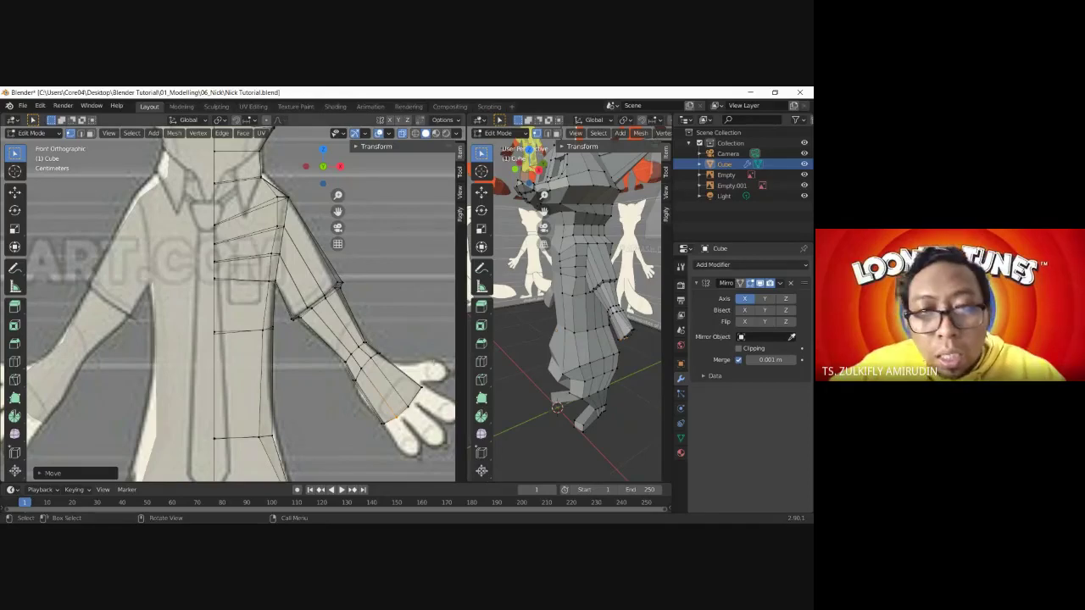
pyautogui.moveTo(623, 327)
pyautogui.mouseDown(button='middle')
pyautogui.moveTo(603, 357)
pyautogui.moveTo(520, 188)
pyautogui.mouseUp(button='middle')
pyautogui.scroll(2, 606, 333)
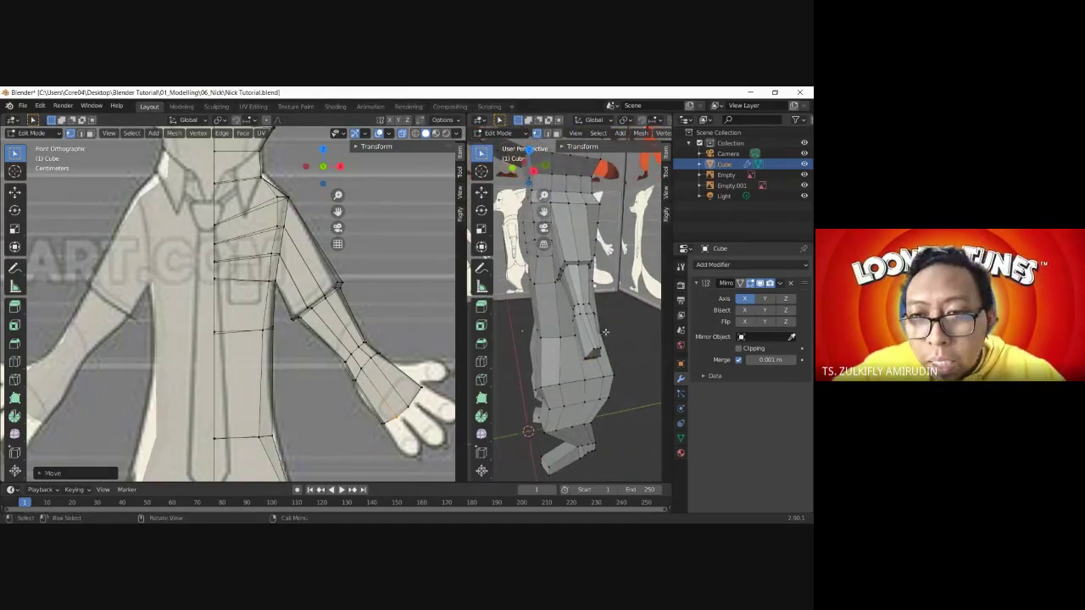
pyautogui.scroll(2, 606, 333)
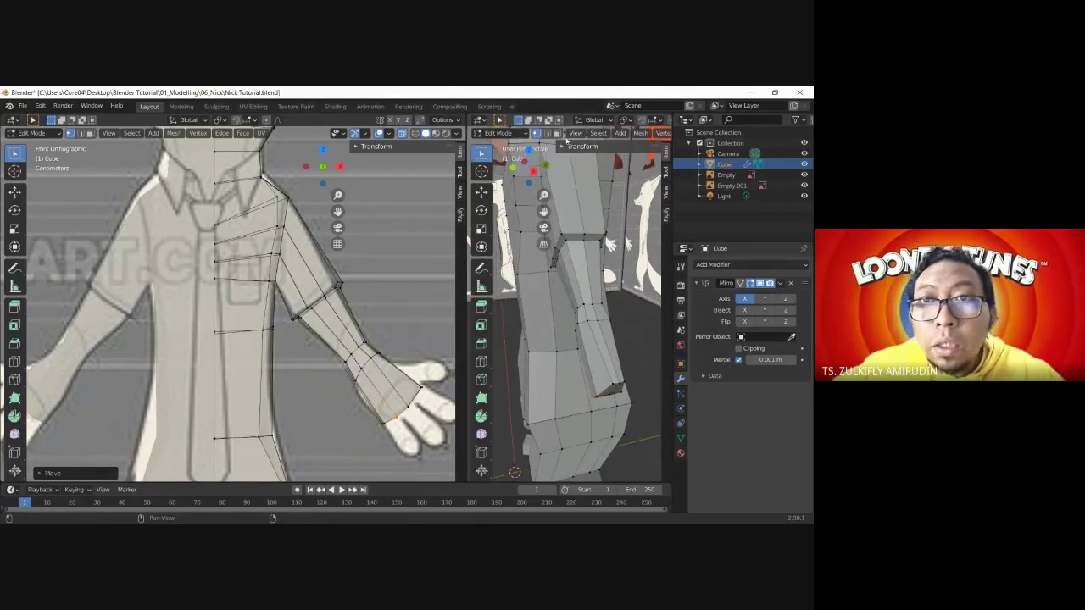
pyautogui.press('3')
pyautogui.click(607, 349)
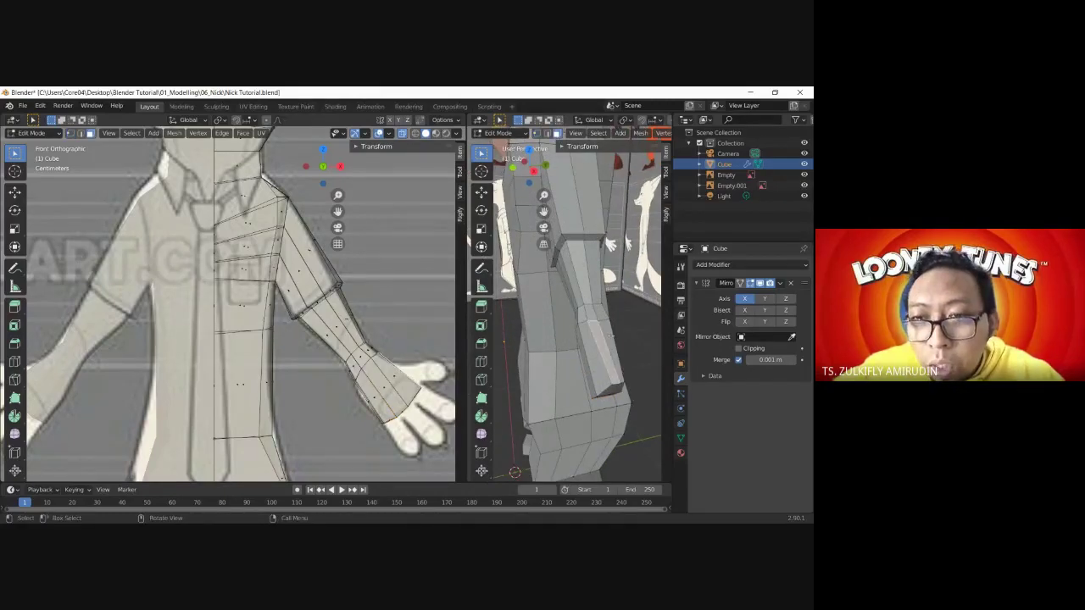
pyautogui.click(631, 346)
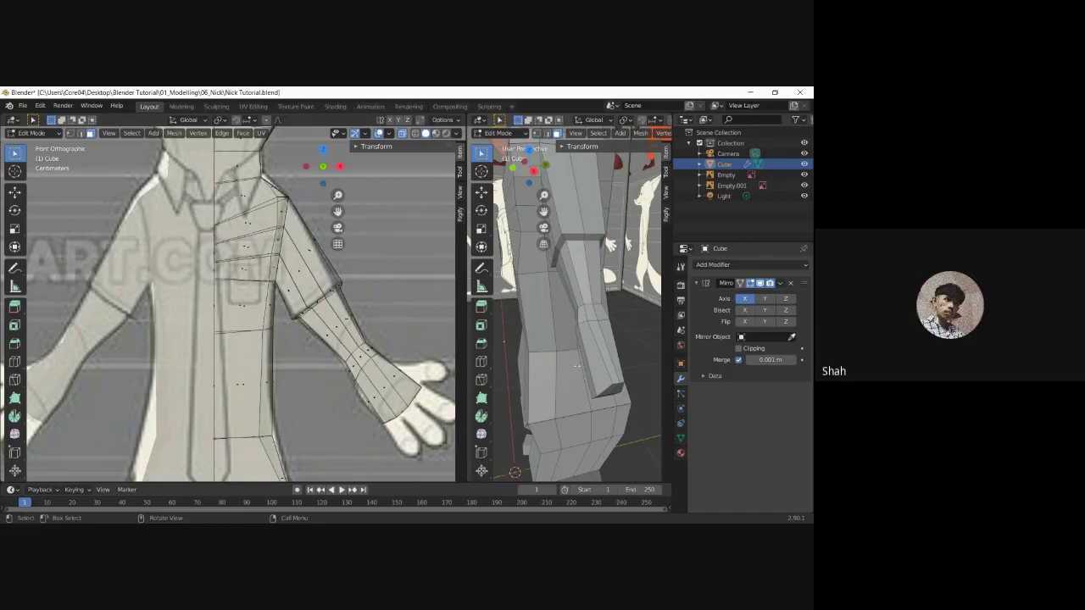
pyautogui.hotkey('ctrl', 'r')
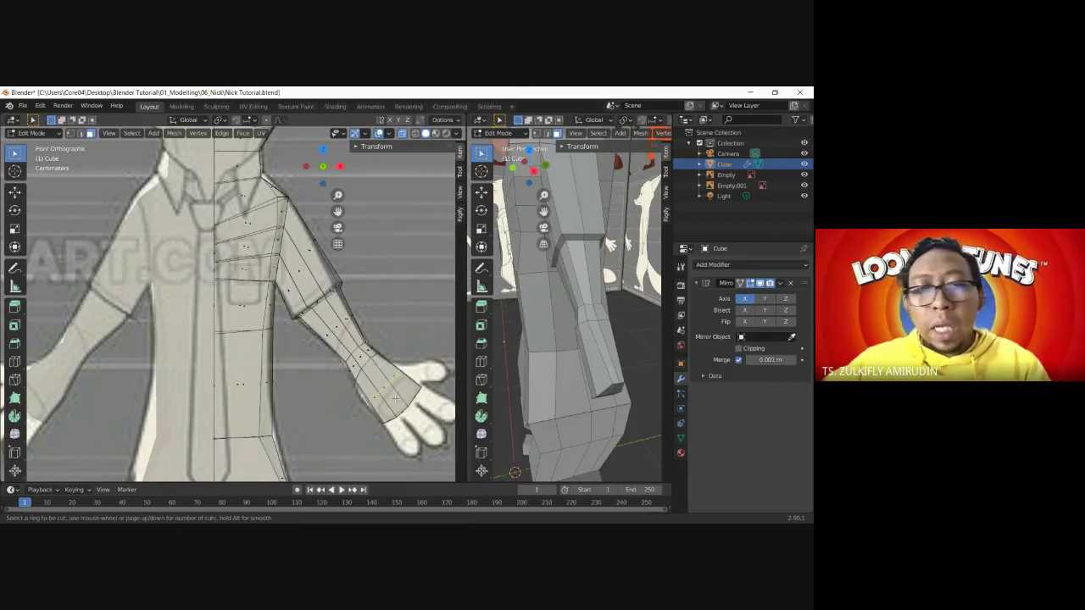
# - Commit a new edge loop near the wrist and select parts of the forearm
pyautogui.click(394, 398)
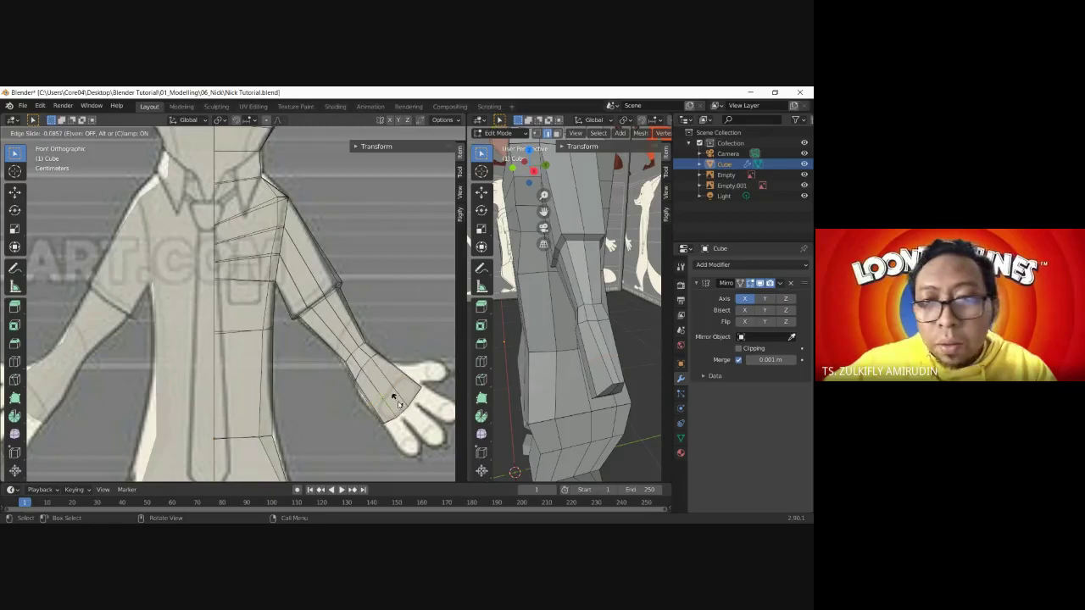
pyautogui.click(393, 398)
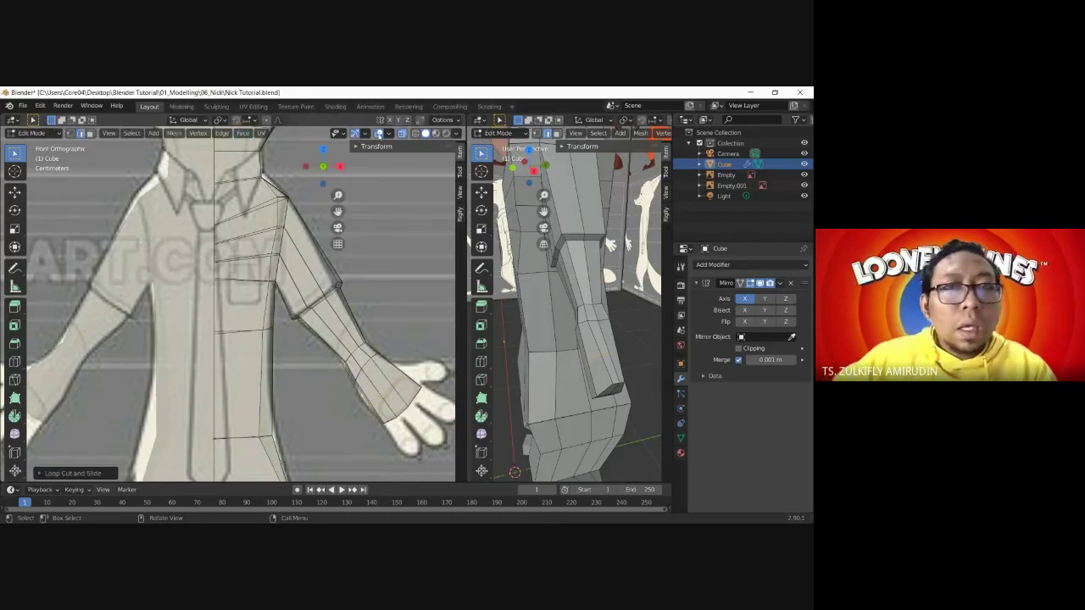
pyautogui.click(70, 133)
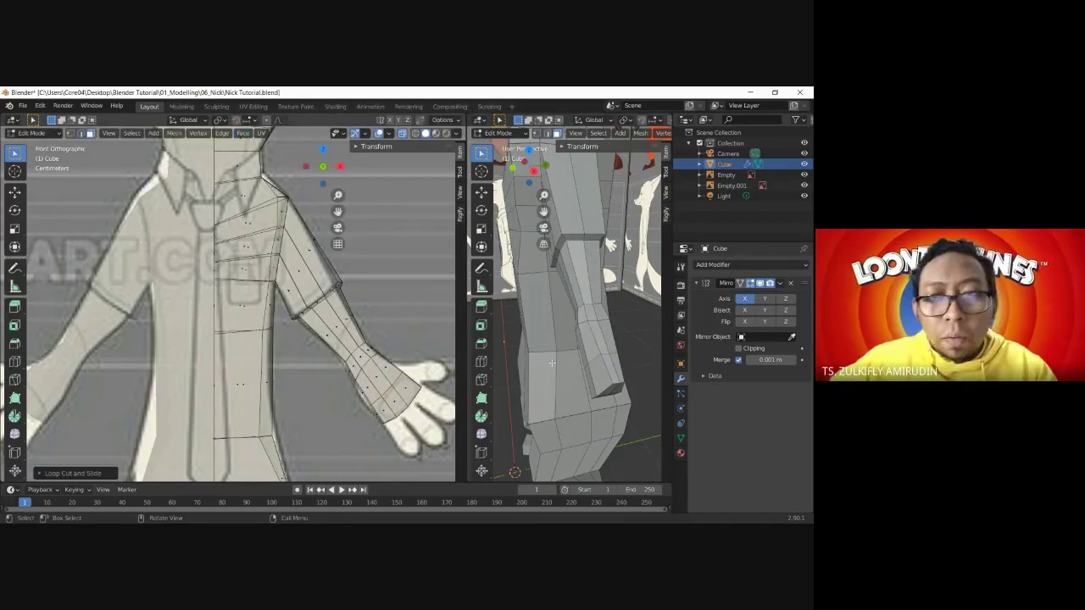
pyautogui.click(596, 334)
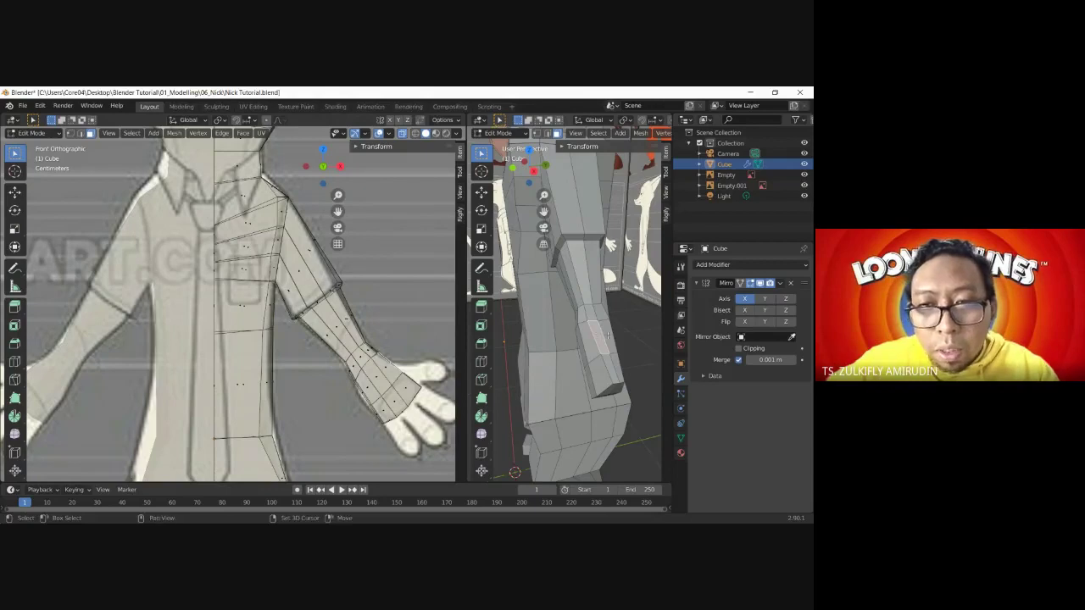
pyautogui.keyDown('shift'); pyautogui.click(387, 361); pyautogui.keyUp('shift')
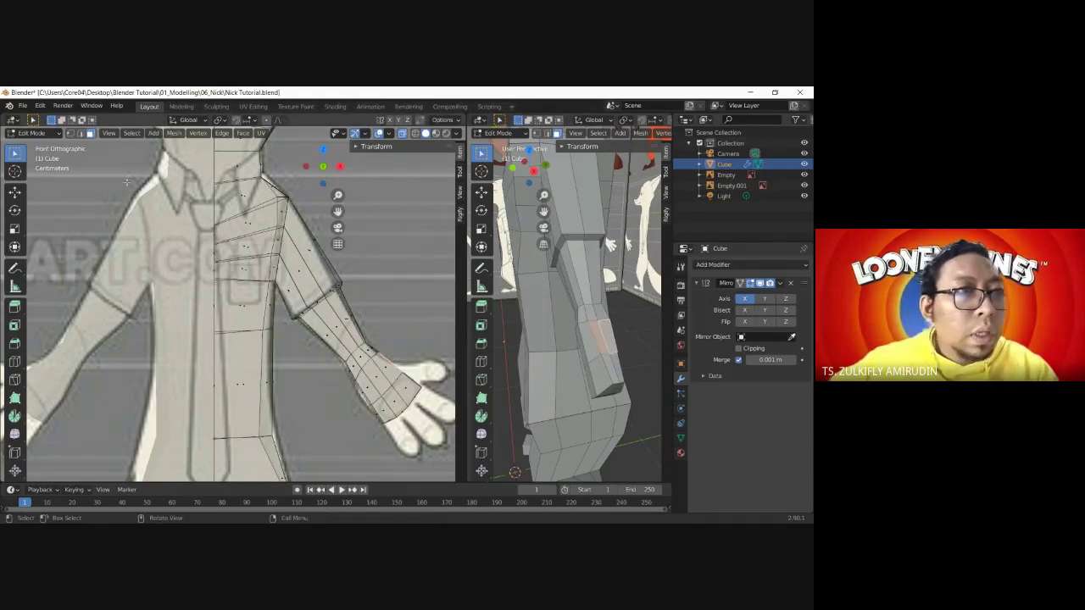
# - Slide the loop above the wrist into place, then select the hand face where the thumb starts
pyautogui.keyDown('alt'); pyautogui.click(388, 347); pyautogui.keyUp('alt')
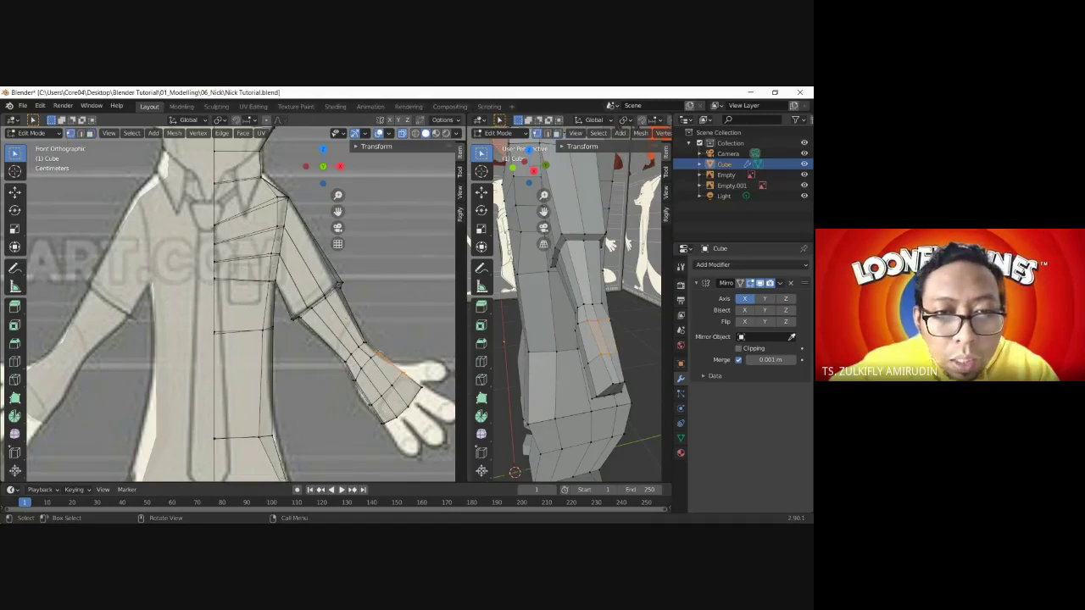
pyautogui.keyDown('alt'); pyautogui.click(364, 364); pyautogui.keyUp('alt')
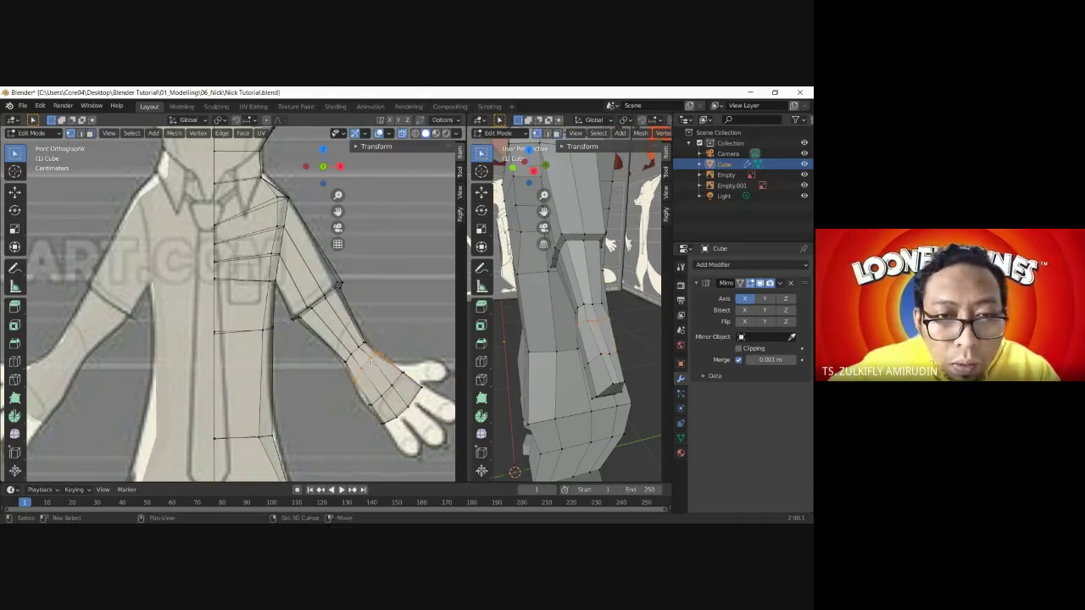
pyautogui.press('g')
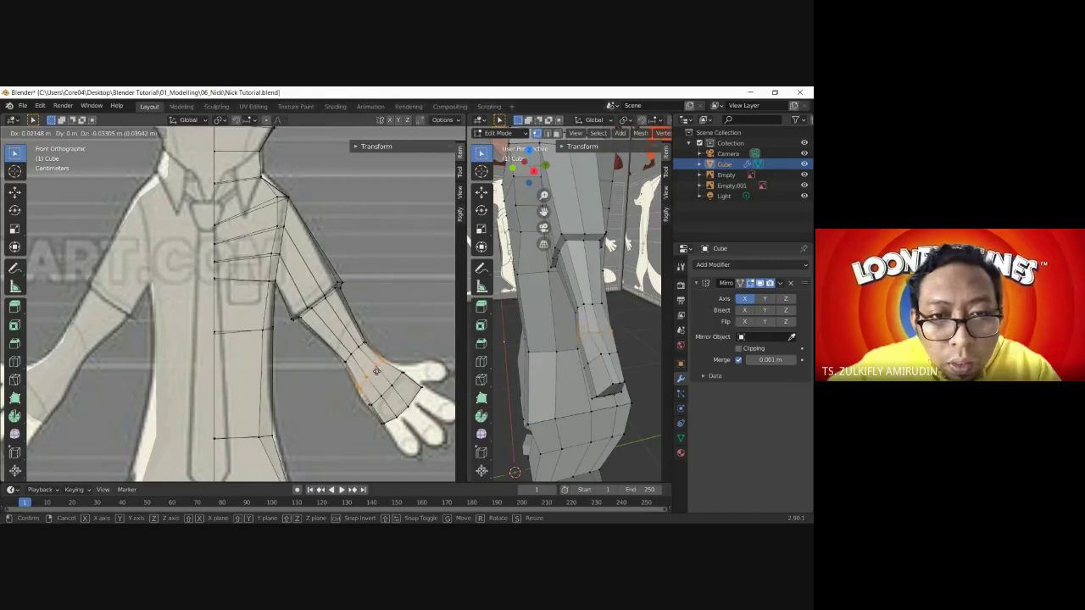
pyautogui.press('Return')
pyautogui.hotkey('alt', 'a')
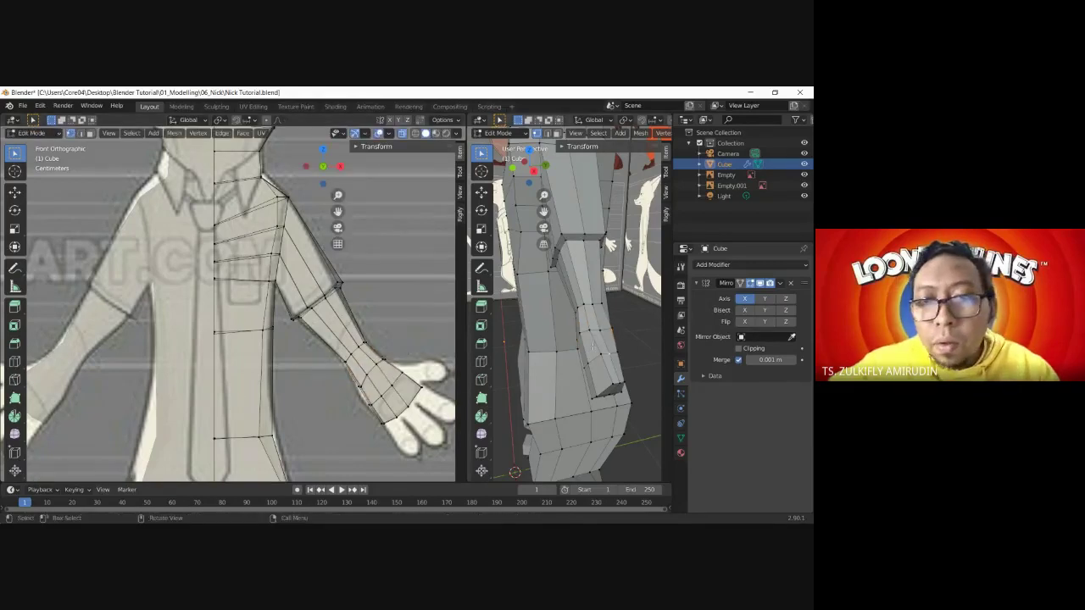
pyautogui.press('1')
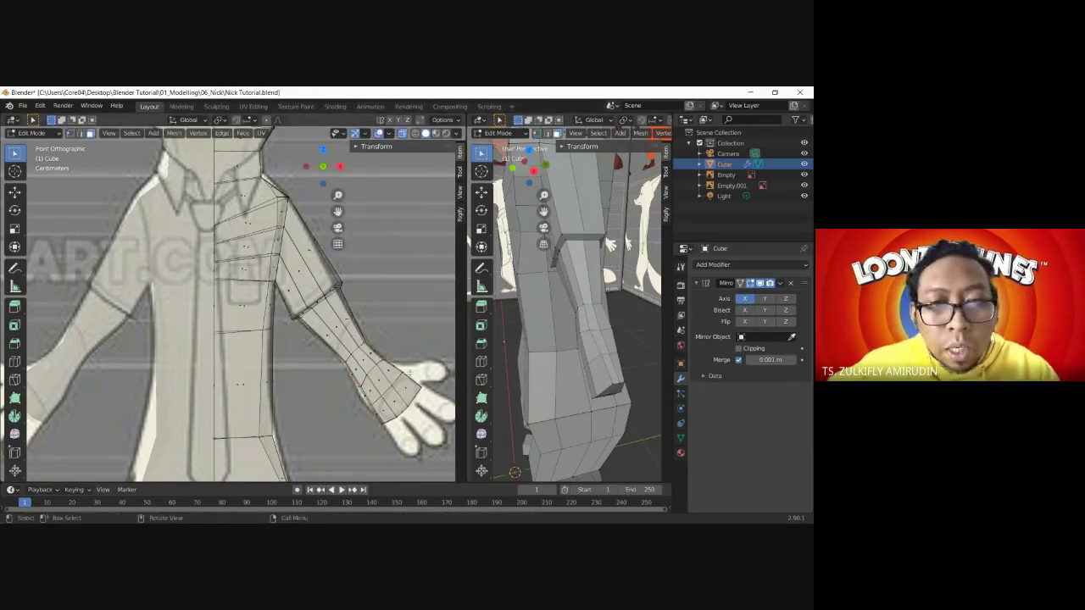
pyautogui.click(601, 338)
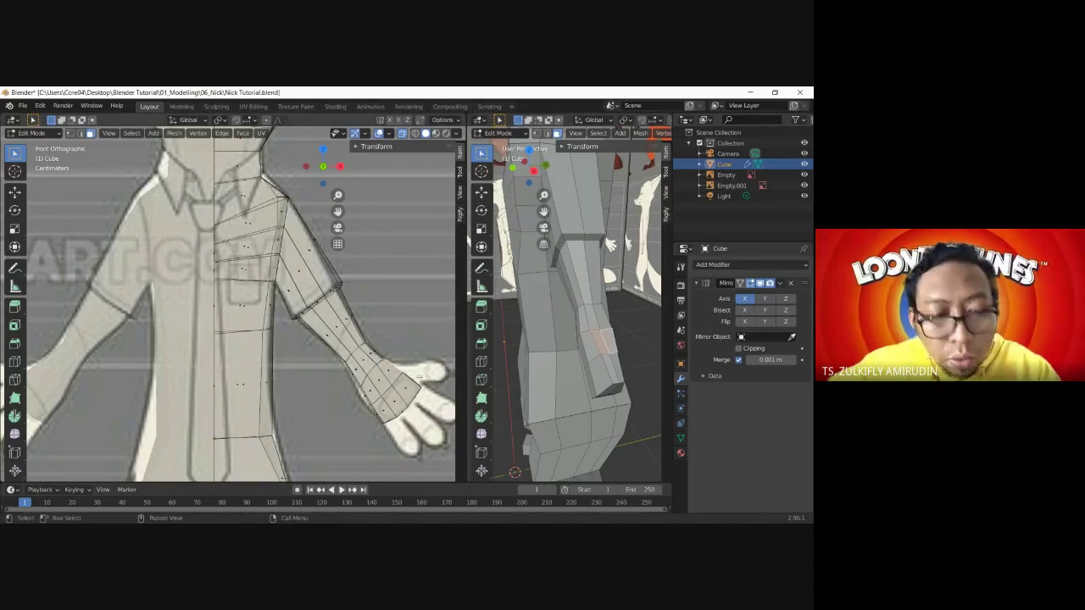
# - Extrude a thumb stub from the hand, then move and rotate it toward the reference thumb
pyautogui.press('e')
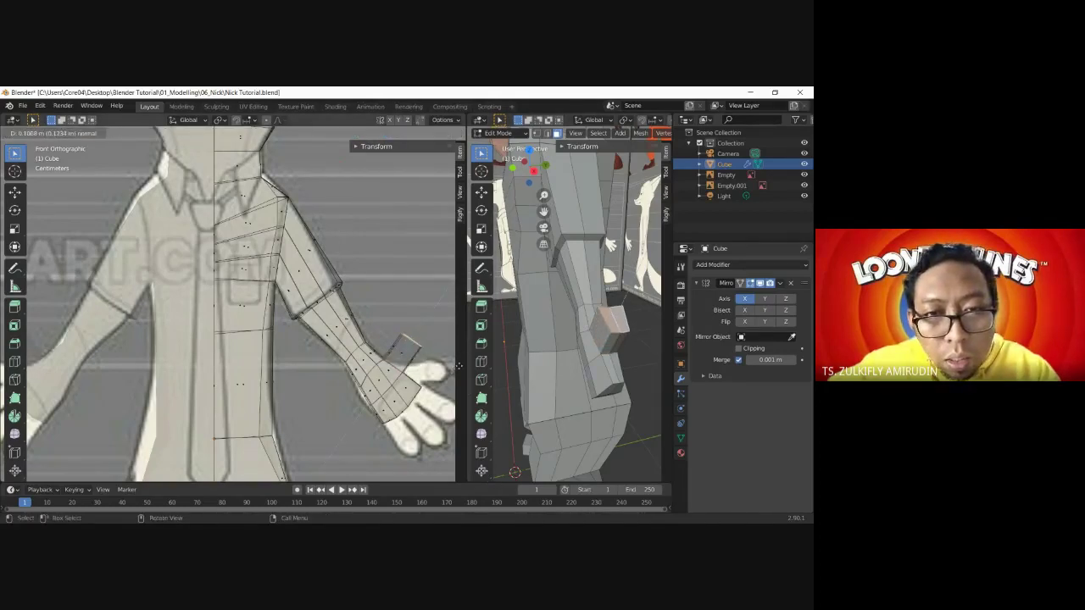
pyautogui.click(456, 365)
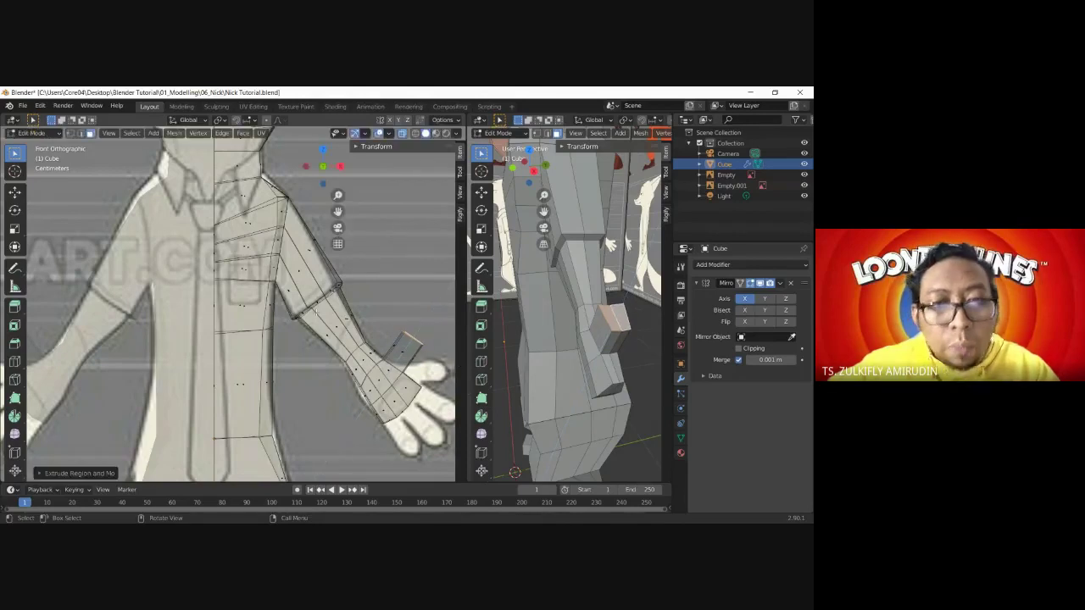
pyautogui.keyDown('shift'); pyautogui.moveTo(329, 217); pyautogui.dragTo(228, 196, button='middle'); pyautogui.keyUp('shift')
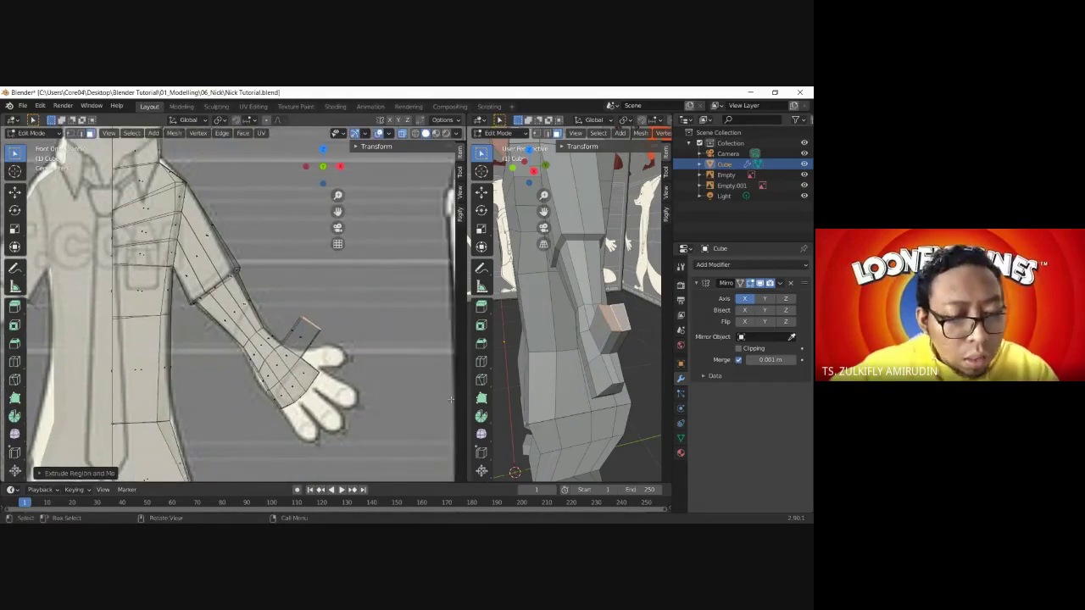
pyautogui.press('g')
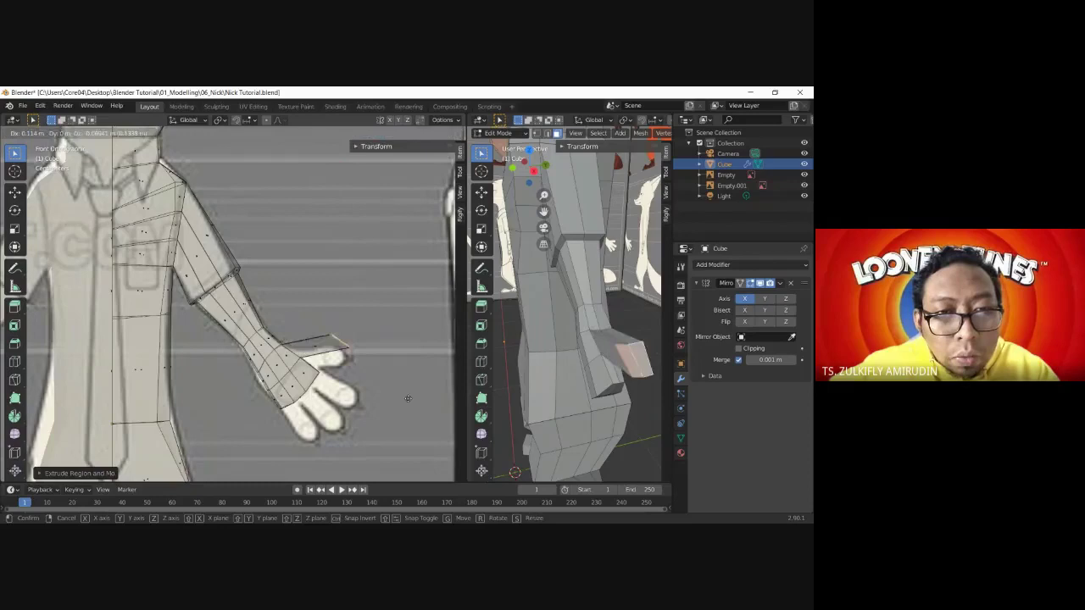
pyautogui.click(395, 406)
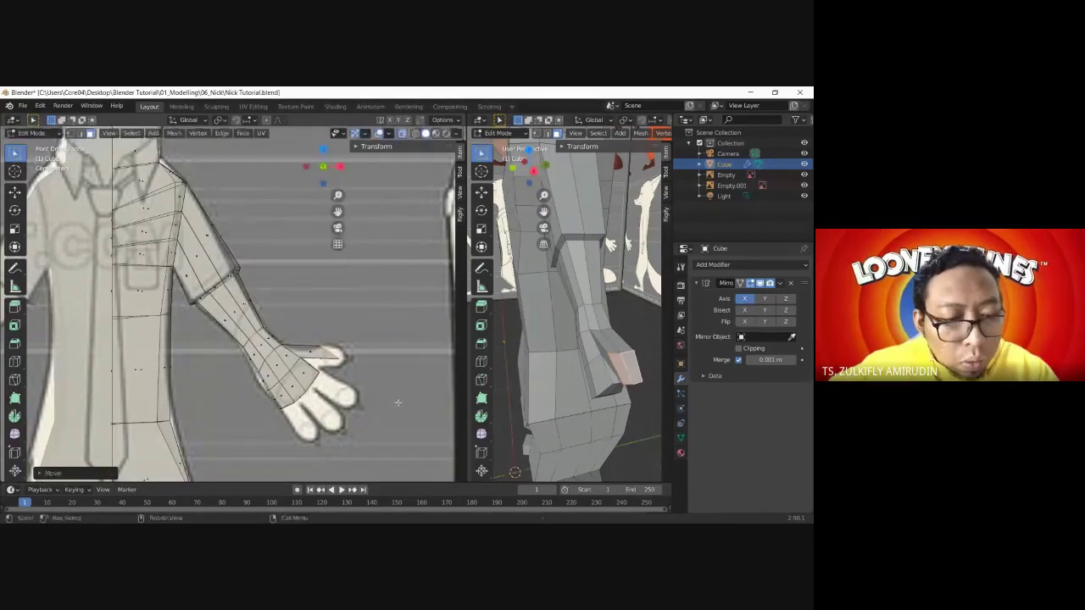
pyautogui.press('r')
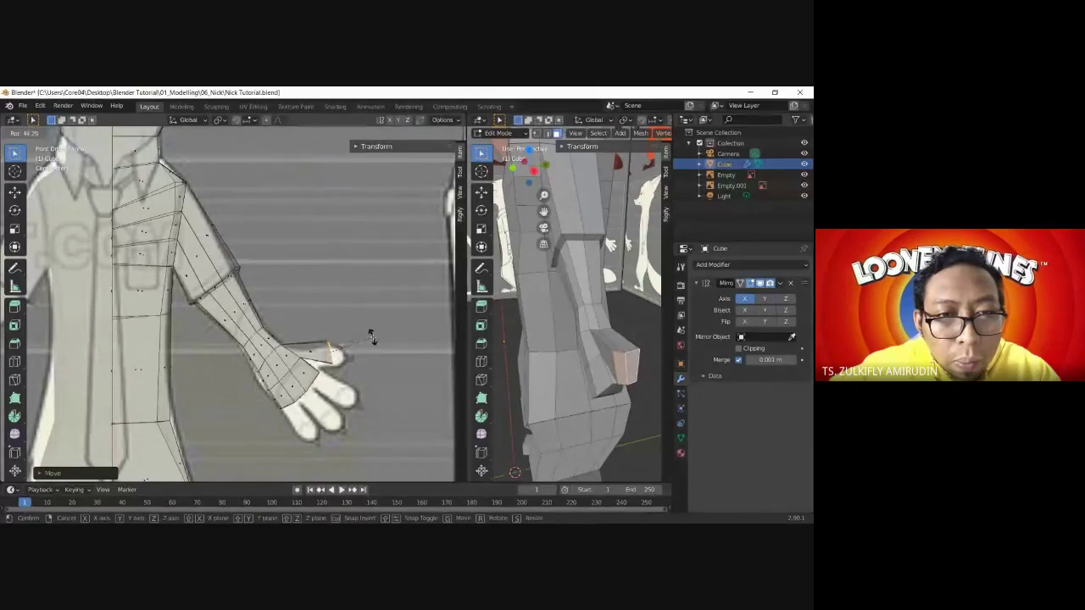
pyautogui.click(370, 336)
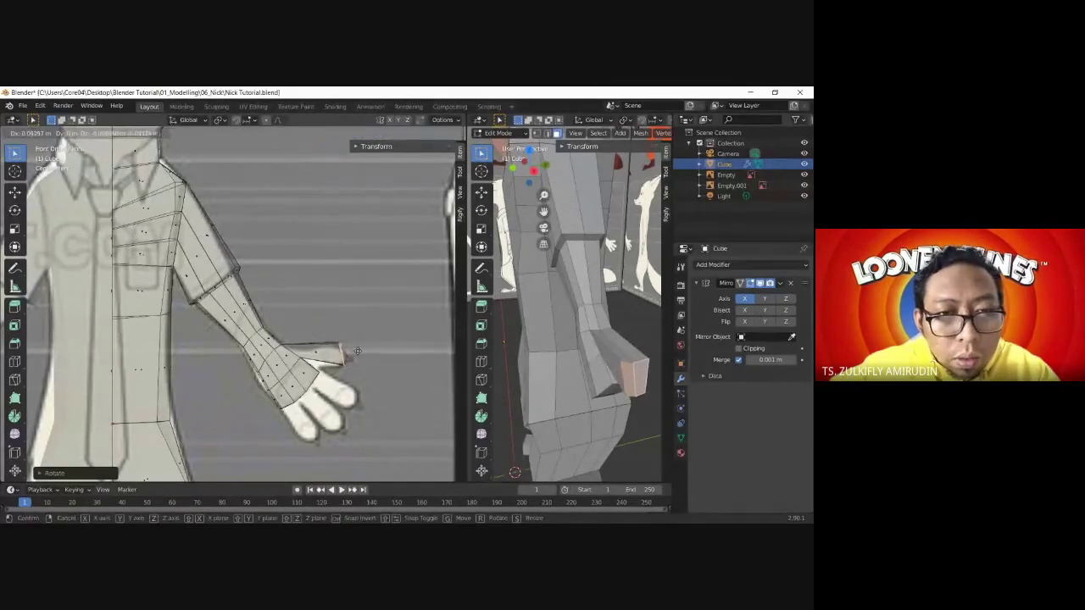
pyautogui.click(345, 354)
pyautogui.scroll(1, 241, 305)
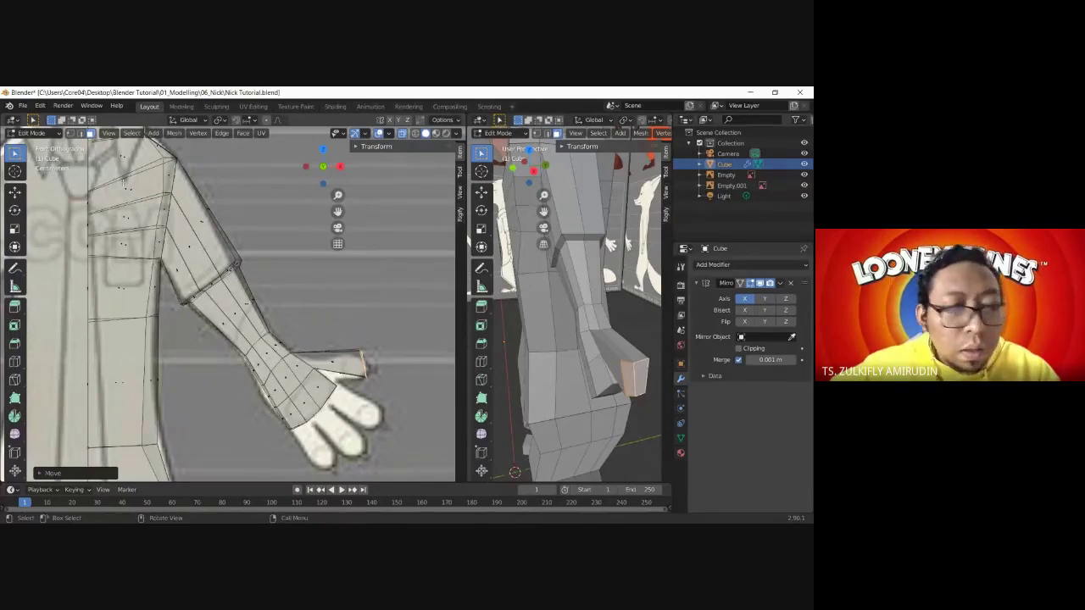
pyautogui.hotkey('ctrl', 'z')
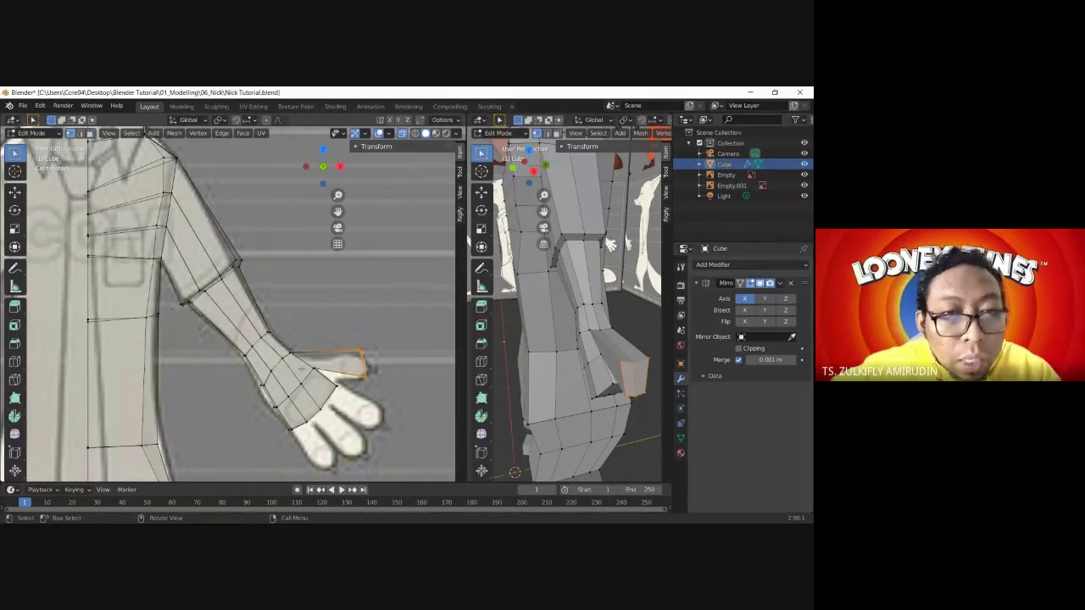
# - Move the thumb-base edge and wrist vertices onto the drawn hand outline
pyautogui.click(322, 377)
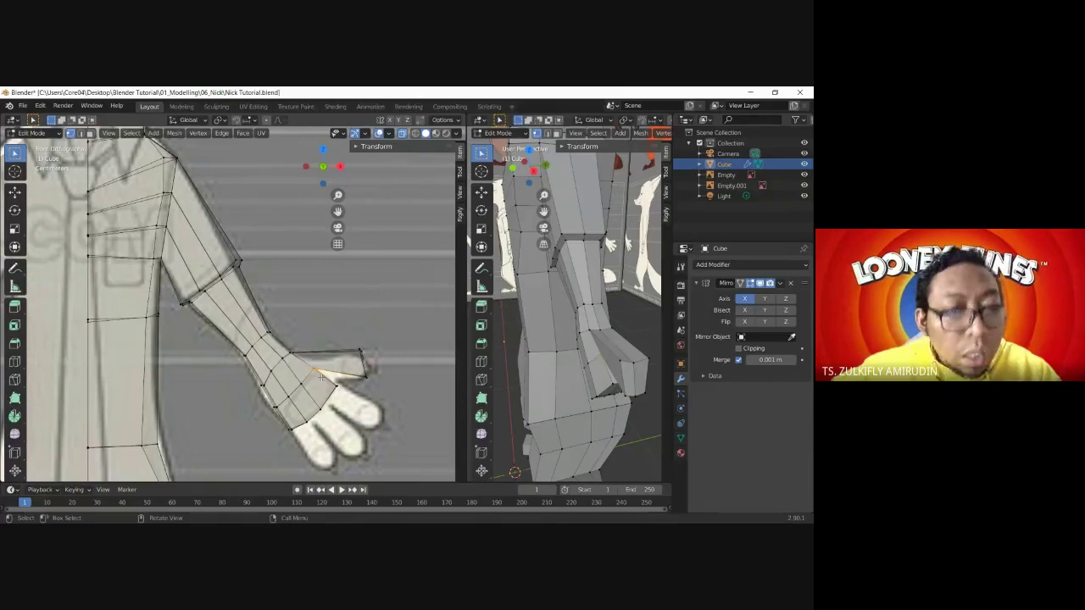
pyautogui.press('g')
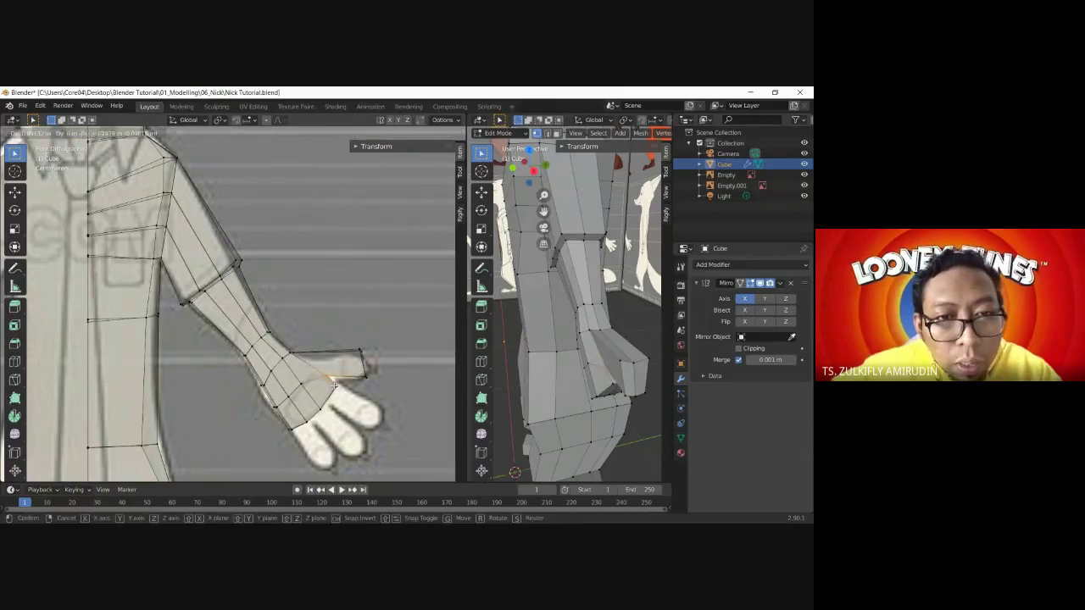
pyautogui.click(334, 386)
pyautogui.click(329, 382)
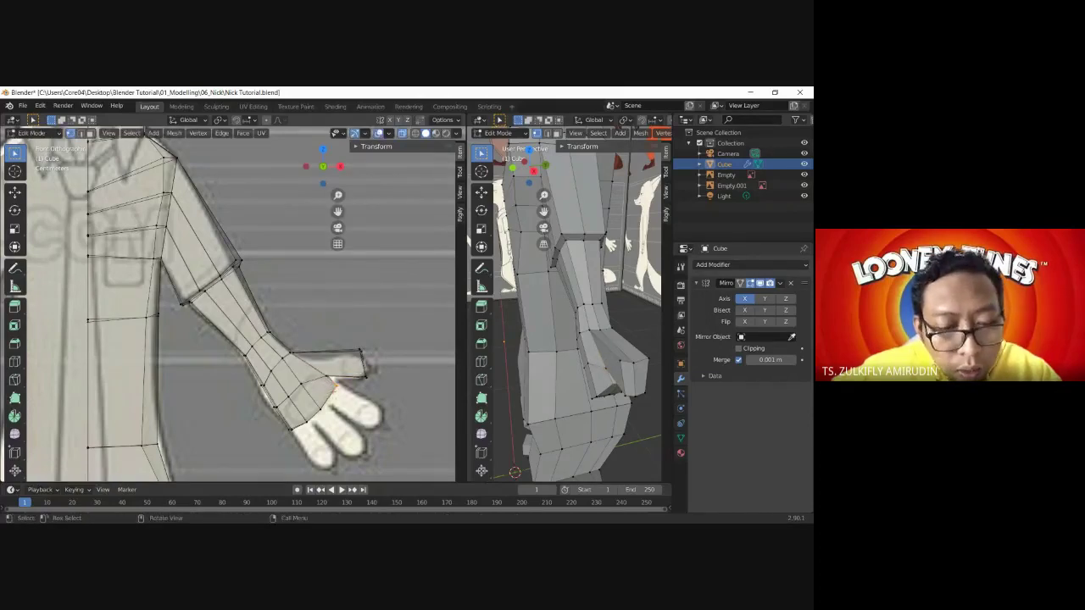
pyautogui.press('g')
pyautogui.click(337, 401)
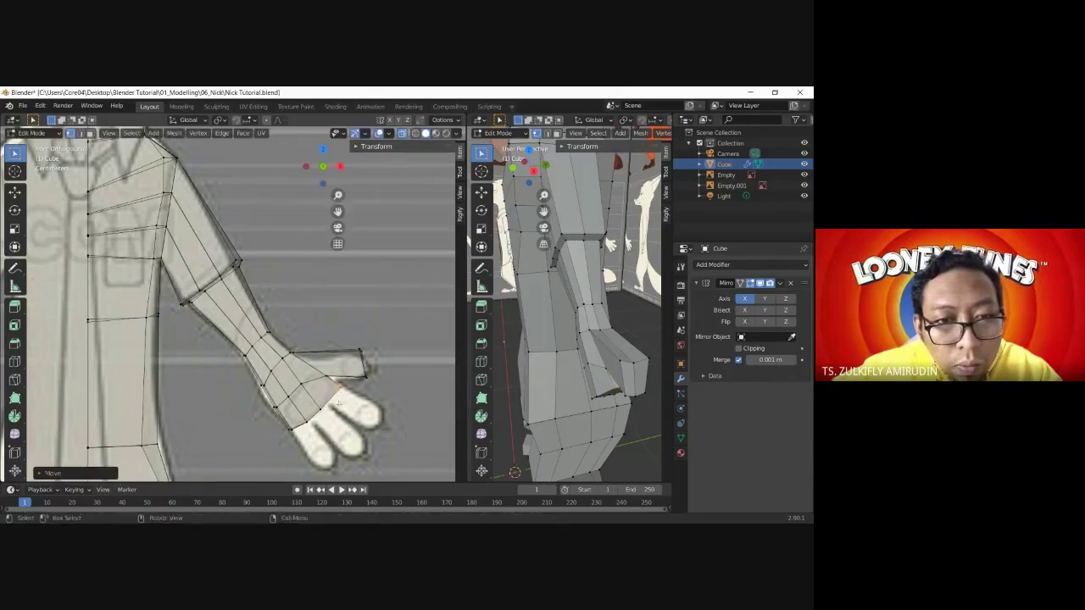
pyautogui.press('g')
pyautogui.click(324, 402)
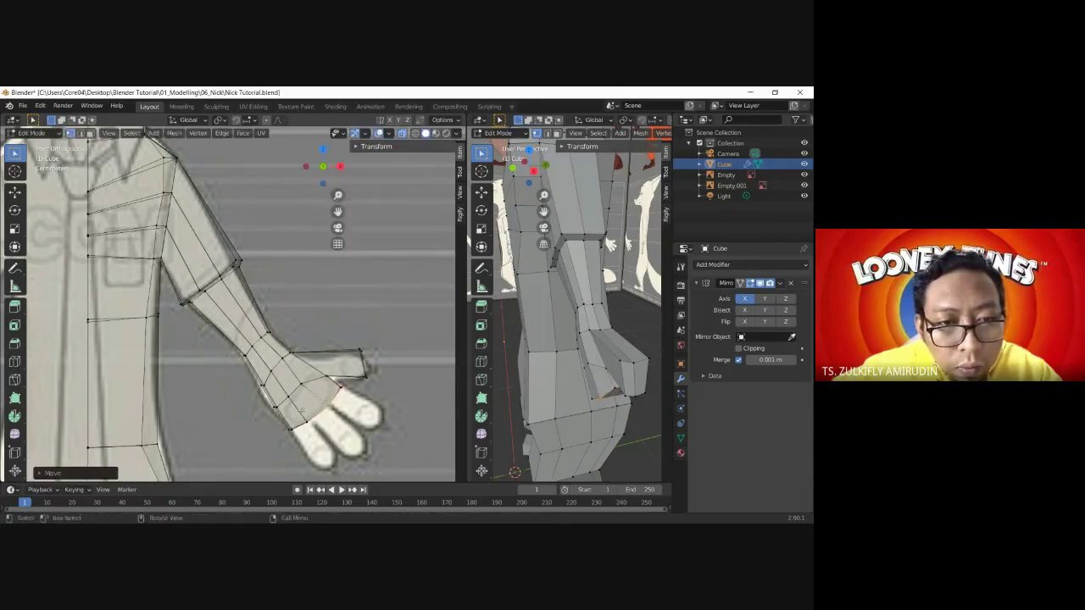
pyautogui.press('g')
pyautogui.click(309, 421)
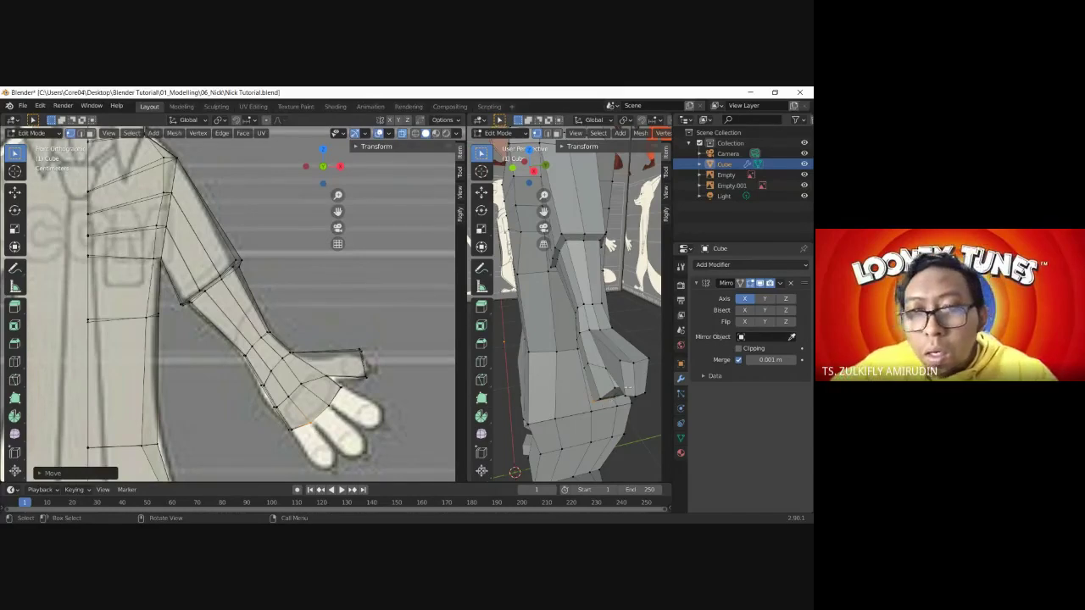
pyautogui.moveTo(631, 376); pyautogui.dragTo(607, 338, button='middle')
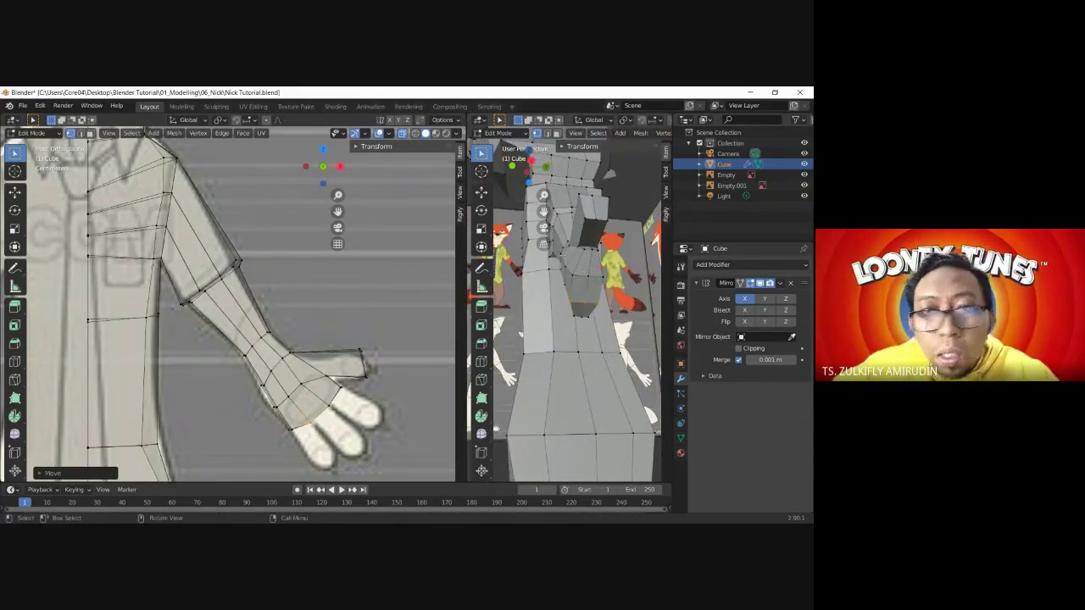
# - In face select mode, extrude two faces at the hand's tip into the first fingers
pyautogui.click(89, 133)
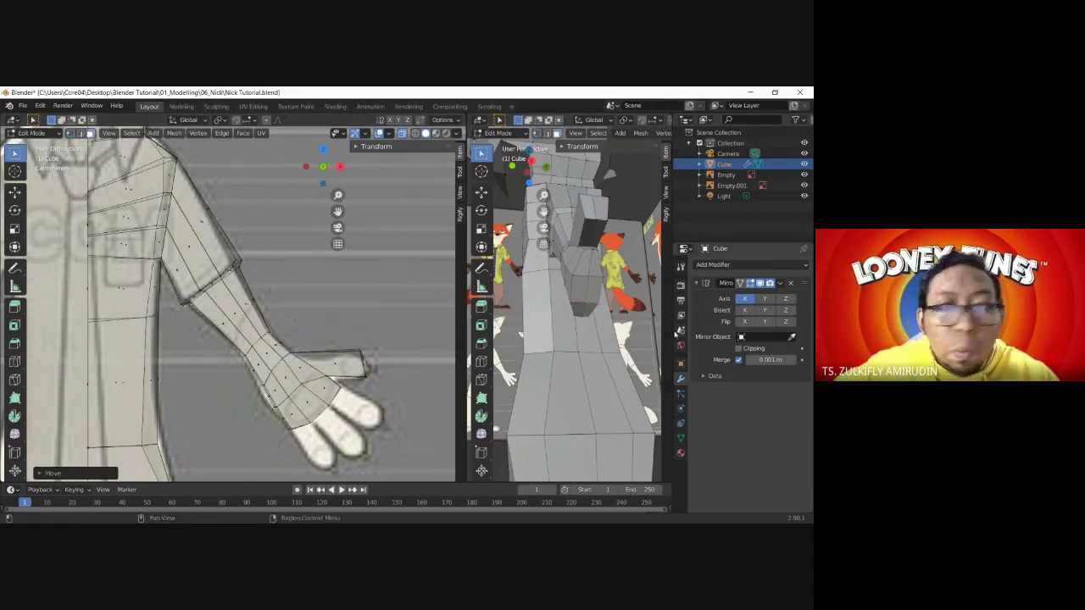
pyautogui.click(583, 264)
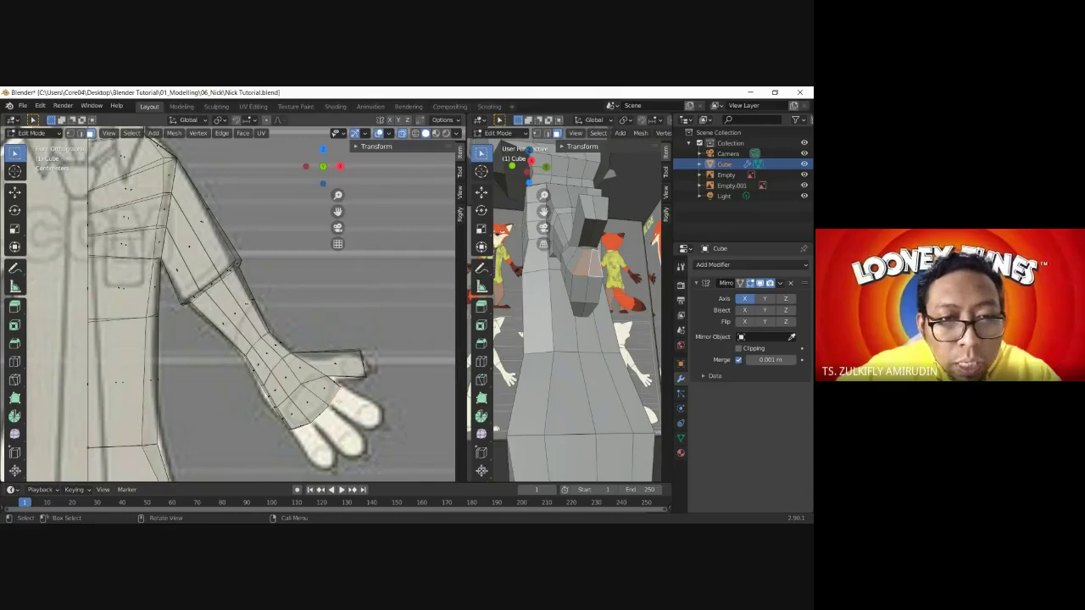
pyautogui.press('e')
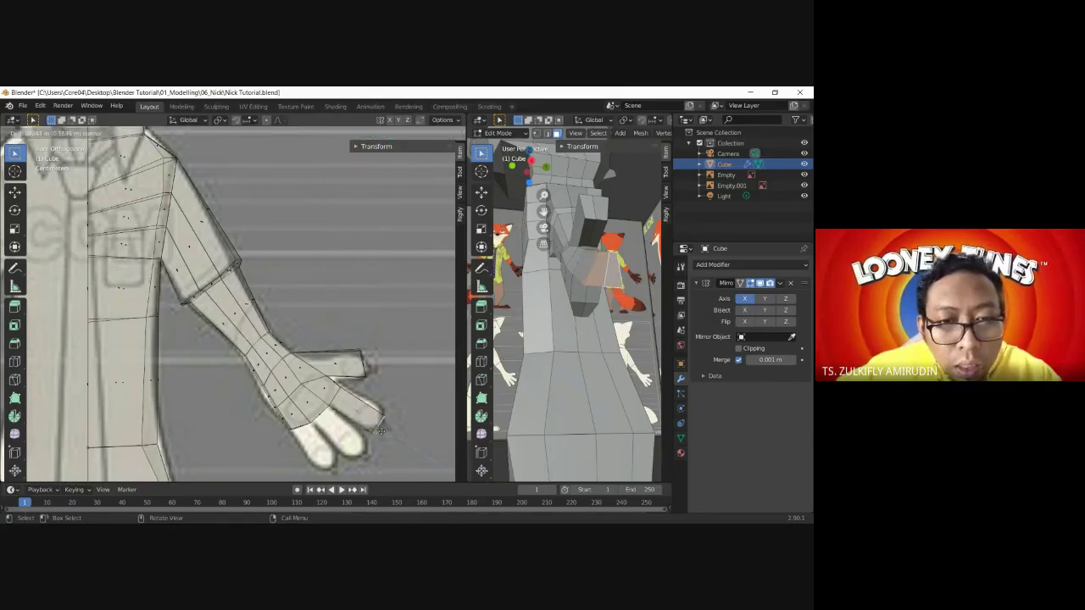
pyautogui.click(382, 427)
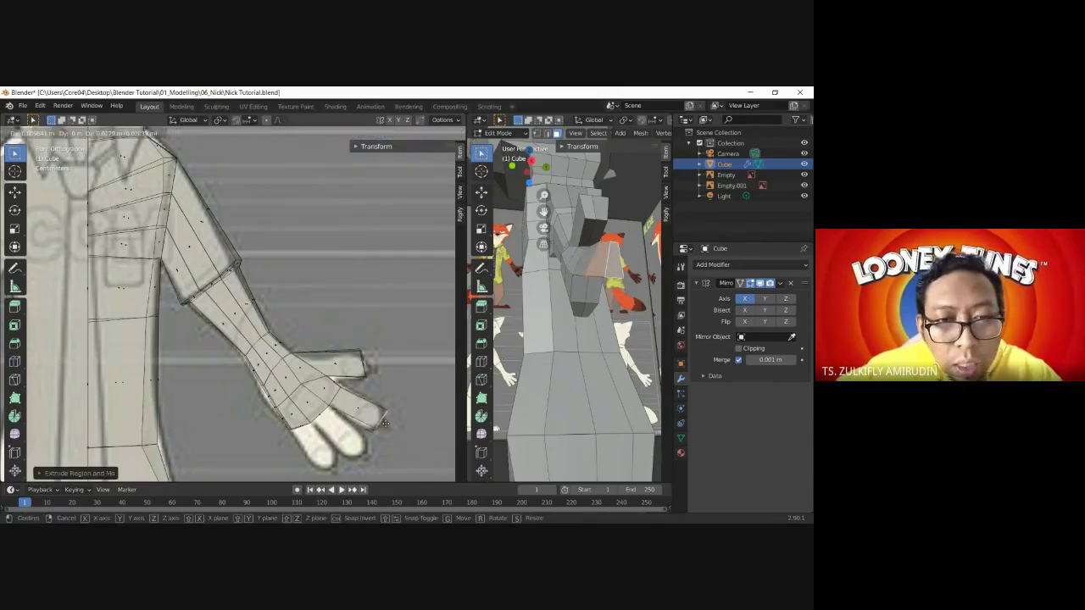
pyautogui.click(579, 285)
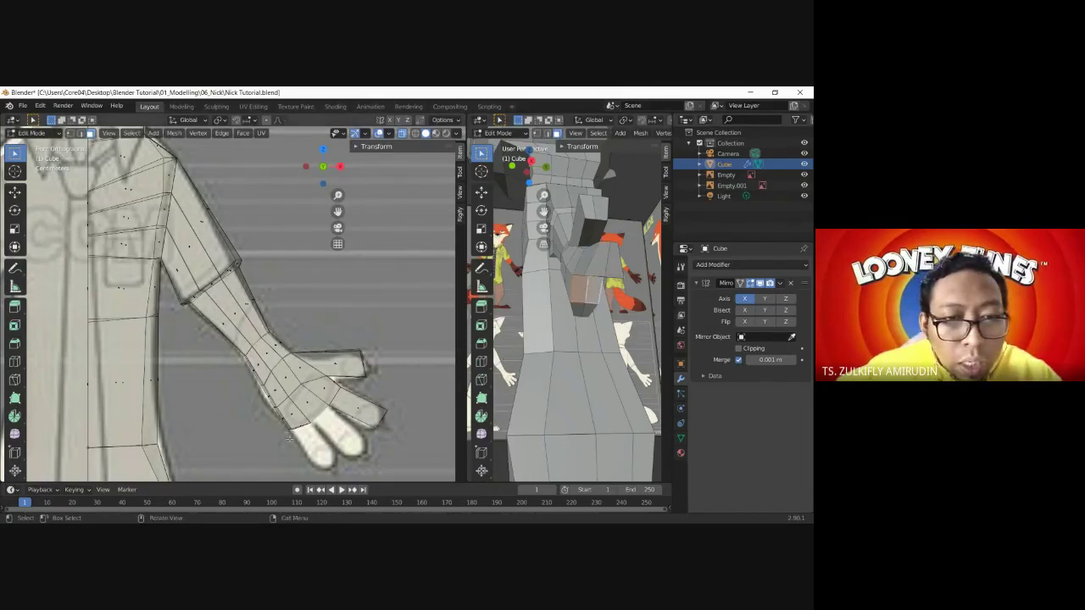
pyautogui.press('e')
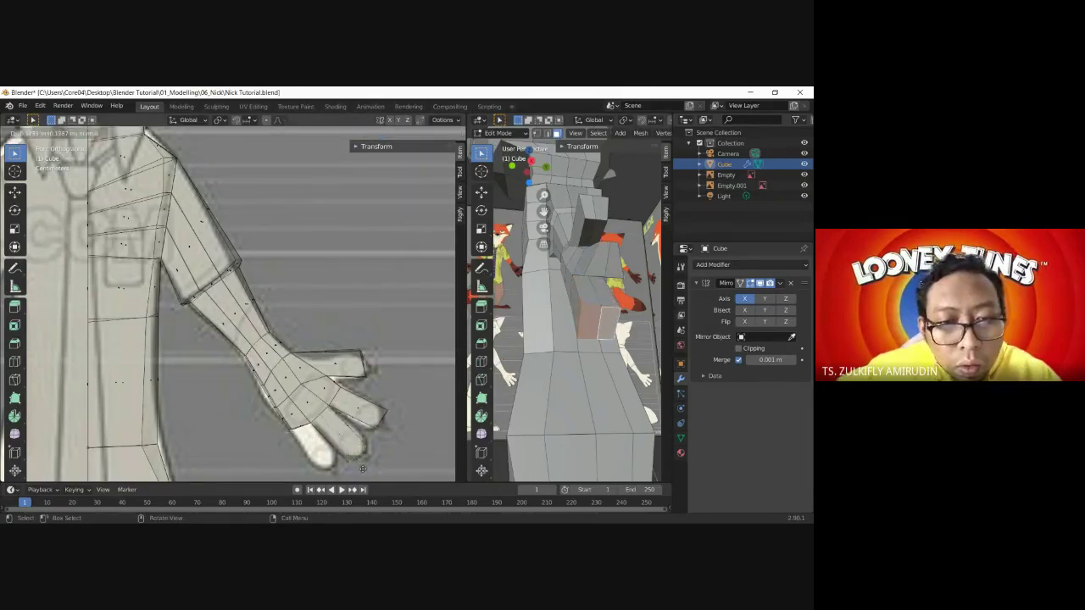
pyautogui.click(363, 466)
pyautogui.press('g')
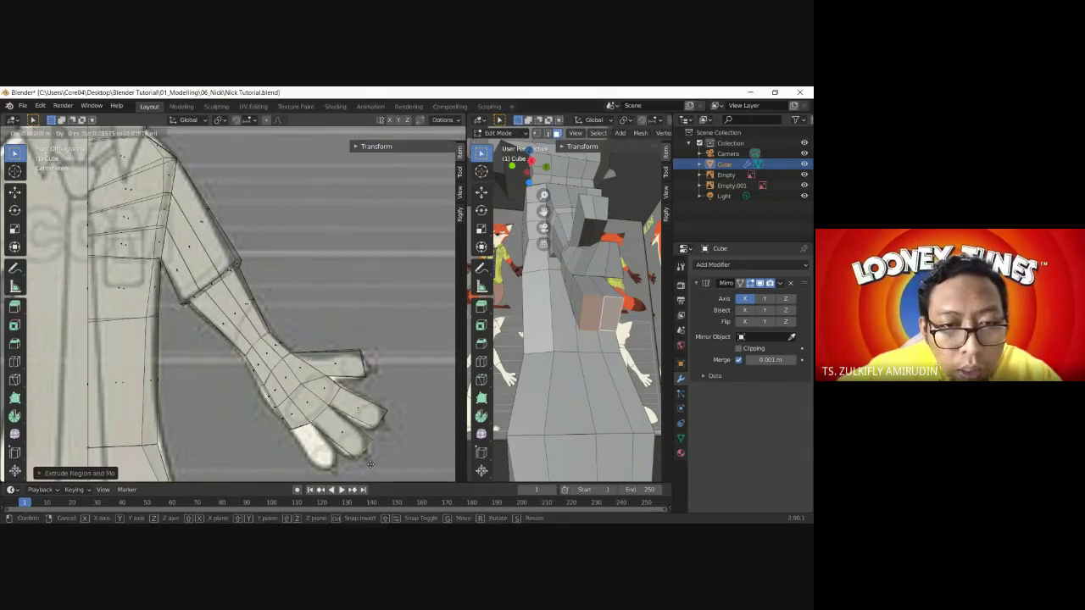
pyautogui.click(371, 464)
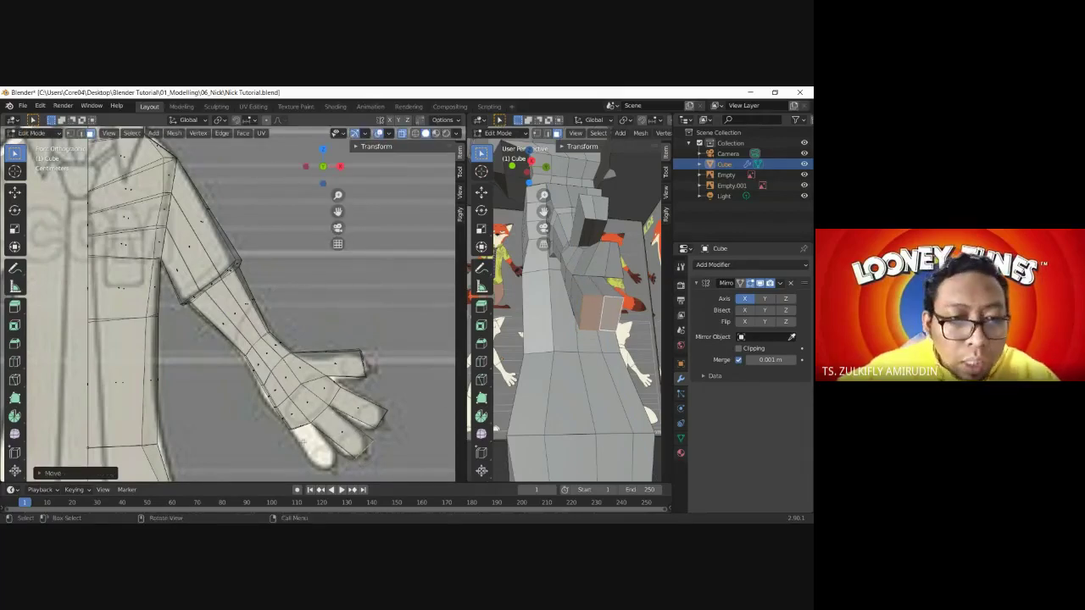
pyautogui.moveTo(568, 339); pyautogui.dragTo(568, 373, button='middle')
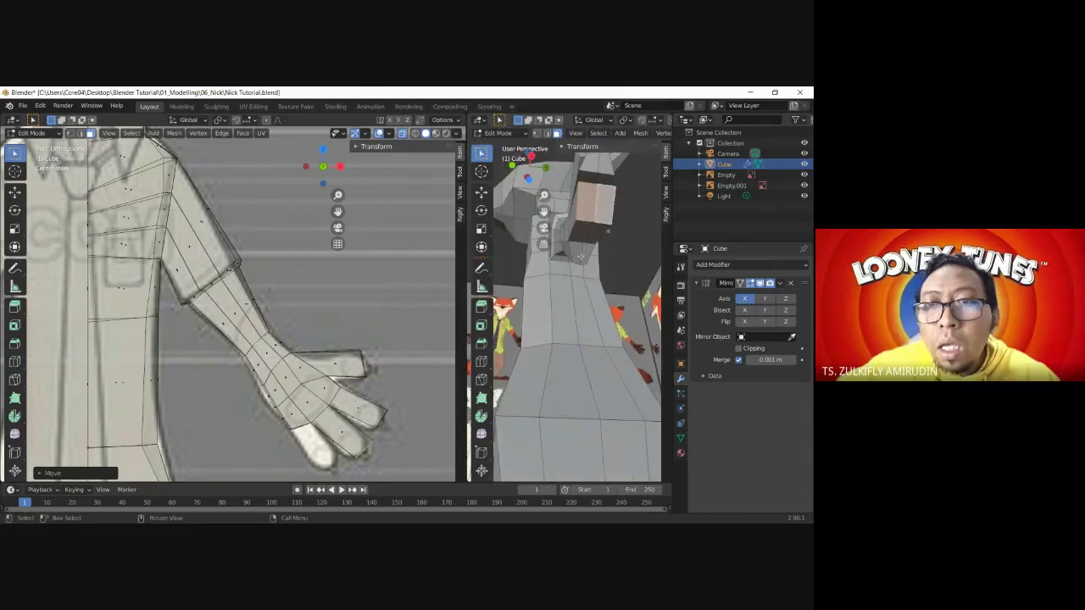
pyautogui.hotkey('ctrl', 'z')
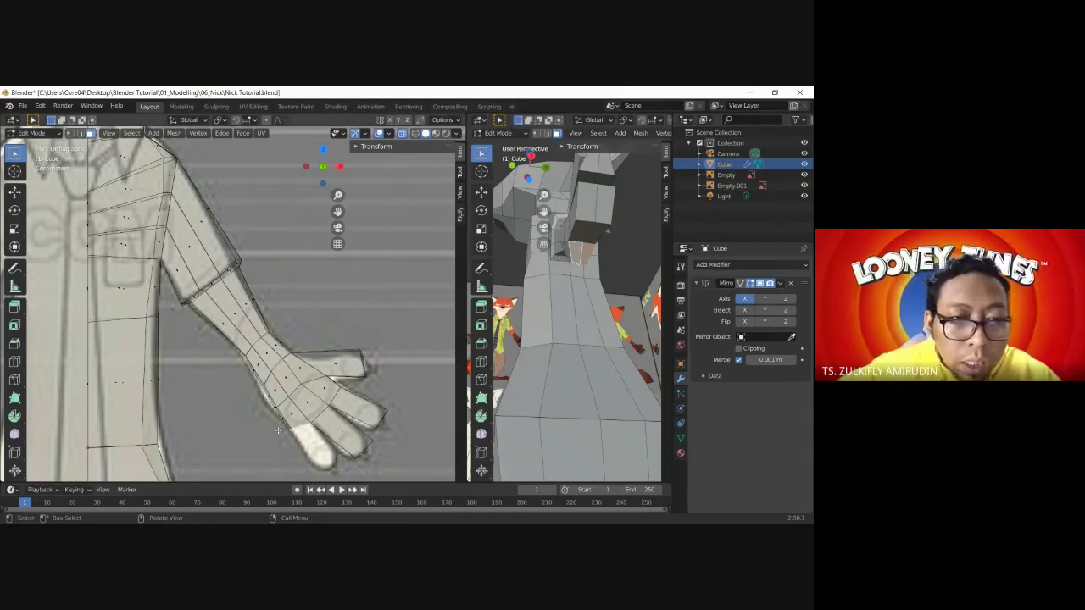
# - Extrude the remaining finger in two segments, then move and rotate its tip along the reference finger
pyautogui.press('e')
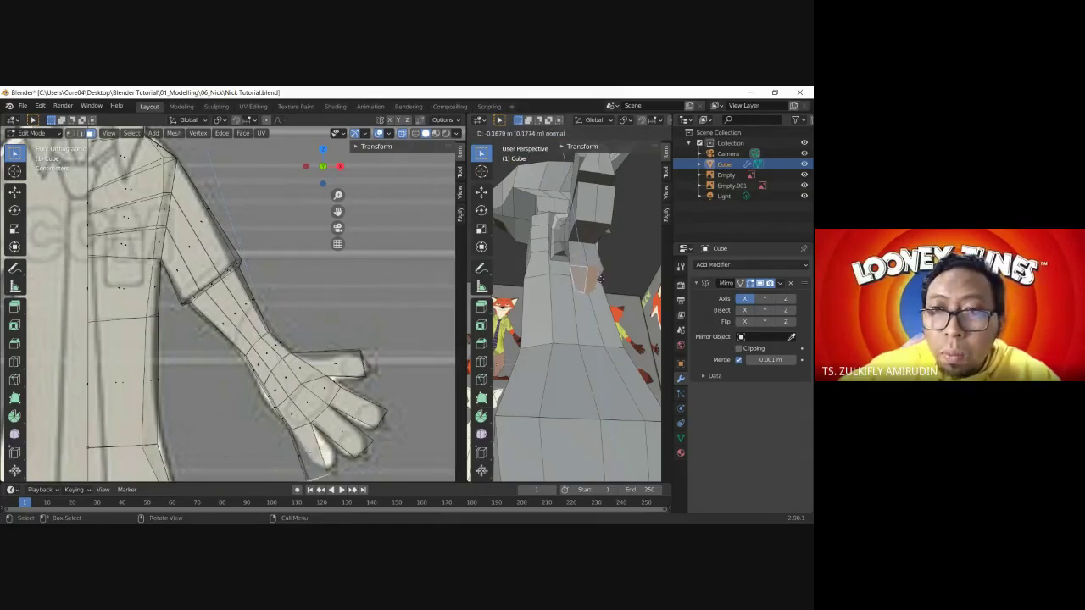
pyautogui.click(600, 282)
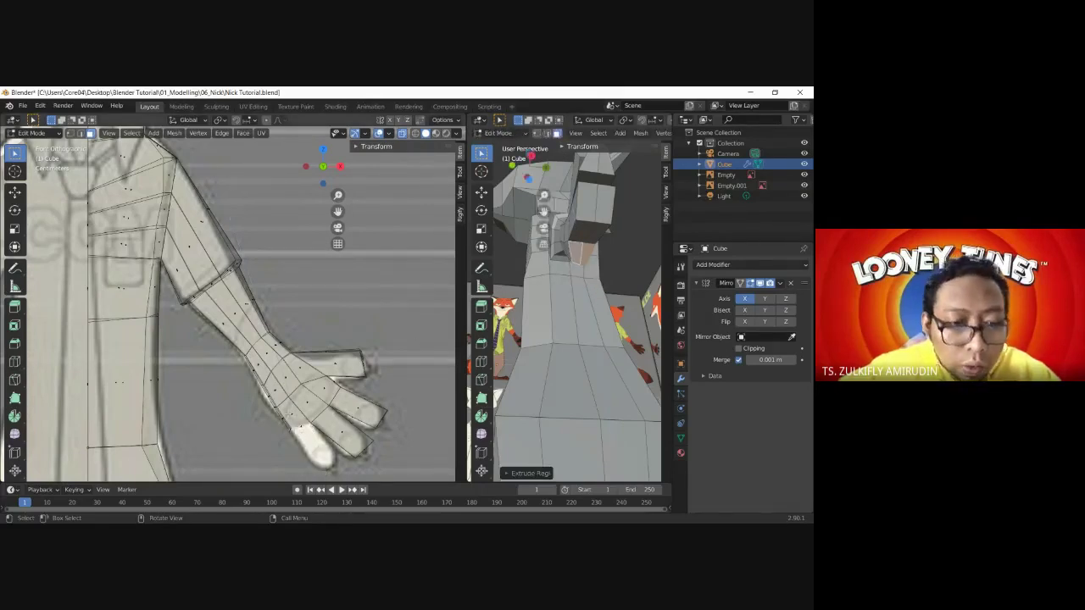
pyautogui.press('e')
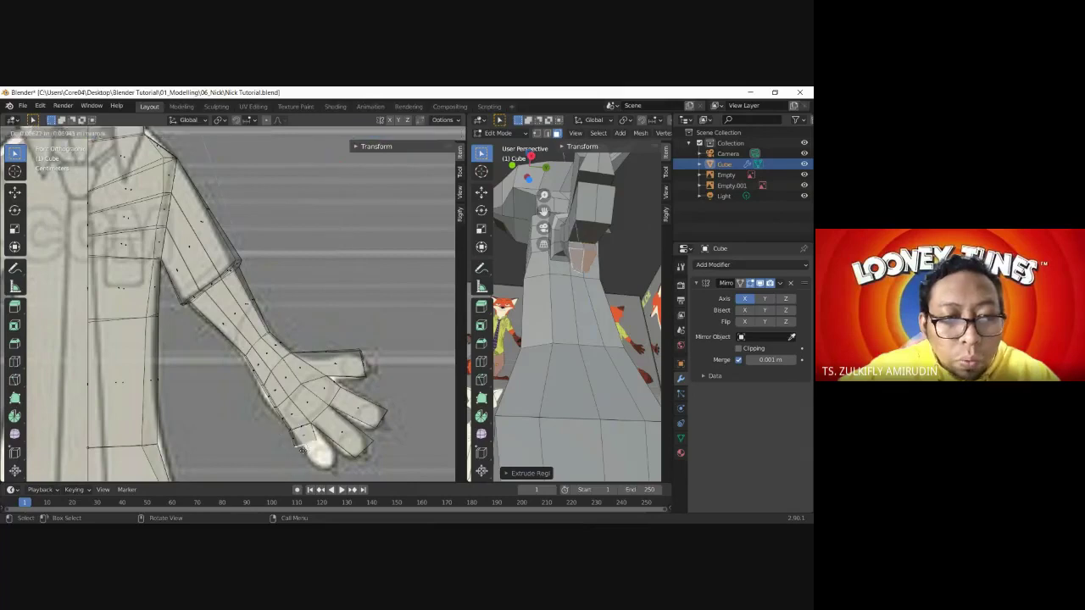
pyautogui.click(314, 472)
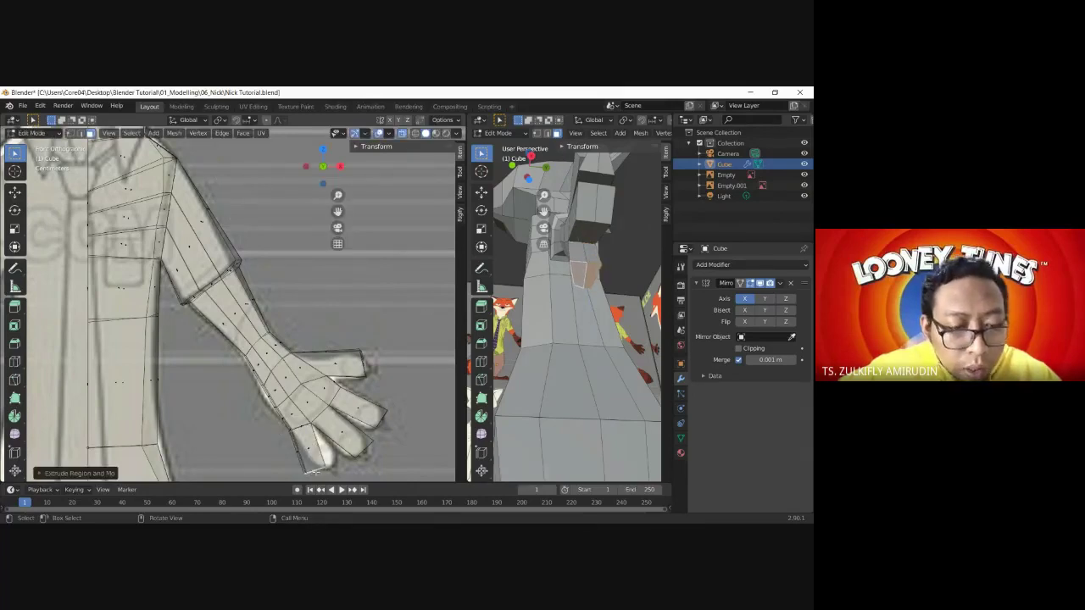
pyautogui.press('g')
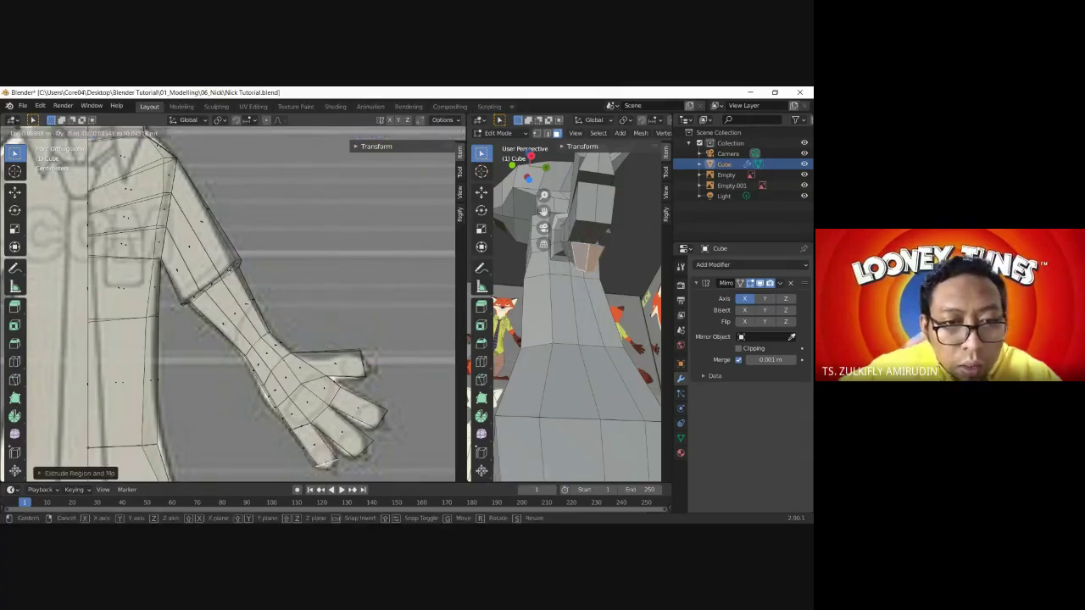
pyautogui.click(351, 466)
pyautogui.press('g')
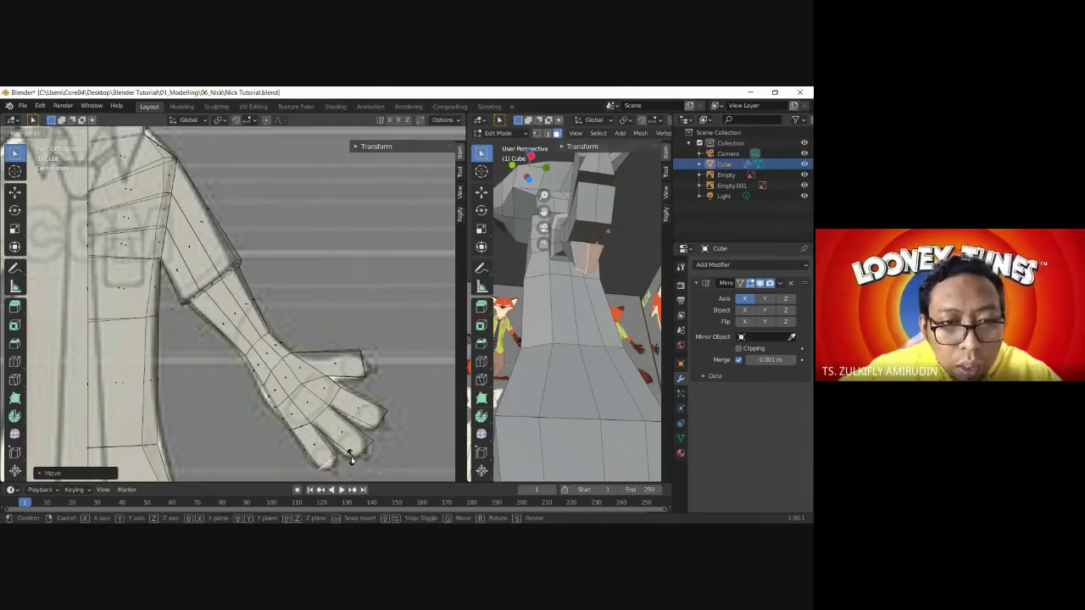
pyautogui.press('r')
pyautogui.click(349, 455)
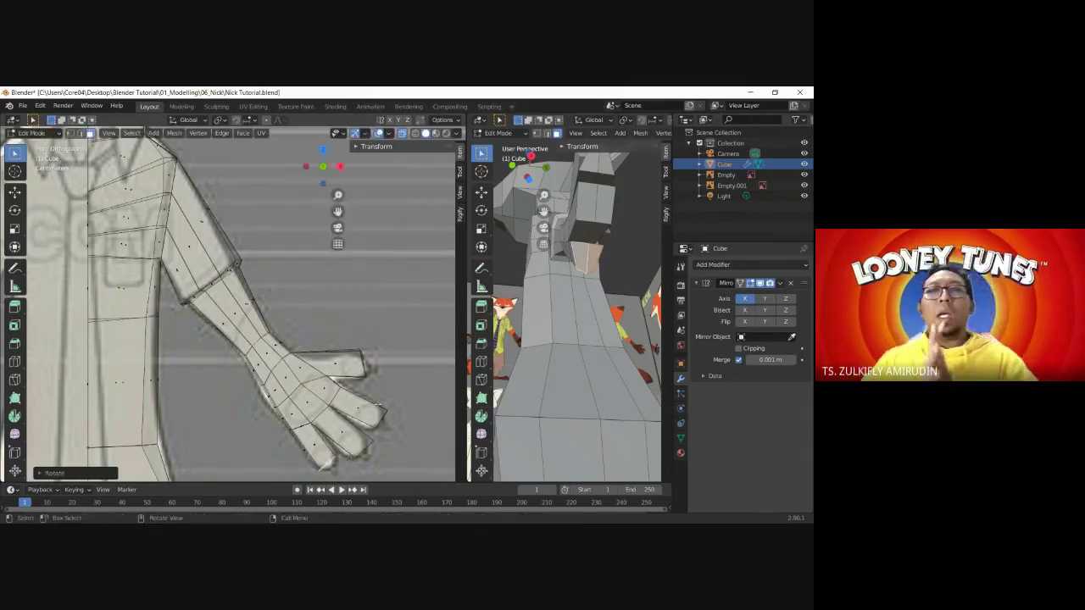
pyautogui.scroll(-1, 298, 370)
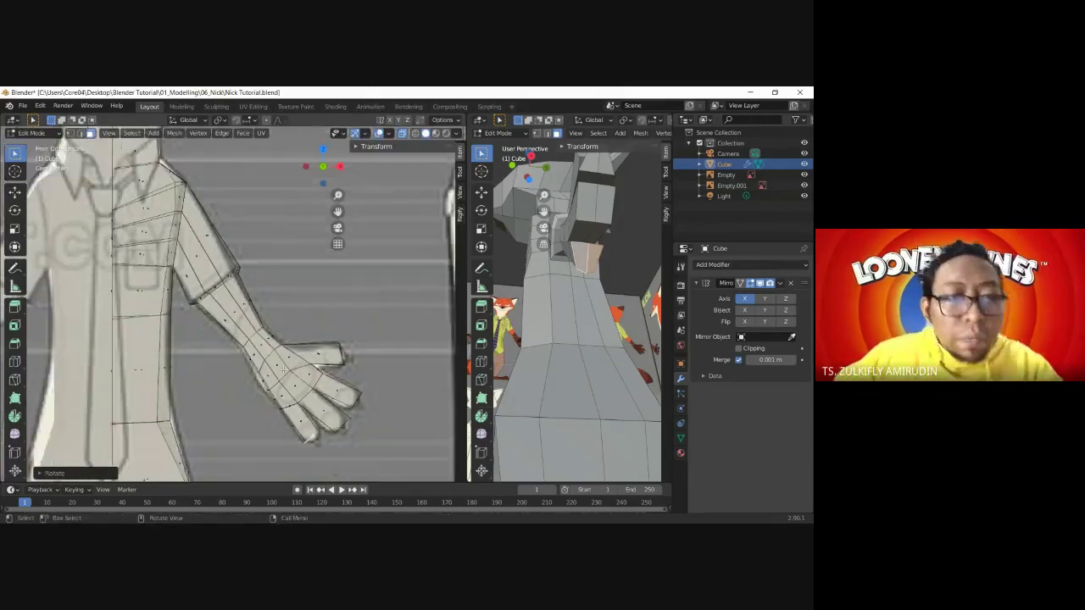
pyautogui.scroll(-2, 298, 371)
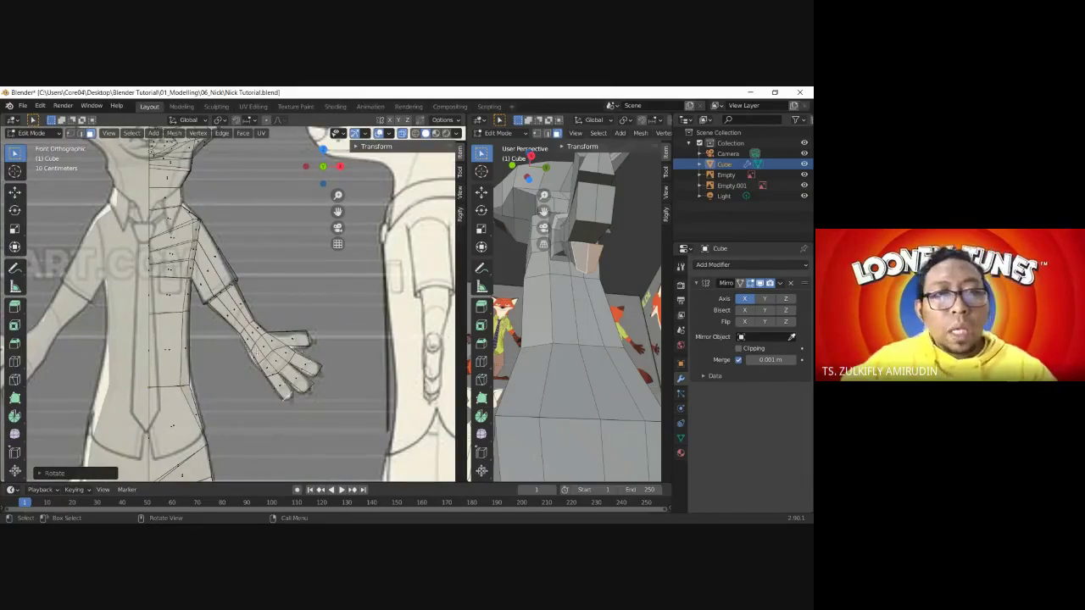
pyautogui.scroll(-1, 257, 353)
# - Switch to top view and vertex select, clear the selection, and turn X-ray off with Alt+Z
pyautogui.press('KP_7')
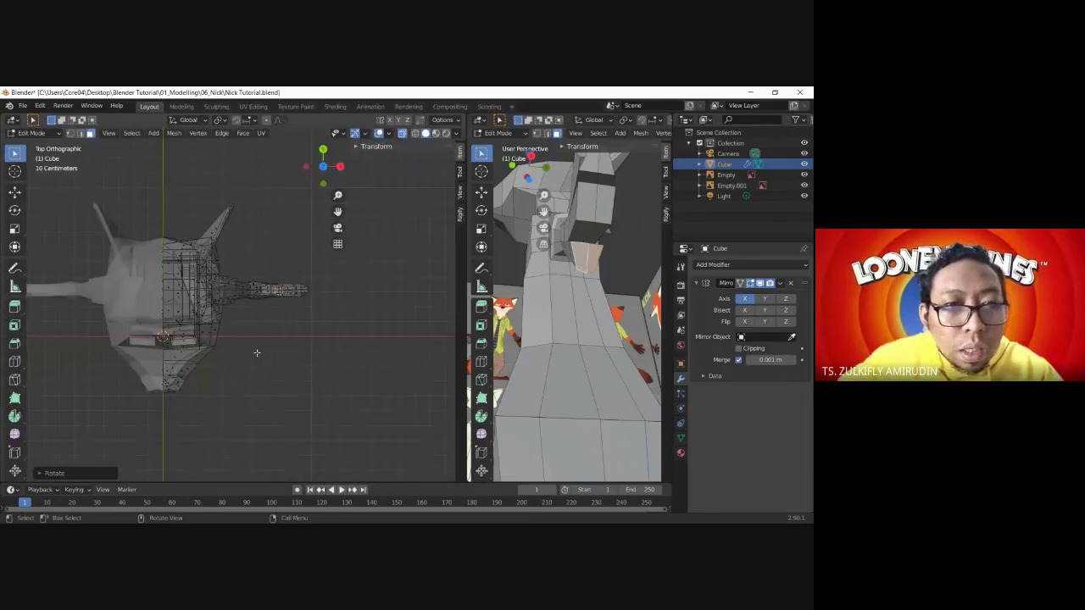
pyautogui.scroll(2, 305, 280)
pyautogui.scroll(3, 305, 280)
pyautogui.click(108, 133)
pyautogui.click(108, 134)
pyautogui.hotkey('alt', 'a')
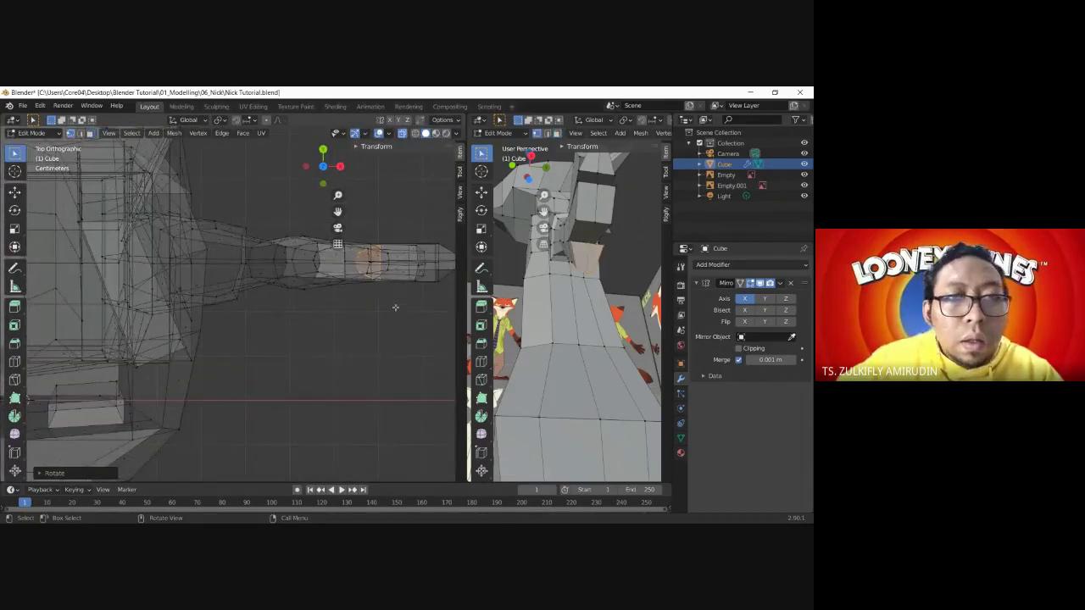
pyautogui.click(70, 133)
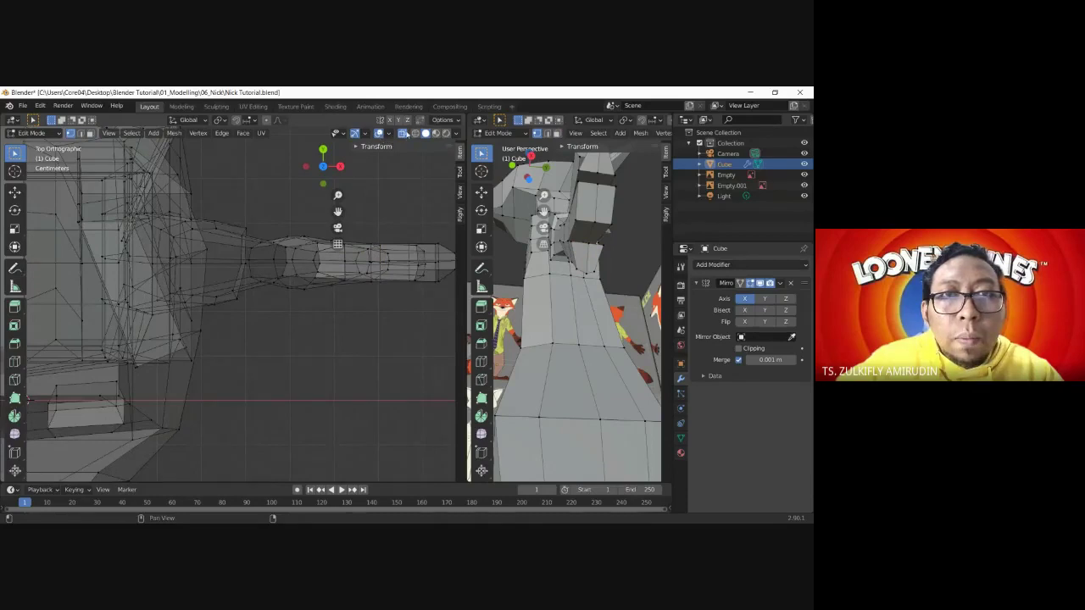
pyautogui.hotkey('alt', 'z')
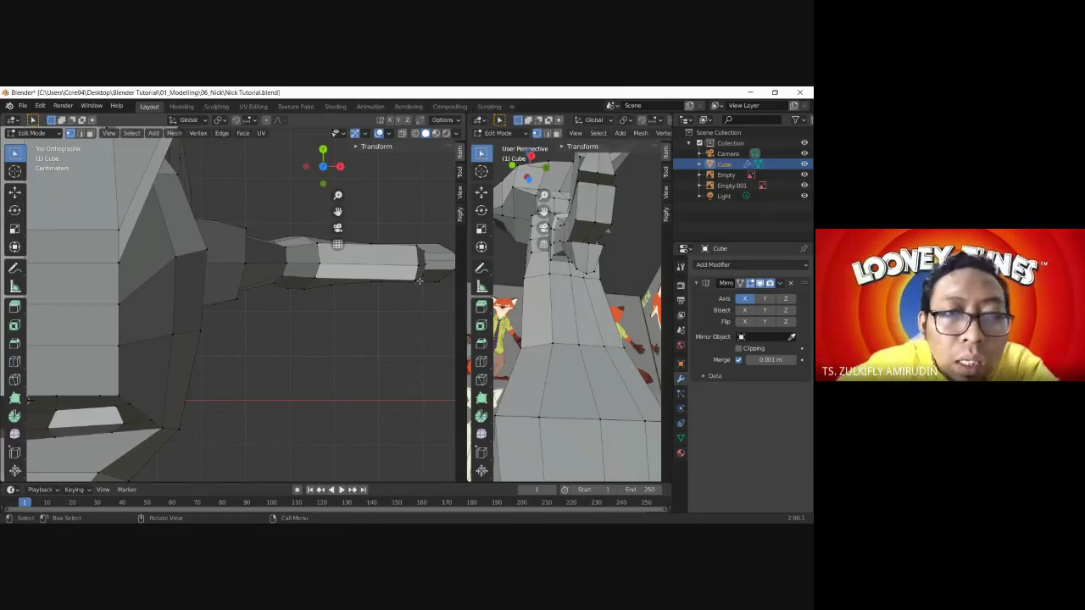
# - Orbit and zoom around the opaque mesh to inspect its sides and gaps
pyautogui.moveTo(337, 245); pyautogui.dragTo(338, 245, button='middle')
pyautogui.moveTo(568, 305); pyautogui.dragTo(564, 253, button='middle')
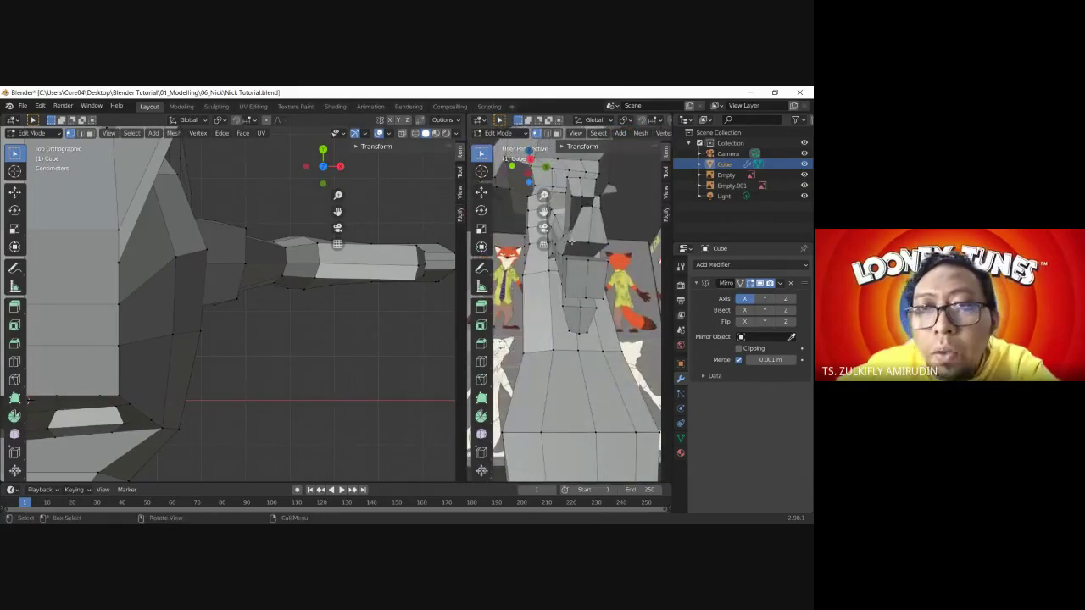
pyautogui.moveTo(566, 269)
pyautogui.mouseDown(button='middle')
pyautogui.moveTo(590, 261)
pyautogui.moveTo(579, 257)
pyautogui.moveTo(583, 280)
pyautogui.mouseUp(button='middle')
pyautogui.scroll(-2, 324, 332)
pyautogui.scroll(-3, 324, 332)
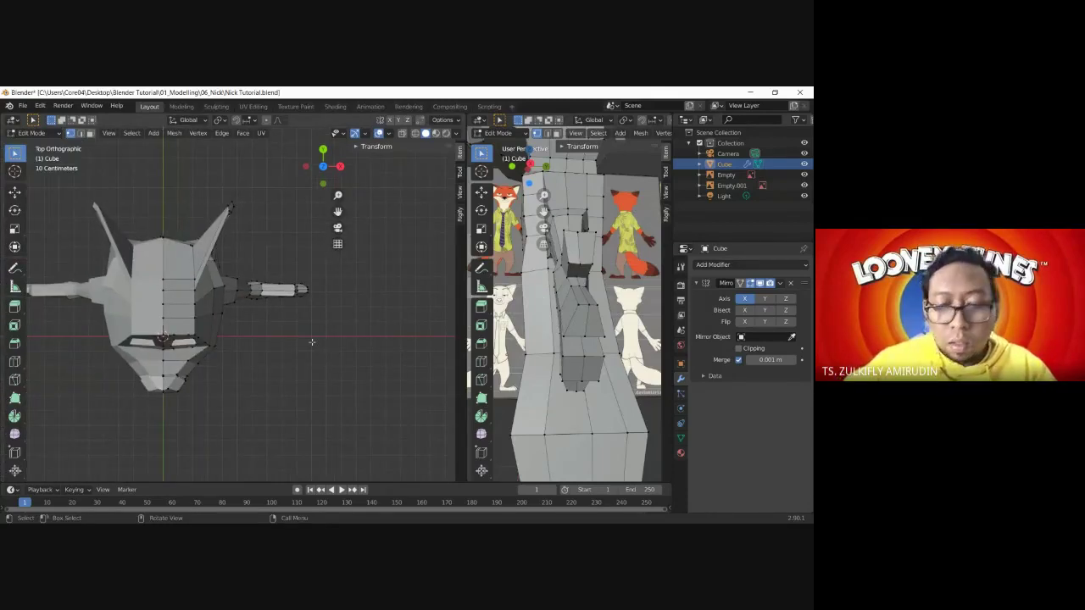
pyautogui.moveTo(327, 325); pyautogui.dragTo(265, 320, button='middle')
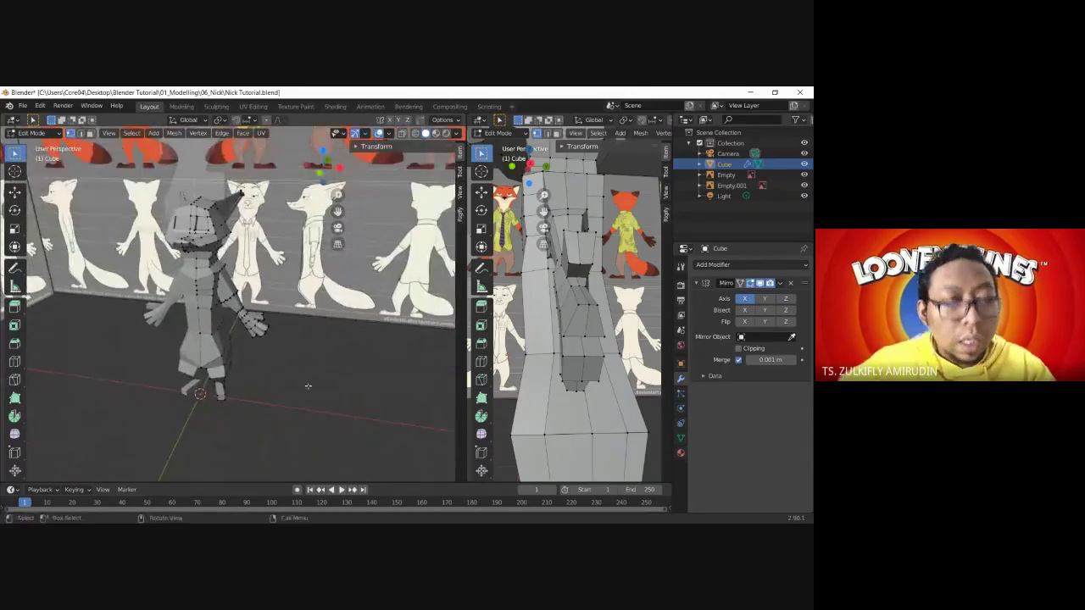
# - Switch to Object Mode and apply Shade Smooth to the fox Cube mesh
pyautogui.click(32, 133)
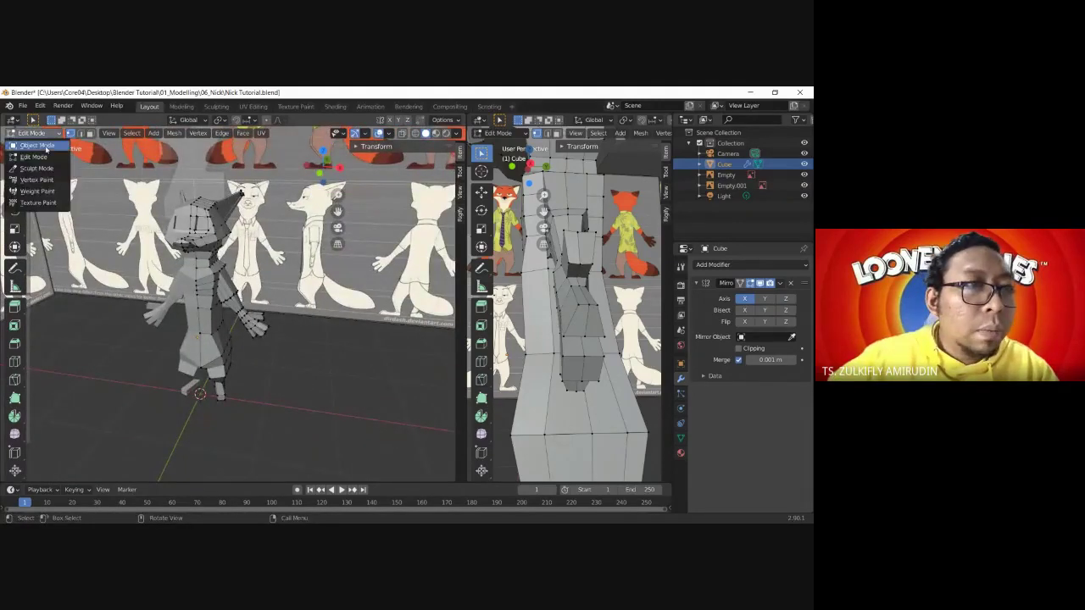
pyautogui.click(34, 136)
pyautogui.click(286, 356)
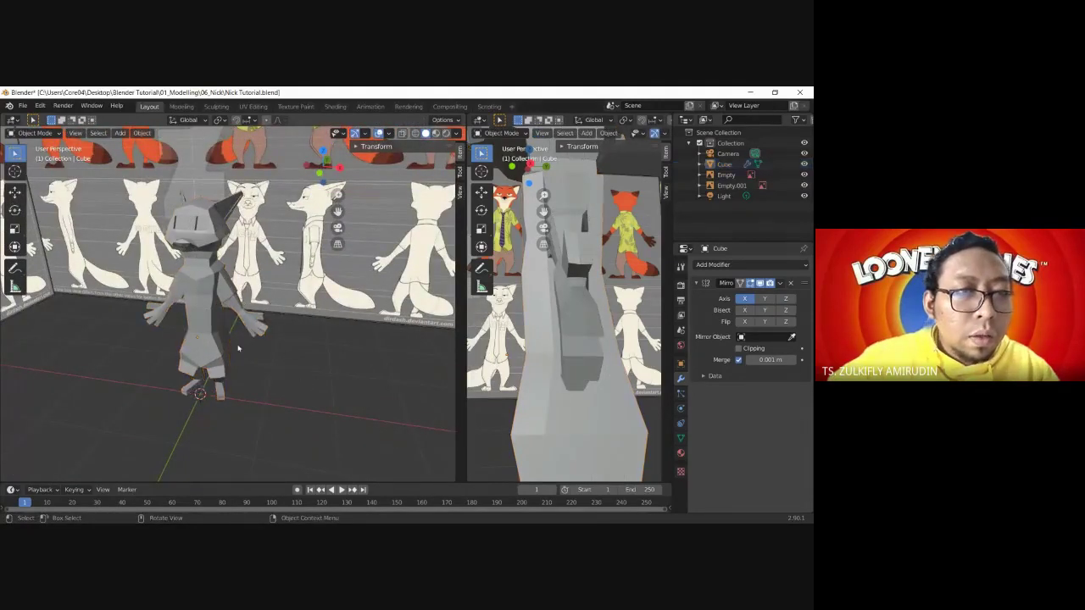
pyautogui.scroll(1, 201, 286)
pyautogui.click(200, 282)
pyautogui.rightClick(199, 277)
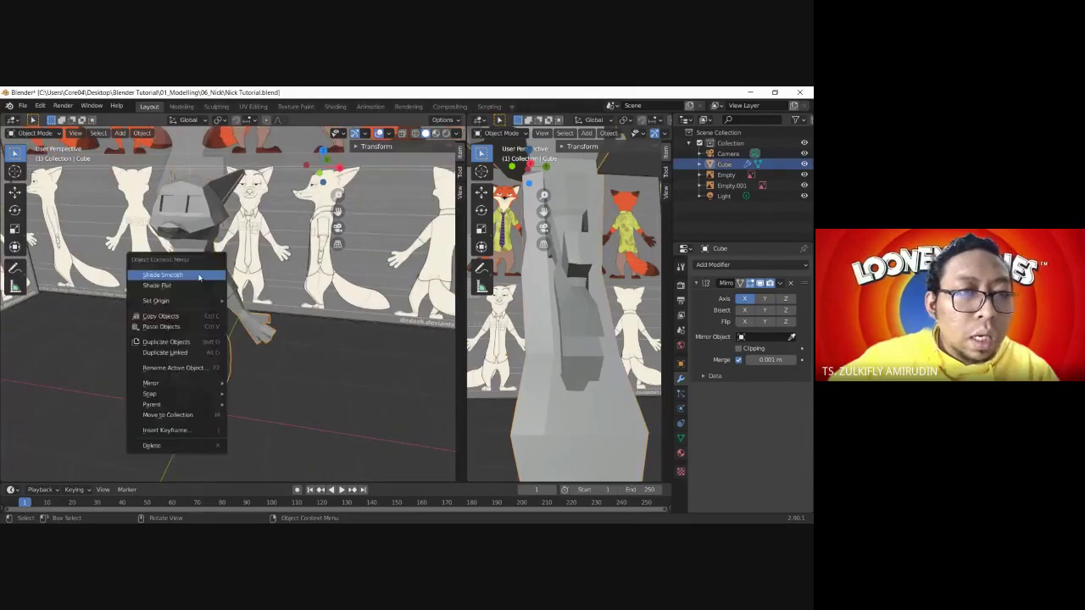
pyautogui.click(199, 275)
pyautogui.moveTo(196, 278)
pyautogui.mouseDown(button='middle')
pyautogui.moveTo(229, 272)
pyautogui.moveTo(199, 320)
pyautogui.mouseUp(button='middle')
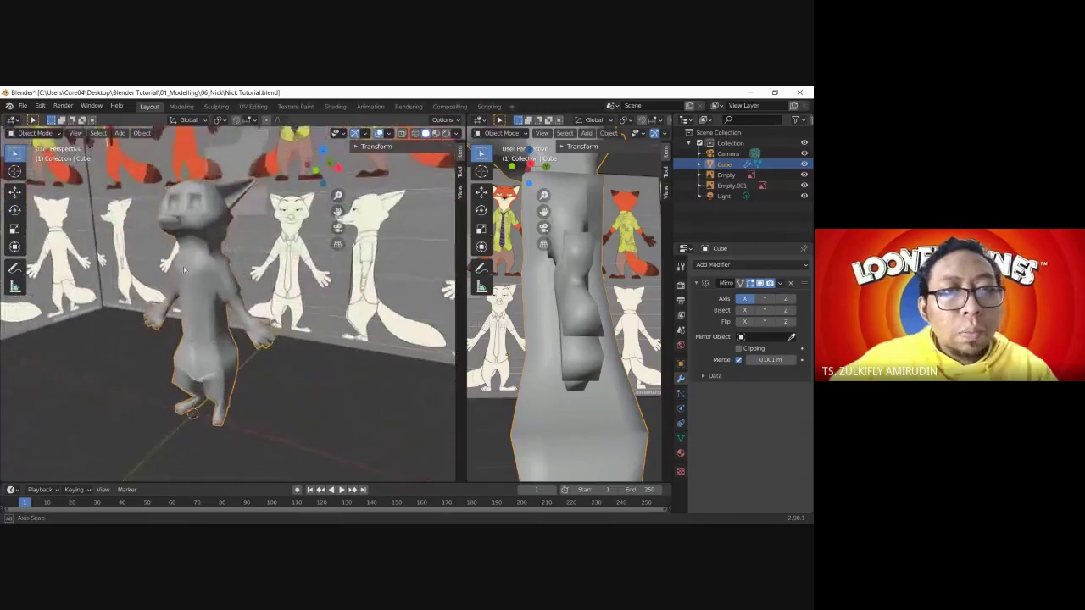
pyautogui.moveTo(202, 327); pyautogui.dragTo(217, 329, button='middle')
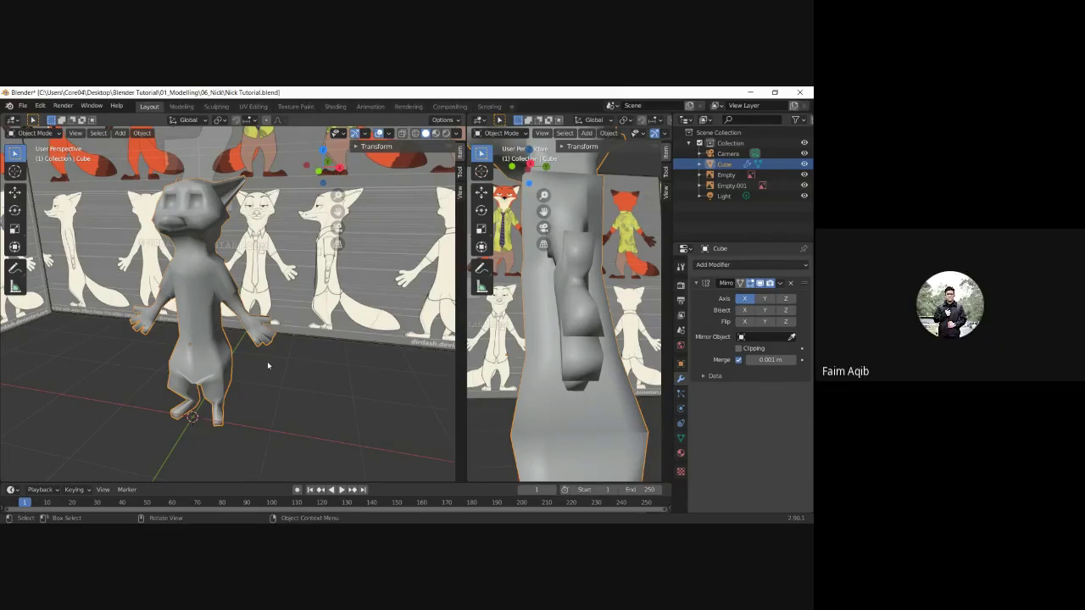
pyautogui.moveTo(267, 365)
pyautogui.mouseDown(button='middle')
pyautogui.moveTo(356, 370)
pyautogui.moveTo(344, 370)
pyautogui.moveTo(377, 340)
pyautogui.moveTo(405, 337)
pyautogui.moveTo(314, 331)
pyautogui.moveTo(348, 422)
pyautogui.mouseUp(button='middle')
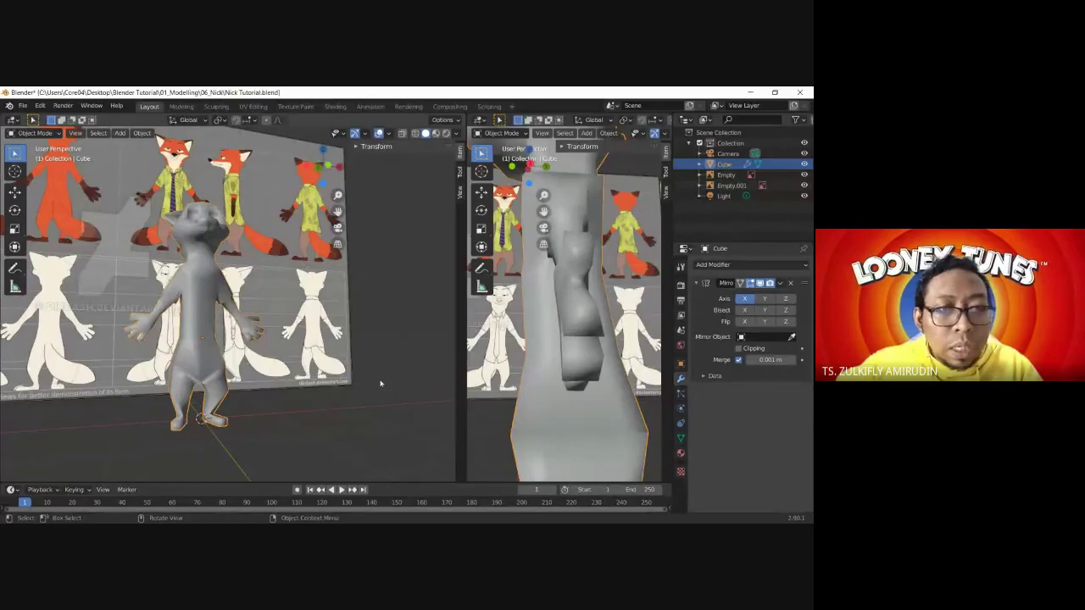
pyautogui.press('KP_1')
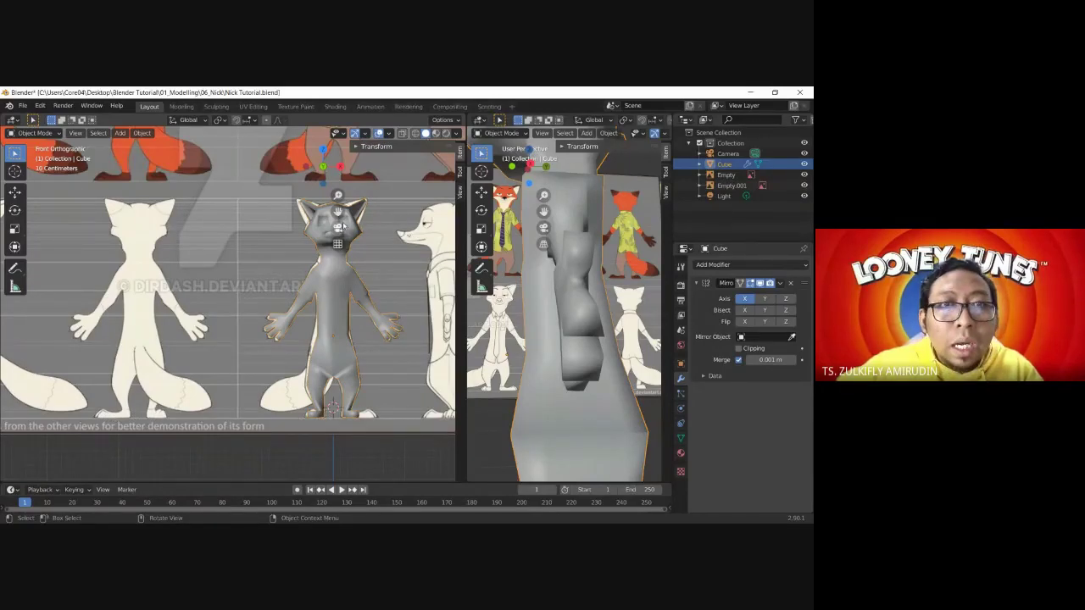
pyautogui.moveTo(338, 212); pyautogui.dragTo(231, 214)
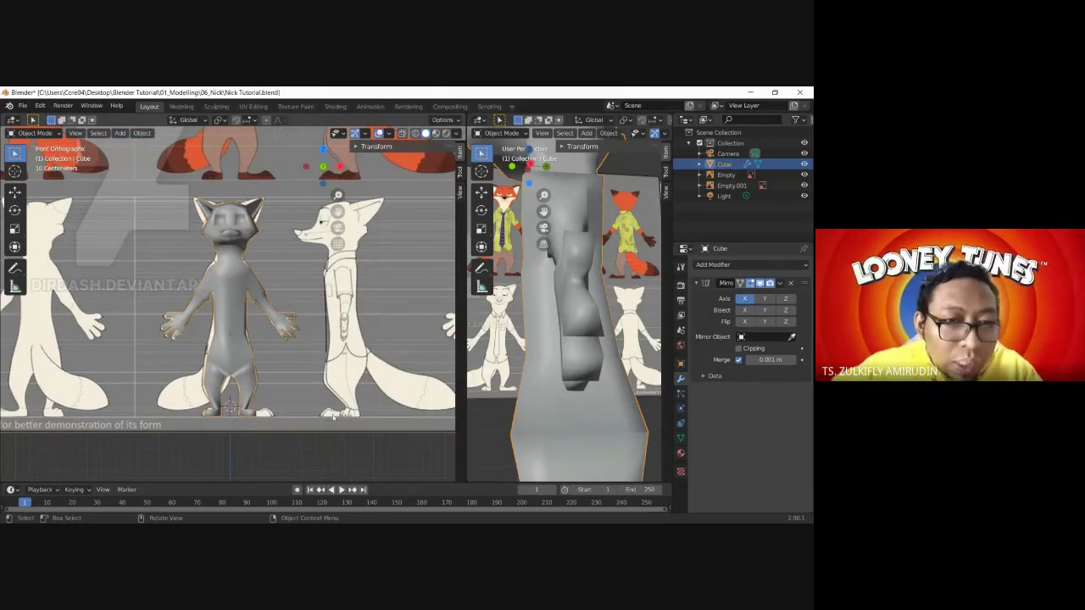
pyautogui.scroll(-1, 181, 220)
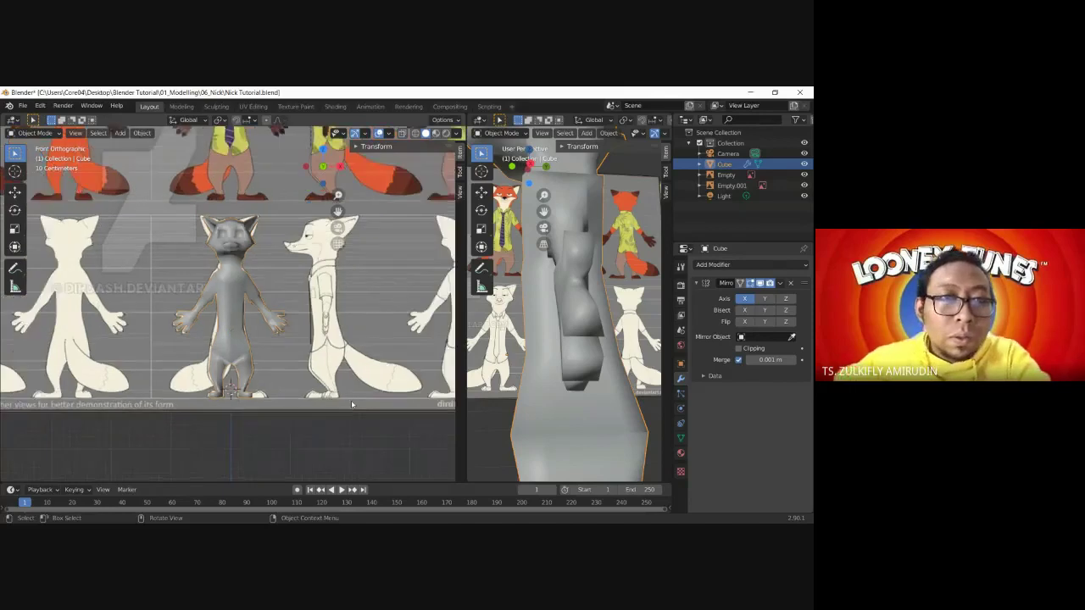
pyautogui.scroll(-1, 180, 220)
pyautogui.scroll(1, 180, 219)
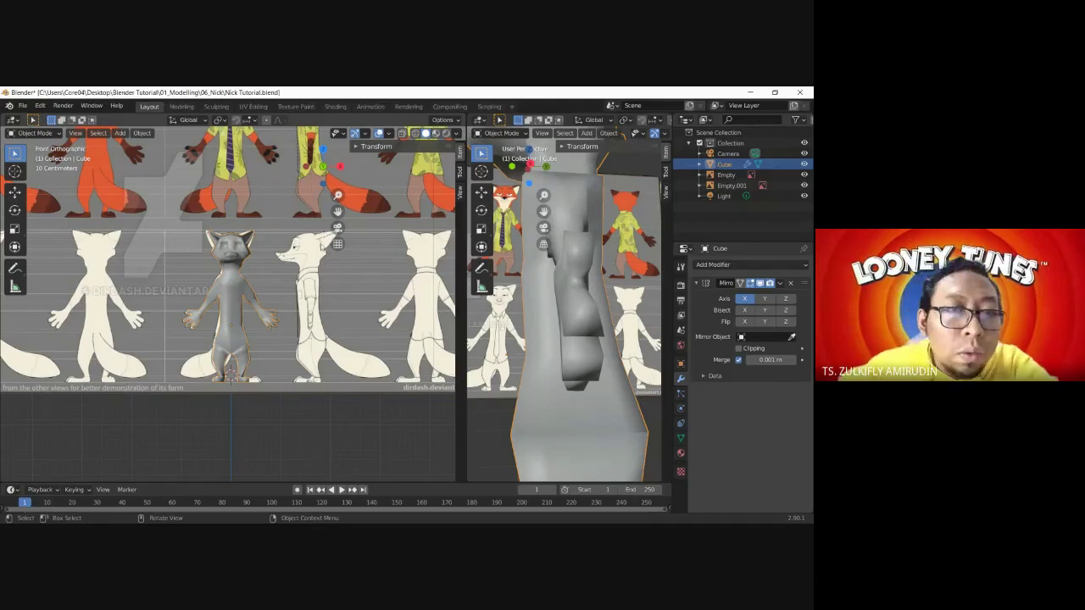
pyautogui.moveTo(312, 305)
pyautogui.mouseDown(button='middle')
pyautogui.moveTo(279, 321)
pyautogui.moveTo(269, 355)
pyautogui.mouseUp(button='middle')
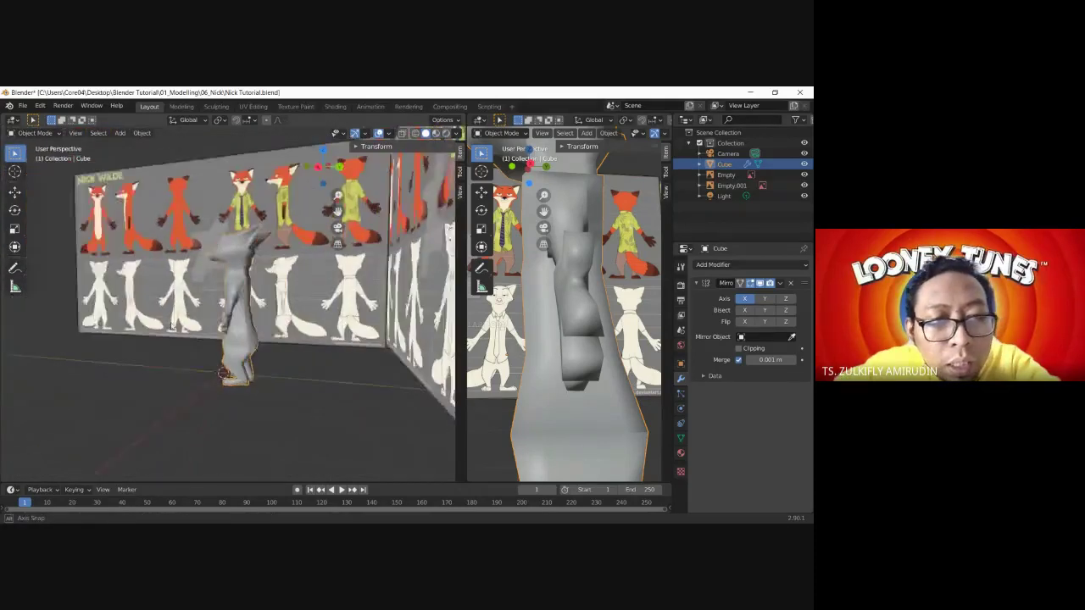
pyautogui.moveTo(270, 355); pyautogui.dragTo(325, 368, button='middle')
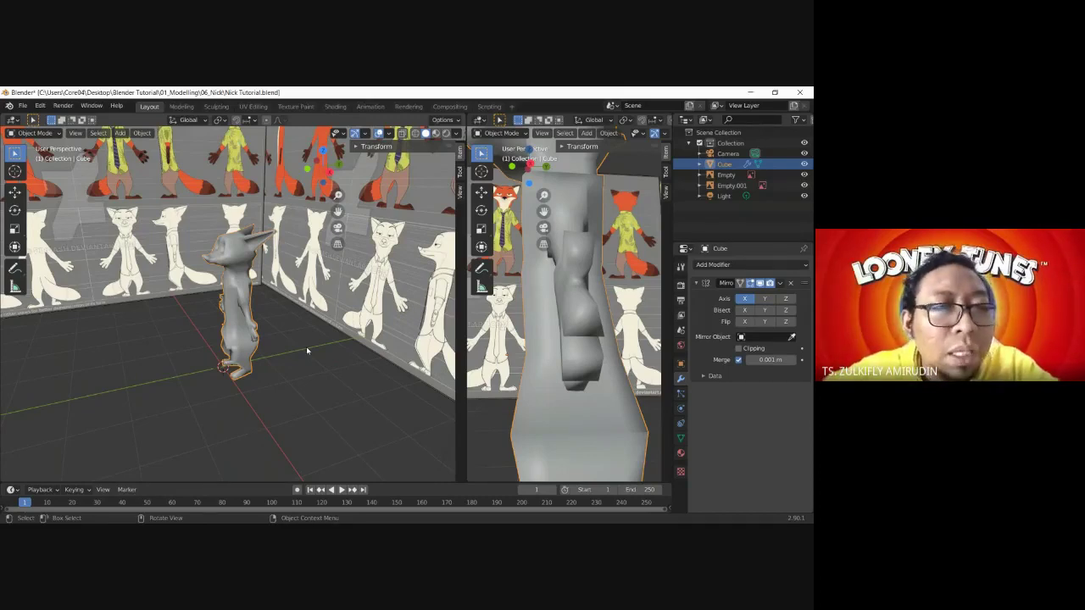
# - Switch to Front Orthographic with X-ray on, zooming and orbiting to compare the mesh with the drawing
pyautogui.press('KP_1')
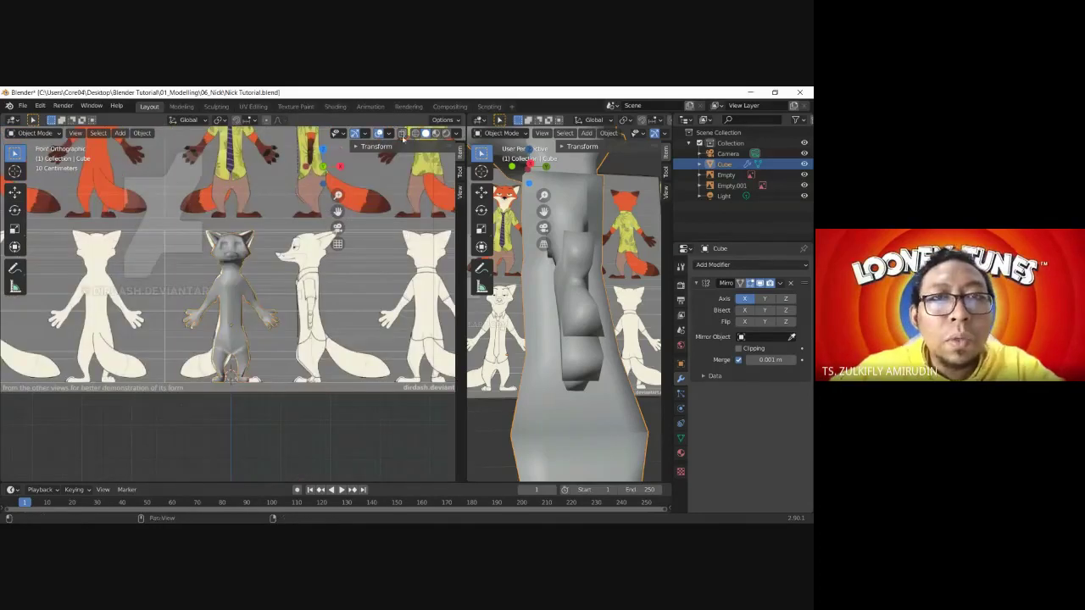
pyautogui.click(401, 134)
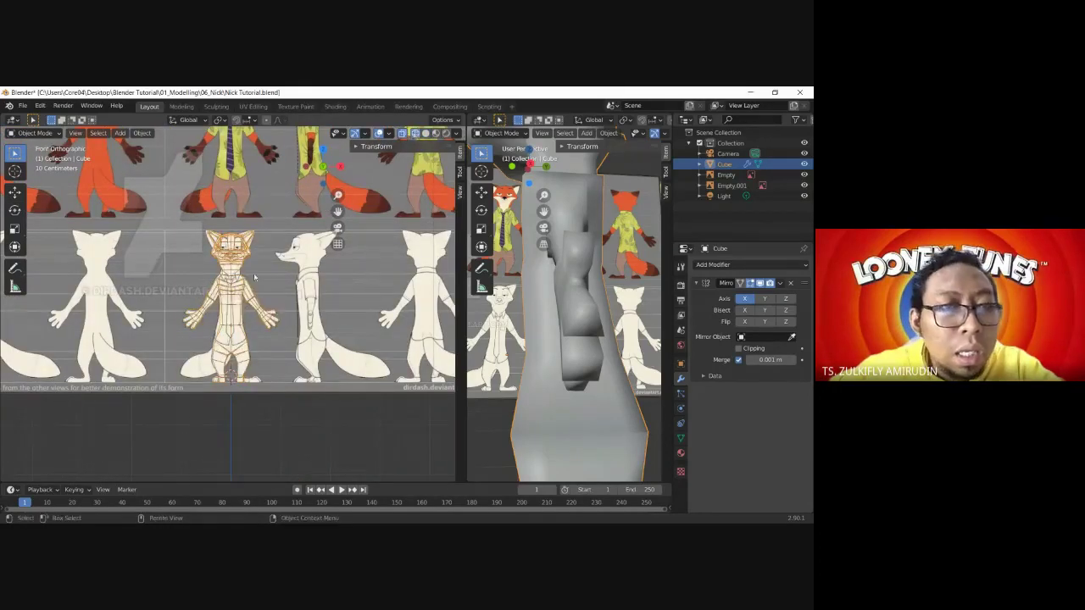
pyautogui.scroll(2, 235, 276)
pyautogui.scroll(1, 236, 276)
pyautogui.scroll(2, 236, 276)
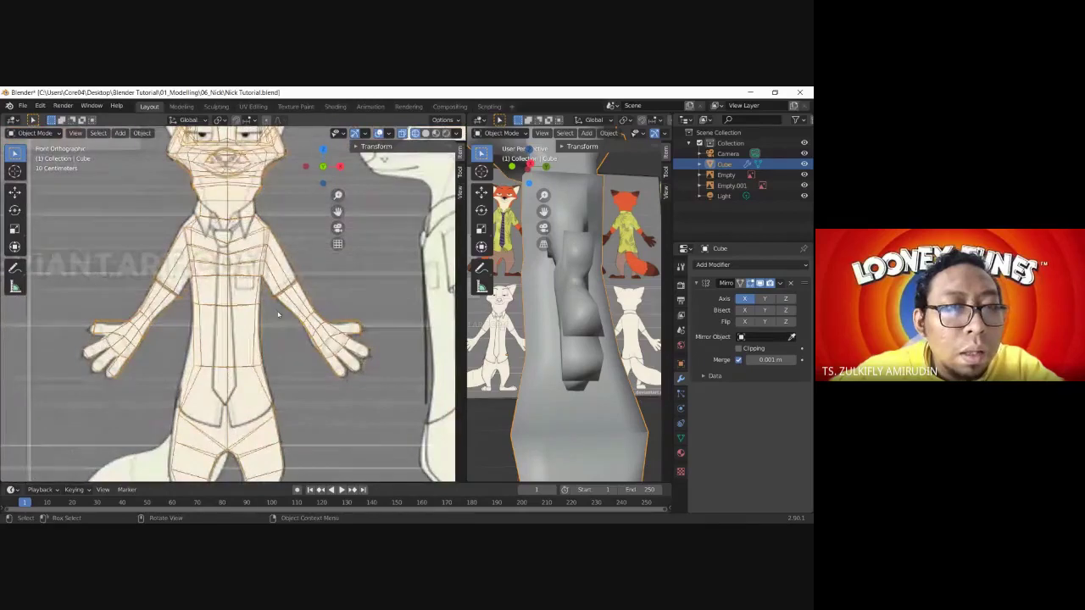
pyautogui.moveTo(543, 265); pyautogui.dragTo(597, 270, button='middle')
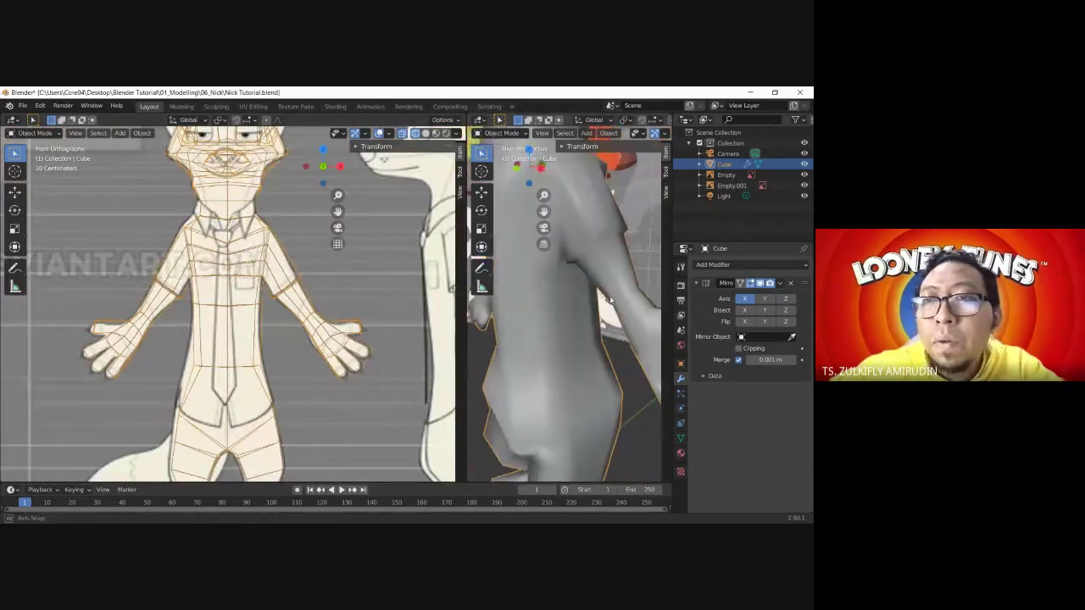
pyautogui.scroll(-3, 594, 271)
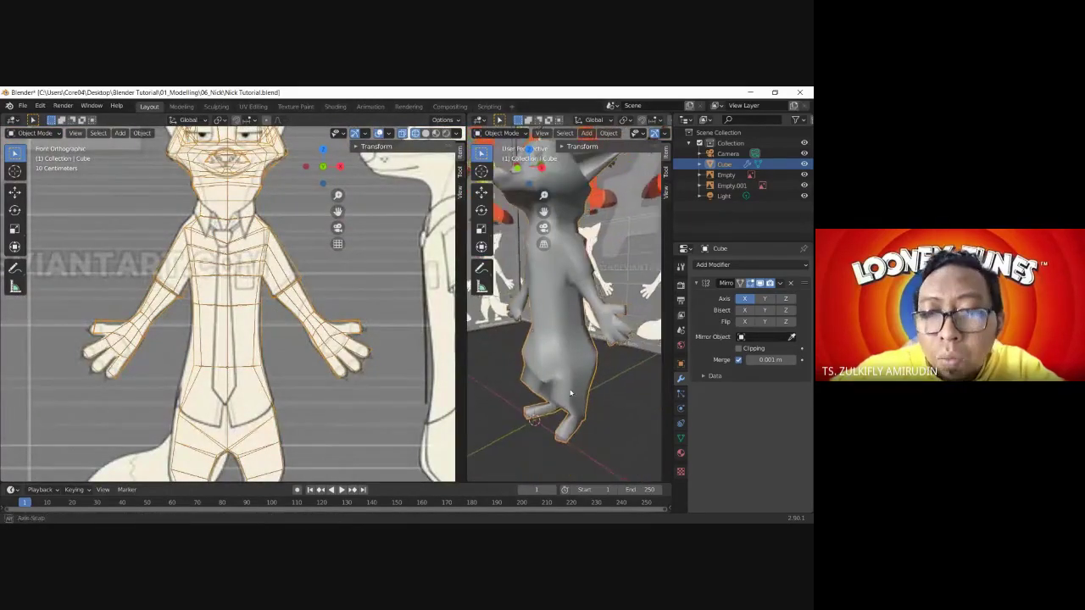
pyautogui.moveTo(594, 271); pyautogui.dragTo(562, 442, button='middle')
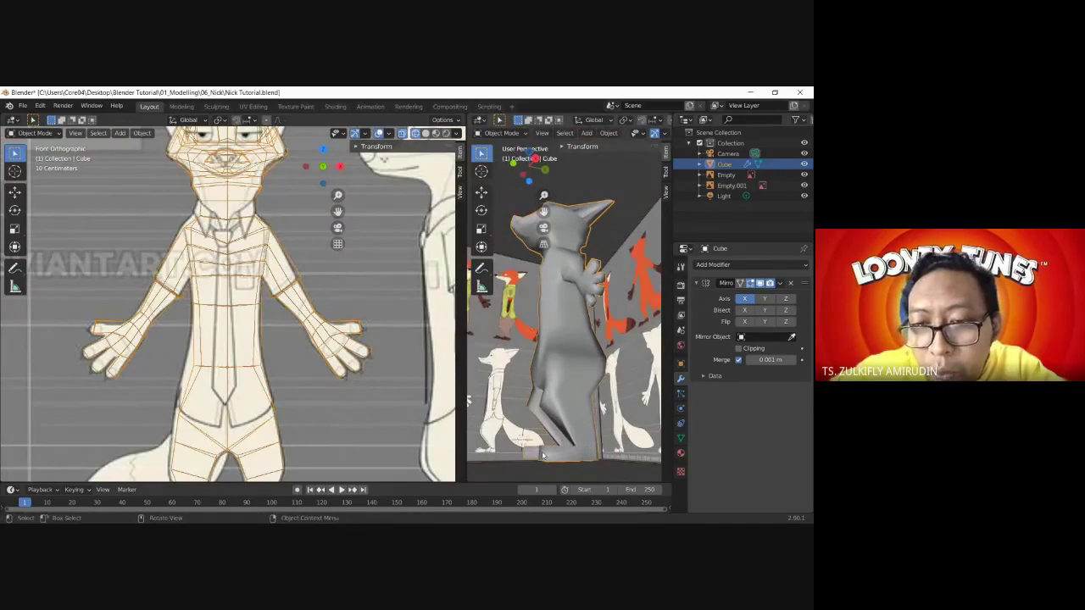
pyautogui.moveTo(560, 379); pyautogui.dragTo(503, 273, button='middle')
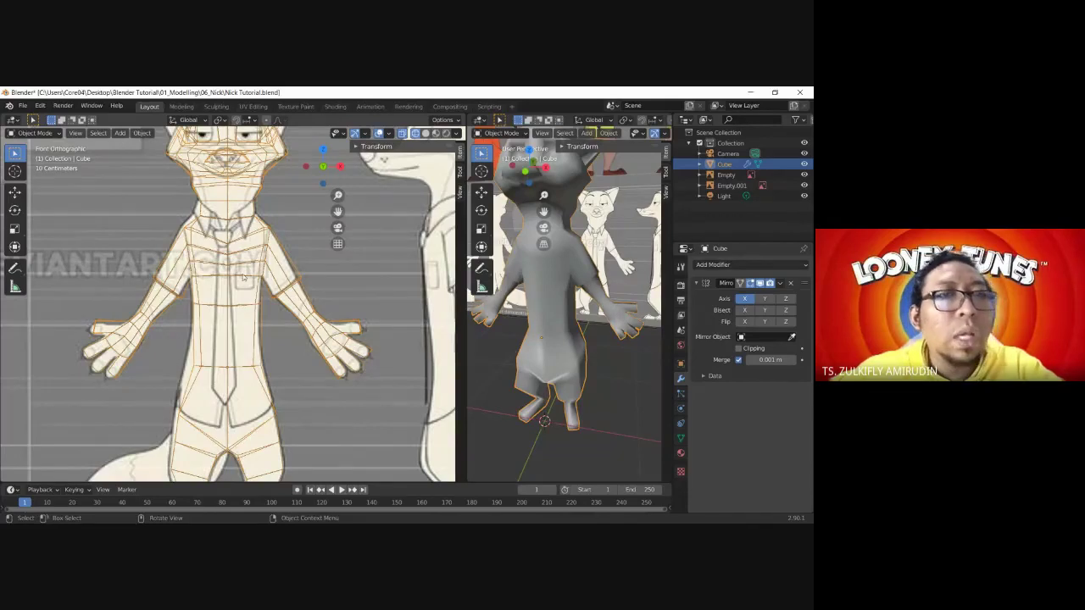
pyautogui.scroll(-2, 242, 278)
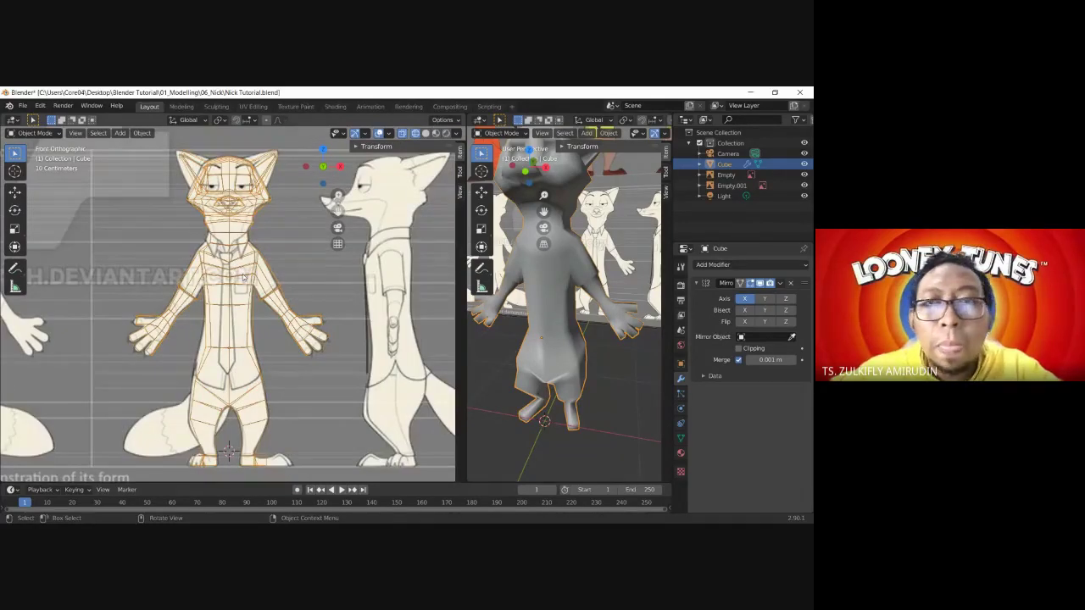